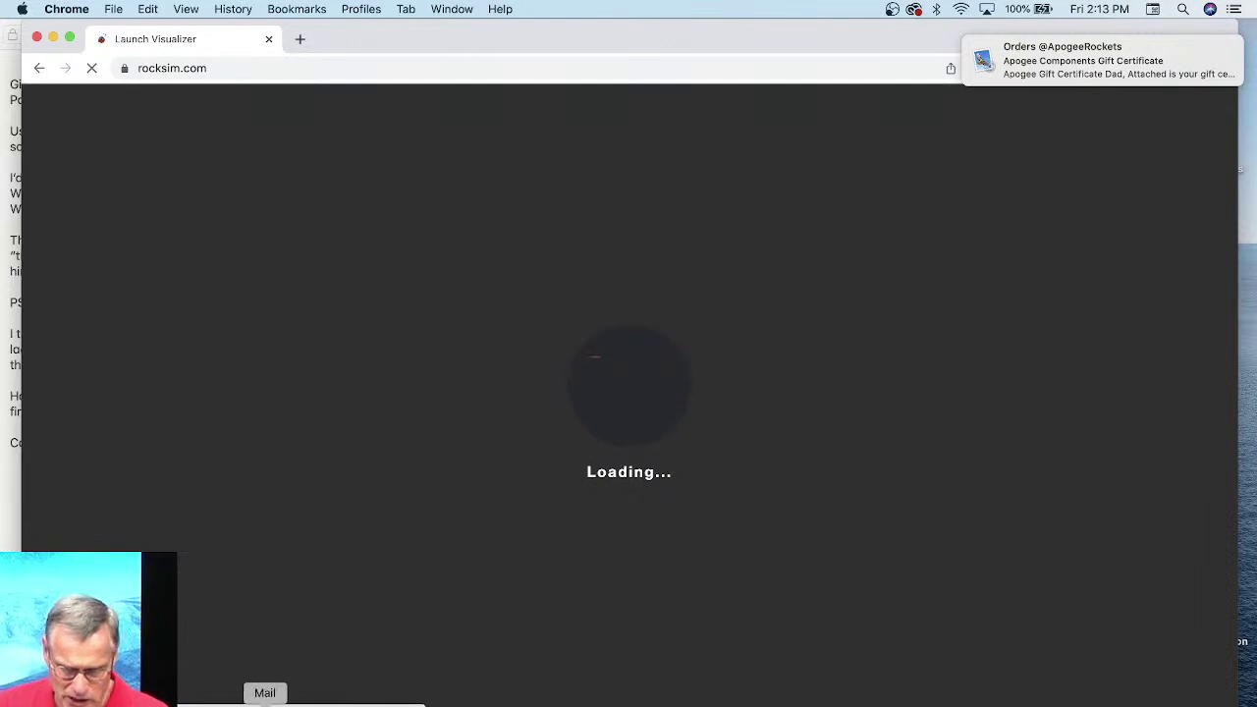
Step: Quit Mail, then go to the Launch Visualizer sign-in page once the Avion design loads
{"action": "right_click", "coordinate": [263, 703]}
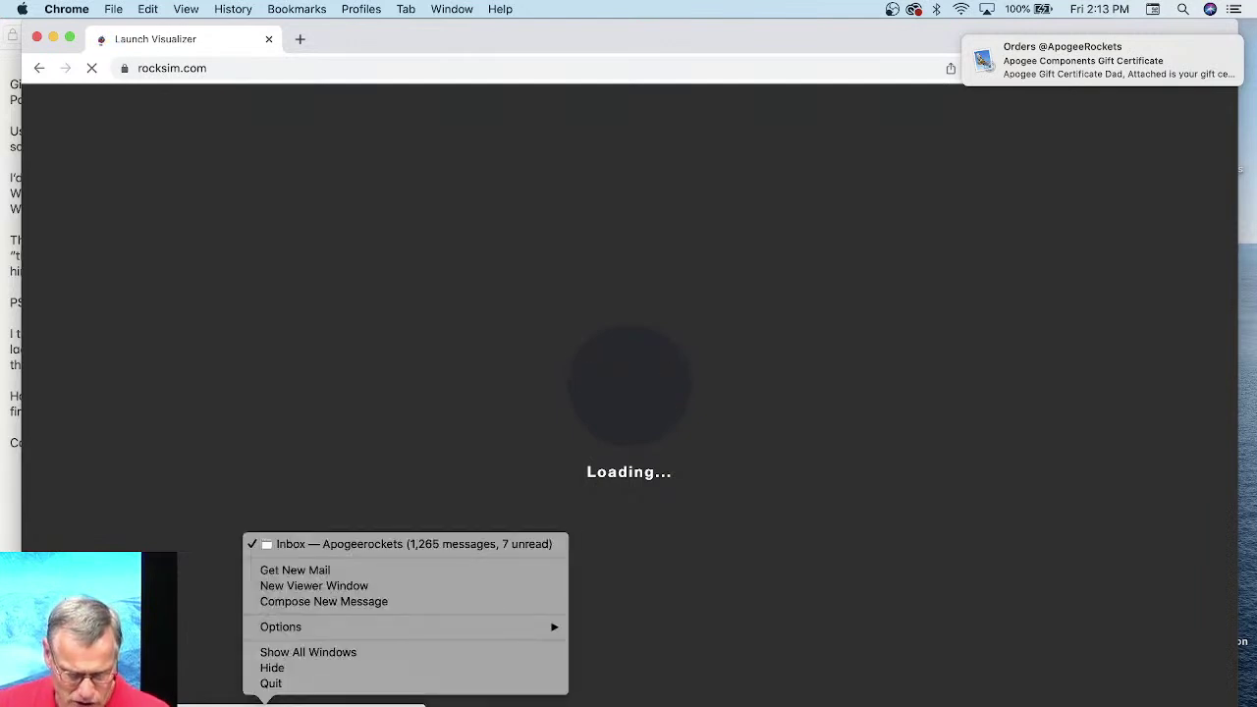
{"action": "left_click", "coordinate": [278, 678]}
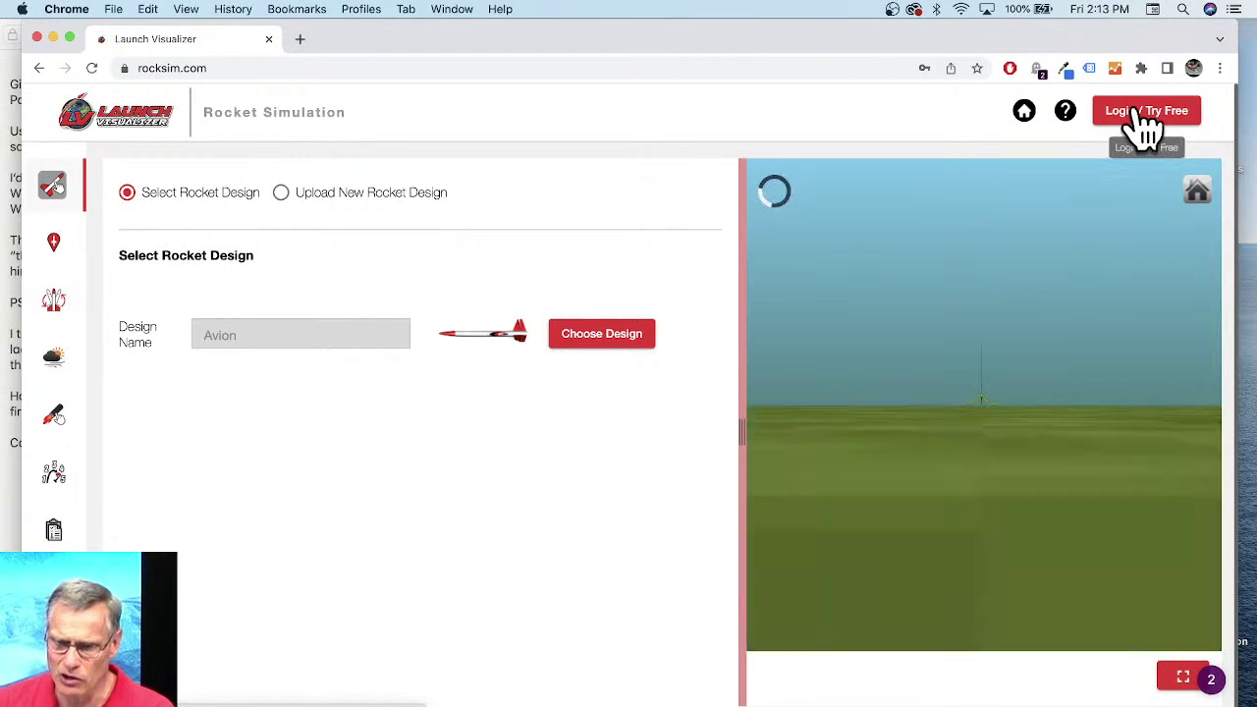
{"action": "left_click", "coordinate": [1145, 115]}
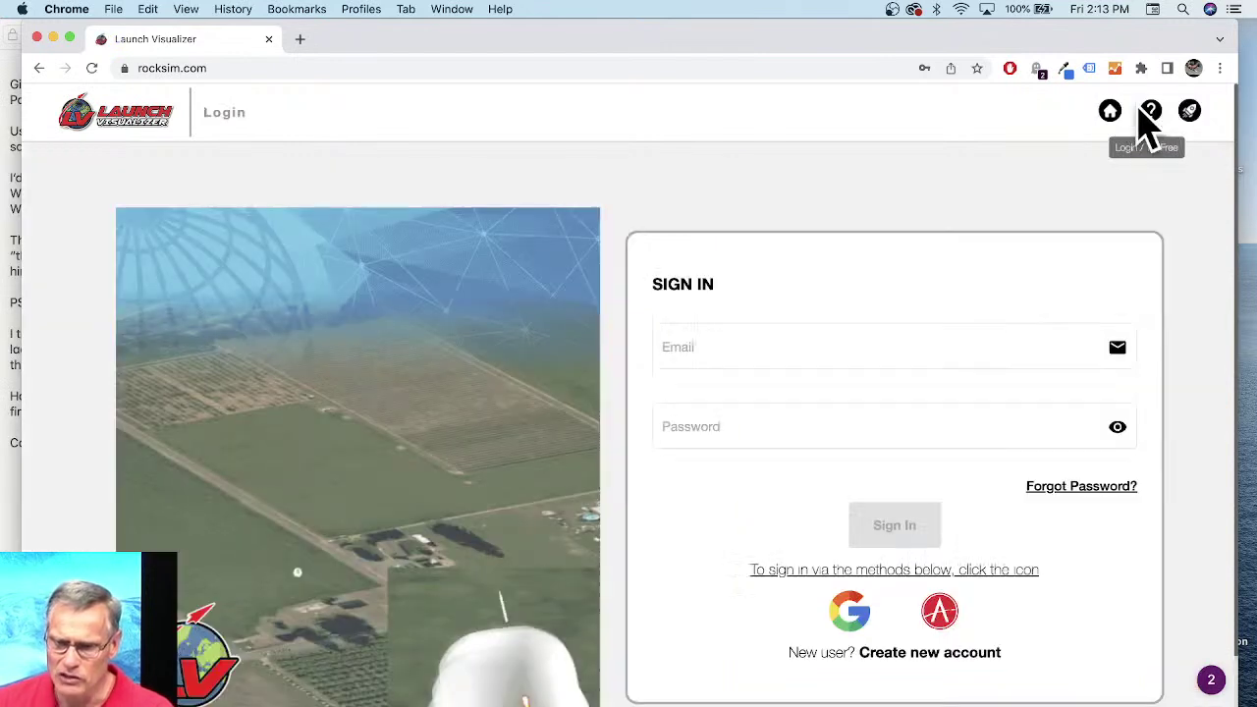
Step: Sign in to Launch Visualizer with the saved Chrome account login
{"action": "left_click", "coordinate": [735, 341]}
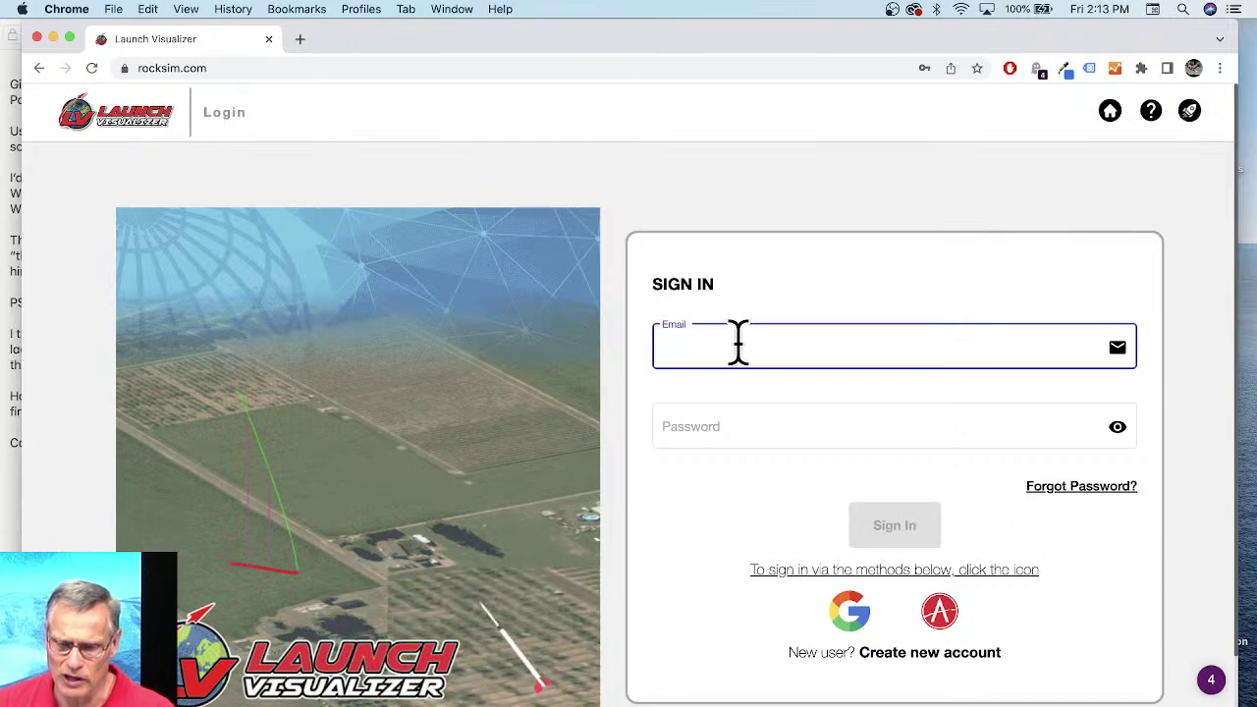
{"action": "left_click", "coordinate": [793, 398]}
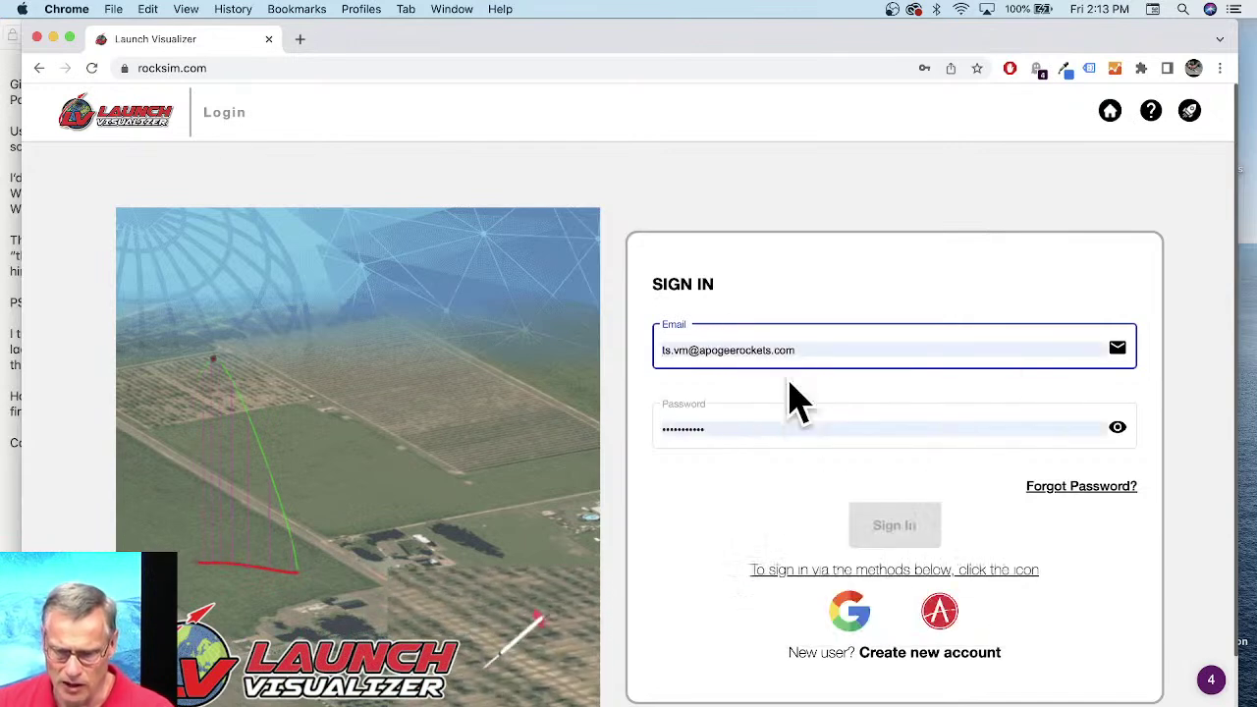
{"action": "left_click", "coordinate": [894, 531]}
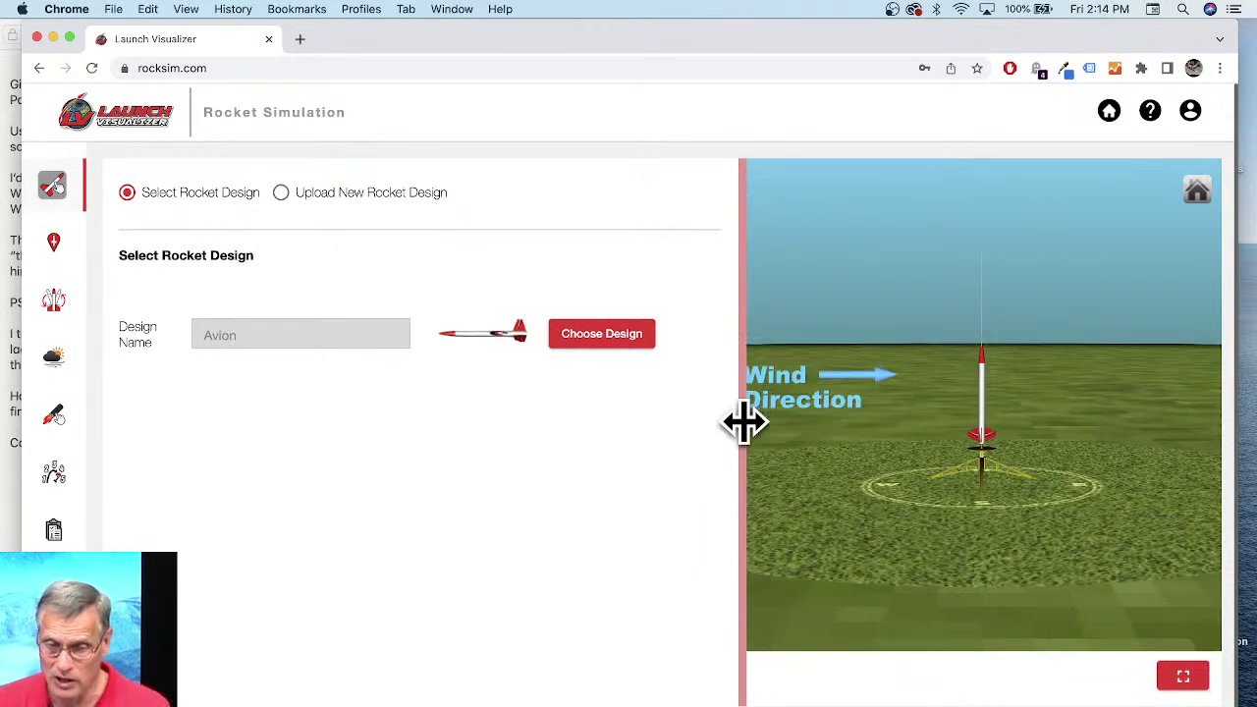
Step: Check the S.C.O.R.E. launch site (38.1558421, -104.8086828, 5394.9283 ft) and account credits, then go home
{"action": "left_click", "coordinate": [63, 257]}
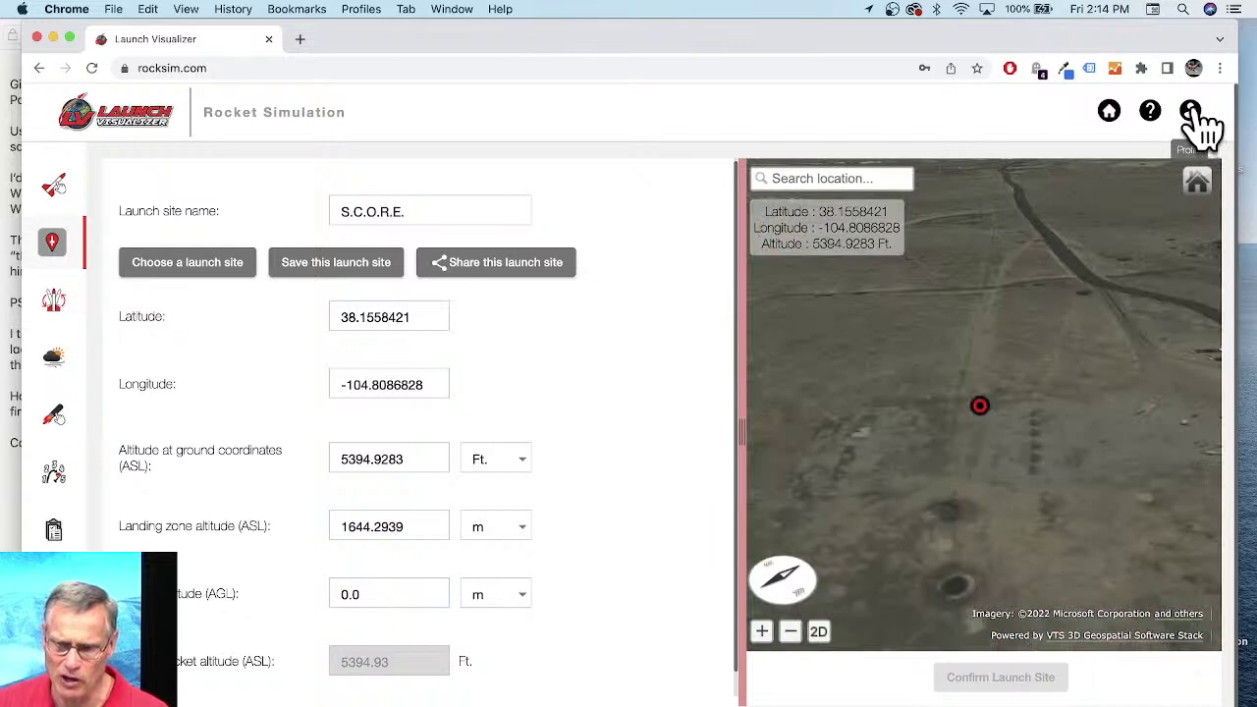
{"action": "left_click", "coordinate": [1191, 111]}
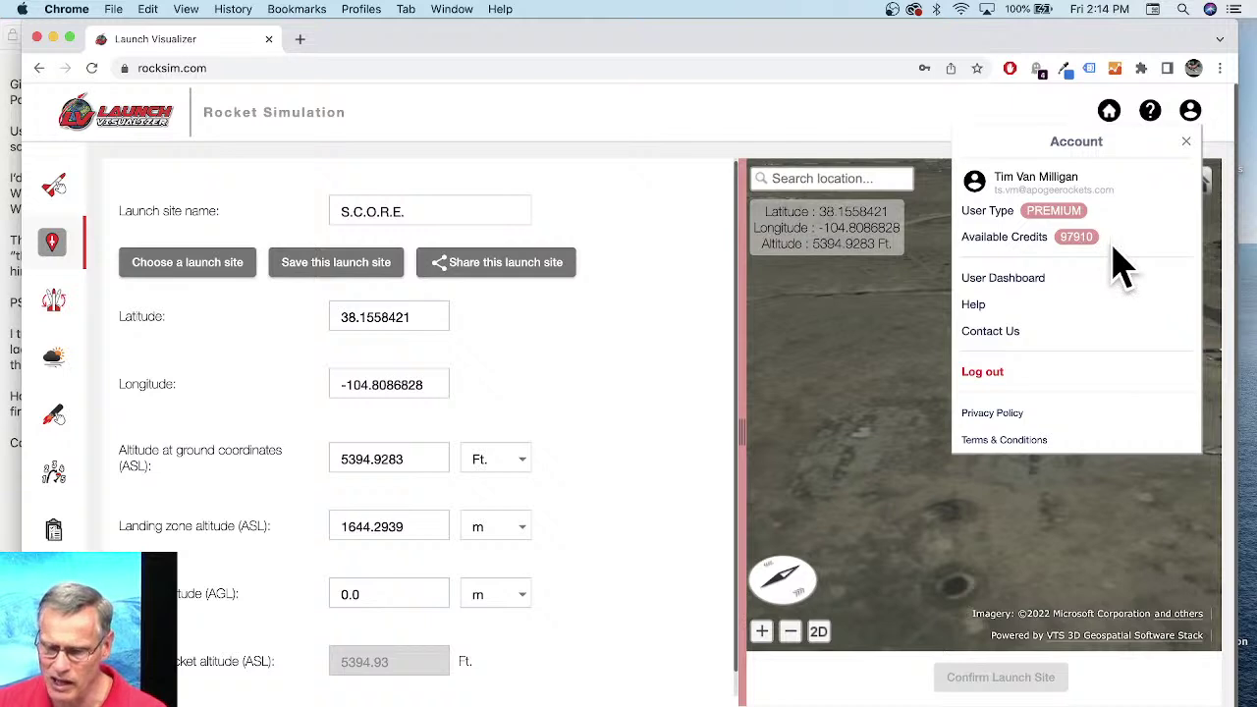
{"action": "left_click", "coordinate": [920, 126]}
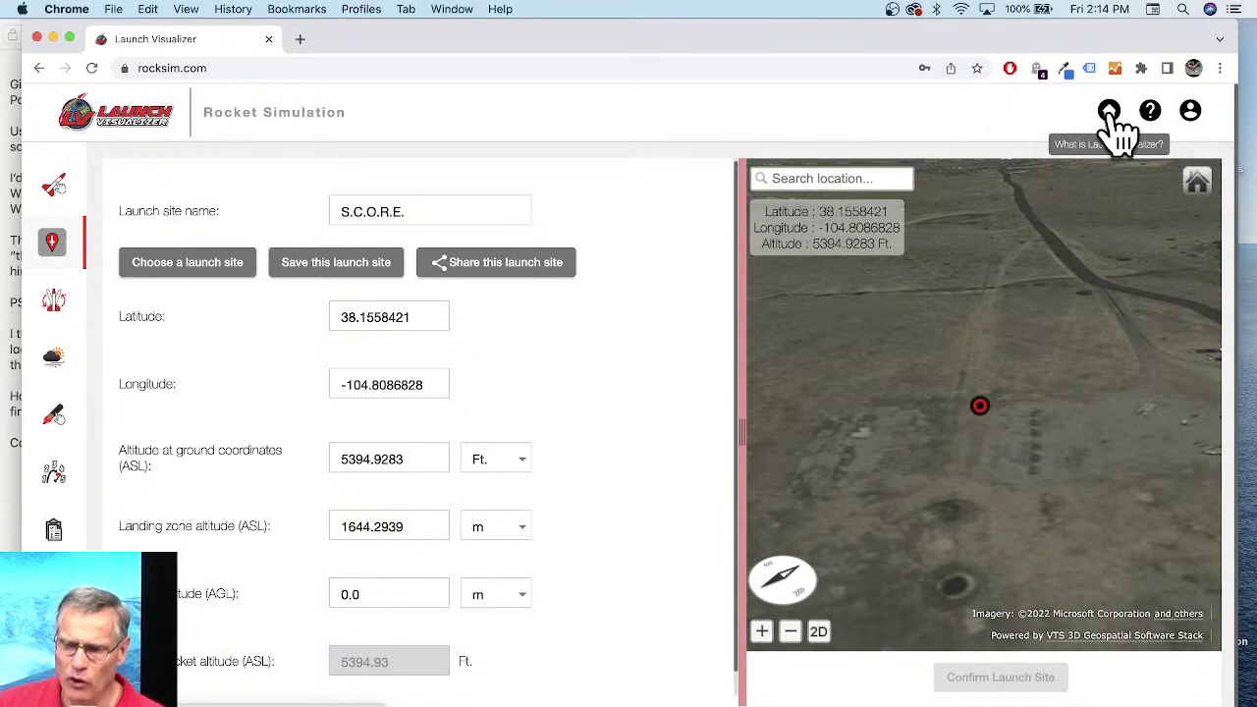
{"action": "left_click", "coordinate": [1111, 113]}
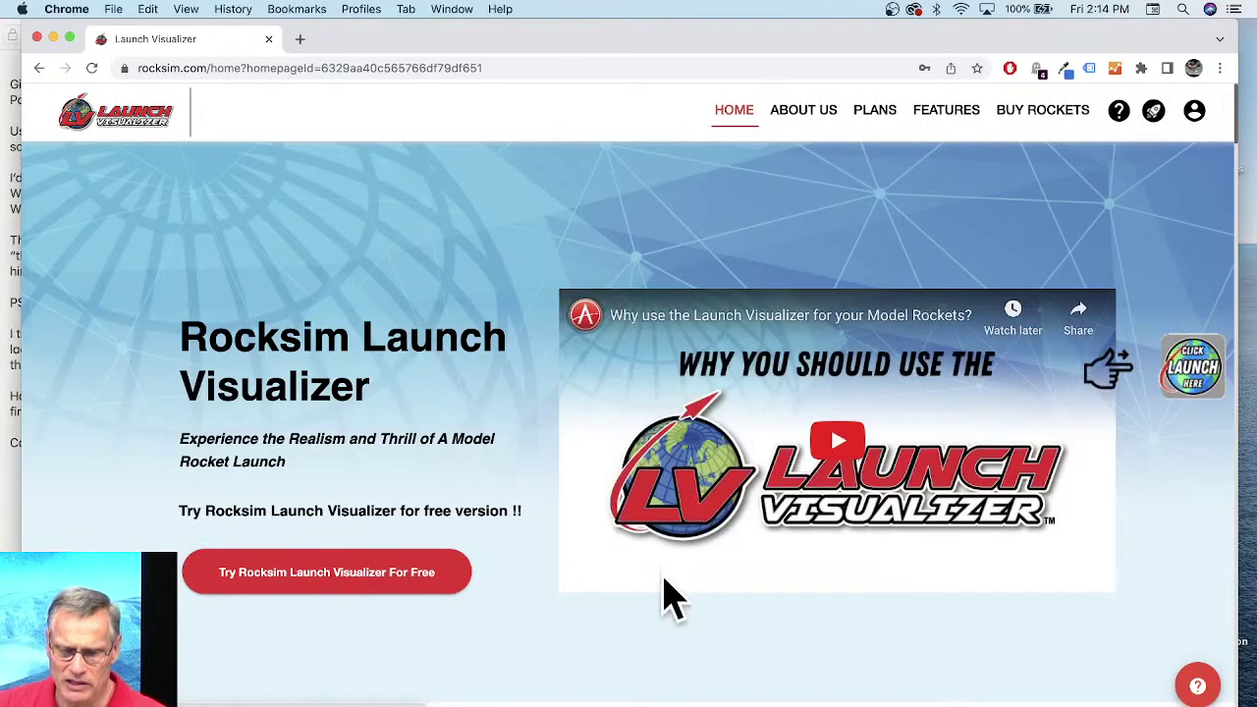
Step: Choose Pay Now under Premium Membership to reach the $7.00 Additional Credits (10000) booster plan
{"action": "left_click", "coordinate": [877, 113]}
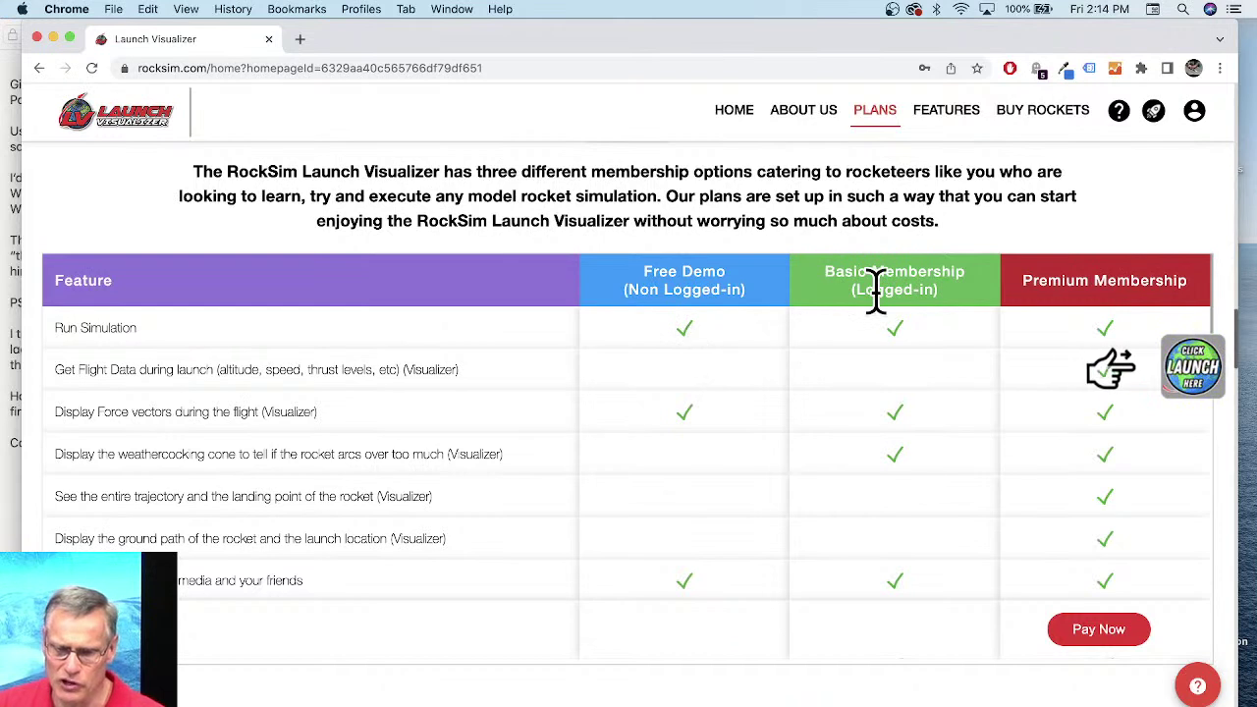
{"action": "left_click", "coordinate": [1100, 636]}
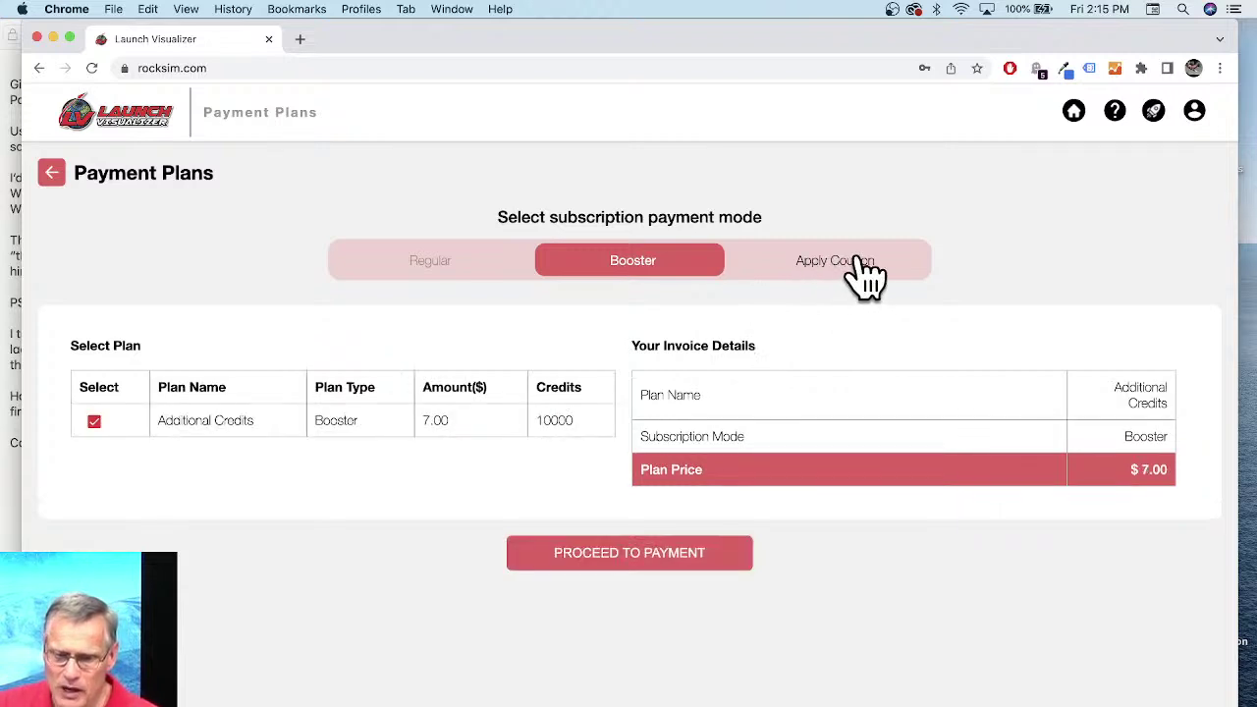
{"action": "mouse_move", "coordinate": [832, 263]}
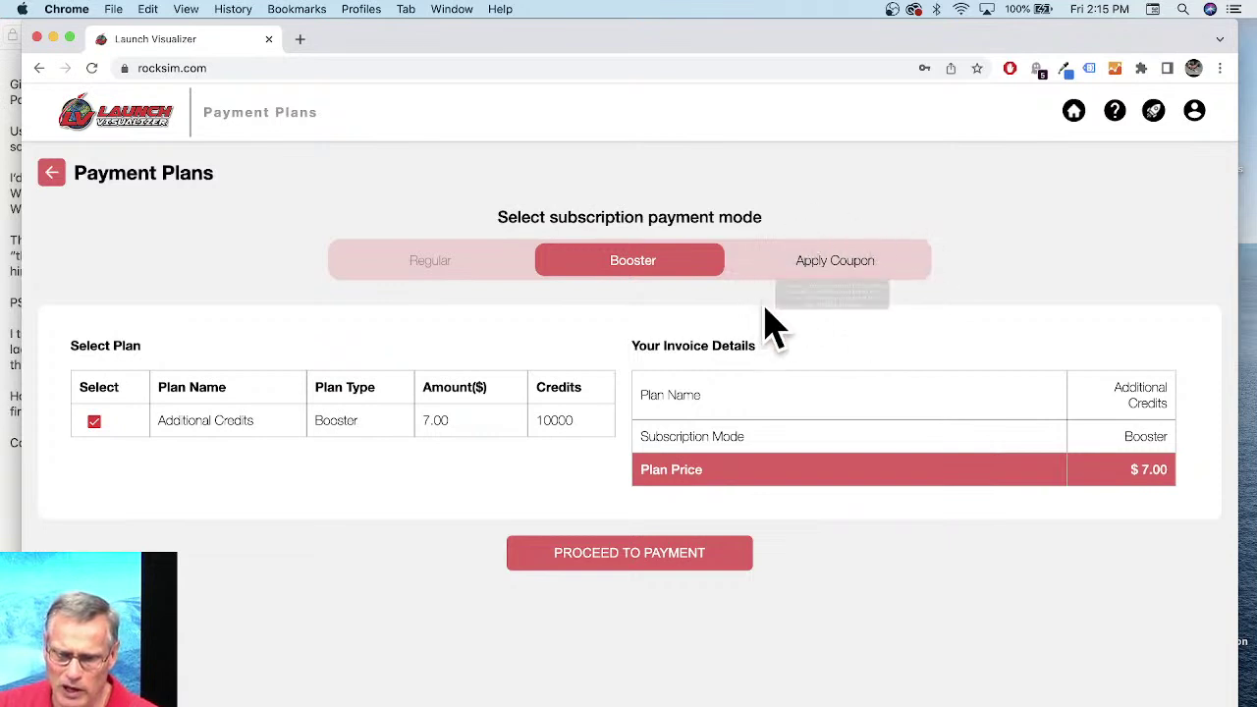
Step: Apply a coupon code adding 10000 booster credits and dismiss the confirmation
{"action": "left_click", "coordinate": [851, 280]}
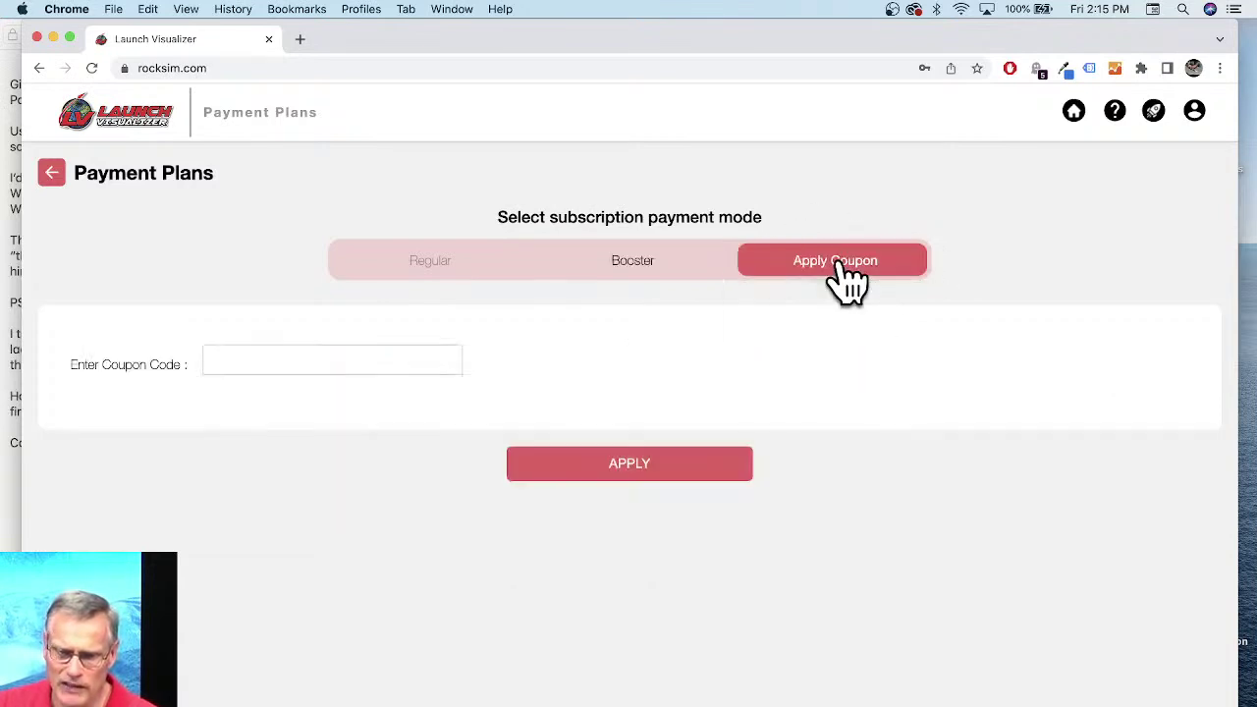
{"action": "left_click", "coordinate": [297, 356]}
{"action": "left_click", "coordinate": [356, 395]}
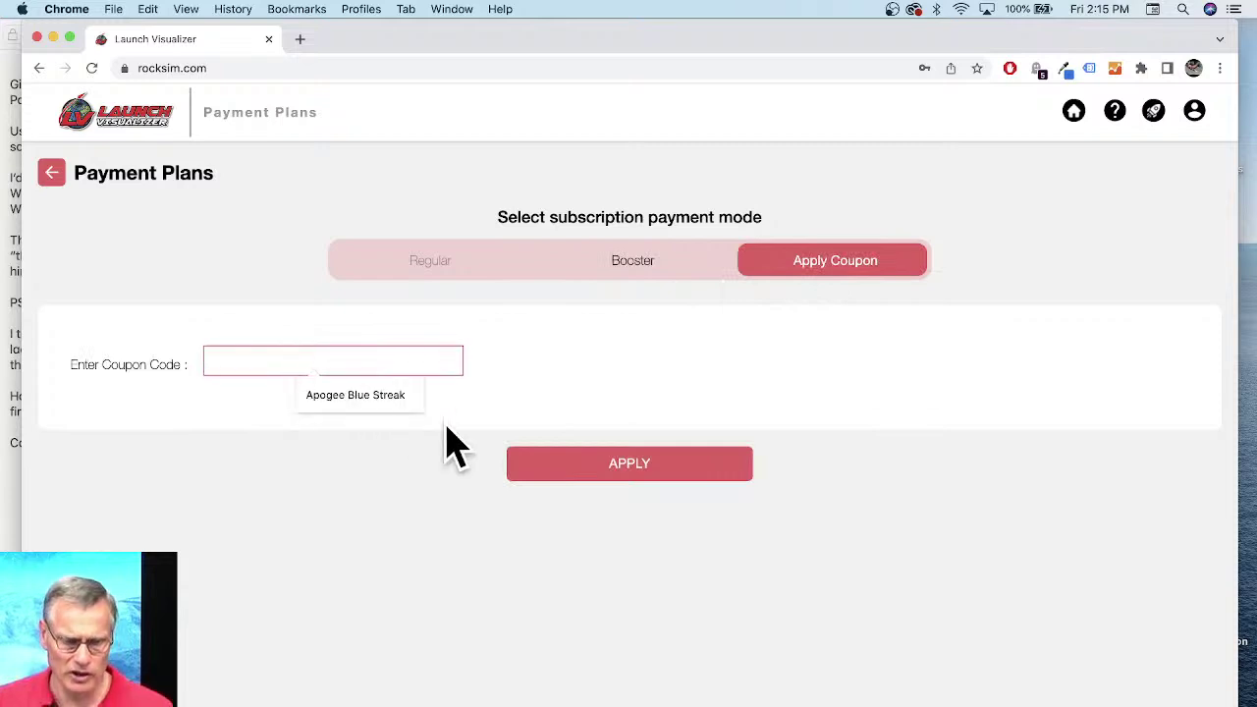
{"action": "left_click", "coordinate": [645, 469]}
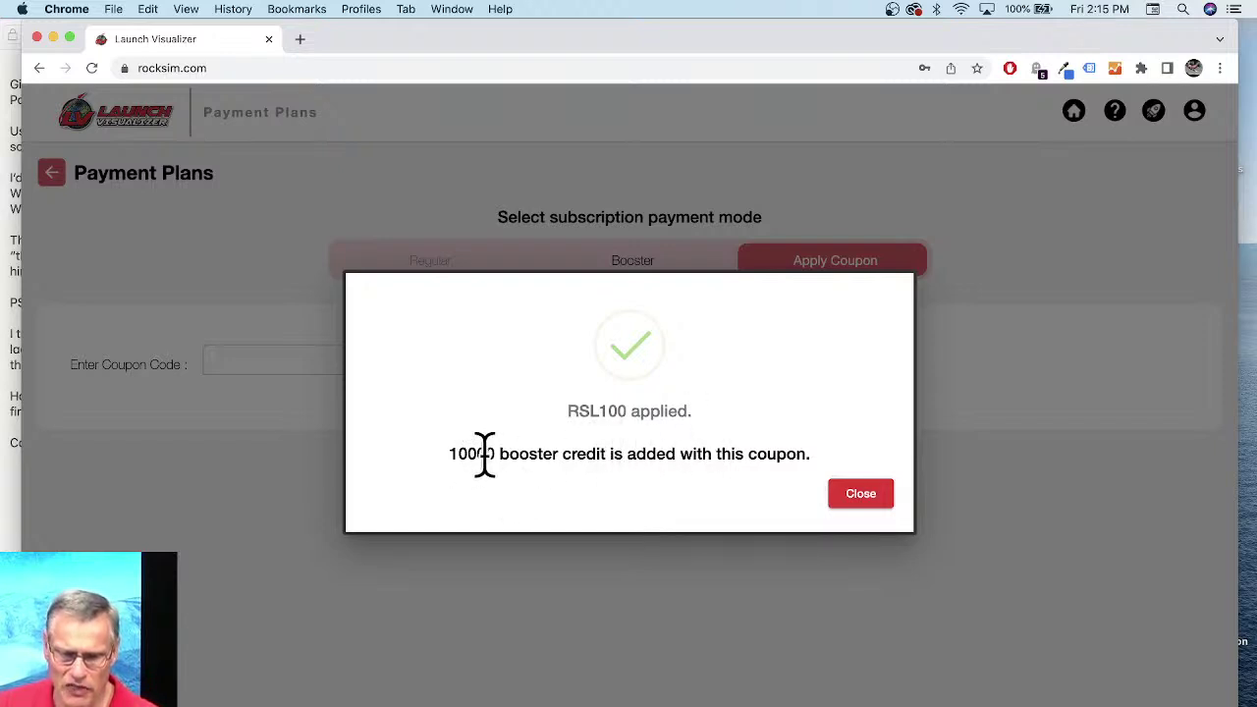
{"action": "left_click", "coordinate": [872, 499]}
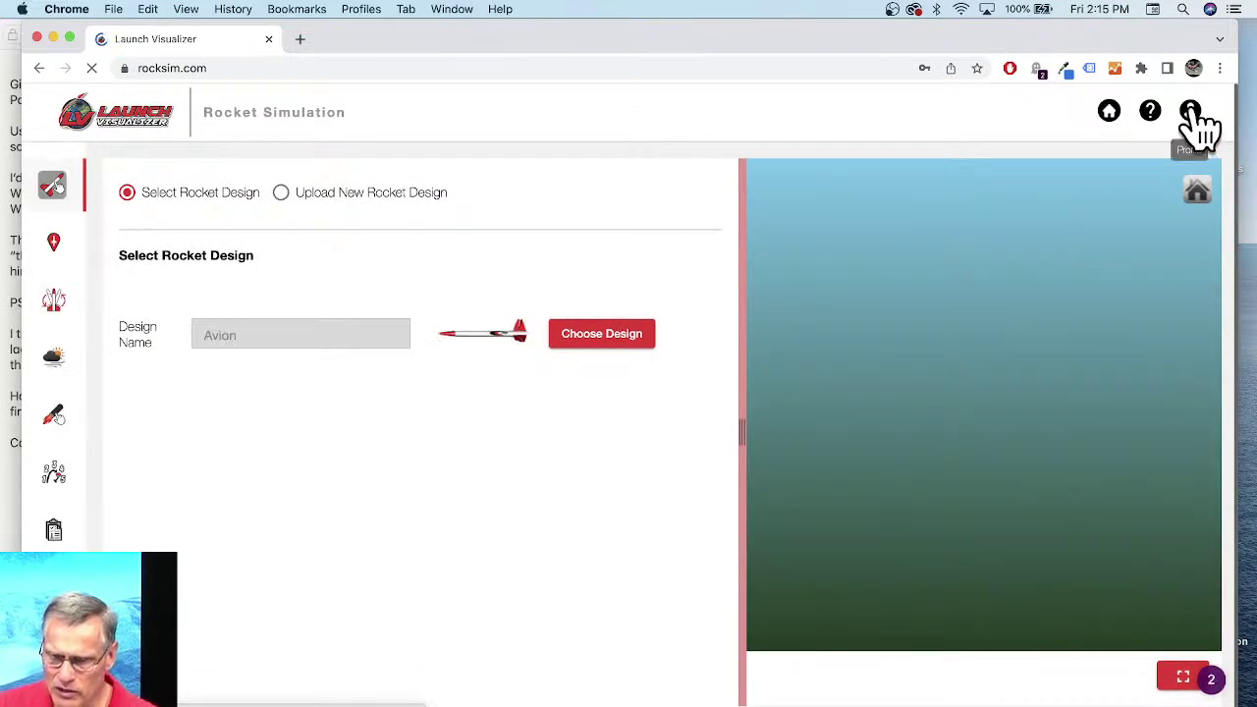
Step: Verify the 107910 credit balance, shift the Chrome window right, and switch to Safari
{"action": "left_click", "coordinate": [1192, 112]}
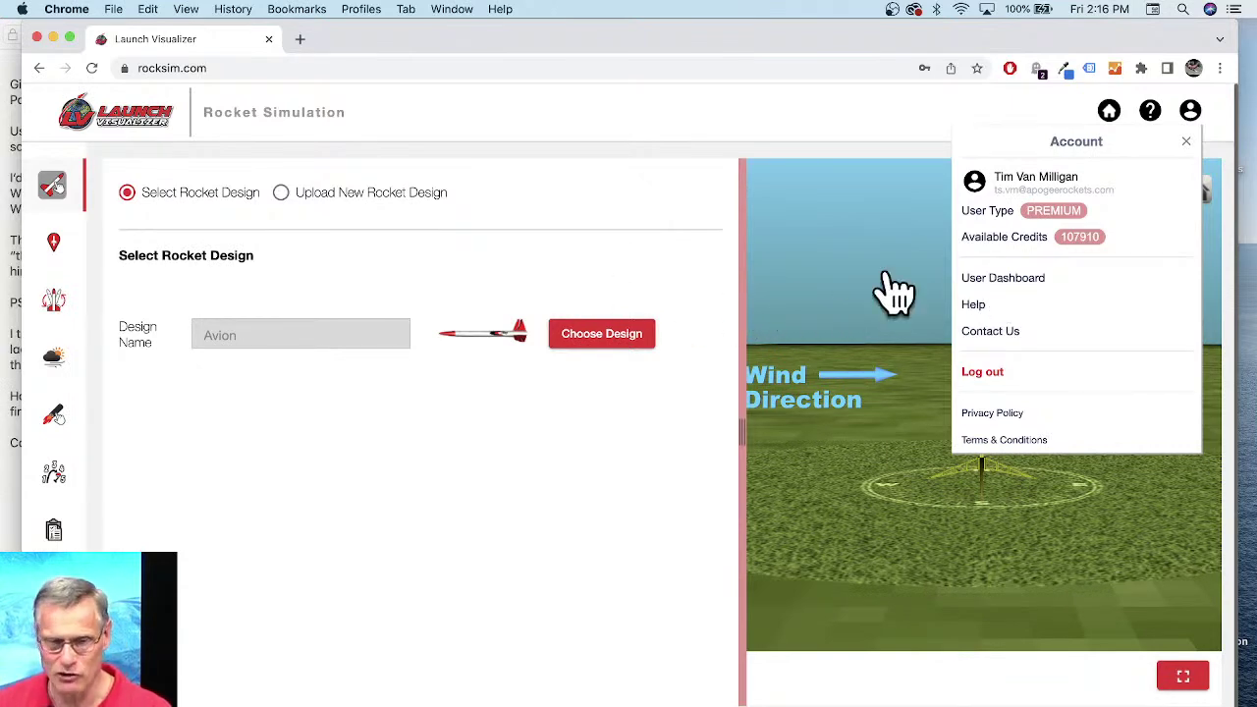
{"action": "mouse_move", "coordinate": [589, 49]}
{"action": "left_mouse_down"}
{"action": "mouse_move", "coordinate": [727, 50]}
{"action": "mouse_move", "coordinate": [601, 47]}
{"action": "left_mouse_up"}
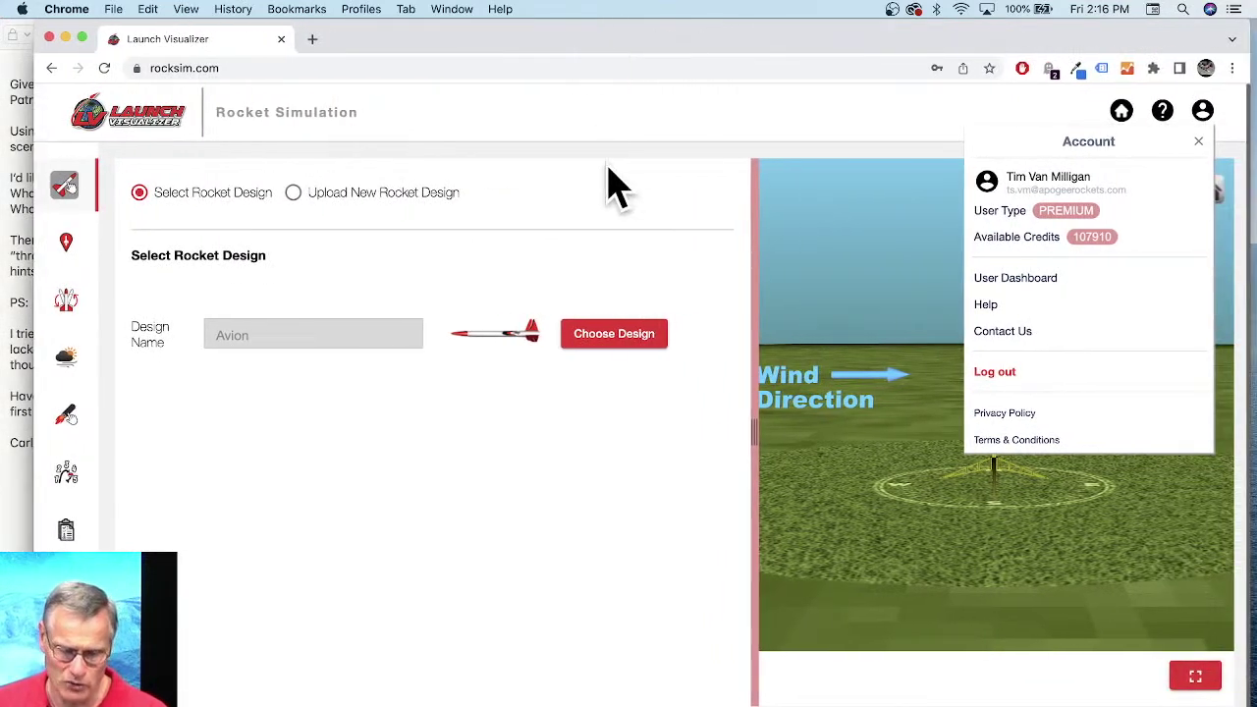
{"action": "left_click", "coordinate": [664, 505]}
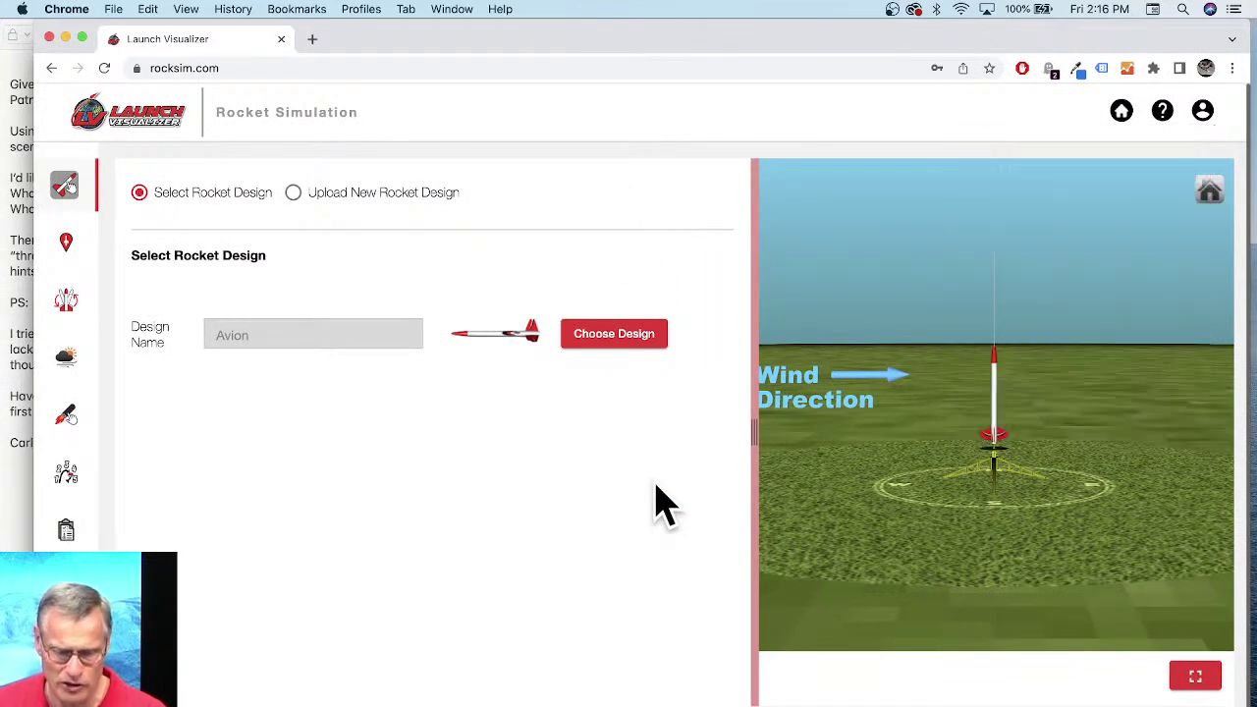
{"action": "key", "text": "super+Tab"}
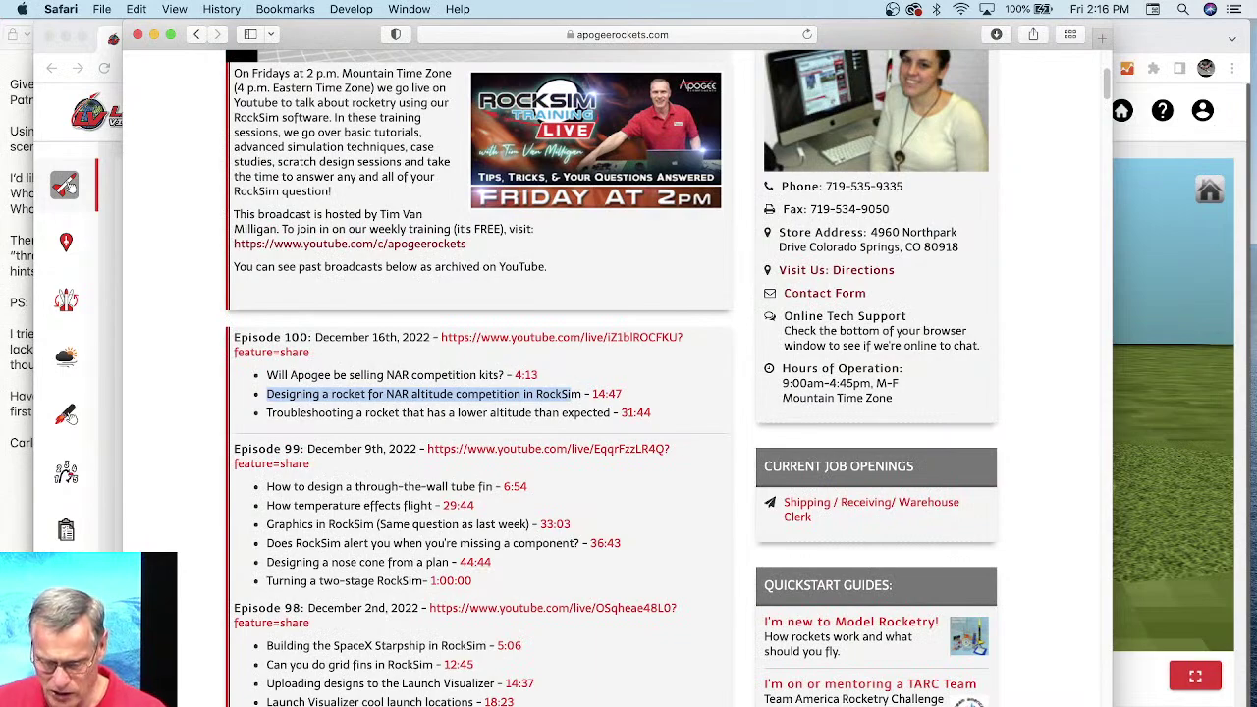
Step: Widen the Safari Apogee page, then bring Chrome's YouTube Studio livestream window forward
{"action": "key", "text": "ctrl+alt+Return"}
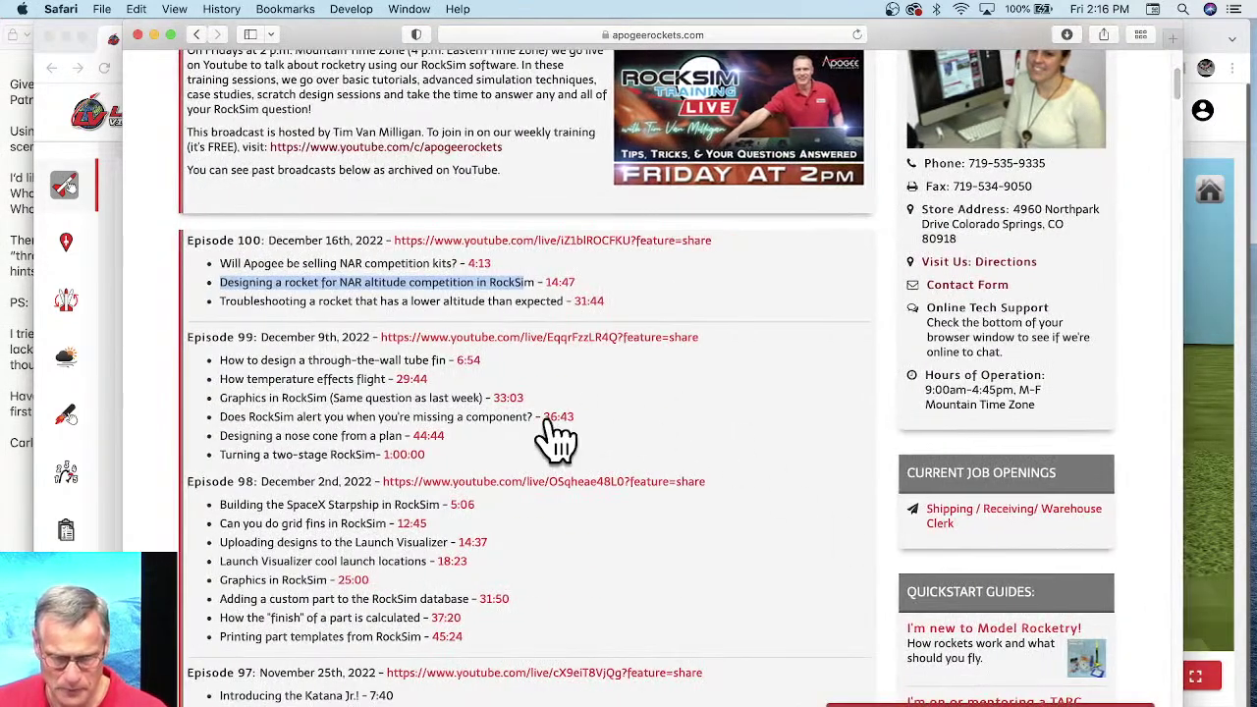
{"action": "scroll", "coordinate": [556, 441], "scroll_direction": "up", "scroll_amount": 3}
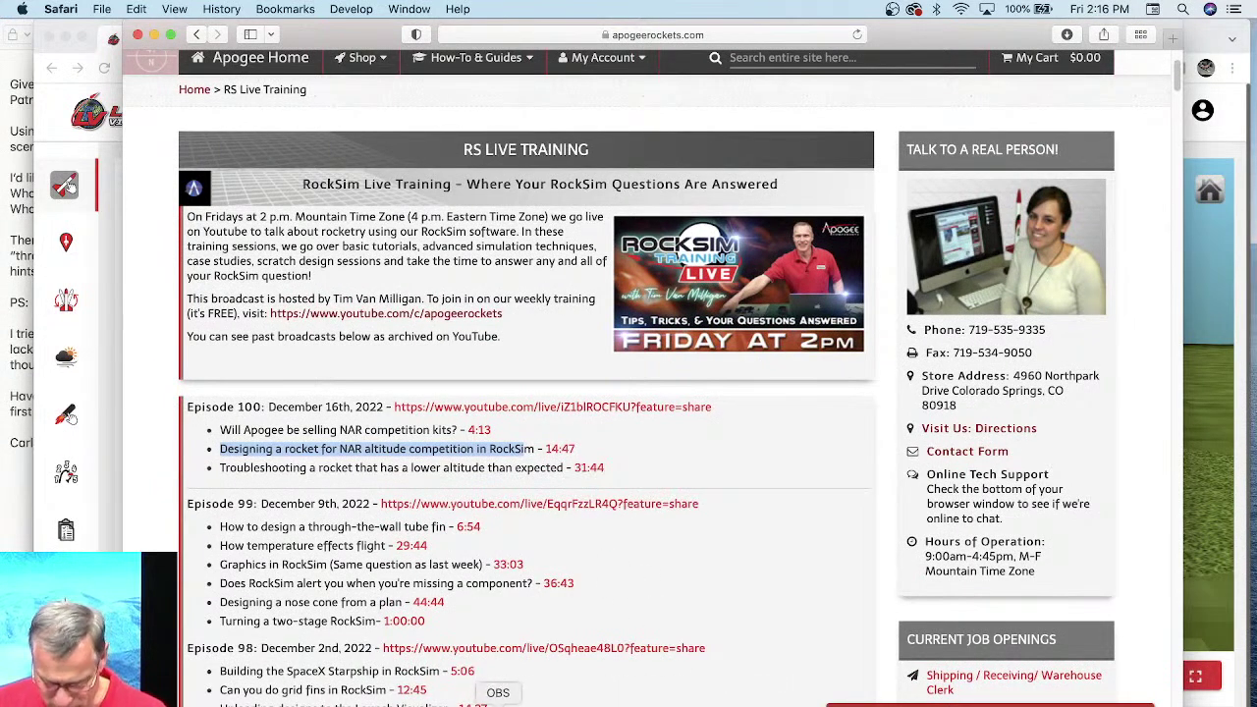
{"action": "left_click", "coordinate": [457, 703]}
{"action": "key", "text": "ctrl+Down"}
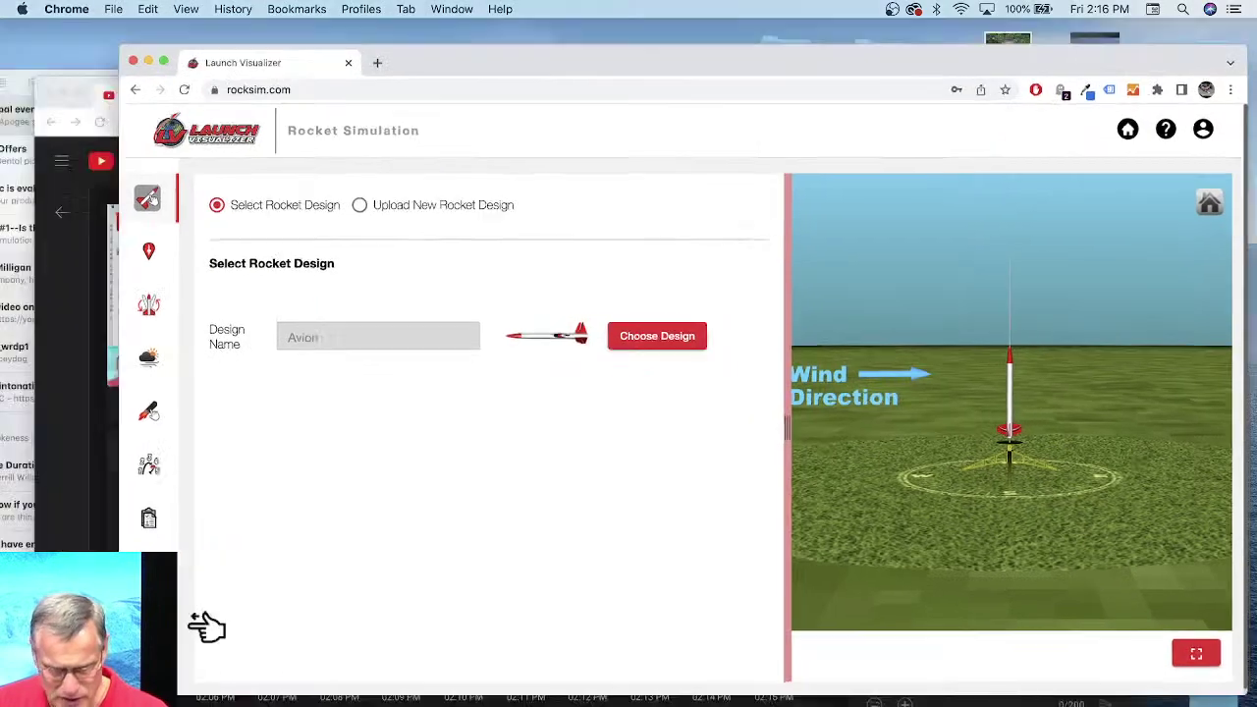
{"action": "left_click", "coordinate": [359, 315]}
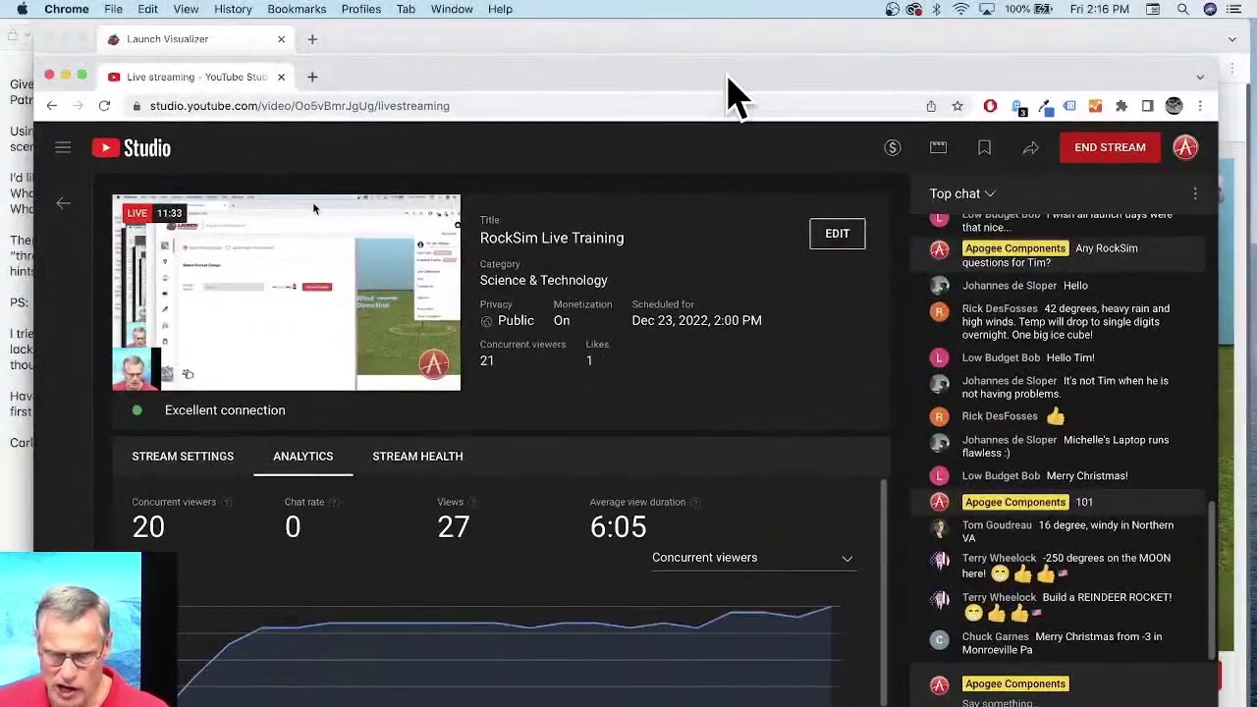
Step: Move YouTube Studio beside the simulator, highlight a chat commenter, and check Colorado Springs weather (12°)
{"action": "left_click_drag", "start_coordinate": [727, 78], "coordinate": [21, 7]}
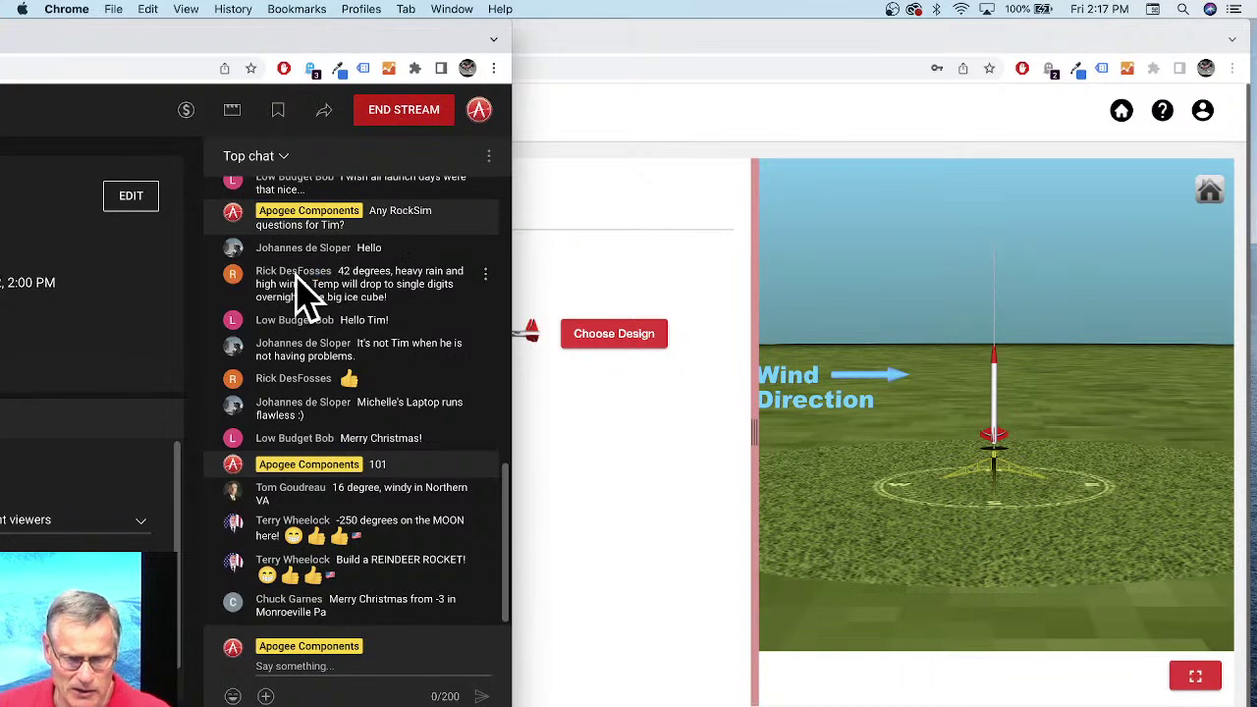
{"action": "triple_click", "coordinate": [255, 275]}
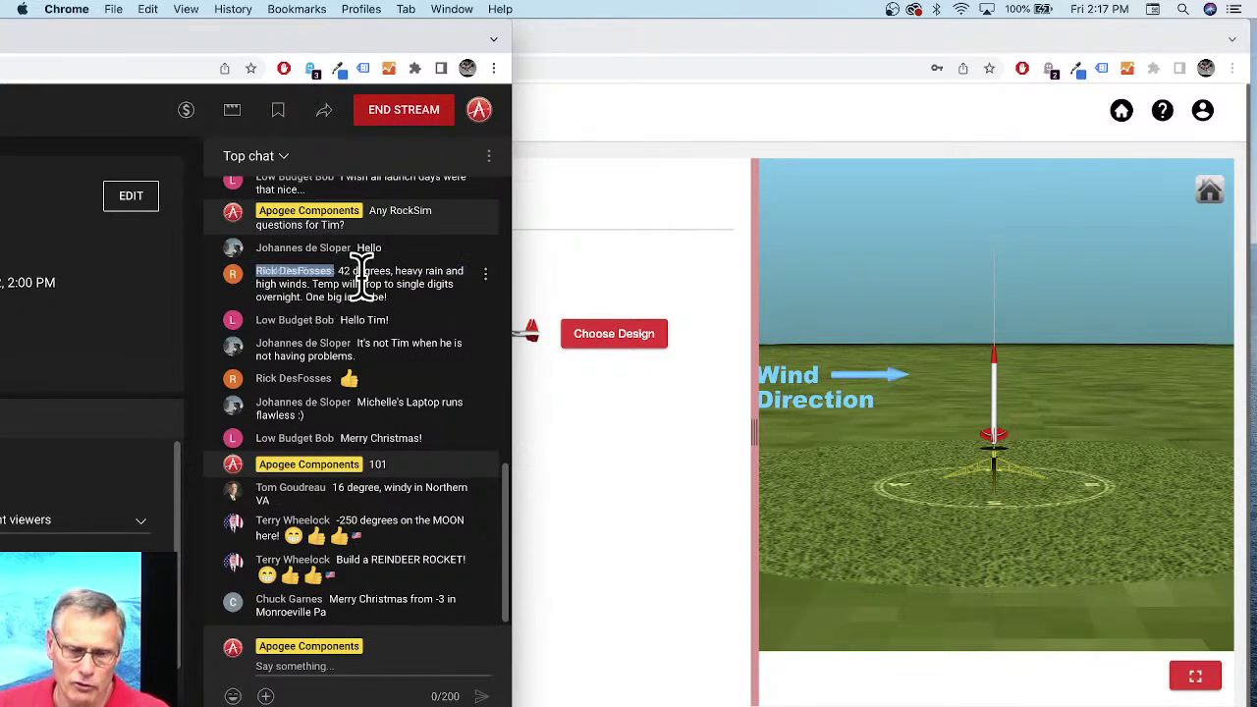
{"action": "left_click", "coordinate": [1234, 9]}
{"action": "scroll", "coordinate": [1148, 397], "scroll_direction": "down", "scroll_amount": 5}
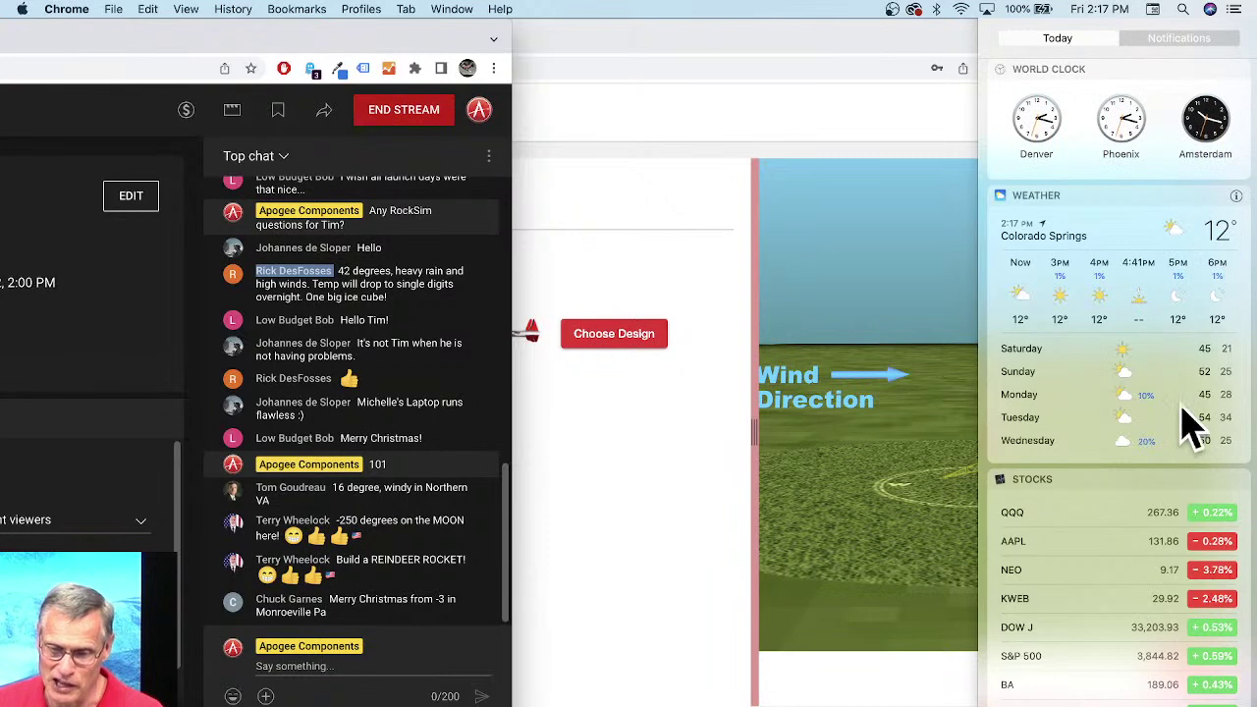
{"action": "left_click", "coordinate": [362, 283]}
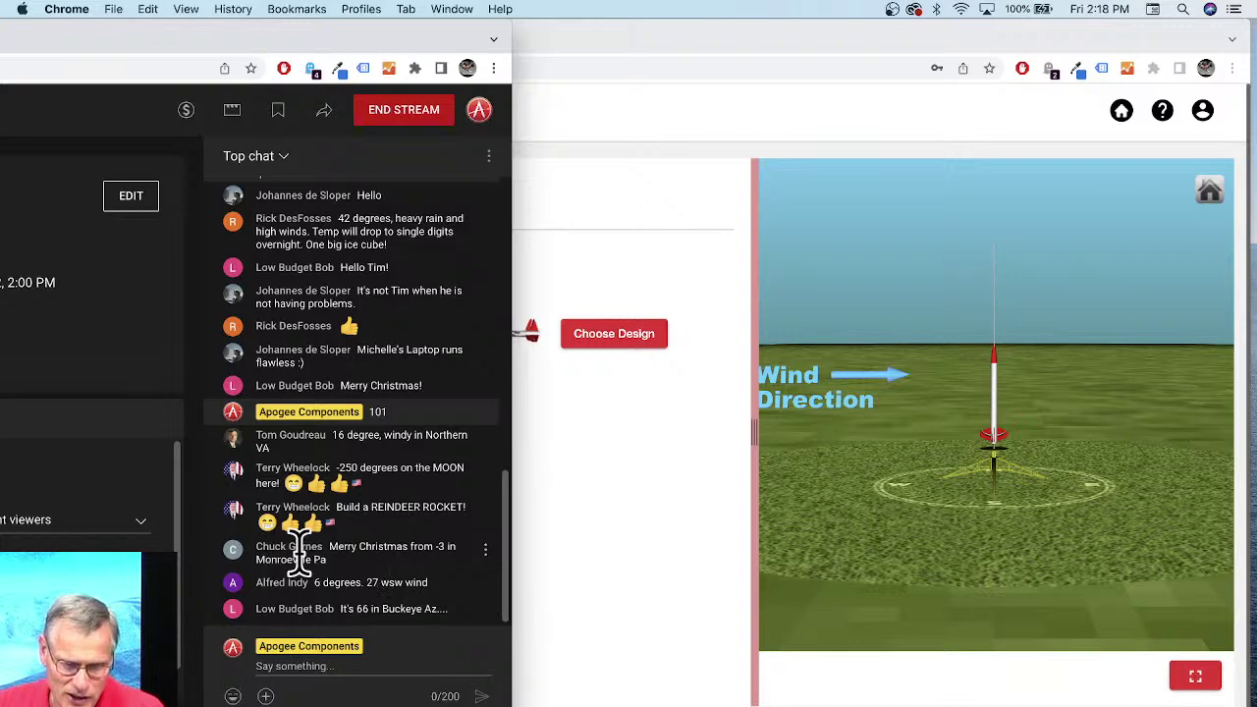
{"action": "left_click_drag", "start_coordinate": [254, 550], "coordinate": [356, 575]}
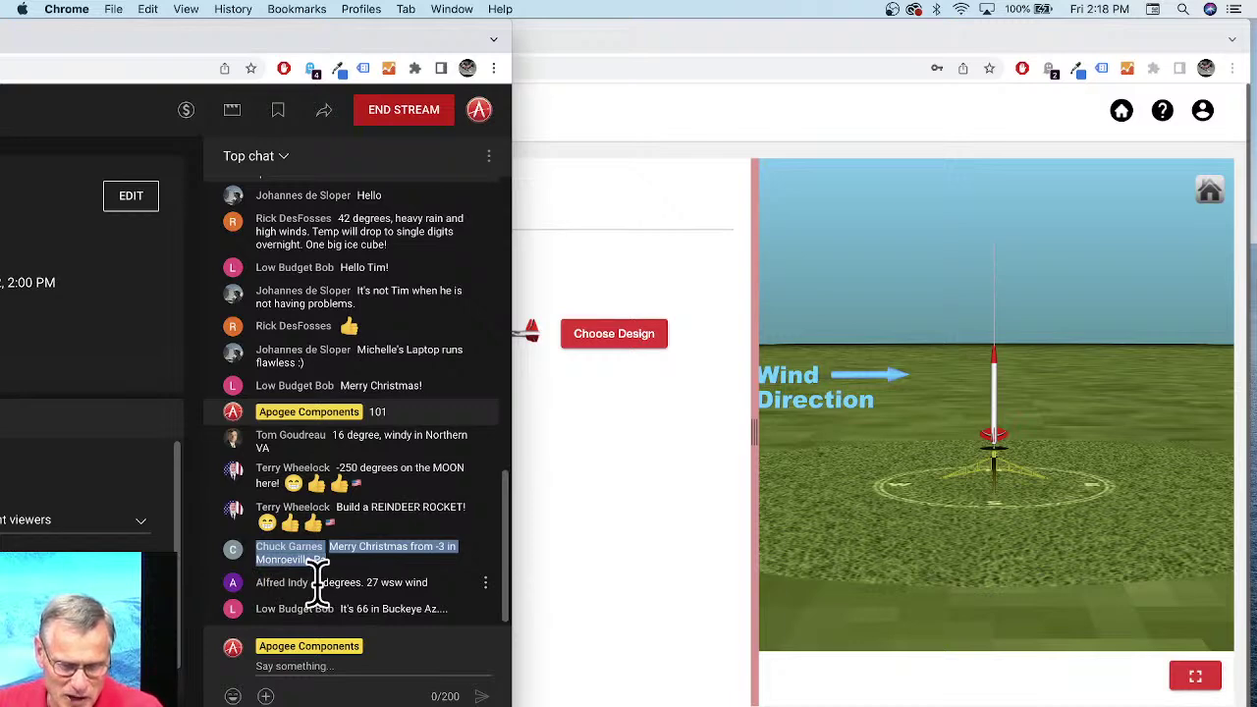
{"action": "left_click_drag", "start_coordinate": [315, 583], "coordinate": [439, 604]}
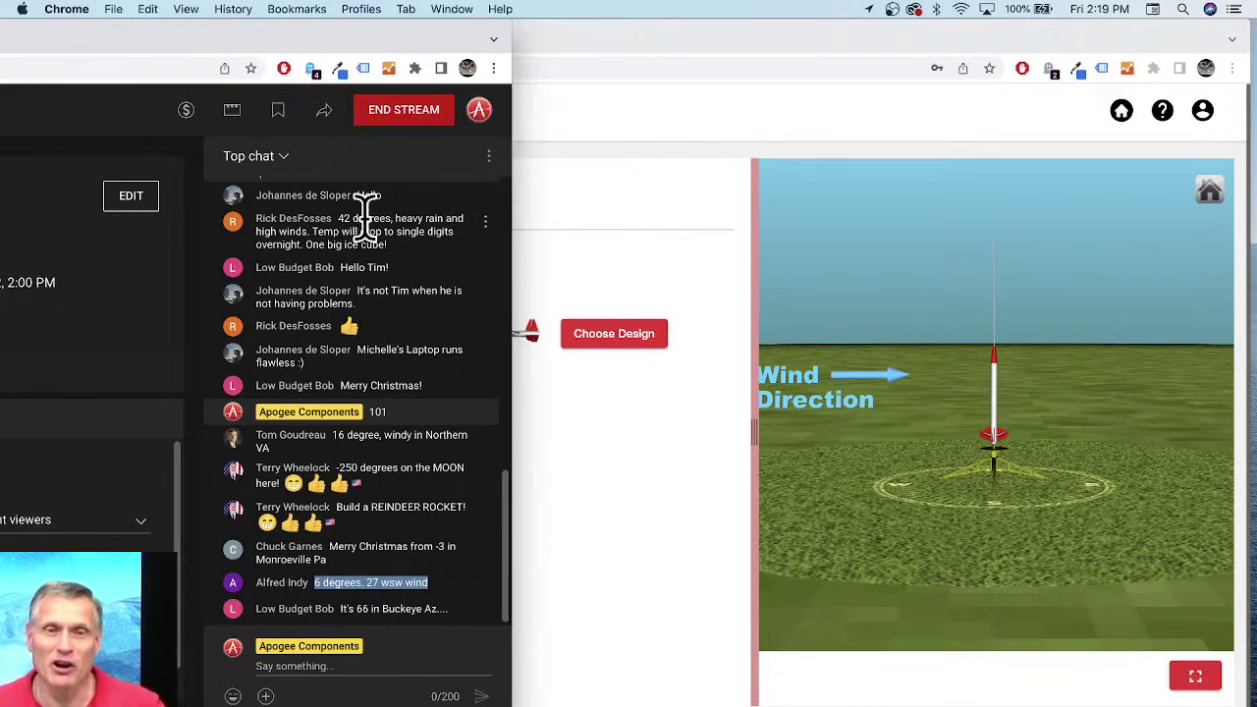
{"action": "left_click_drag", "start_coordinate": [409, 47], "coordinate": [185, 54]}
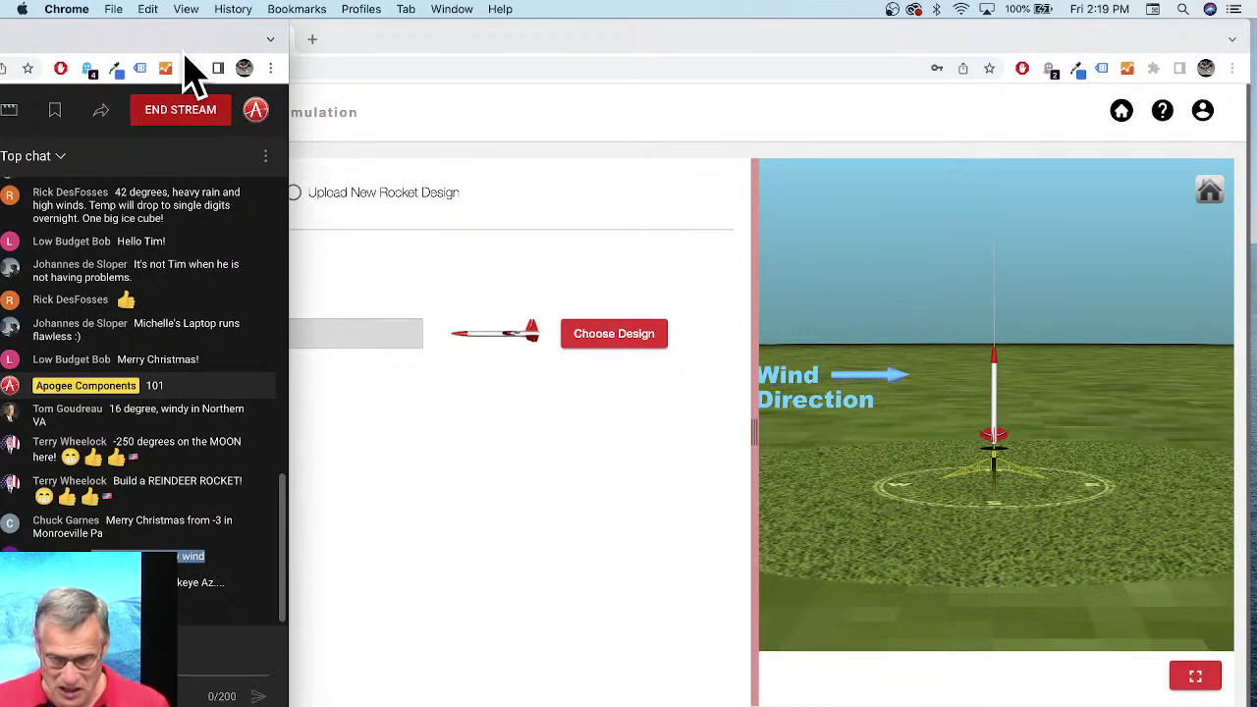
Step: Bring Launch Visualizer forward and show the Notes question about LOC 2.6-inch Patriot nose weight
{"action": "left_click", "coordinate": [561, 462]}
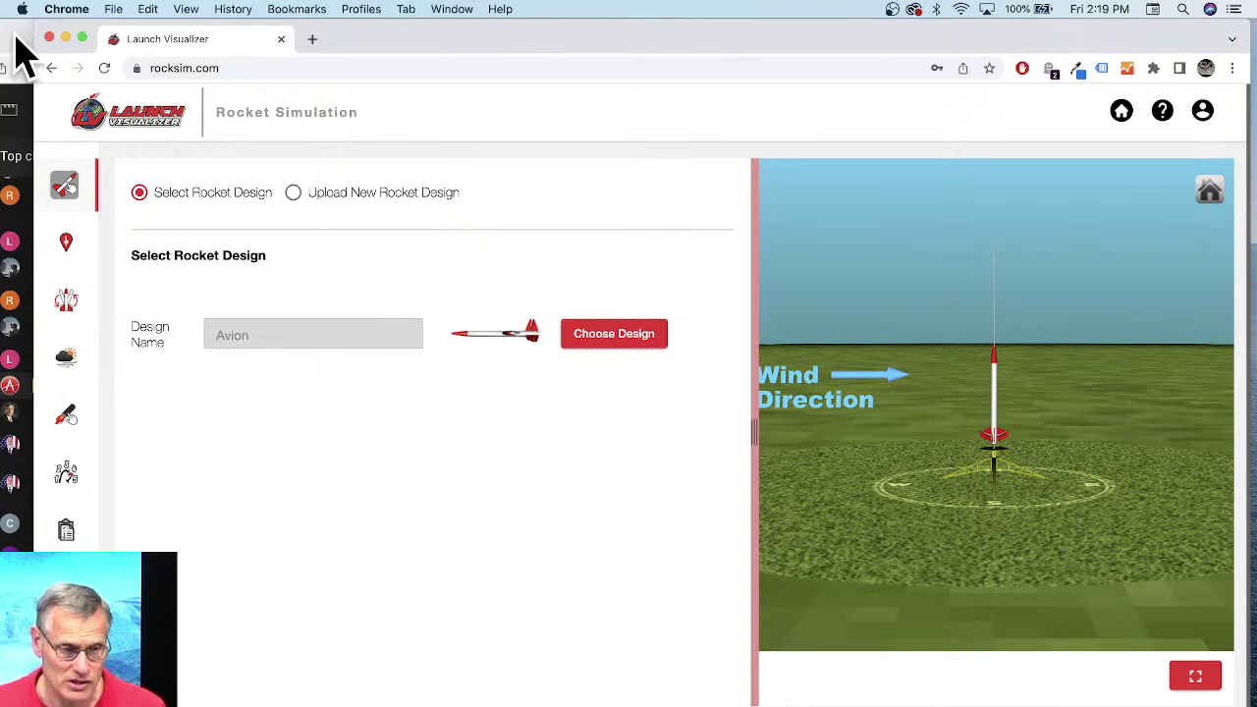
{"action": "left_click", "coordinate": [236, 701]}
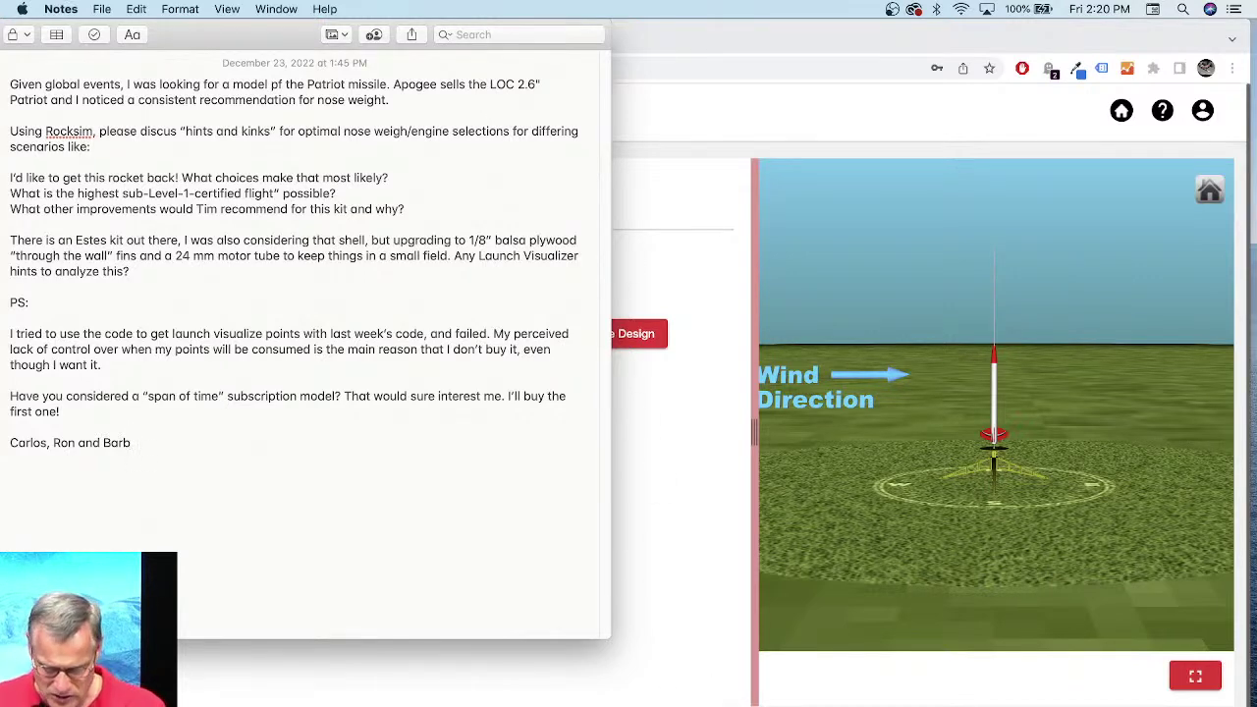
{"action": "key", "text": "super+Tab"}
Step: Search the Apogee site for 'patriot' and open the LOC 2.6" Patriot product page
{"action": "scroll", "coordinate": [793, 228], "scroll_direction": "up", "scroll_amount": 3}
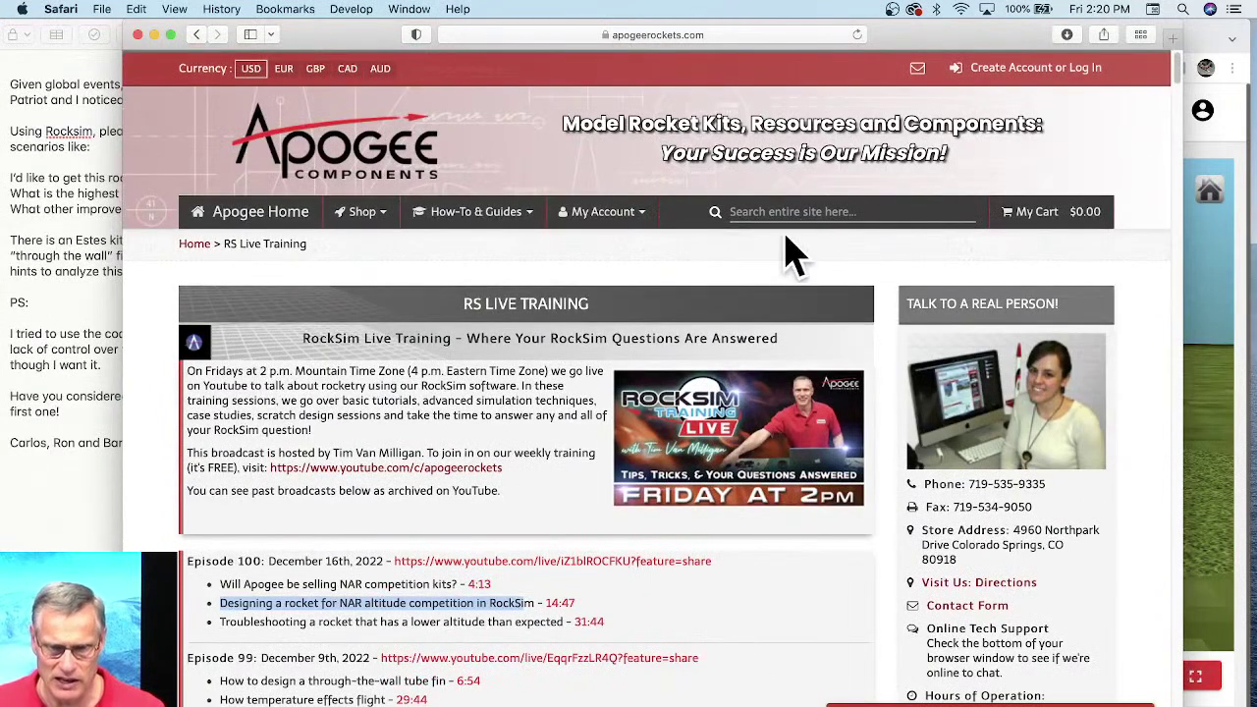
{"action": "left_click", "coordinate": [756, 214]}
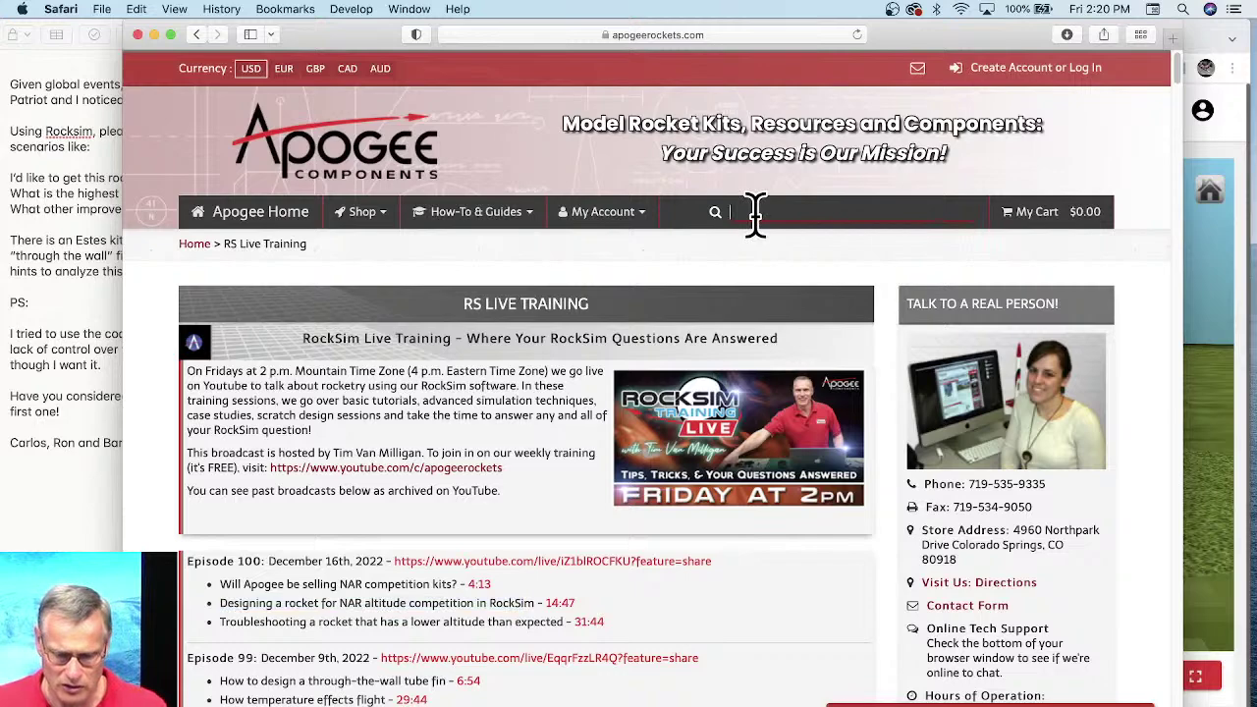
{"action": "type", "text": "patriot"}
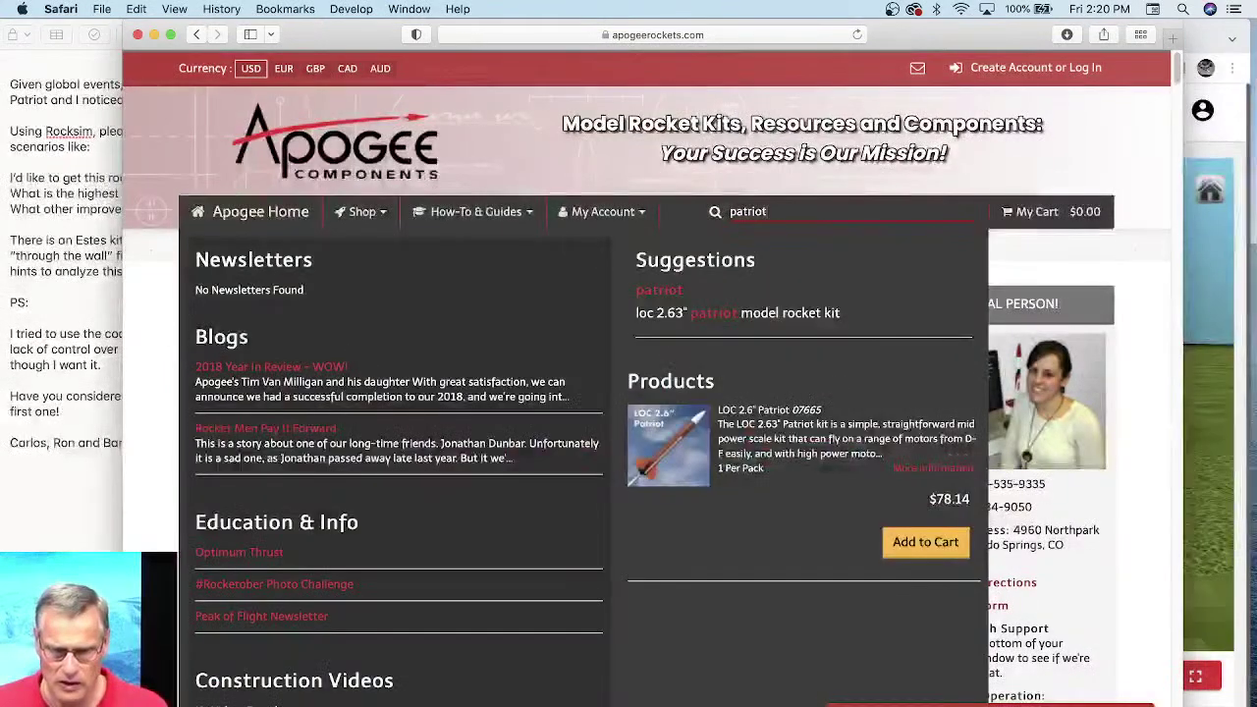
{"action": "left_click", "coordinate": [653, 451]}
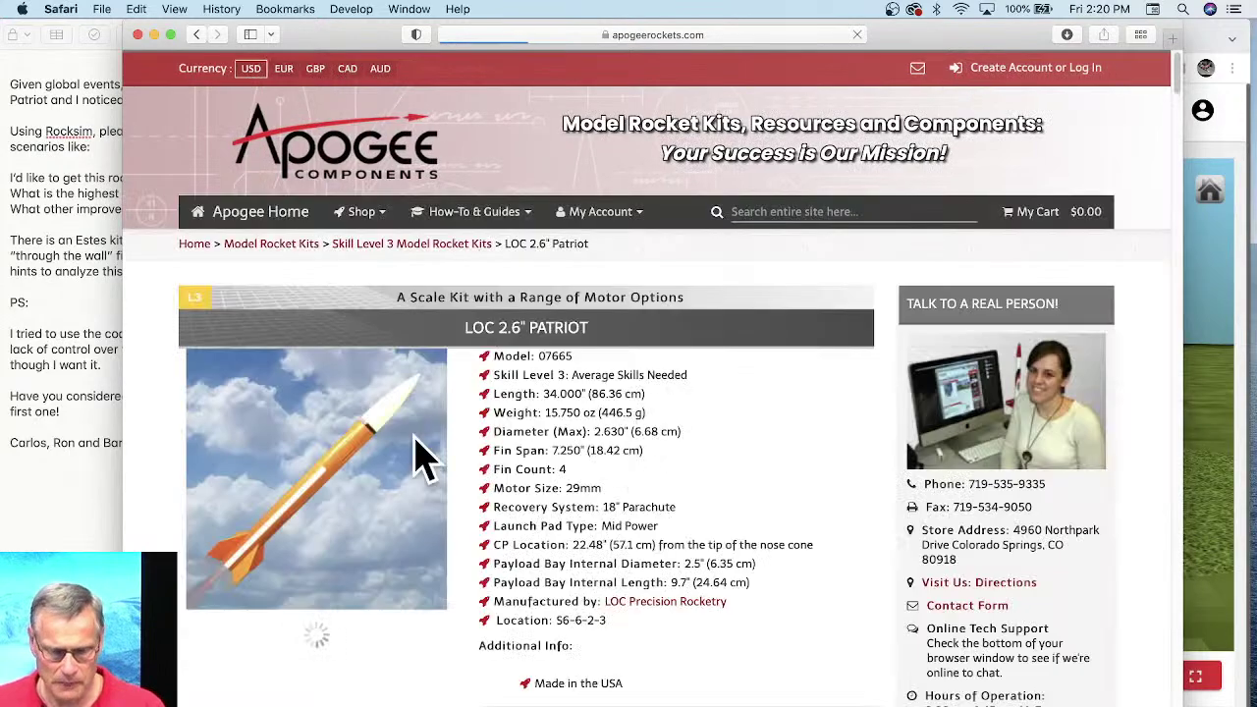
Step: Enlarge the first Patriot kit photo, then highlight the consistent nose weight phrase in the note
{"action": "scroll", "coordinate": [383, 451], "scroll_direction": "down", "scroll_amount": 1}
{"action": "scroll", "coordinate": [383, 452], "scroll_direction": "down", "scroll_amount": 3}
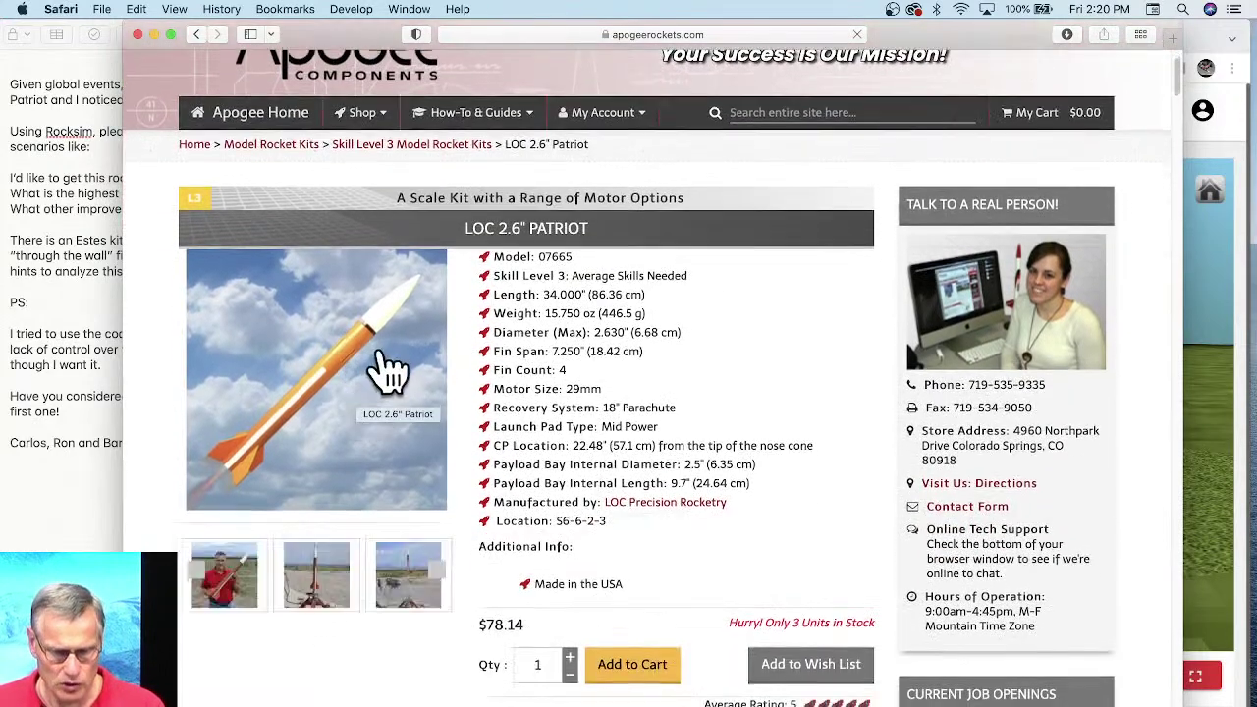
{"action": "left_click", "coordinate": [225, 567]}
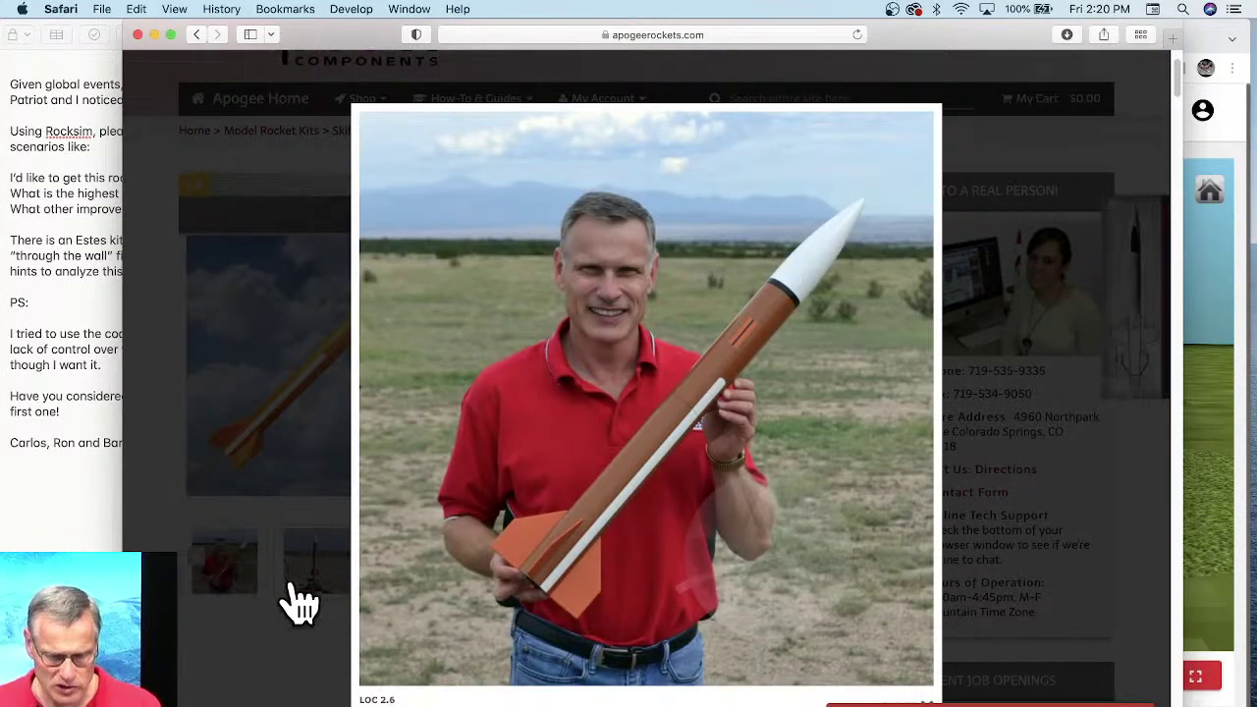
{"action": "left_click", "coordinate": [83, 334]}
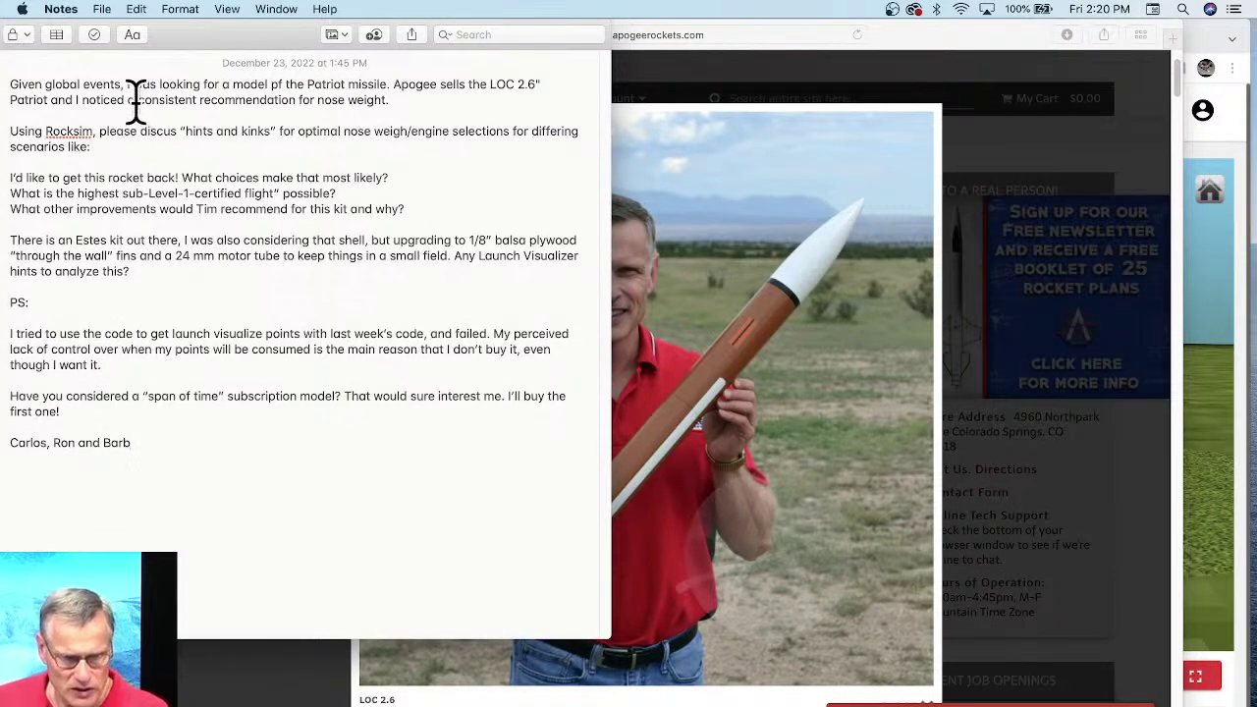
{"action": "left_click_drag", "start_coordinate": [136, 99], "coordinate": [385, 98]}
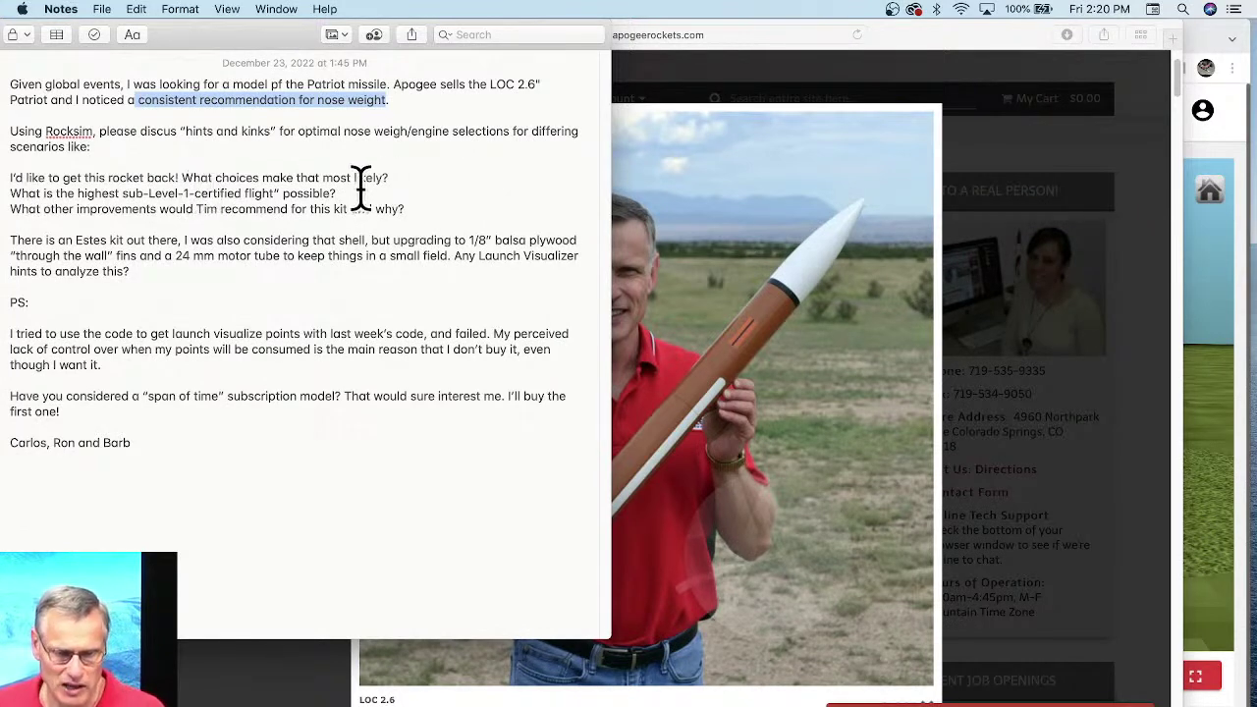
Step: Highlight the kit-improvements question in the viewer's note, then return to the Patriot page in Safari
{"action": "left_click_drag", "start_coordinate": [344, 193], "coordinate": [437, 209]}
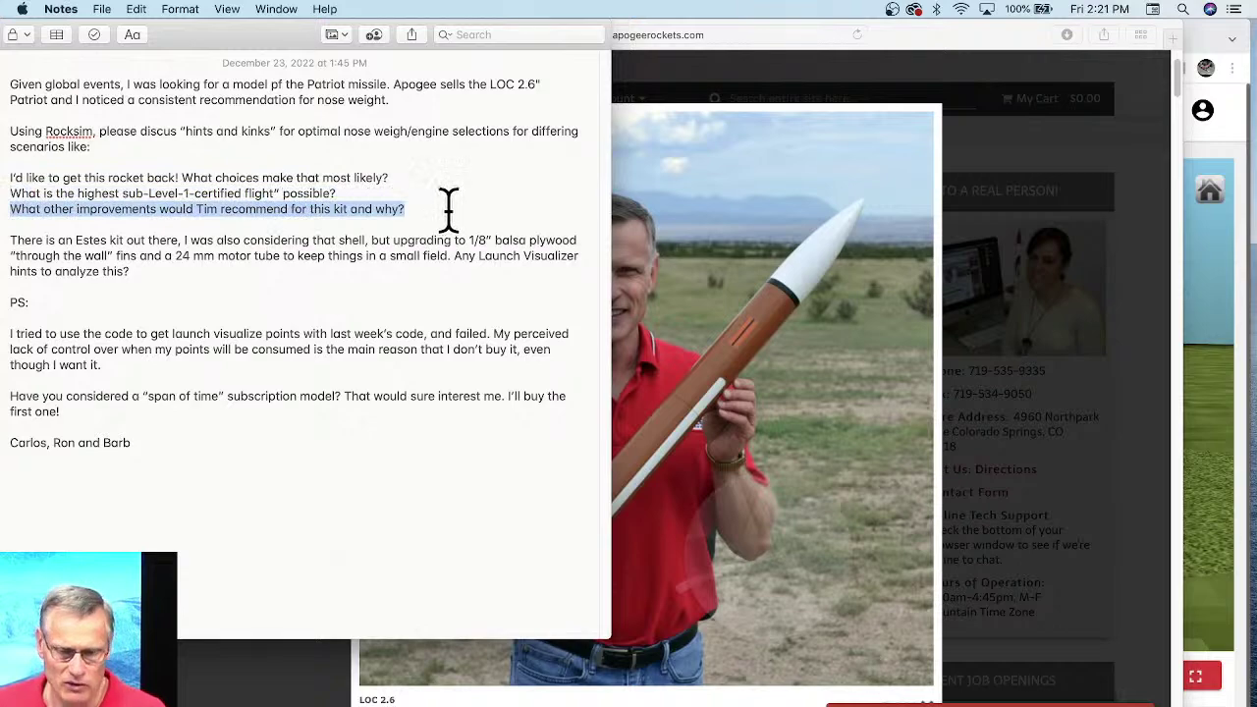
{"action": "left_click", "coordinate": [720, 238]}
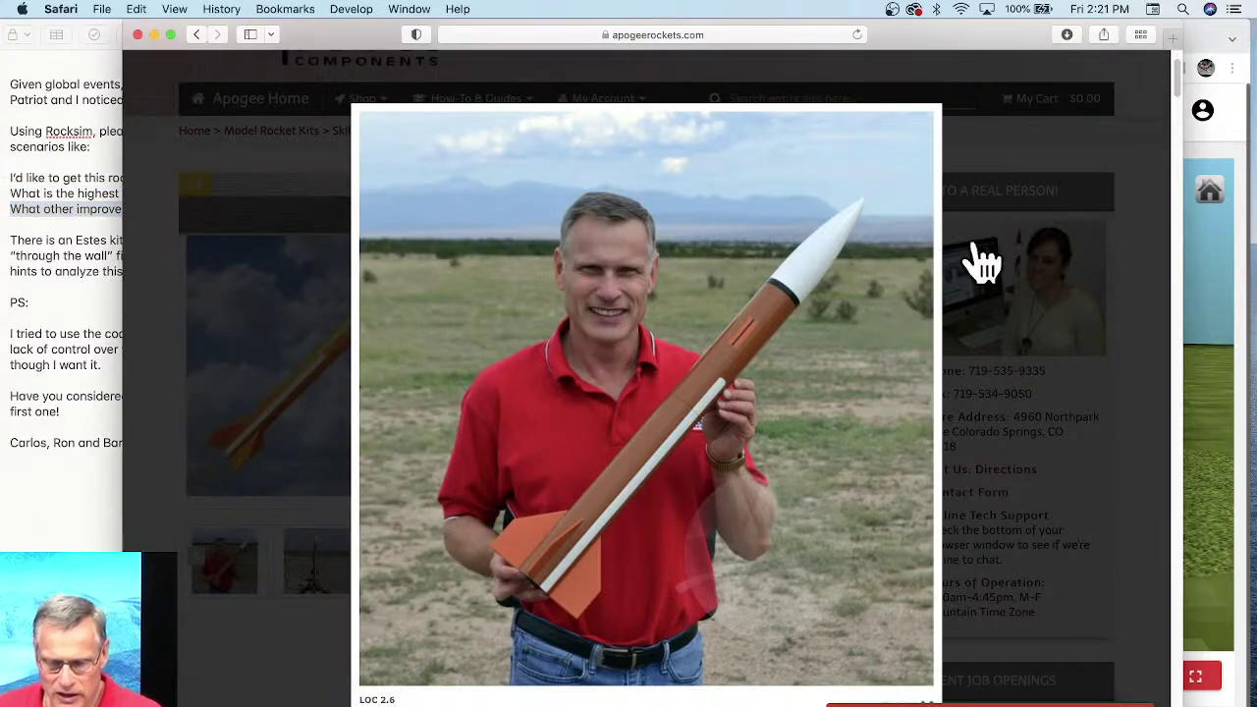
Step: Close the enlarged Patriot photo and scroll down to the kit's About section
{"action": "left_click", "coordinate": [1002, 206]}
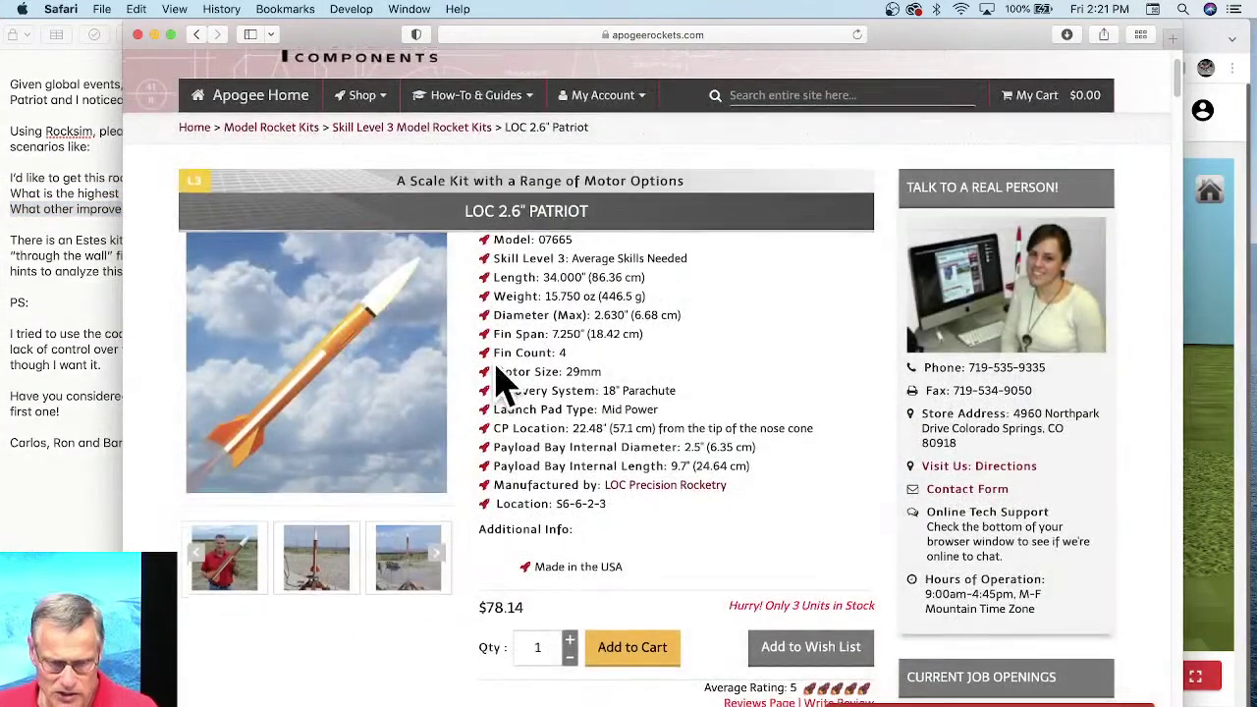
{"action": "scroll", "coordinate": [793, 317], "scroll_direction": "down", "scroll_amount": 1}
{"action": "scroll", "coordinate": [793, 316], "scroll_direction": "down", "scroll_amount": 6}
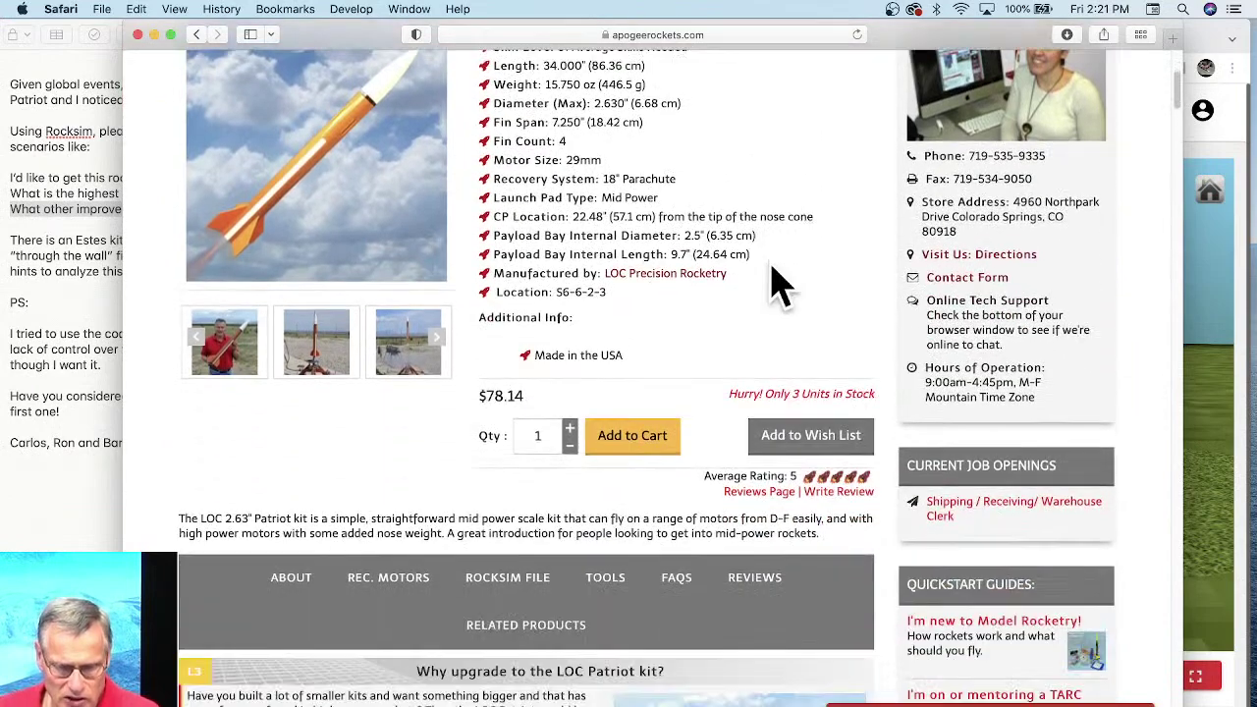
{"action": "scroll", "coordinate": [732, 167], "scroll_direction": "down", "scroll_amount": 7}
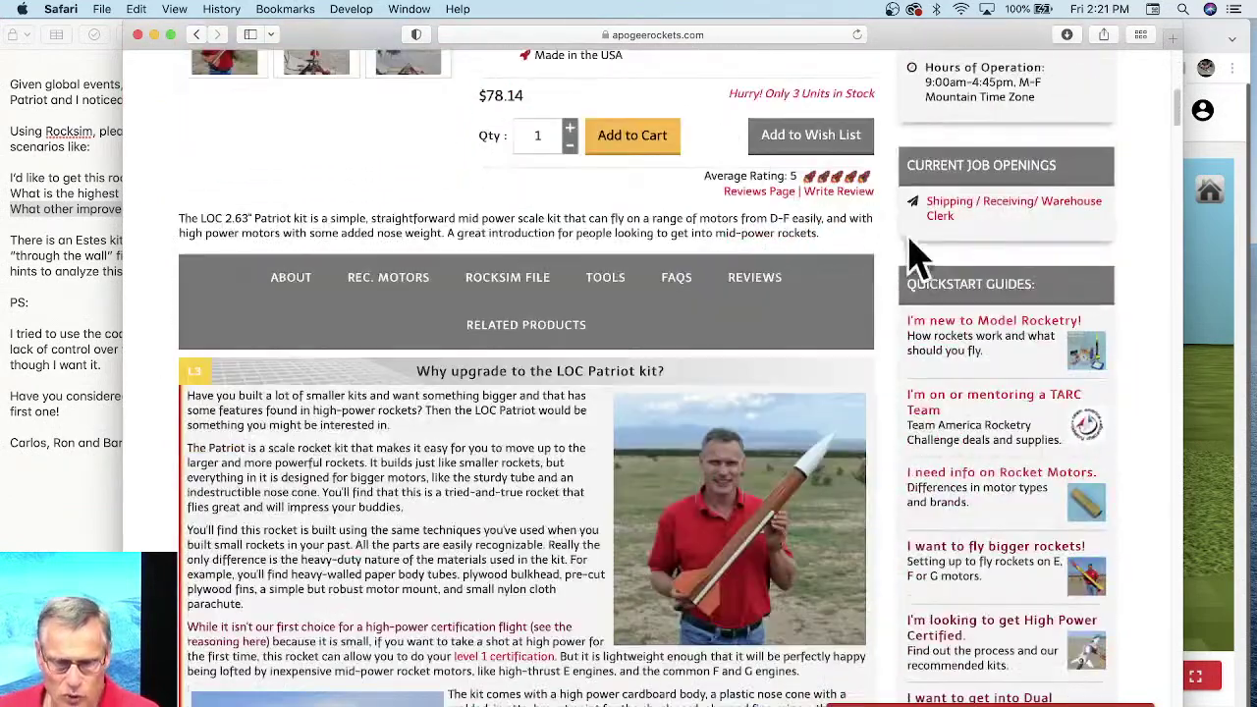
{"action": "scroll", "coordinate": [701, 308], "scroll_direction": "down", "scroll_amount": 8}
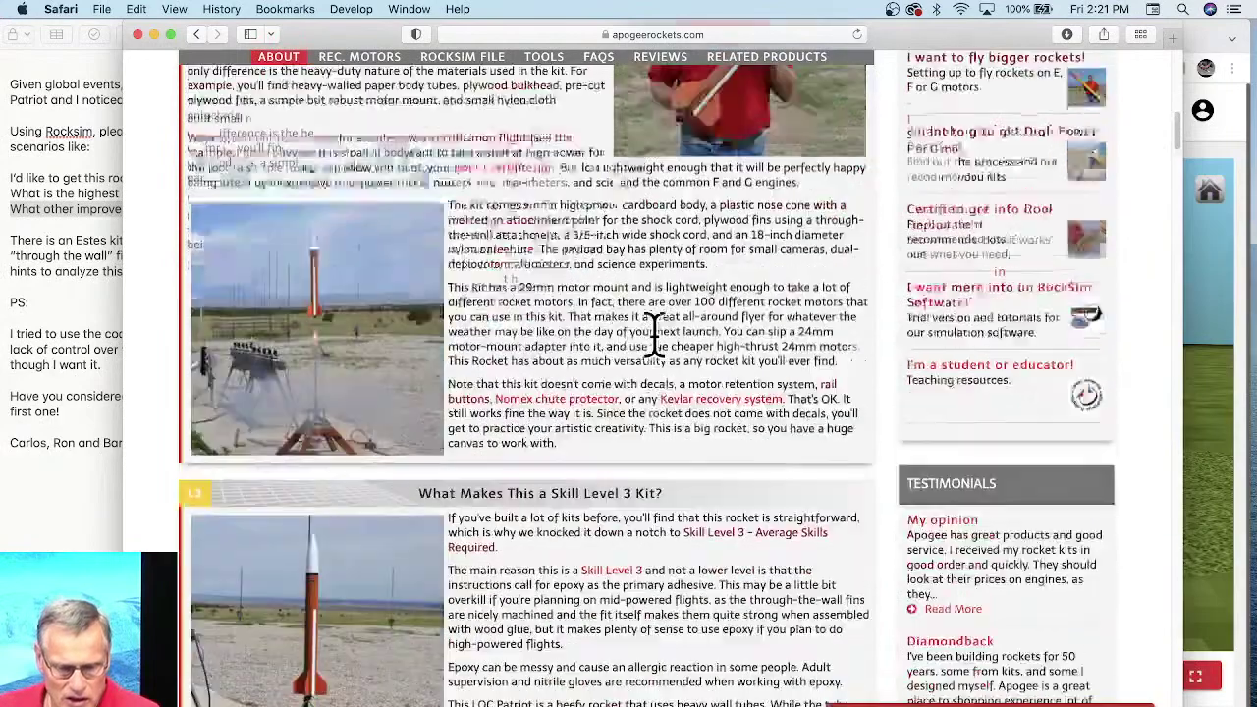
{"action": "scroll", "coordinate": [692, 349], "scroll_direction": "down", "scroll_amount": 9}
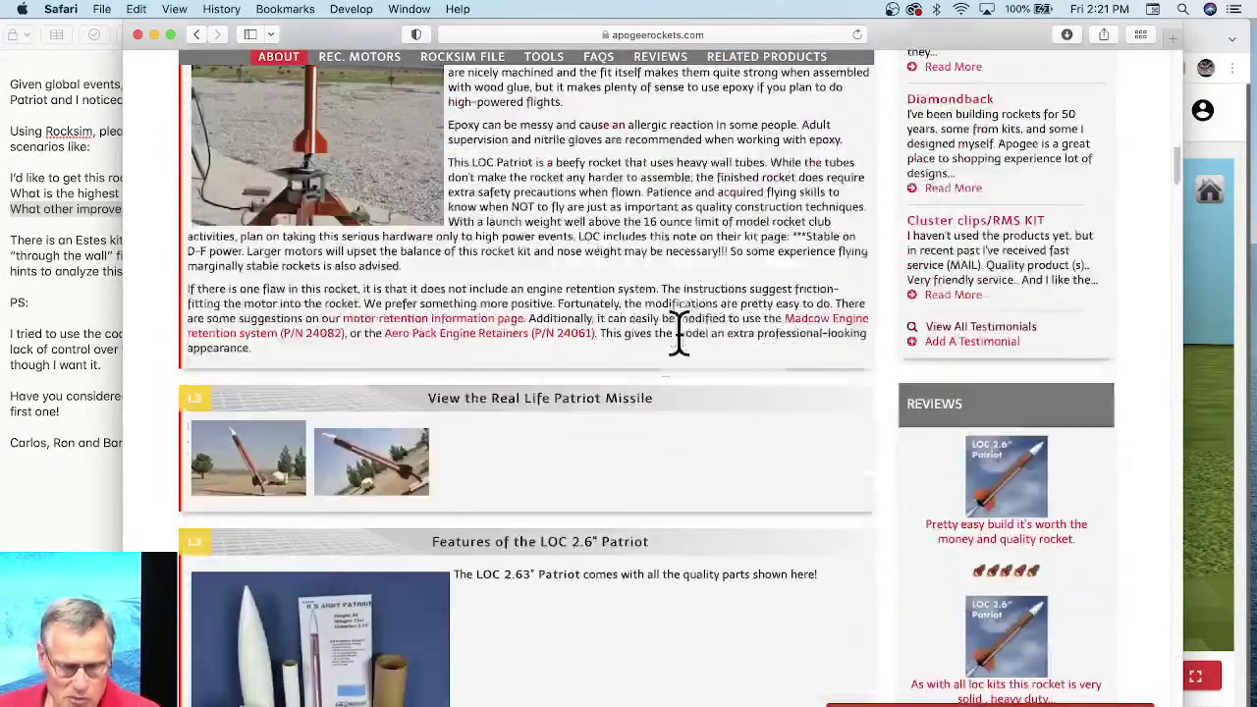
{"action": "scroll", "coordinate": [771, 257], "scroll_direction": "down", "scroll_amount": 2}
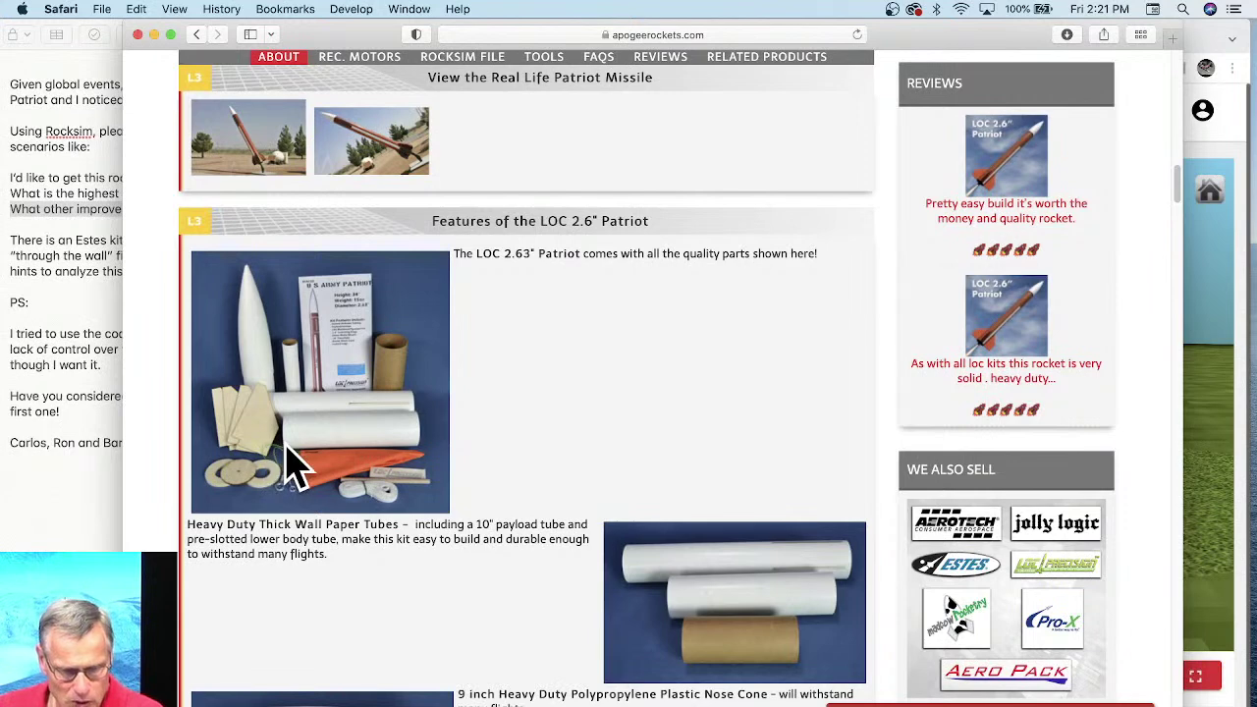
{"action": "scroll", "coordinate": [589, 412], "scroll_direction": "down", "scroll_amount": 1}
{"action": "scroll", "coordinate": [736, 550], "scroll_direction": "down", "scroll_amount": 3}
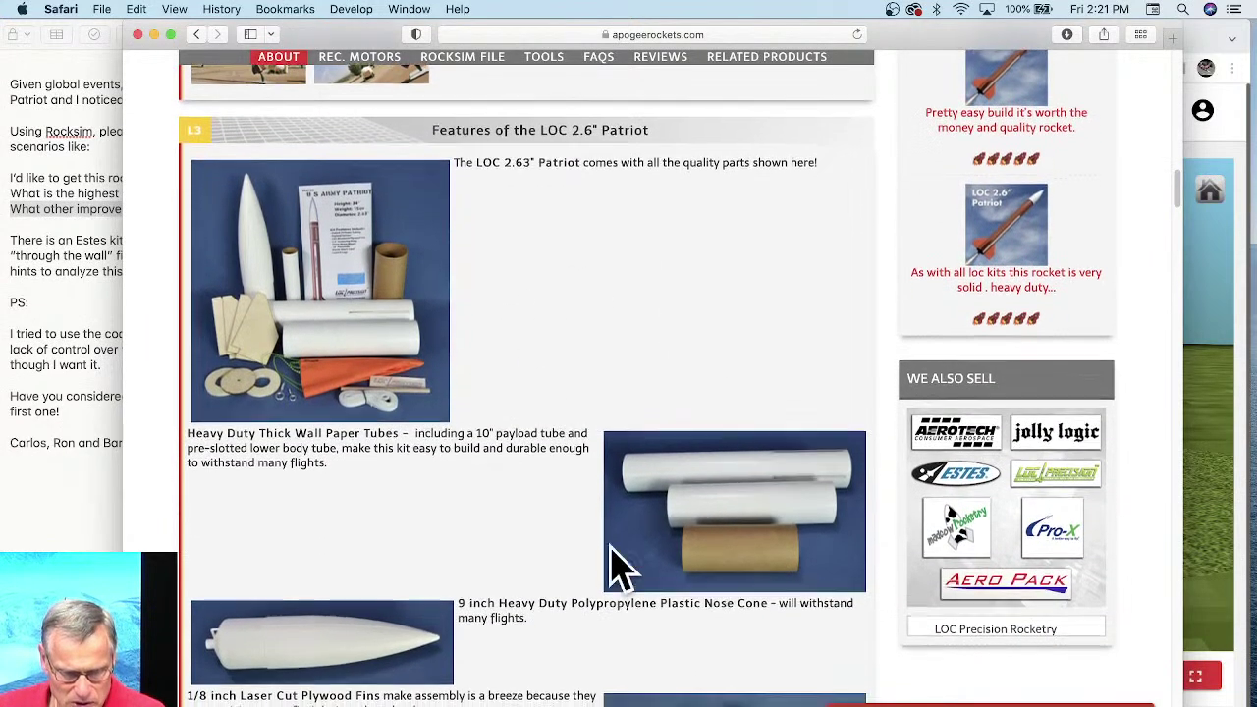
{"action": "scroll", "coordinate": [351, 412], "scroll_direction": "down", "scroll_amount": 3}
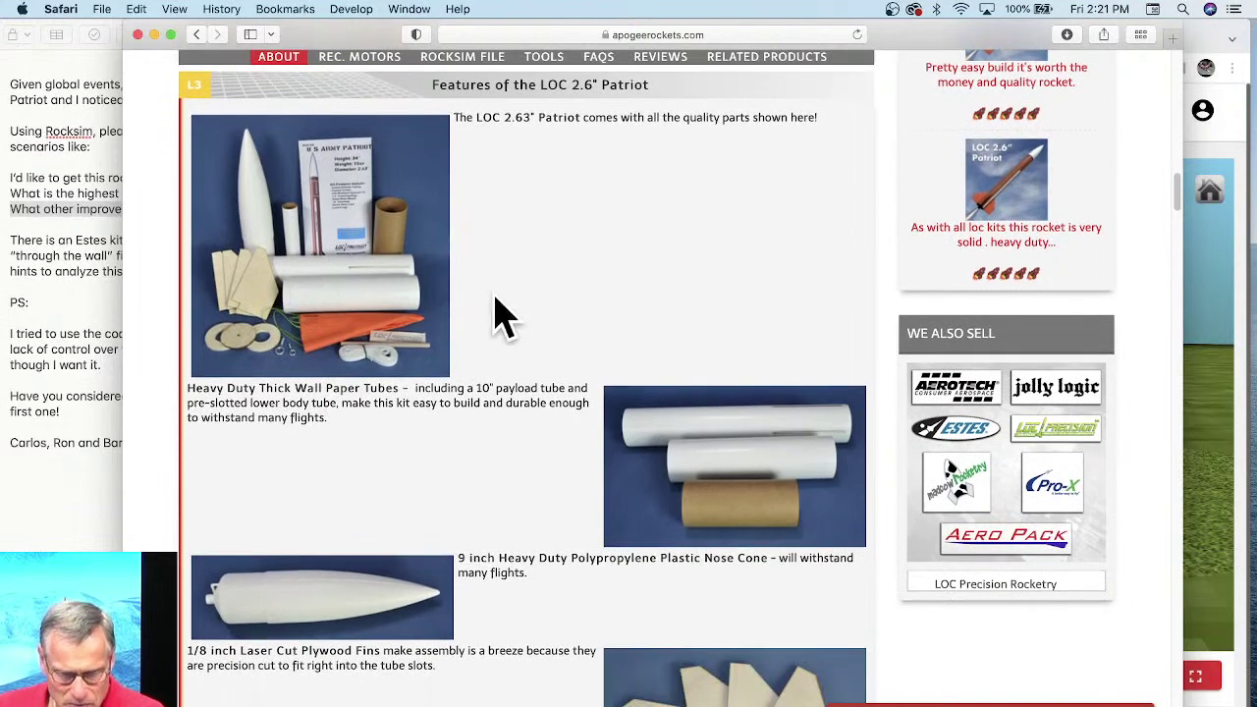
{"action": "scroll", "coordinate": [589, 363], "scroll_direction": "down", "scroll_amount": 3}
{"action": "scroll", "coordinate": [687, 412], "scroll_direction": "down", "scroll_amount": 10}
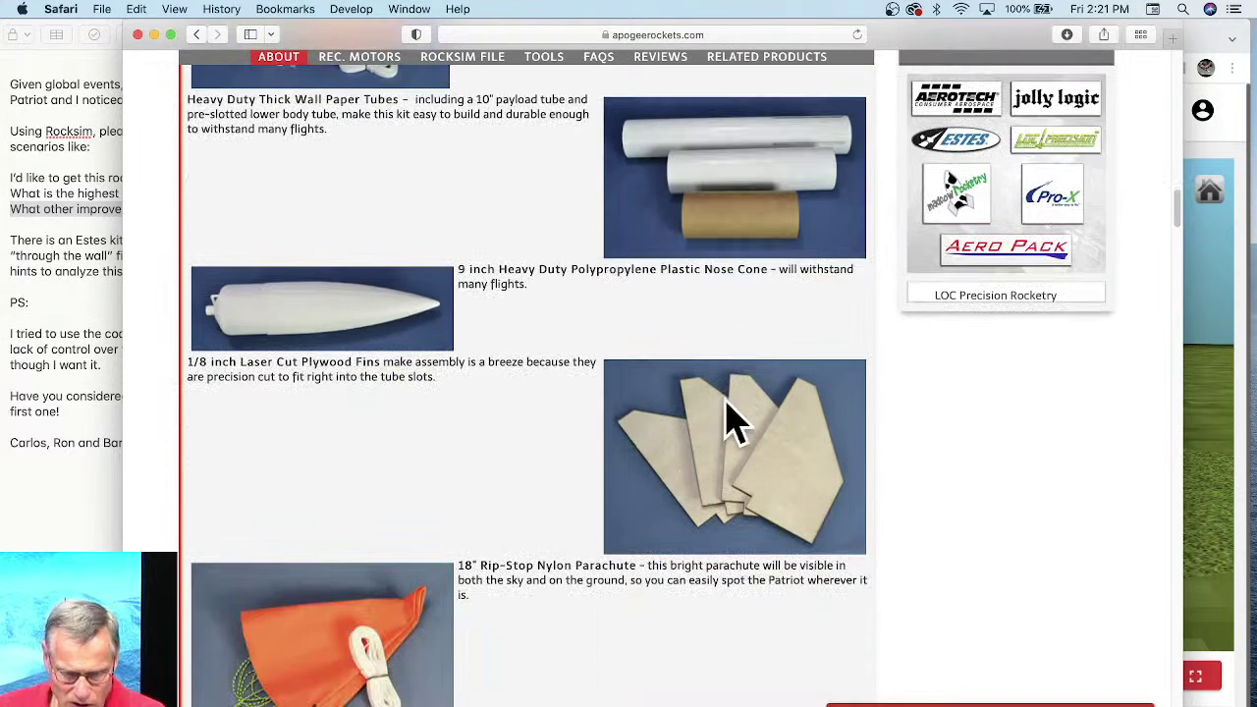
{"action": "scroll", "coordinate": [707, 413], "scroll_direction": "down", "scroll_amount": 2}
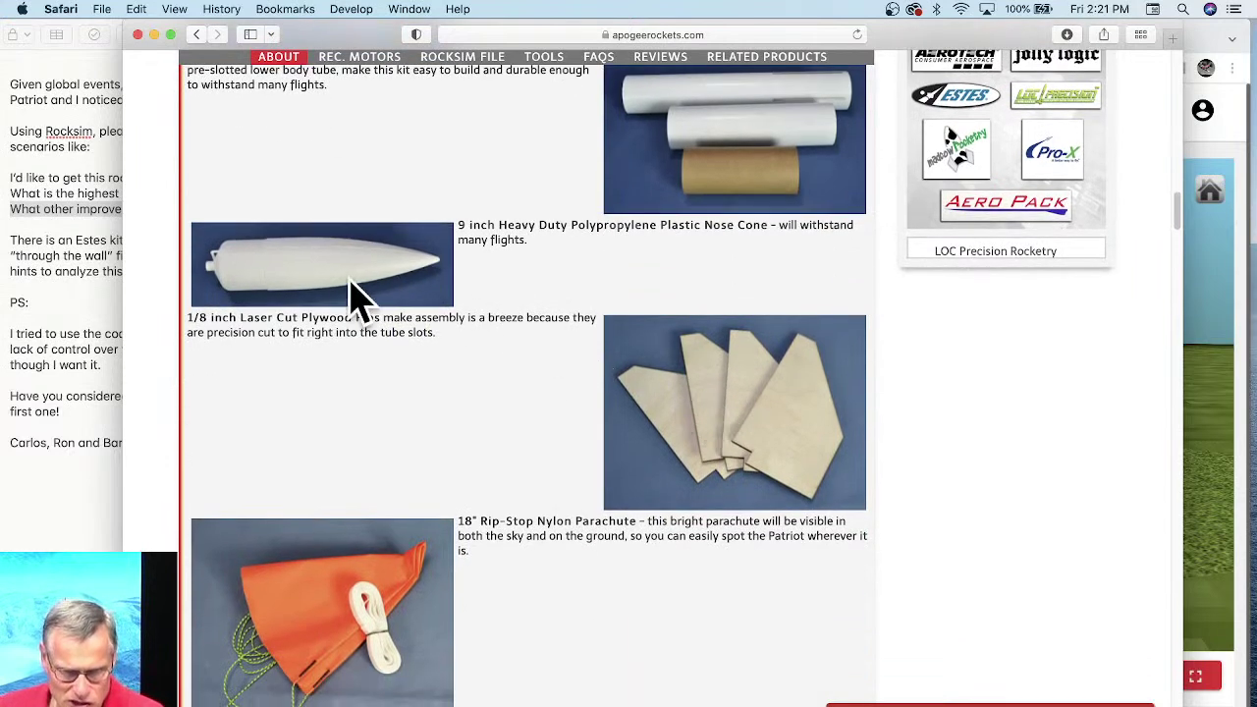
{"action": "scroll", "coordinate": [364, 285], "scroll_direction": "down", "scroll_amount": 1}
{"action": "scroll", "coordinate": [363, 285], "scroll_direction": "down", "scroll_amount": 1}
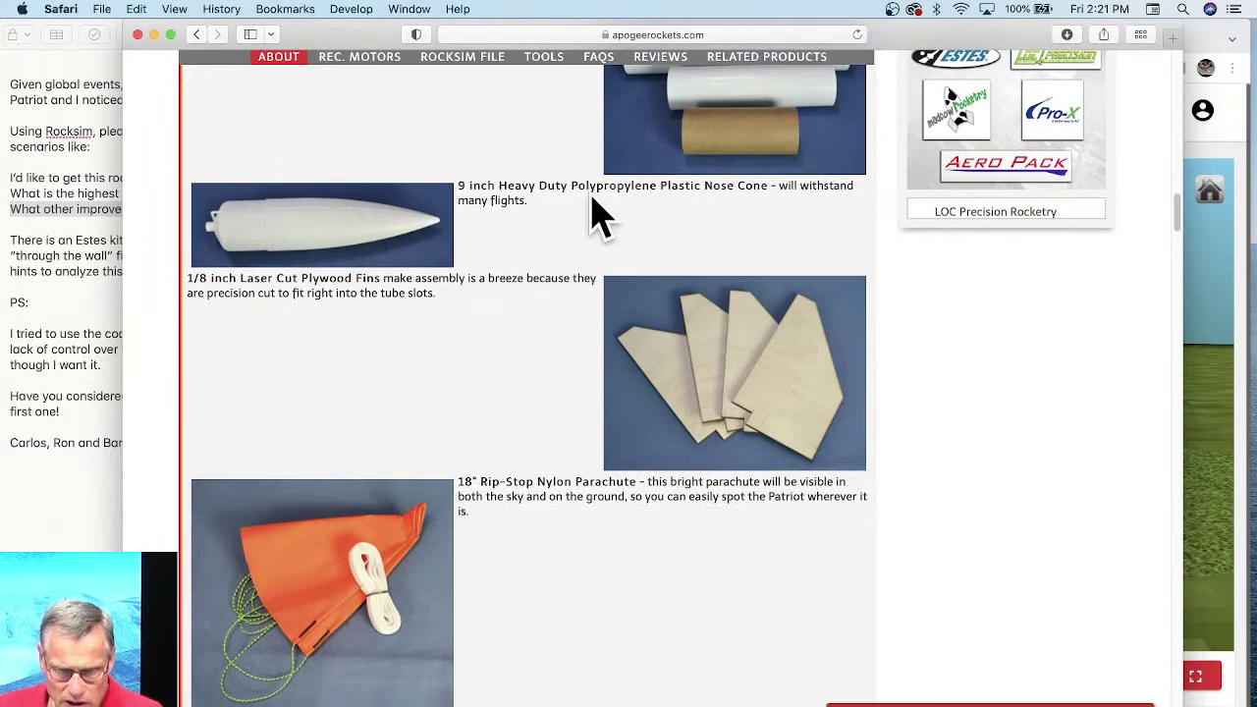
{"action": "scroll", "coordinate": [594, 208], "scroll_direction": "down", "scroll_amount": 3}
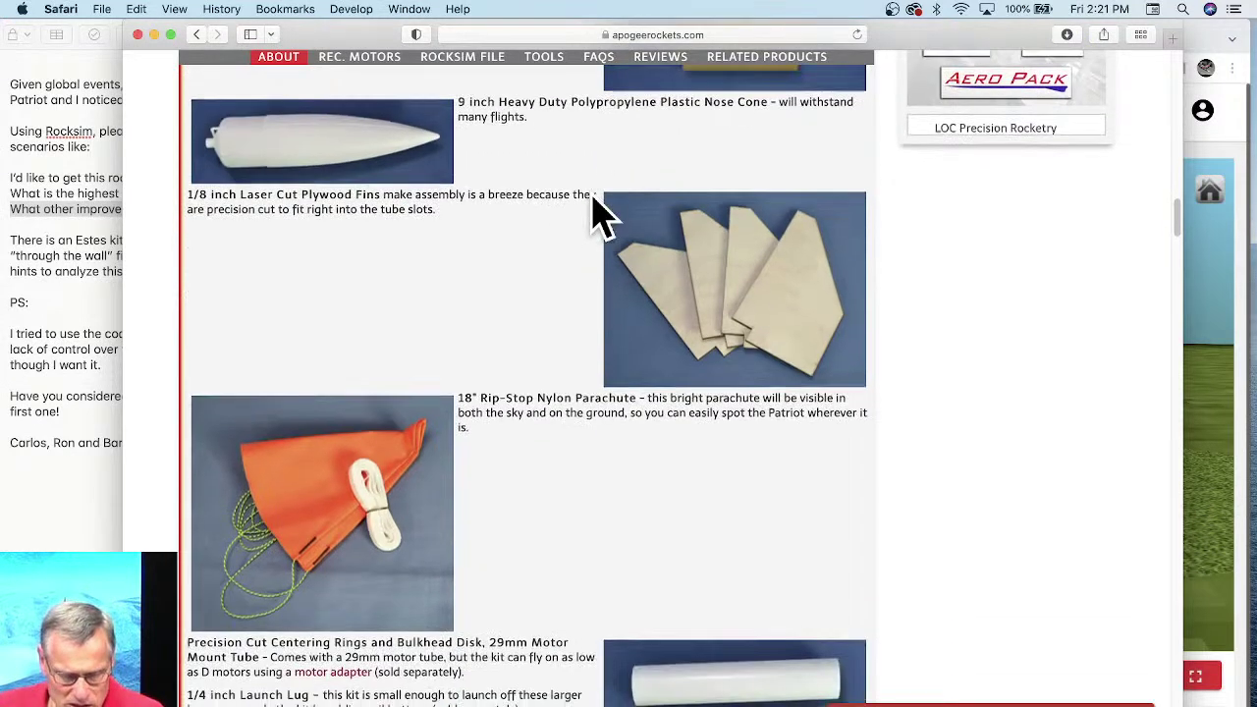
{"action": "scroll", "coordinate": [378, 511], "scroll_direction": "down", "scroll_amount": 5}
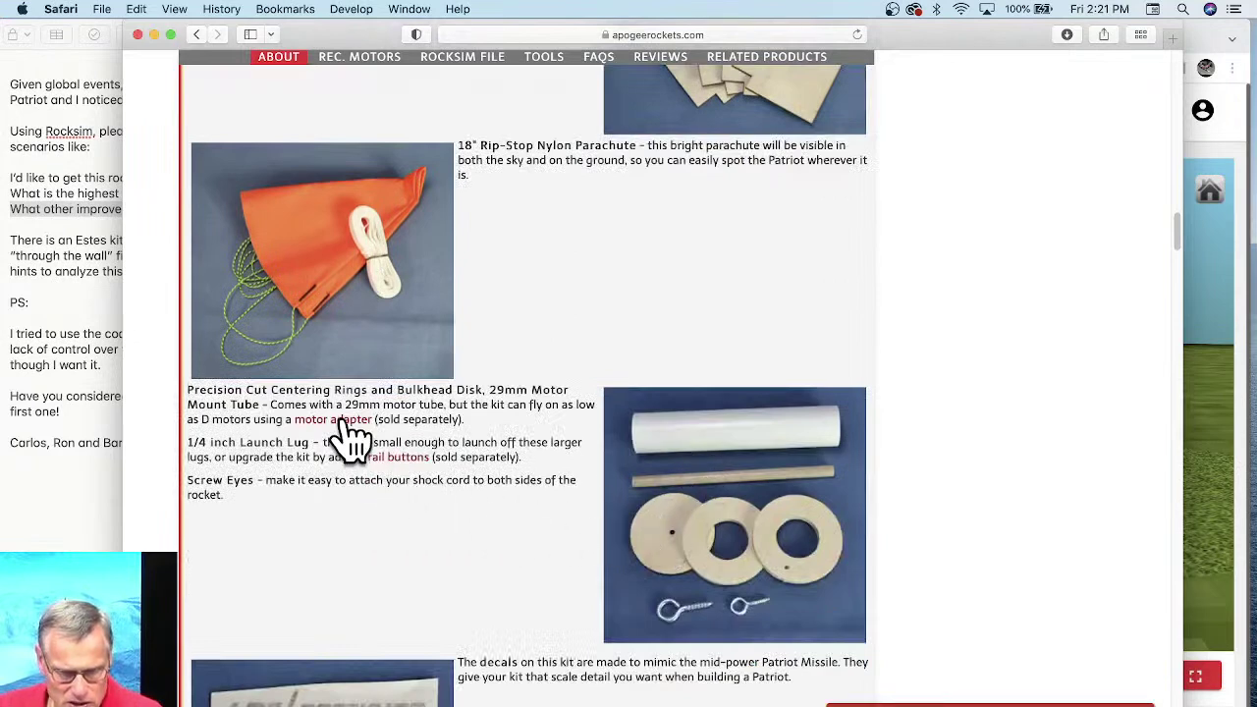
Step: Highlight the 29mm motor mount tube spec in the kit parts list
{"action": "left_click_drag", "start_coordinate": [345, 404], "coordinate": [446, 403]}
{"action": "right_click", "coordinate": [447, 403]}
{"action": "left_click", "coordinate": [674, 360]}
{"action": "scroll", "coordinate": [580, 429], "scroll_direction": "down", "scroll_amount": 3}
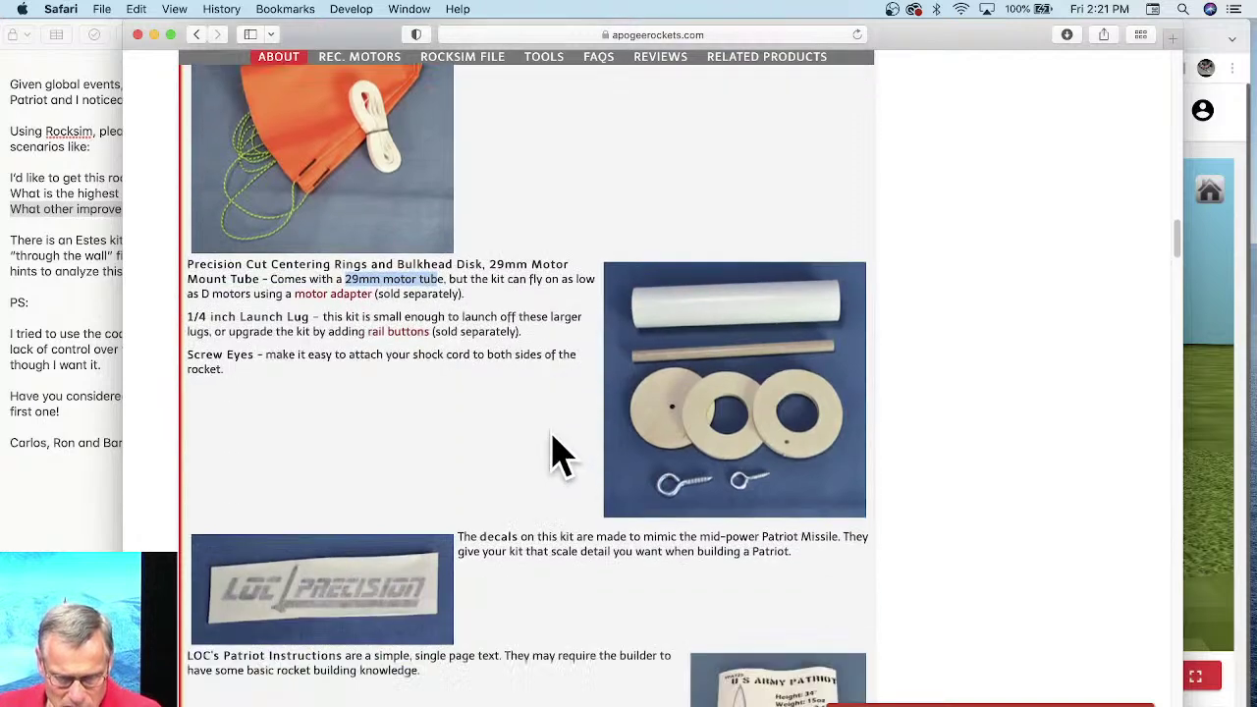
{"action": "scroll", "coordinate": [491, 580], "scroll_direction": "down", "scroll_amount": 4}
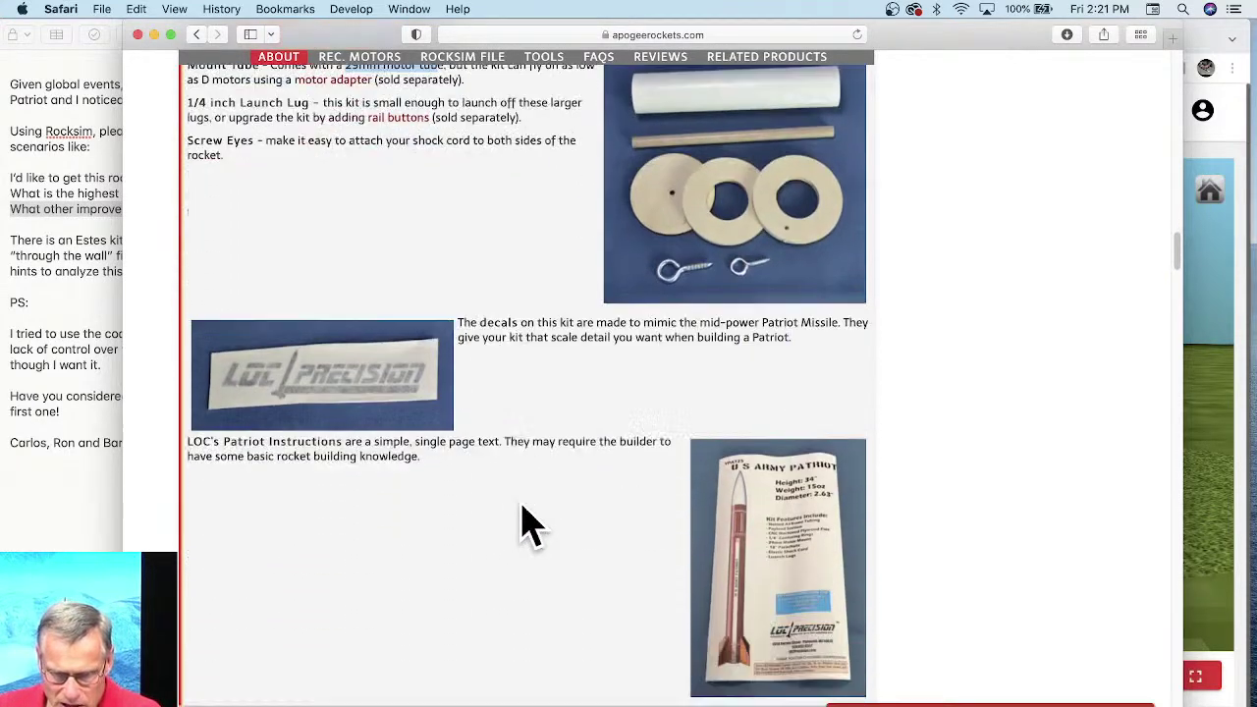
{"action": "scroll", "coordinate": [530, 525], "scroll_direction": "down", "scroll_amount": 1}
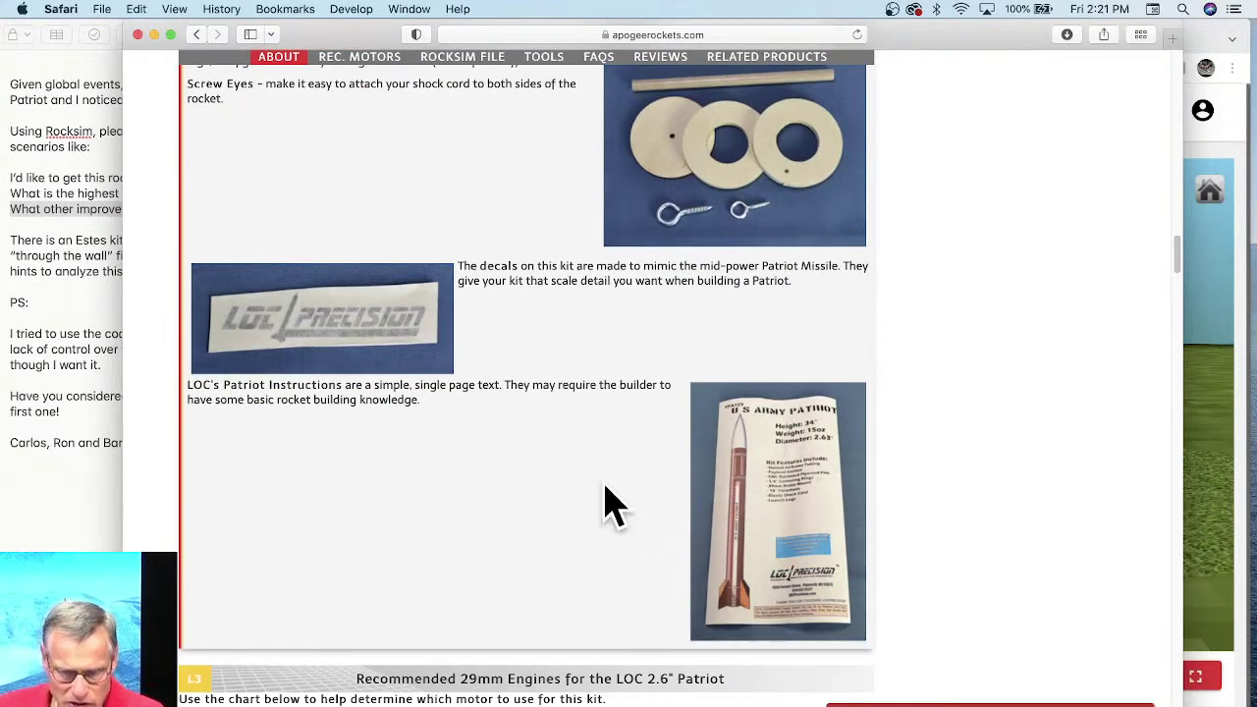
{"action": "scroll", "coordinate": [739, 424], "scroll_direction": "up", "scroll_amount": 1}
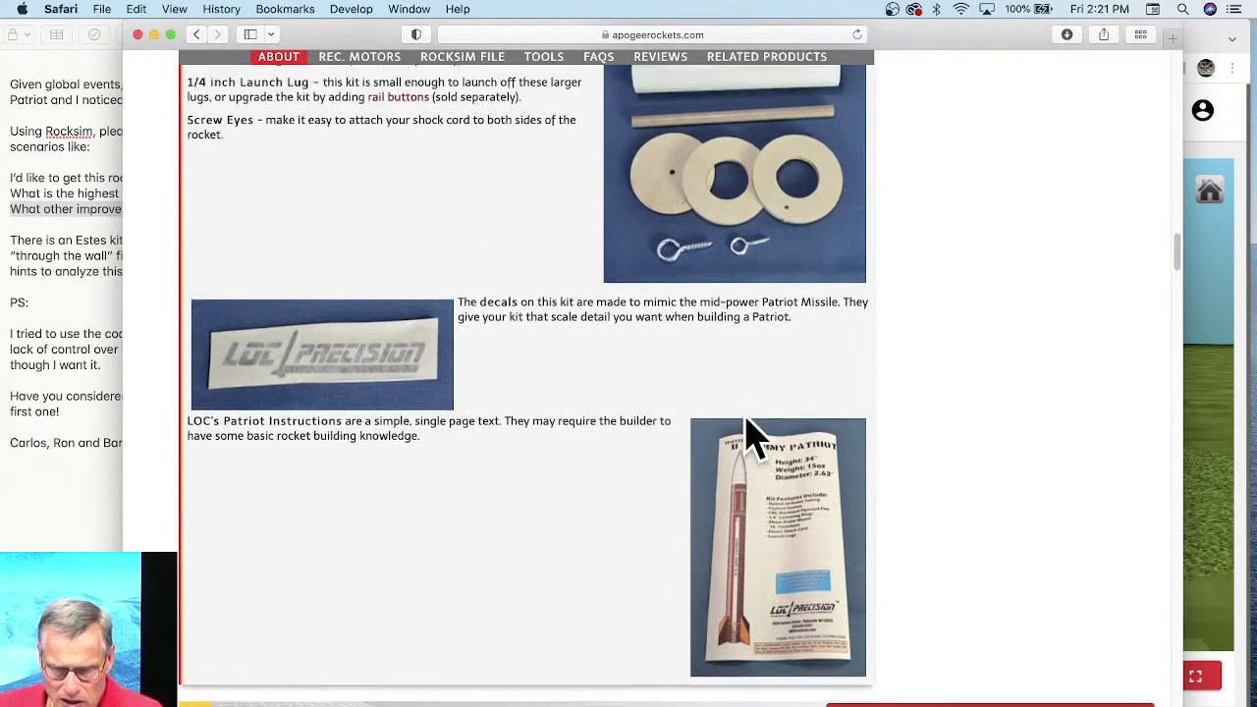
{"action": "scroll", "coordinate": [746, 432], "scroll_direction": "up", "scroll_amount": 1}
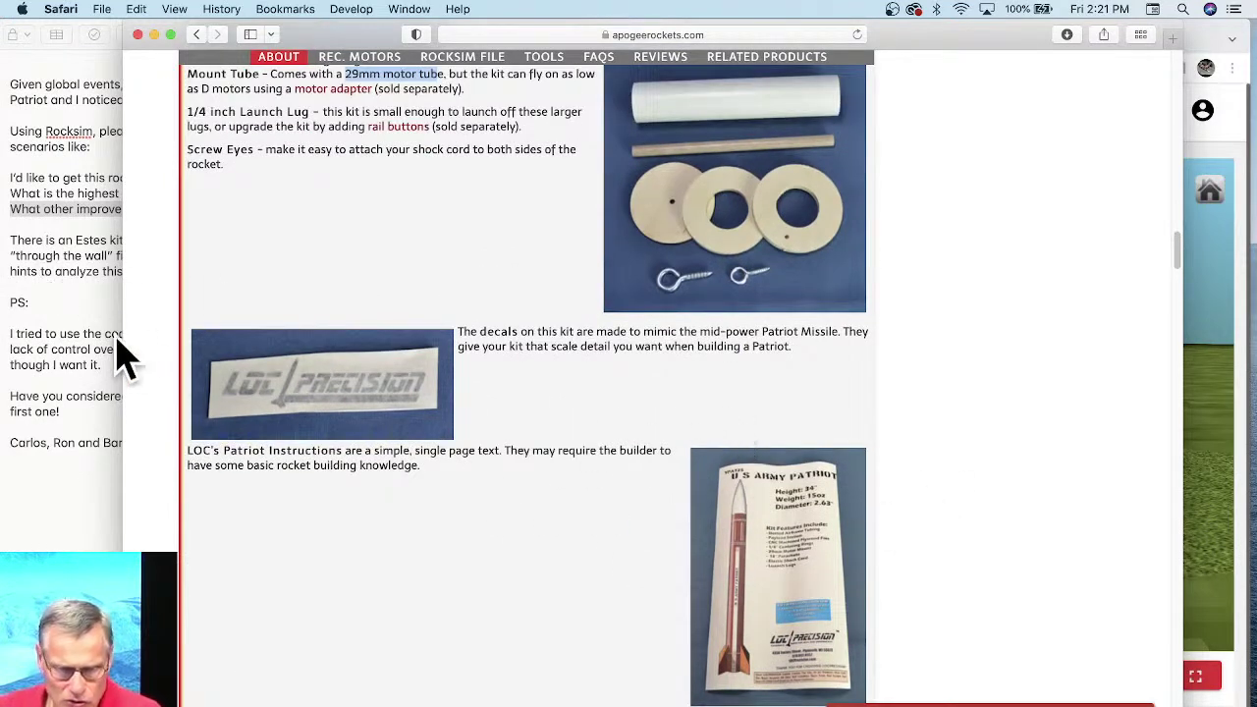
Step: Check the viewer's note, then bring the Patriot product page back in front
{"action": "left_click", "coordinate": [58, 250]}
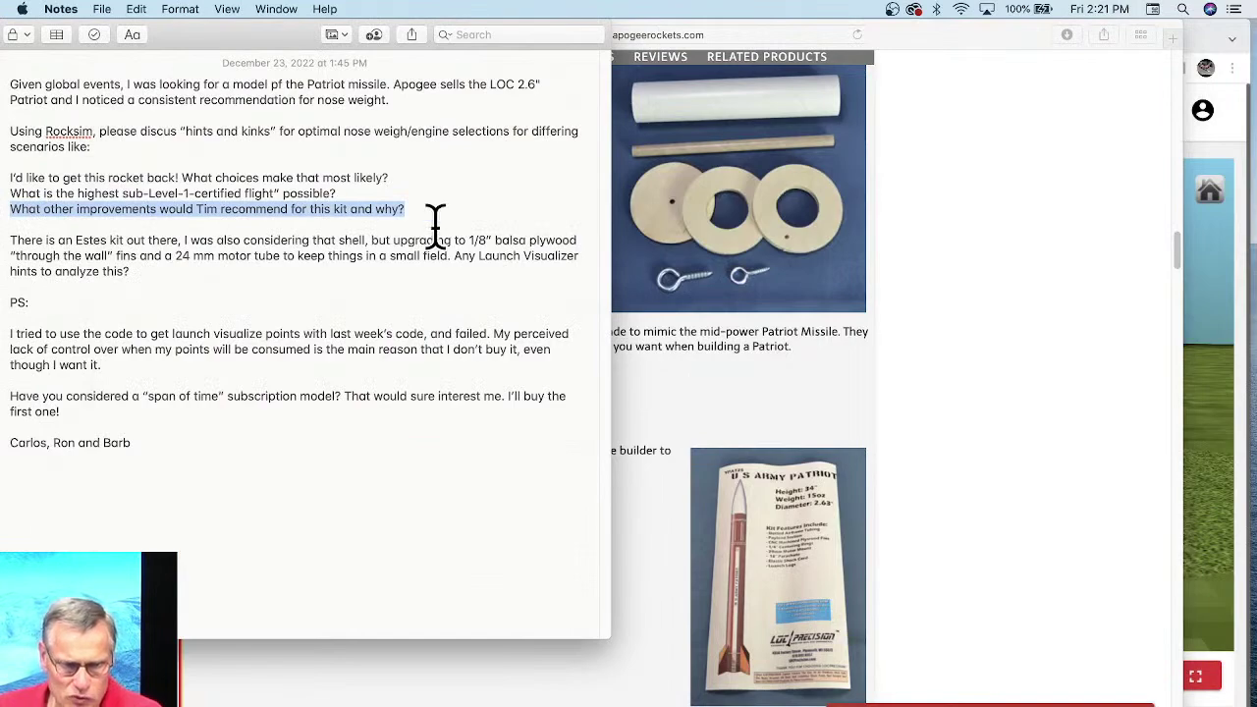
{"action": "left_click", "coordinate": [1088, 417]}
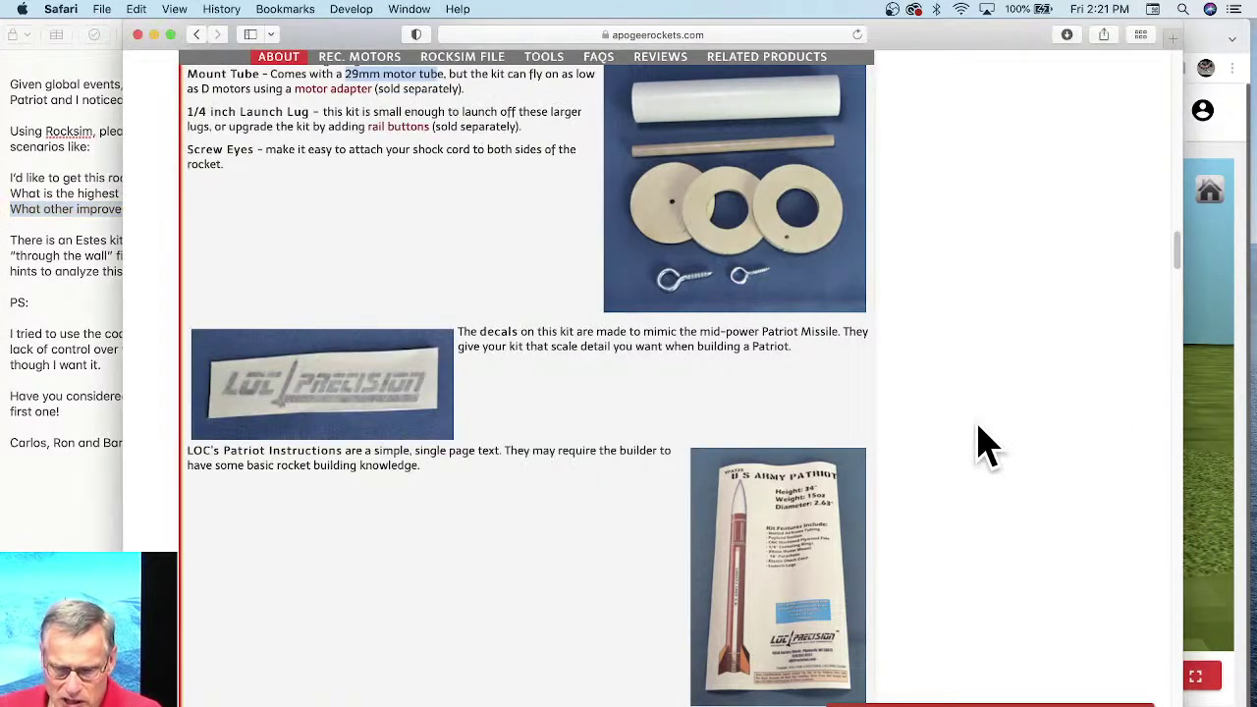
{"action": "scroll", "coordinate": [982, 443], "scroll_direction": "down", "scroll_amount": 6}
Step: Scroll past the recommended 29mm motors and highlight the 'Tools needed to assemble' heading
{"action": "scroll", "coordinate": [870, 364], "scroll_direction": "down", "scroll_amount": 6}
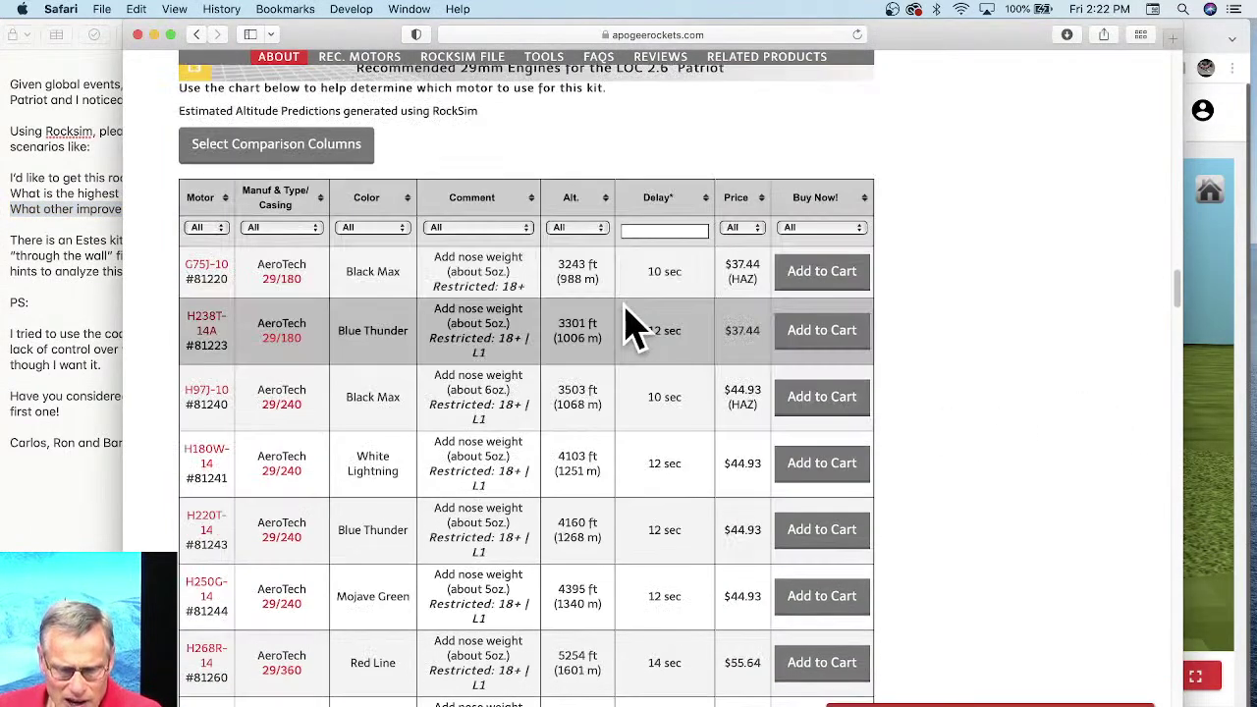
{"action": "scroll", "coordinate": [959, 337], "scroll_direction": "down", "scroll_amount": 3}
{"action": "scroll", "coordinate": [982, 349], "scroll_direction": "down", "scroll_amount": 15}
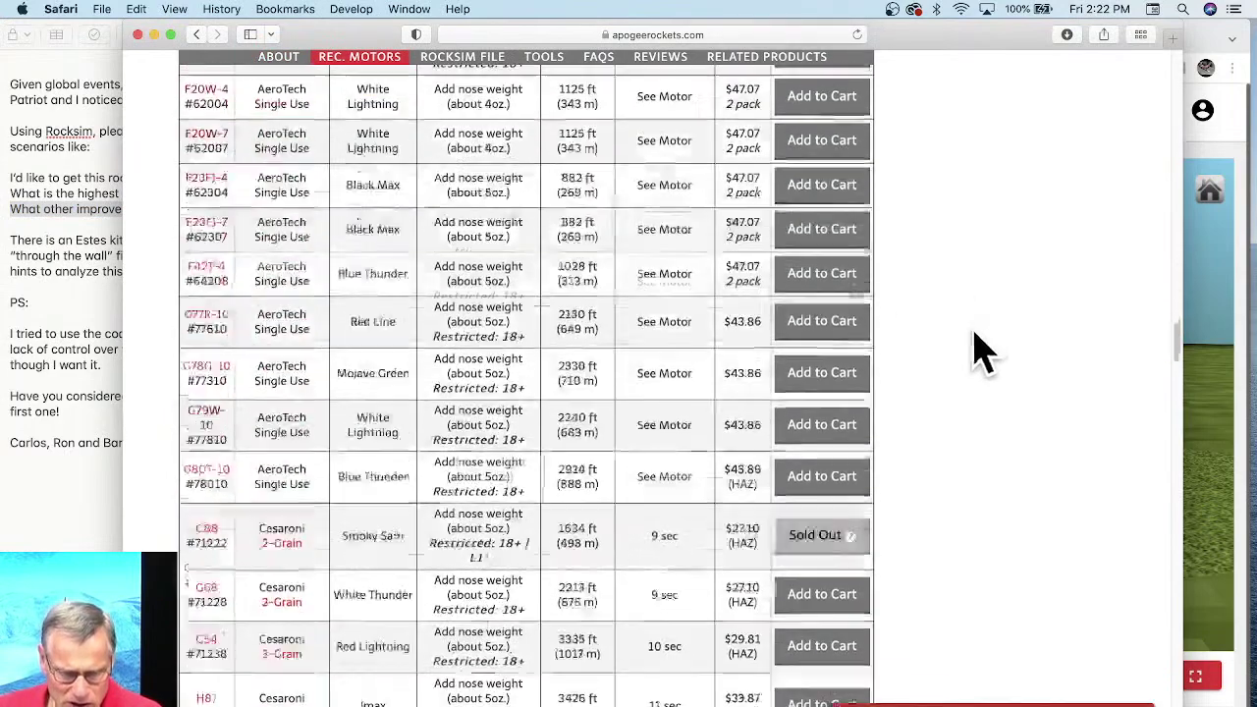
{"action": "scroll", "coordinate": [1012, 398], "scroll_direction": "down", "scroll_amount": 20}
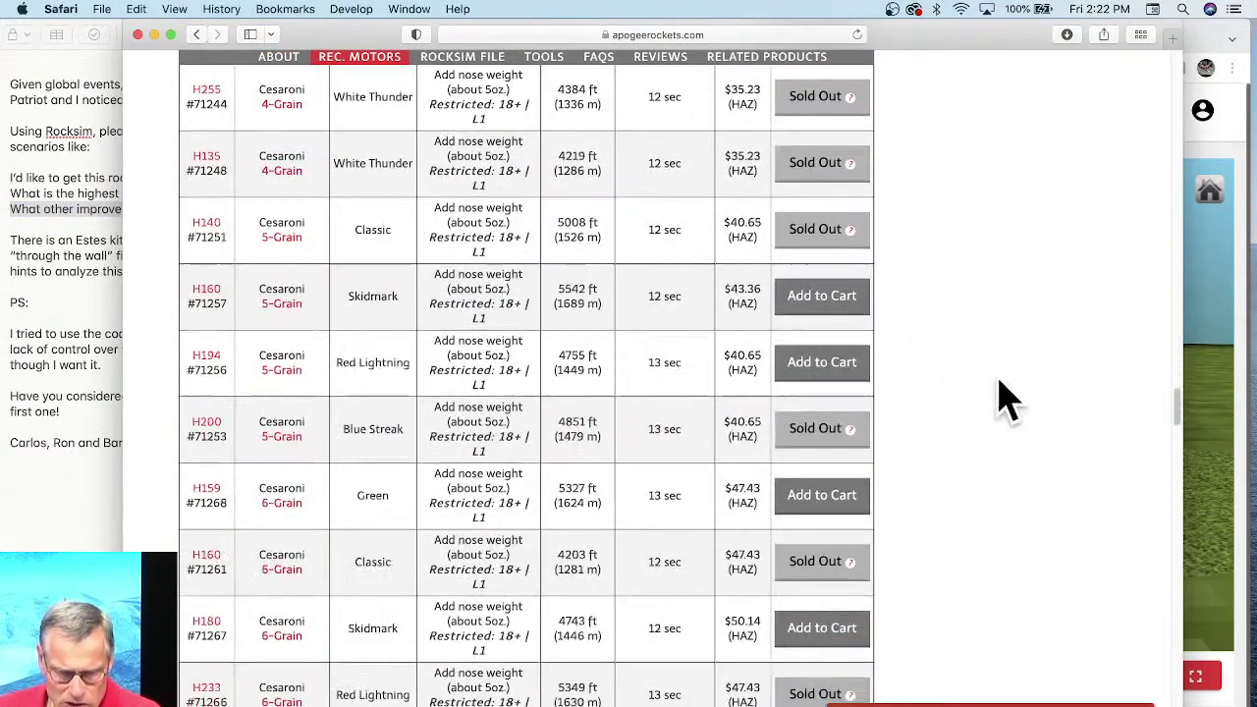
{"action": "scroll", "coordinate": [977, 403], "scroll_direction": "down", "scroll_amount": 15}
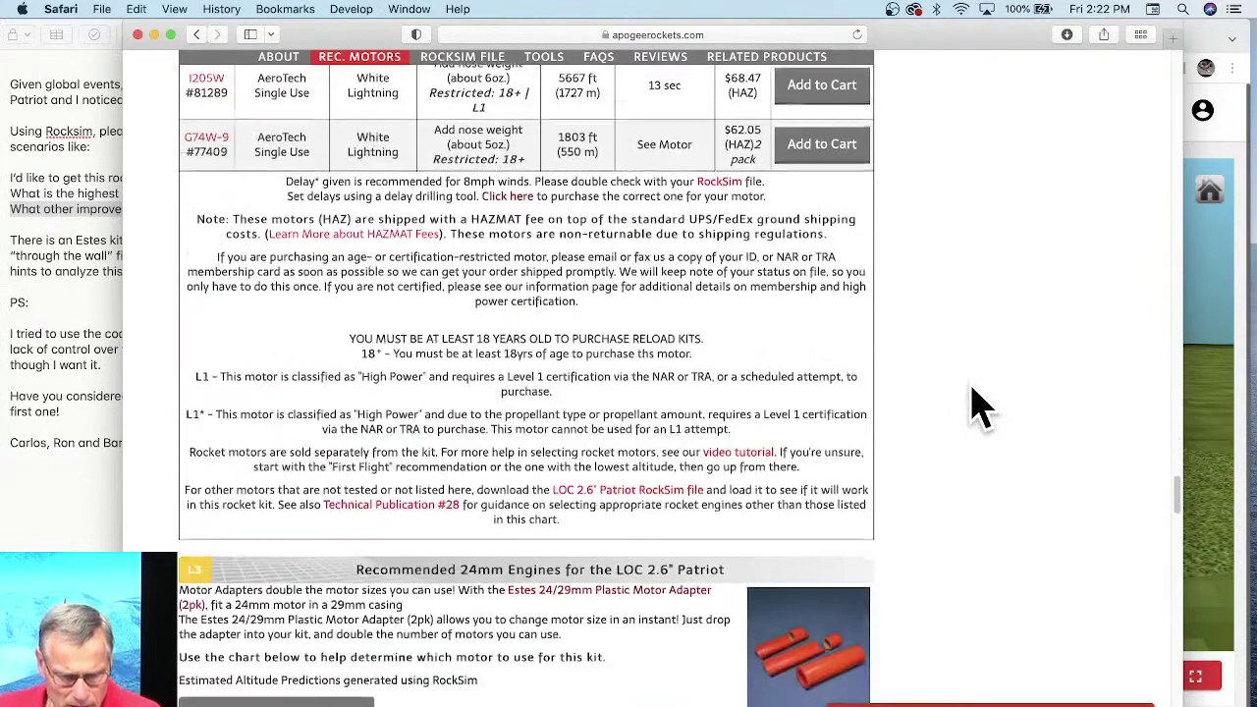
{"action": "scroll", "coordinate": [972, 408], "scroll_direction": "down", "scroll_amount": 8}
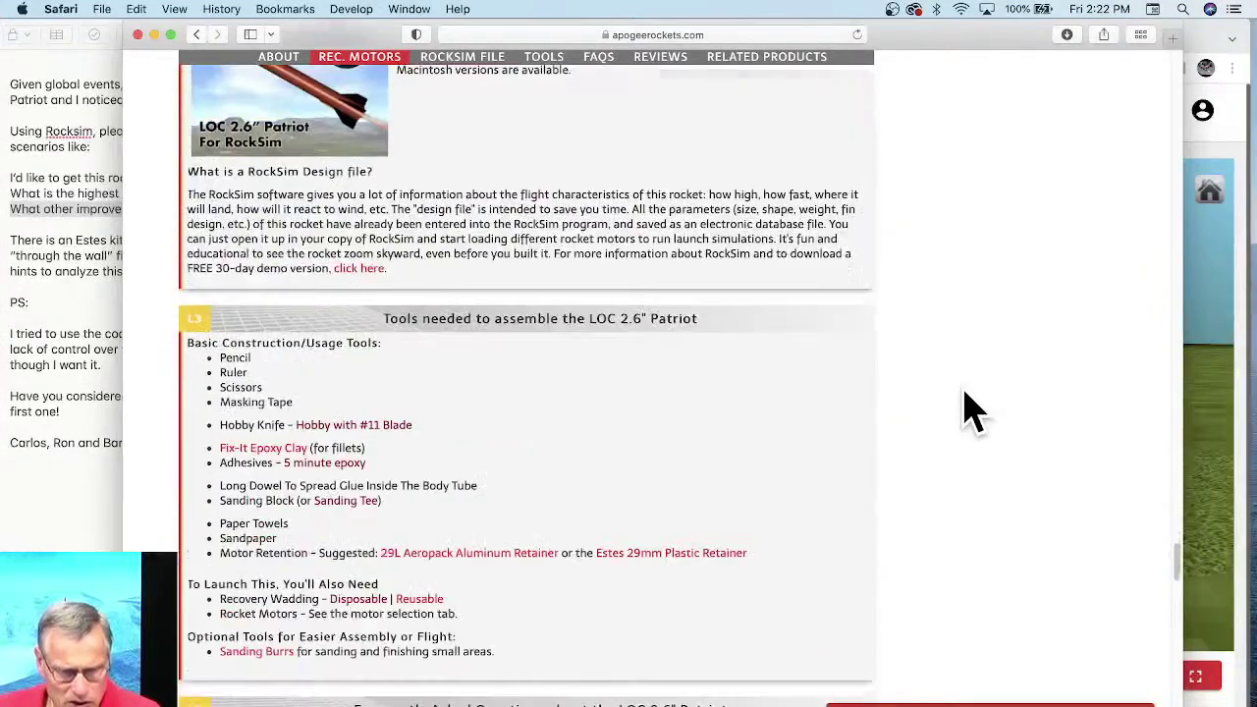
{"action": "left_click_drag", "start_coordinate": [382, 316], "coordinate": [666, 315]}
Step: Highlight the suggested motor retainers line and scroll down to Highly Recommended Additions
{"action": "scroll", "coordinate": [839, 421], "scroll_direction": "down", "scroll_amount": 2}
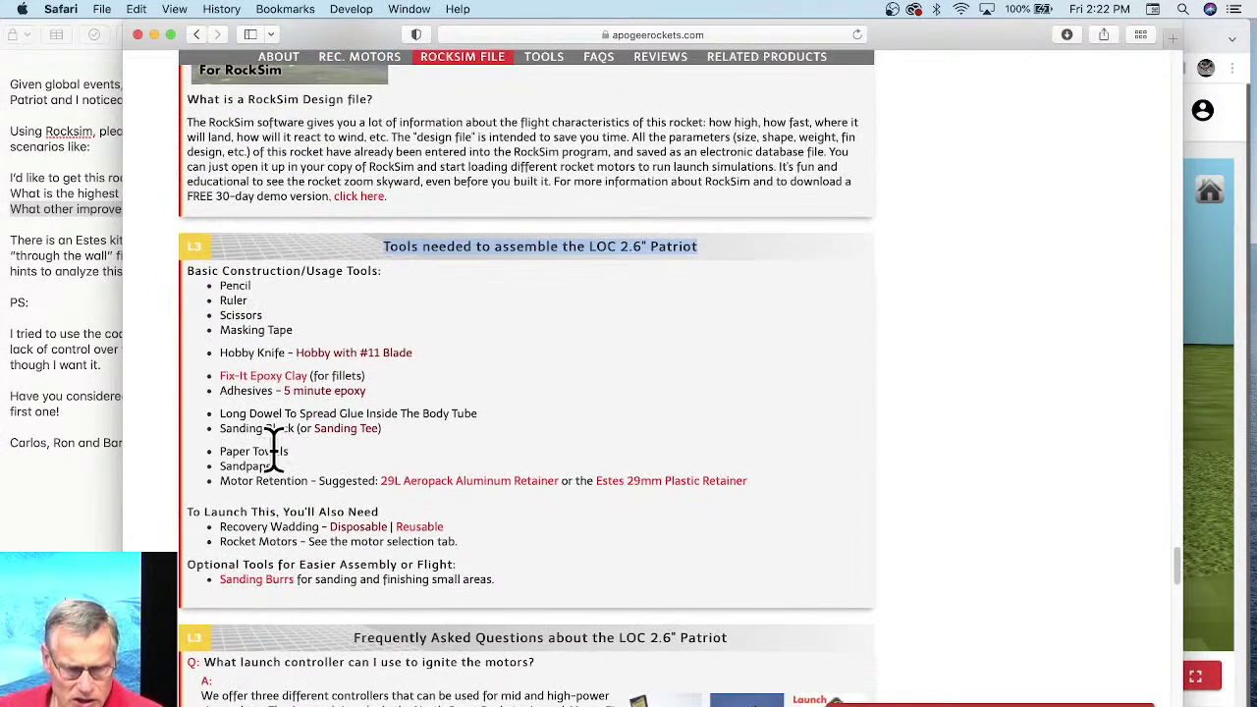
{"action": "left_click", "coordinate": [223, 481]}
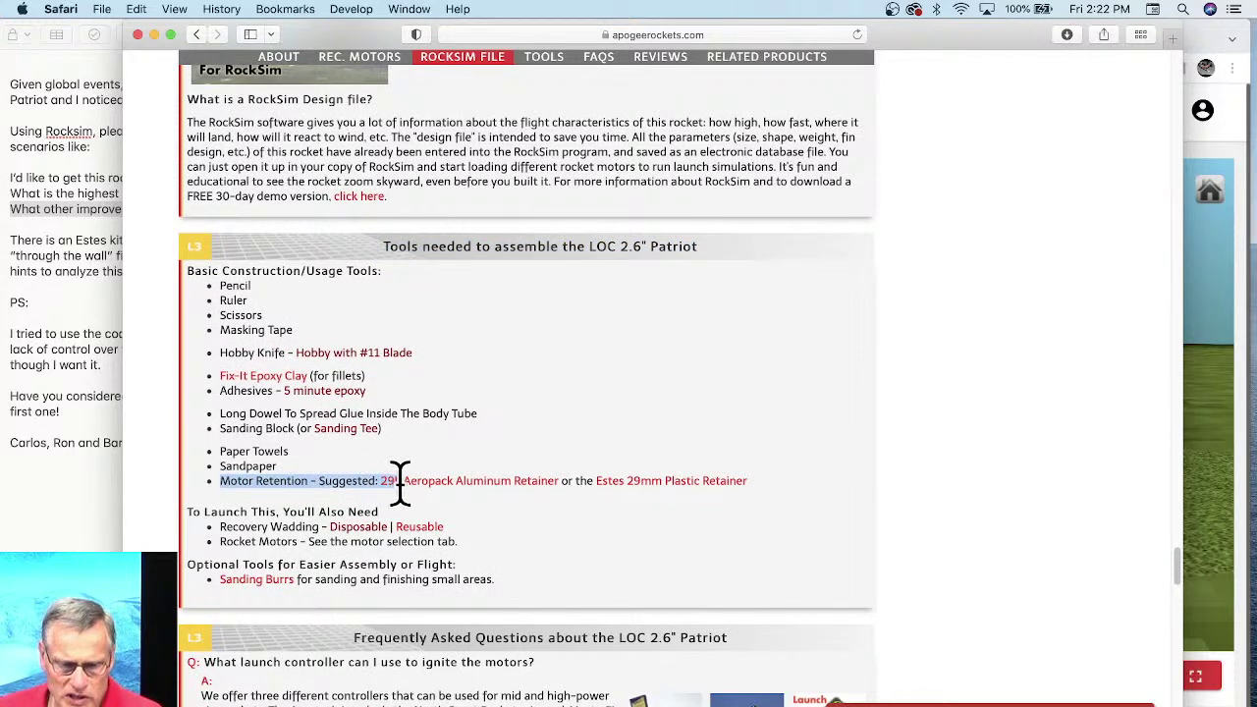
{"action": "left_click_drag", "start_coordinate": [399, 481], "coordinate": [768, 483]}
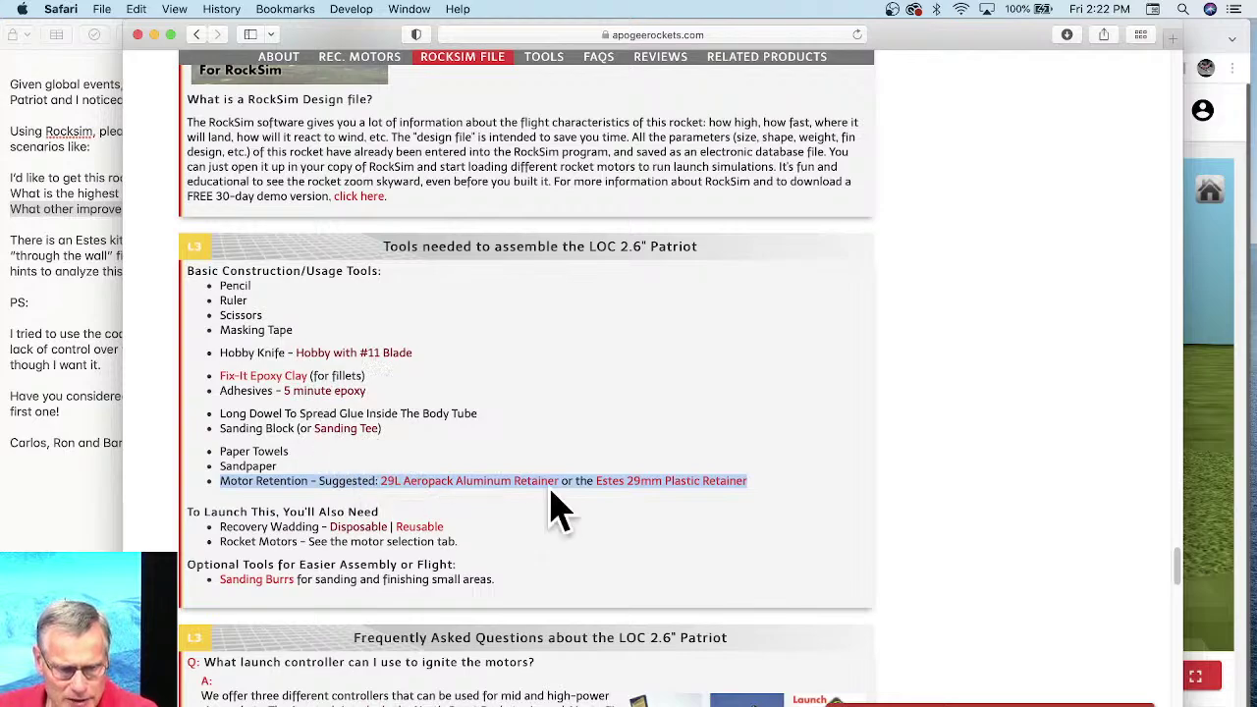
{"action": "scroll", "coordinate": [682, 443], "scroll_direction": "down", "scroll_amount": 10}
{"action": "scroll", "coordinate": [923, 407], "scroll_direction": "down", "scroll_amount": 12}
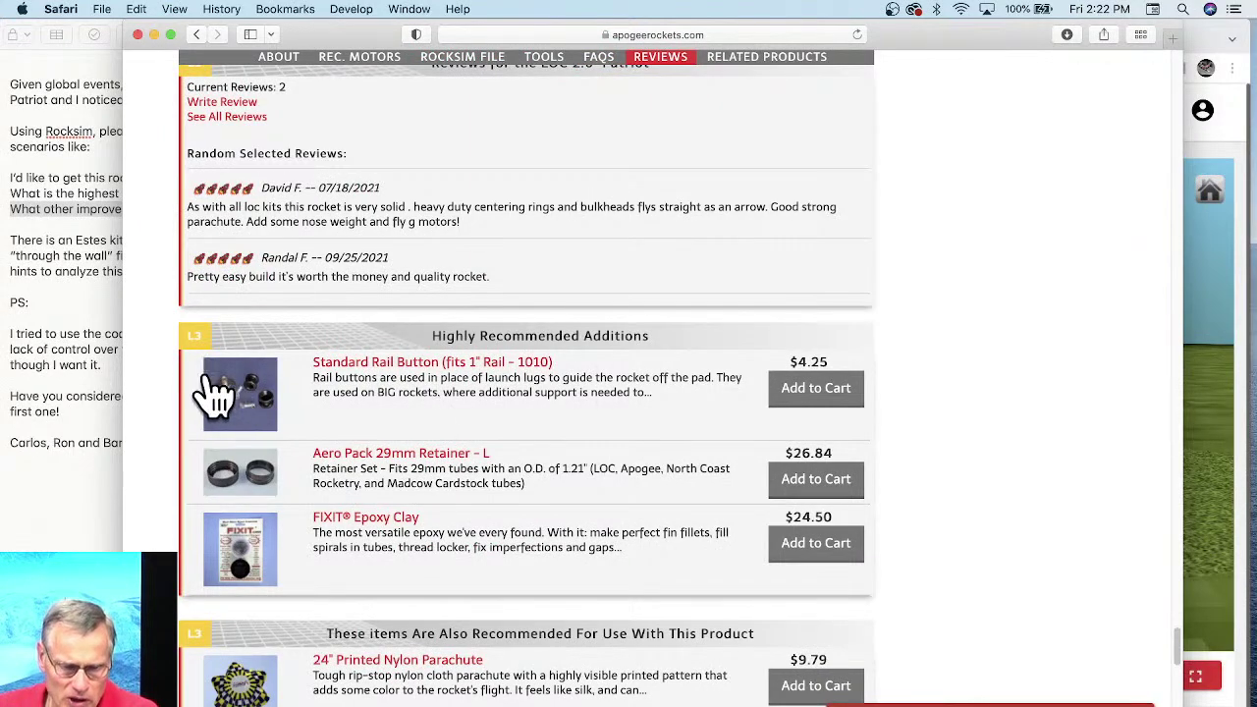
Step: Scroll the Patriot page to the 'Customers who bought this item also purchased' list, then bring Notes forward
{"action": "scroll", "coordinate": [963, 393], "scroll_direction": "up", "scroll_amount": 15}
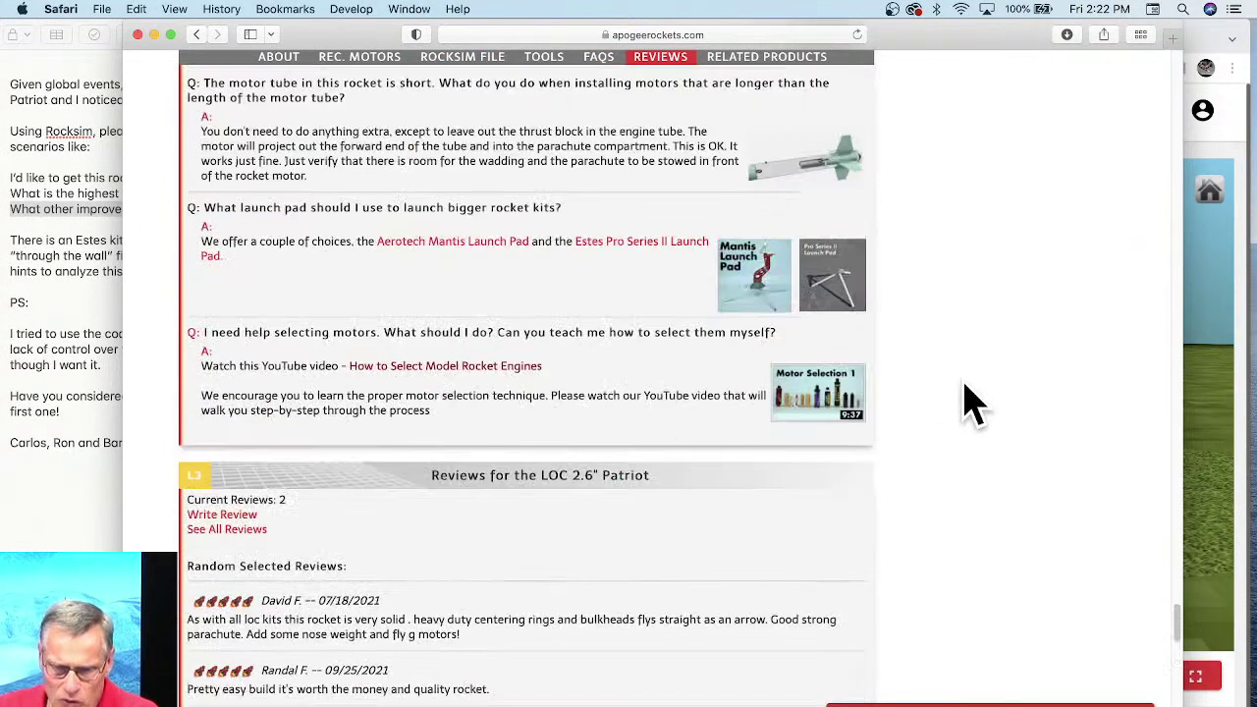
{"action": "scroll", "coordinate": [940, 472], "scroll_direction": "down", "scroll_amount": 20}
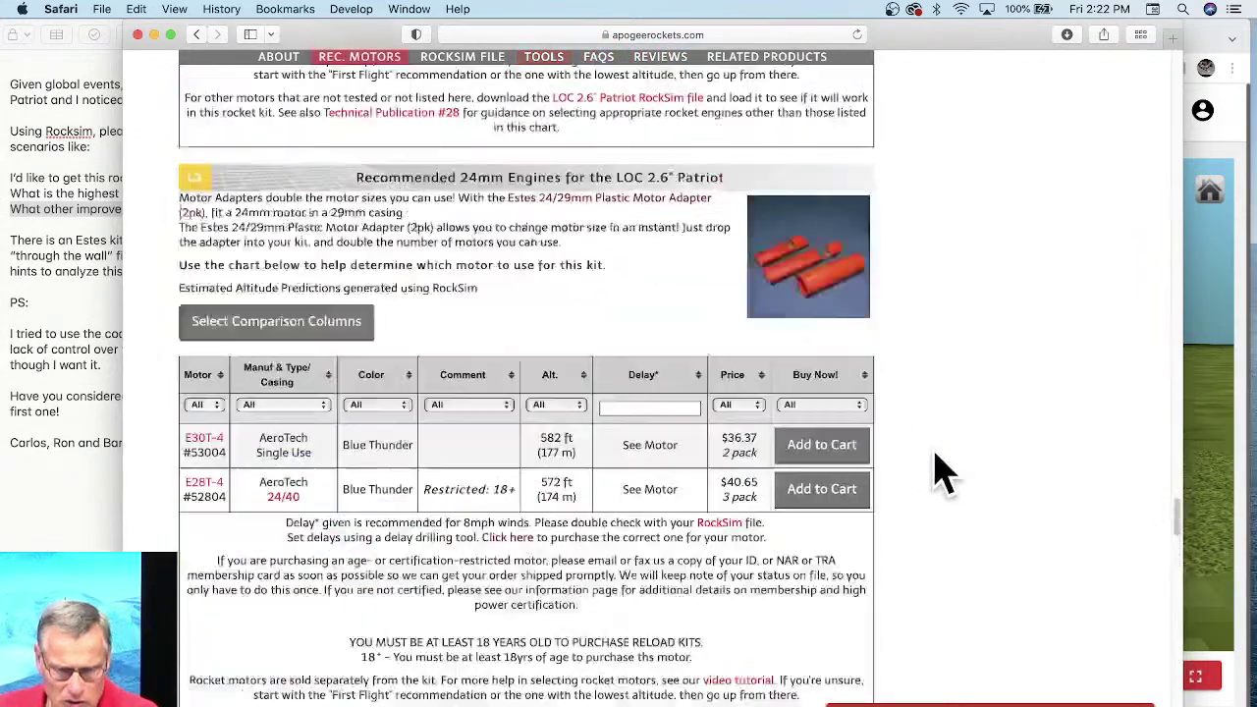
{"action": "scroll", "coordinate": [954, 426], "scroll_direction": "up", "scroll_amount": 20}
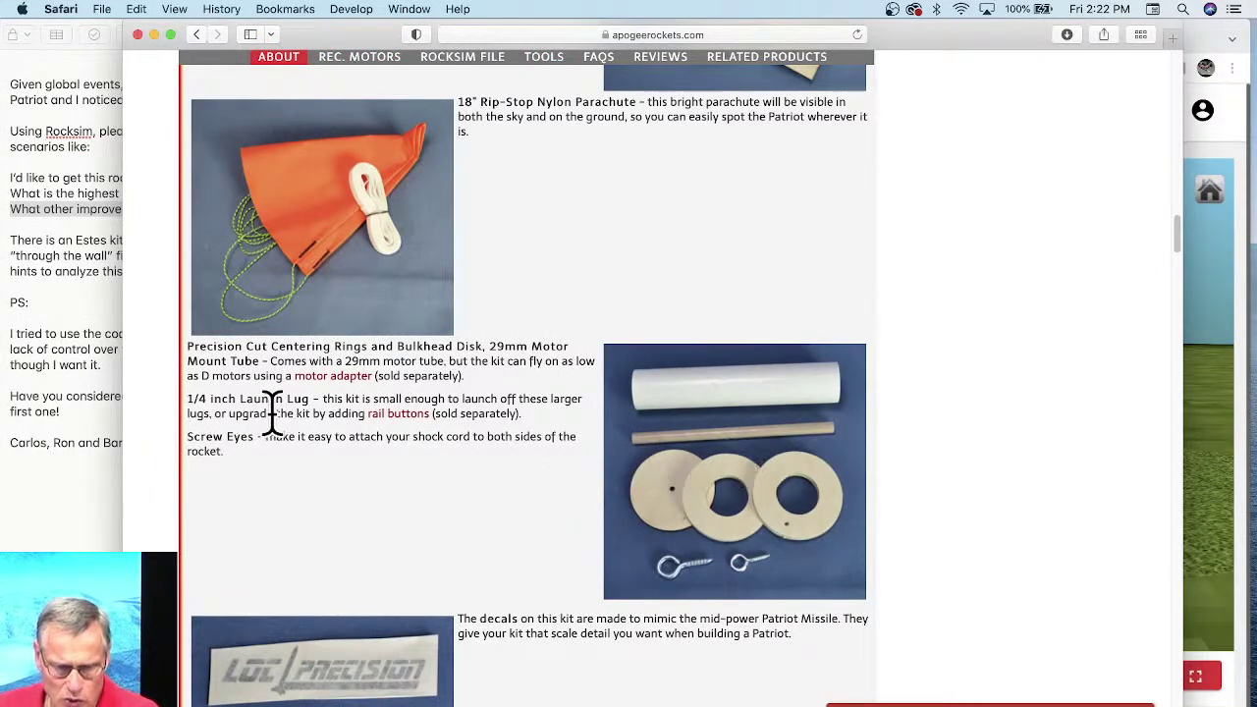
{"action": "left_click_drag", "start_coordinate": [1179, 245], "coordinate": [1150, 688]}
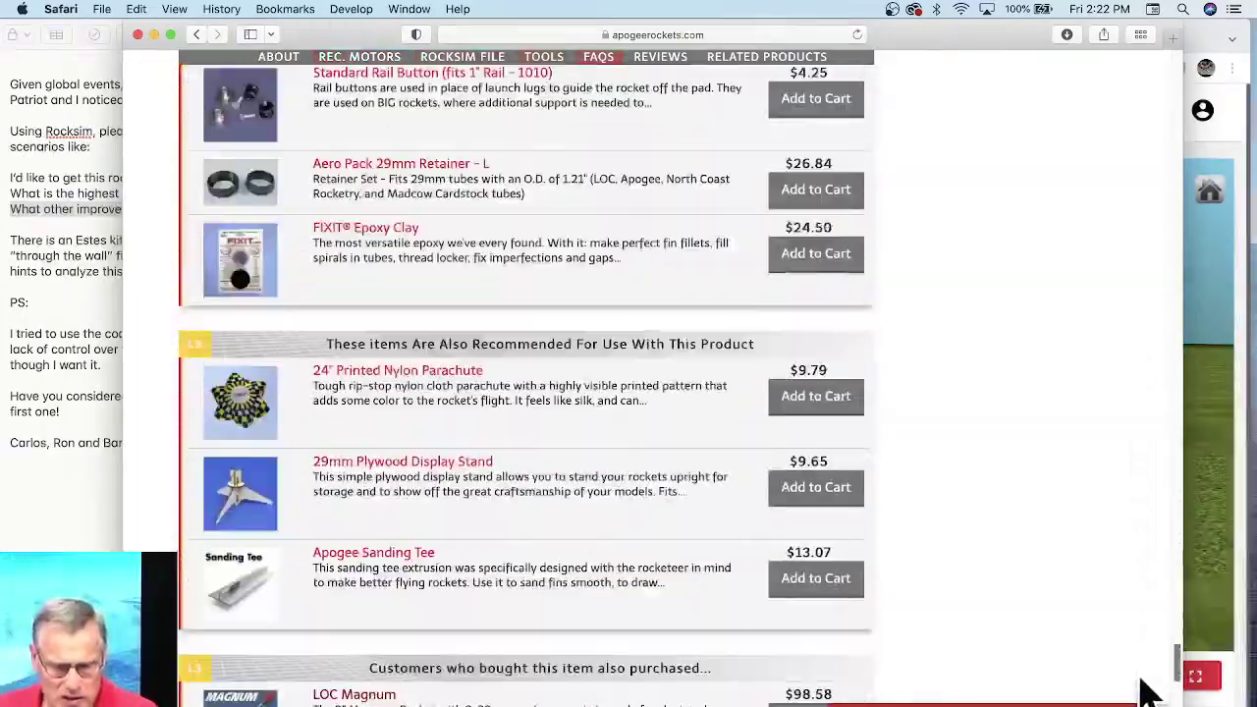
{"action": "scroll", "coordinate": [380, 174], "scroll_direction": "up", "scroll_amount": 5}
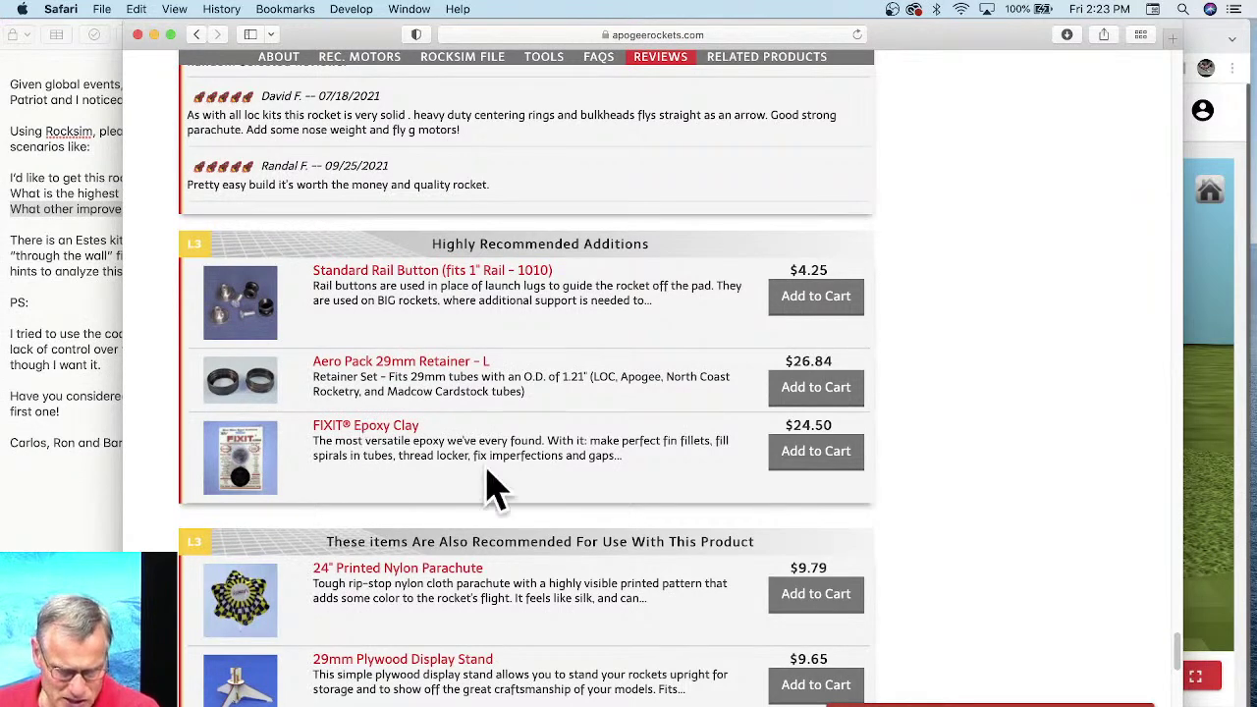
{"action": "scroll", "coordinate": [496, 486], "scroll_direction": "down", "scroll_amount": 5}
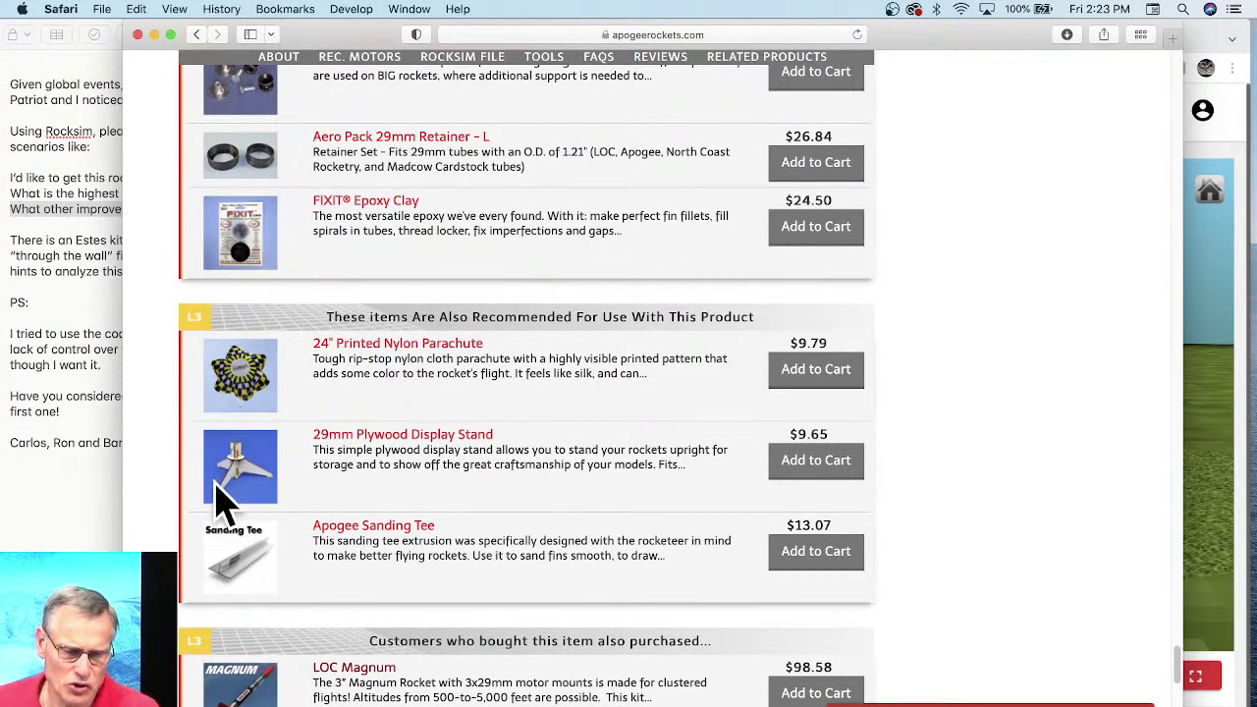
{"action": "scroll", "coordinate": [295, 550], "scroll_direction": "down", "scroll_amount": 2}
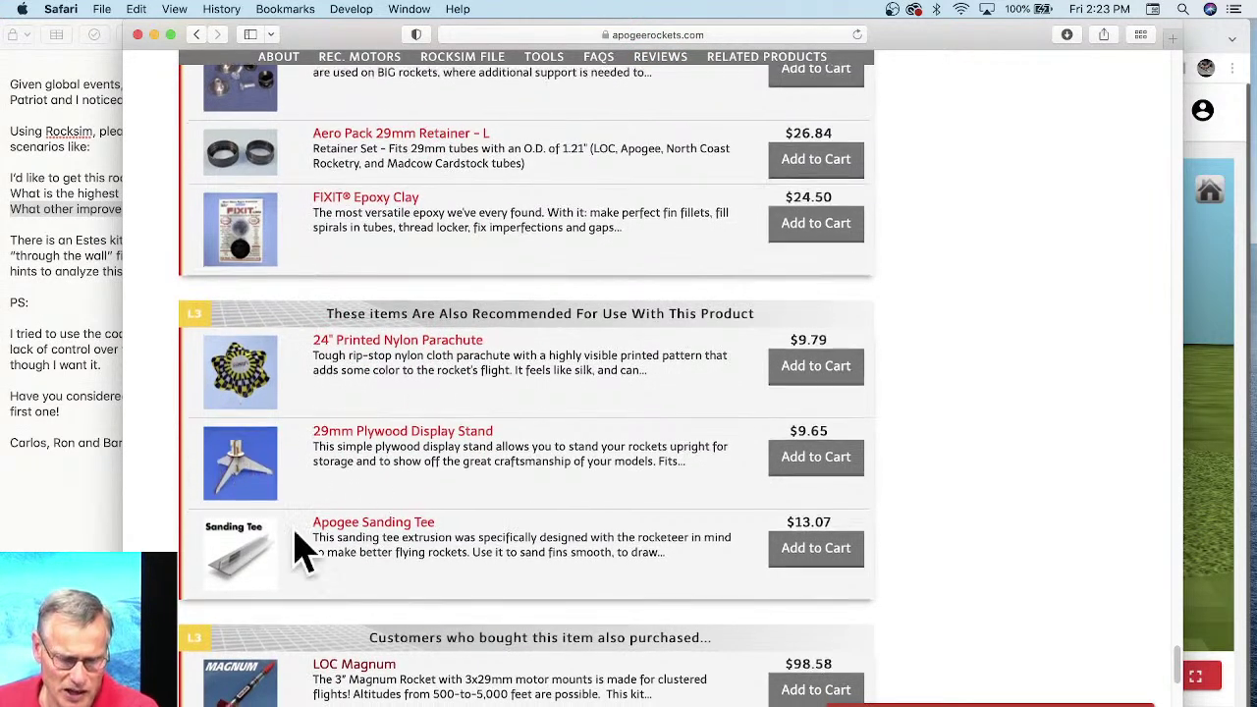
{"action": "scroll", "coordinate": [513, 412], "scroll_direction": "down", "scroll_amount": 5}
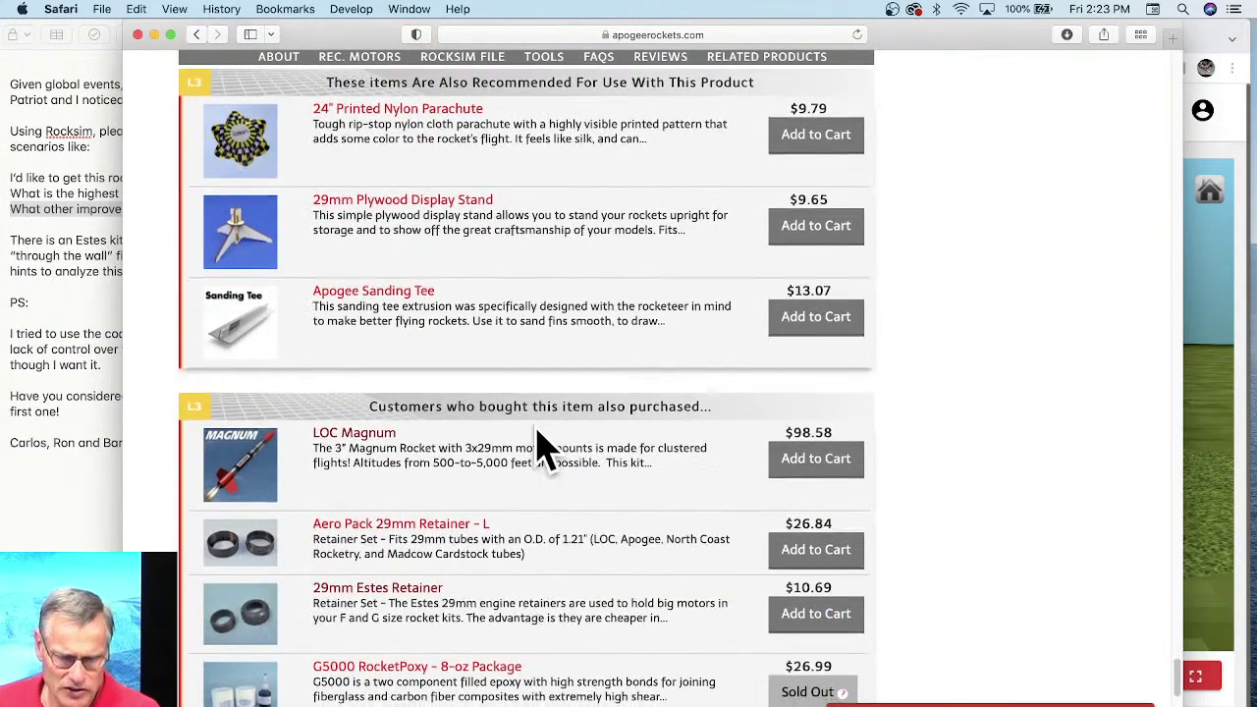
{"action": "scroll", "coordinate": [540, 437], "scroll_direction": "down", "scroll_amount": 5}
{"action": "scroll", "coordinate": [486, 334], "scroll_direction": "down", "scroll_amount": 2}
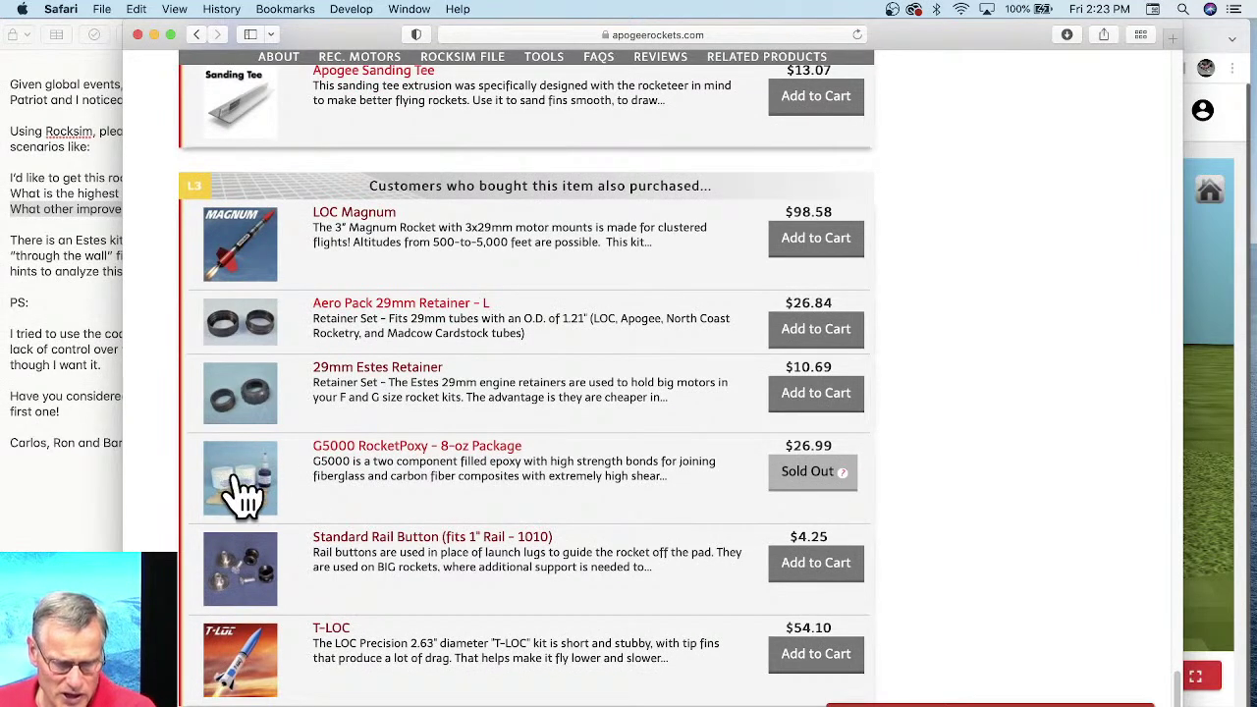
{"action": "scroll", "coordinate": [462, 447], "scroll_direction": "down", "scroll_amount": 1}
{"action": "scroll", "coordinate": [485, 442], "scroll_direction": "down", "scroll_amount": 1}
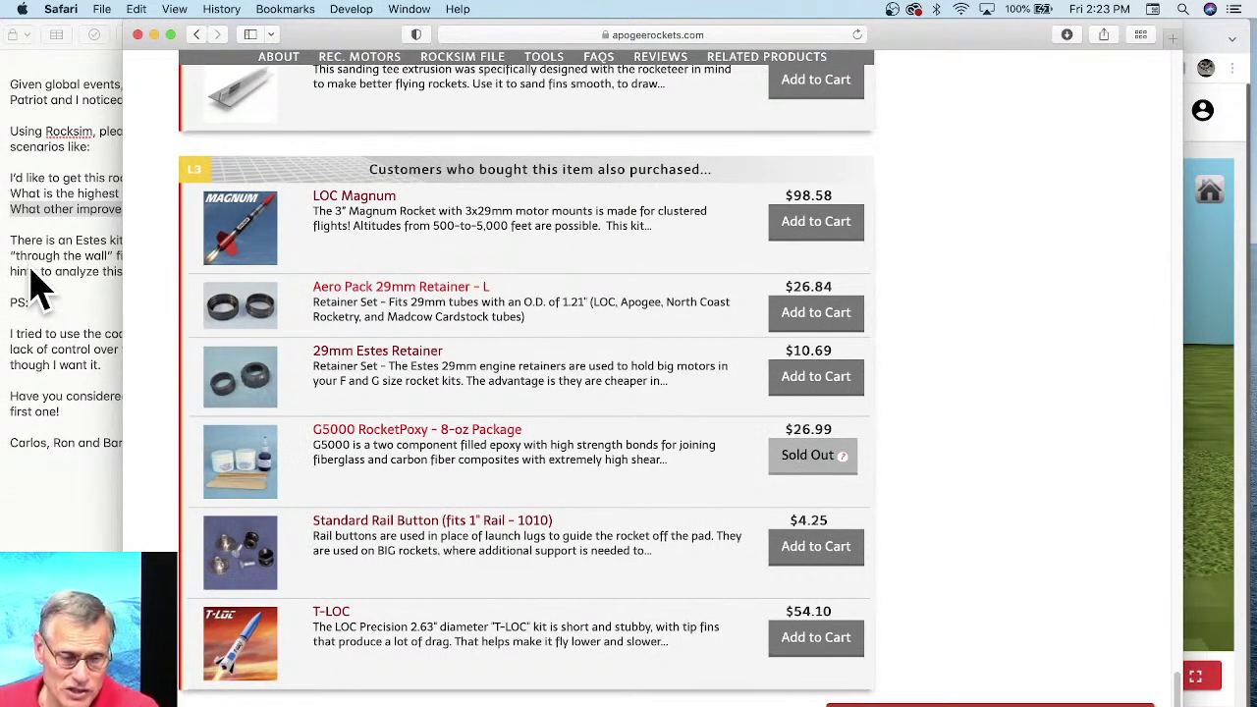
{"action": "left_click", "coordinate": [34, 221]}
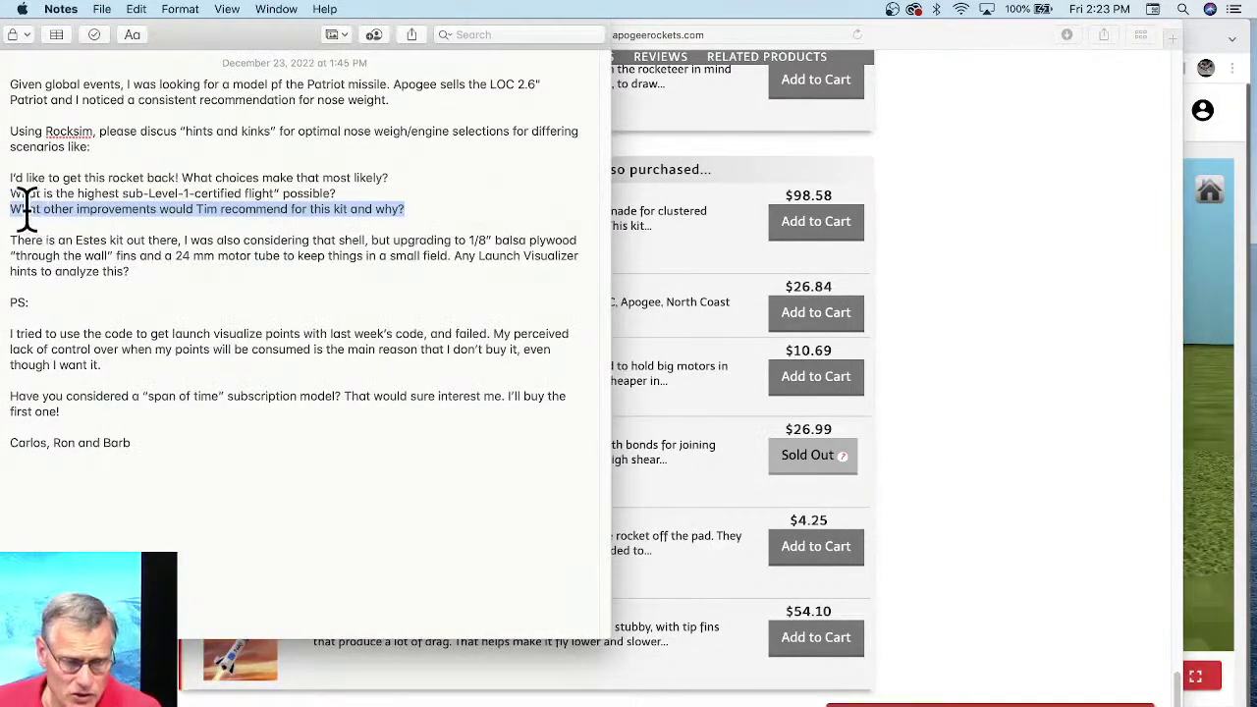
Step: Highlight the 'highest sub-Level-1-certified flight' question, then return to the Patriot page
{"action": "left_click_drag", "start_coordinate": [11, 199], "coordinate": [341, 189]}
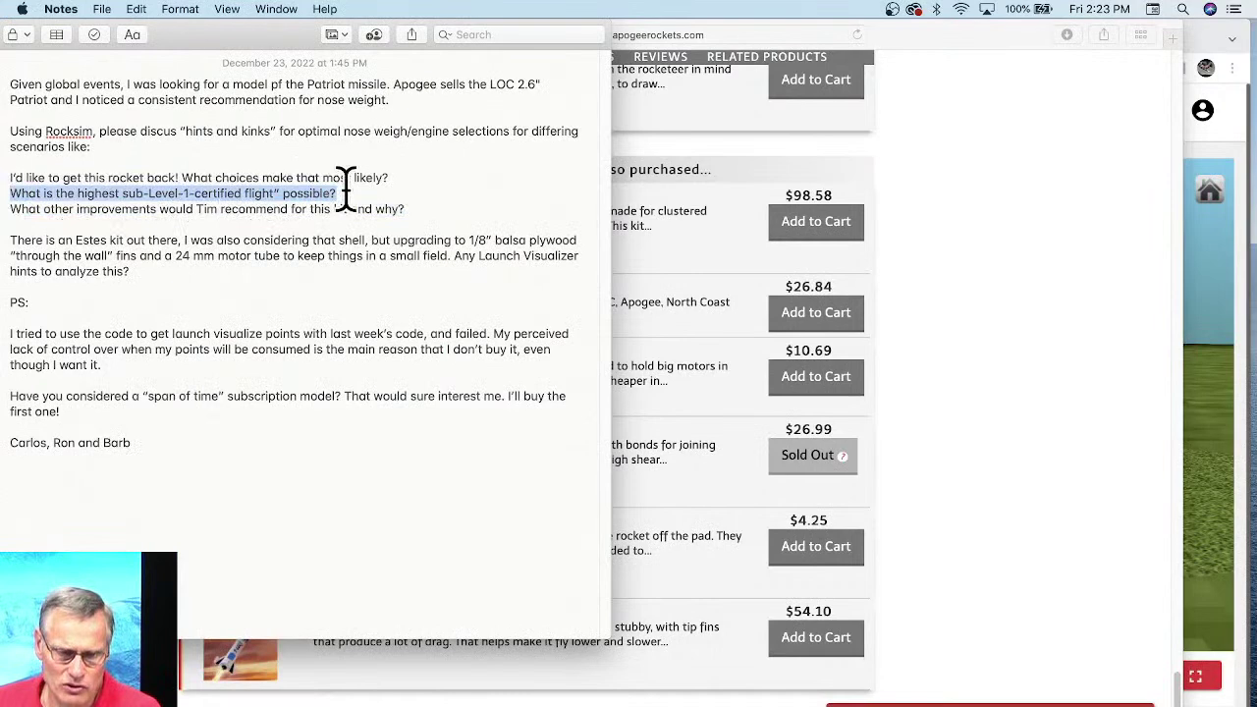
{"action": "left_click", "coordinate": [943, 384]}
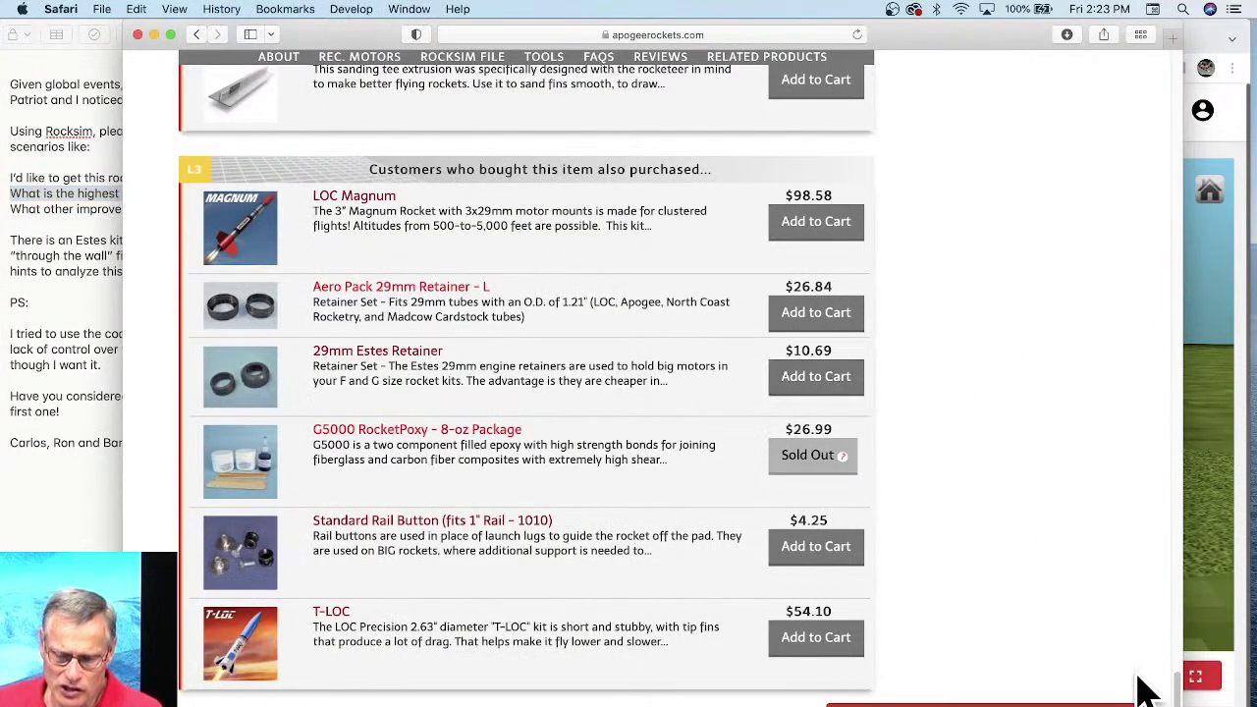
Step: Scroll to the Patriot page's tab bar and show the REC. MOTORS chart of 29mm AeroTech engines
{"action": "left_click_drag", "start_coordinate": [1183, 697], "coordinate": [1164, 538]}
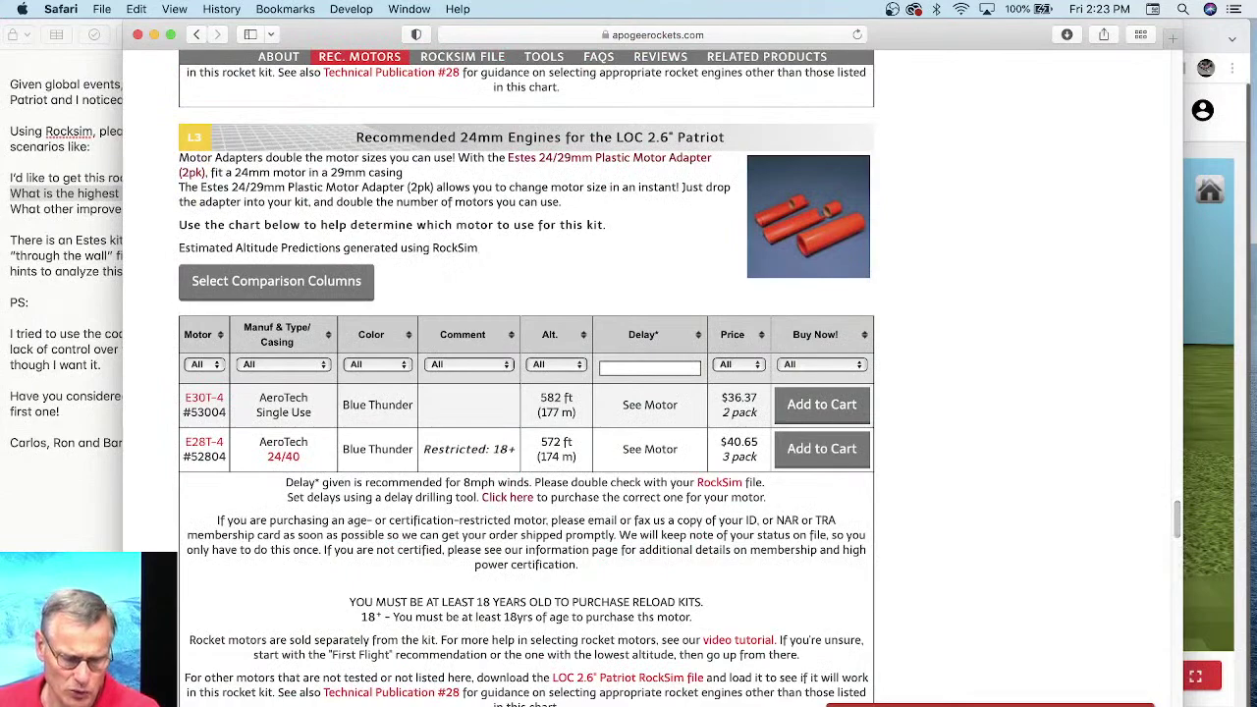
{"action": "scroll", "coordinate": [393, 639], "scroll_direction": "up", "scroll_amount": 20}
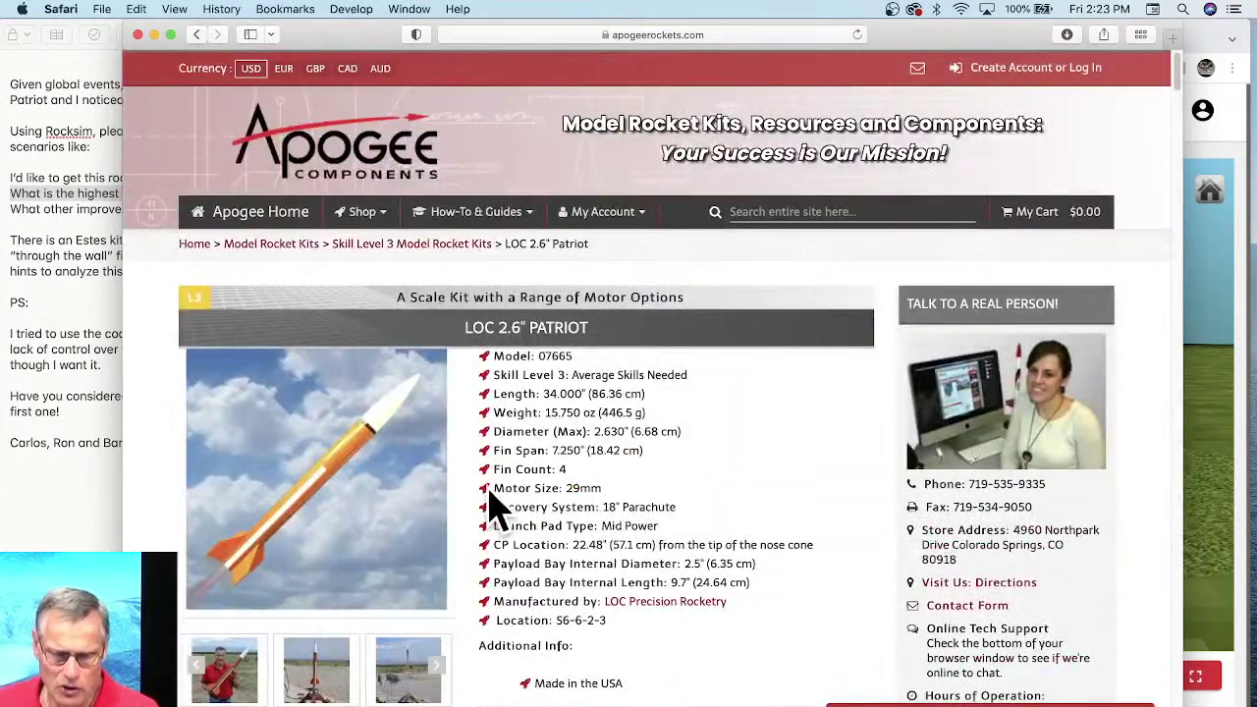
{"action": "scroll", "coordinate": [633, 428], "scroll_direction": "down", "scroll_amount": 3}
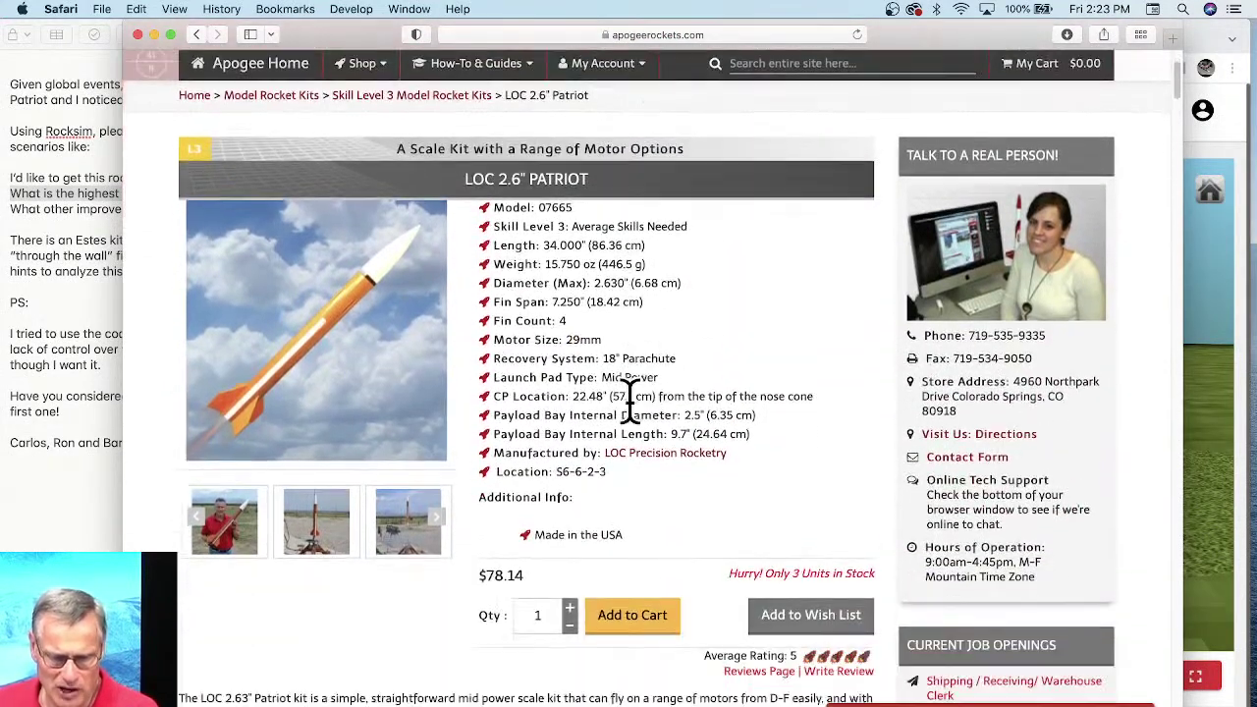
{"action": "scroll", "coordinate": [634, 427], "scroll_direction": "down", "scroll_amount": 6}
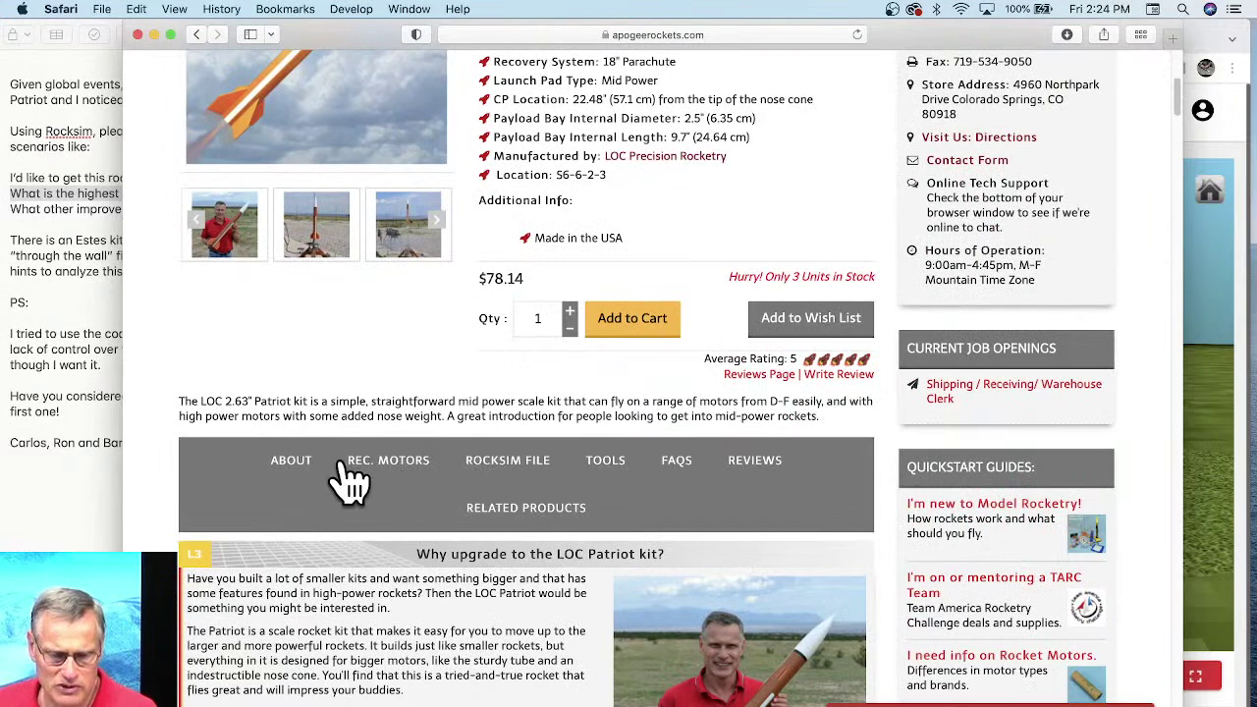
{"action": "left_click", "coordinate": [397, 478]}
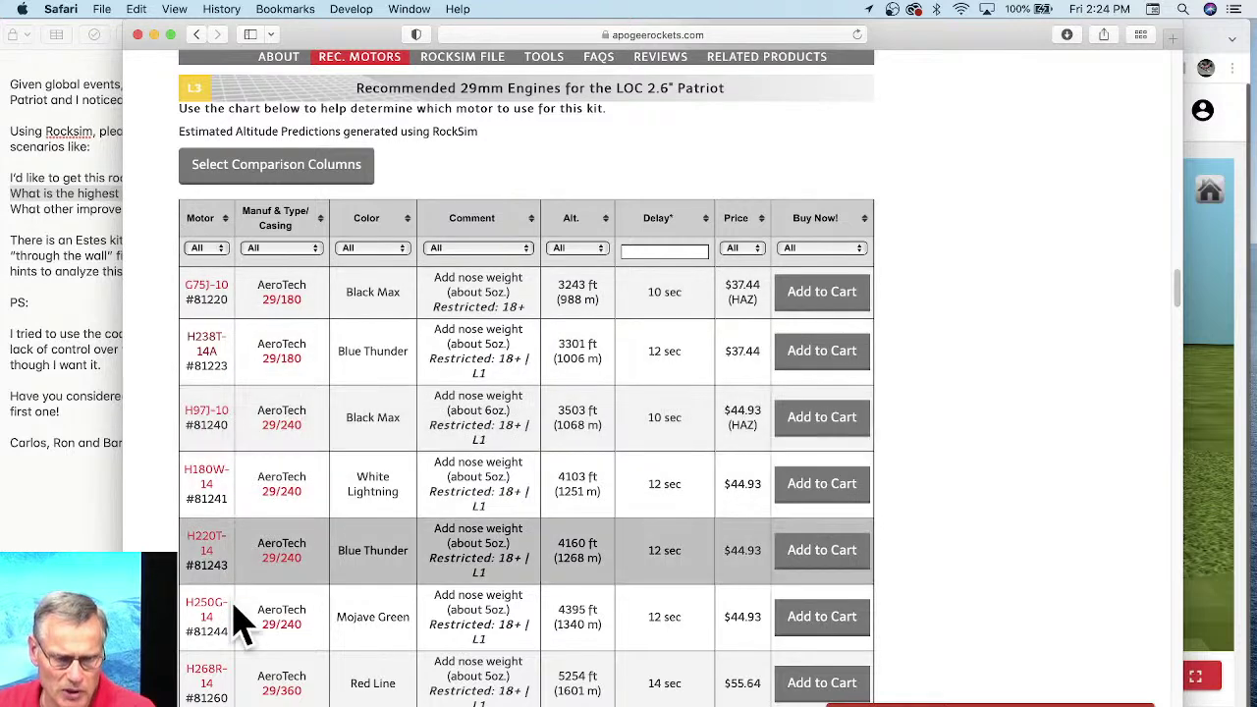
Step: Sort the recommended engine chart by motor name, briefly shifting the browser to check the notes
{"action": "left_click", "coordinate": [201, 221]}
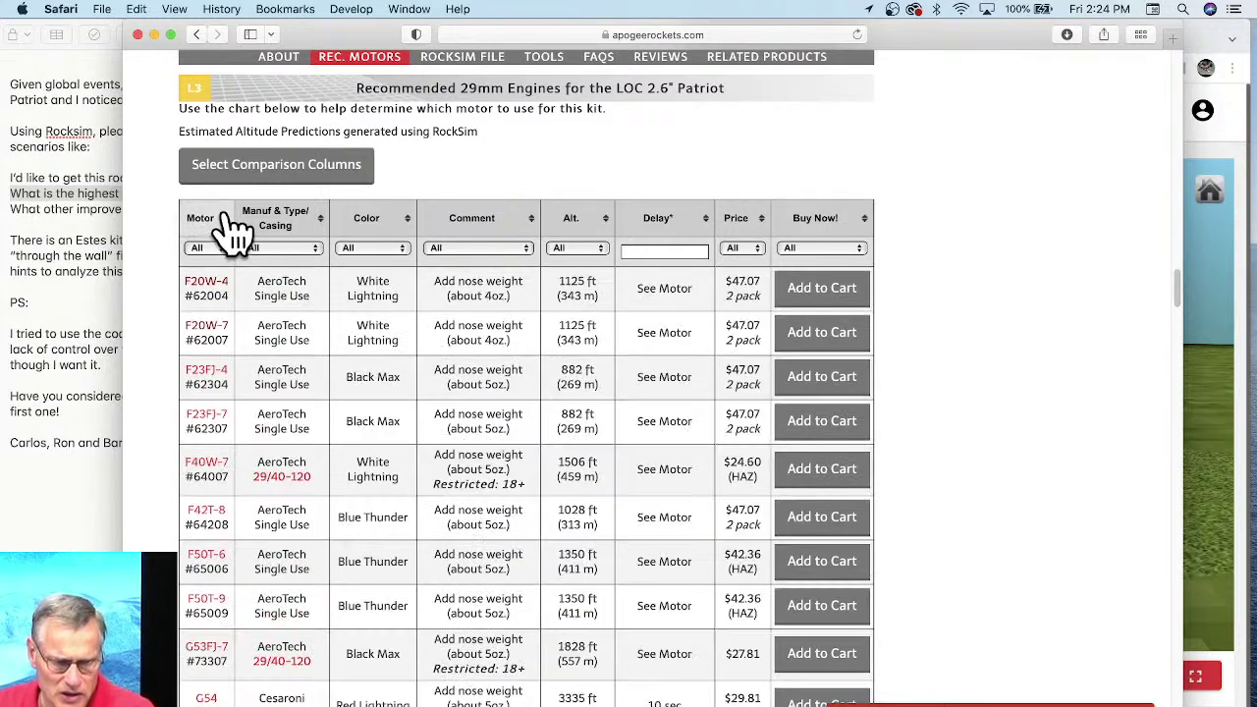
{"action": "scroll", "coordinate": [943, 169], "scroll_direction": "down", "scroll_amount": 1}
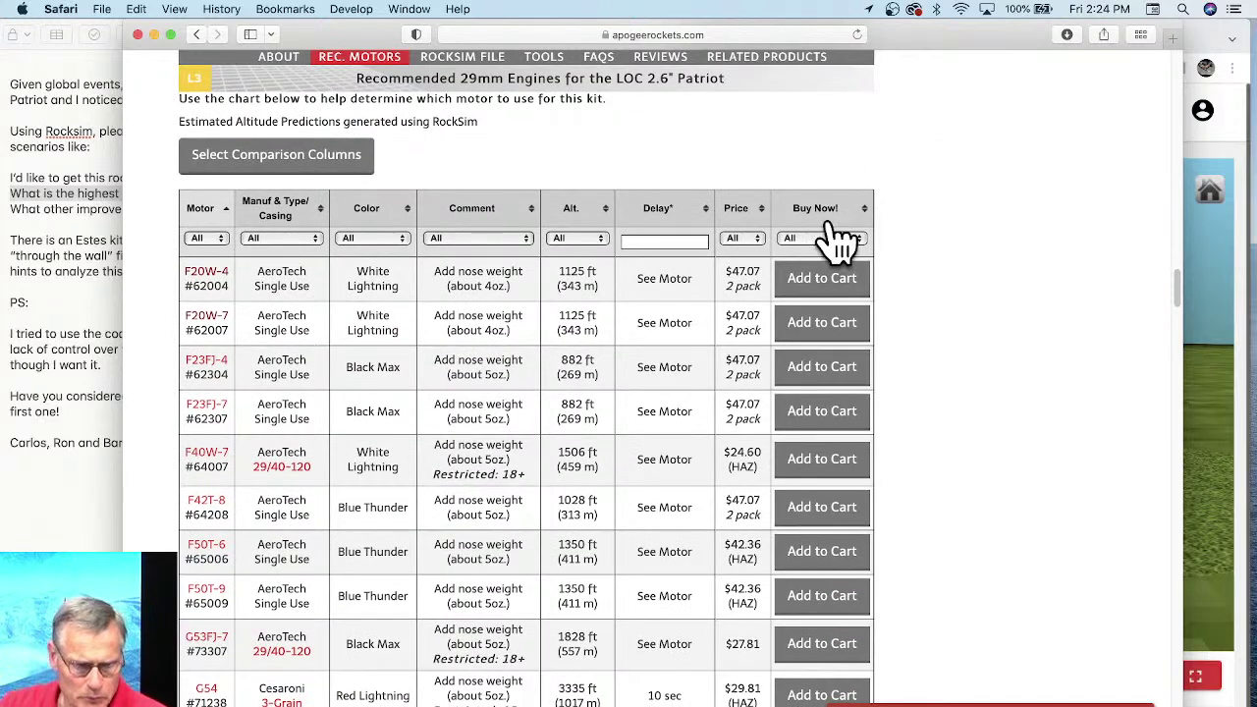
{"action": "left_click_drag", "start_coordinate": [887, 35], "coordinate": [1074, 49]}
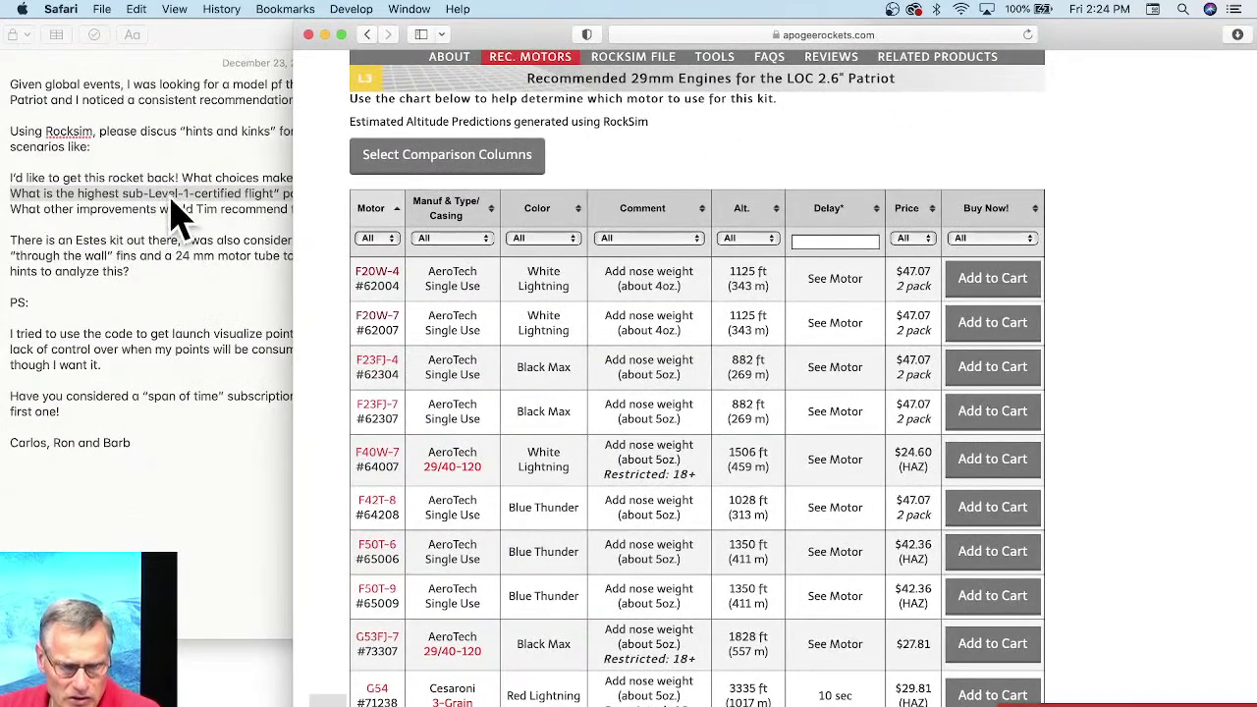
{"action": "left_click_drag", "start_coordinate": [1145, 50], "coordinate": [1012, 45]}
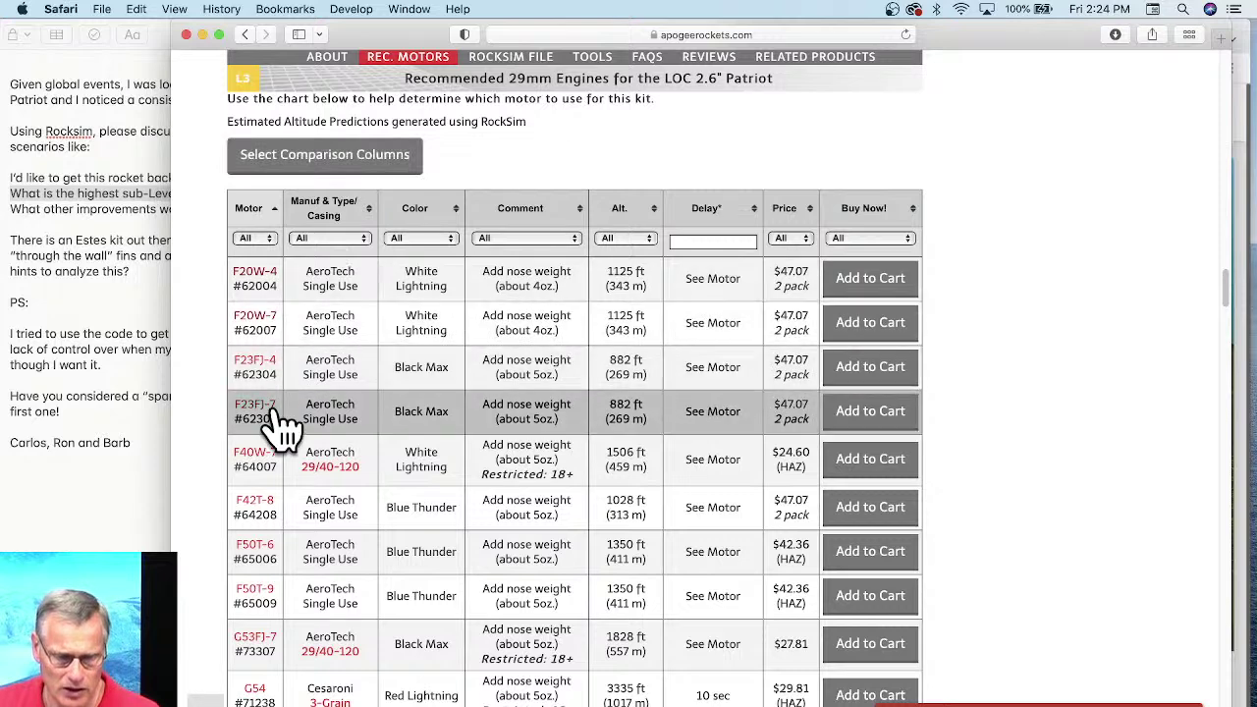
Step: Scroll to the Cesaroni G88 row and select its L1* restriction note and G88 #71222 name
{"action": "scroll", "coordinate": [267, 289], "scroll_direction": "down", "scroll_amount": 1}
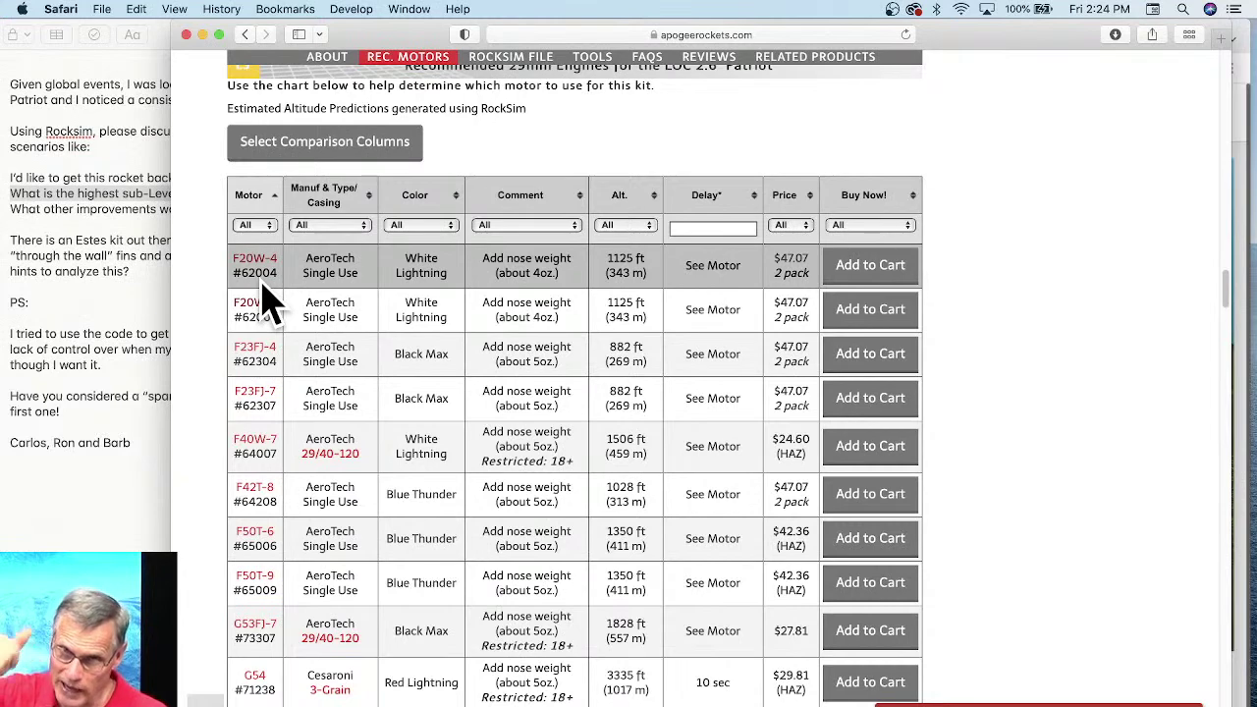
{"action": "scroll", "coordinate": [333, 364], "scroll_direction": "down", "scroll_amount": 3}
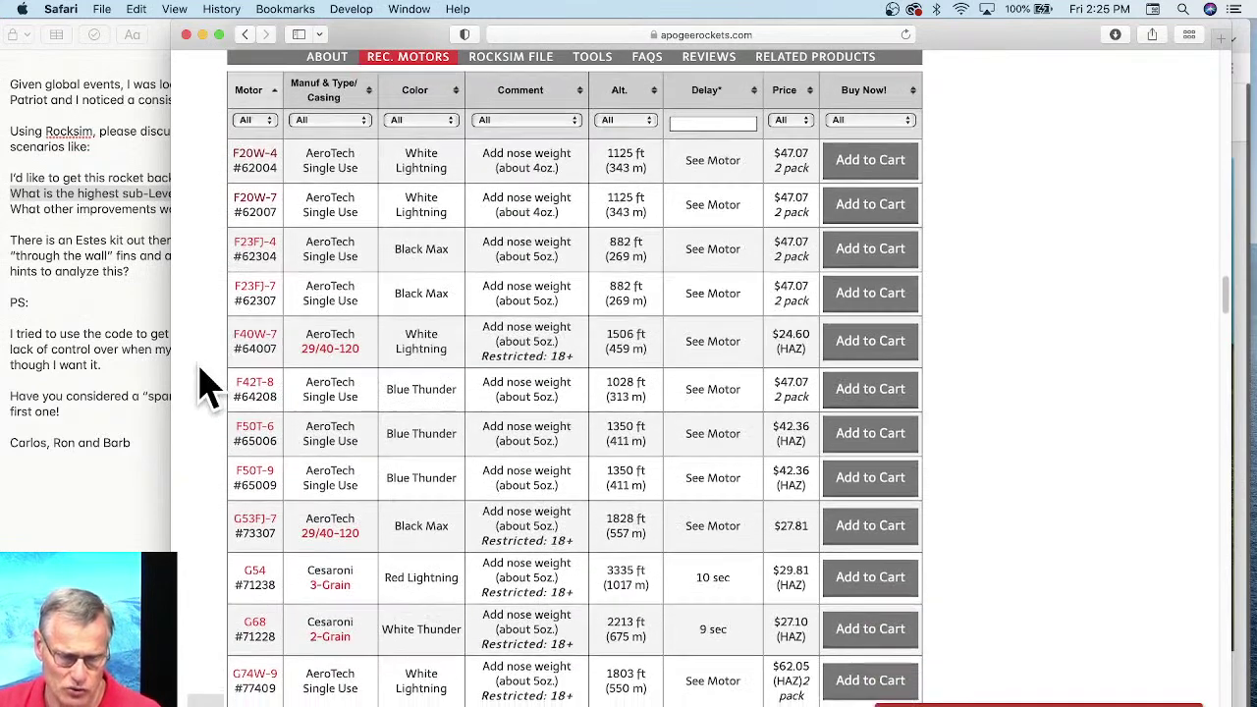
{"action": "scroll", "coordinate": [201, 383], "scroll_direction": "down", "scroll_amount": 6}
{"action": "scroll", "coordinate": [202, 383], "scroll_direction": "down", "scroll_amount": 15}
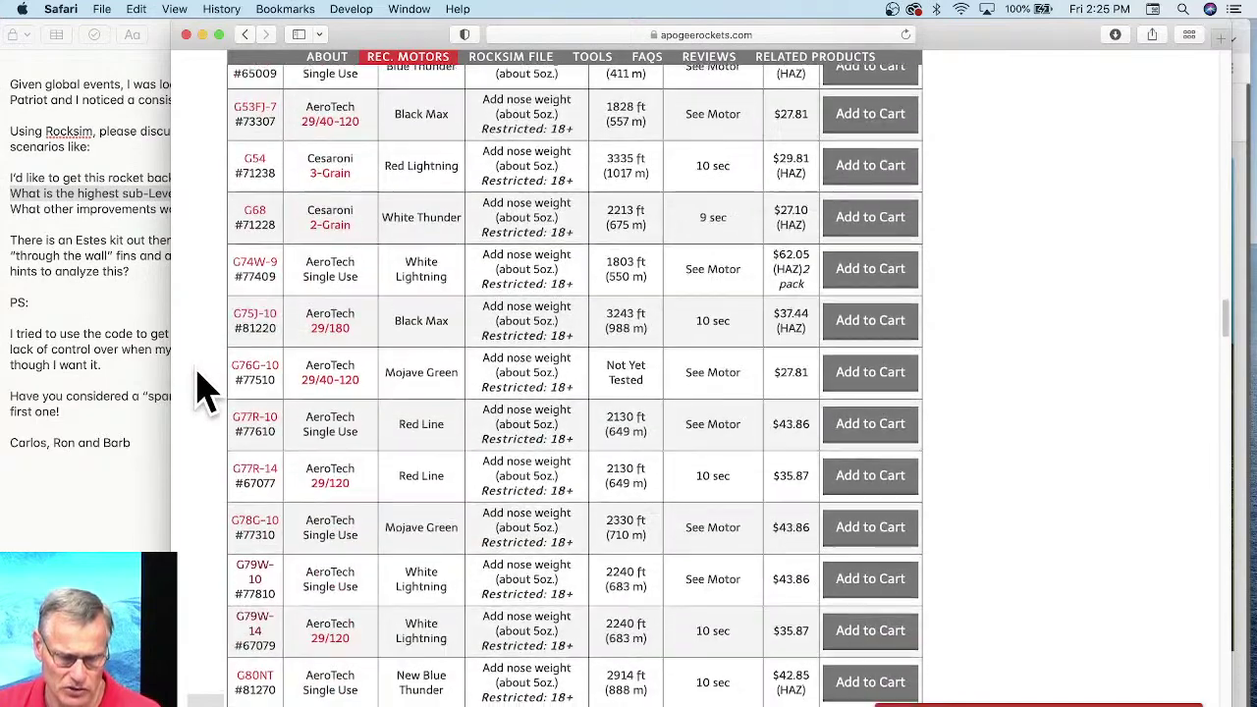
{"action": "scroll", "coordinate": [202, 388], "scroll_direction": "down", "scroll_amount": 6}
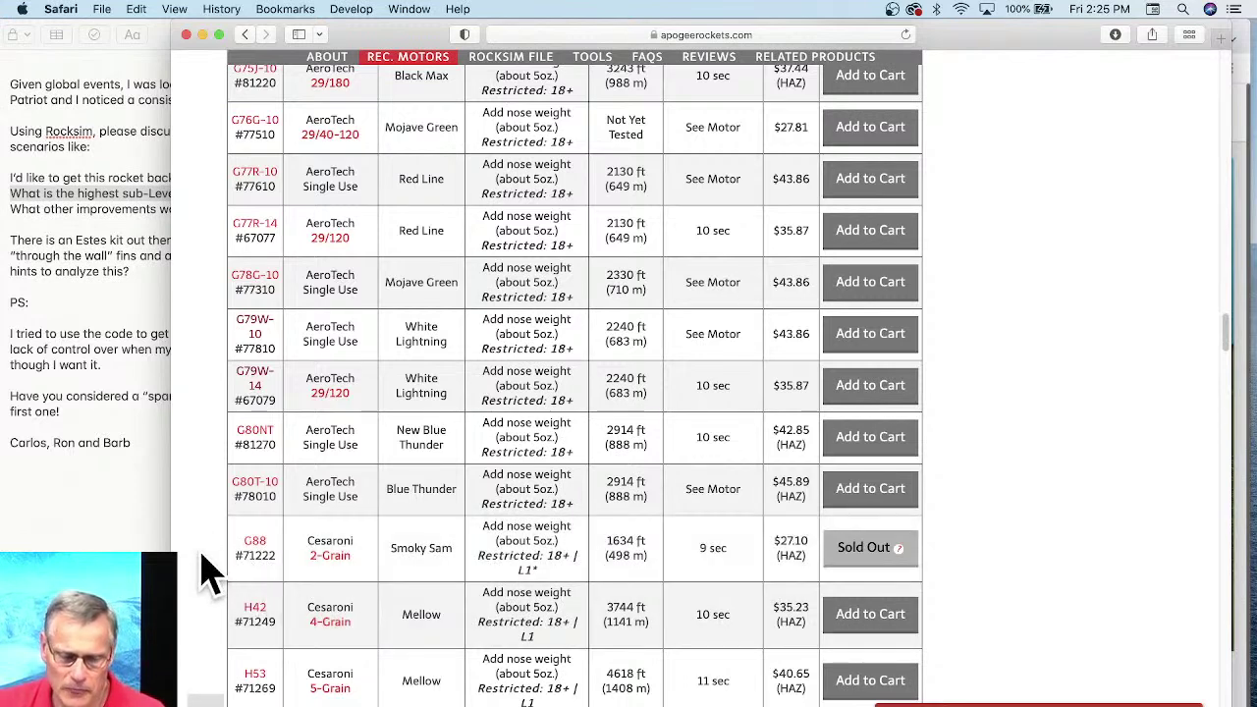
{"action": "double_click", "coordinate": [530, 570]}
{"action": "scroll", "coordinate": [565, 594], "scroll_direction": "down", "scroll_amount": 3}
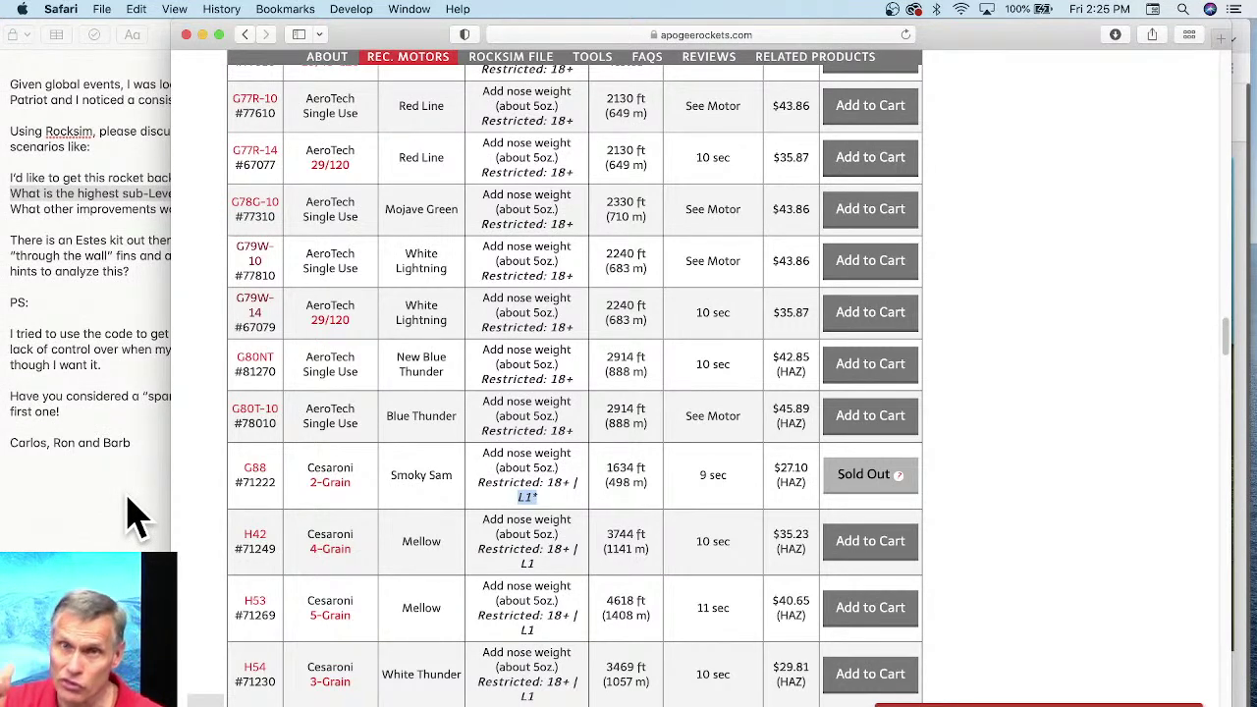
{"action": "triple_click", "coordinate": [267, 475]}
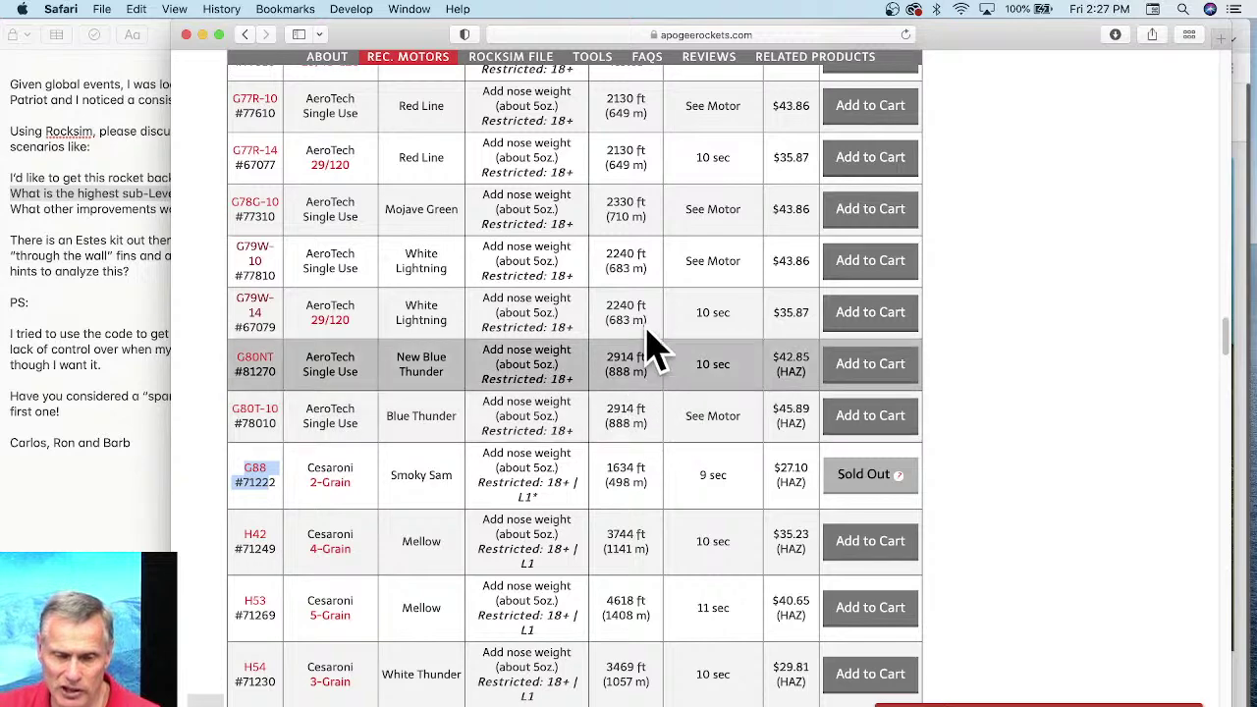
Step: Scroll back up the motor chart and consult the viewer's questions note before returning
{"action": "scroll", "coordinate": [643, 324], "scroll_direction": "up", "scroll_amount": 2}
{"action": "scroll", "coordinate": [634, 314], "scroll_direction": "up", "scroll_amount": 4}
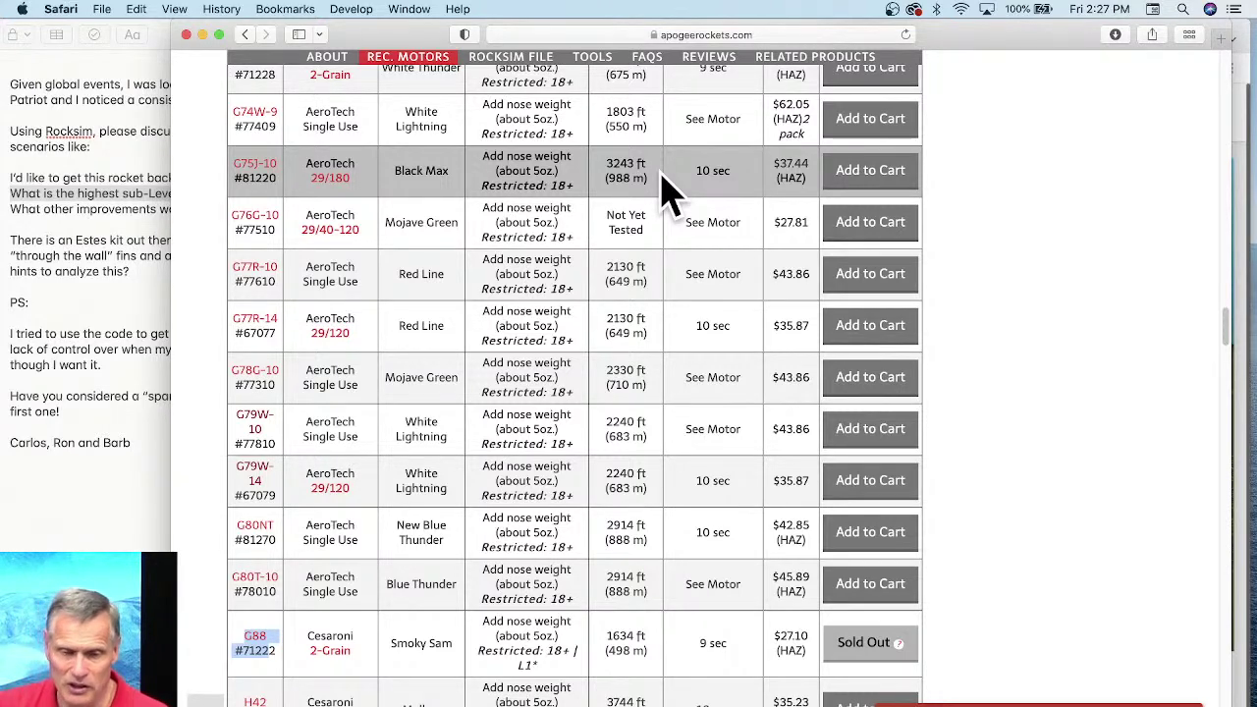
{"action": "scroll", "coordinate": [663, 196], "scroll_direction": "up", "scroll_amount": 2}
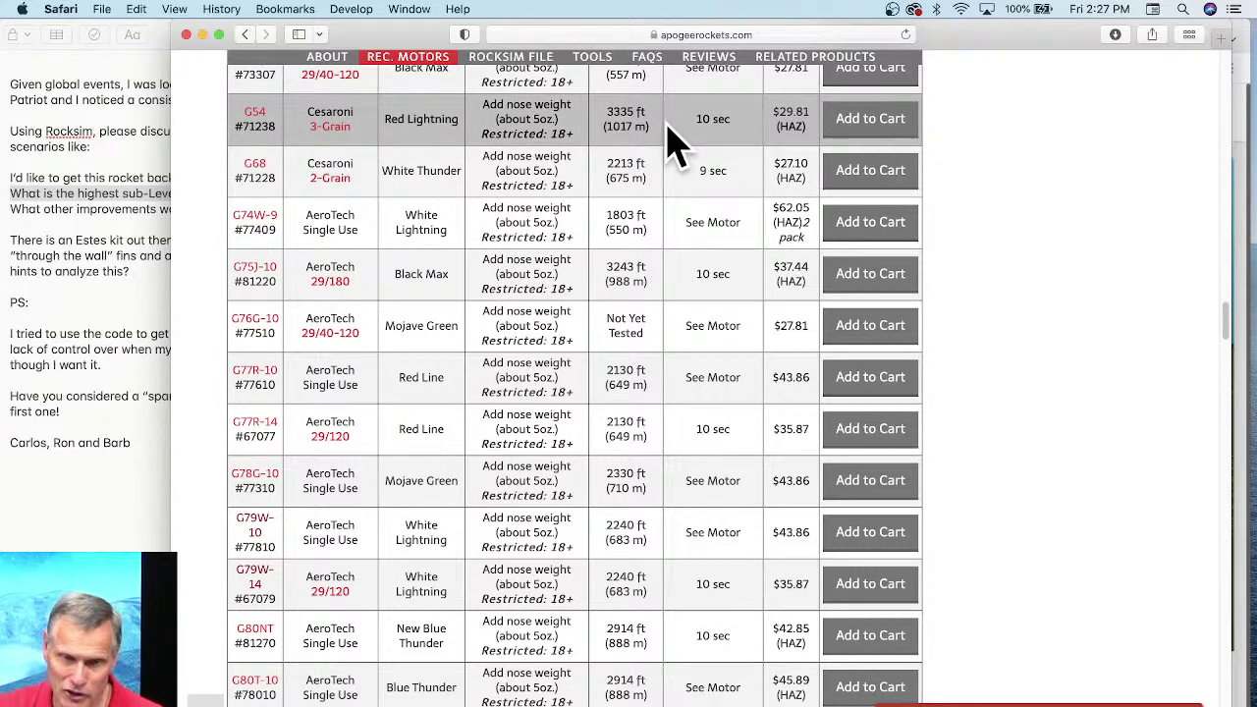
{"action": "scroll", "coordinate": [677, 145], "scroll_direction": "up", "scroll_amount": 1}
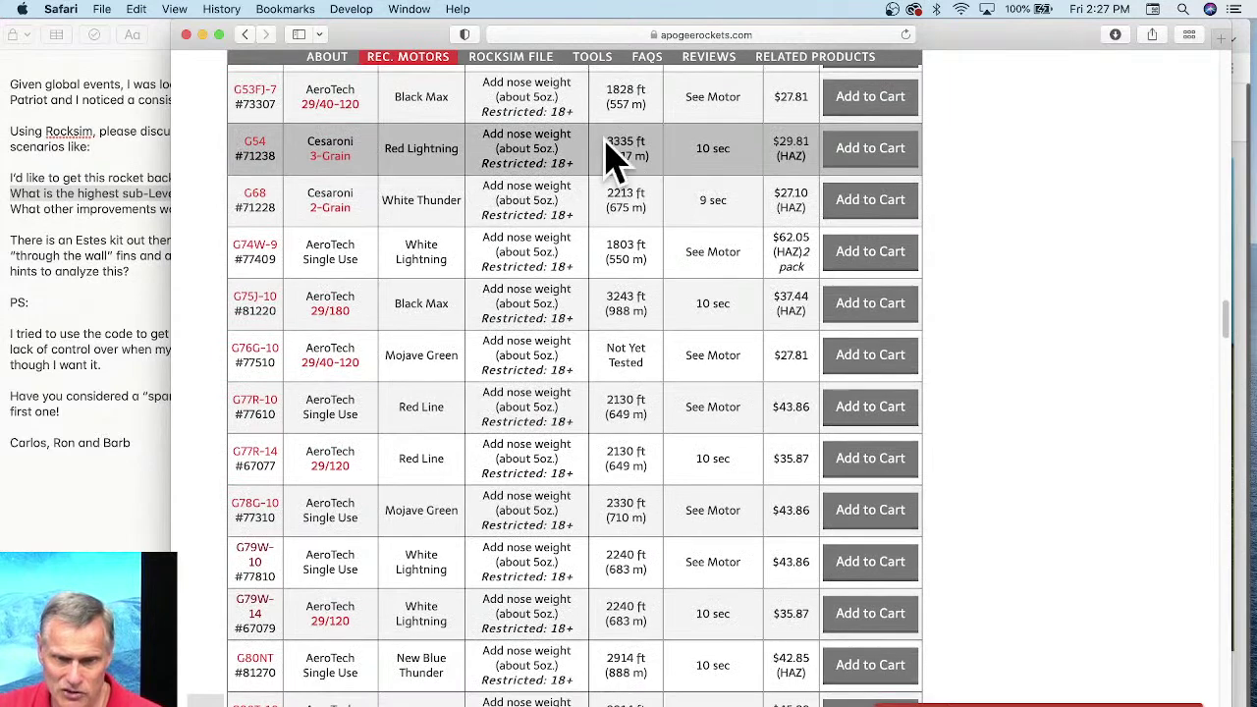
{"action": "scroll", "coordinate": [663, 187], "scroll_direction": "up", "scroll_amount": 5}
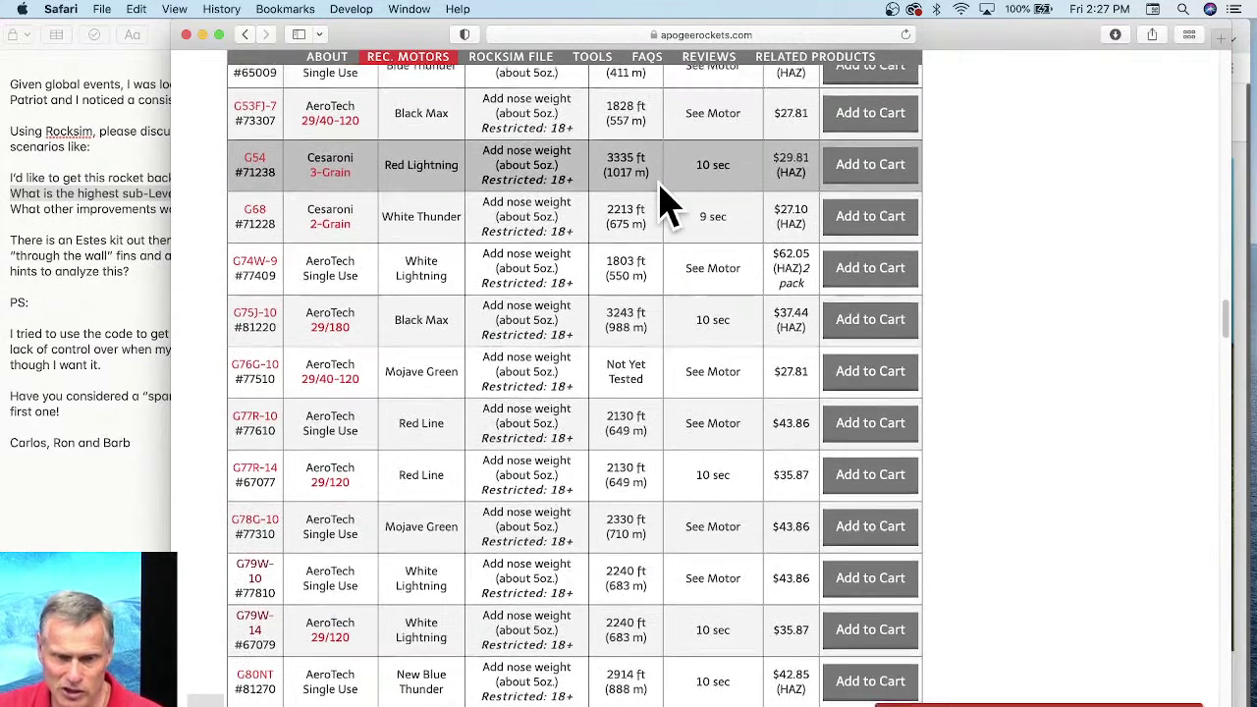
{"action": "scroll", "coordinate": [668, 236], "scroll_direction": "up", "scroll_amount": 4}
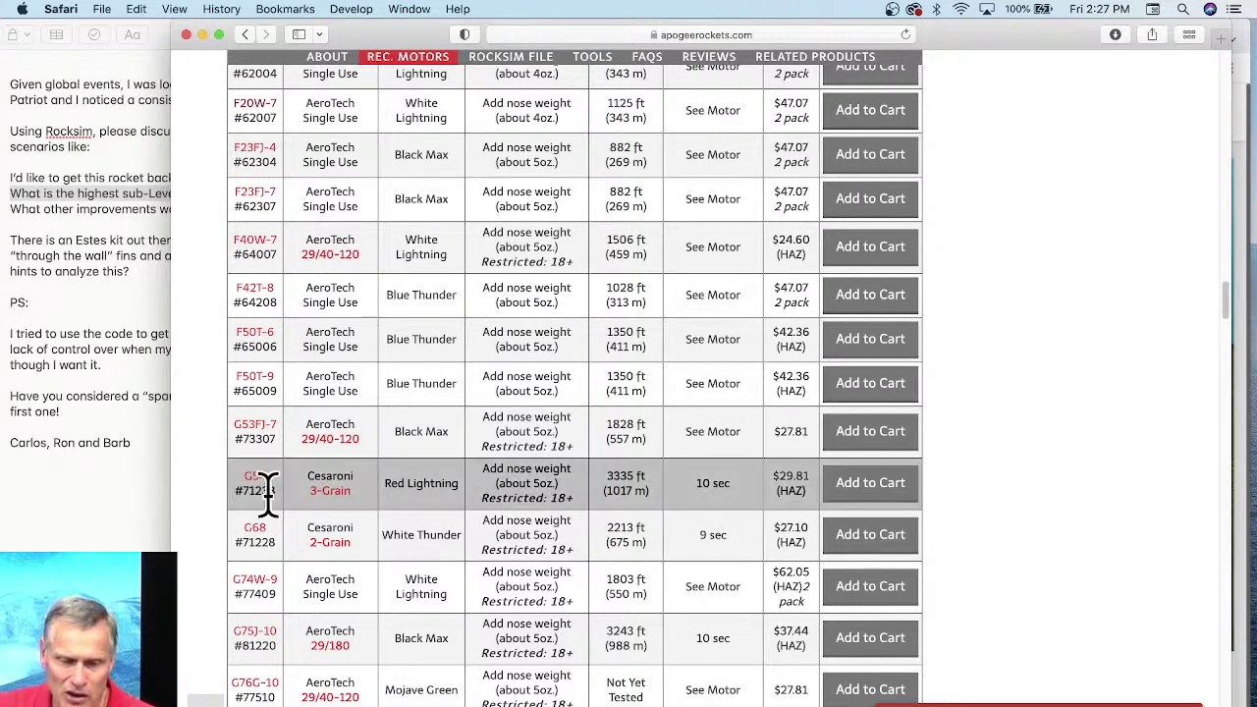
{"action": "left_click", "coordinate": [61, 302]}
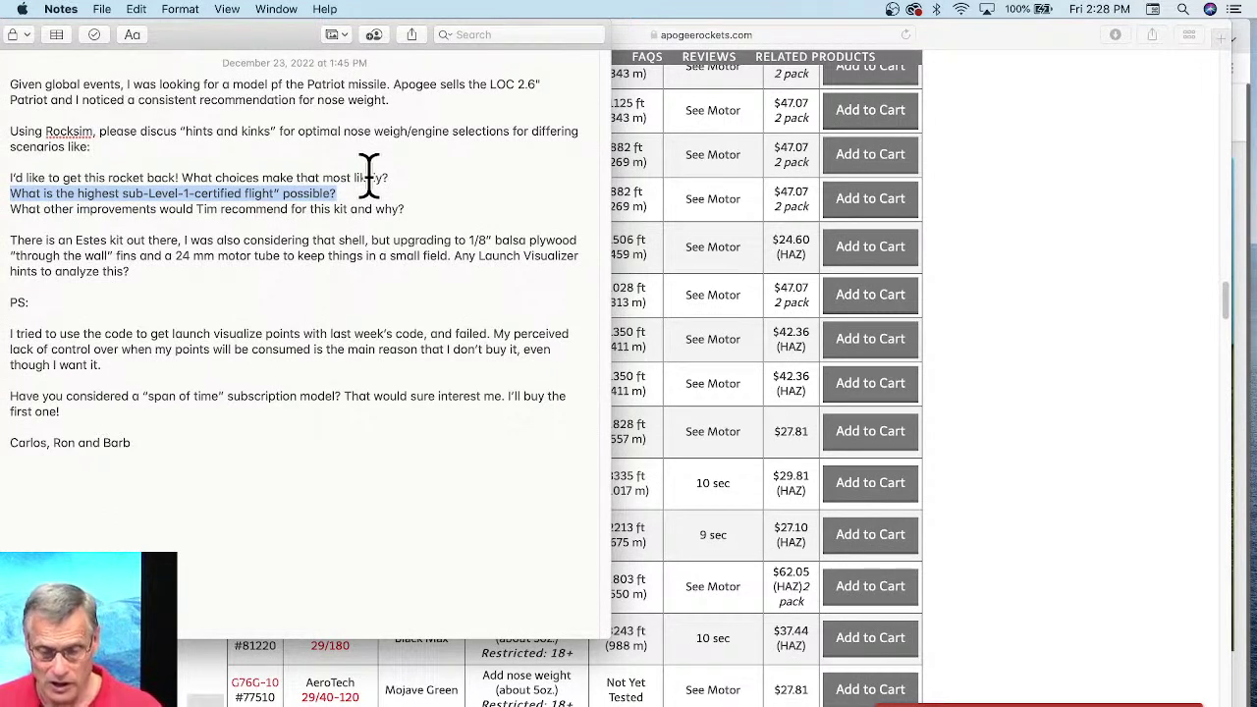
{"action": "left_click", "coordinate": [1233, 319]}
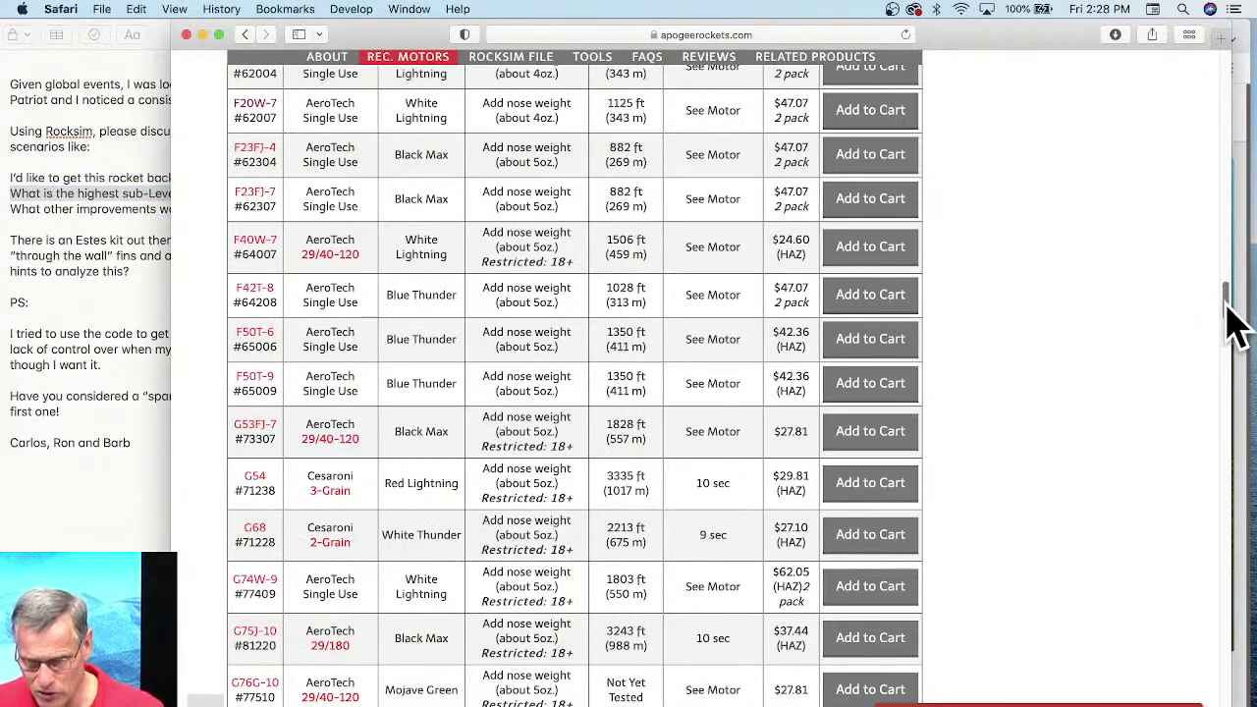
Step: Download the Patriot RockSim file and open the Downloads folder to find LOC_2.63_Patriot-YPAT25.rkt
{"action": "left_click_drag", "start_coordinate": [1234, 319], "coordinate": [1227, 552]}
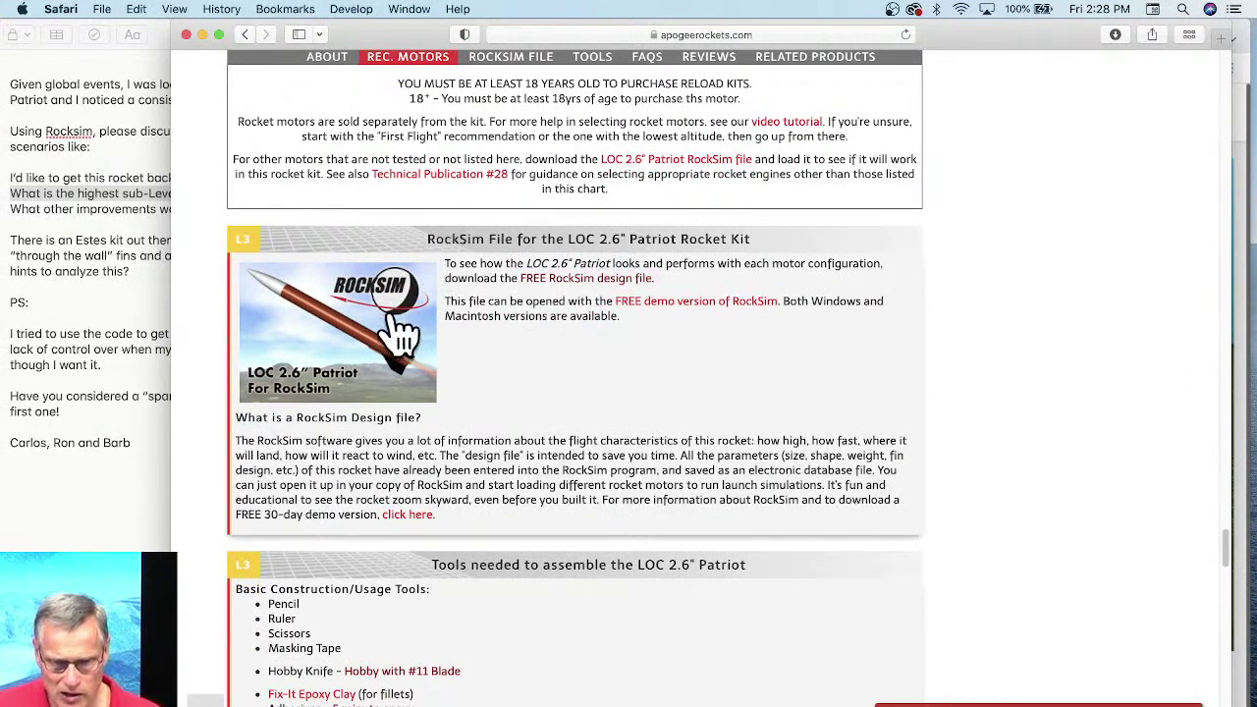
{"action": "left_click", "coordinate": [354, 341]}
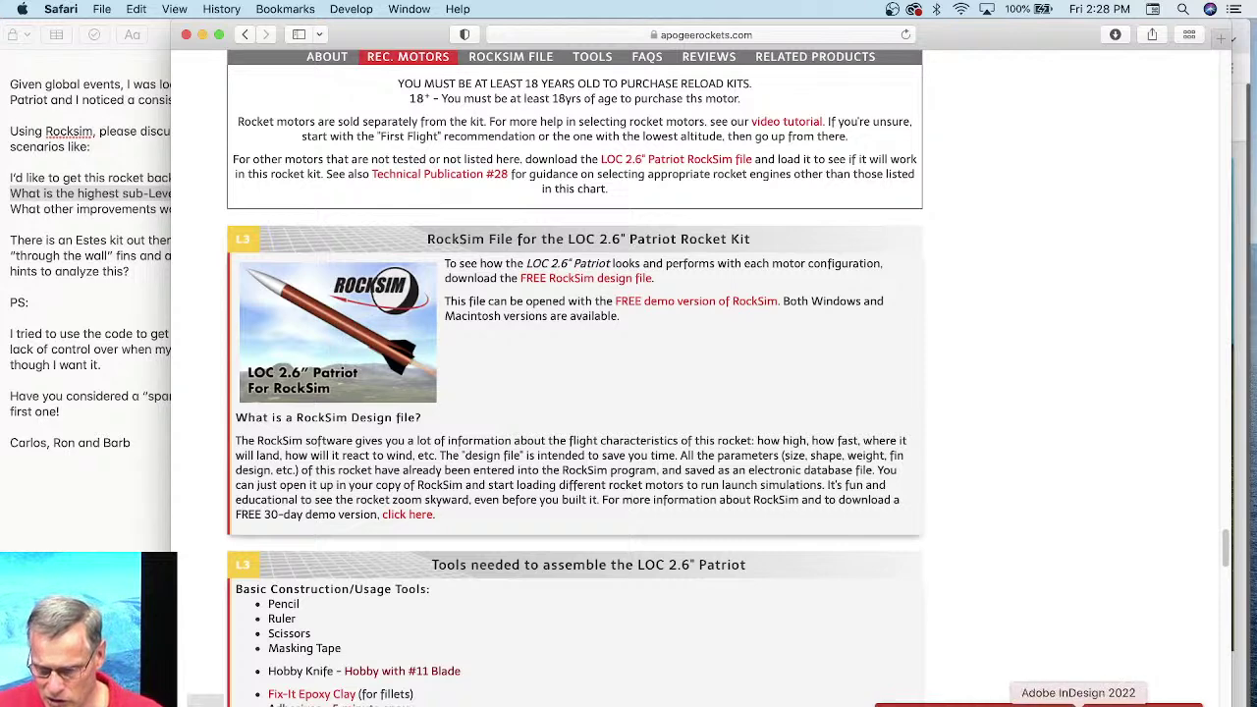
{"action": "right_click", "coordinate": [1177, 703]}
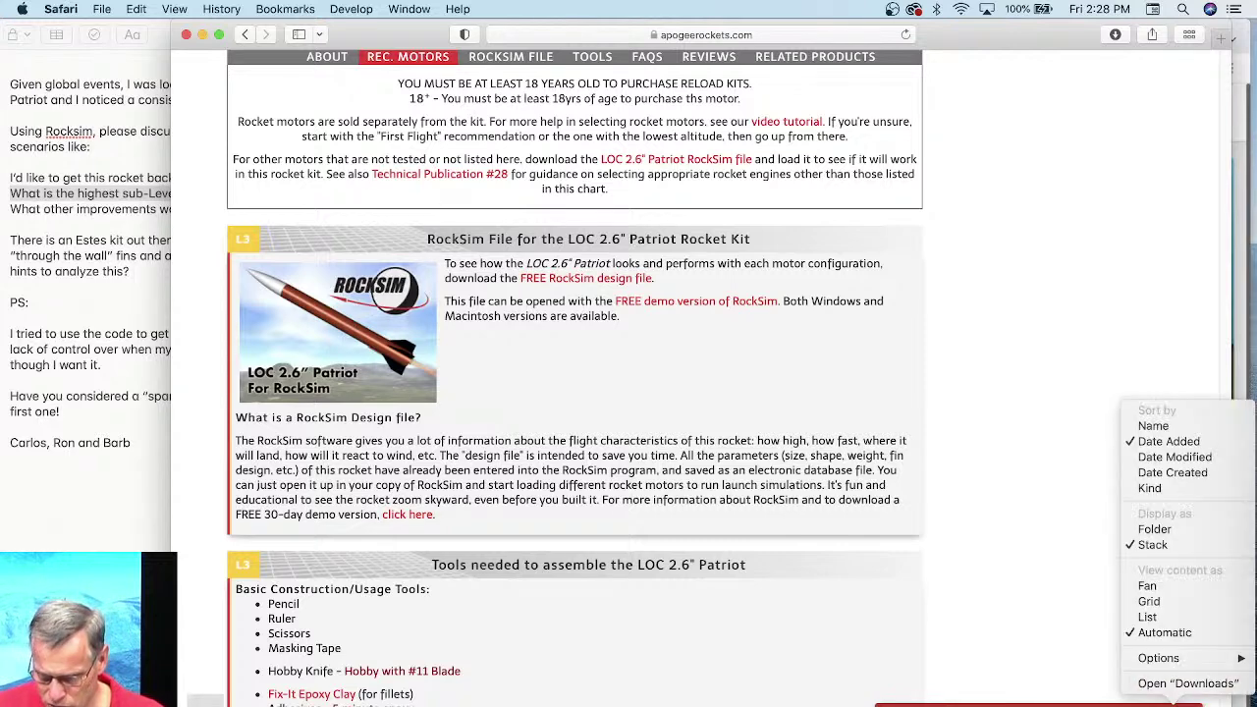
{"action": "left_click", "coordinate": [1183, 683]}
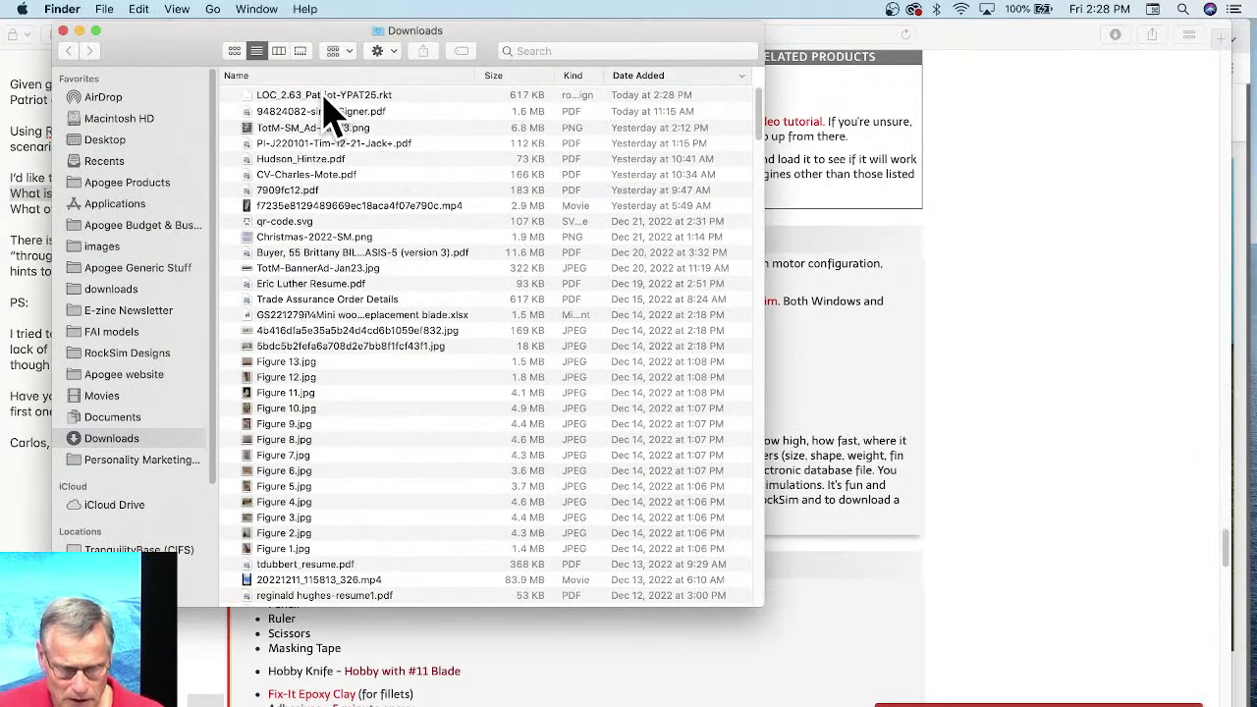
{"action": "left_click", "coordinate": [329, 95]}
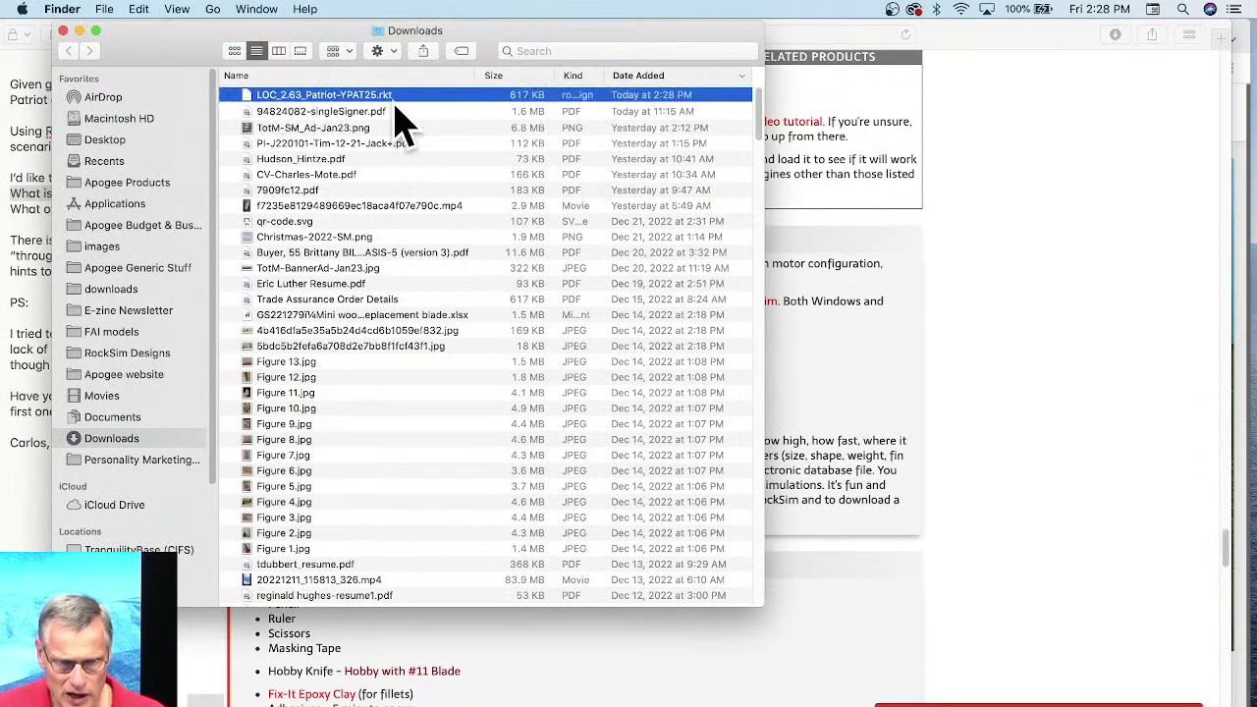
Step: Go back to the Apogee page, then switch to the Launch Visualizer's Rocket Simulation page in Chrome
{"action": "left_click", "coordinate": [955, 76]}
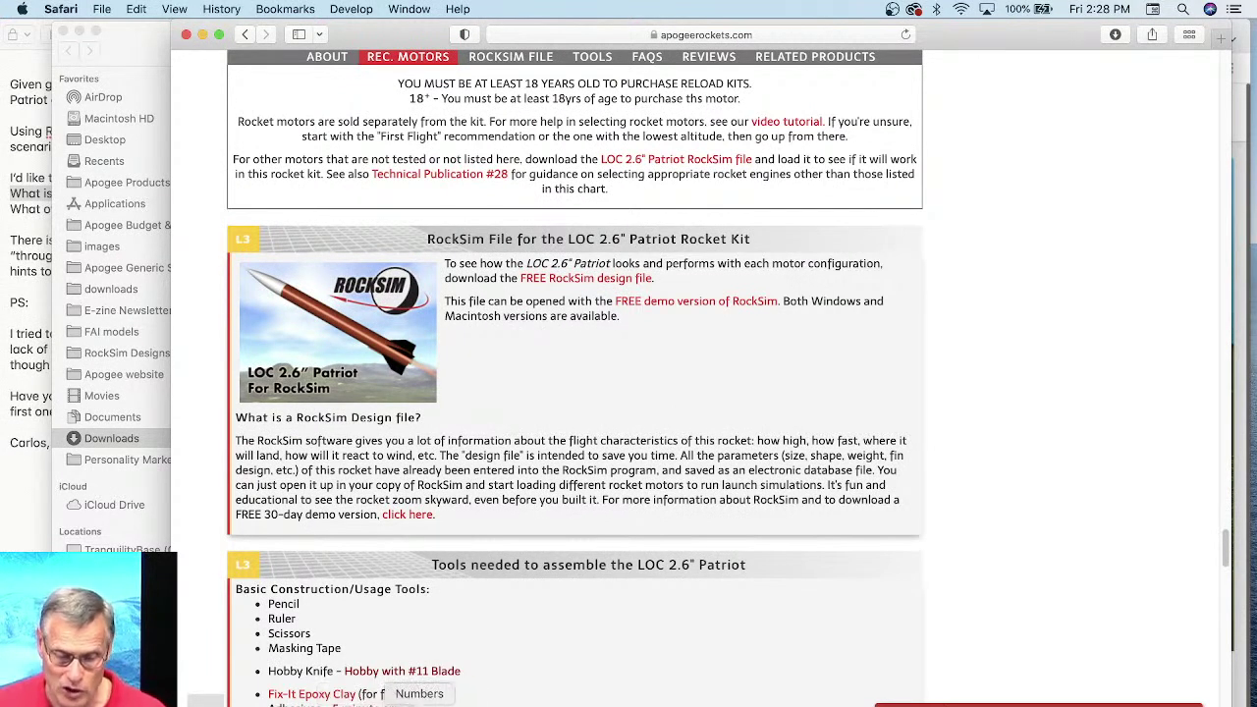
{"action": "left_click", "coordinate": [474, 701]}
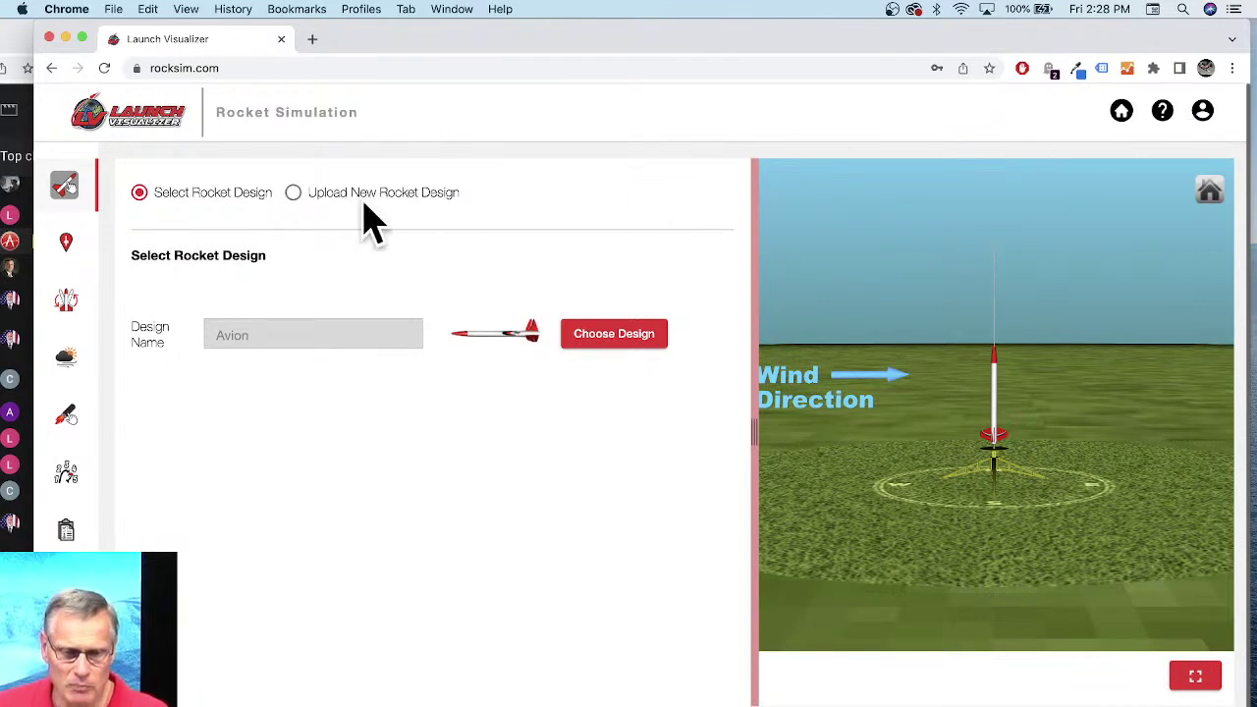
Step: Start a new rocket design upload using LOC_2.63_Patriot-YPAT25.rkt from Downloads, sorted by date modified
{"action": "left_click", "coordinate": [293, 193]}
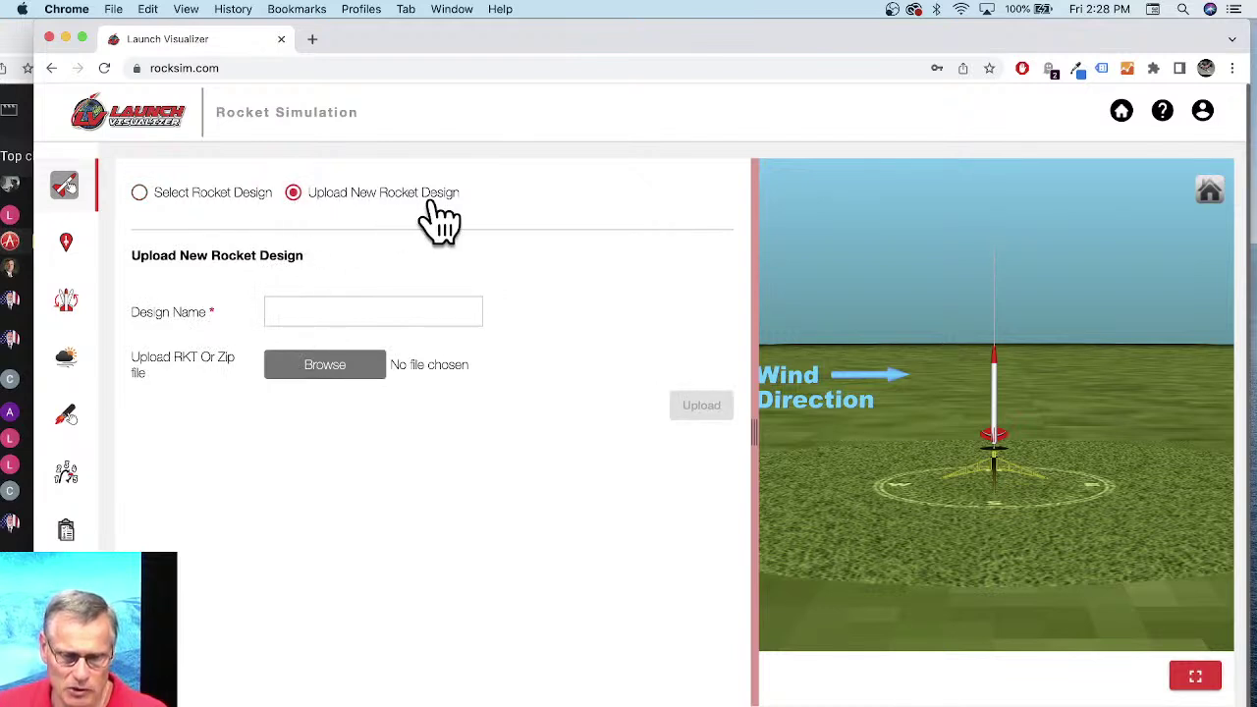
{"action": "left_click", "coordinate": [332, 373]}
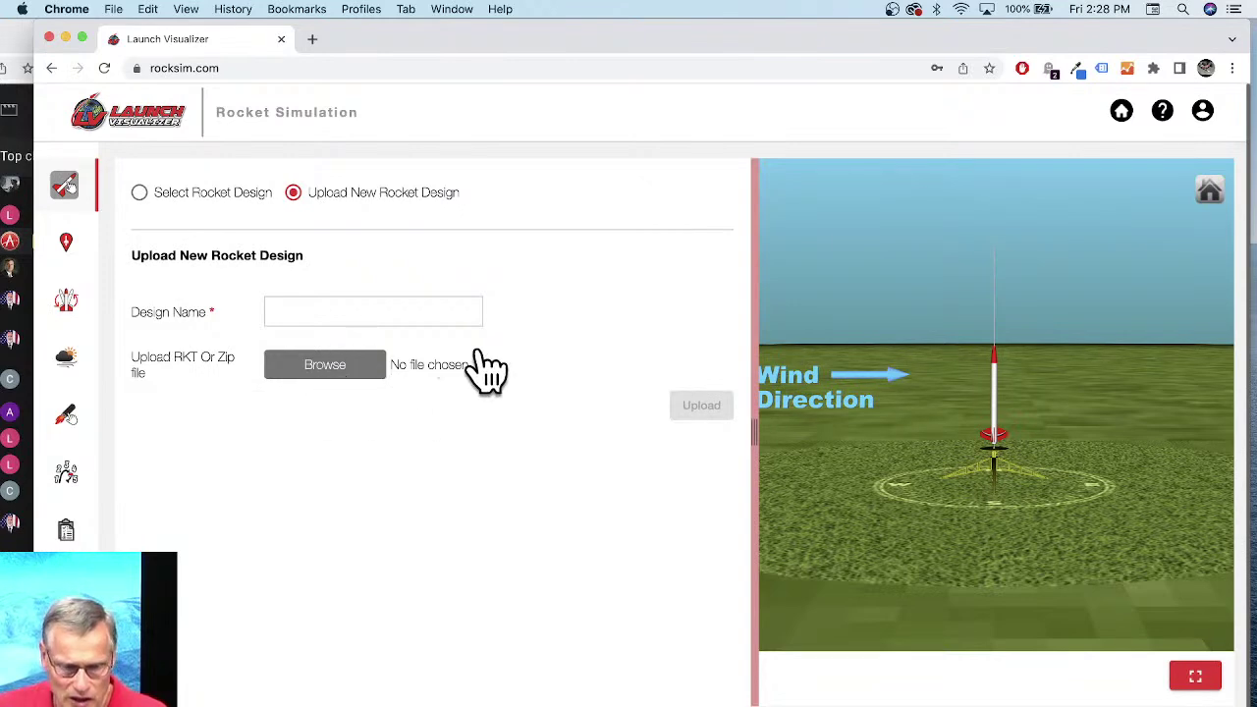
{"action": "left_click", "coordinate": [331, 373]}
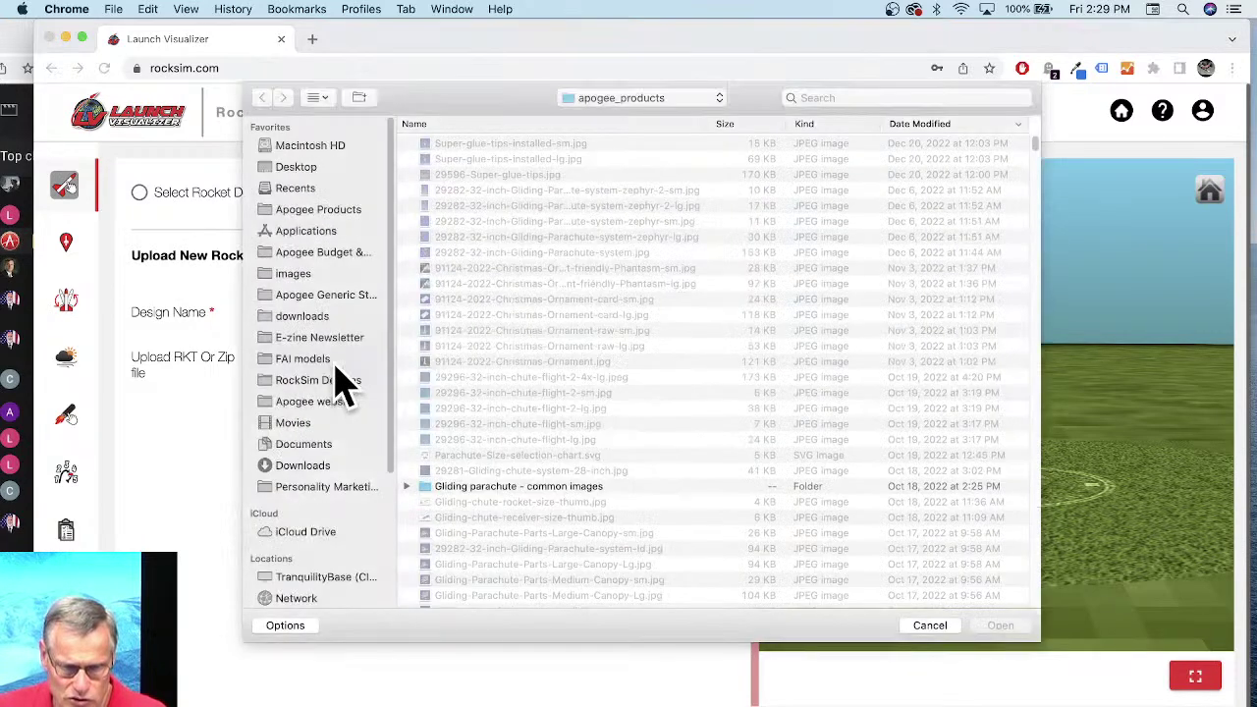
{"action": "left_click", "coordinate": [297, 466]}
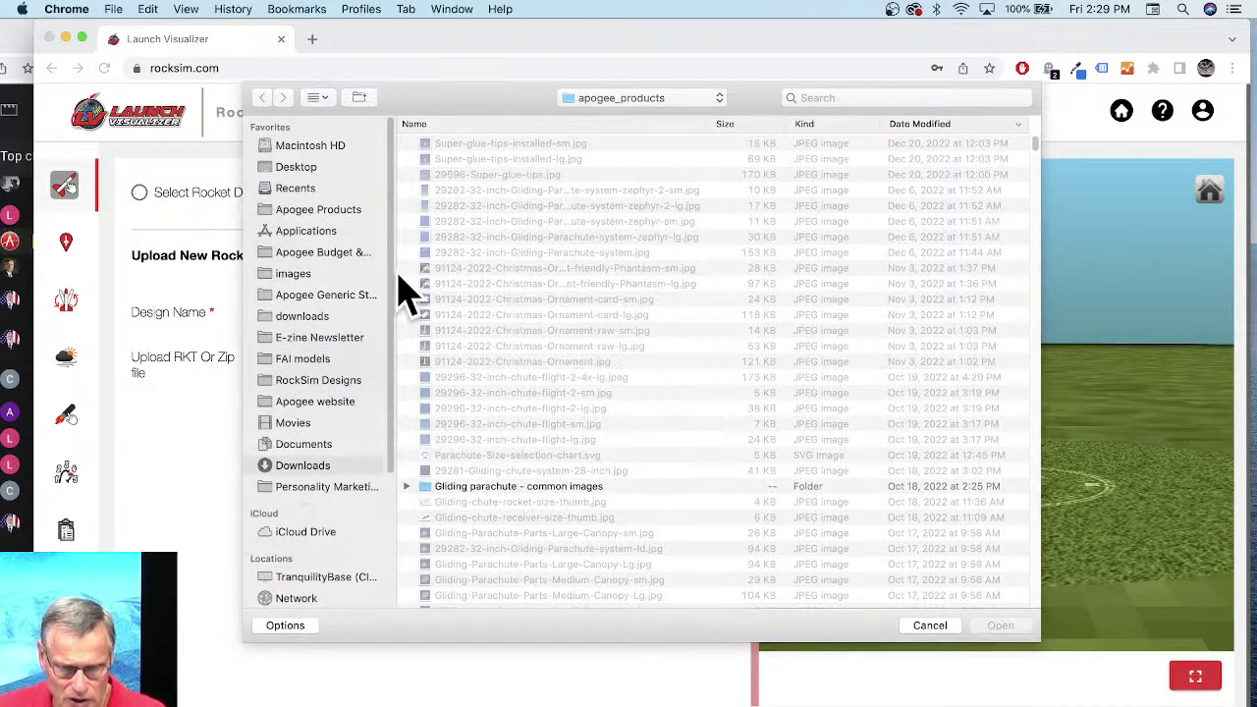
{"action": "left_click", "coordinate": [920, 125]}
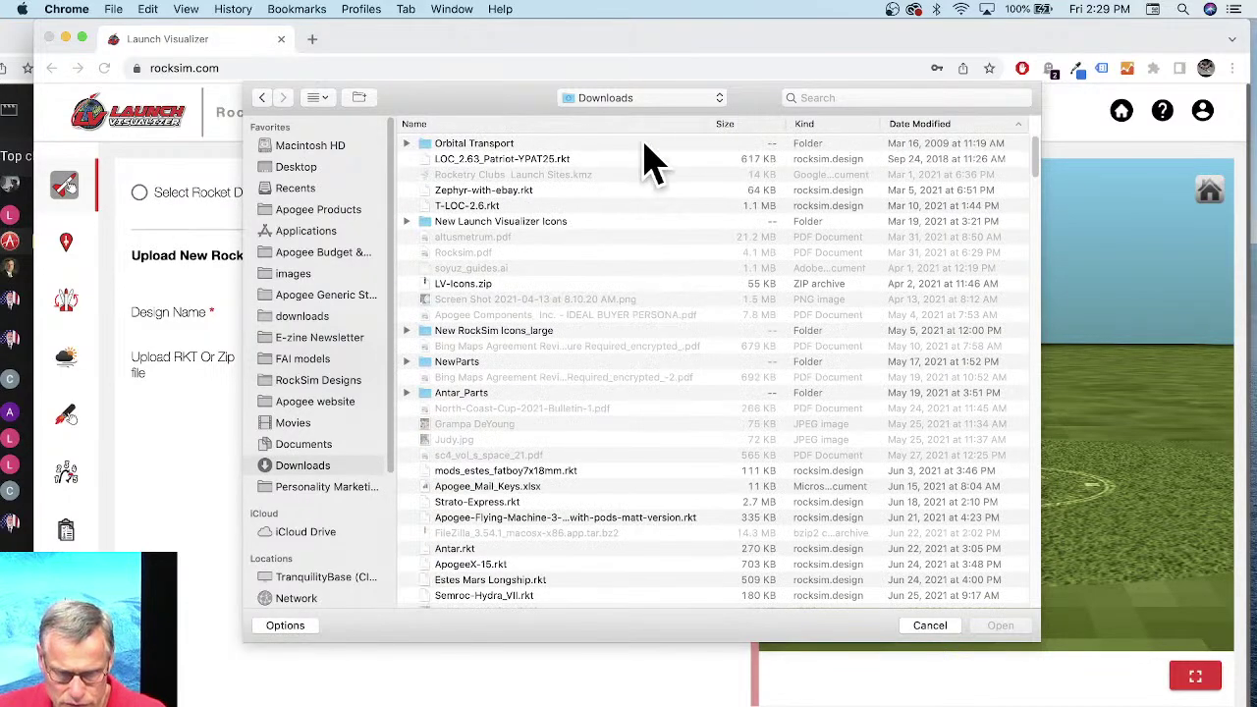
{"action": "left_click", "coordinate": [454, 160]}
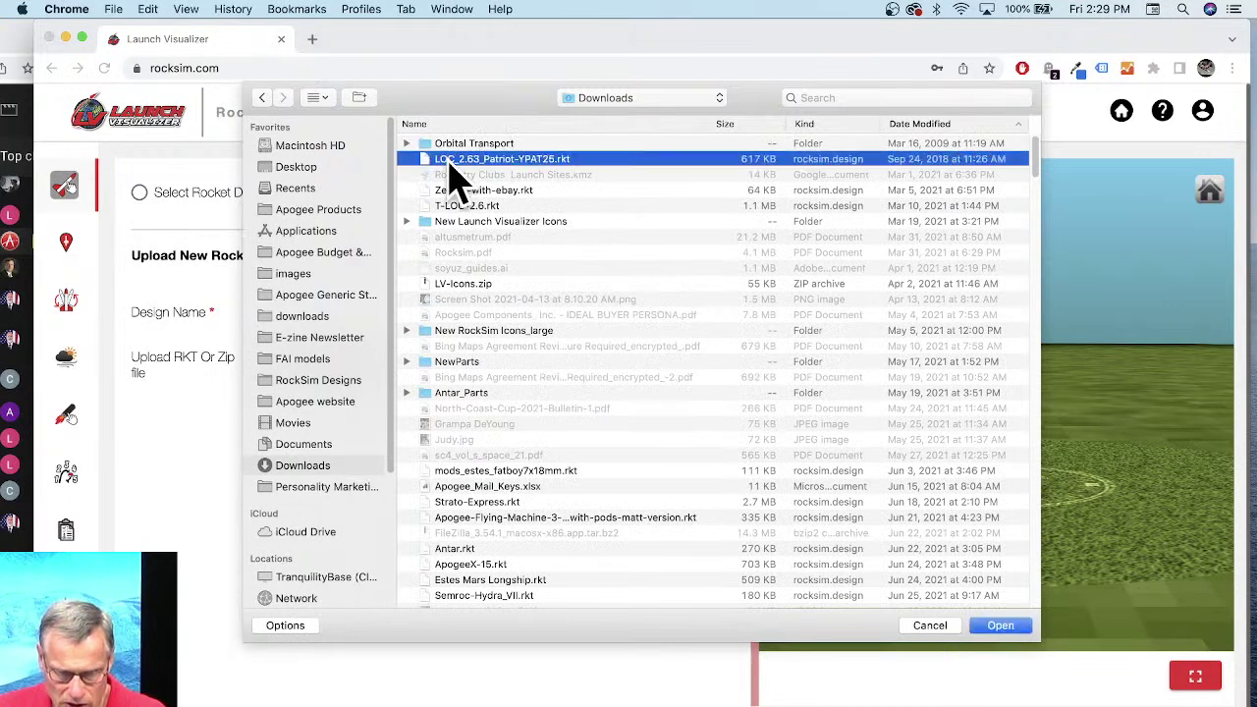
{"action": "left_click", "coordinate": [1000, 626]}
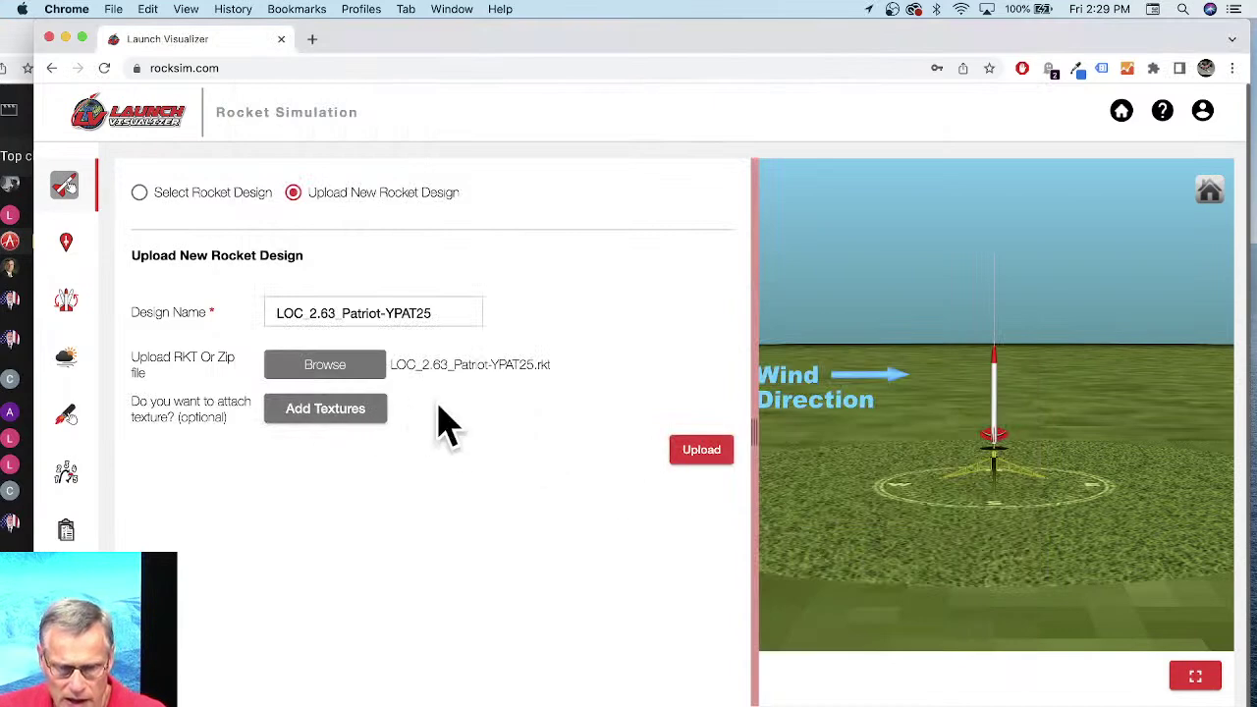
Step: Attempt the Patriot upload, dismiss the error, and launch RockSim Pro keeping existing database entries
{"action": "left_click", "coordinate": [699, 452]}
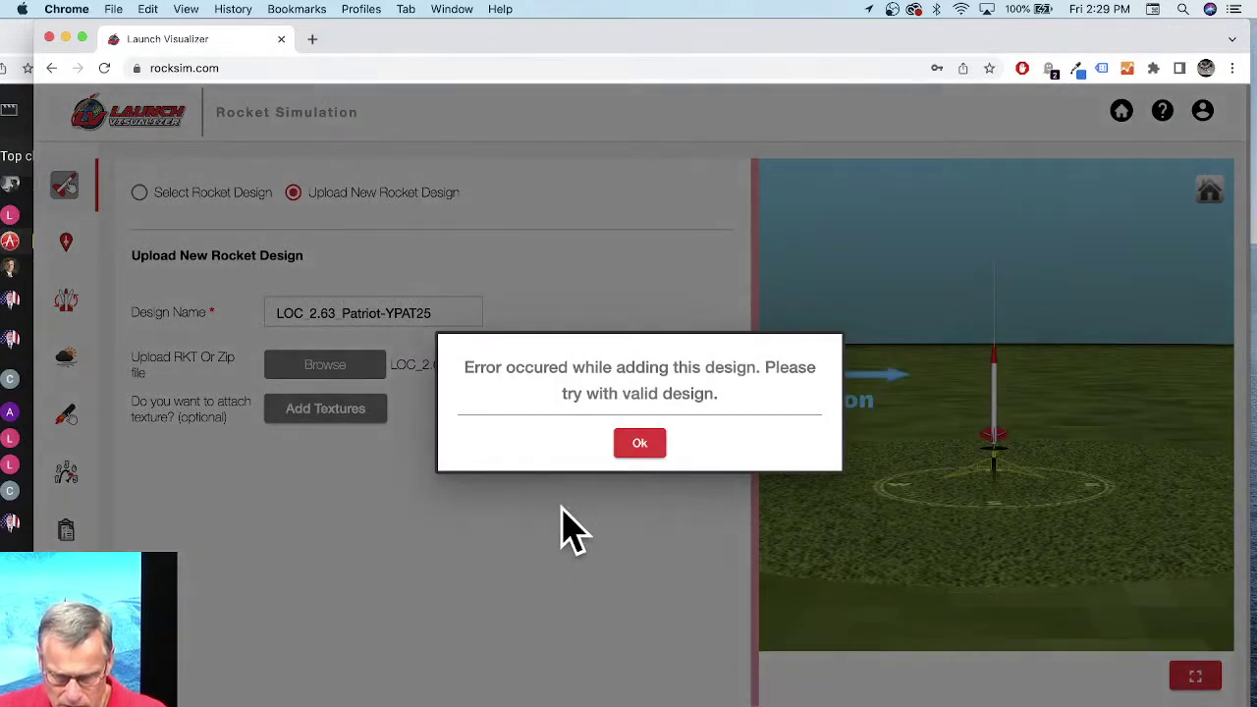
{"action": "left_click", "coordinate": [640, 444]}
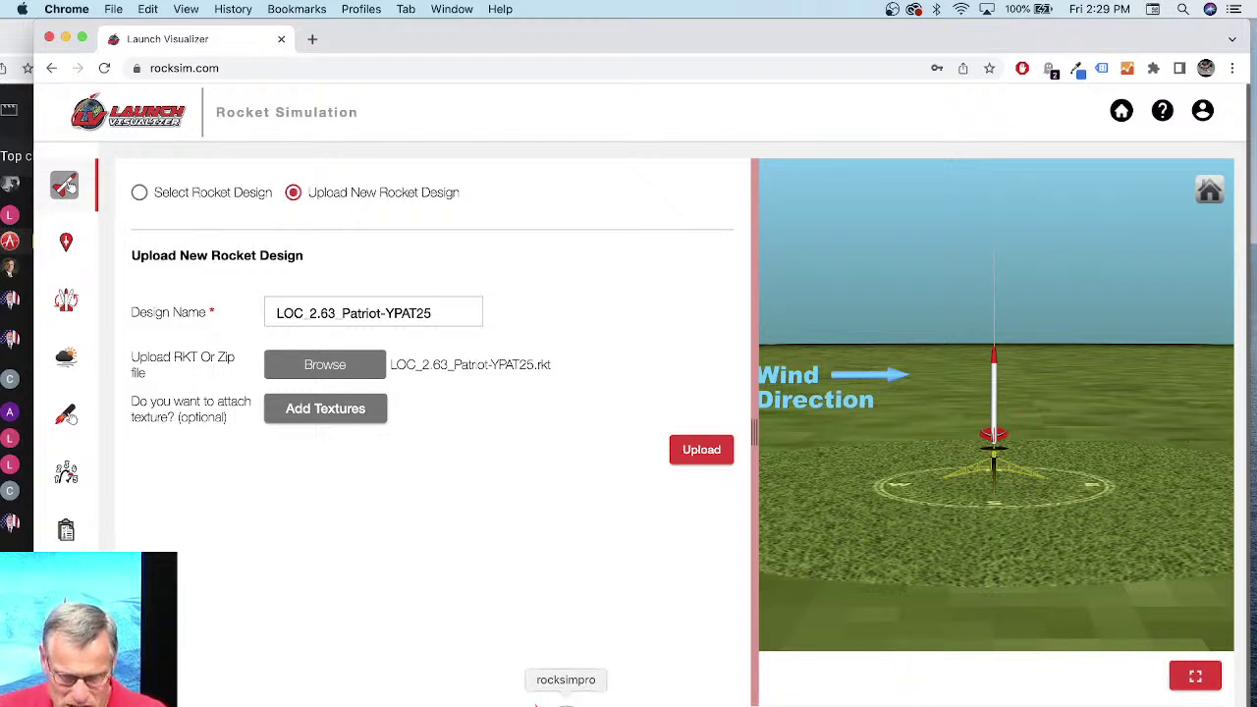
{"action": "left_click", "coordinate": [565, 702]}
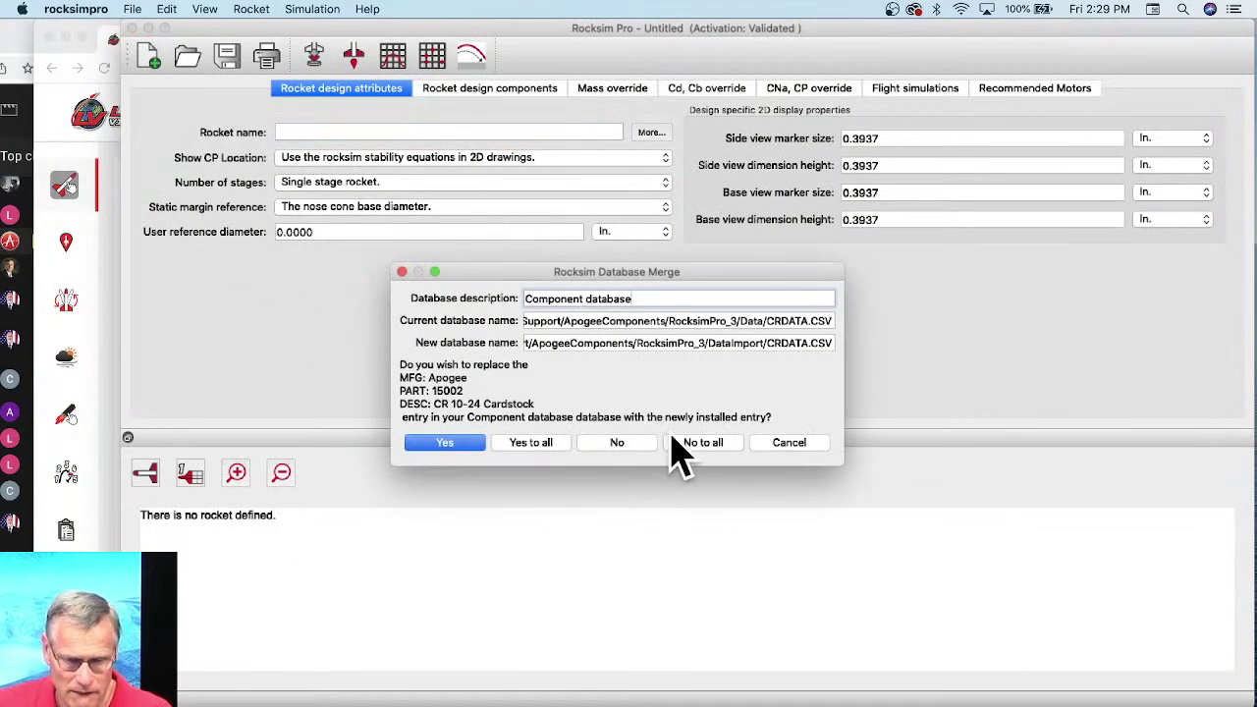
{"action": "left_click", "coordinate": [703, 443]}
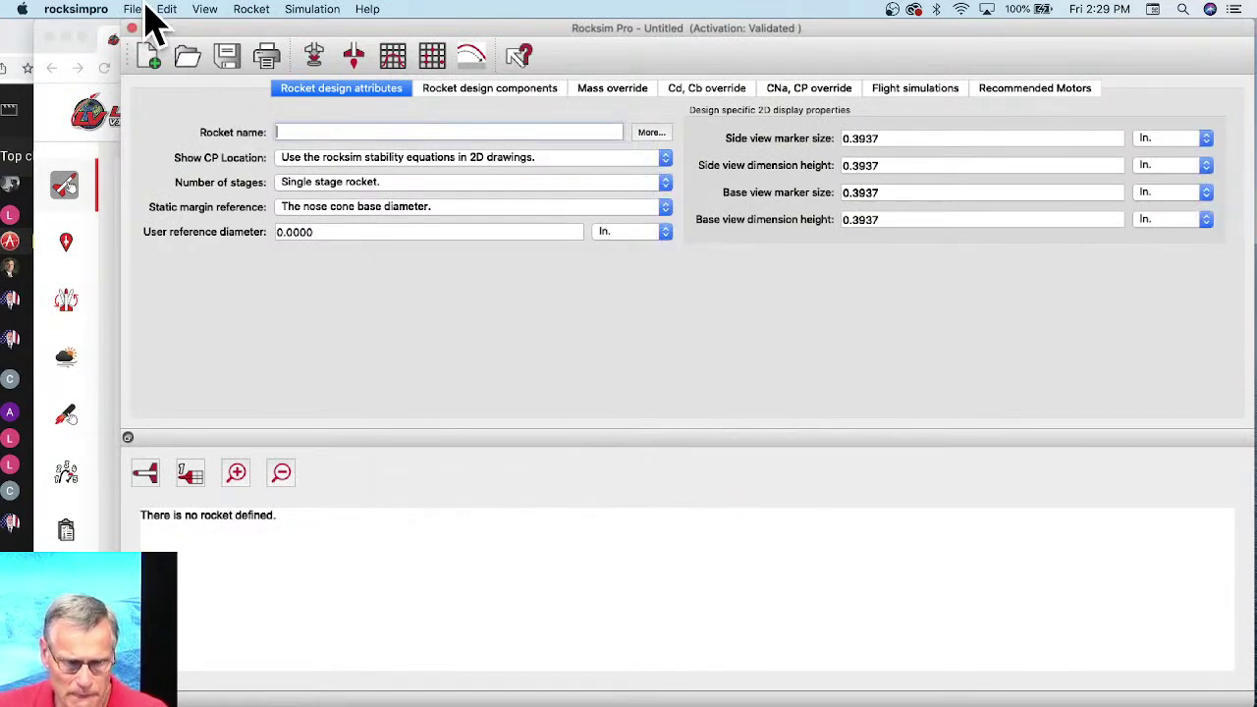
Step: Rearrange the Launch Visualizer and YouTube Studio browser windows, then return to RockSim Pro
{"action": "left_click_drag", "start_coordinate": [193, 31], "coordinate": [177, 31]}
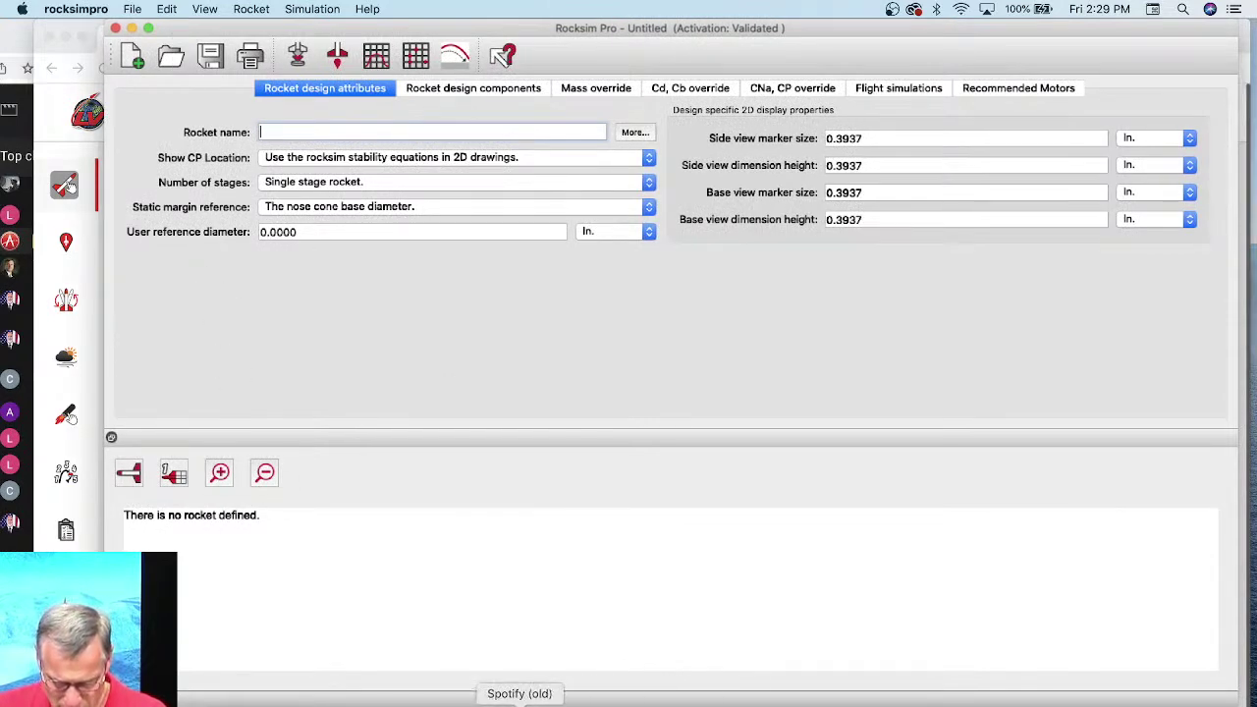
{"action": "left_click", "coordinate": [464, 703]}
{"action": "key", "text": "ctrl+Down"}
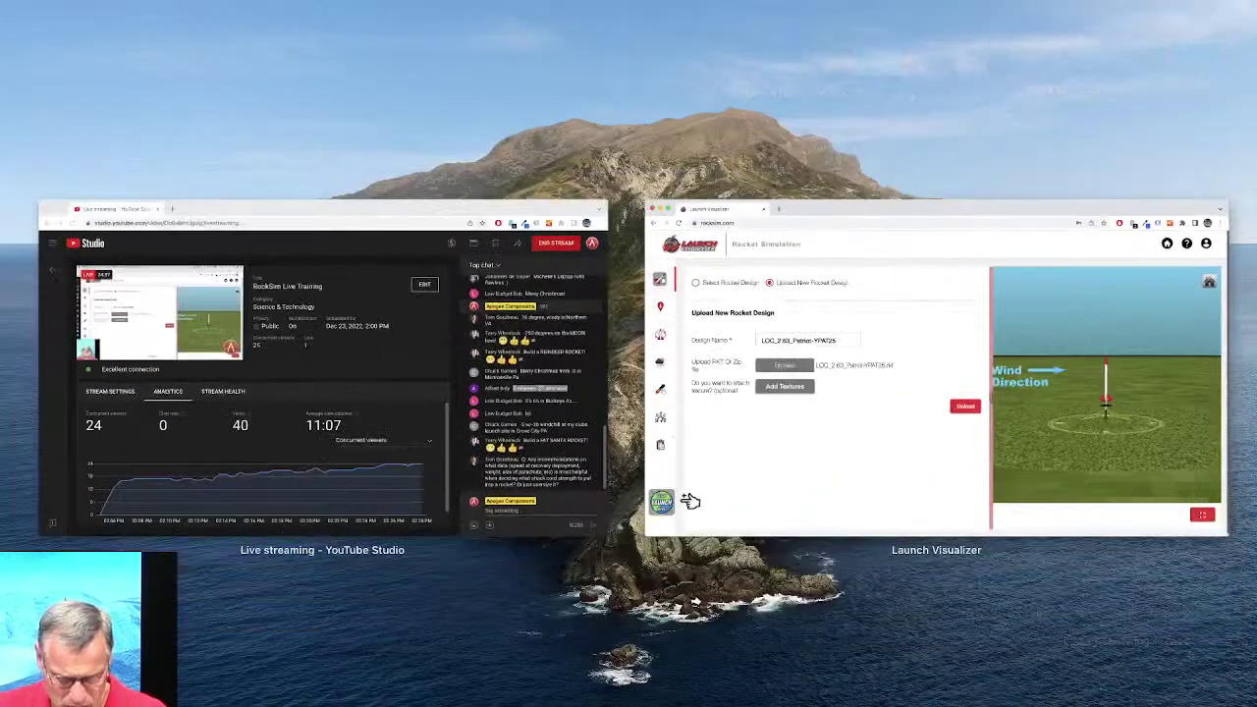
{"action": "left_click", "coordinate": [334, 418]}
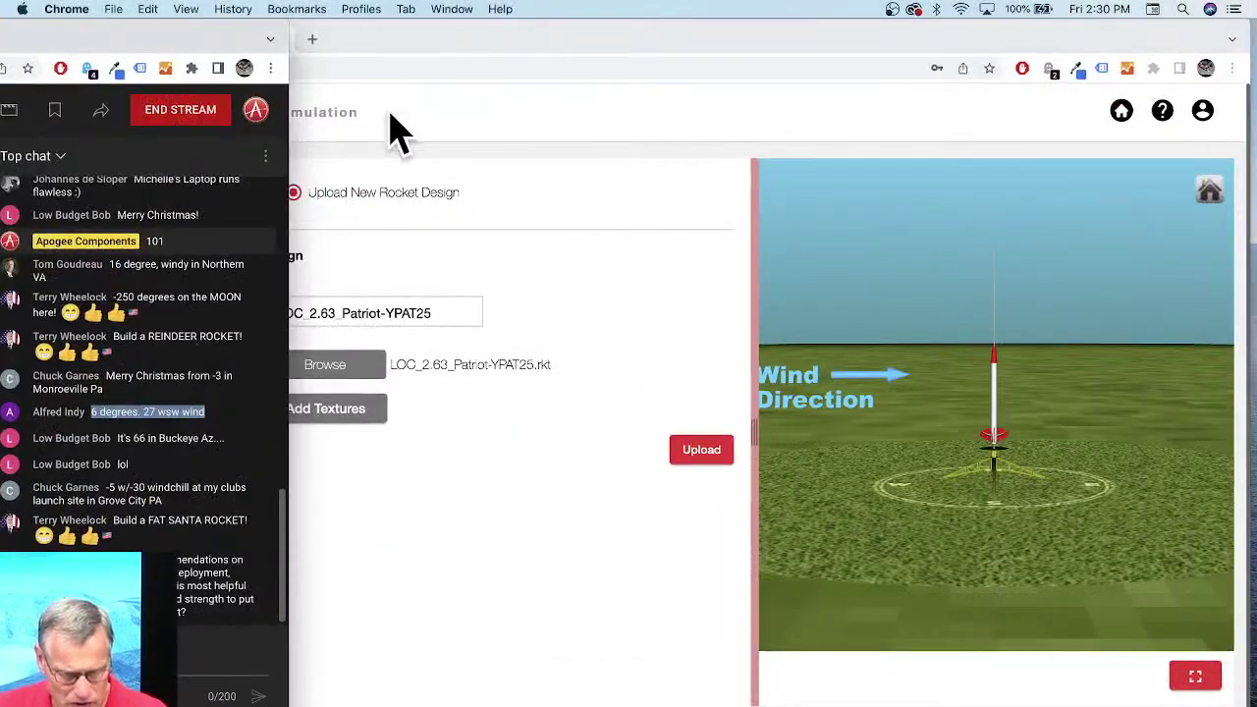
{"action": "left_click_drag", "start_coordinate": [128, 44], "coordinate": [1245, 41]}
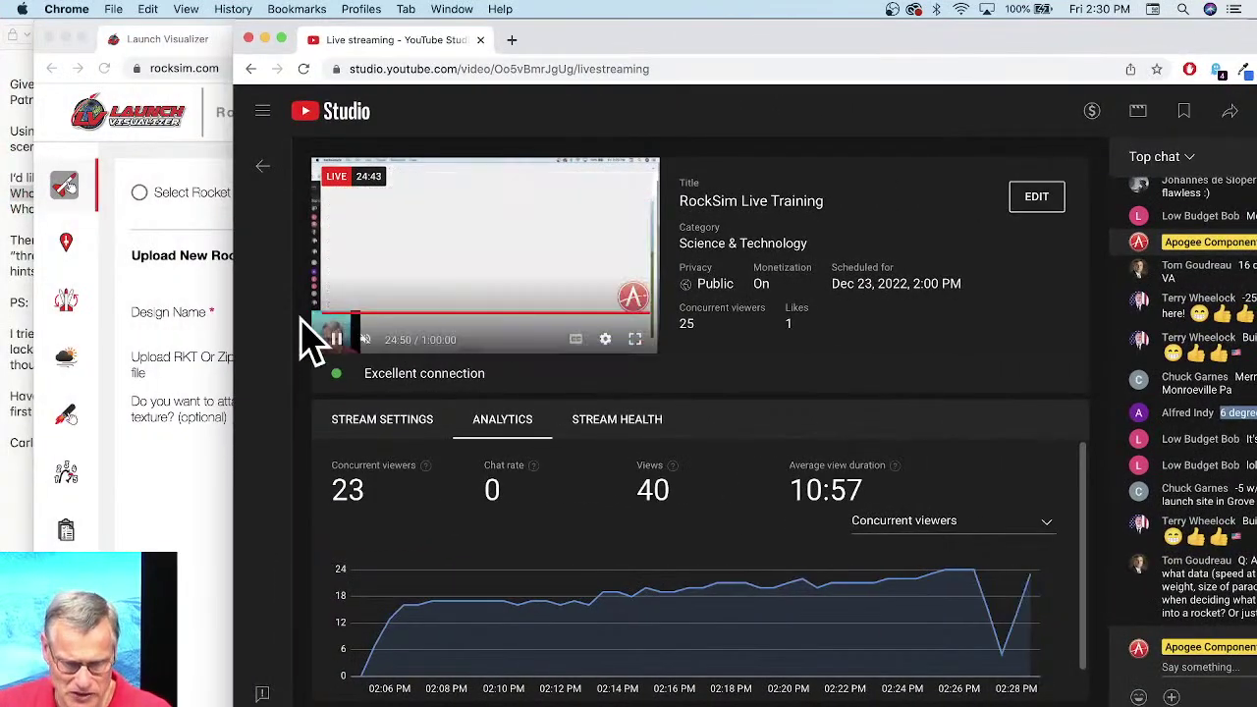
{"action": "left_click", "coordinate": [167, 536]}
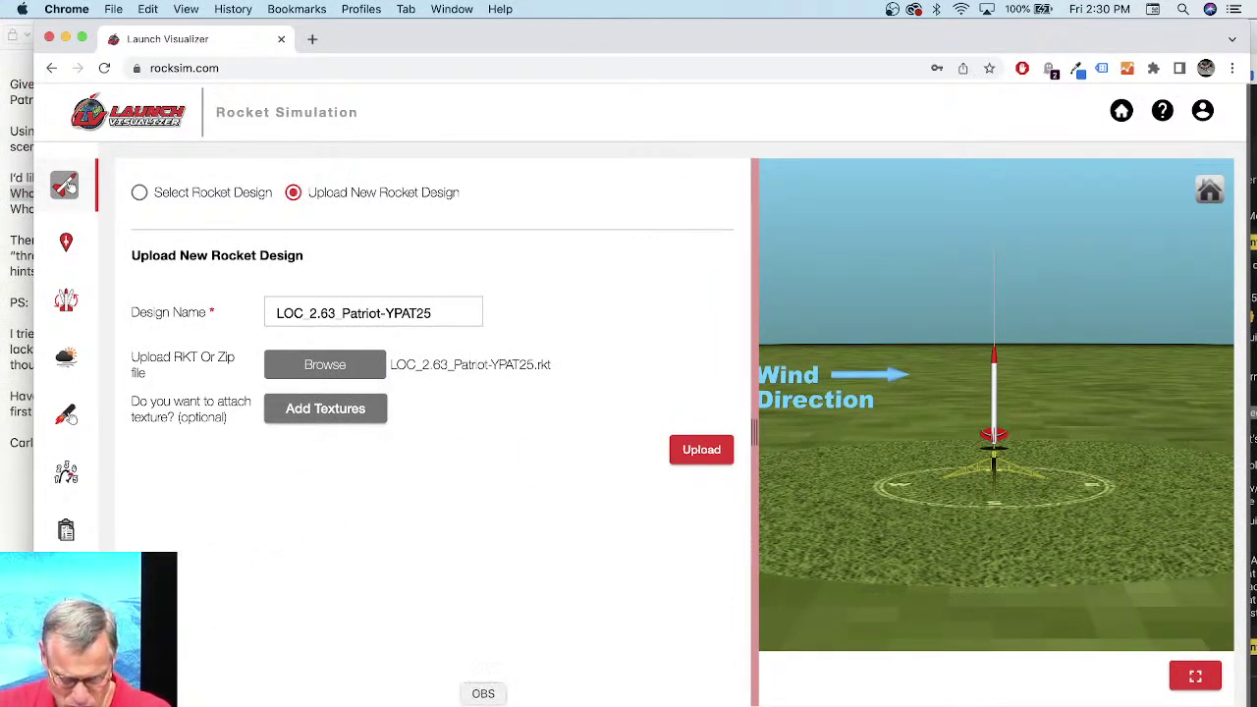
{"action": "left_click", "coordinate": [565, 696]}
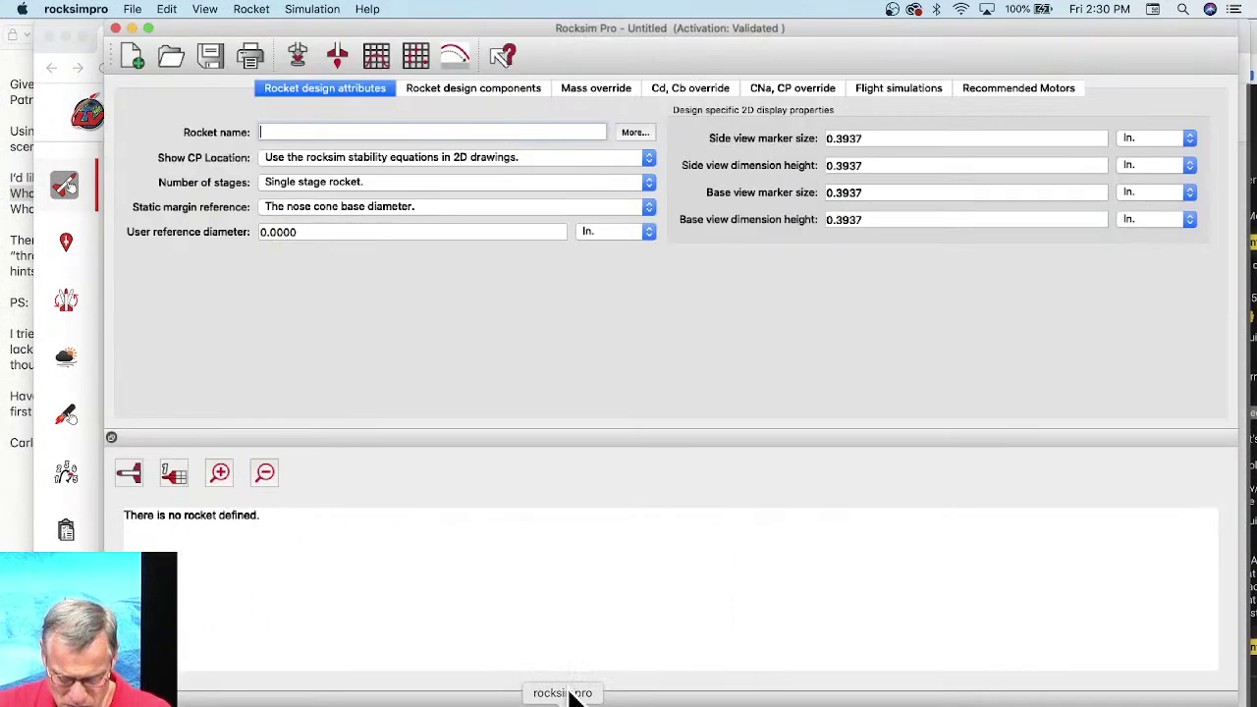
{"action": "left_click", "coordinate": [157, 62]}
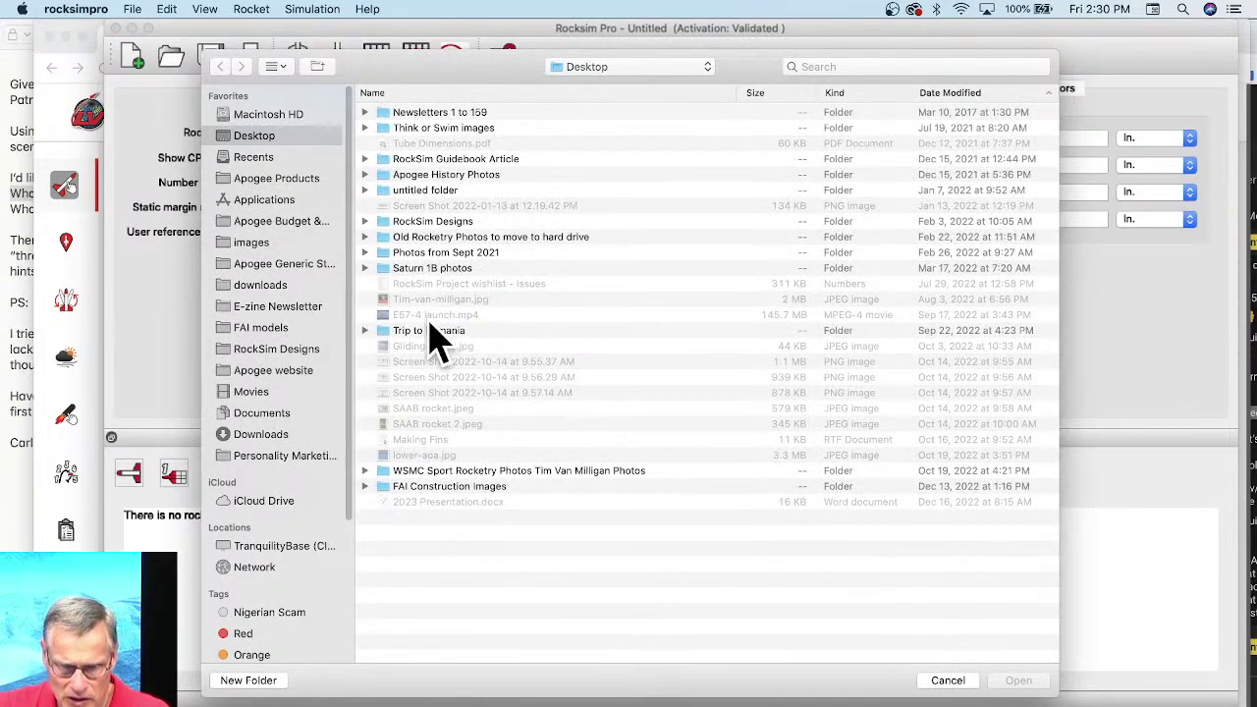
Step: Open LOC_2.63_Patriot-YPAT25.rkt from the Downloads folder
{"action": "left_click", "coordinate": [258, 442]}
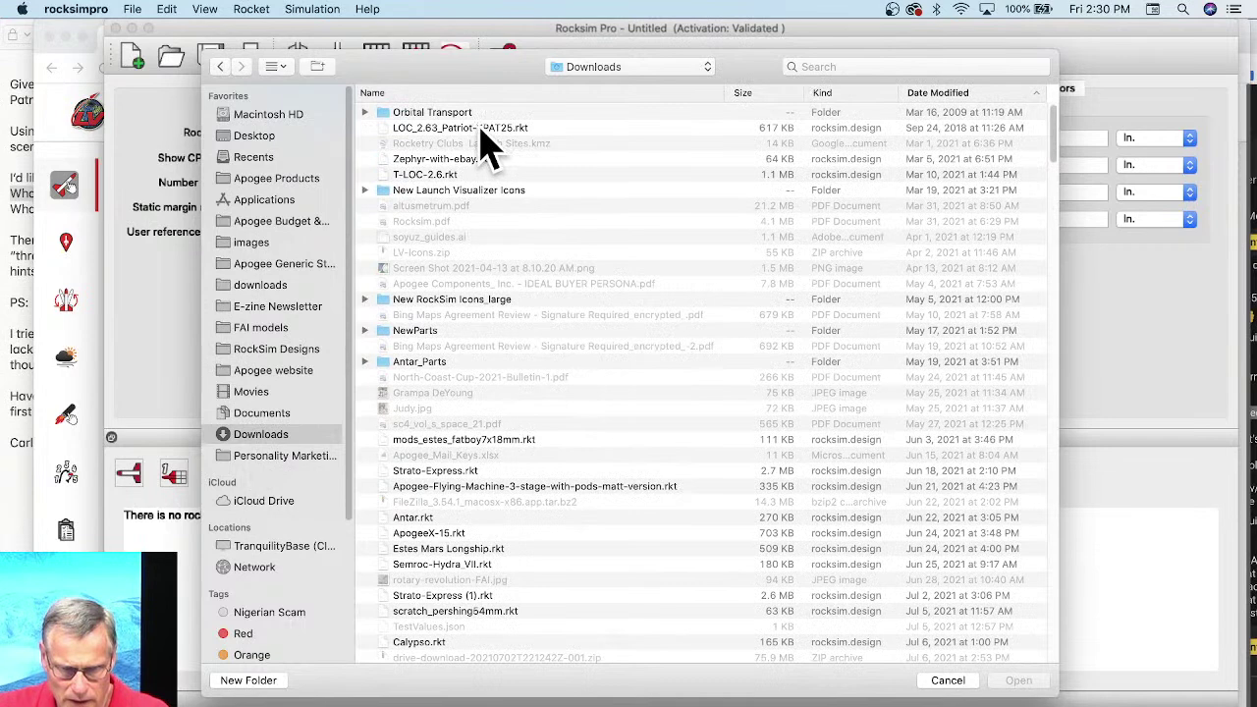
{"action": "left_click", "coordinate": [480, 129]}
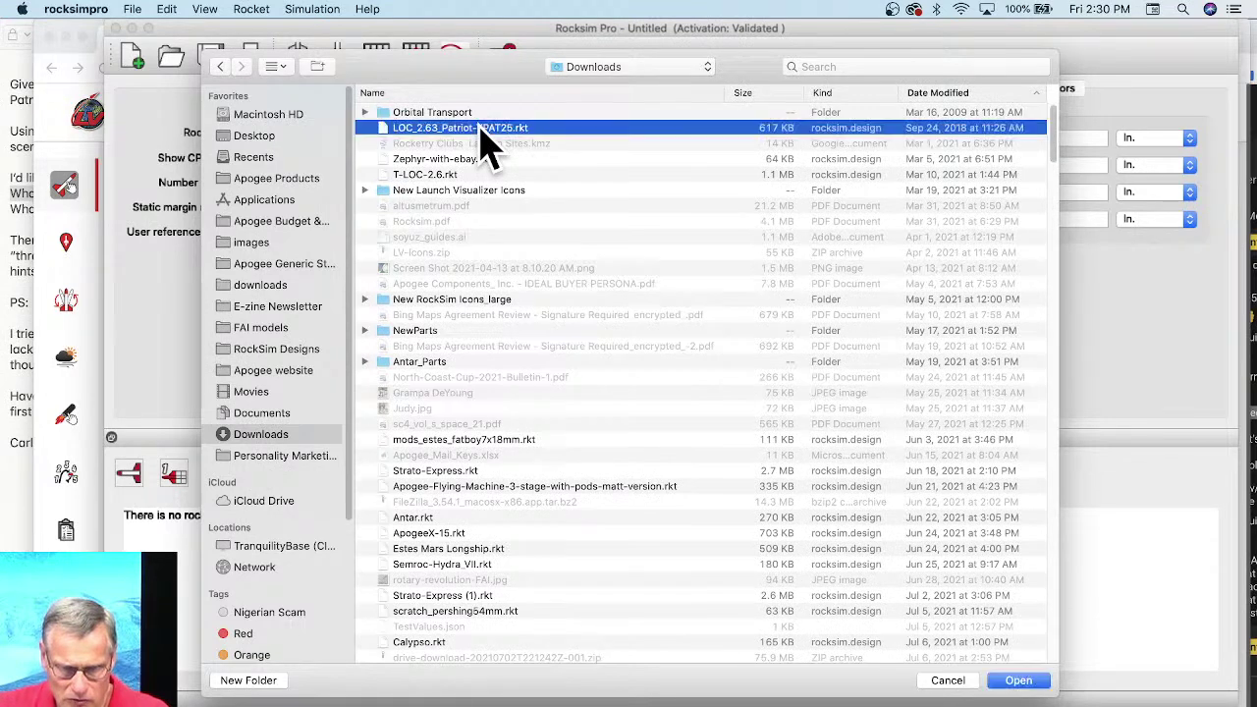
{"action": "left_click", "coordinate": [1018, 681]}
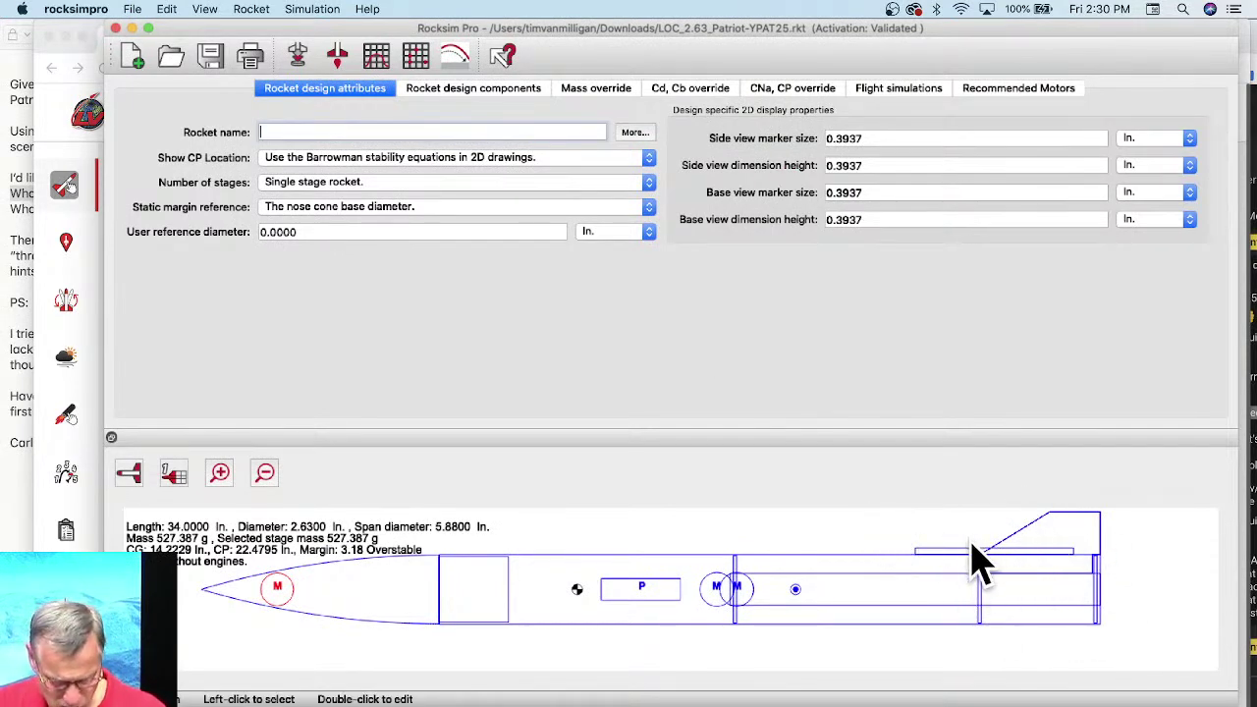
Step: Switch the rocket view to 3D and orbit the Patriot model to inspect nose and fins
{"action": "left_click", "coordinate": [128, 473]}
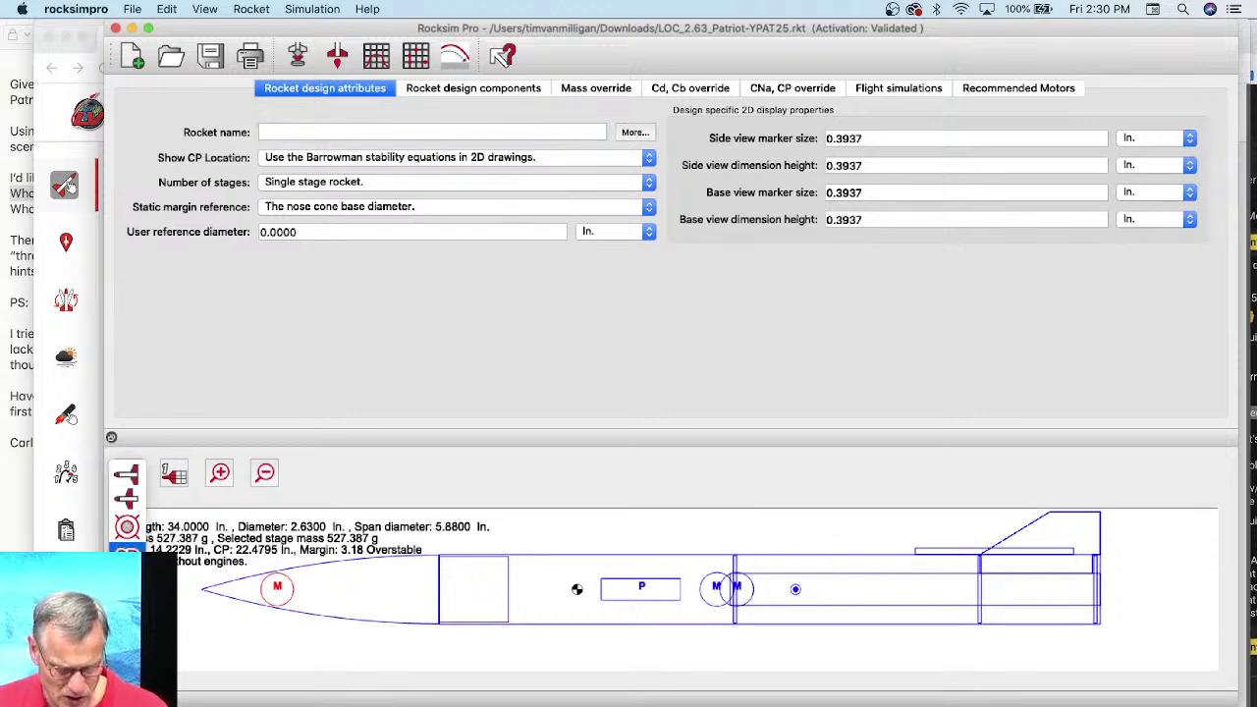
{"action": "left_click", "coordinate": [126, 527]}
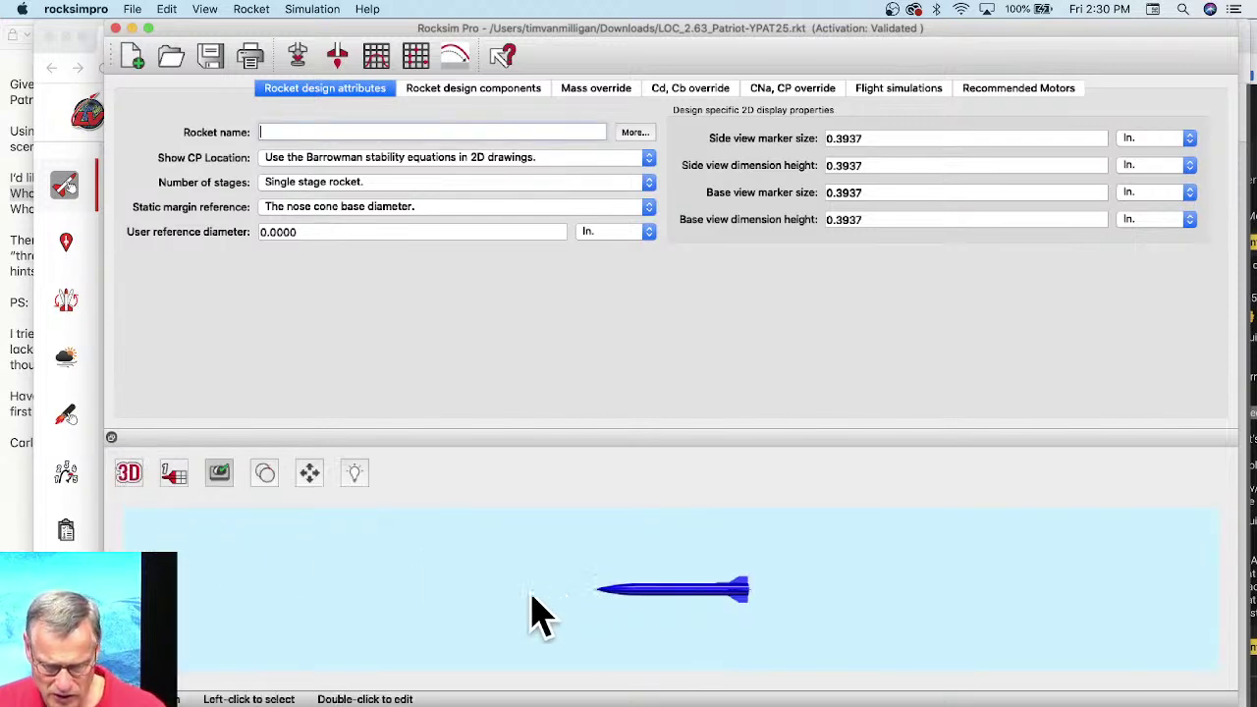
{"action": "left_click_drag", "start_coordinate": [533, 612], "coordinate": [973, 619]}
{"action": "left_click", "coordinate": [804, 598]}
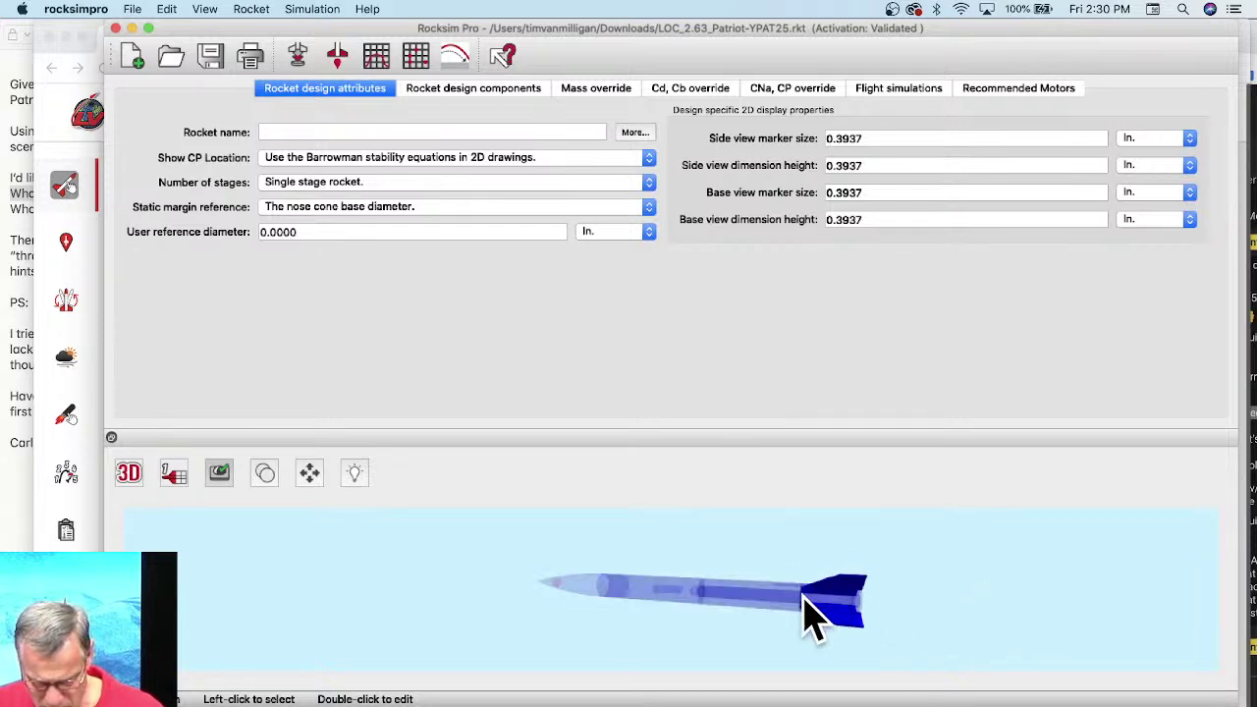
{"action": "scroll", "coordinate": [864, 580], "scroll_direction": "up", "scroll_amount": 10}
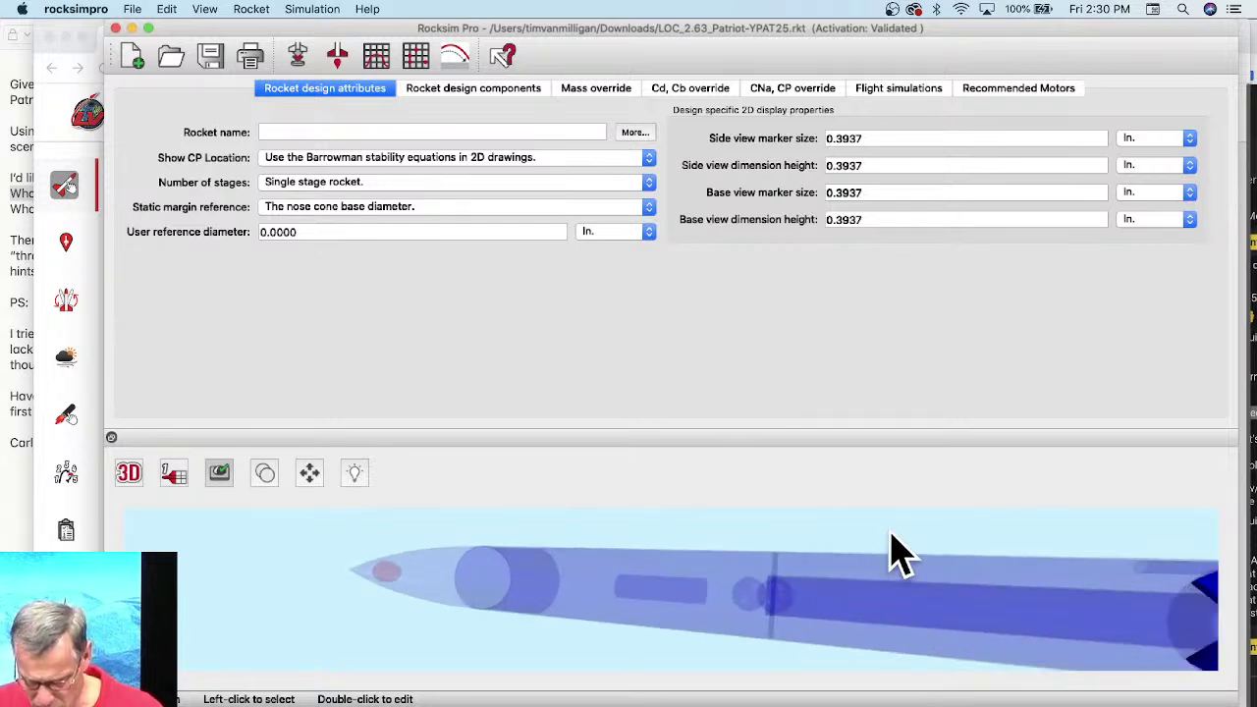
{"action": "left_click", "coordinate": [933, 588]}
{"action": "scroll", "coordinate": [962, 628], "scroll_direction": "up", "scroll_amount": 2}
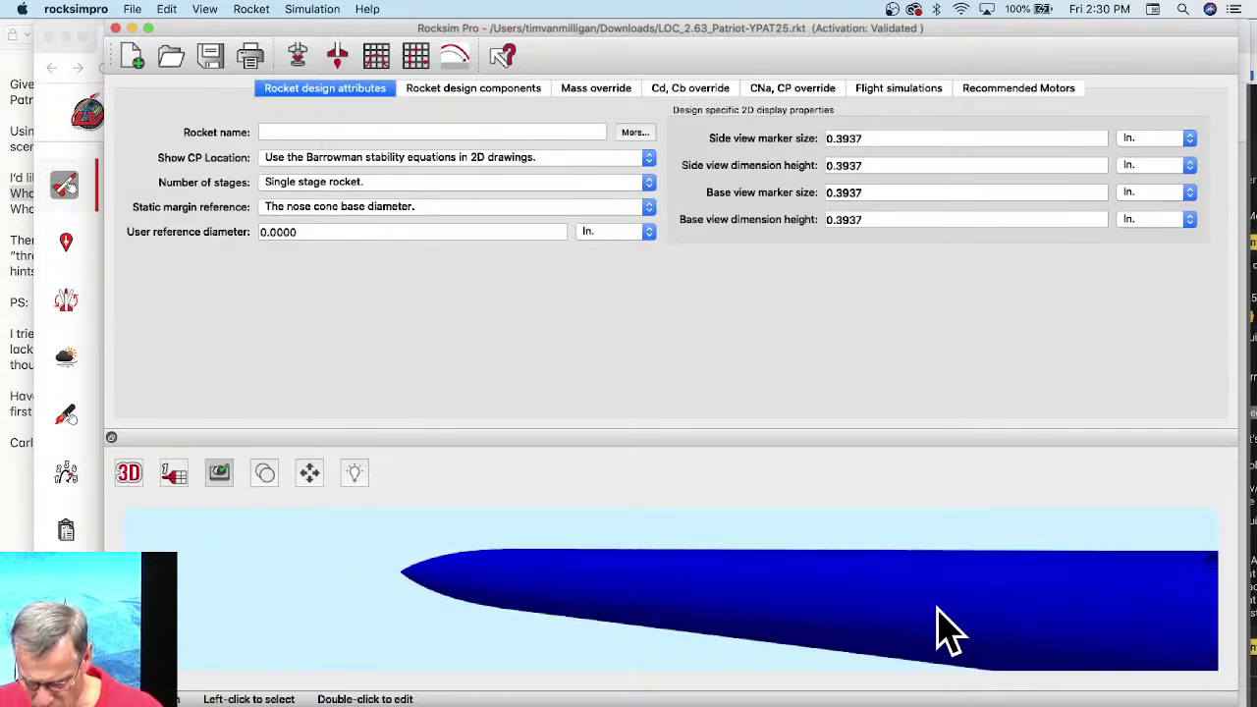
{"action": "left_click_drag", "start_coordinate": [938, 629], "coordinate": [701, 618]}
{"action": "left_click_drag", "start_coordinate": [1074, 575], "coordinate": [726, 590]}
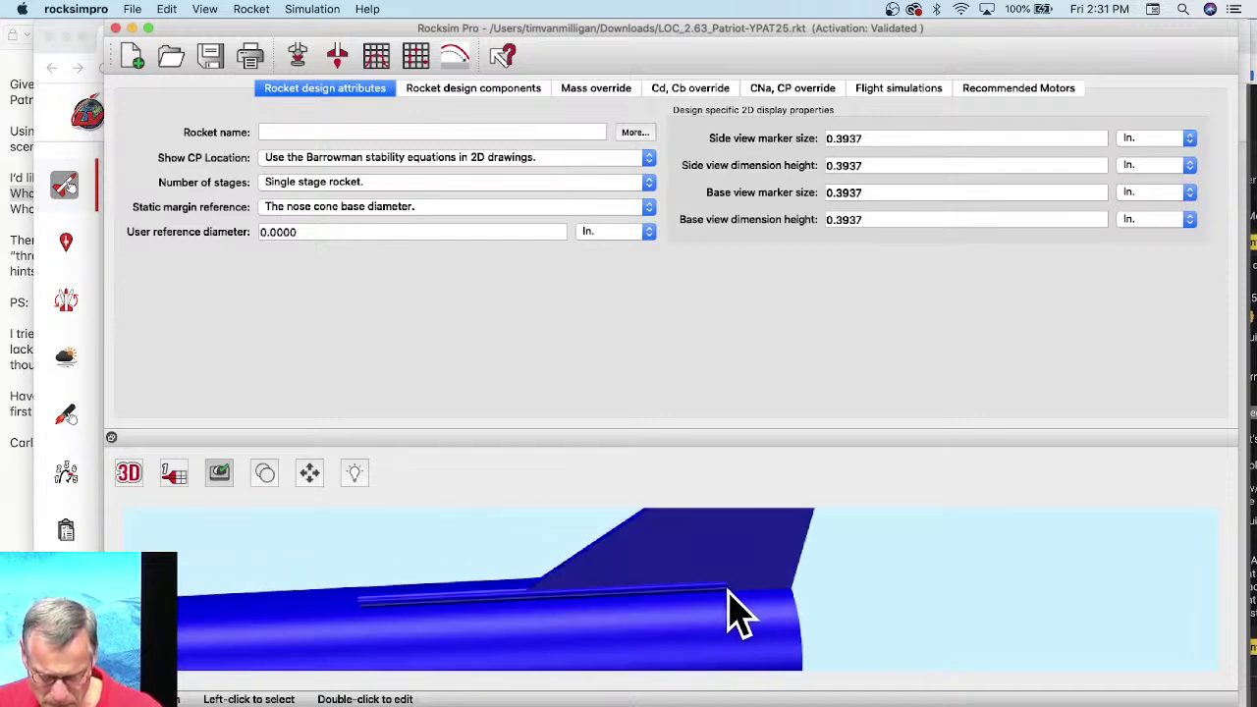
{"action": "left_click_drag", "start_coordinate": [423, 600], "coordinate": [559, 595]}
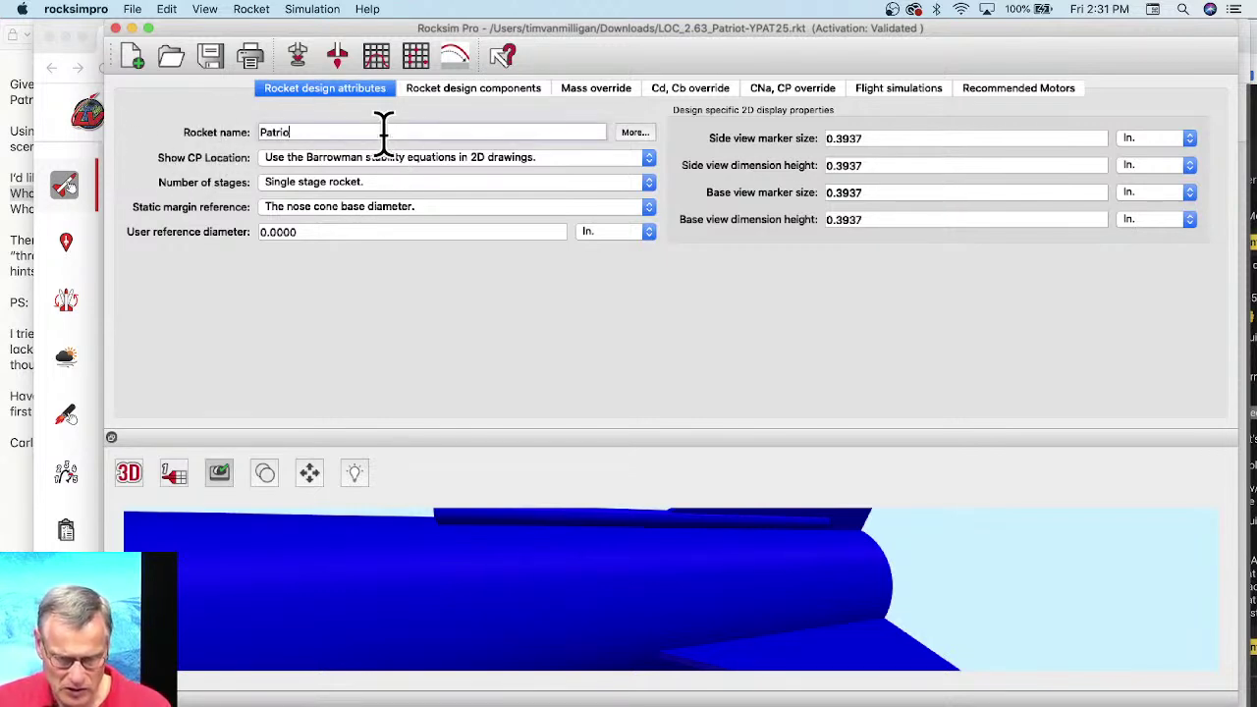
Step: Name the rocket Patriot, base CP on the RockSim stability equations, and return to 2D
{"action": "left_click", "coordinate": [319, 132]}
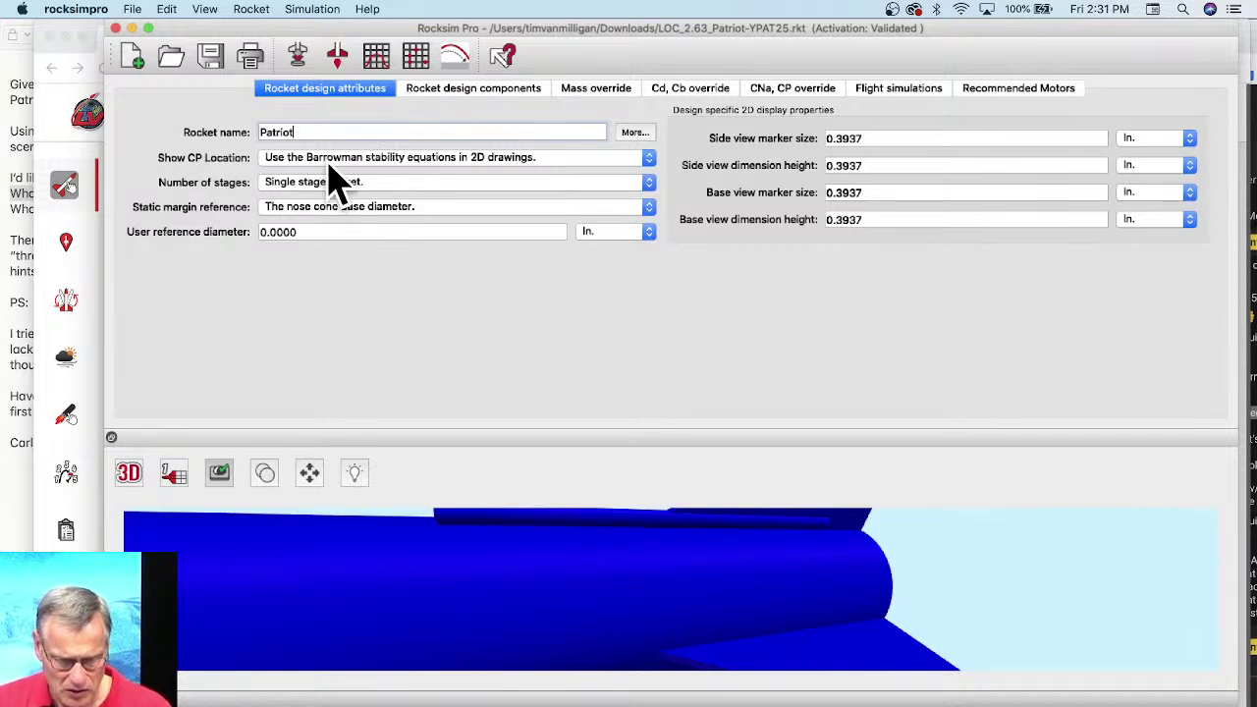
{"action": "left_click", "coordinate": [330, 159]}
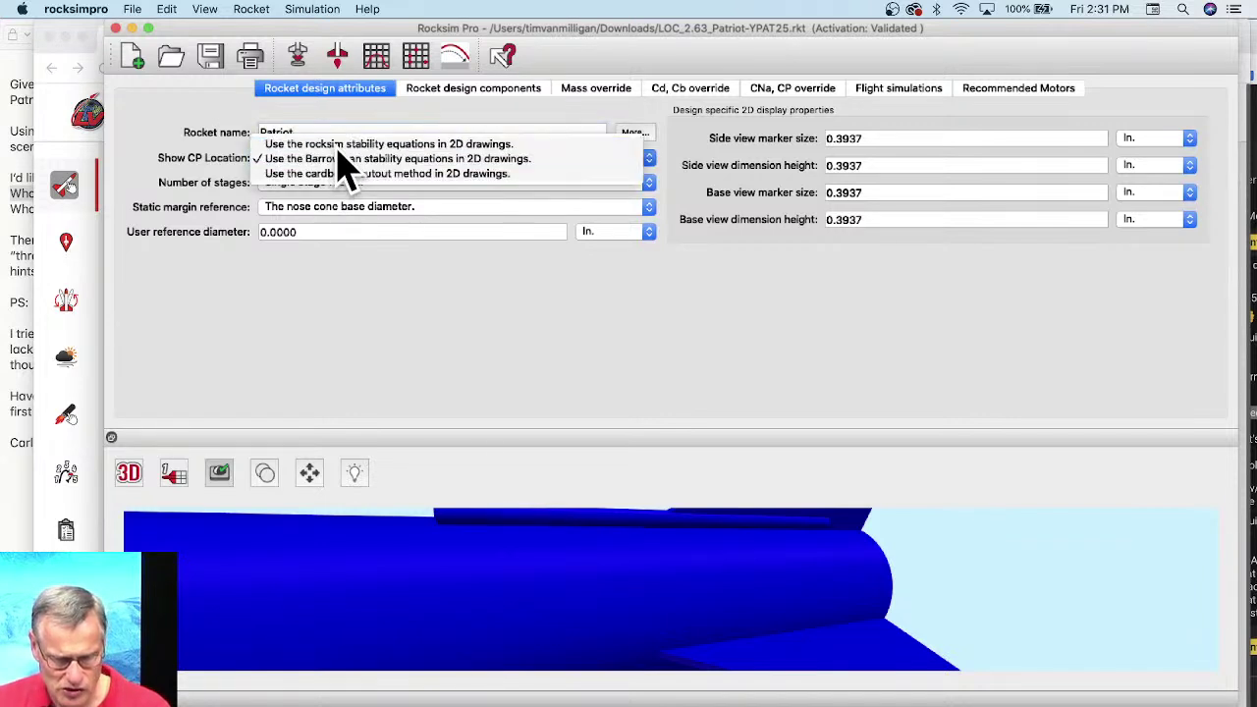
{"action": "left_click", "coordinate": [334, 145]}
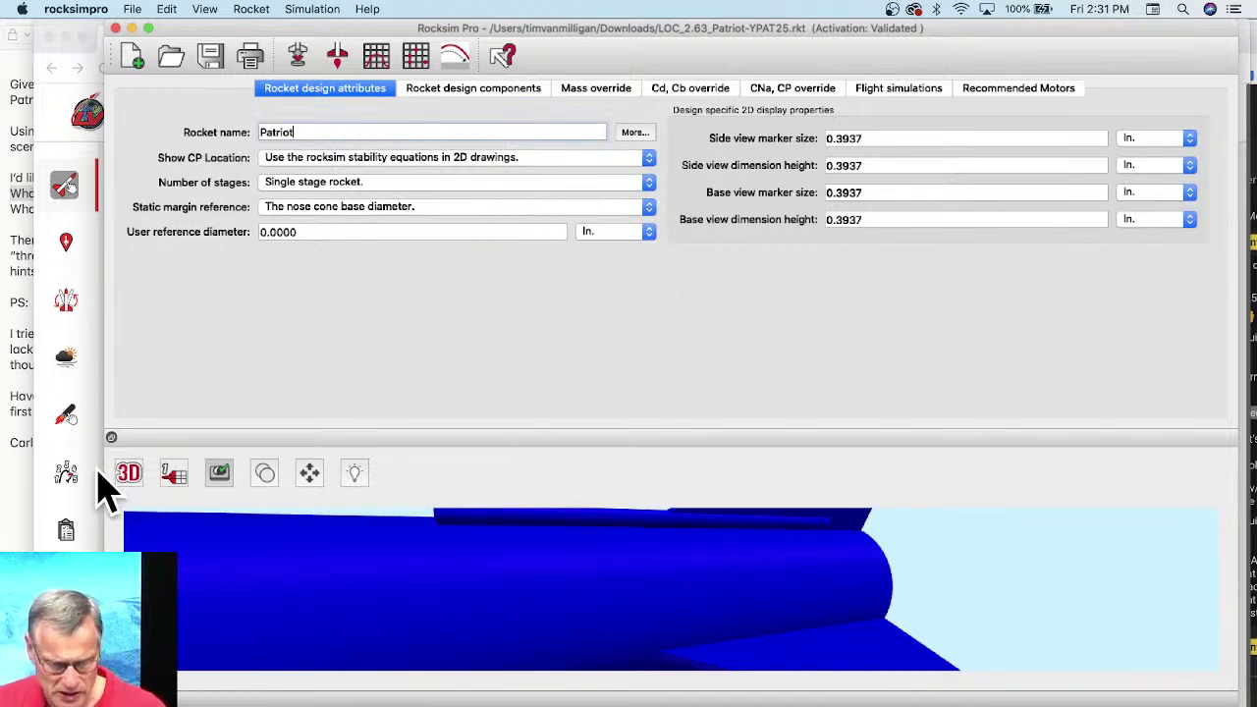
{"action": "left_click_drag", "start_coordinate": [130, 481], "coordinate": [135, 420]}
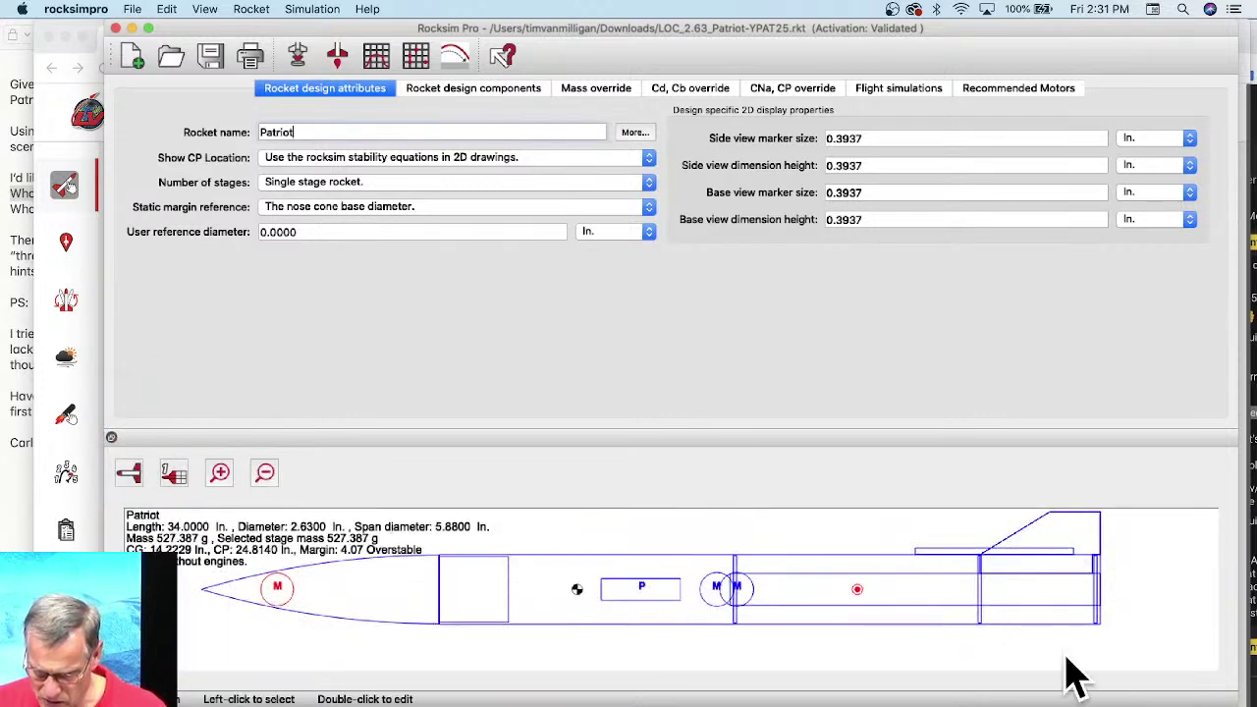
Step: Review the existing Fin set in the component list, then select the body tube
{"action": "left_click", "coordinate": [475, 89]}
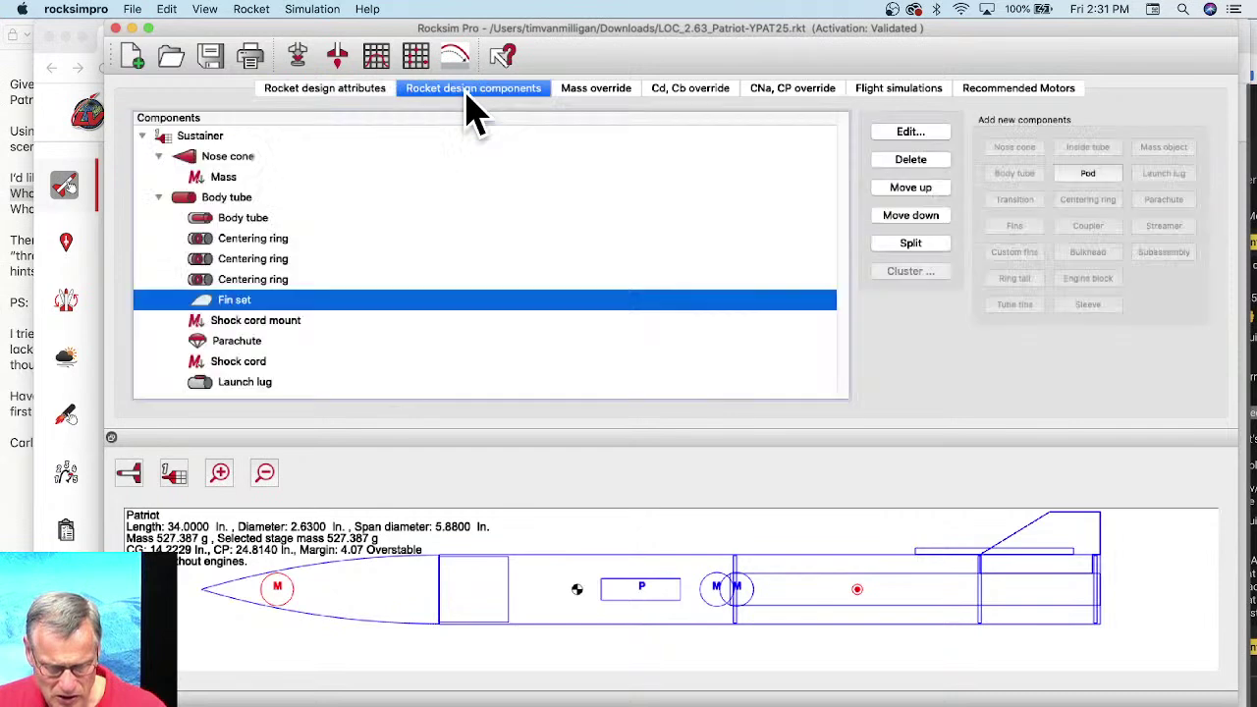
{"action": "left_click", "coordinate": [238, 303]}
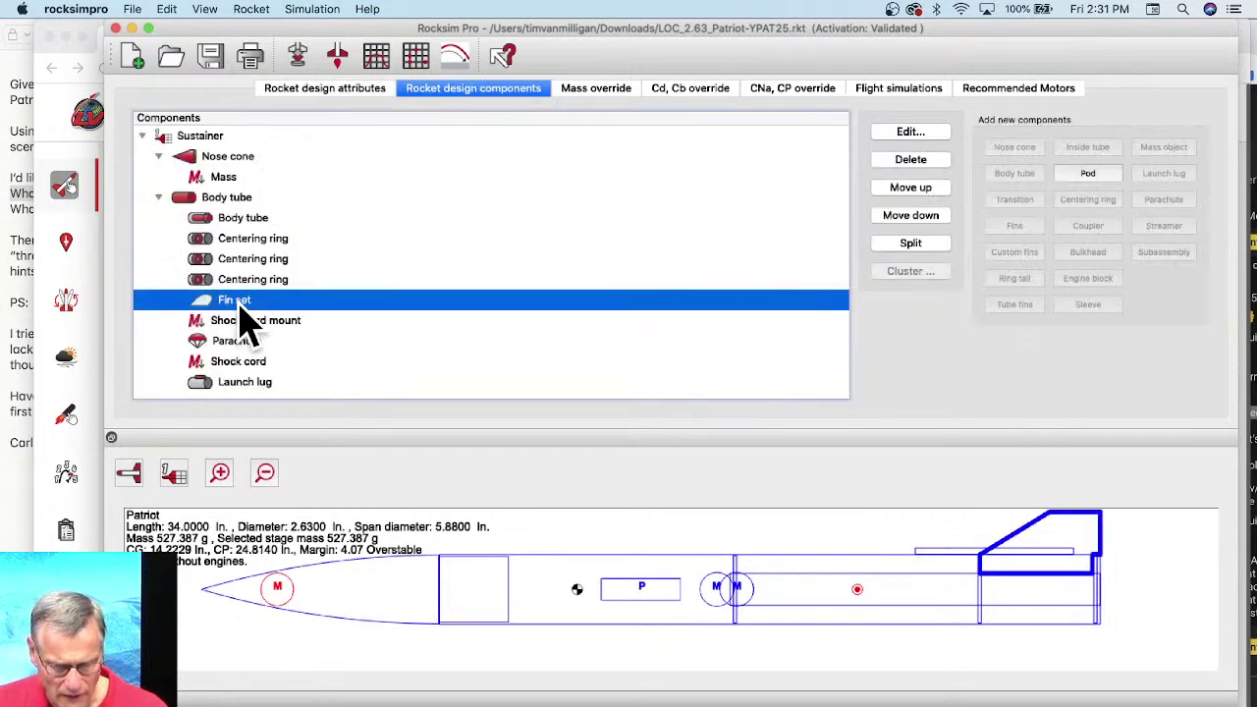
{"action": "double_click", "coordinate": [240, 304]}
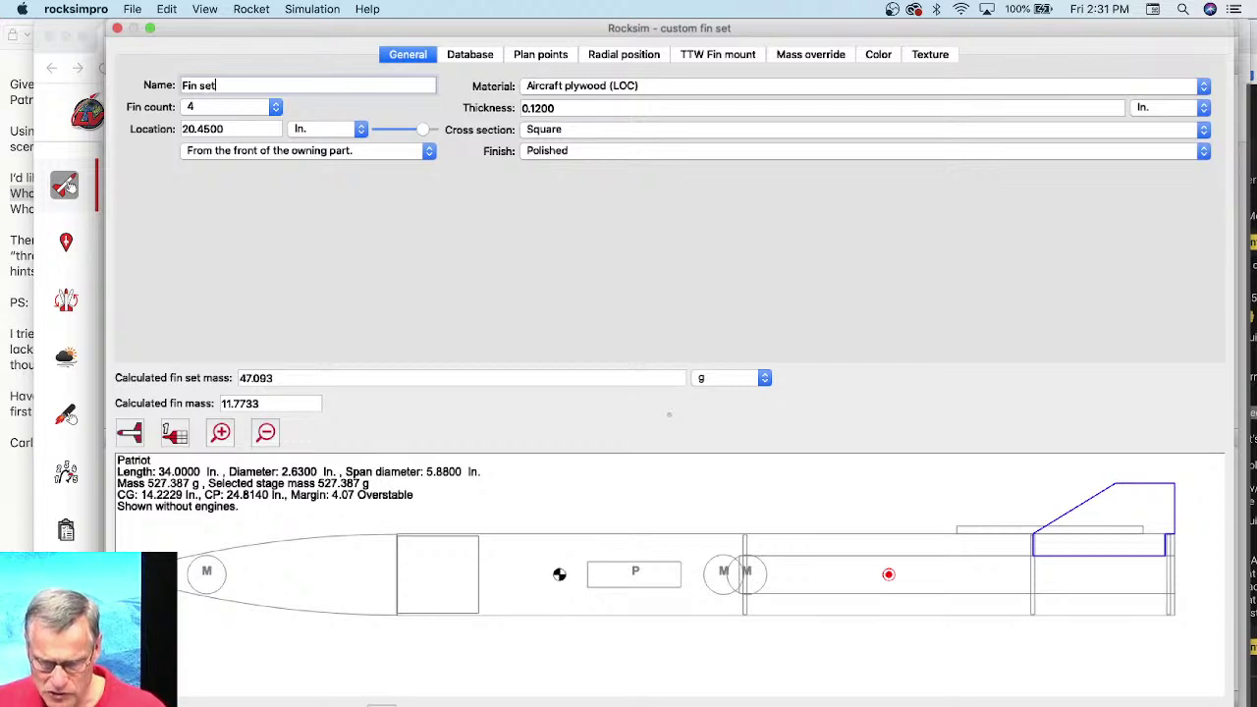
{"action": "key", "text": "Return"}
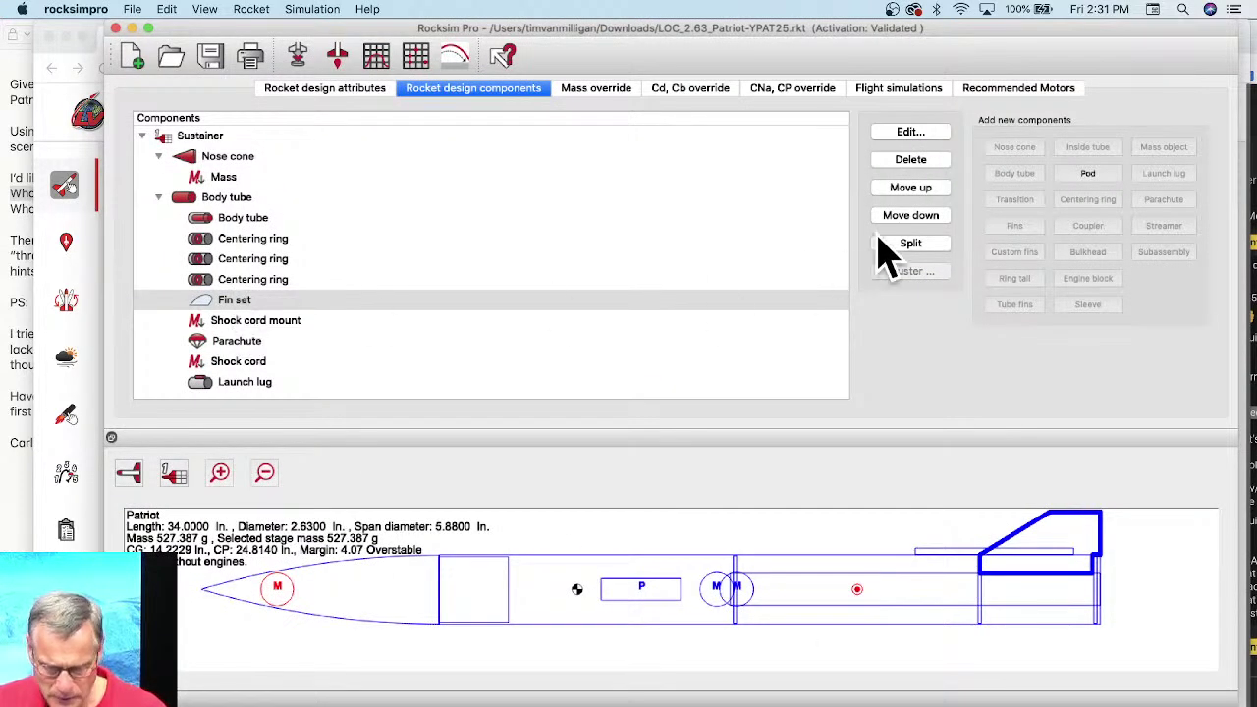
{"action": "left_click", "coordinate": [181, 197]}
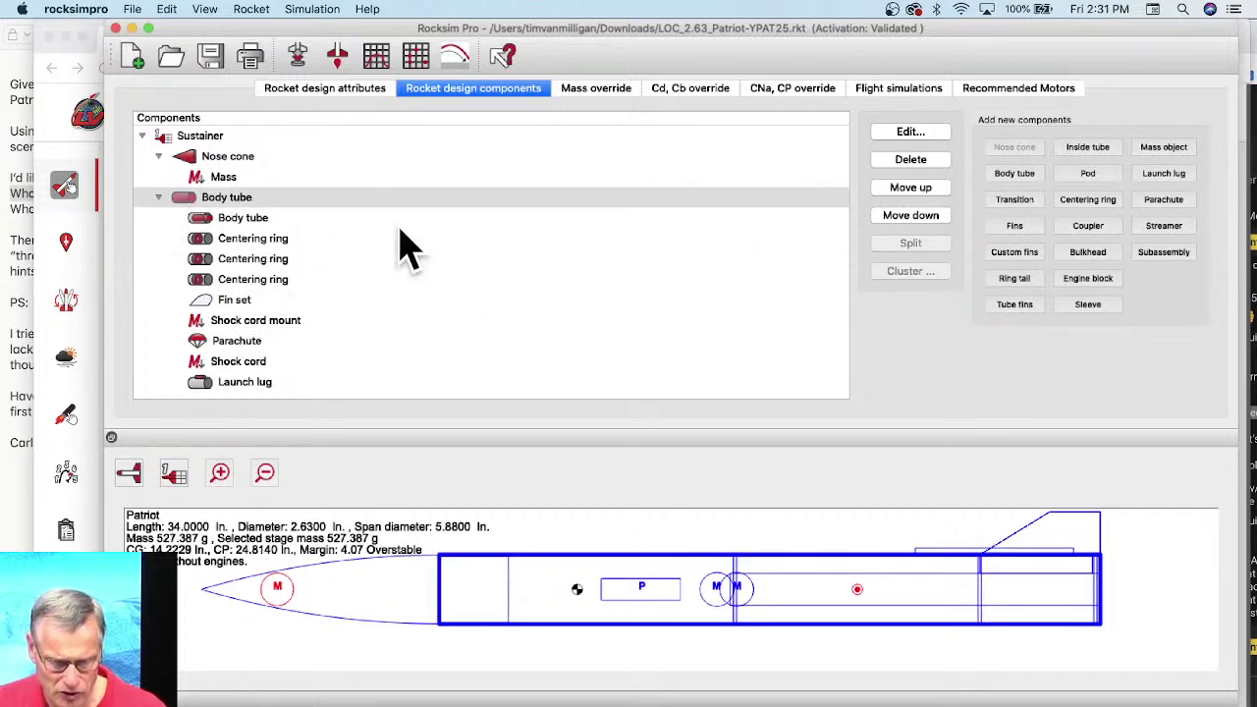
Step: Add a new fin set to the body tube and try a fin count of 5
{"action": "left_click", "coordinate": [1021, 226]}
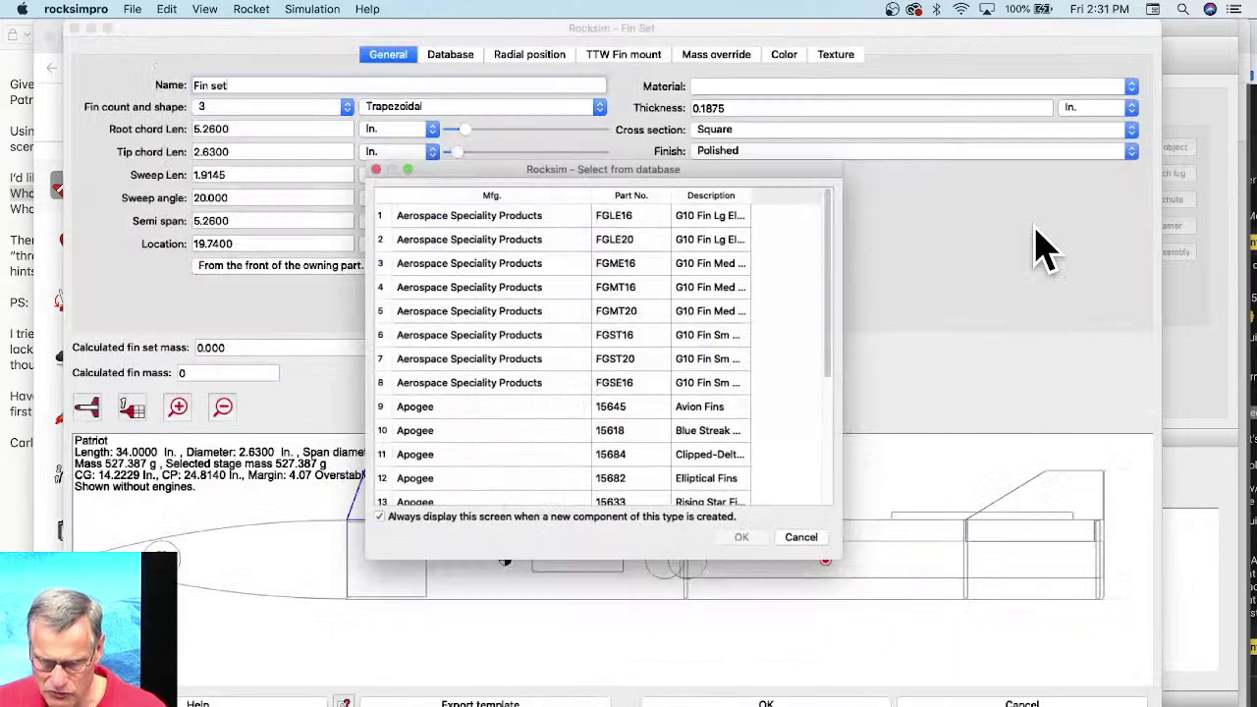
{"action": "left_click", "coordinate": [807, 543]}
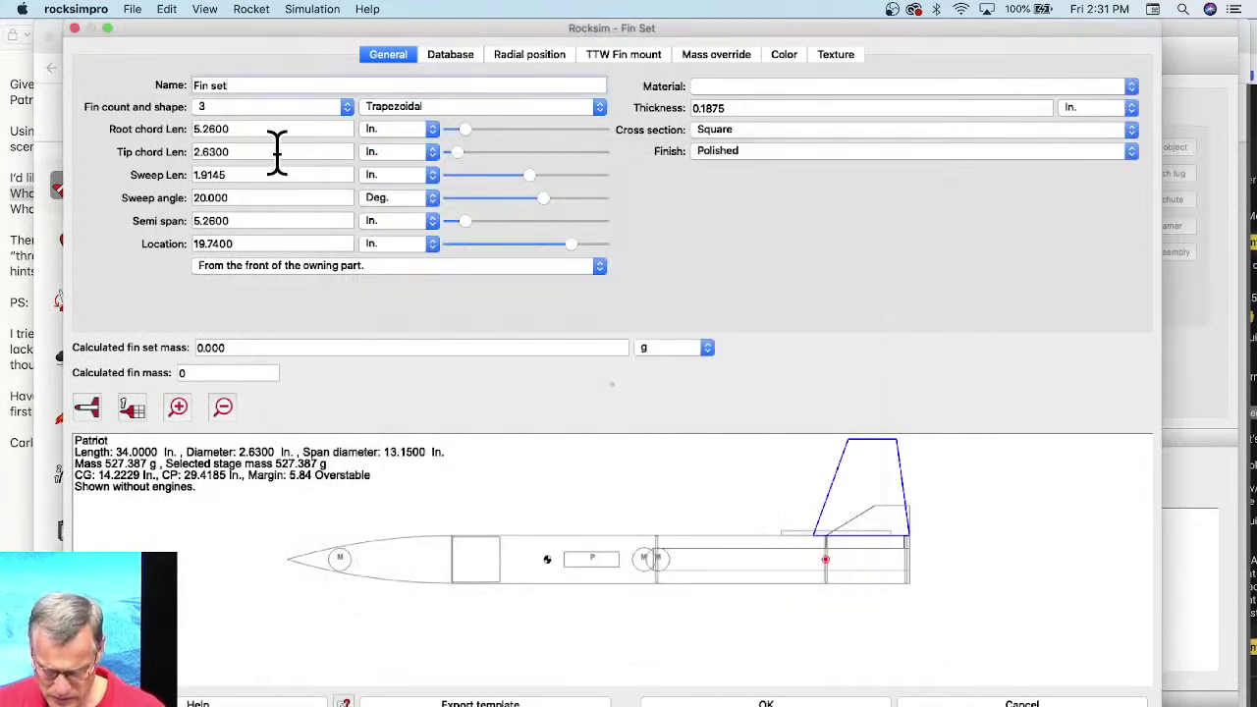
{"action": "left_click", "coordinate": [297, 105]}
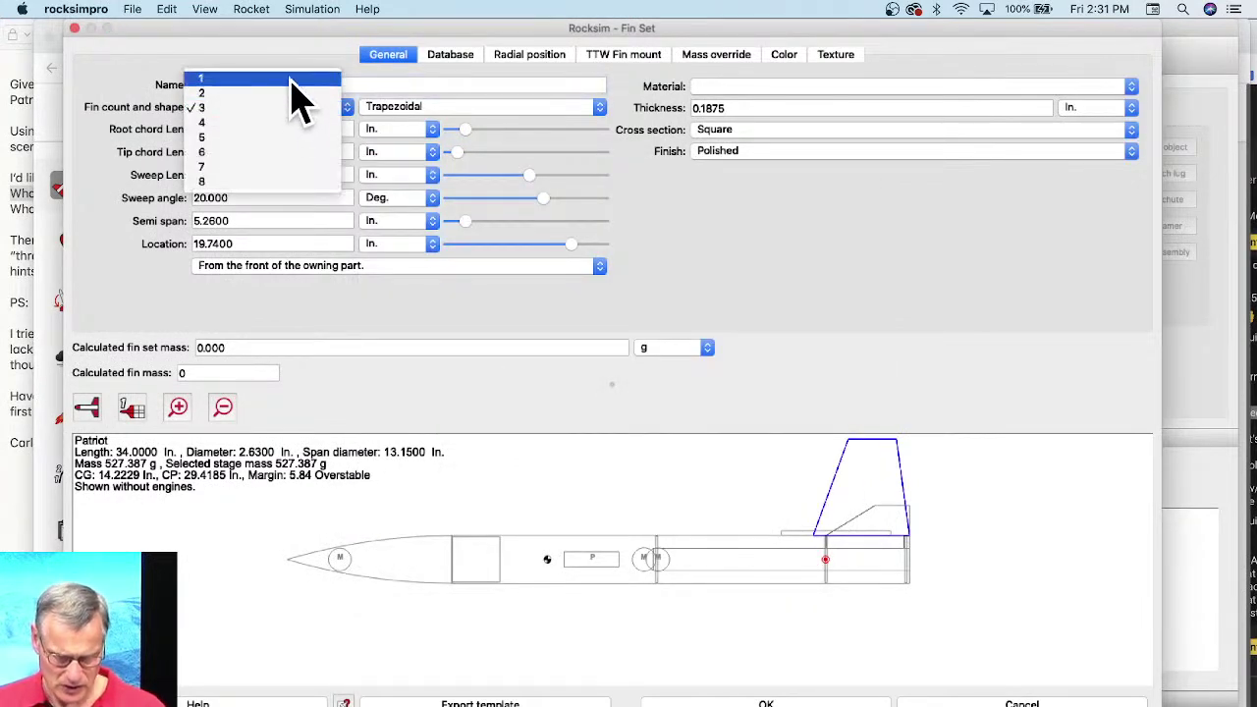
{"action": "left_click", "coordinate": [290, 85]}
{"action": "left_click", "coordinate": [282, 119]}
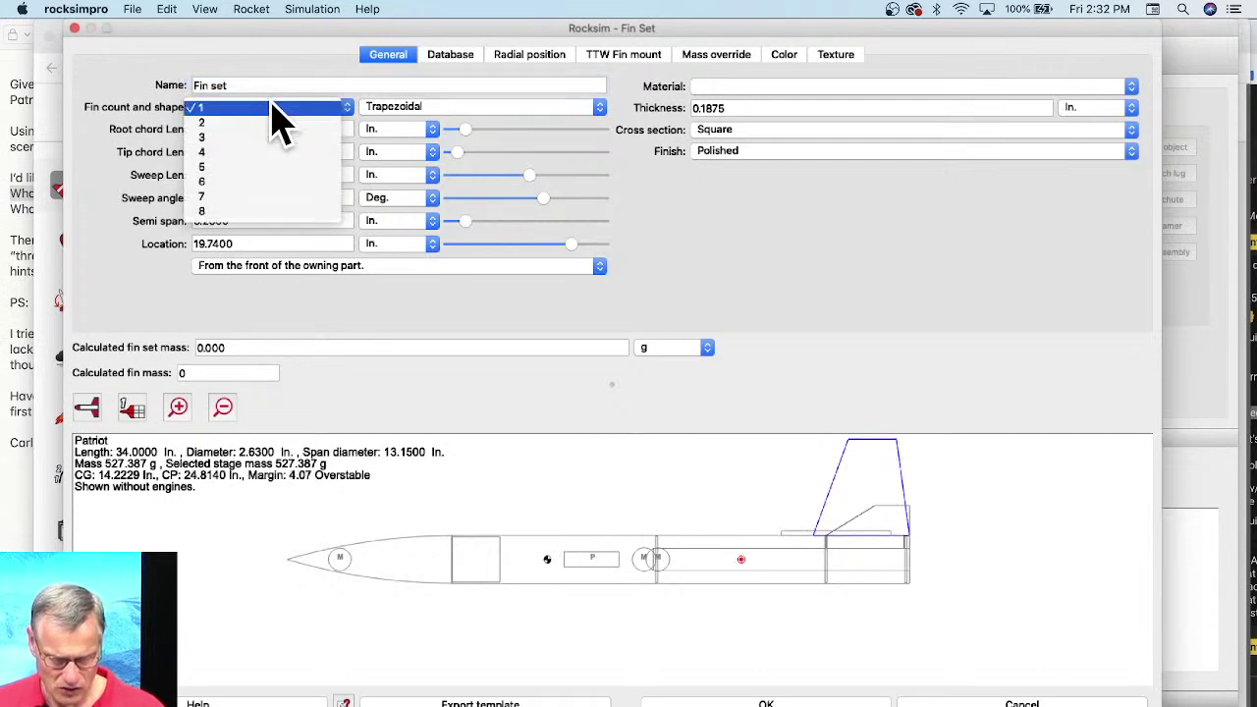
{"action": "left_click", "coordinate": [254, 163]}
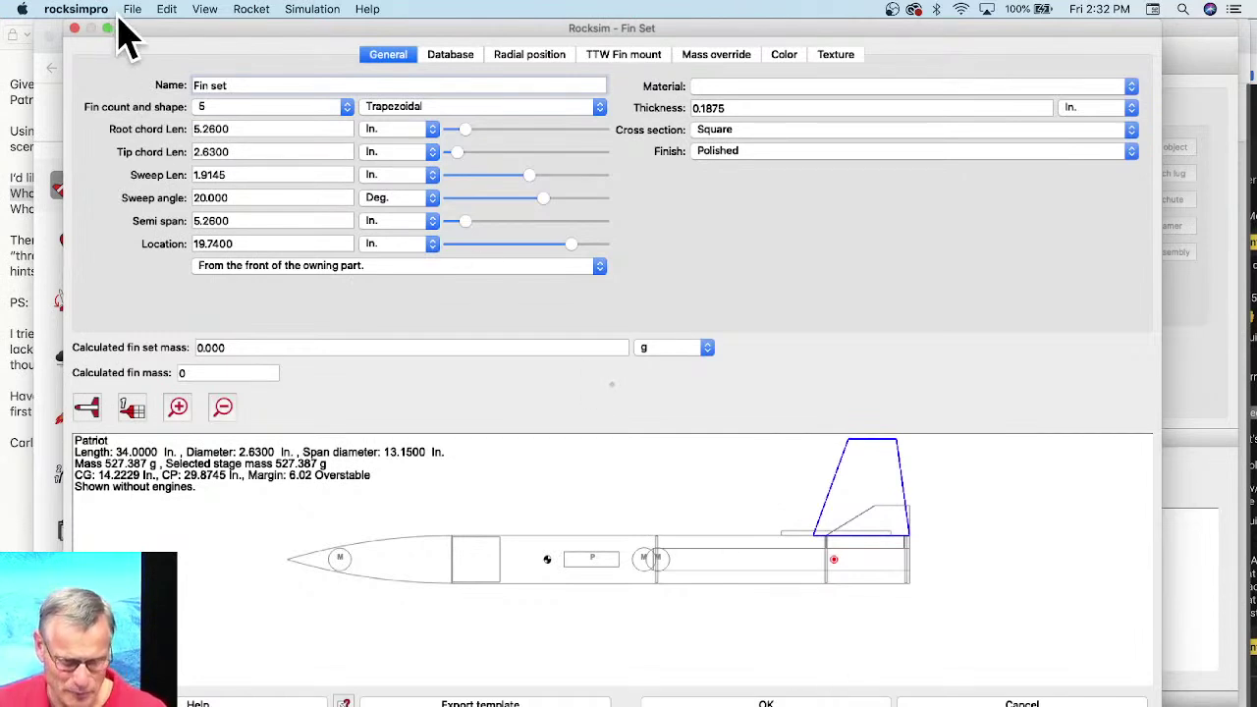
Step: Cancel the fin set editor and discard the unsaved fin changes
{"action": "left_click", "coordinate": [84, 10]}
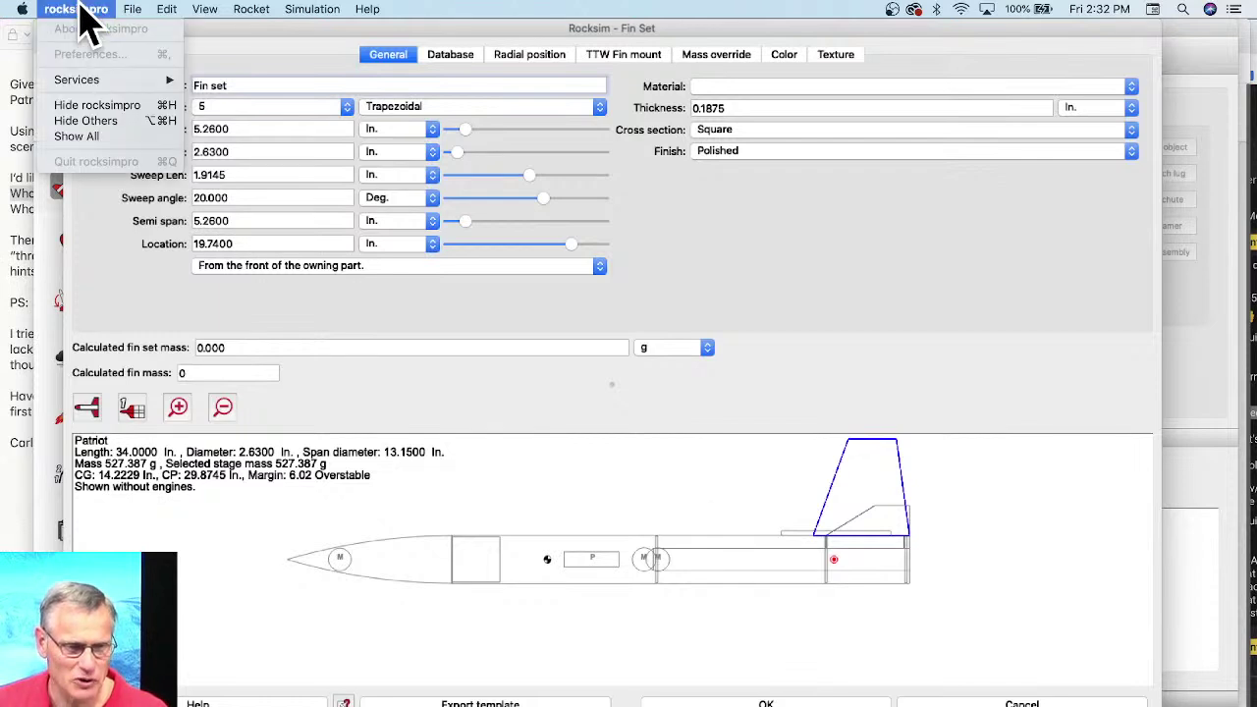
{"action": "mouse_move", "coordinate": [24, 10]}
{"action": "mouse_move", "coordinate": [85, 12]}
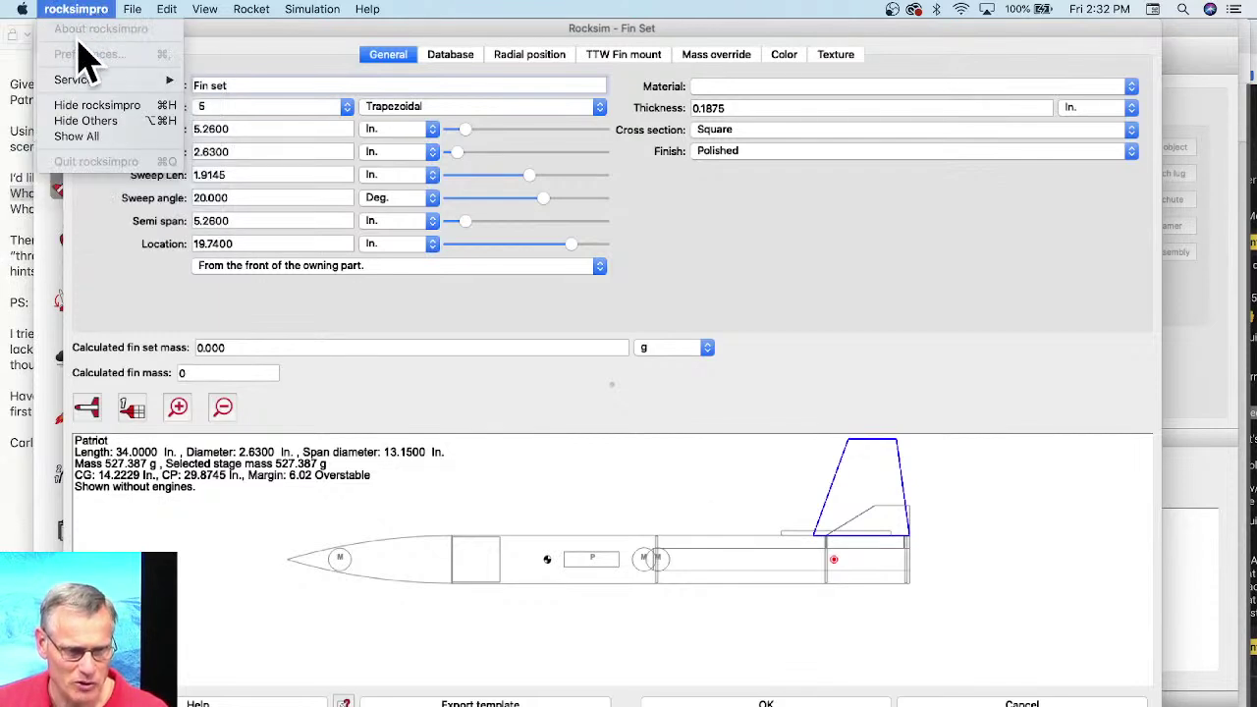
{"action": "left_click", "coordinate": [84, 30]}
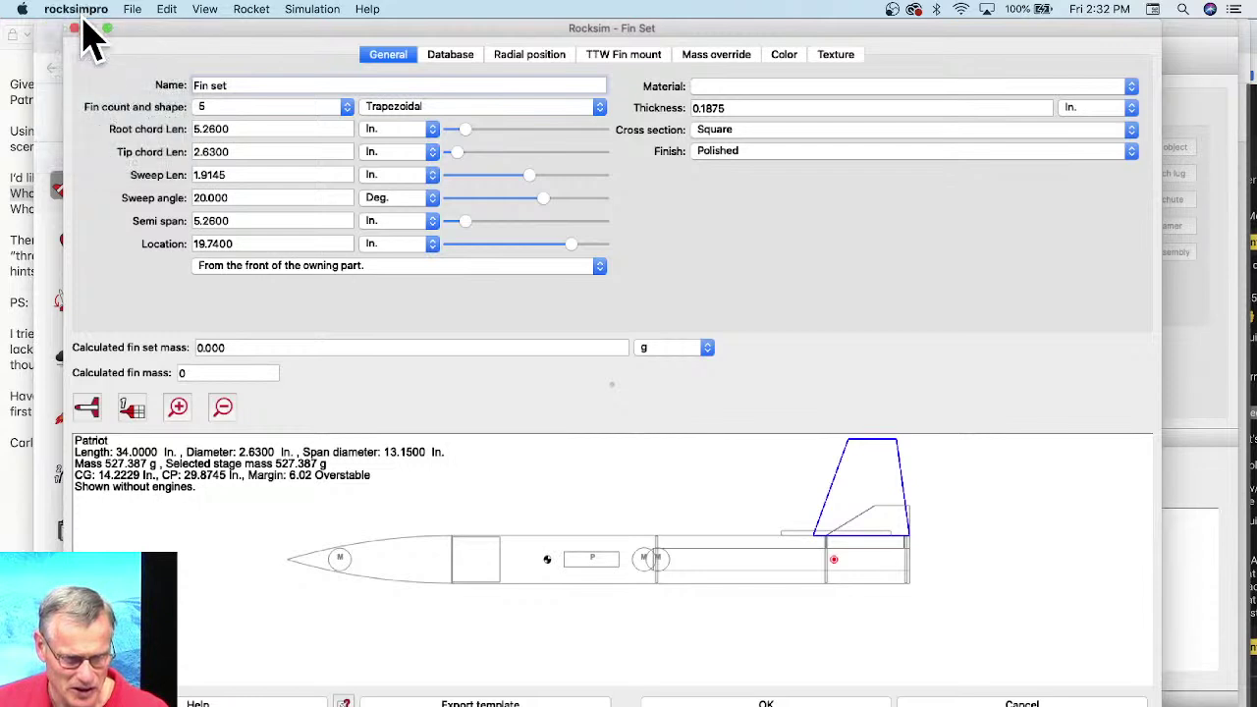
{"action": "left_click", "coordinate": [938, 703]}
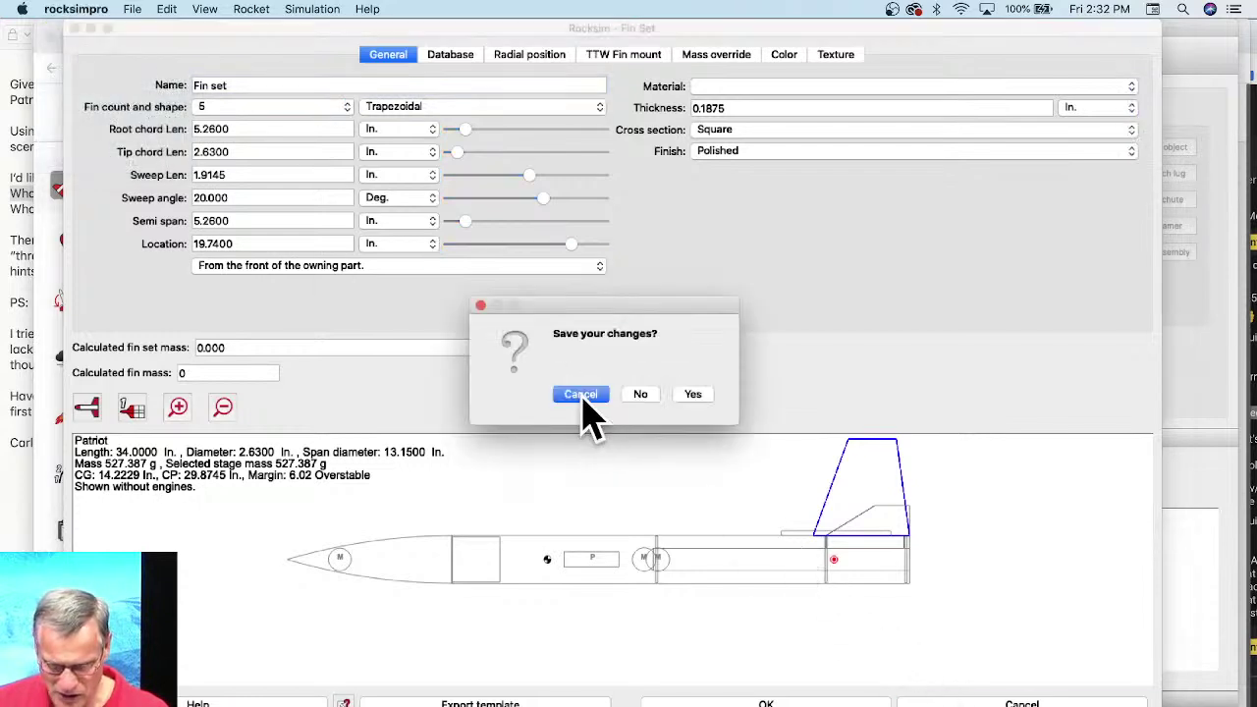
{"action": "left_click", "coordinate": [638, 394]}
{"action": "left_click", "coordinate": [71, 10]}
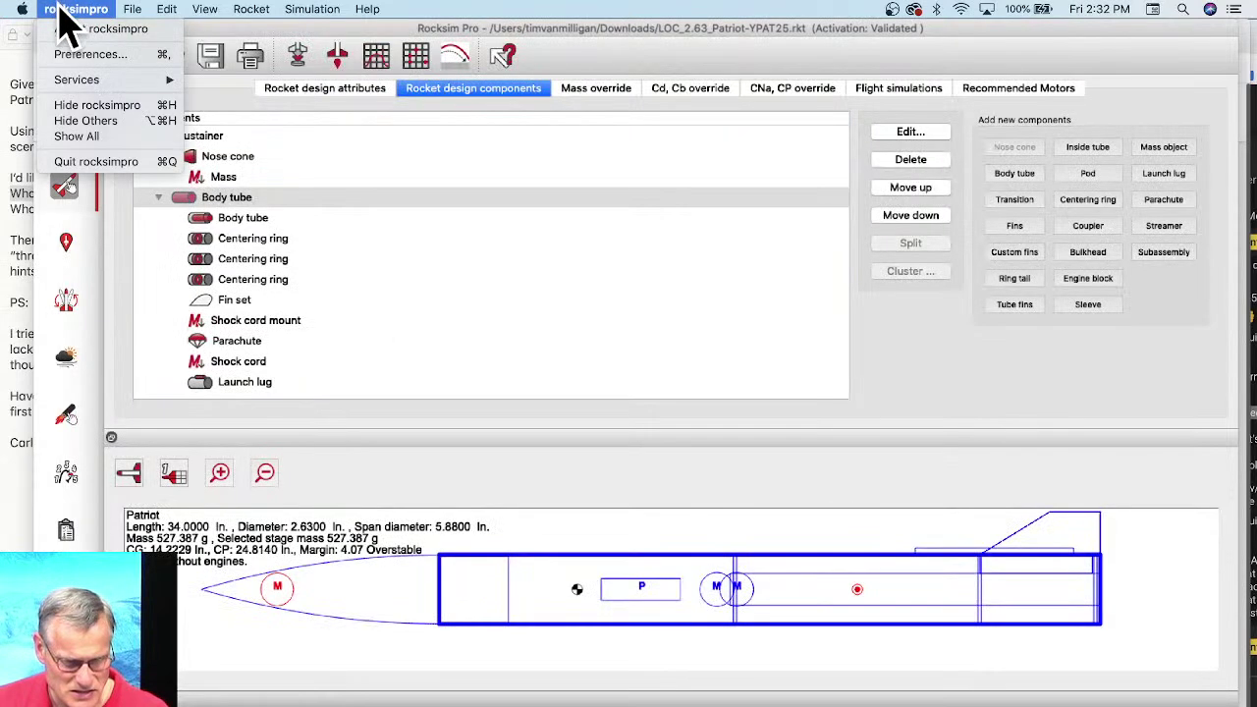
Step: Check the About box for version 3.3.0f2, then close the Patriot design without saving
{"action": "left_click", "coordinate": [69, 30]}
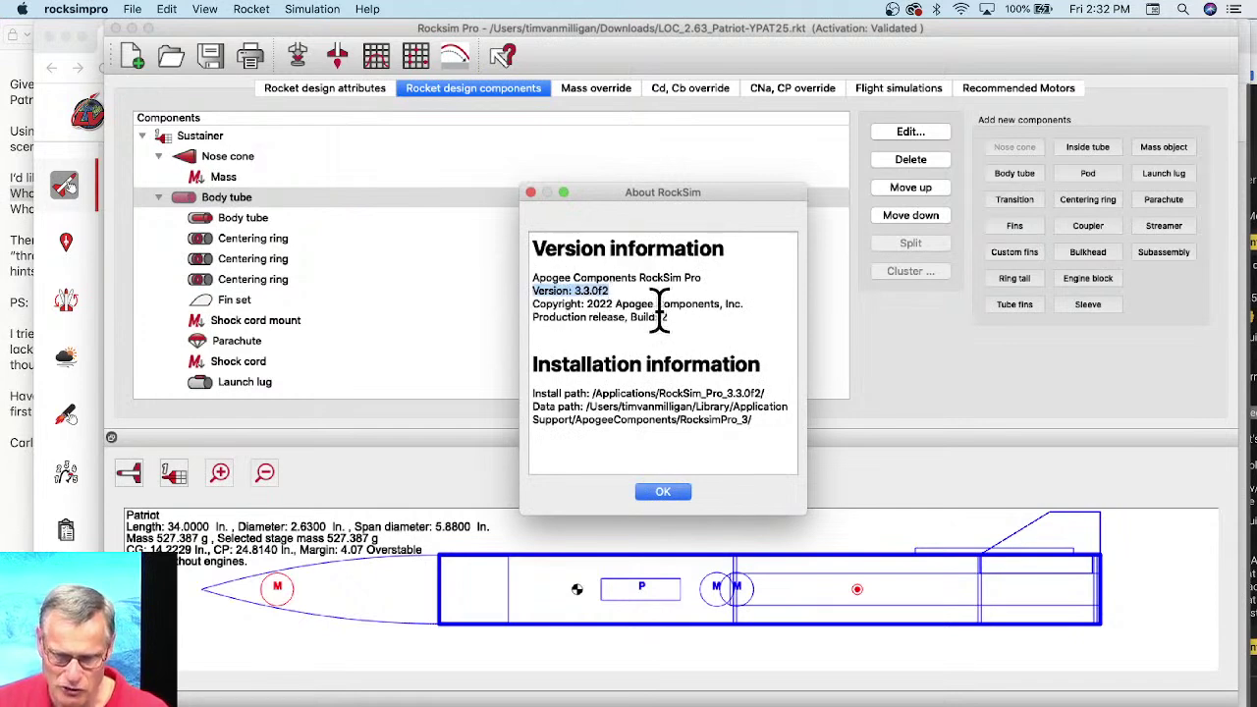
{"action": "left_click", "coordinate": [681, 493]}
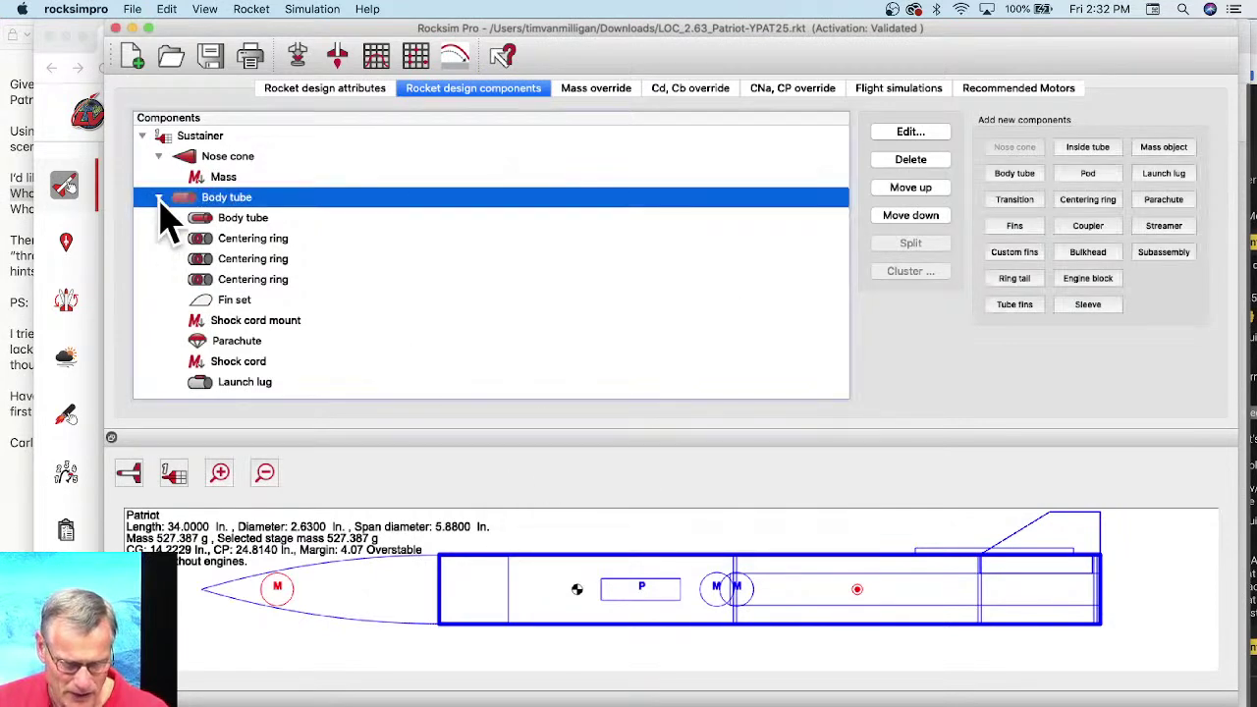
{"action": "left_click", "coordinate": [115, 27]}
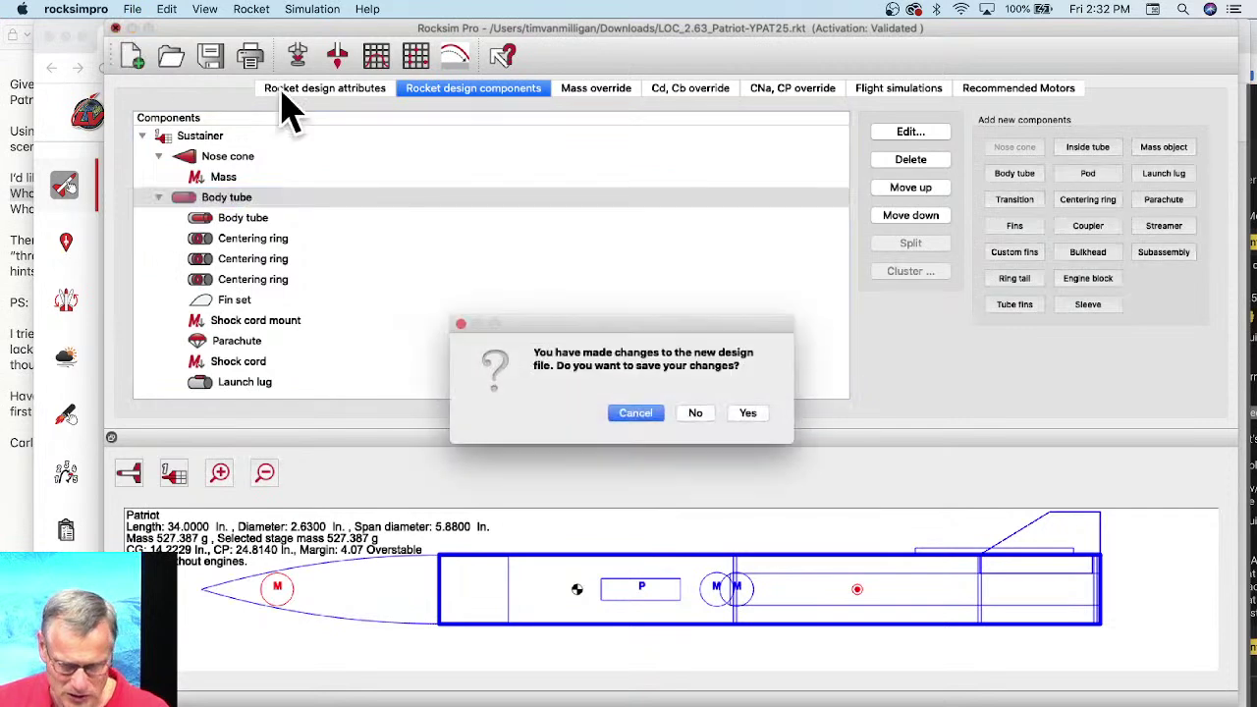
{"action": "left_click", "coordinate": [695, 414]}
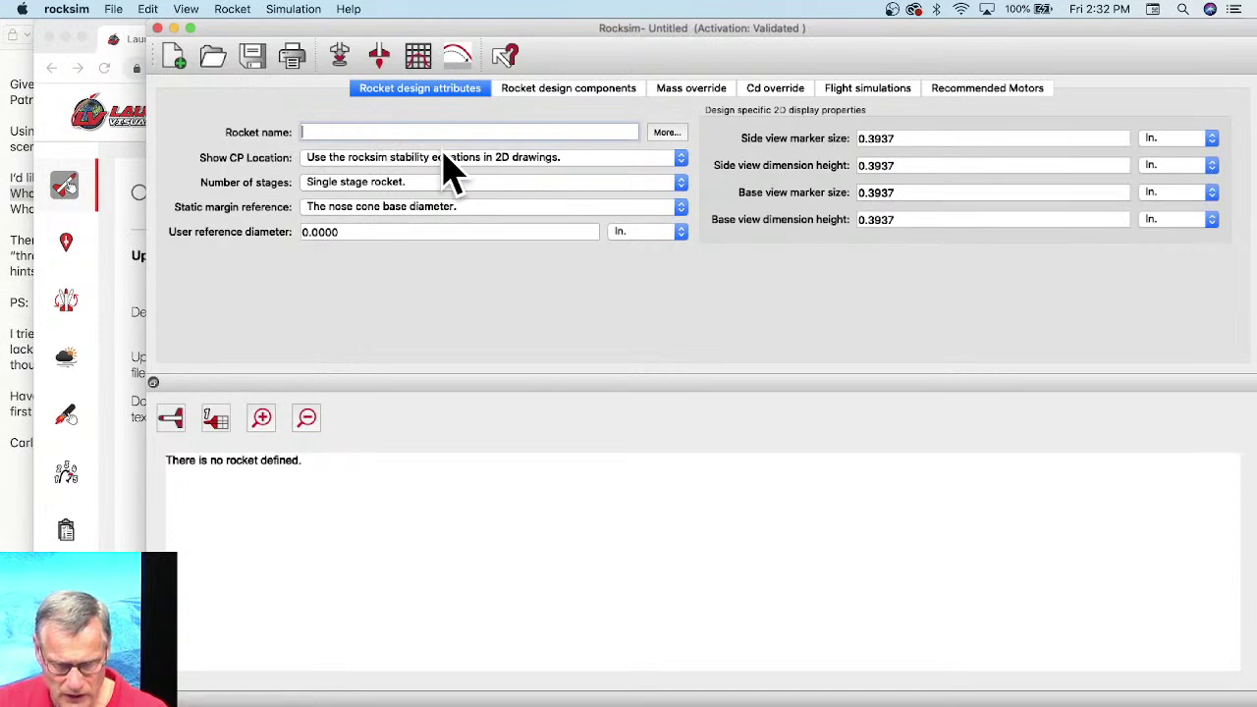
{"action": "key", "text": "super+o"}
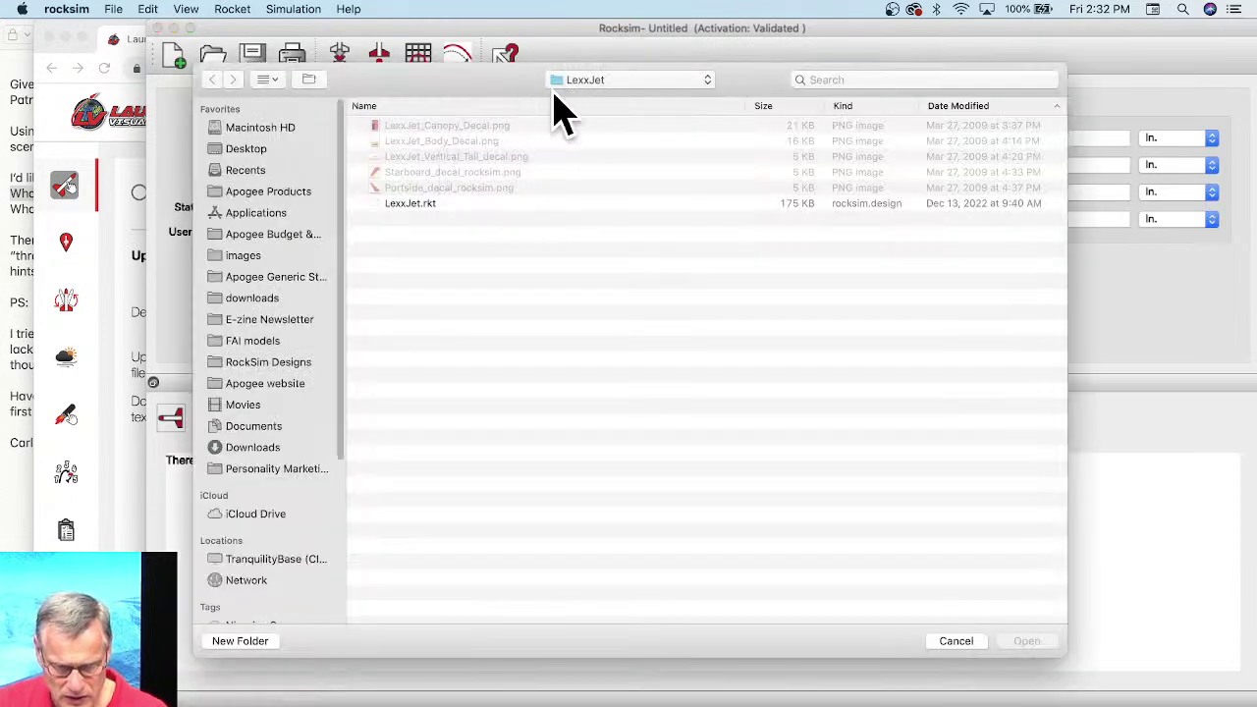
Step: Reopen LOC_2.63_Patriot-YPAT25.rkt from the Downloads folder
{"action": "left_click", "coordinate": [267, 450]}
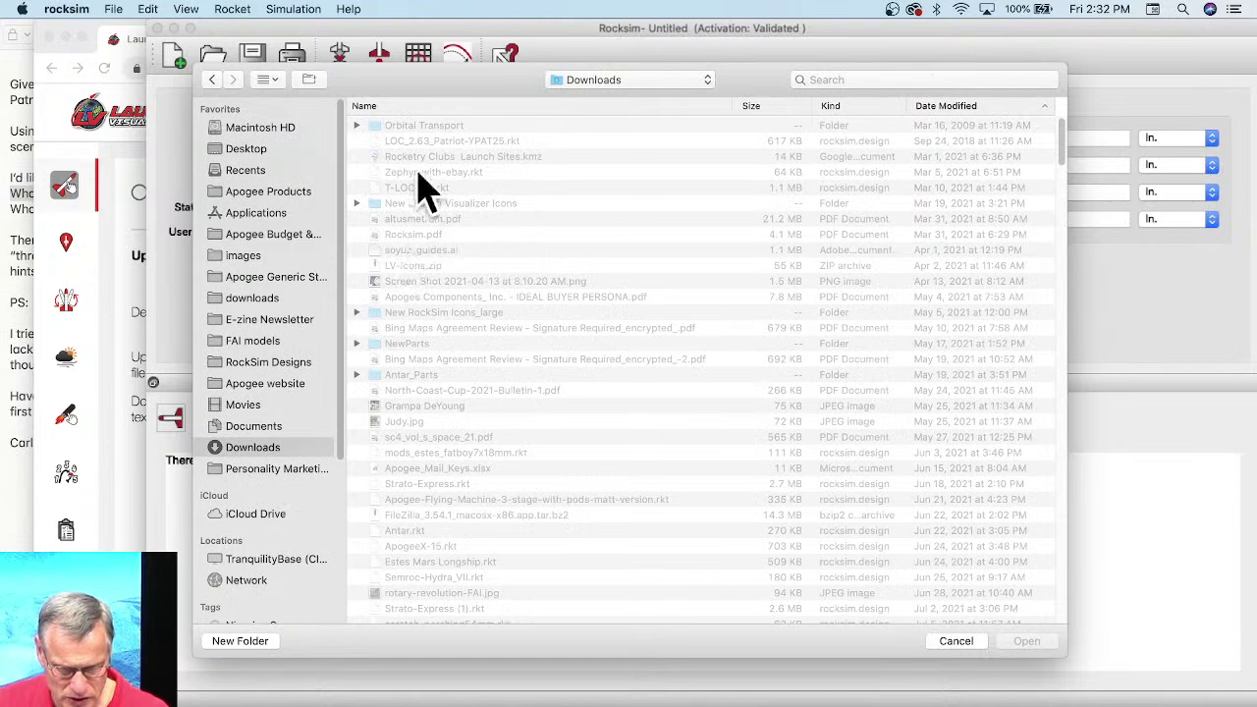
{"action": "left_click", "coordinate": [417, 142]}
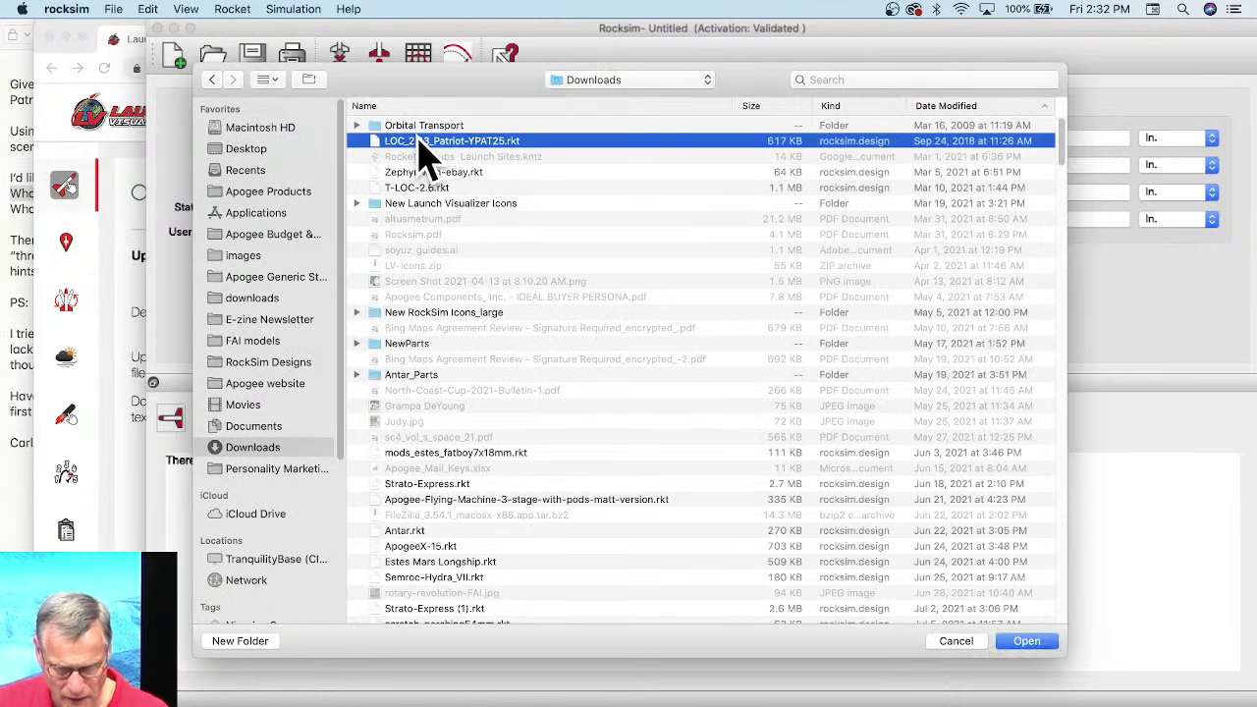
{"action": "left_click", "coordinate": [1026, 641]}
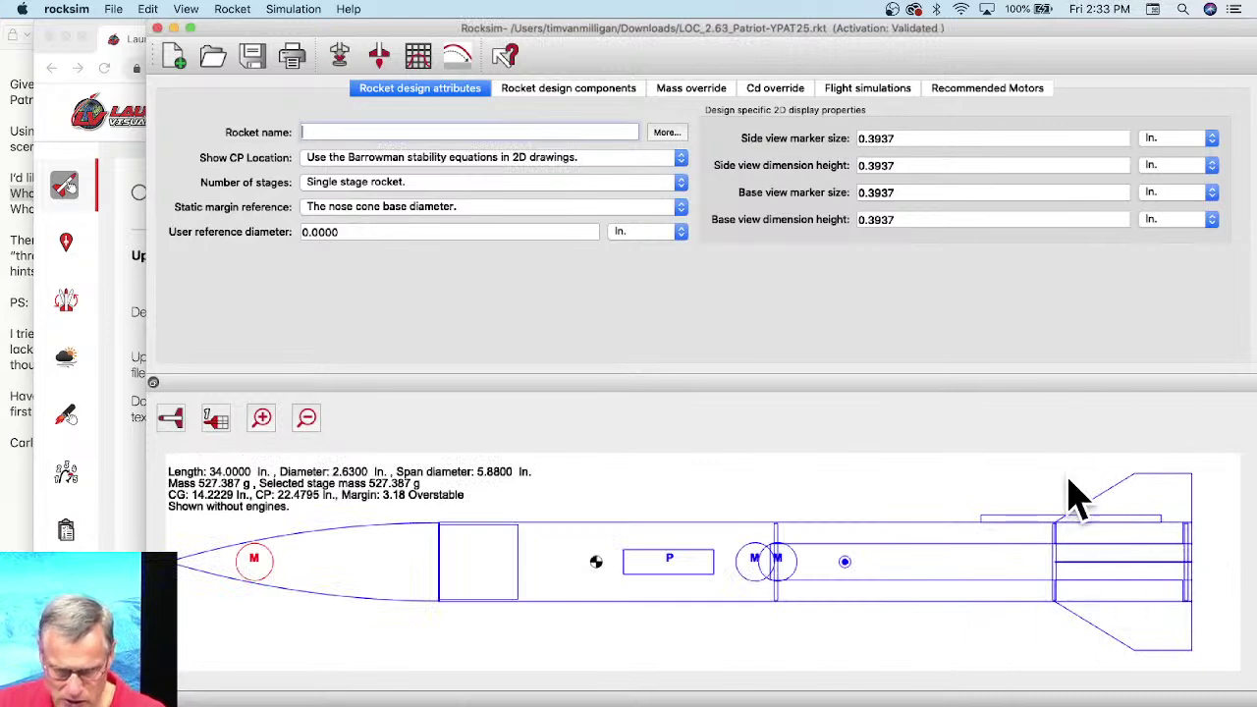
Step: Switch CP to the RockSim stability equations and add a fin set to the body tube
{"action": "left_click", "coordinate": [352, 159]}
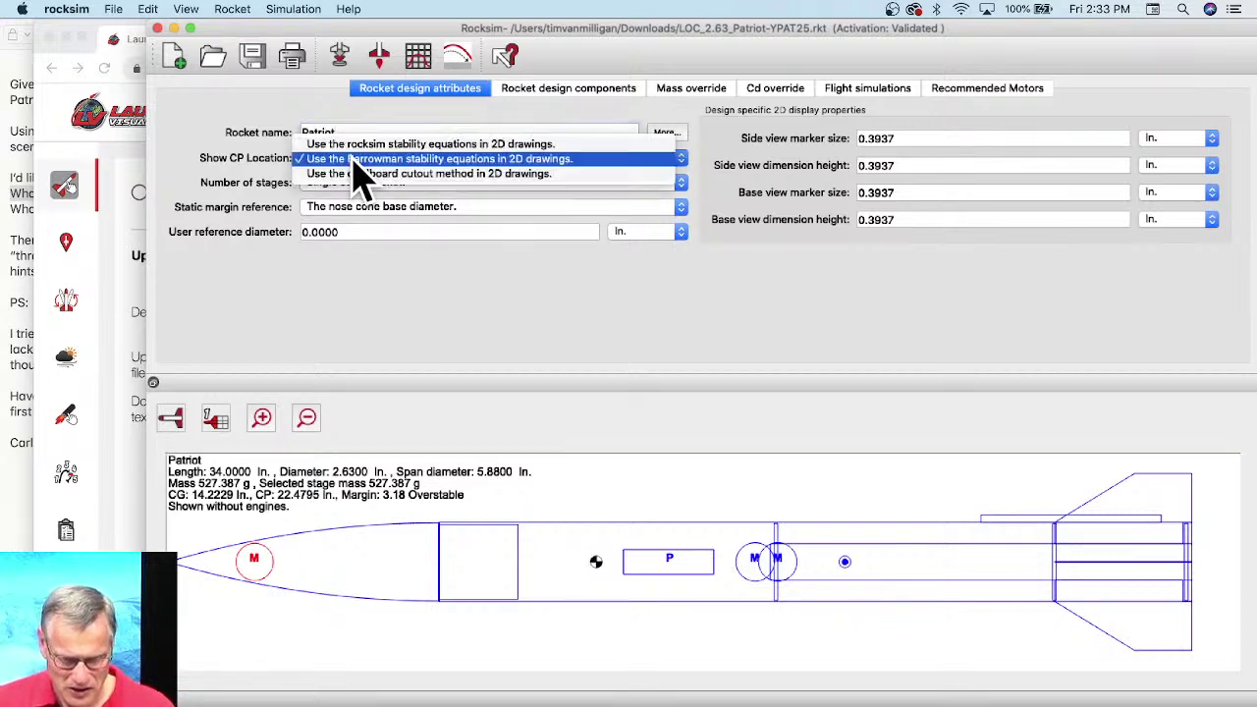
{"action": "left_click", "coordinate": [367, 145]}
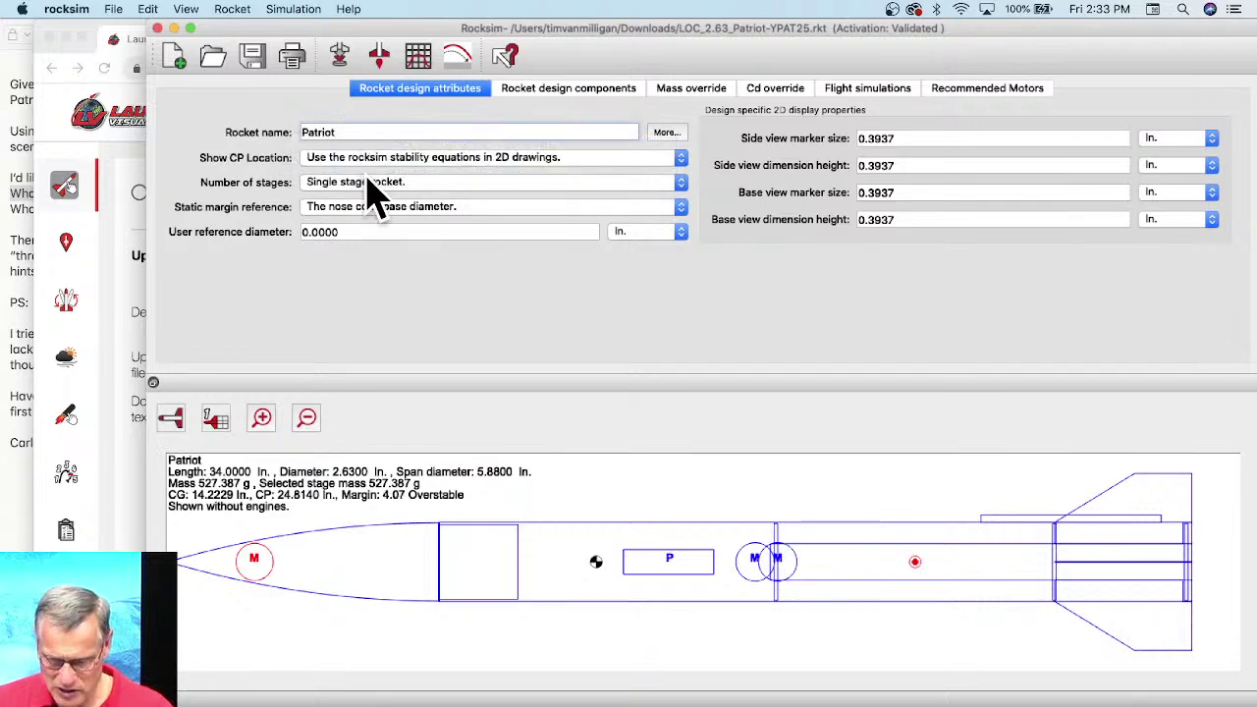
{"action": "left_click", "coordinate": [587, 91]}
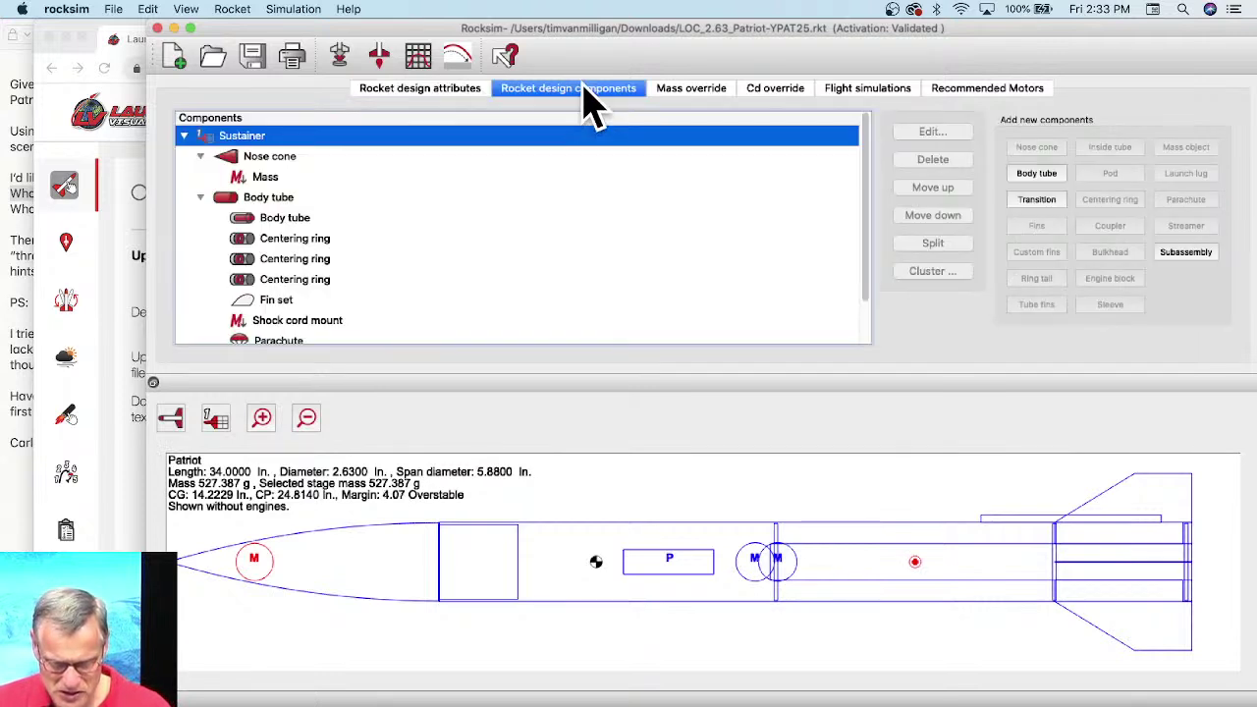
{"action": "left_click", "coordinate": [283, 201]}
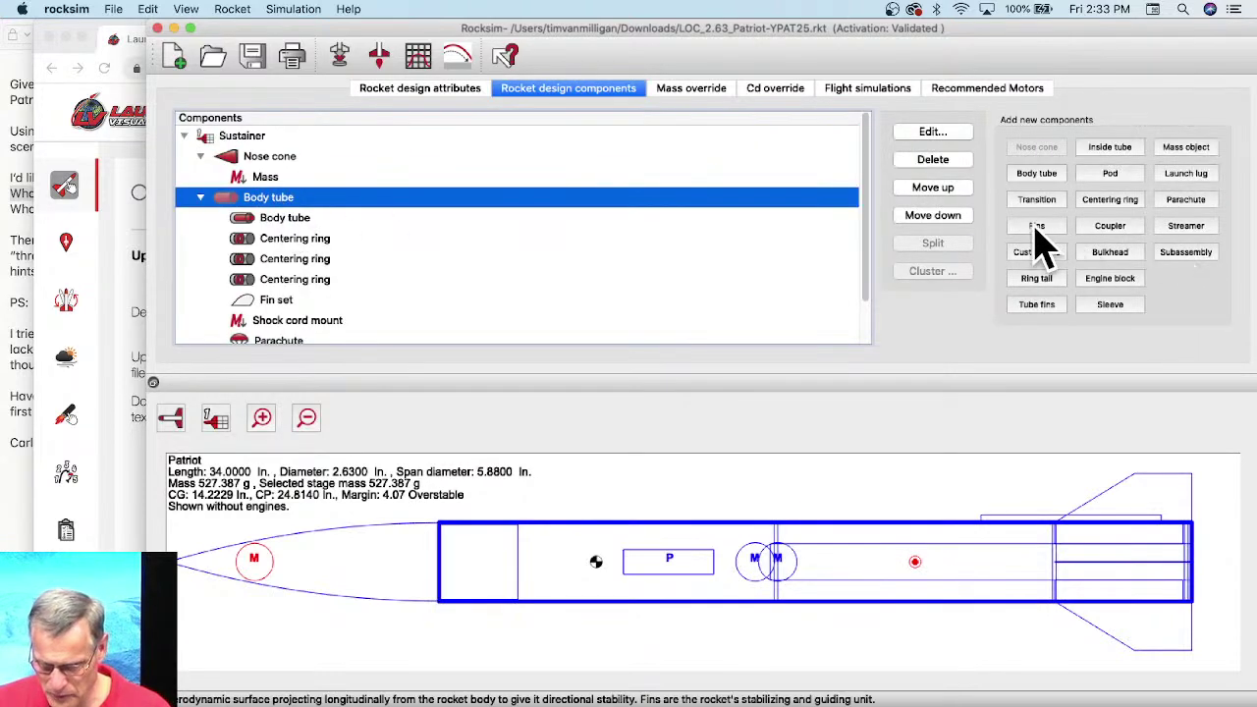
{"action": "left_click", "coordinate": [1035, 230]}
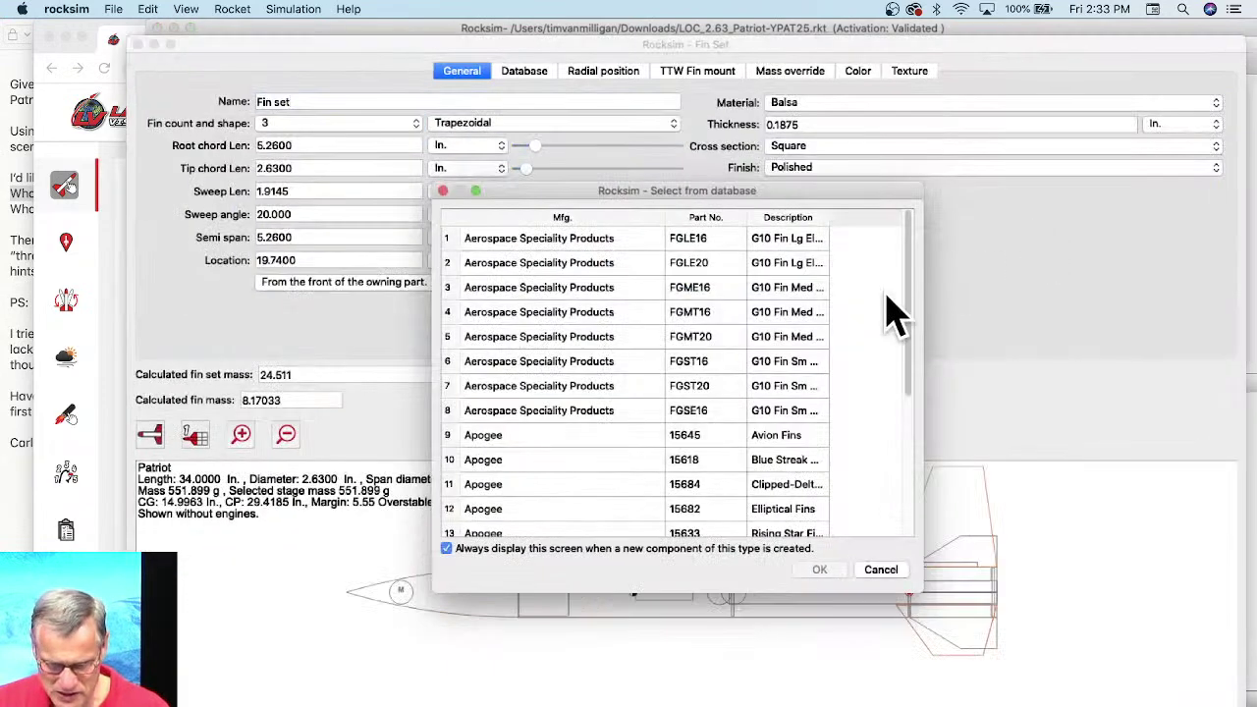
Step: Skip the fin database, make the new set four fins, and resize the editor
{"action": "left_click", "coordinate": [881, 572]}
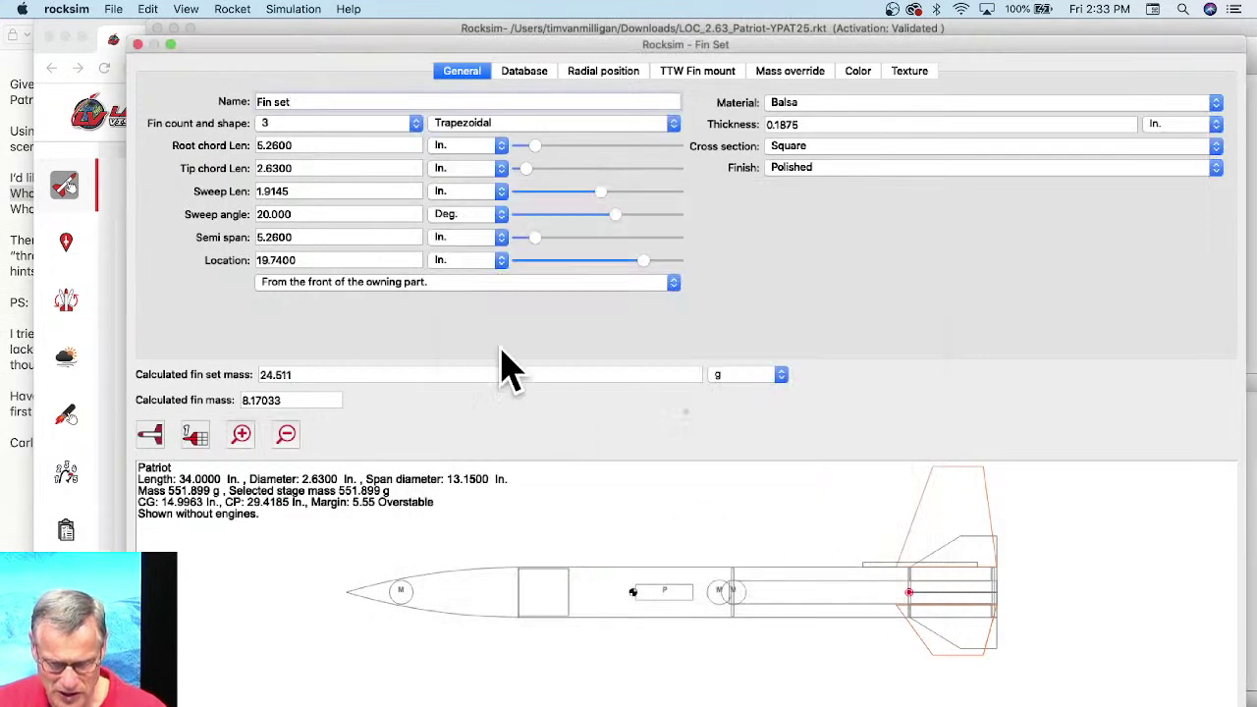
{"action": "left_click", "coordinate": [295, 126]}
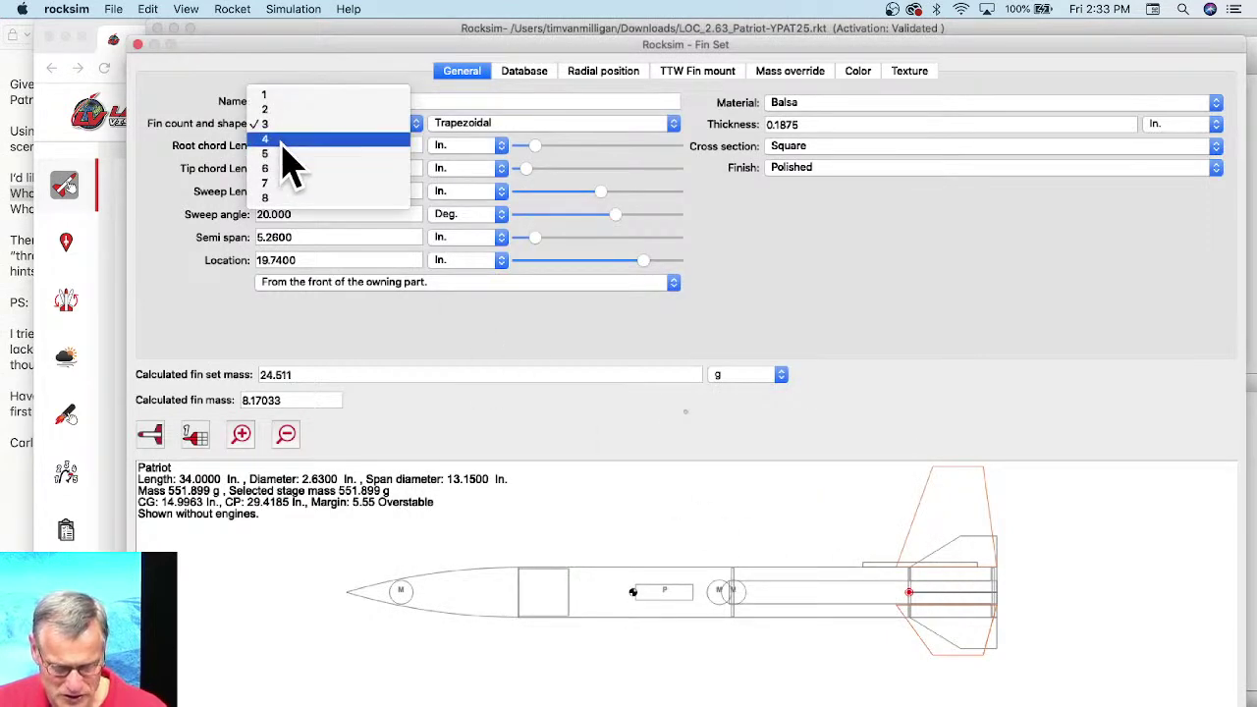
{"action": "left_click", "coordinate": [282, 139]}
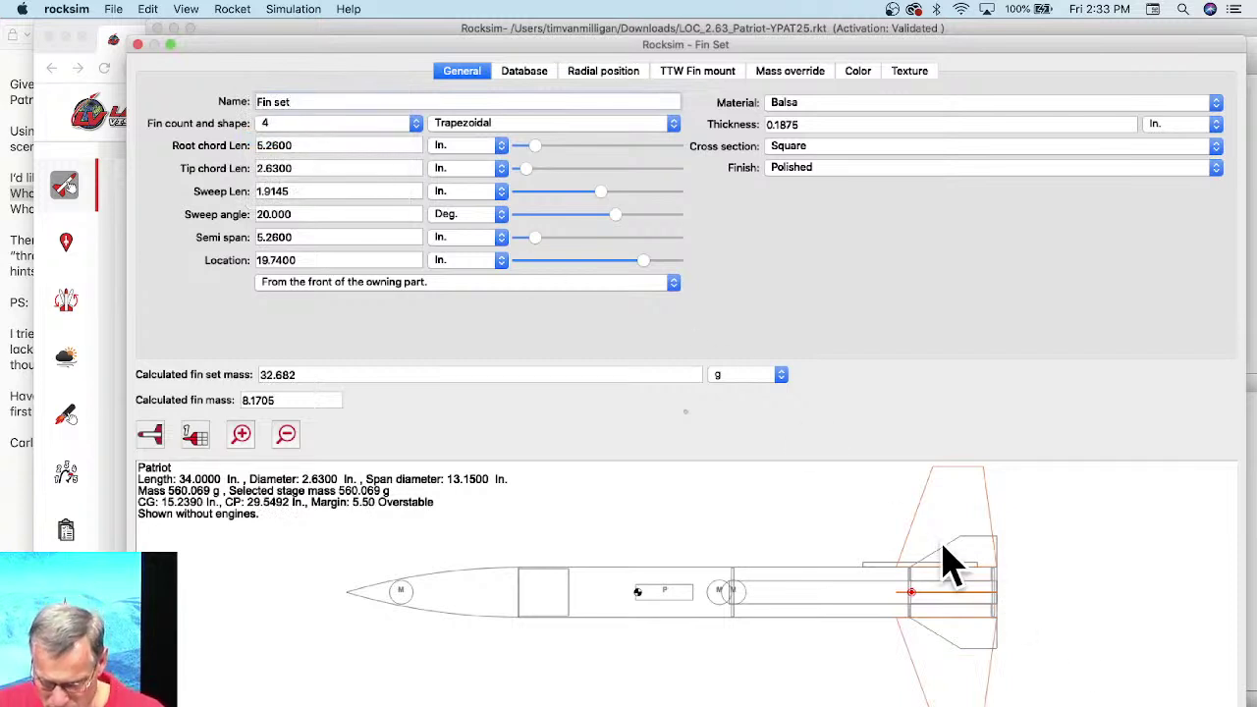
{"action": "scroll", "coordinate": [992, 559], "scroll_direction": "up", "scroll_amount": 3}
{"action": "scroll", "coordinate": [982, 589], "scroll_direction": "right", "scroll_amount": 3}
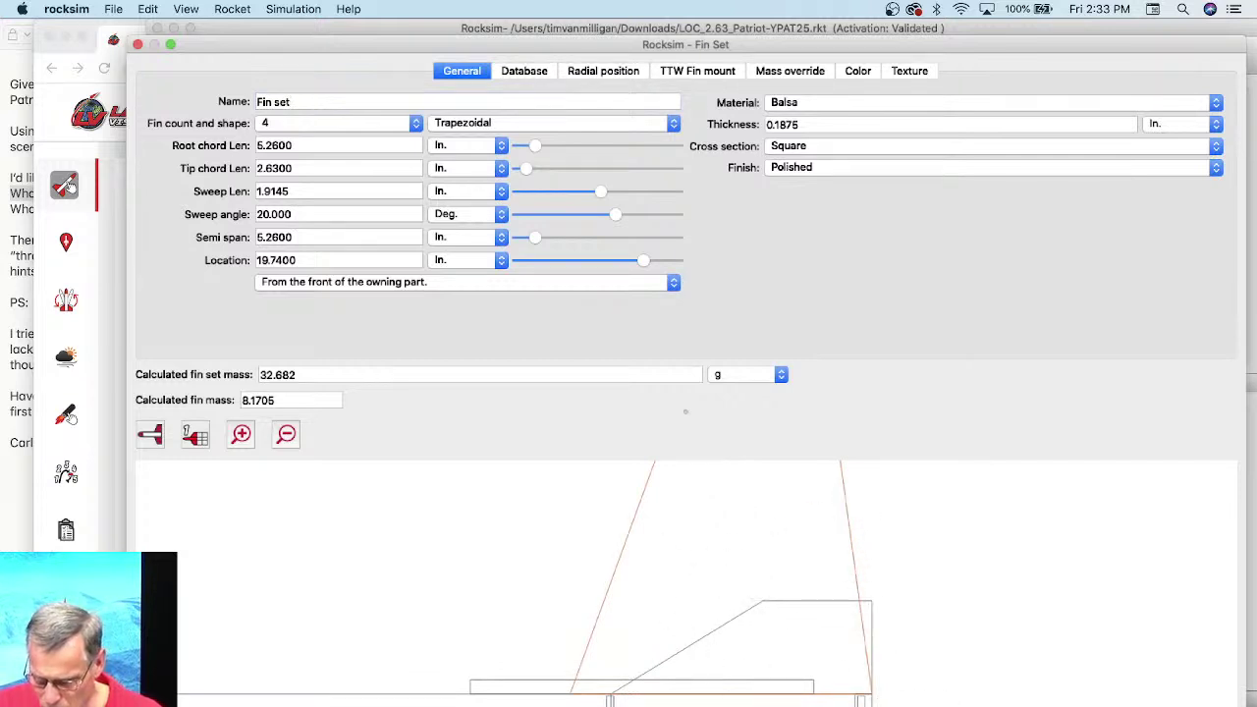
{"action": "left_click_drag", "start_coordinate": [1245, 705], "coordinate": [1226, 681]}
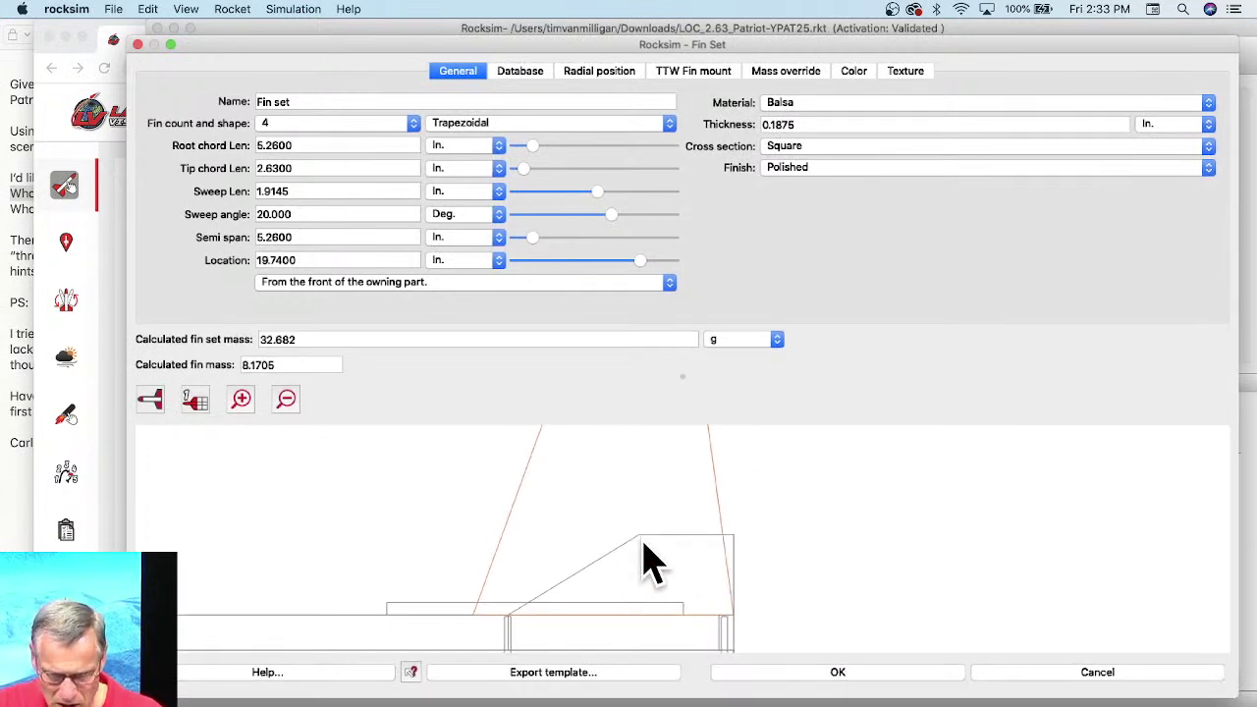
{"action": "scroll", "coordinate": [642, 561], "scroll_direction": "down", "scroll_amount": 5}
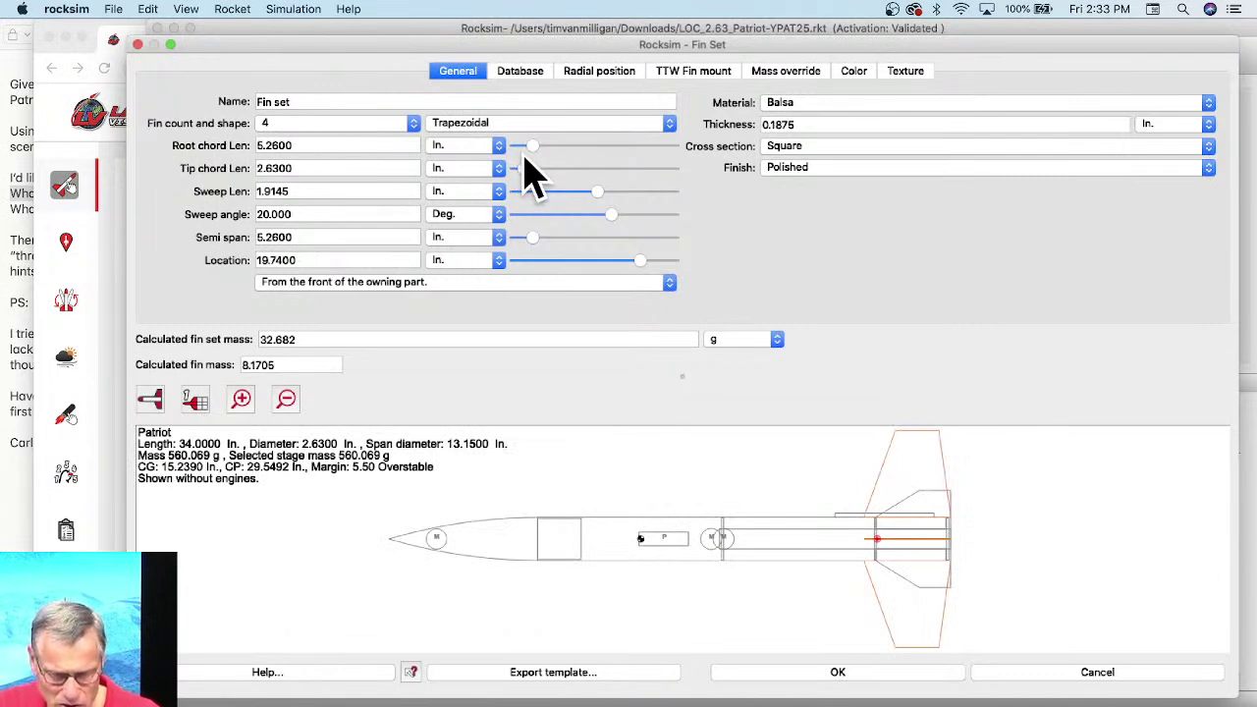
Step: Locate the fins 0 in from the body tube base with a 4.625 in root chord
{"action": "left_click_drag", "start_coordinate": [532, 150], "coordinate": [527, 147]}
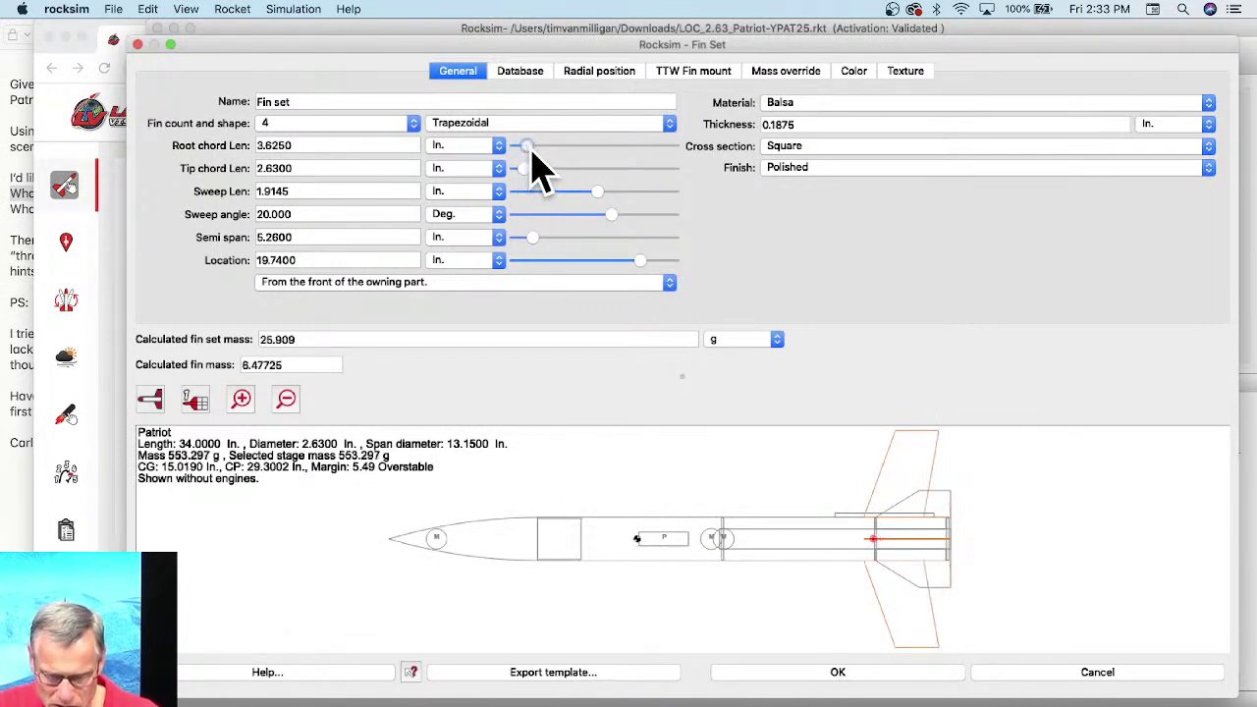
{"action": "left_click", "coordinate": [319, 283]}
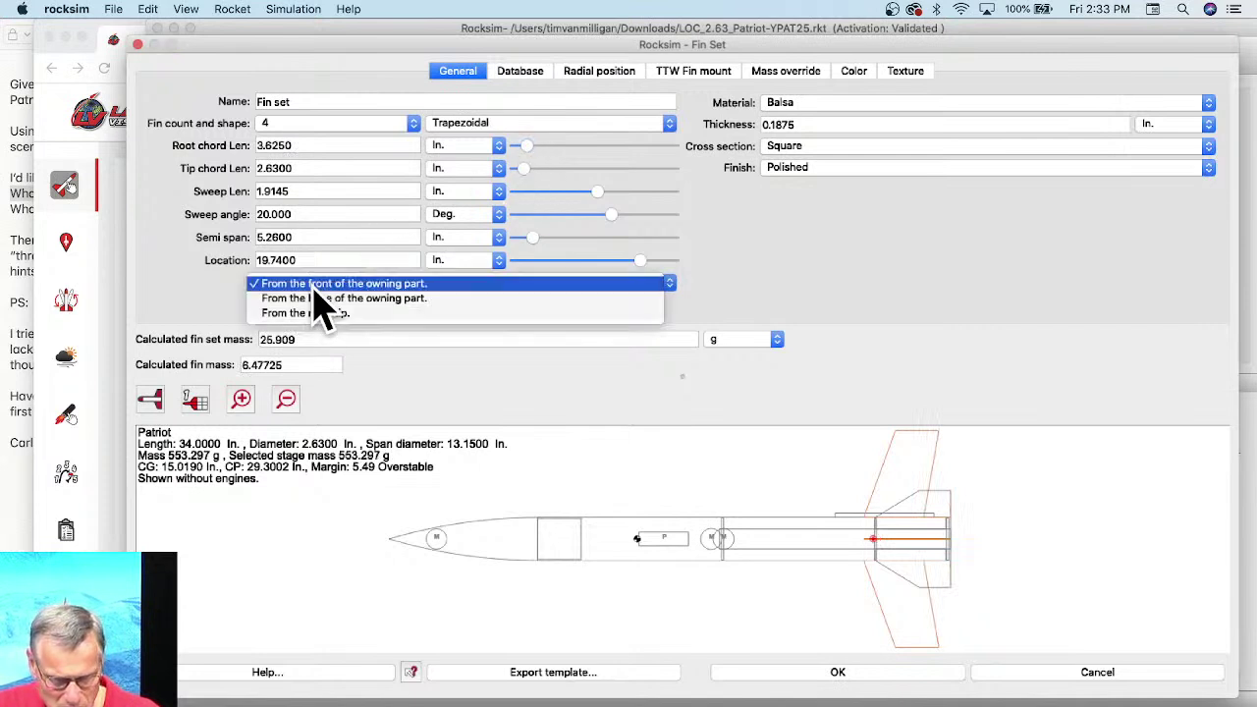
{"action": "left_click", "coordinate": [316, 298]}
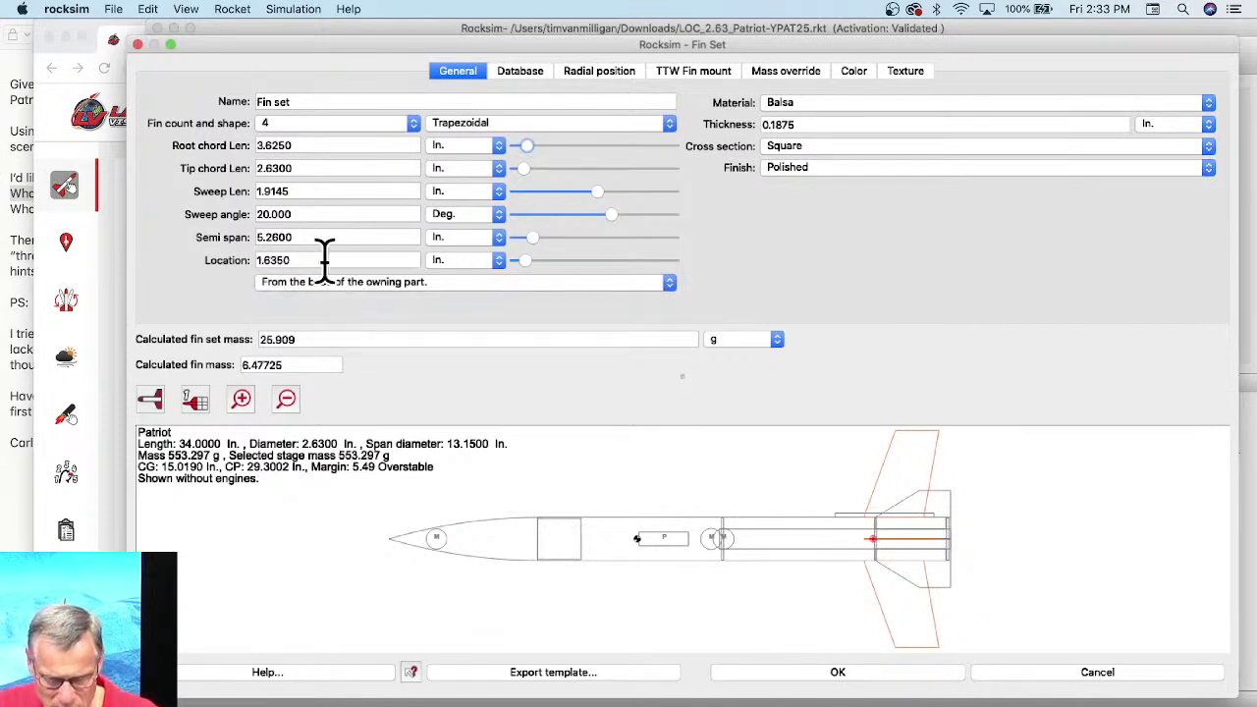
{"action": "left_click_drag", "start_coordinate": [323, 259], "coordinate": [234, 260]}
{"action": "type", "text": "0"}
{"action": "key", "text": "Return"}
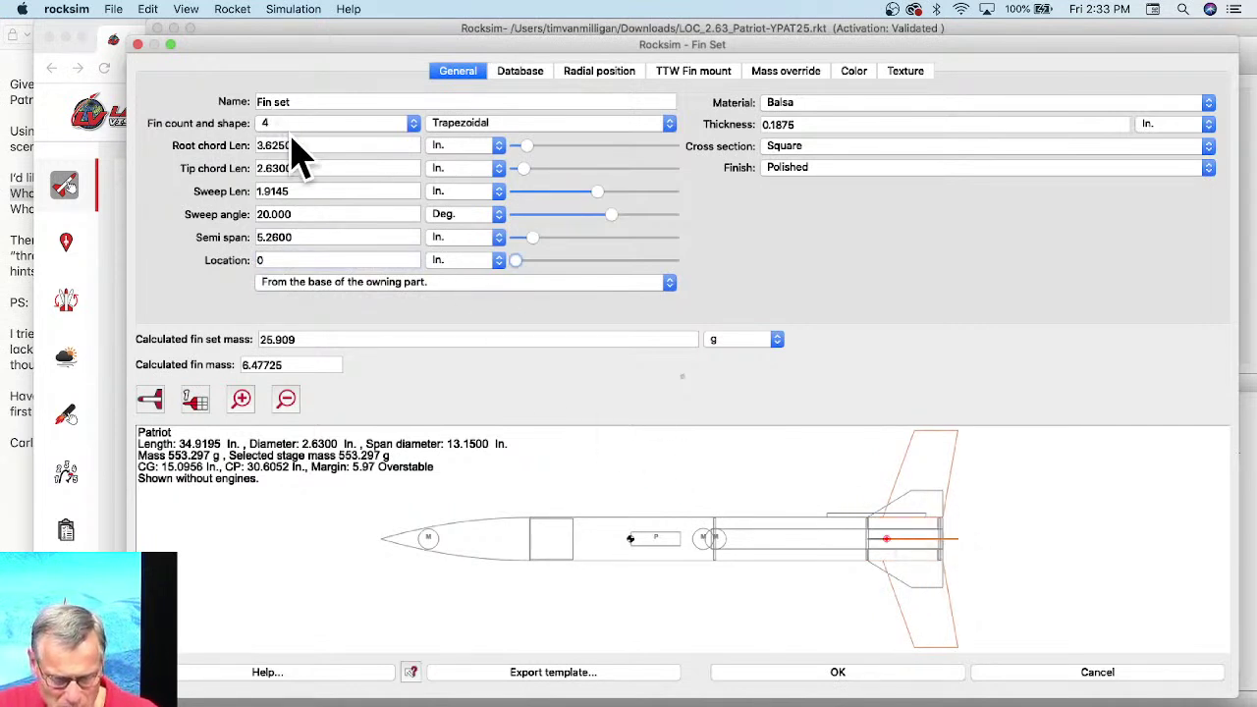
{"action": "left_click_drag", "start_coordinate": [531, 149], "coordinate": [540, 153]}
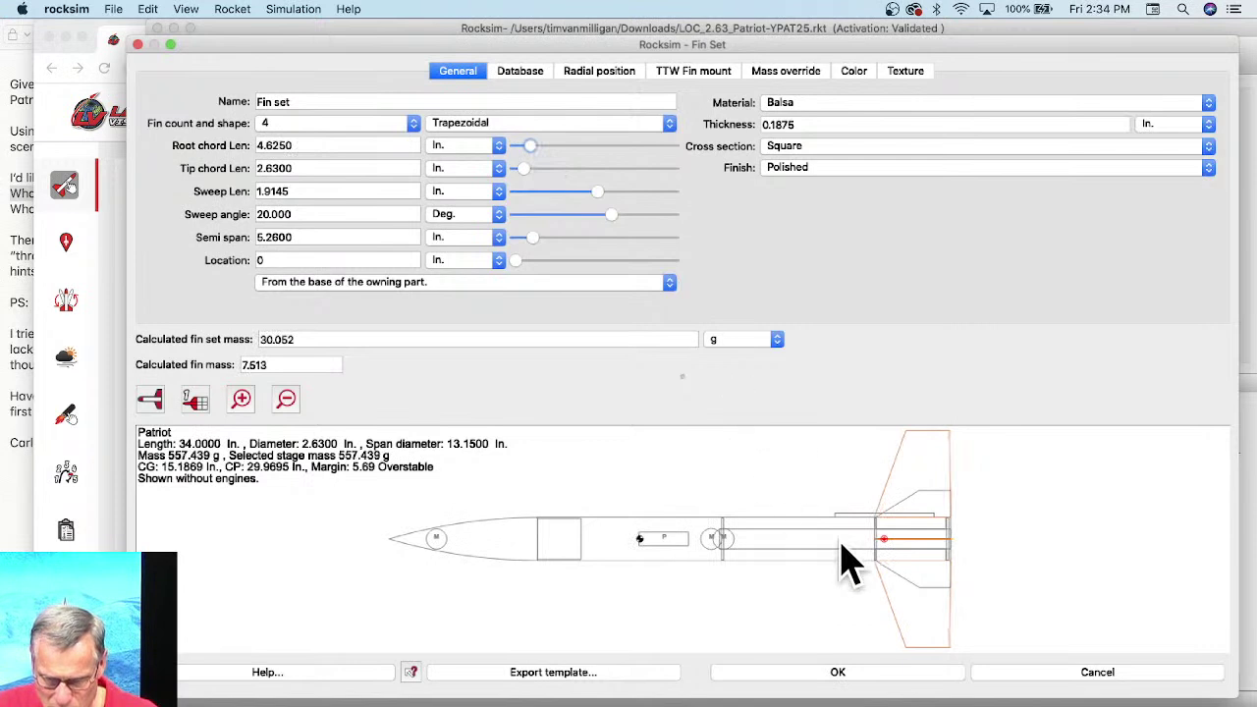
Step: Set the fin root chord to 4.55 in after trying 4.5 and 4.6
{"action": "scroll", "coordinate": [903, 541], "scroll_direction": "up", "scroll_amount": 3}
{"action": "left_click_drag", "start_coordinate": [941, 547], "coordinate": [740, 628]}
{"action": "scroll", "coordinate": [610, 612], "scroll_direction": "up", "scroll_amount": 3}
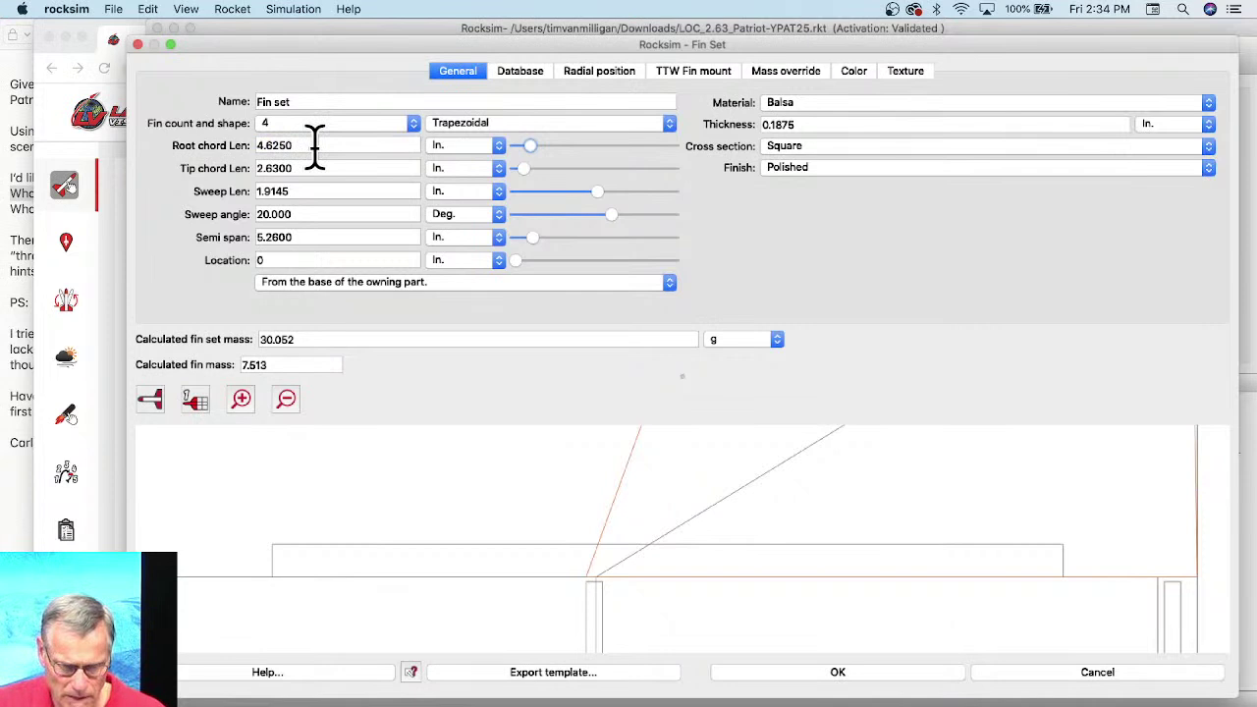
{"action": "left_click_drag", "start_coordinate": [267, 145], "coordinate": [329, 148]}
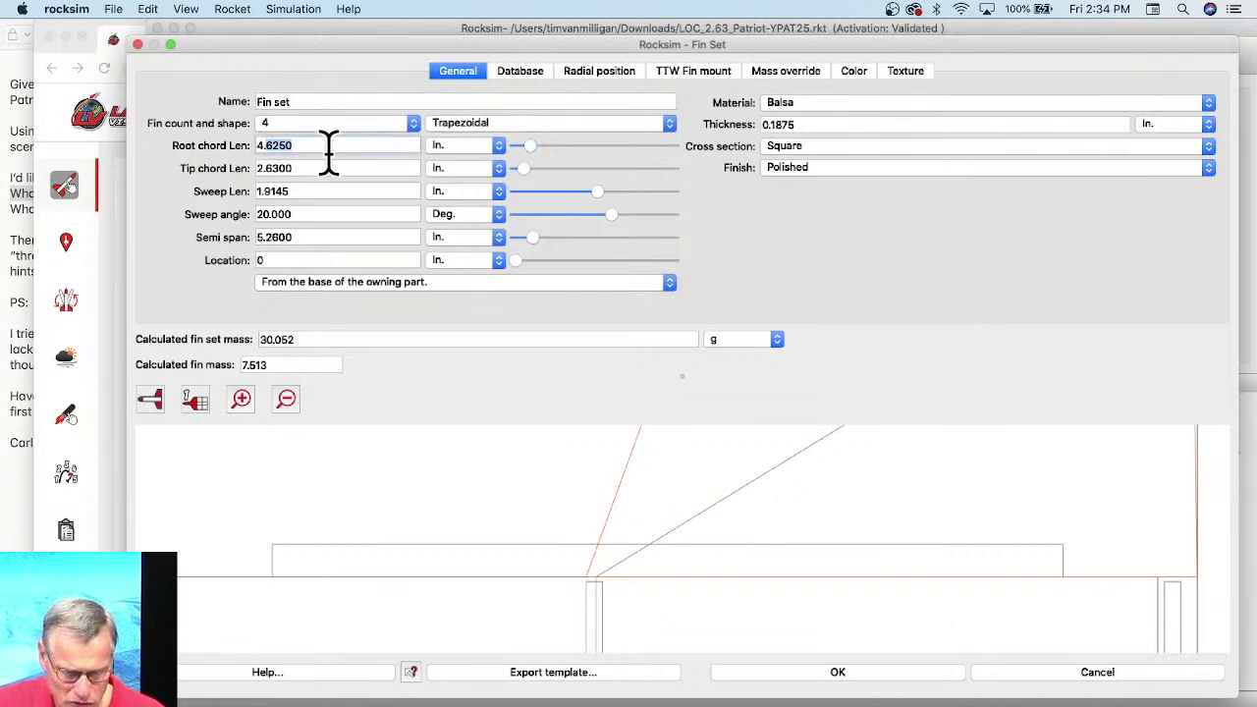
{"action": "key", "text": "Return"}
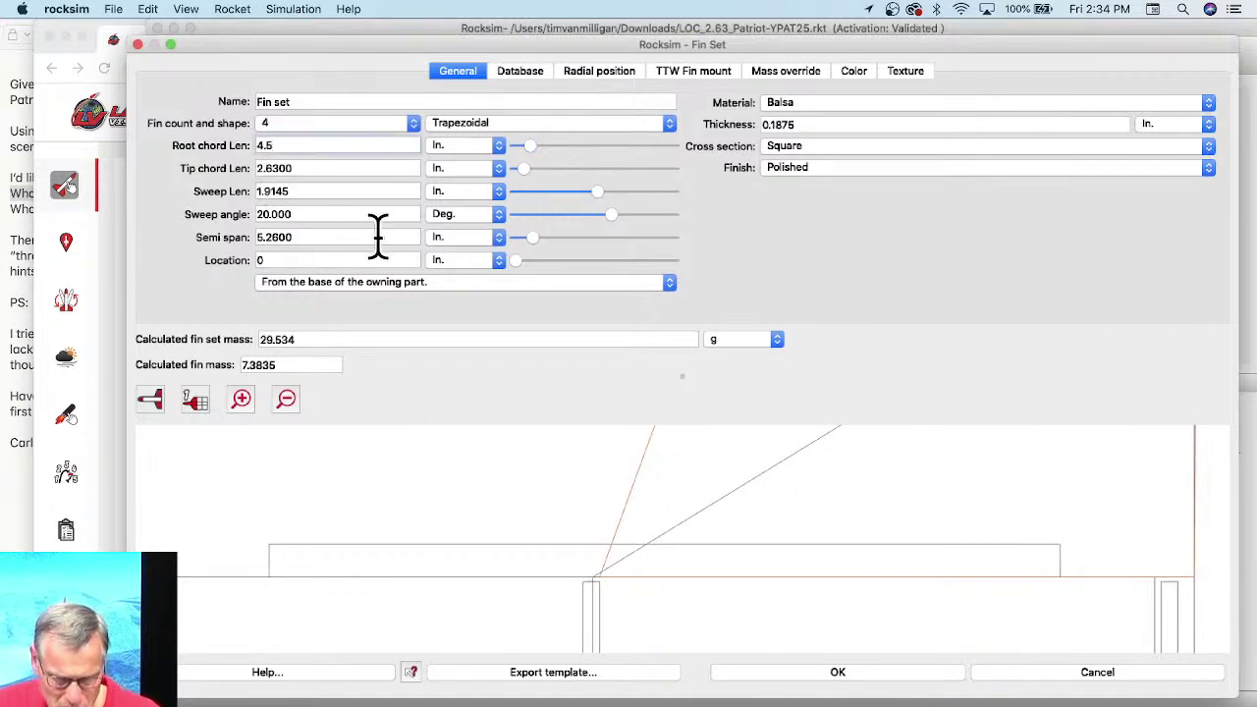
{"action": "key", "text": "Return"}
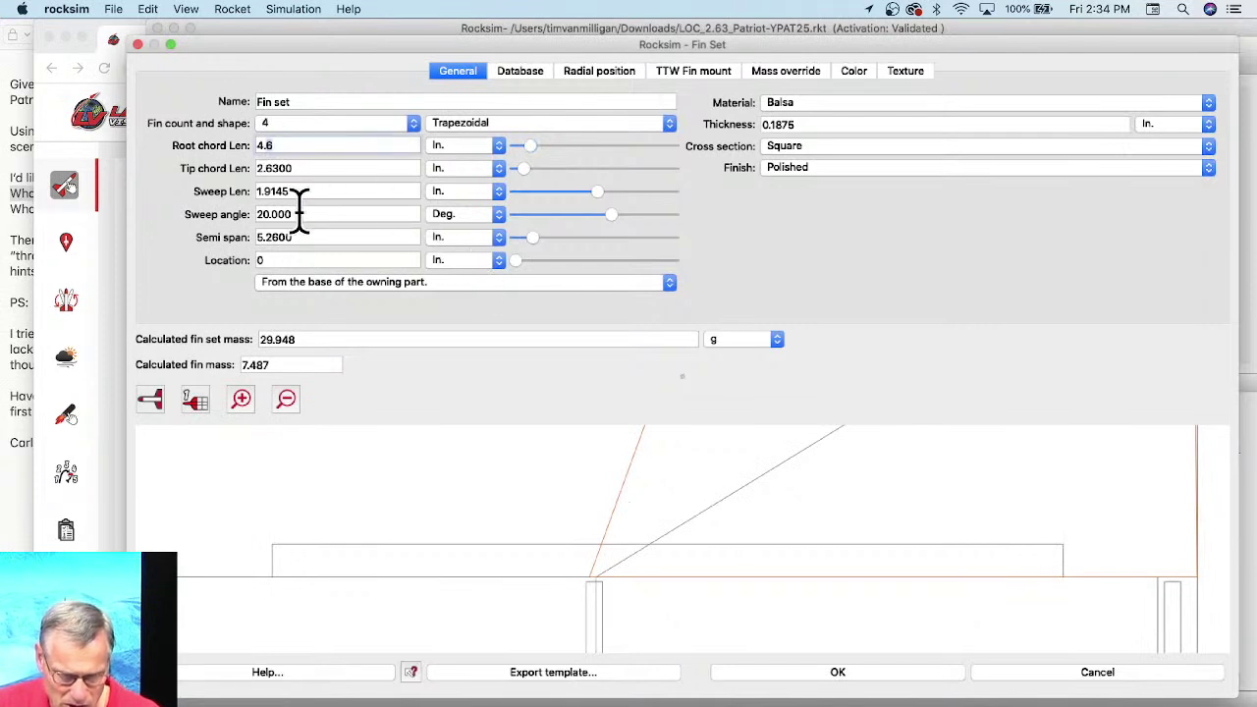
{"action": "key", "text": "Return"}
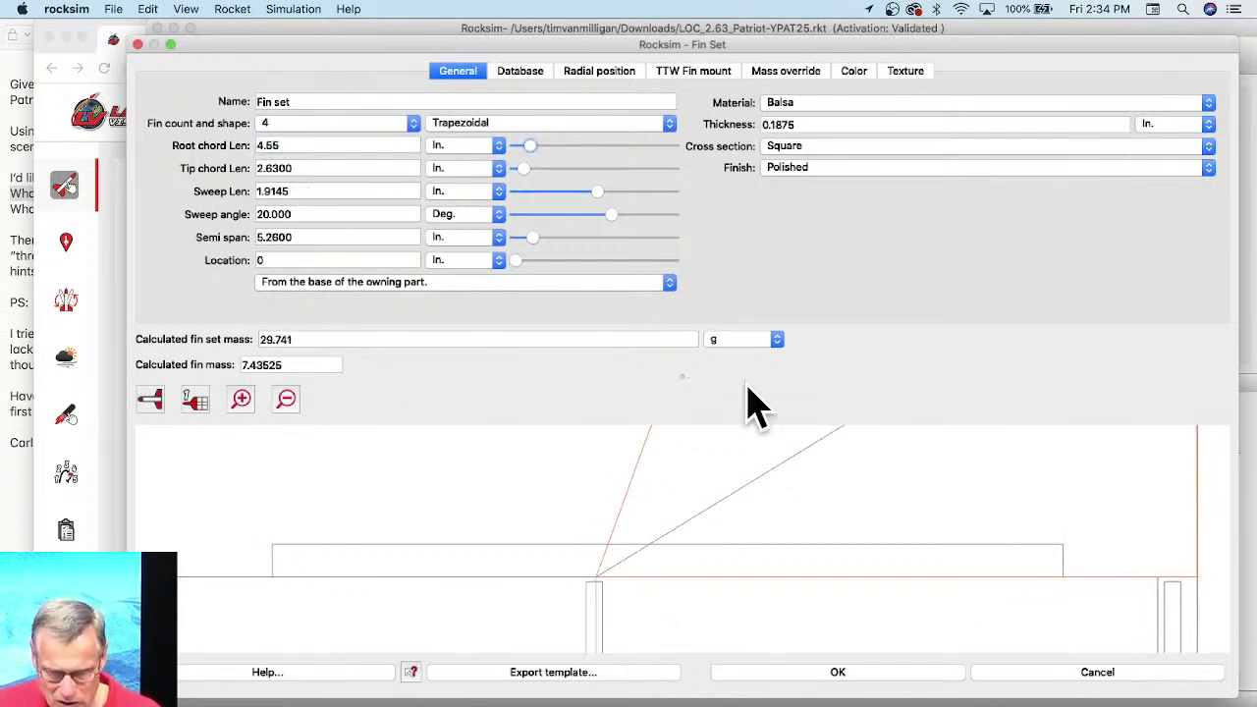
Step: Reduce the fin semi span from 5.26 in down to about 1.6 in
{"action": "scroll", "coordinate": [926, 505], "scroll_direction": "down", "scroll_amount": 5}
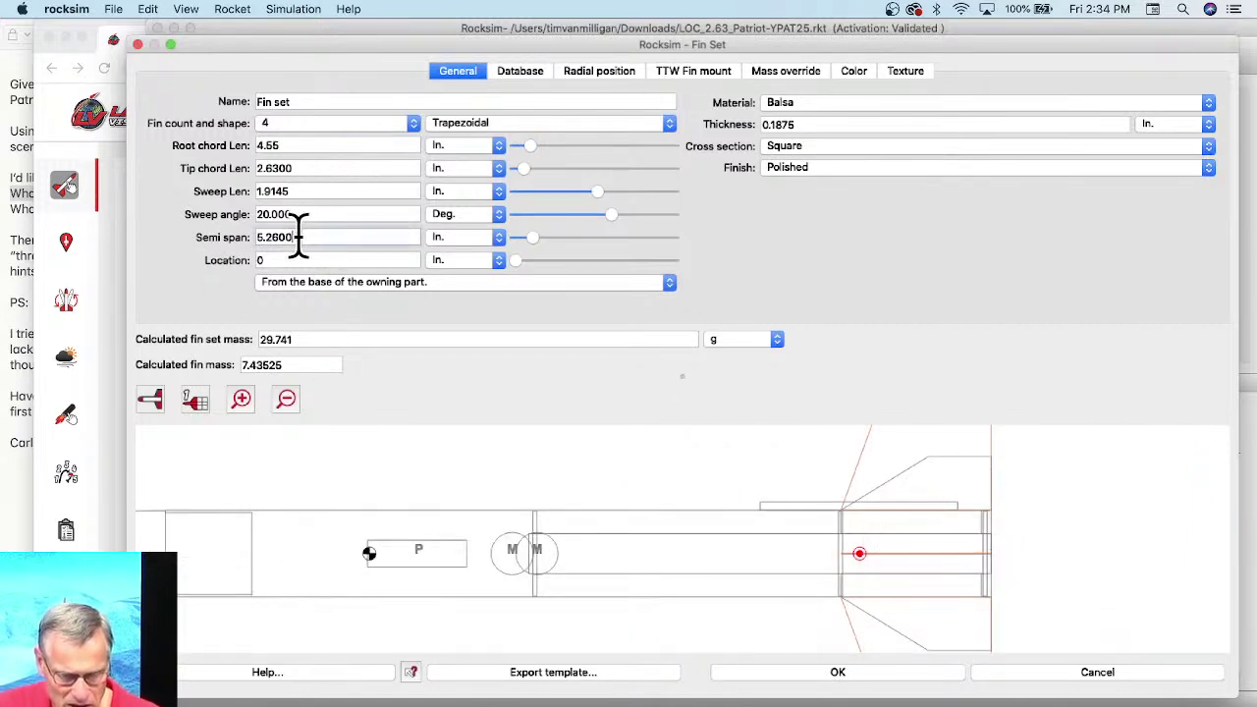
{"action": "left_click_drag", "start_coordinate": [301, 238], "coordinate": [257, 236]}
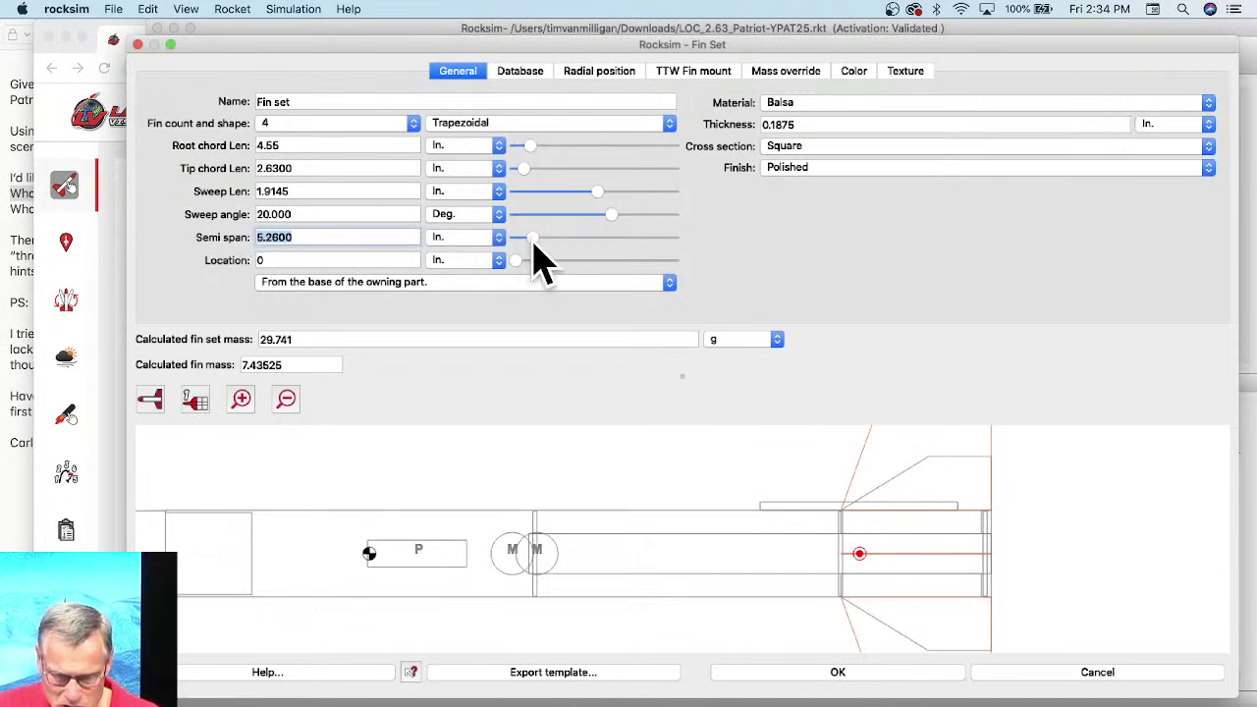
{"action": "left_click_drag", "start_coordinate": [535, 243], "coordinate": [527, 241]}
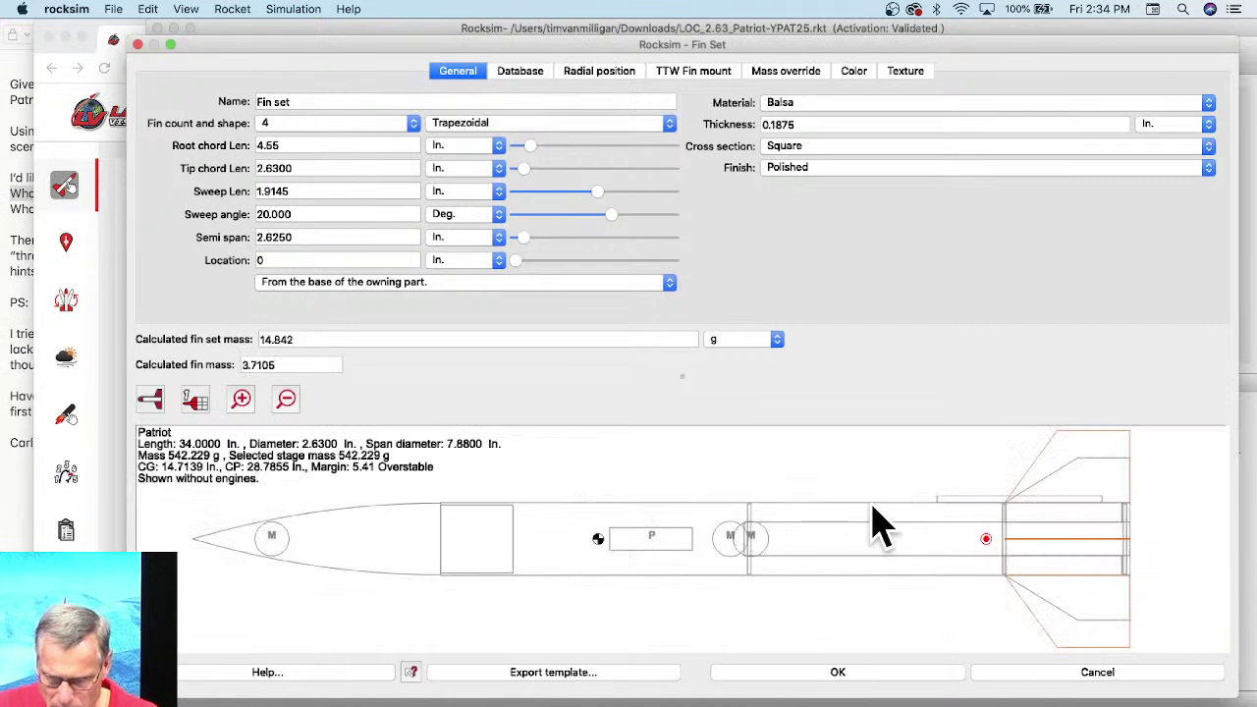
{"action": "left_click_drag", "start_coordinate": [527, 241], "coordinate": [532, 258]}
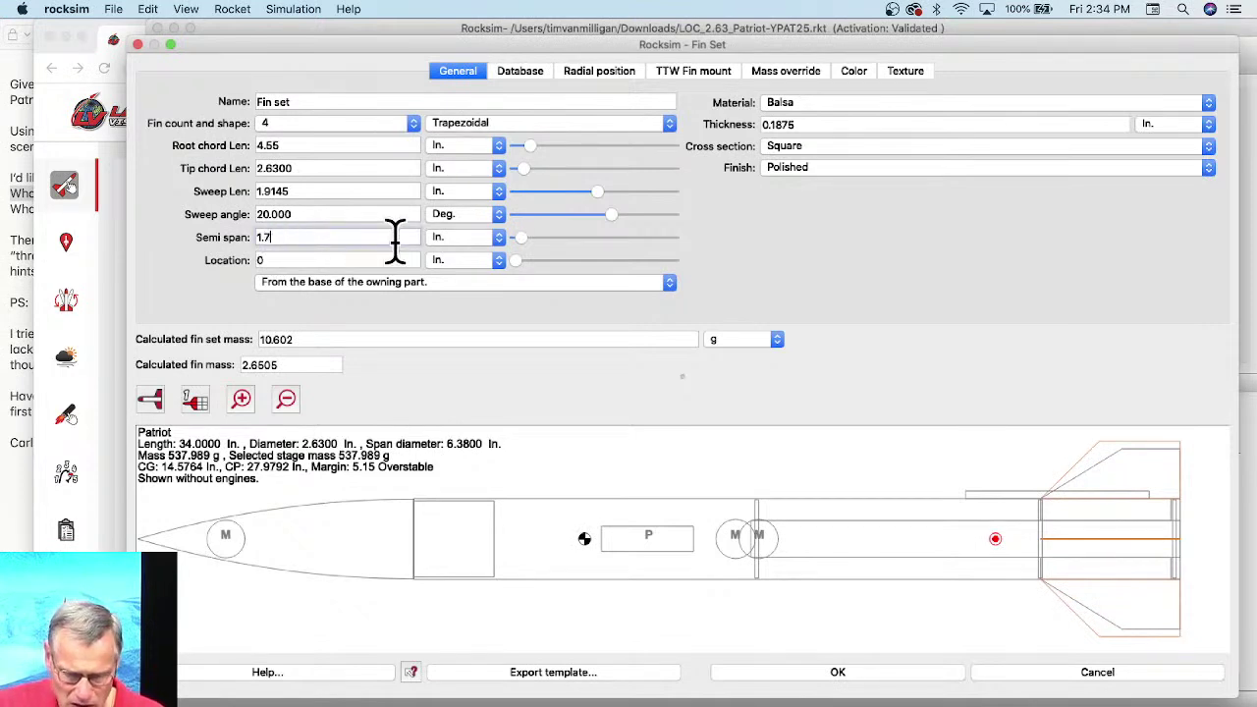
{"action": "key", "text": "Return"}
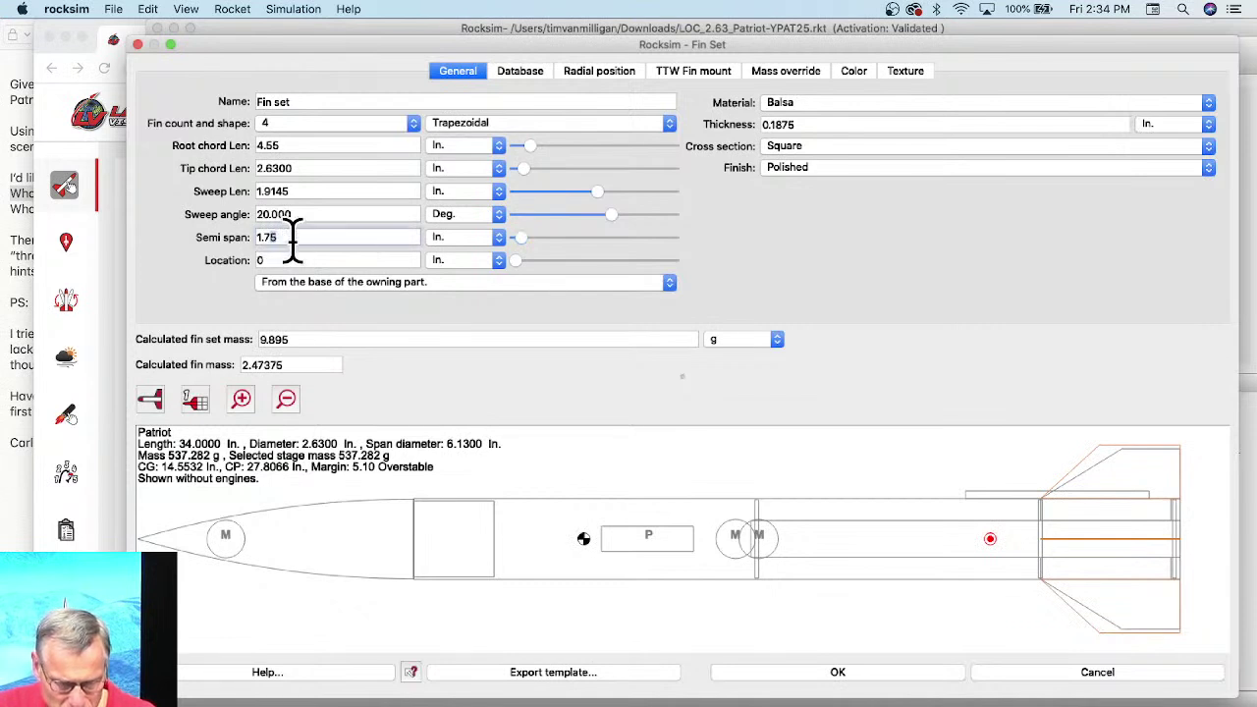
{"action": "key", "text": "BackSpace"}
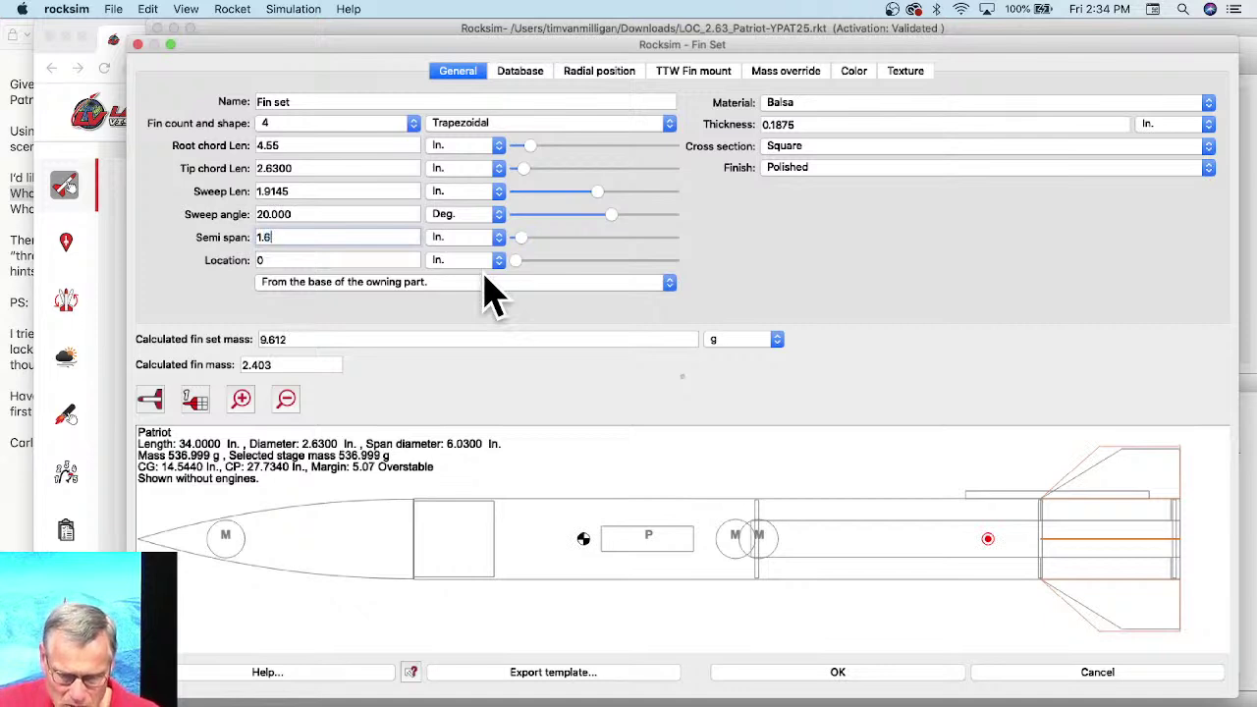
{"action": "key", "text": "Tab"}
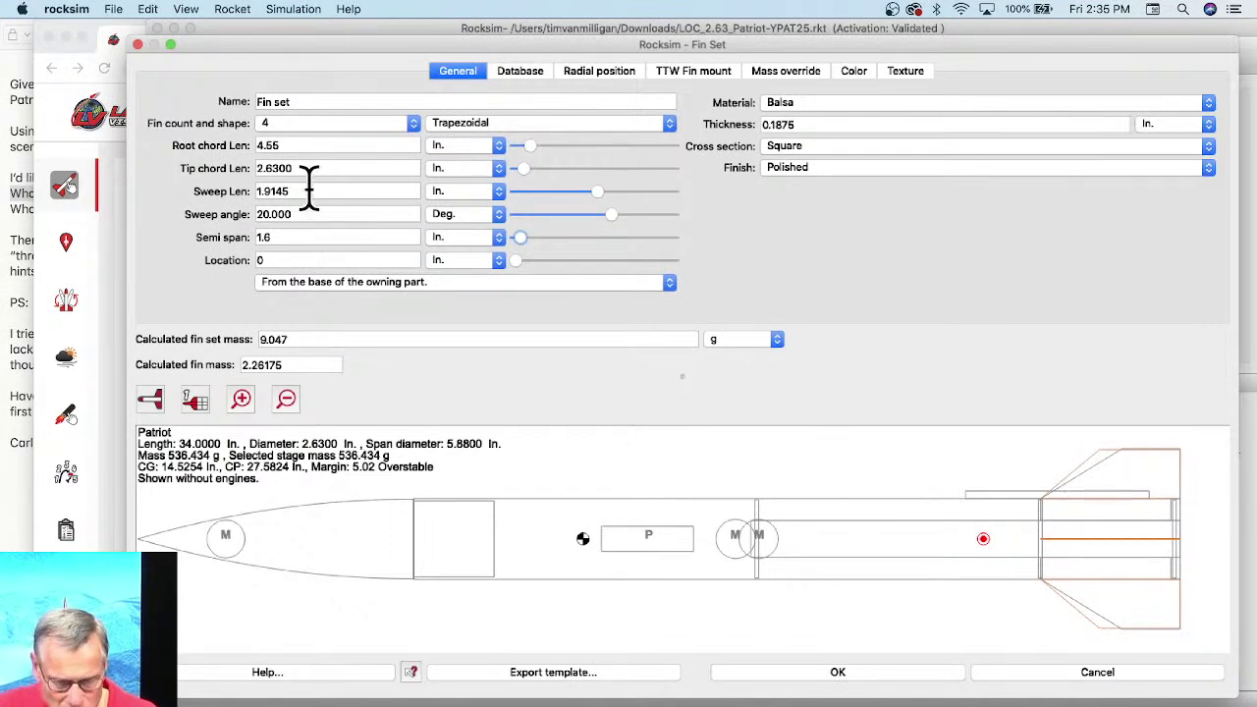
Step: Set the fin tip chord to 2.0 in. and the sweep angle to about 57.875°, then zoom in on the preview
{"action": "left_click", "coordinate": [523, 172]}
{"action": "left_click_drag", "start_coordinate": [523, 177], "coordinate": [524, 174]}
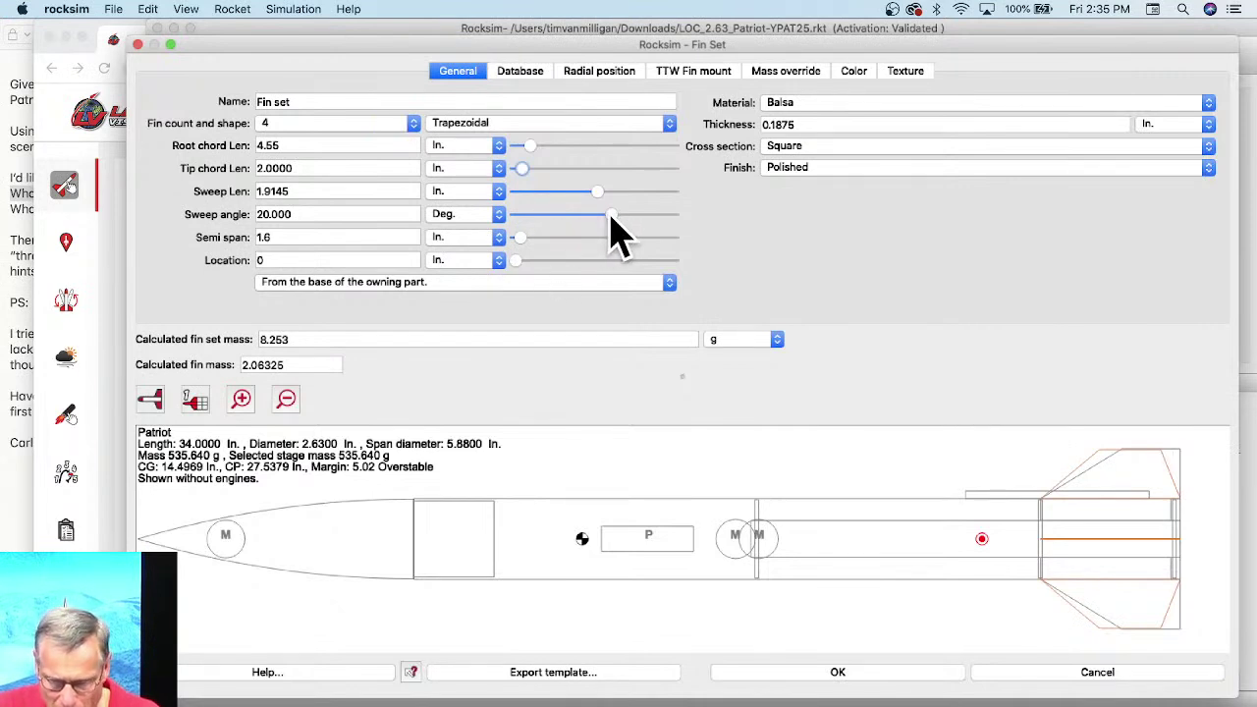
{"action": "left_click_drag", "start_coordinate": [611, 216], "coordinate": [645, 234]}
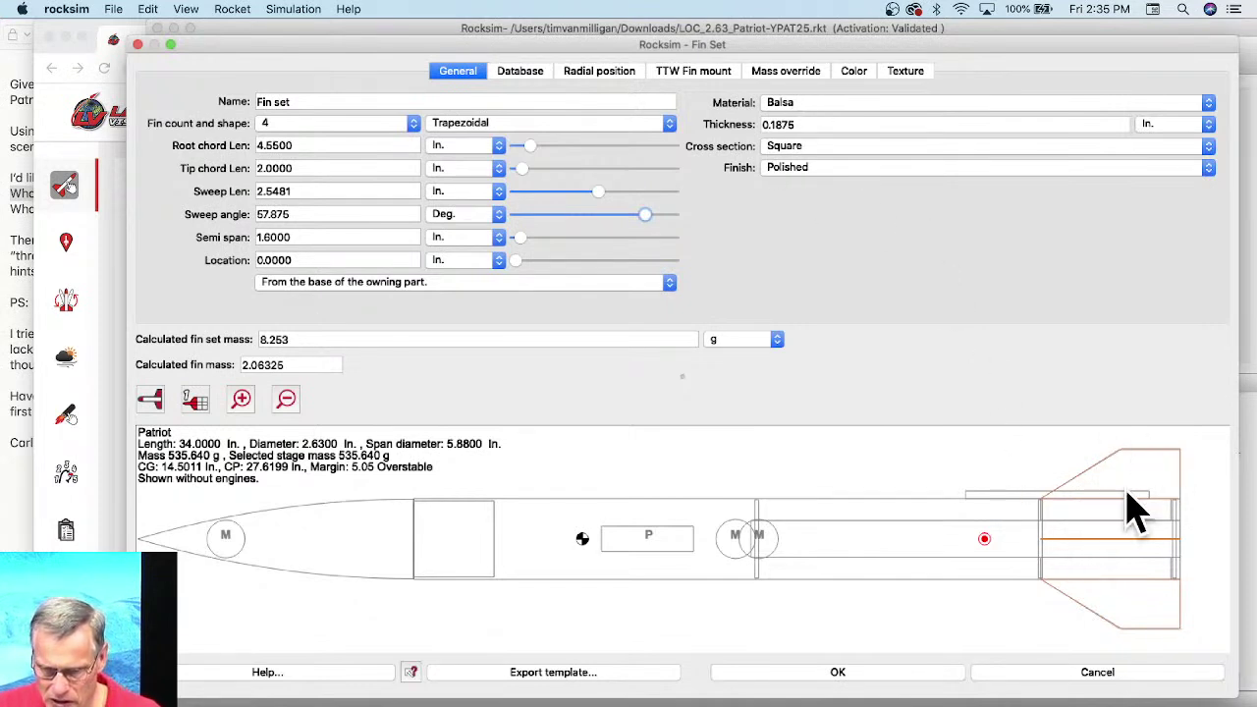
{"action": "right_click", "coordinate": [1056, 565]}
{"action": "left_click", "coordinate": [1076, 554]}
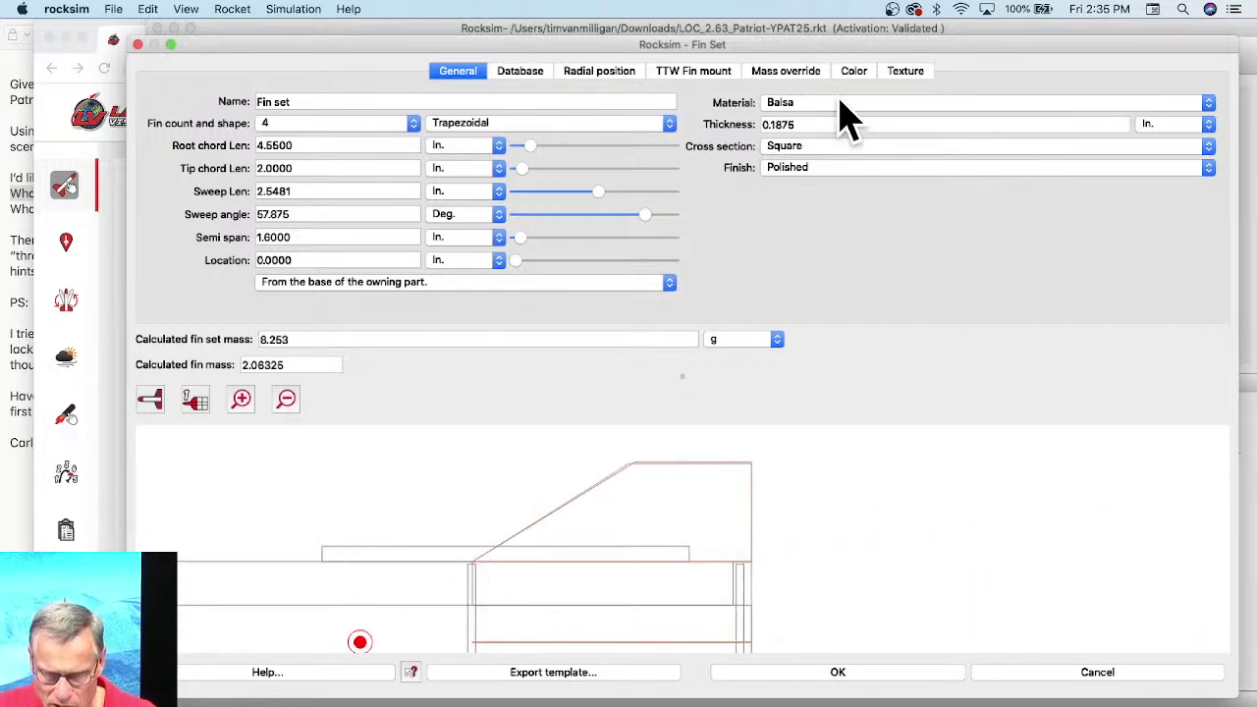
Step: In the TTW Fin mount settings, enter a 0.1 in. tab offset and a 4.2 in. tab length
{"action": "left_click", "coordinate": [701, 76]}
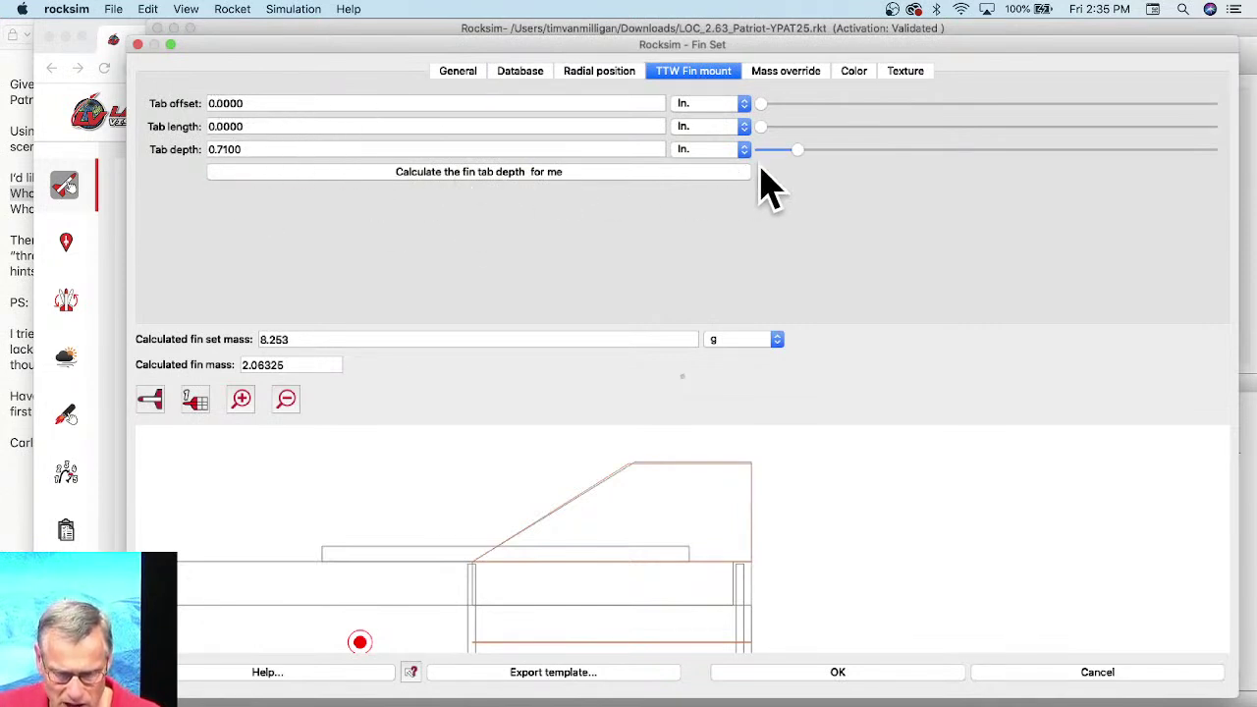
{"action": "left_click_drag", "start_coordinate": [761, 126], "coordinate": [798, 132]}
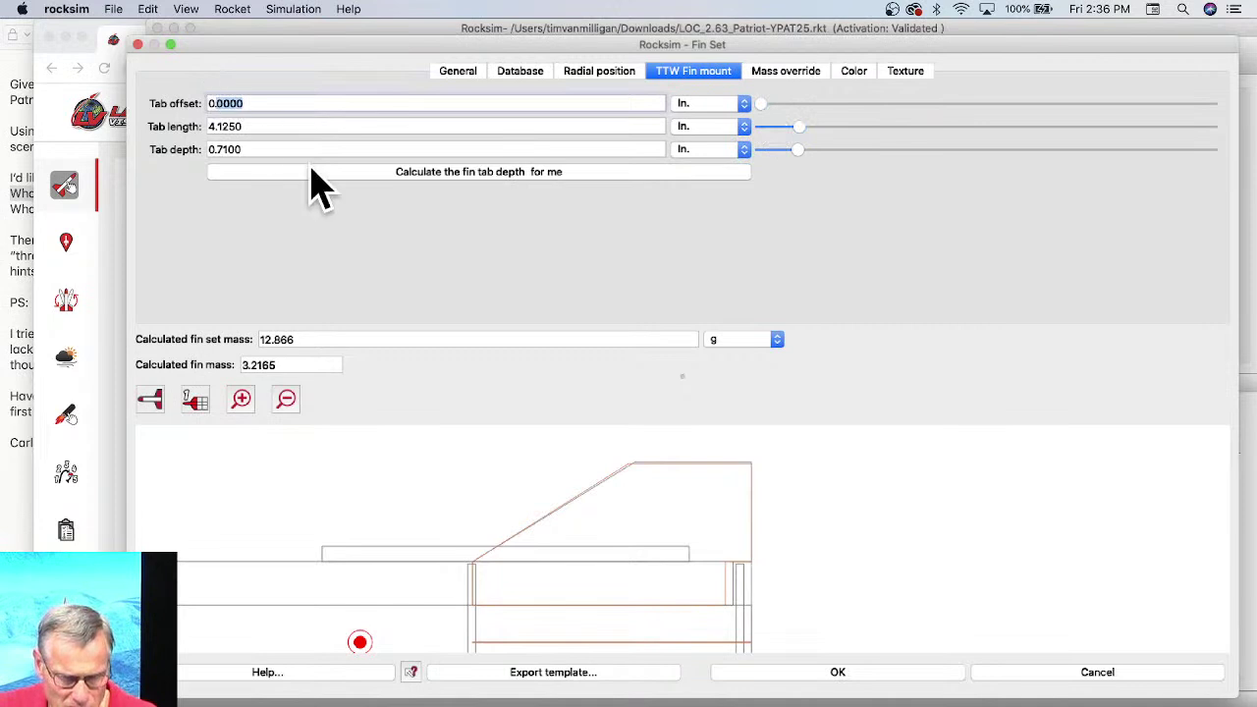
{"action": "type", "text": "0.1"}
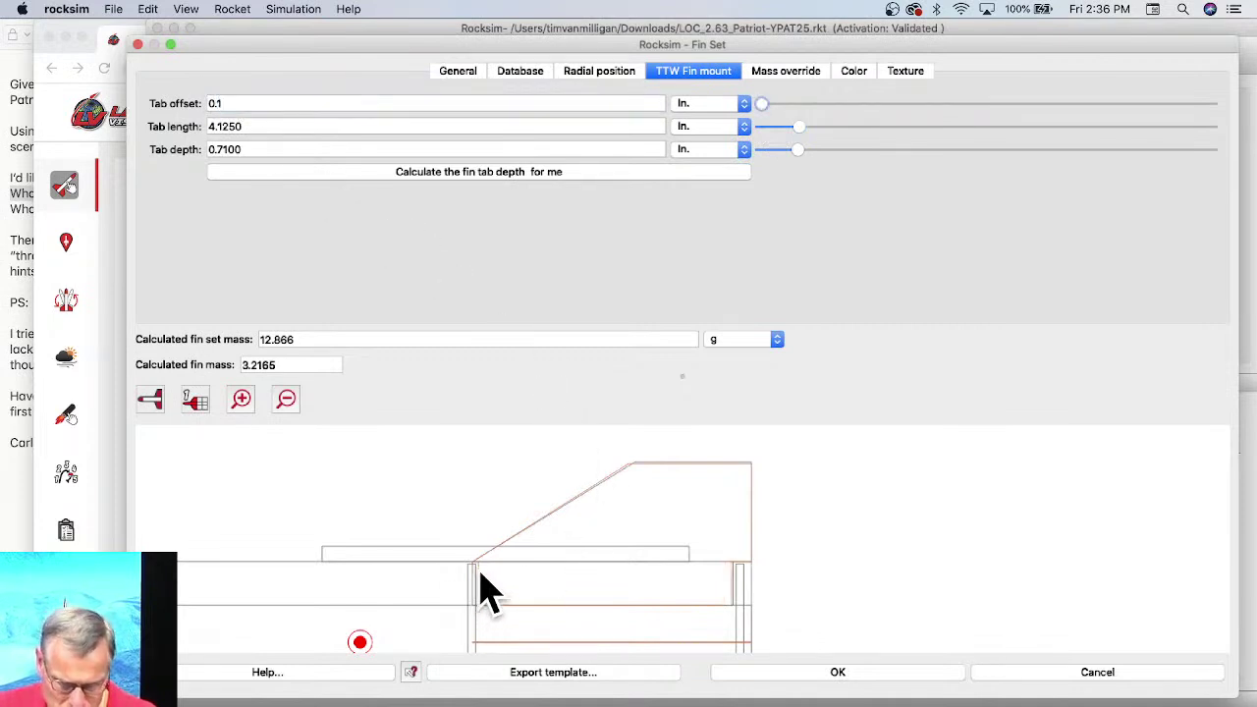
{"action": "scroll", "coordinate": [481, 589], "scroll_direction": "up", "scroll_amount": 5}
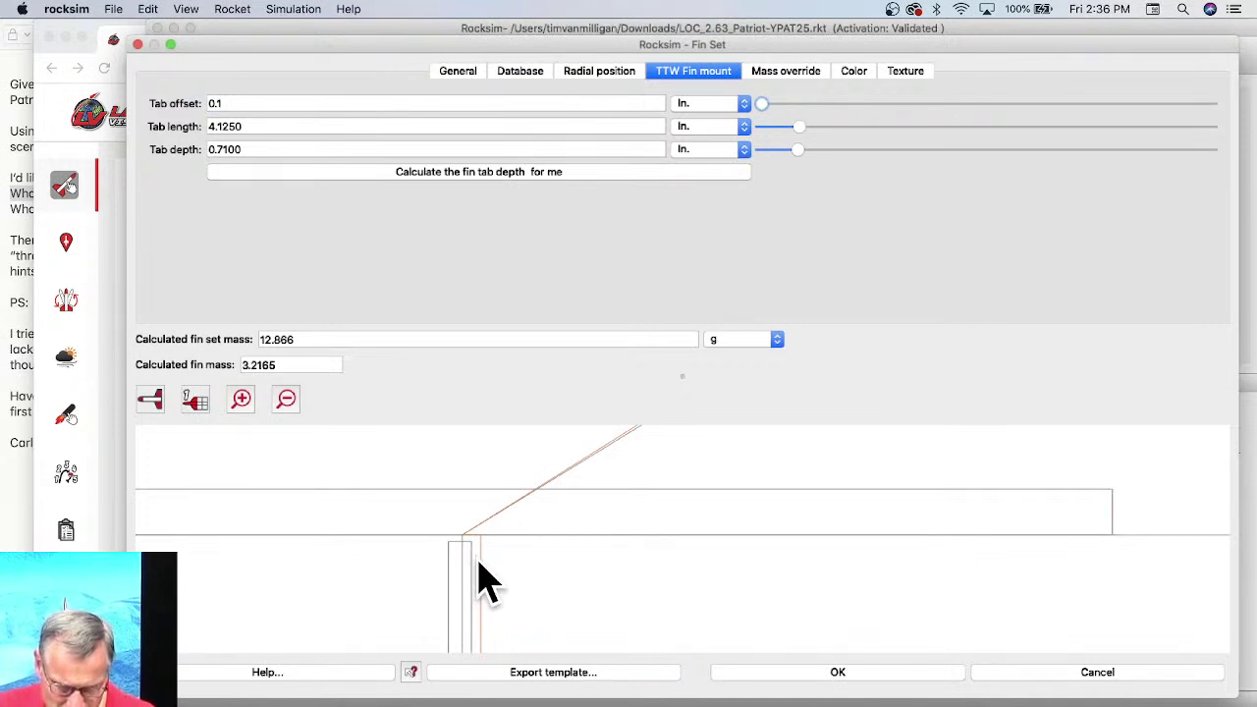
{"action": "scroll", "coordinate": [1044, 494], "scroll_direction": "down", "scroll_amount": 3}
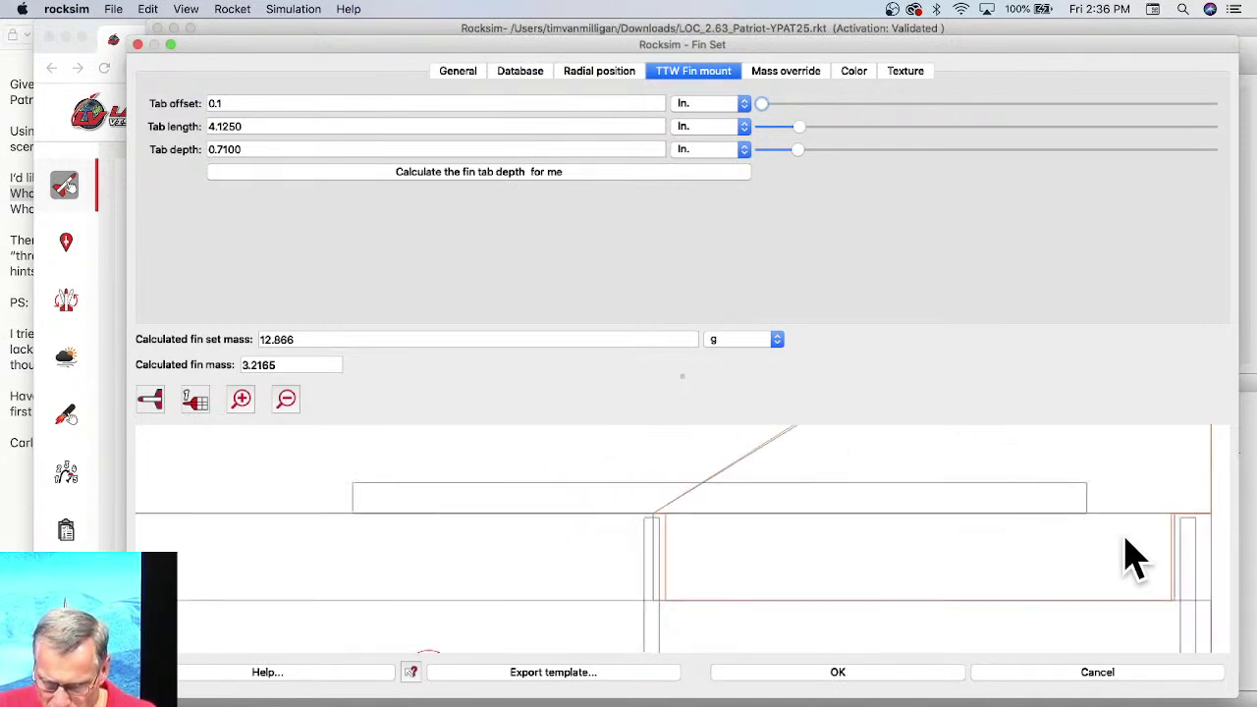
{"action": "scroll", "coordinate": [912, 561], "scroll_direction": "up", "scroll_amount": 4}
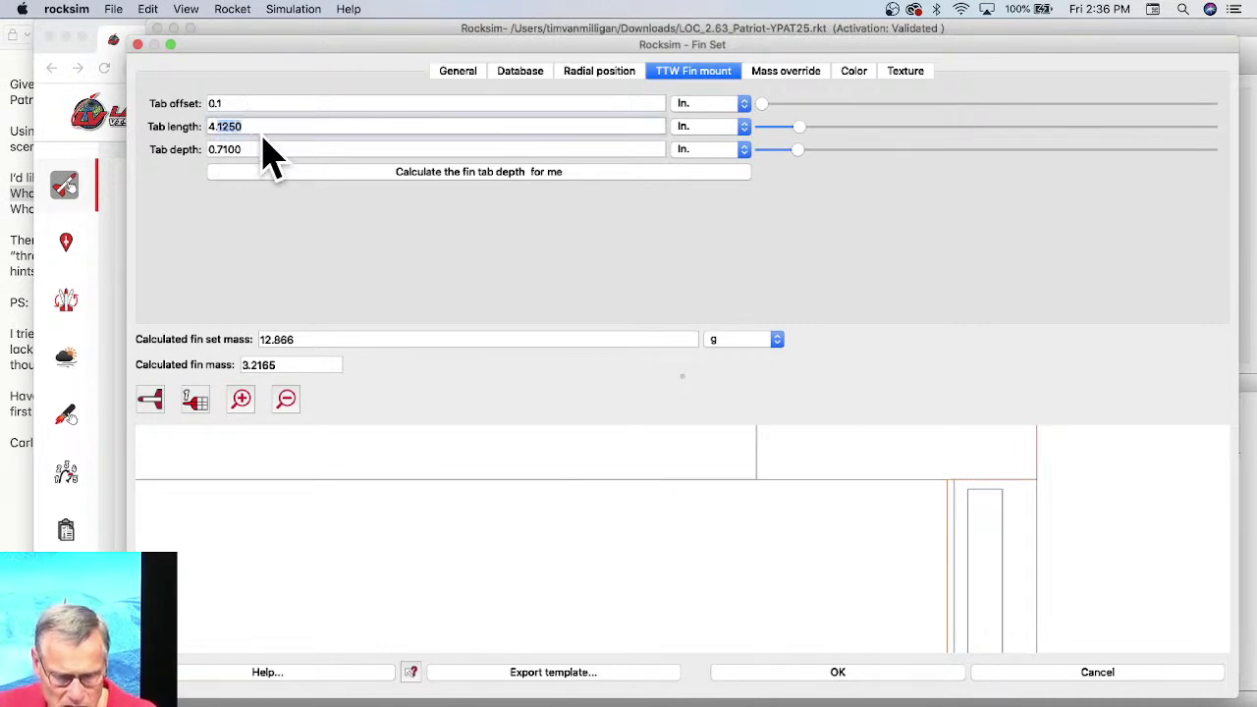
{"action": "type", "text": "4.2"}
{"action": "key", "text": "Return"}
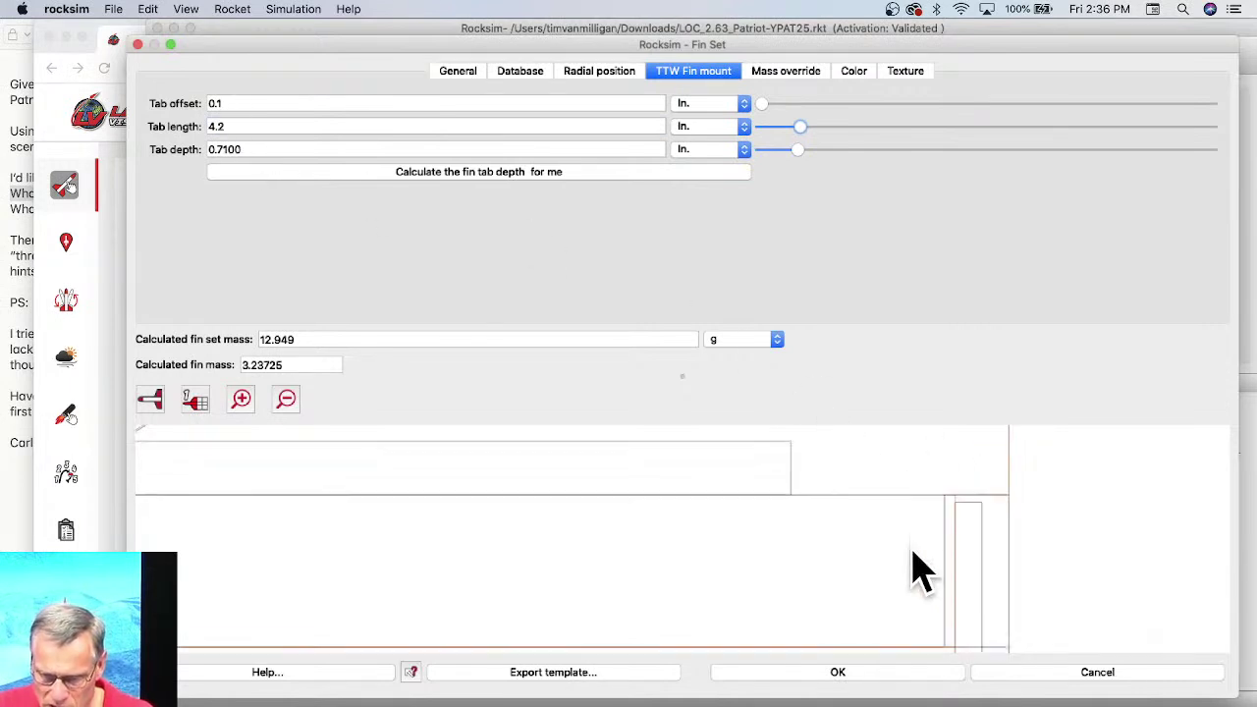
{"action": "left_click", "coordinate": [854, 72]}
Step: Set the fin set's 3D diffuse colour to red
{"action": "left_click", "coordinate": [766, 155]}
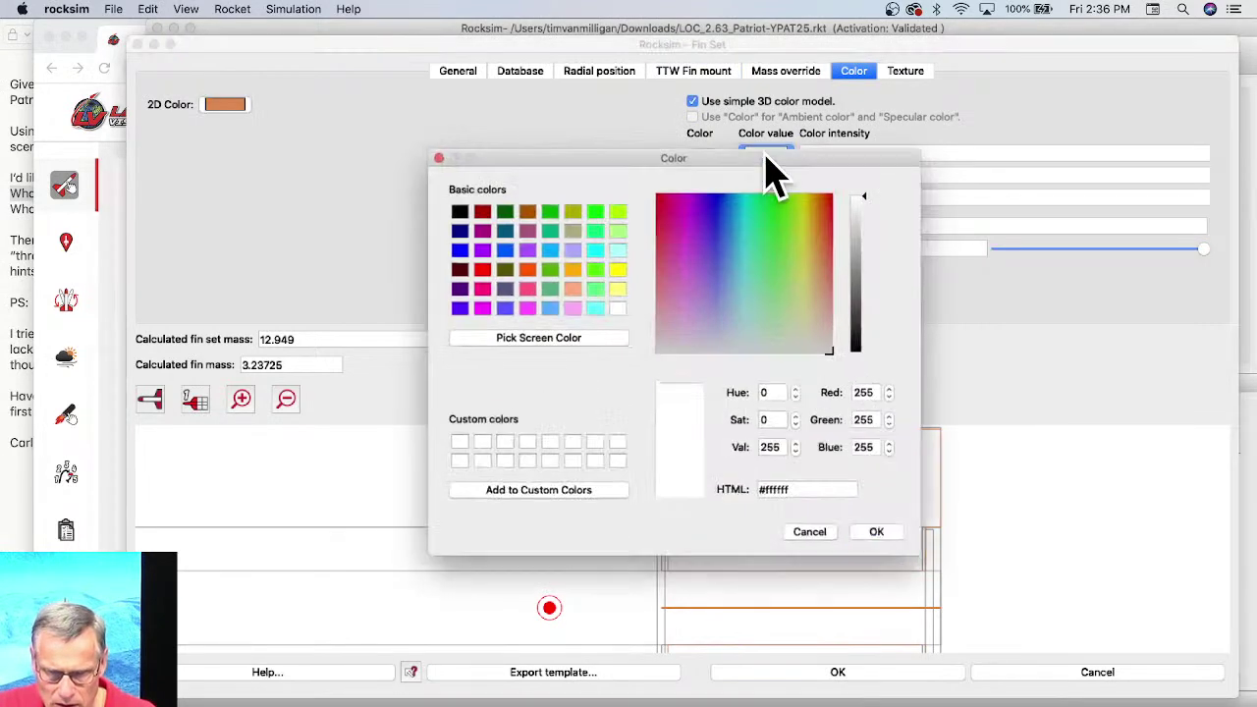
{"action": "left_click", "coordinate": [661, 198]}
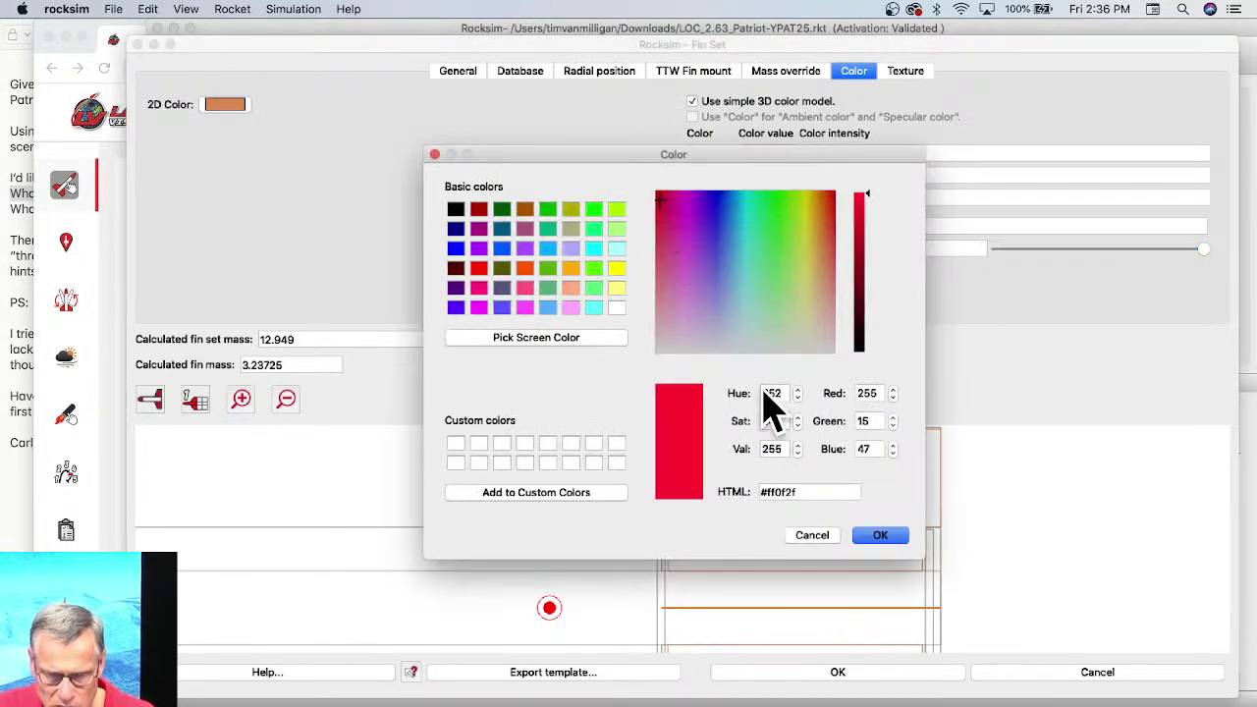
{"action": "left_click", "coordinate": [879, 535]}
Step: Set the 2D drawing colour to a deeper orange (#de6514) and close the Fin Set dialog with OK
{"action": "left_click", "coordinate": [236, 108]}
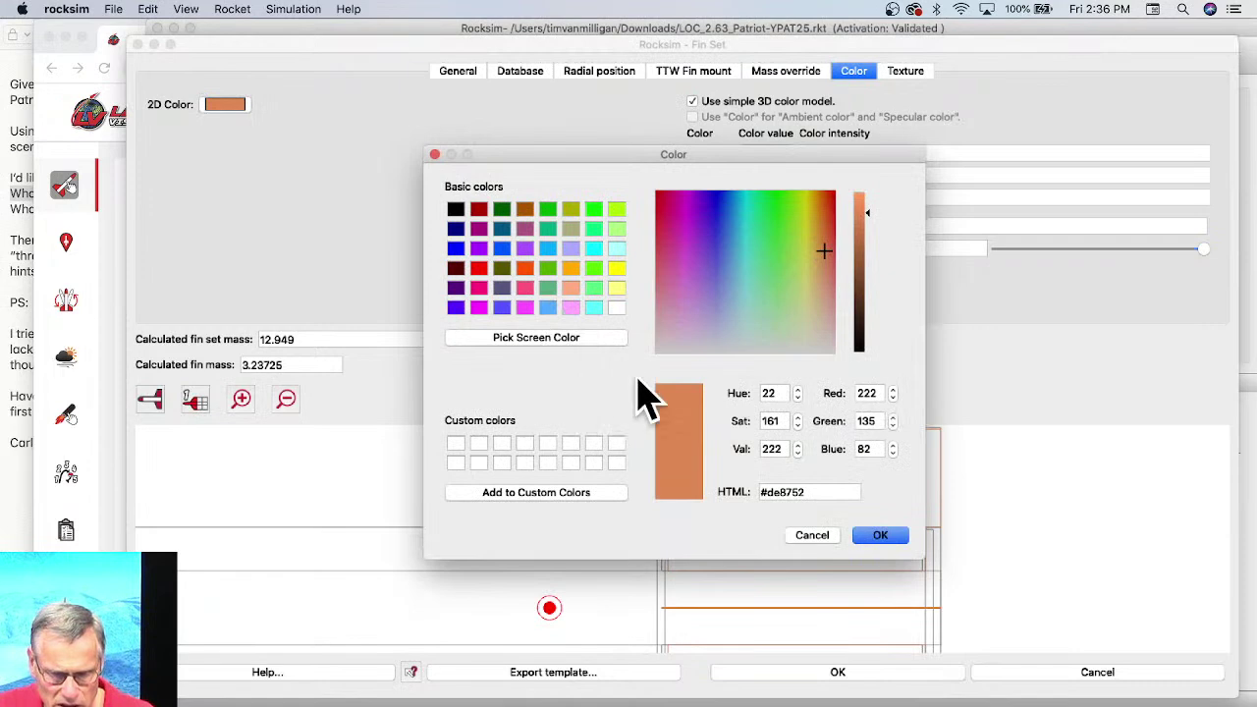
{"action": "left_click", "coordinate": [821, 206]}
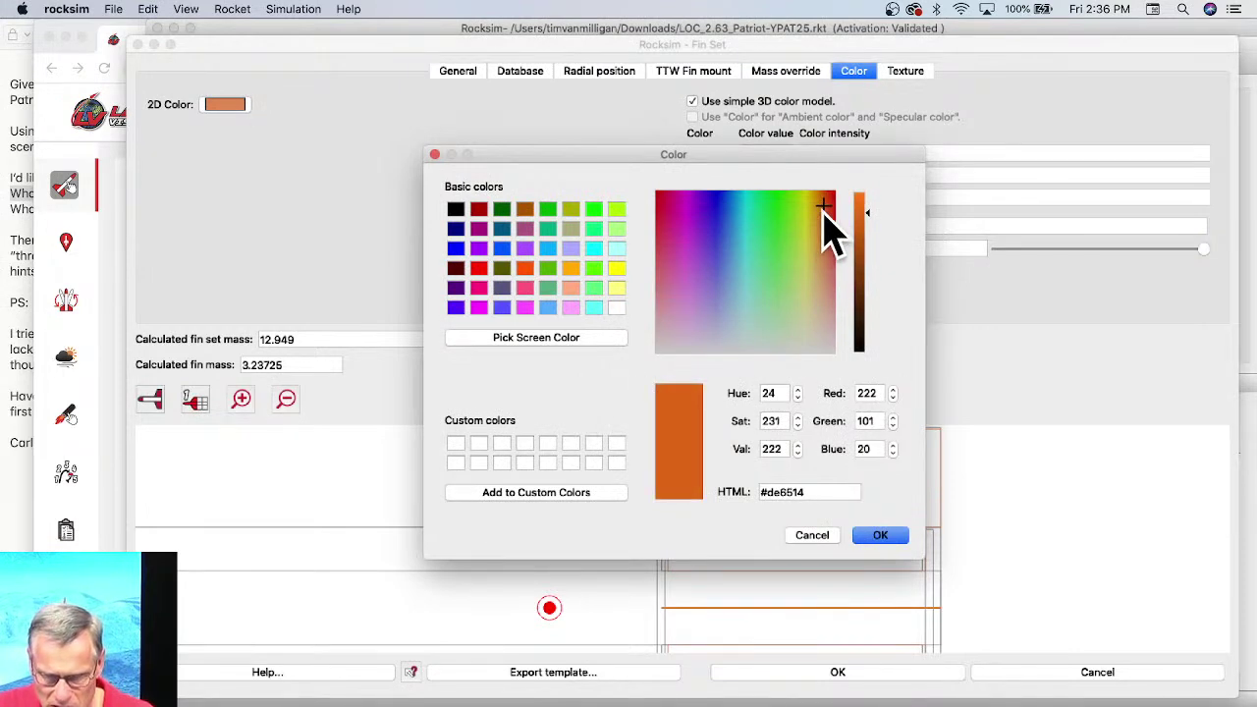
{"action": "left_click", "coordinate": [864, 539]}
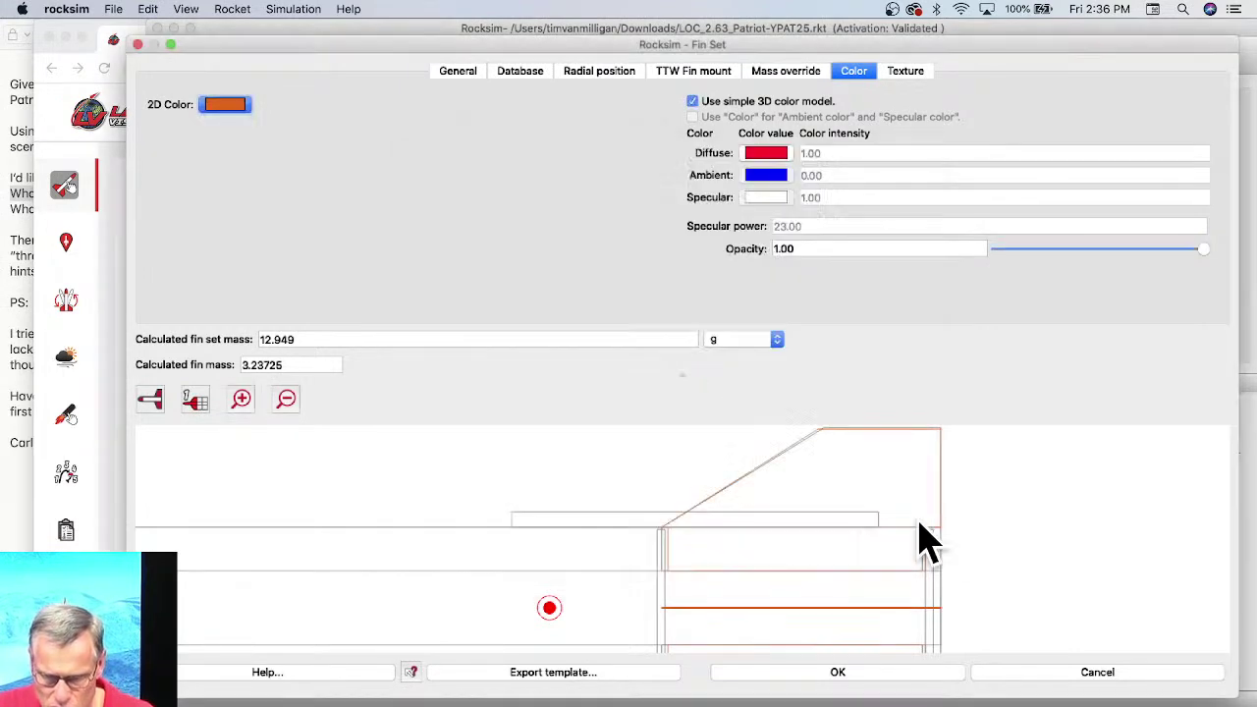
{"action": "left_click", "coordinate": [887, 678]}
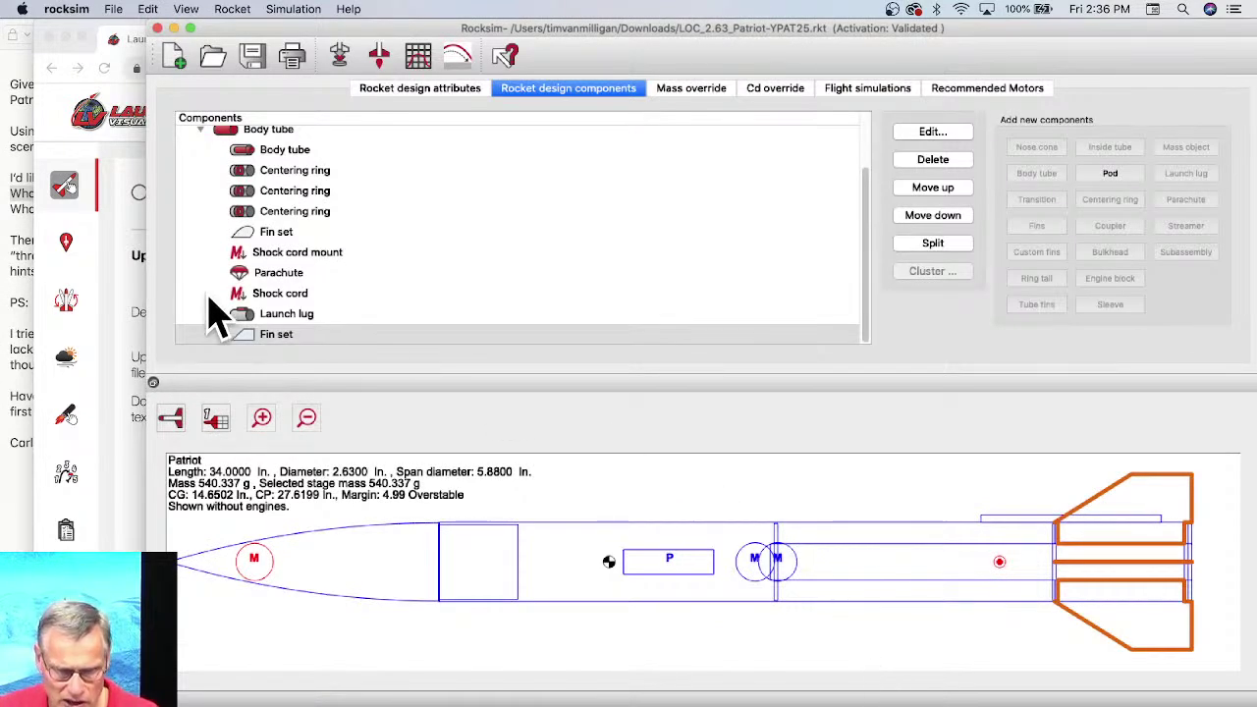
Step: Delete the first, old Fin set from the Patriot's component list and confirm with Yes
{"action": "left_click", "coordinate": [275, 236]}
{"action": "right_click", "coordinate": [275, 236]}
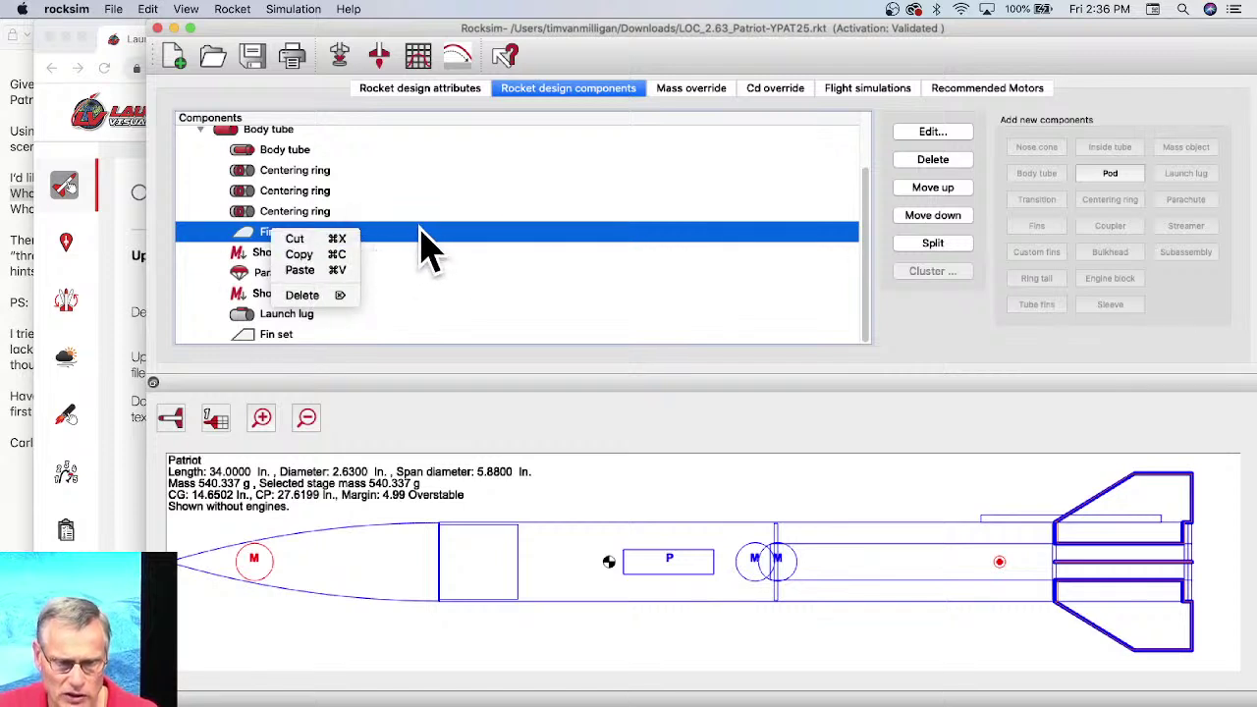
{"action": "left_click", "coordinate": [304, 244]}
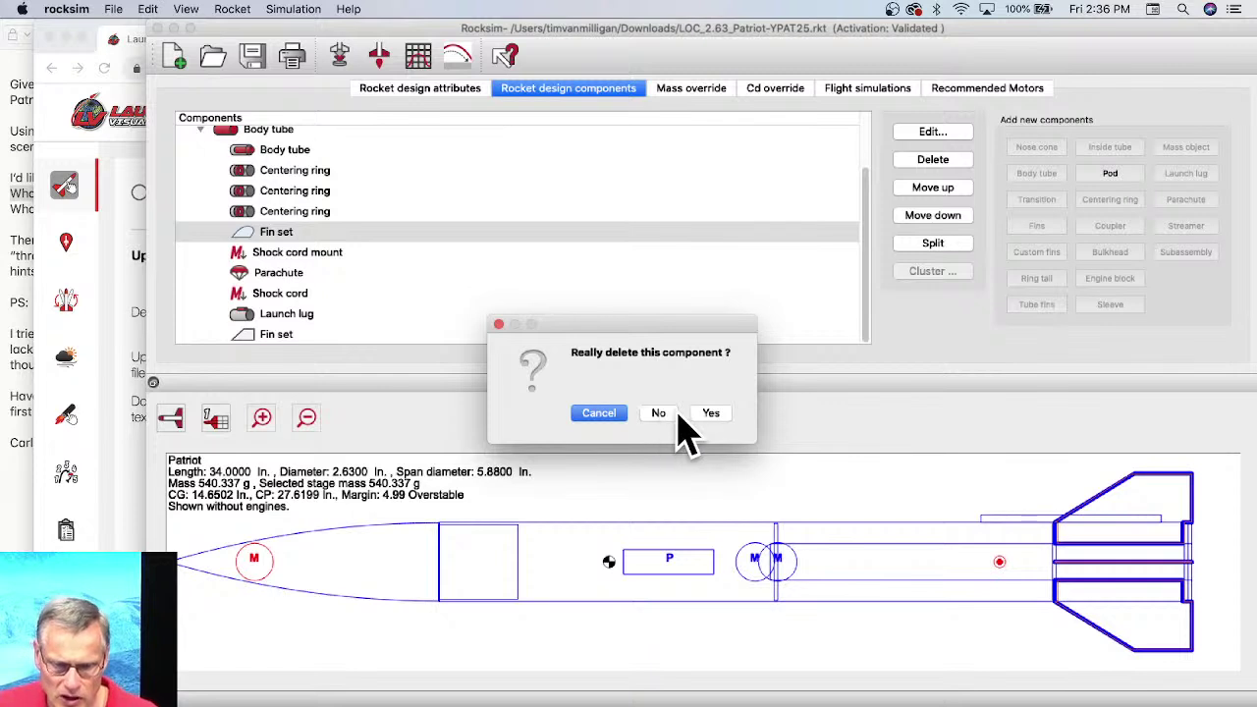
{"action": "left_click", "coordinate": [711, 413]}
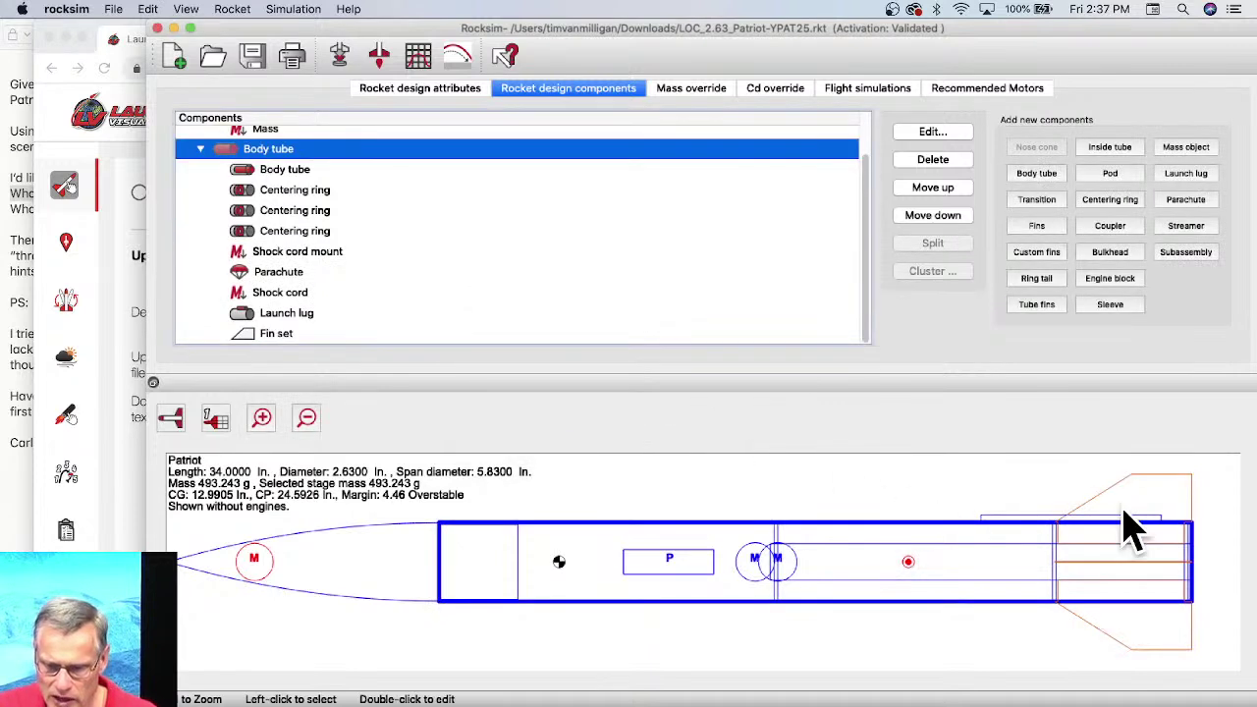
{"action": "left_click", "coordinate": [1080, 506]}
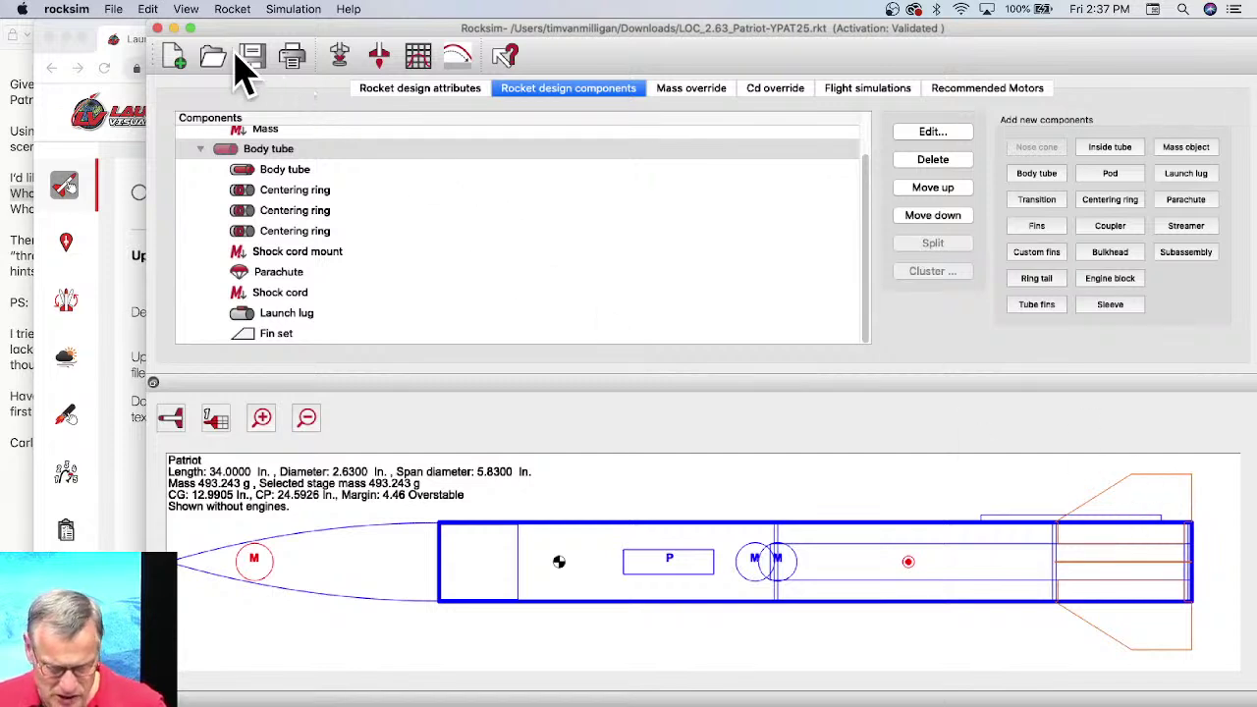
{"action": "left_click", "coordinate": [253, 560]}
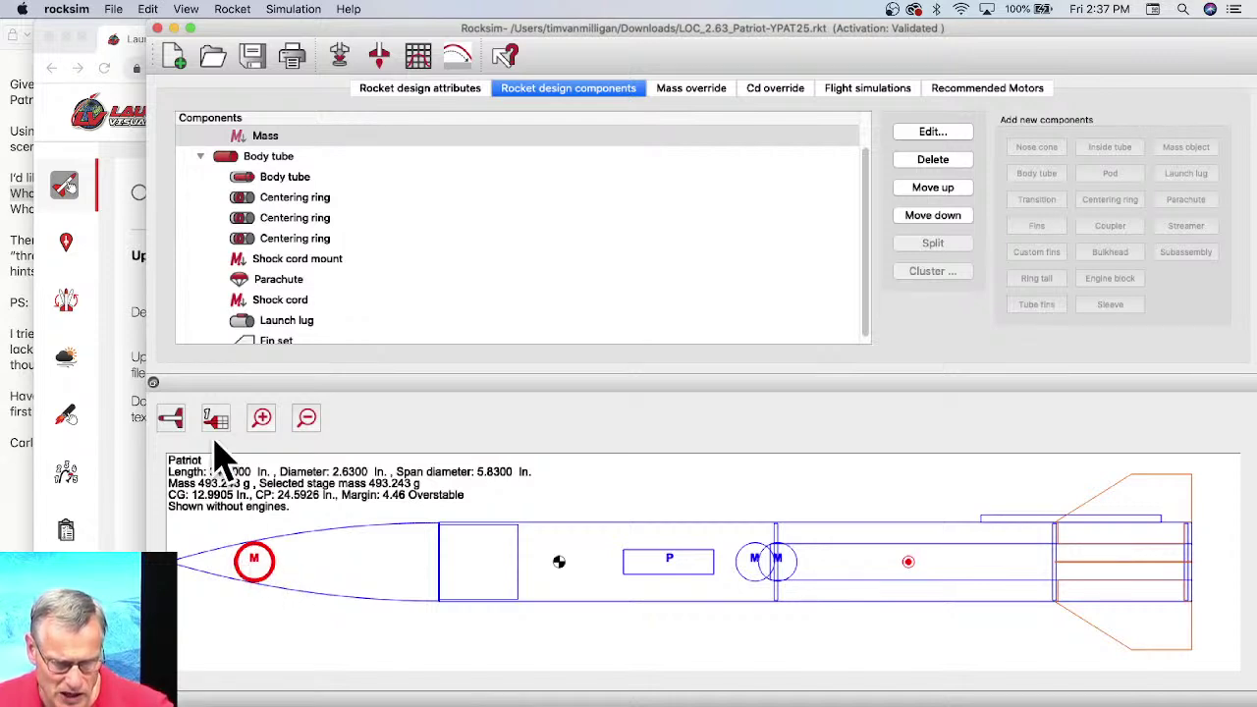
Step: Check the nose weight's 170.097 g mass, close its settings, and open the simulation properties
{"action": "double_click", "coordinate": [304, 138]}
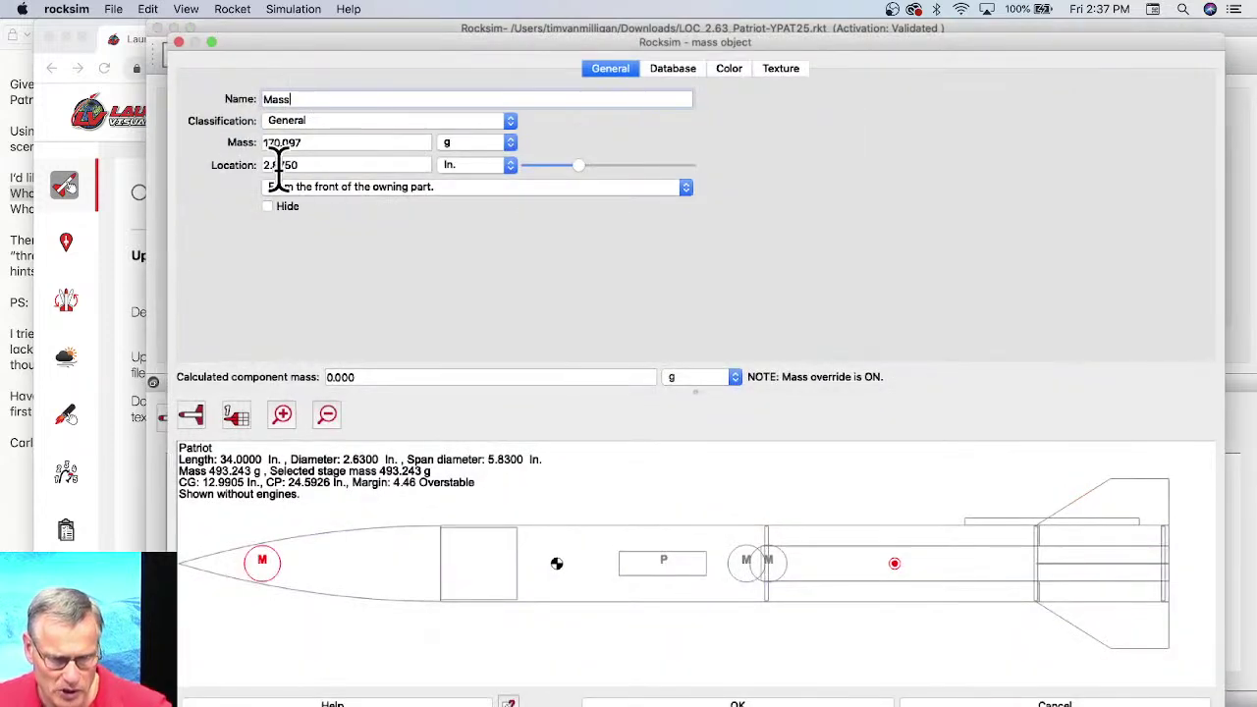
{"action": "left_click_drag", "start_coordinate": [327, 142], "coordinate": [258, 143]}
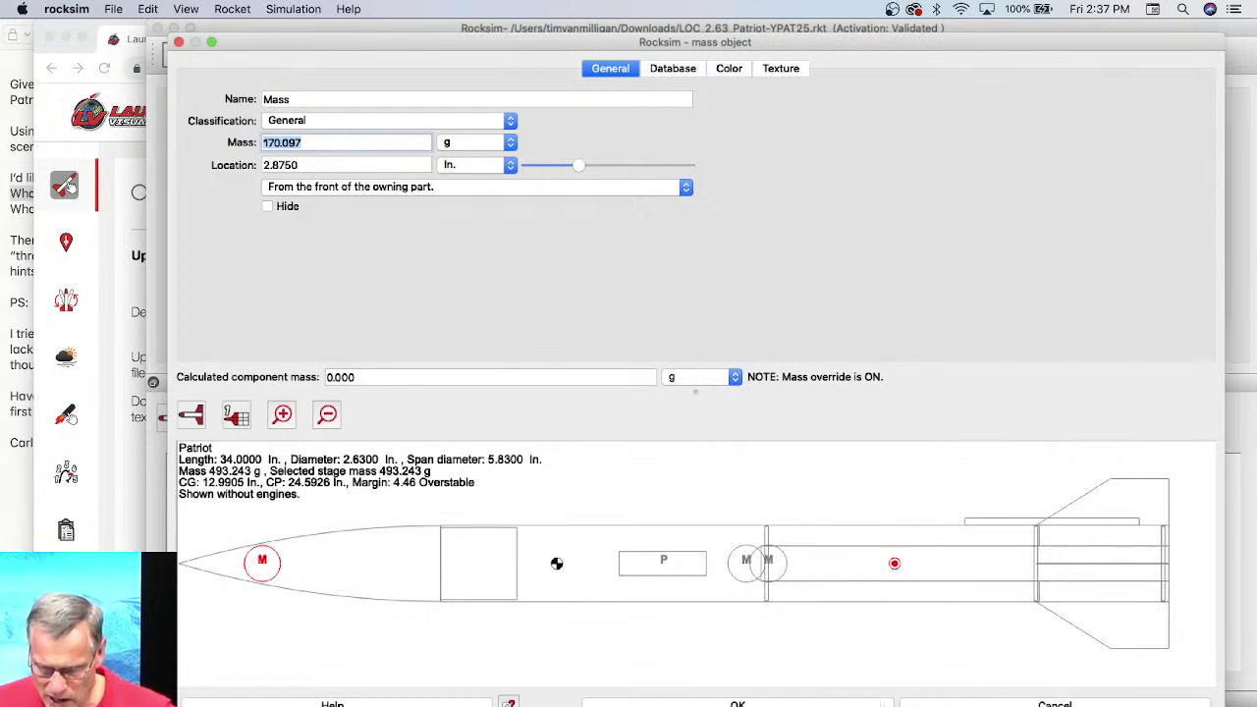
{"action": "left_click", "coordinate": [994, 704]}
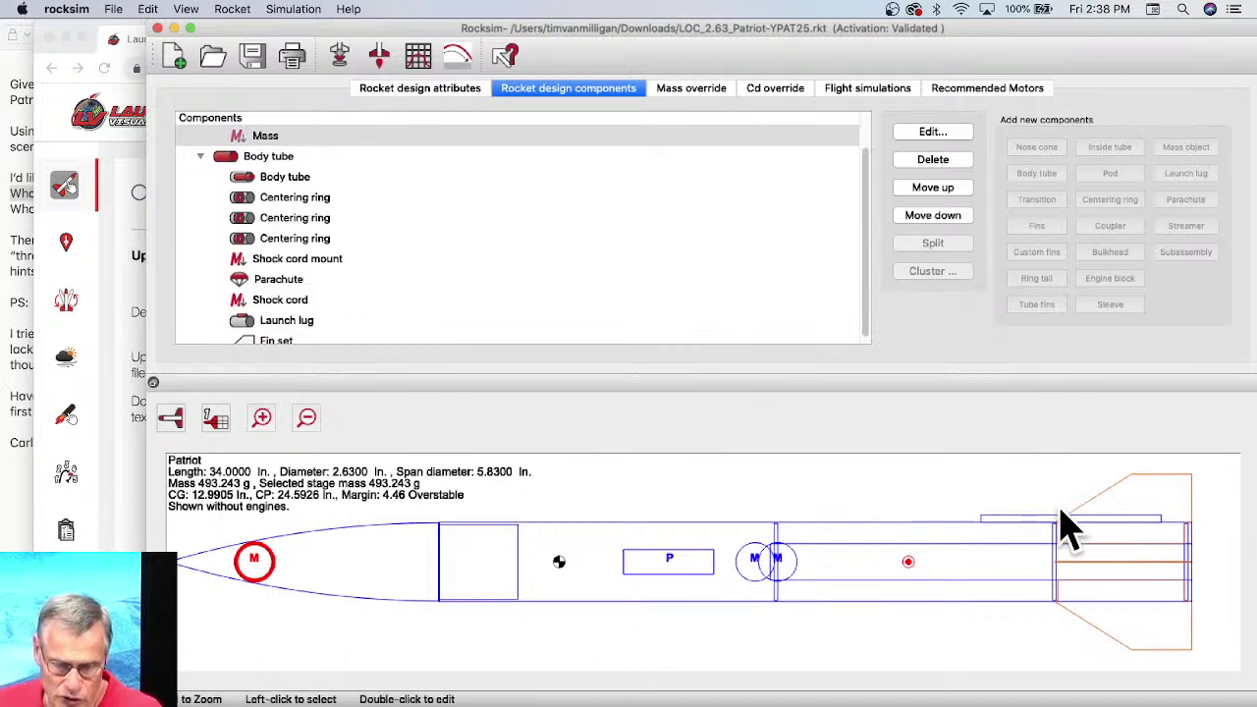
{"action": "left_click", "coordinate": [341, 59]}
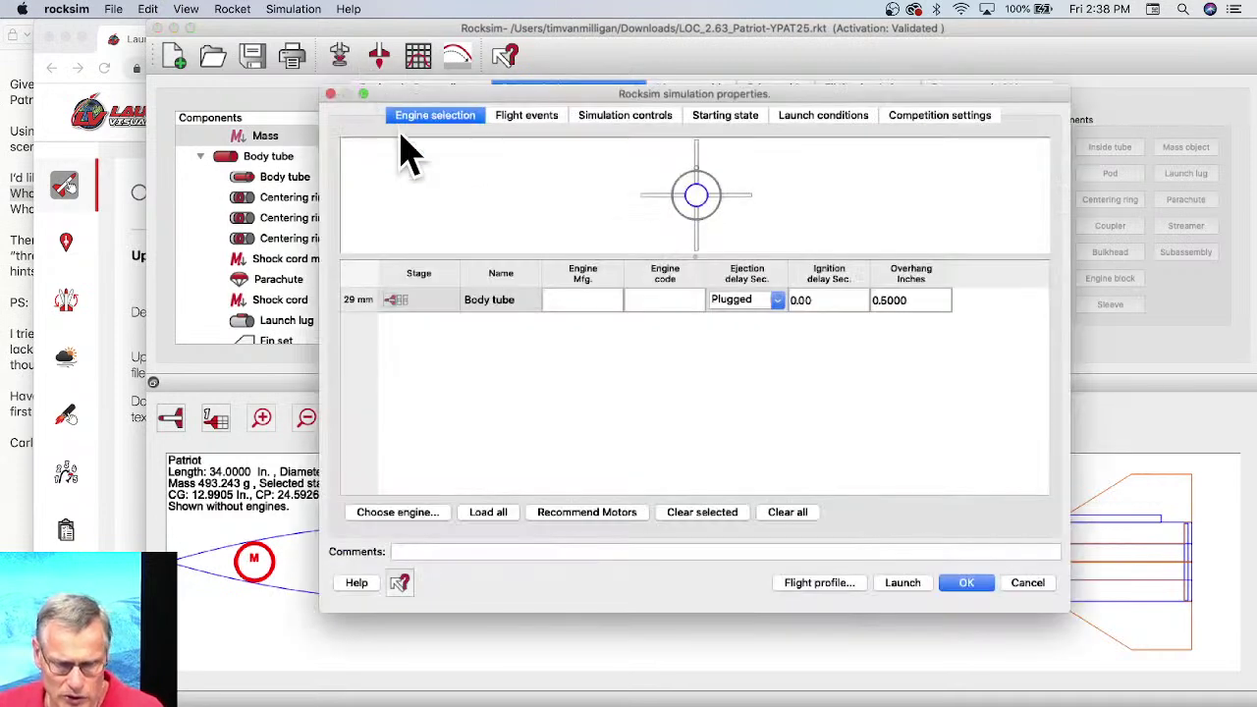
Step: Filter the engine list to motors matching the 29 mm mount, sorted by engine code descending
{"action": "left_click", "coordinate": [426, 512]}
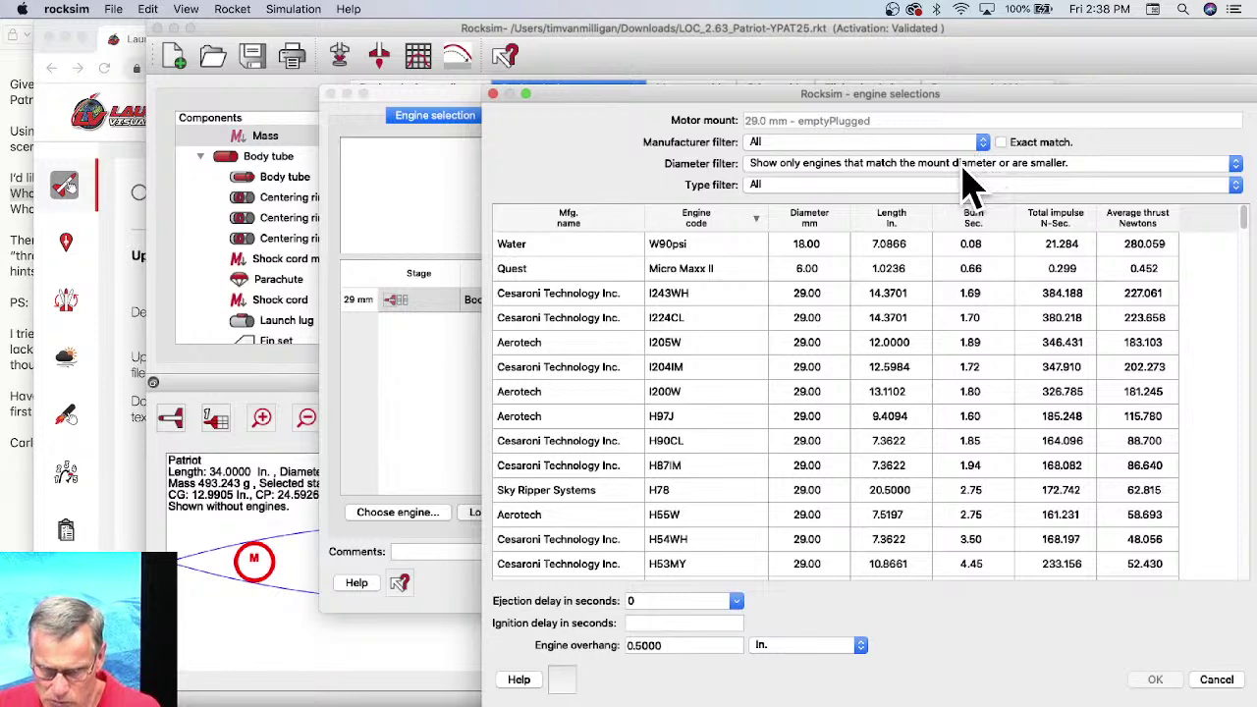
{"action": "left_click", "coordinate": [699, 221]}
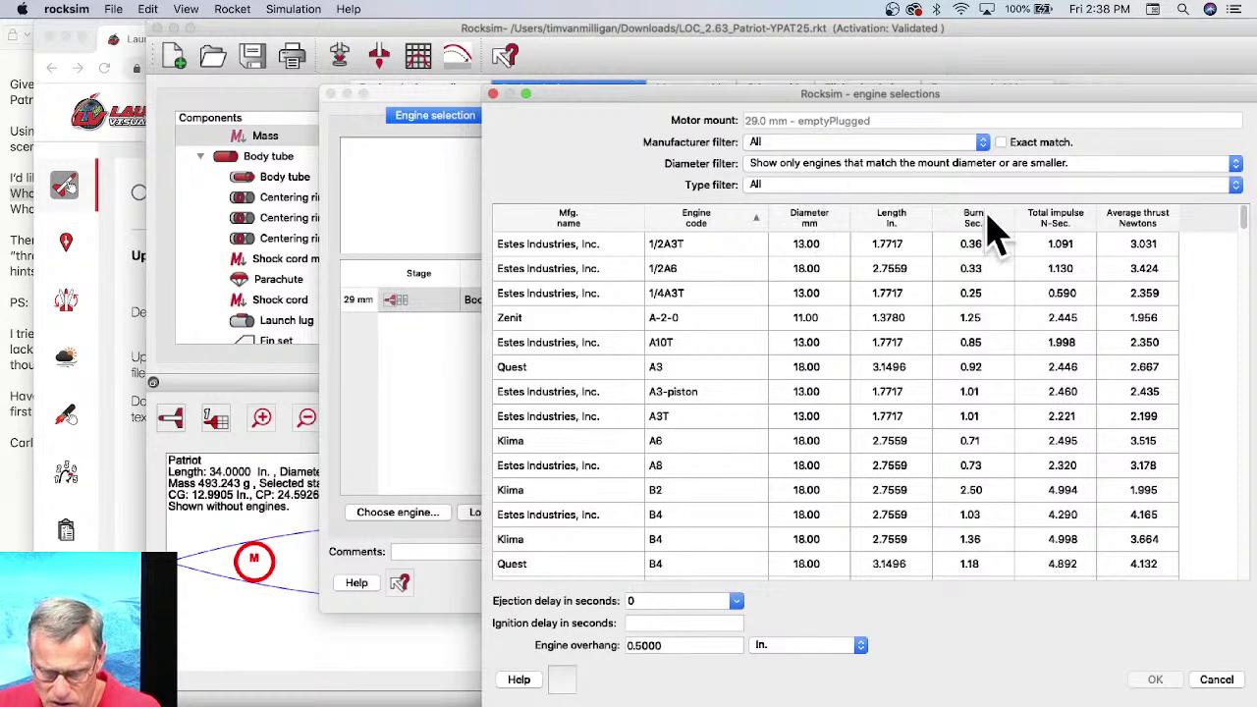
{"action": "left_click", "coordinate": [918, 163]}
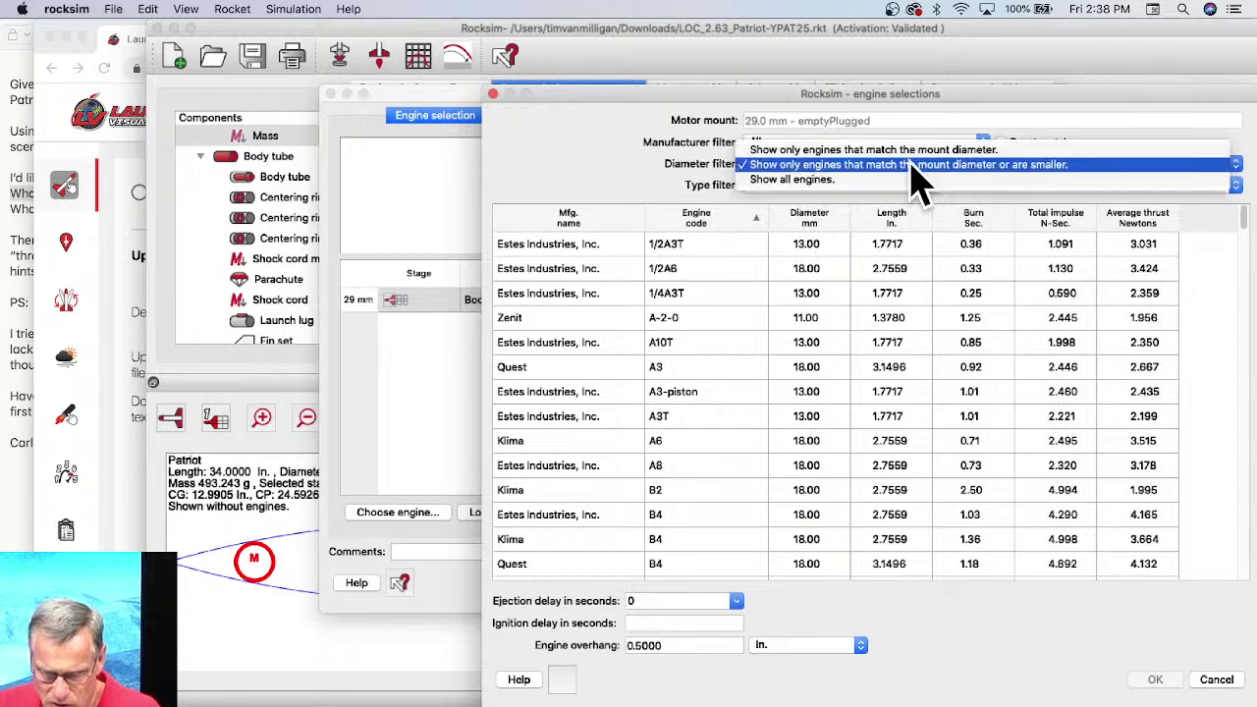
{"action": "left_click", "coordinate": [817, 150]}
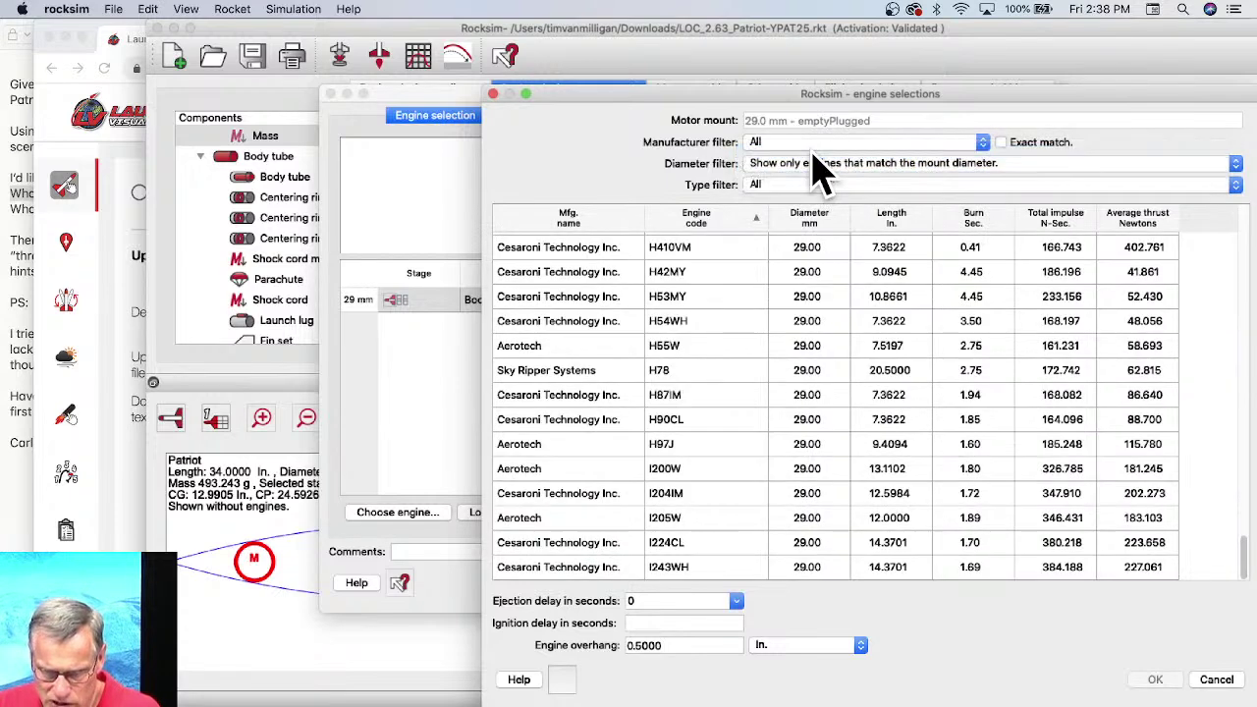
{"action": "left_click", "coordinate": [696, 222]}
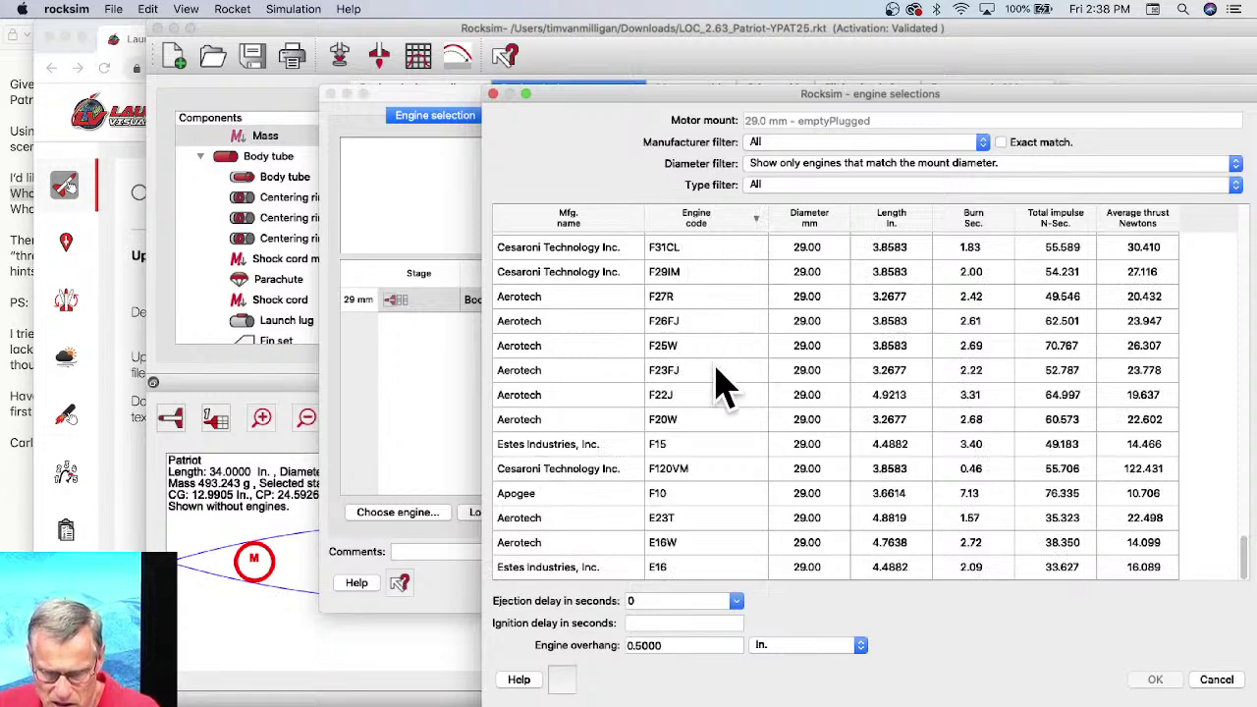
Step: Scroll the engine list, then switch to the Patriot kit page in Safari
{"action": "left_click_drag", "start_coordinate": [1247, 568], "coordinate": [1247, 503]}
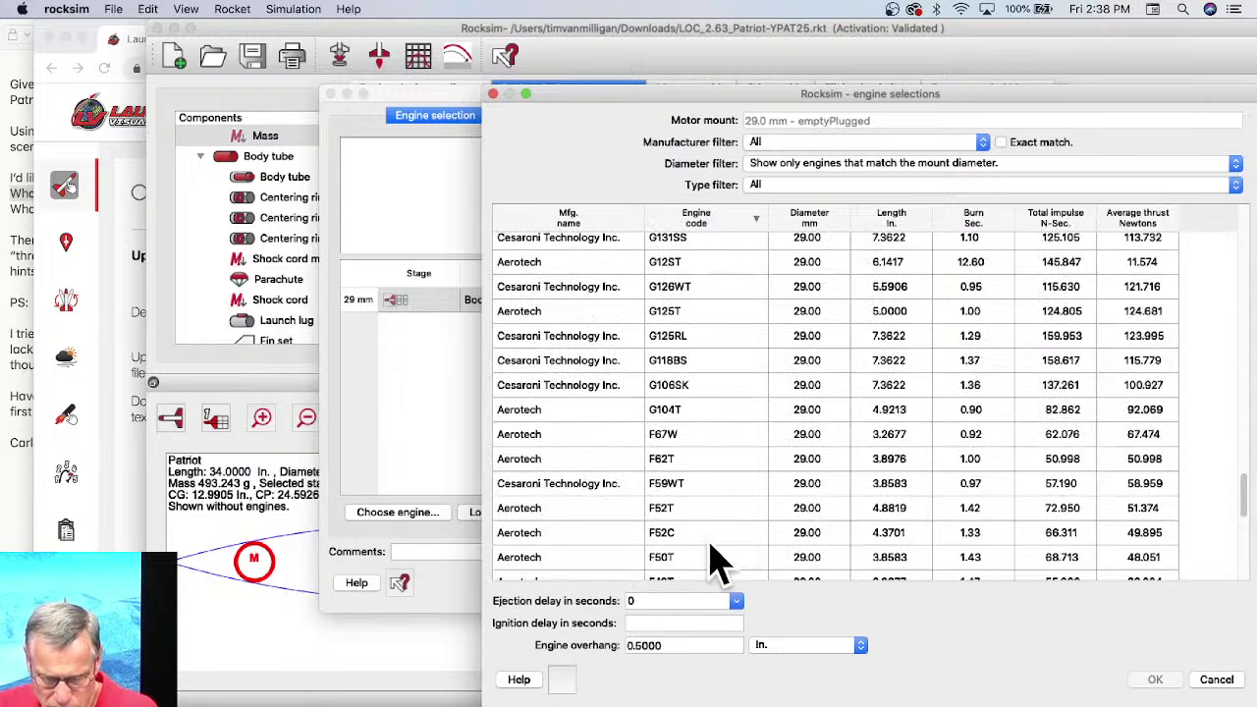
{"action": "scroll", "coordinate": [716, 561], "scroll_direction": "down", "scroll_amount": 6}
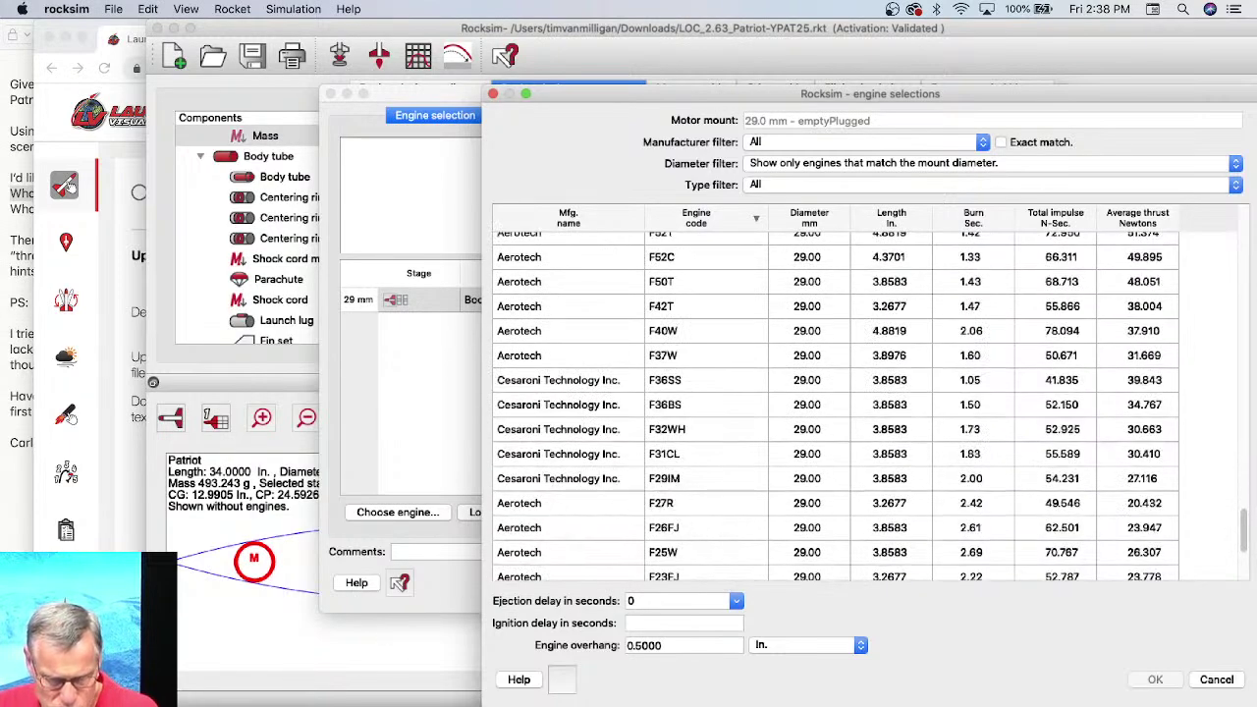
{"action": "key", "text": "super+Tab"}
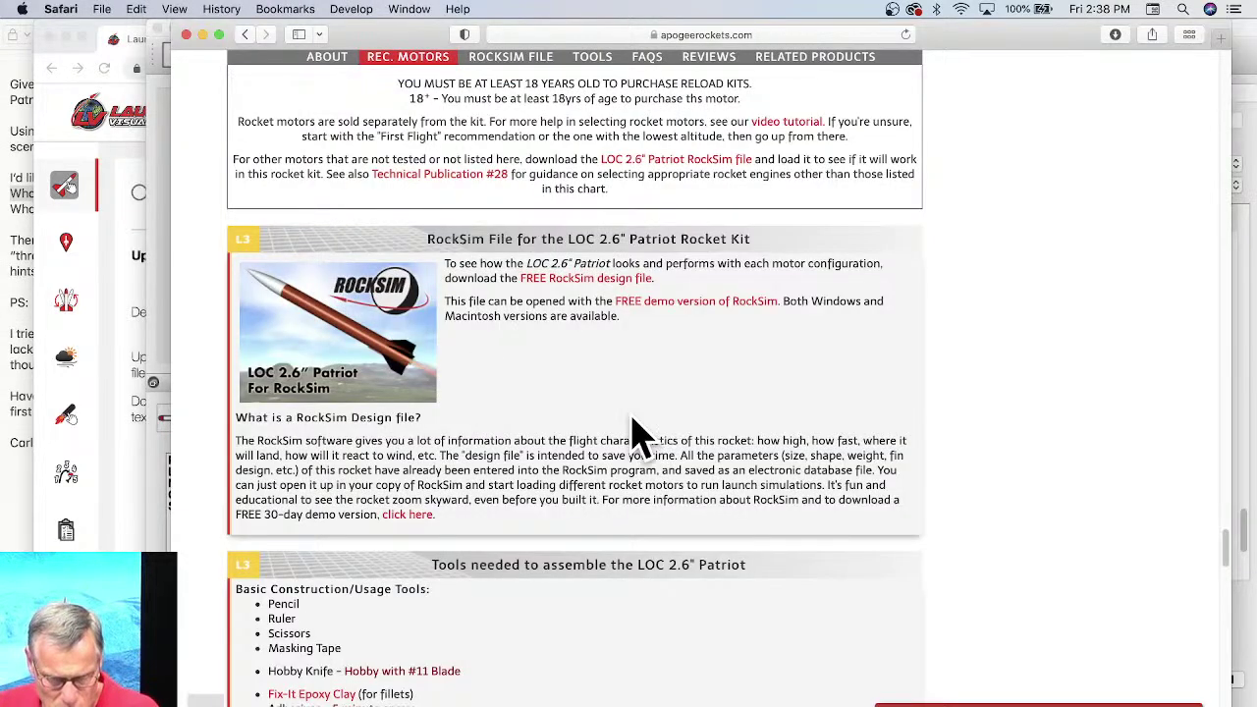
Step: Scroll the recommended-motors table up to the G54 Red Lightning row, then bring RockSim's engine list forward
{"action": "scroll", "coordinate": [628, 442], "scroll_direction": "up", "scroll_amount": 8}
{"action": "scroll", "coordinate": [415, 401], "scroll_direction": "up", "scroll_amount": 15}
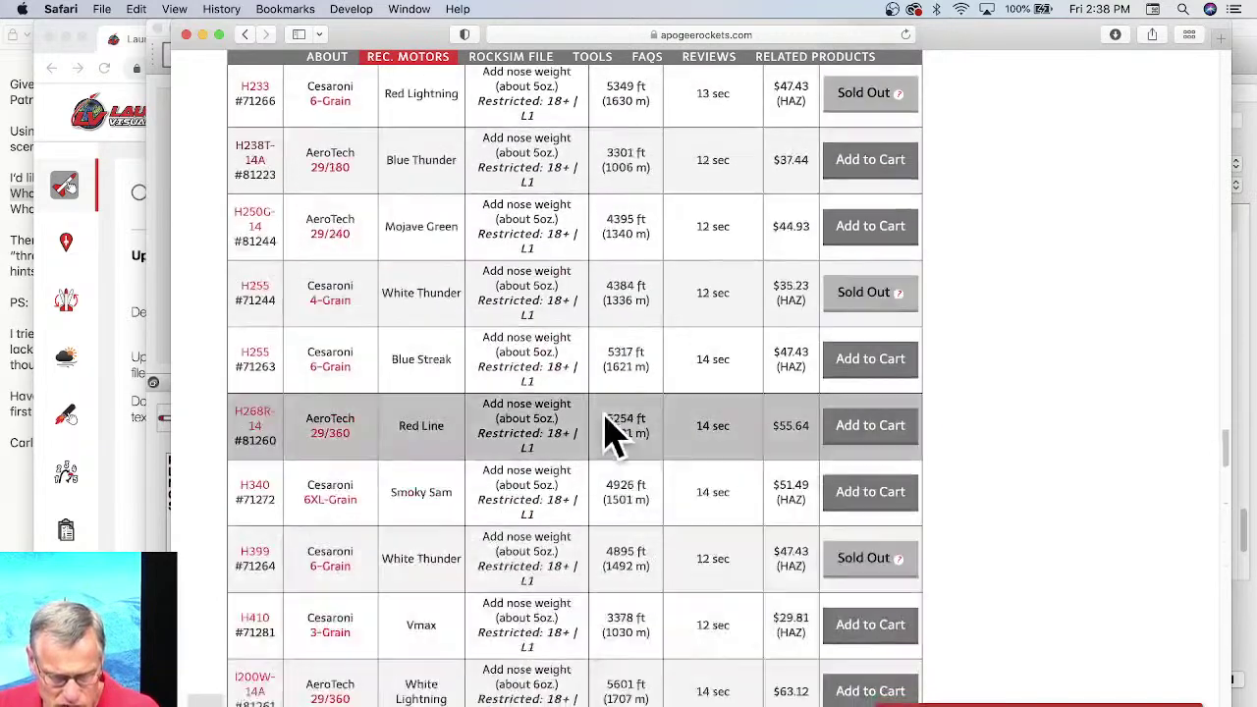
{"action": "scroll", "coordinate": [363, 417], "scroll_direction": "up", "scroll_amount": 10}
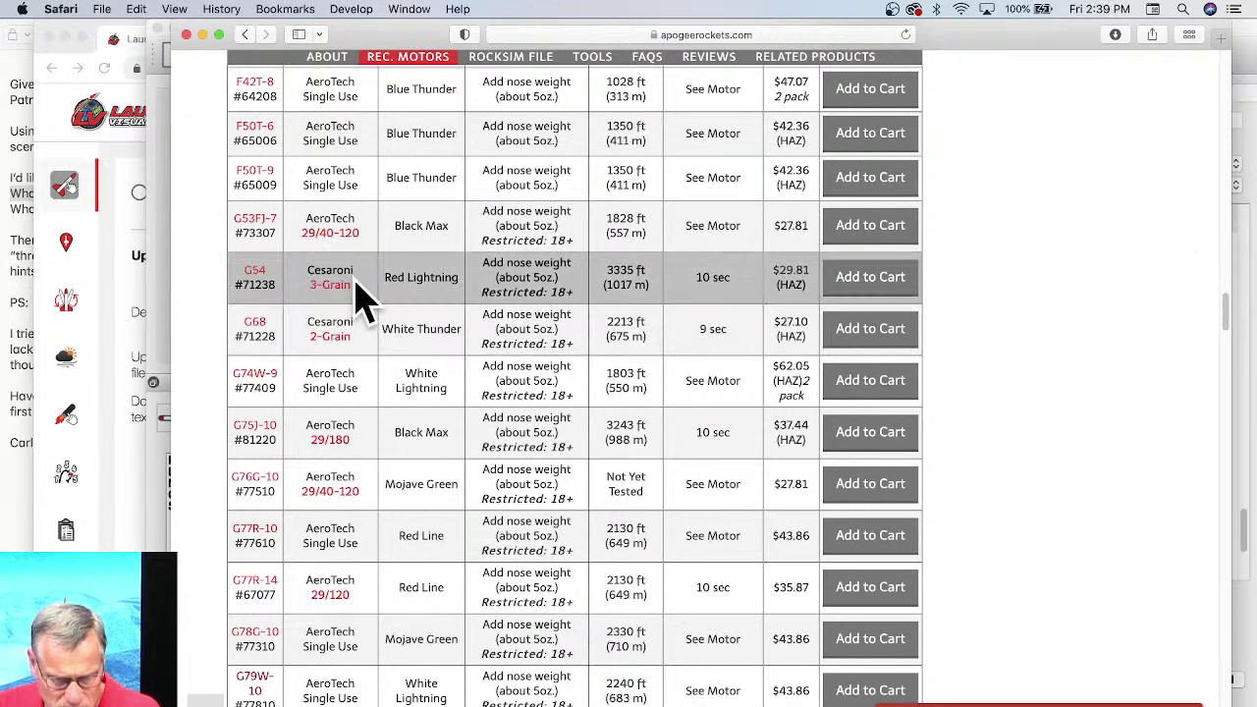
{"action": "left_click", "coordinate": [1237, 218]}
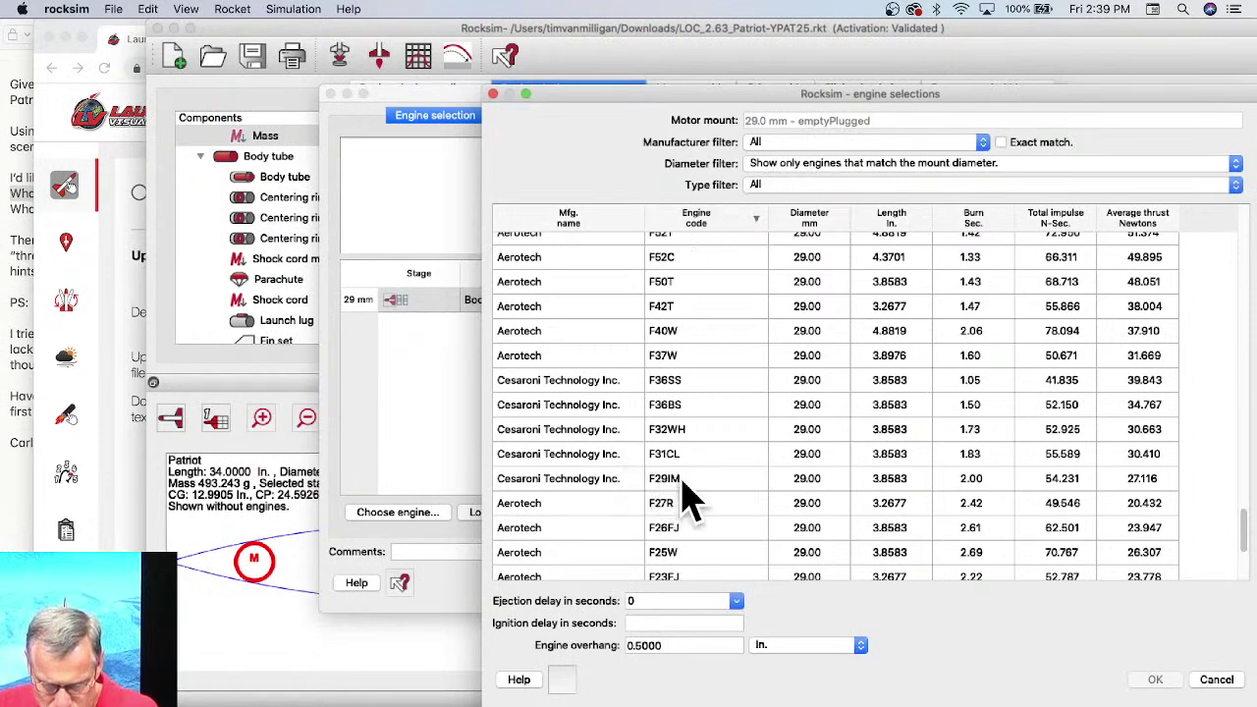
Step: Scroll the 29 mm engine list and select the Cesaroni G54RL motor
{"action": "scroll", "coordinate": [687, 491], "scroll_direction": "down", "scroll_amount": 3}
{"action": "scroll", "coordinate": [688, 481], "scroll_direction": "up", "scroll_amount": 5}
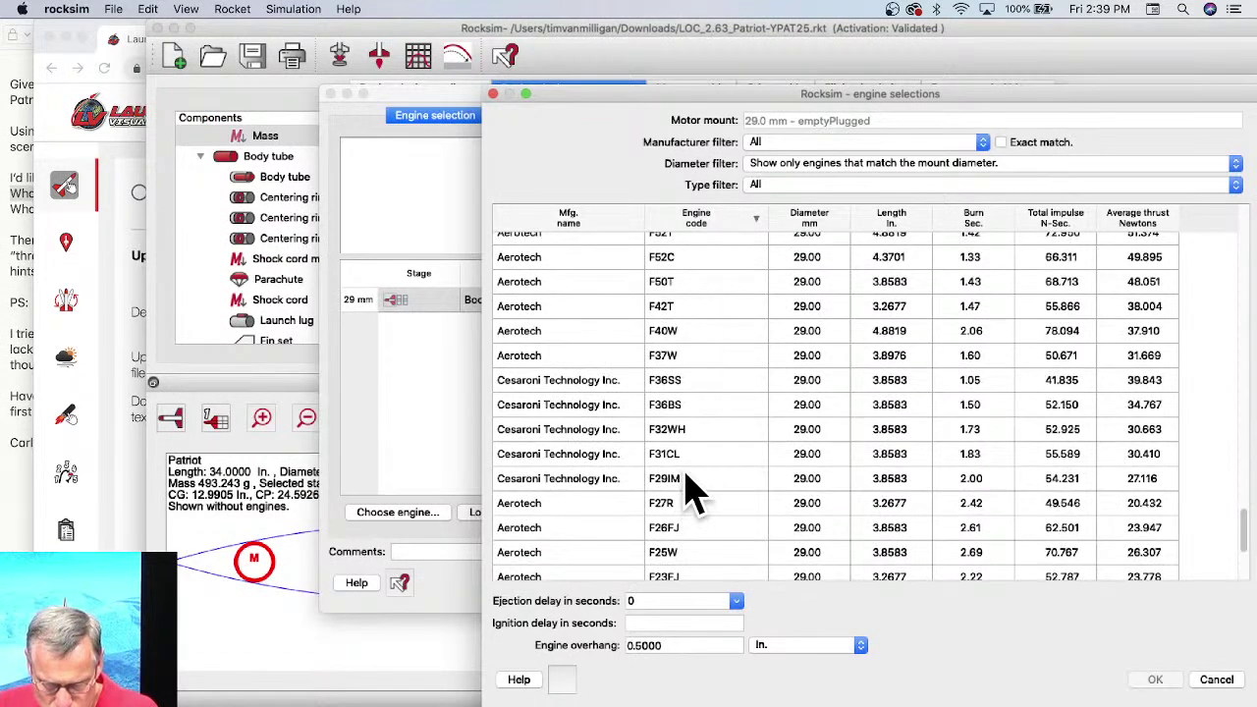
{"action": "scroll", "coordinate": [688, 472], "scroll_direction": "up", "scroll_amount": 5}
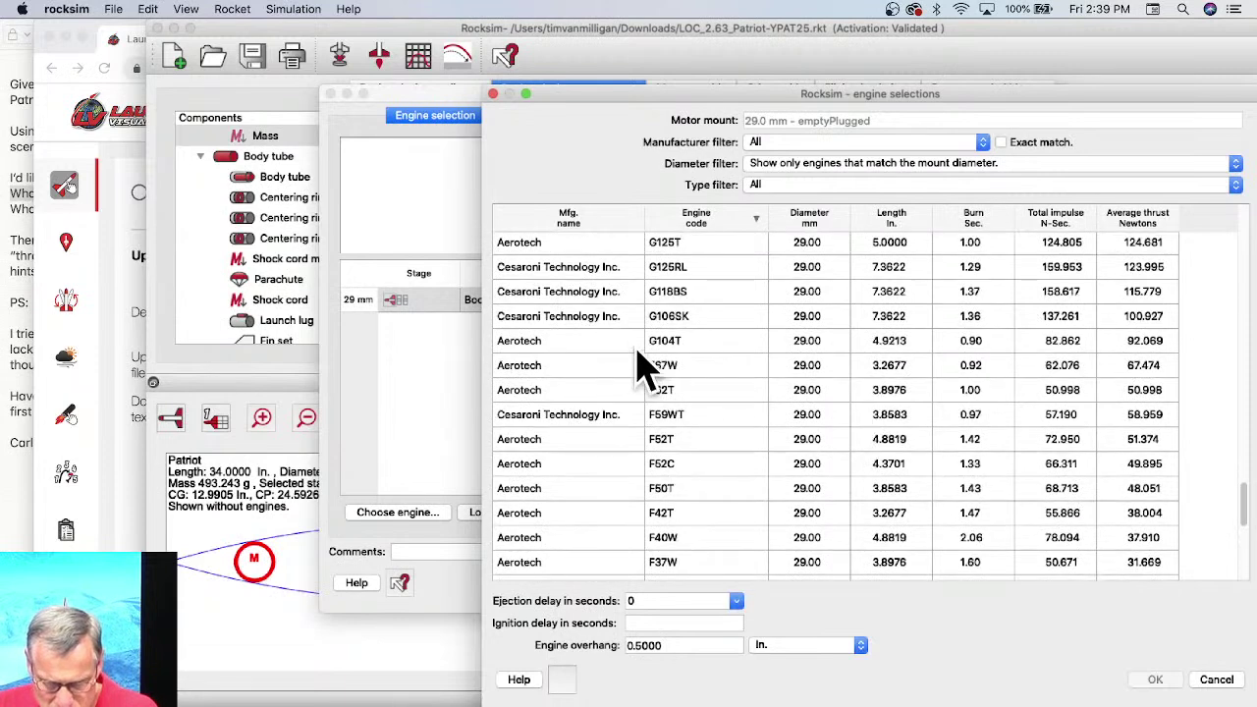
{"action": "scroll", "coordinate": [648, 371], "scroll_direction": "up", "scroll_amount": 10}
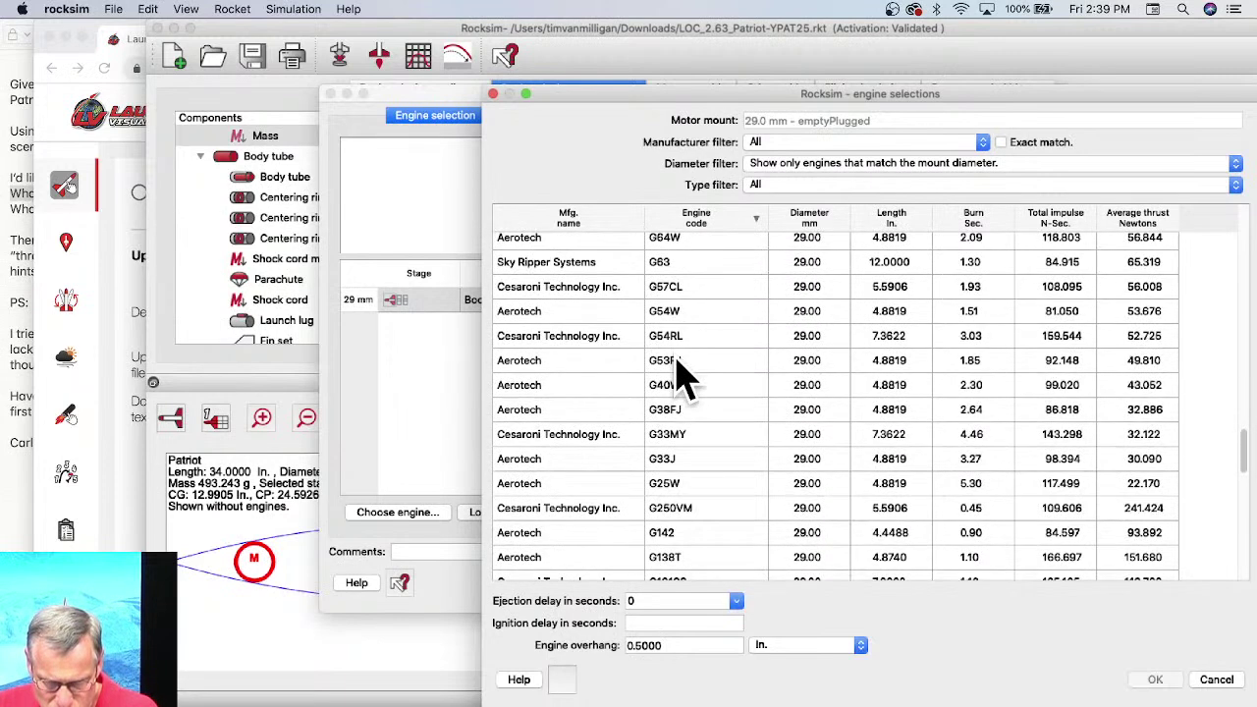
{"action": "scroll", "coordinate": [685, 375], "scroll_direction": "up", "scroll_amount": 2}
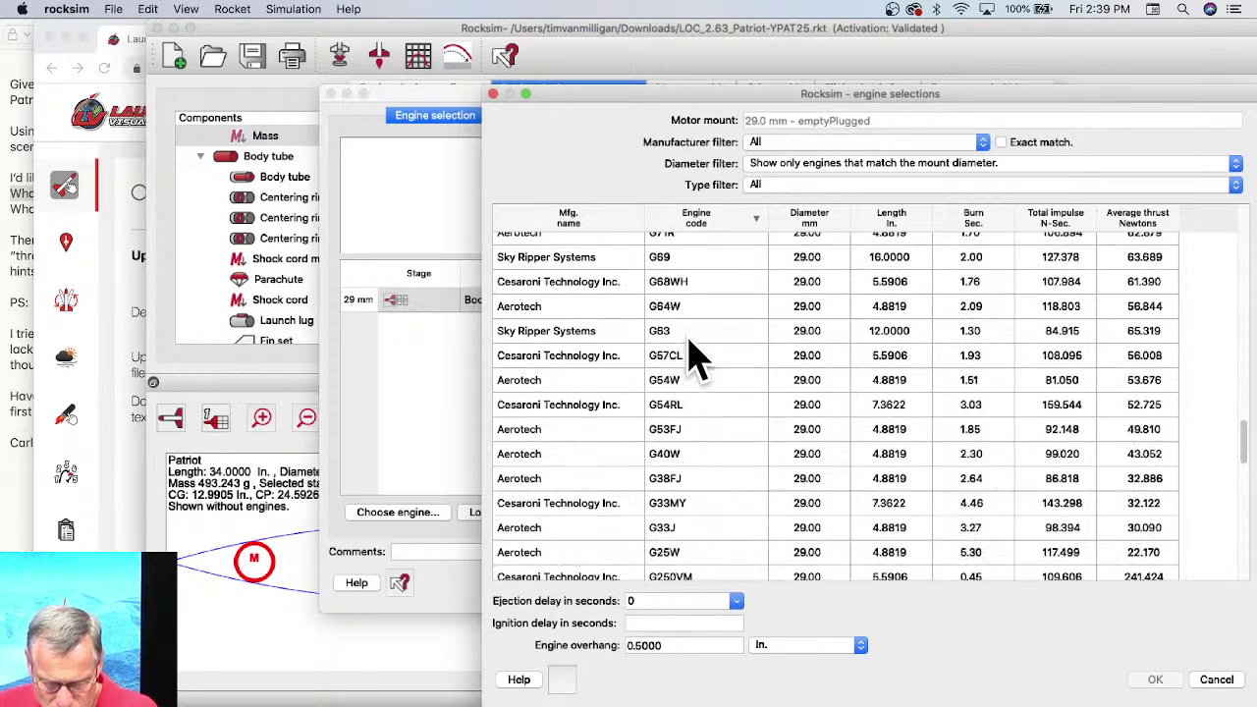
{"action": "left_click", "coordinate": [670, 405]}
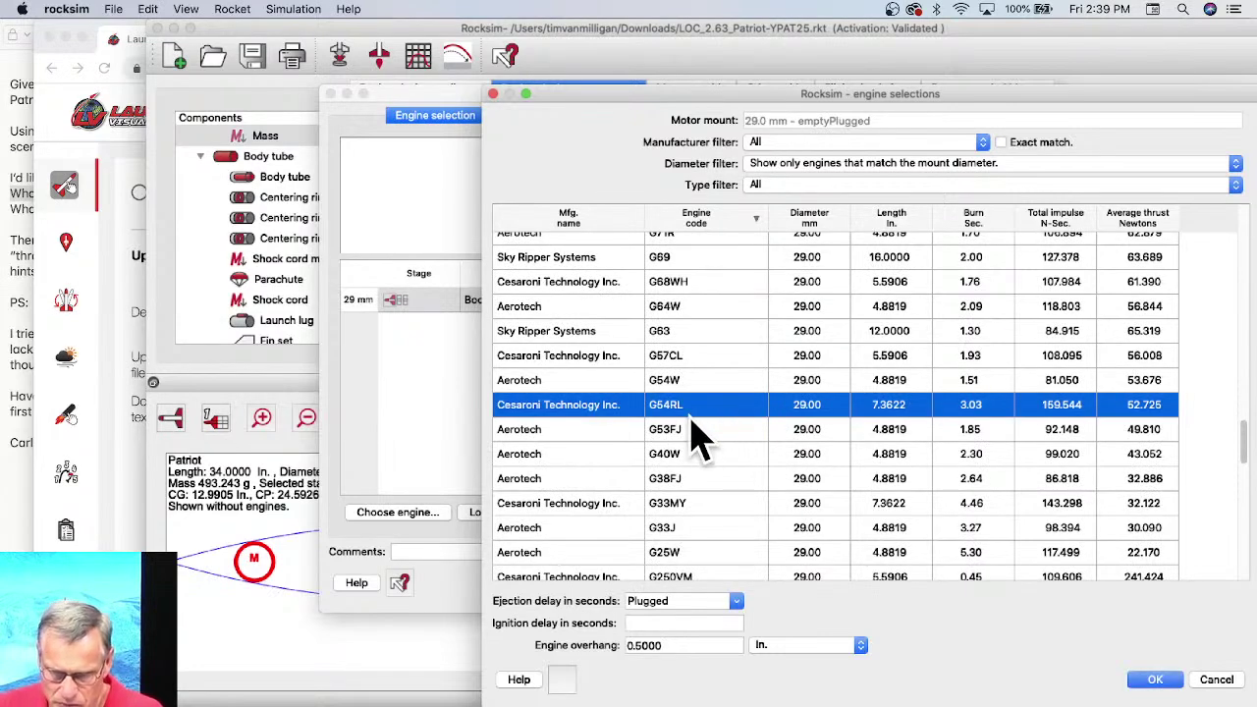
Step: Give the motor a custom 10-second ejection delay and confirm the engine selection and simulation properties
{"action": "left_click", "coordinate": [736, 601]}
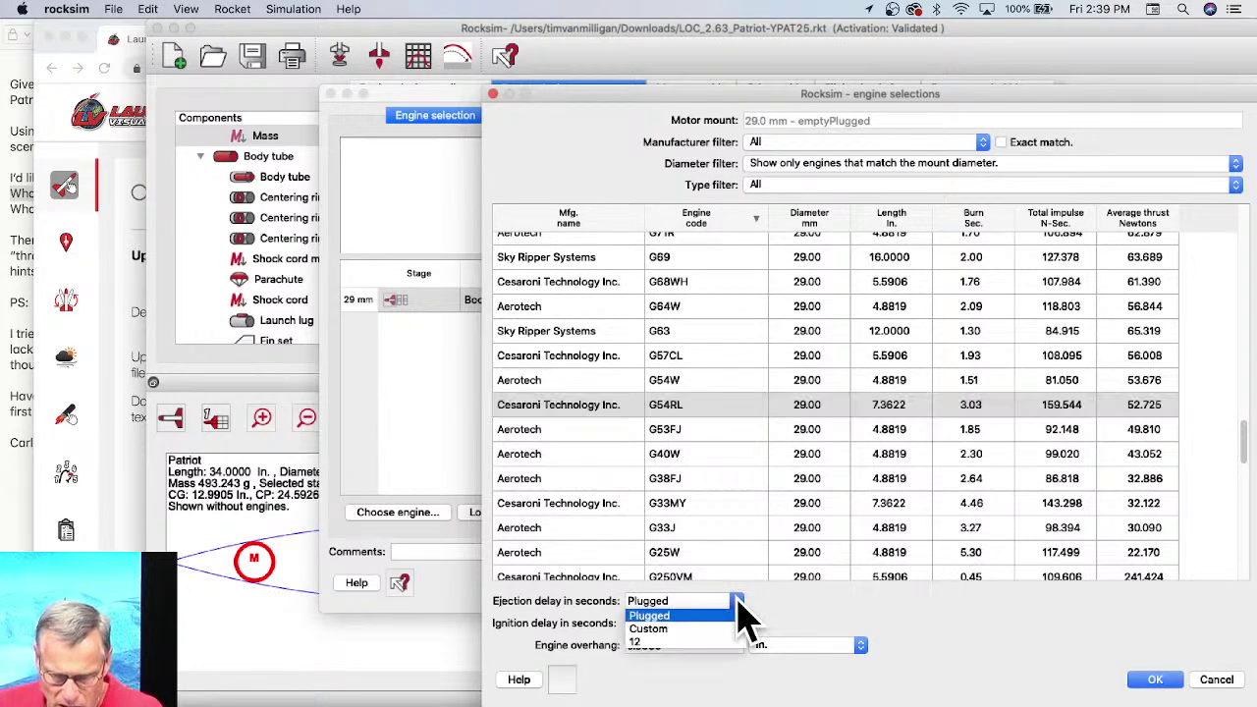
{"action": "left_click", "coordinate": [648, 629]}
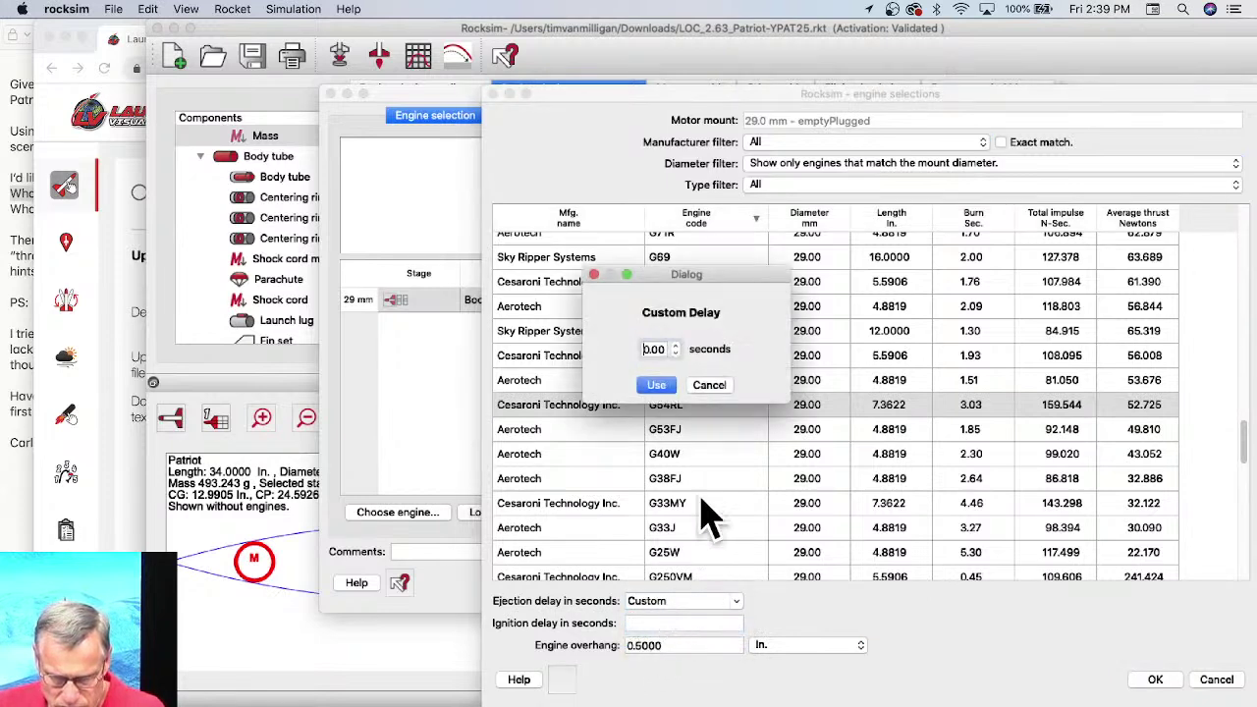
{"action": "left_click", "coordinate": [655, 386]}
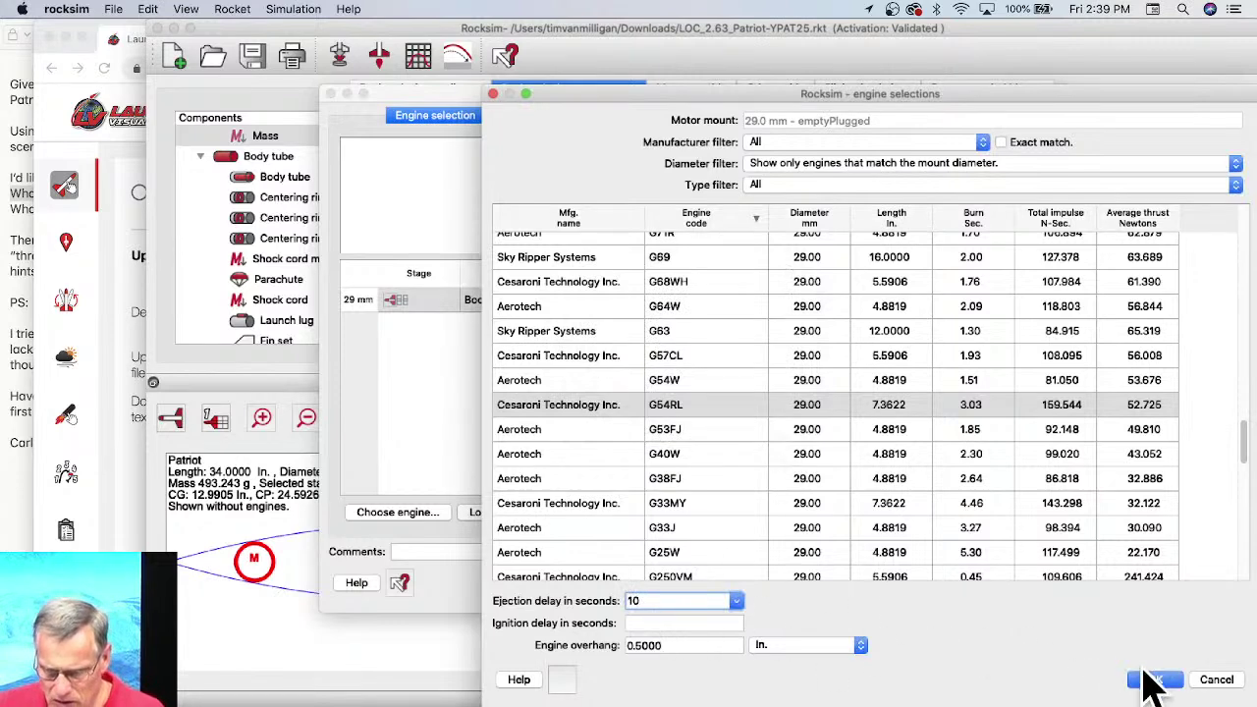
{"action": "left_click", "coordinate": [1151, 680]}
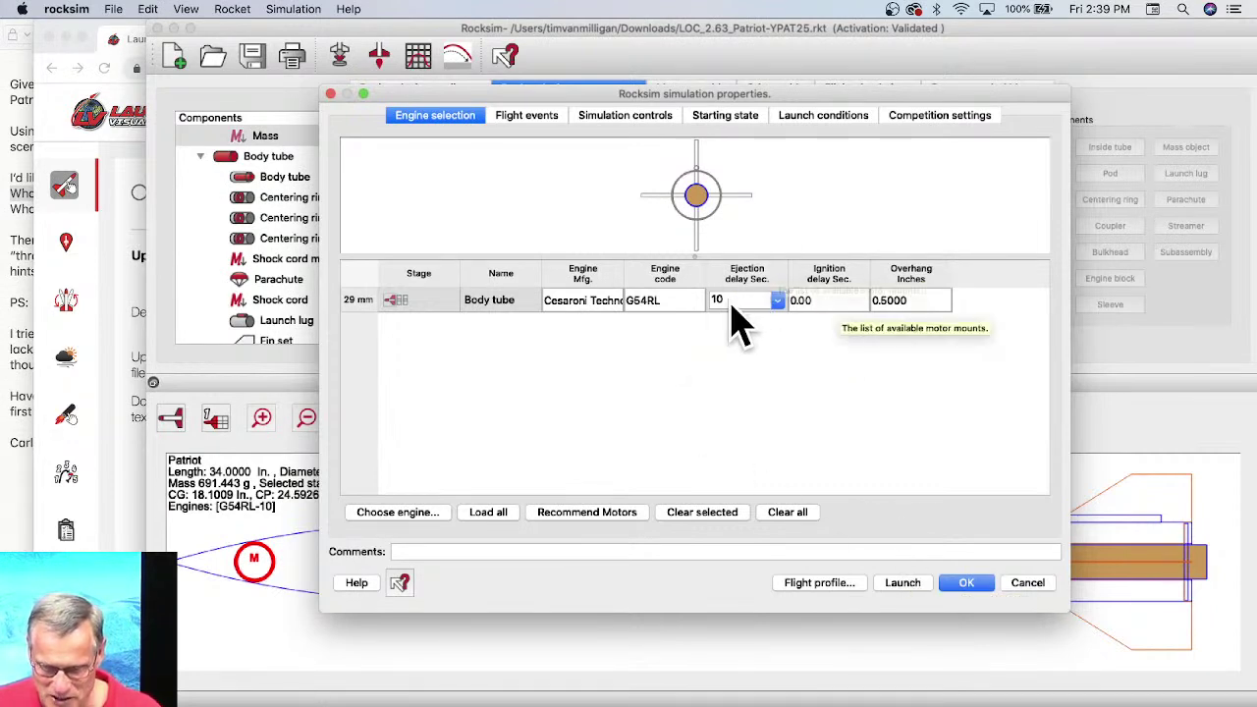
{"action": "left_click", "coordinate": [971, 587]}
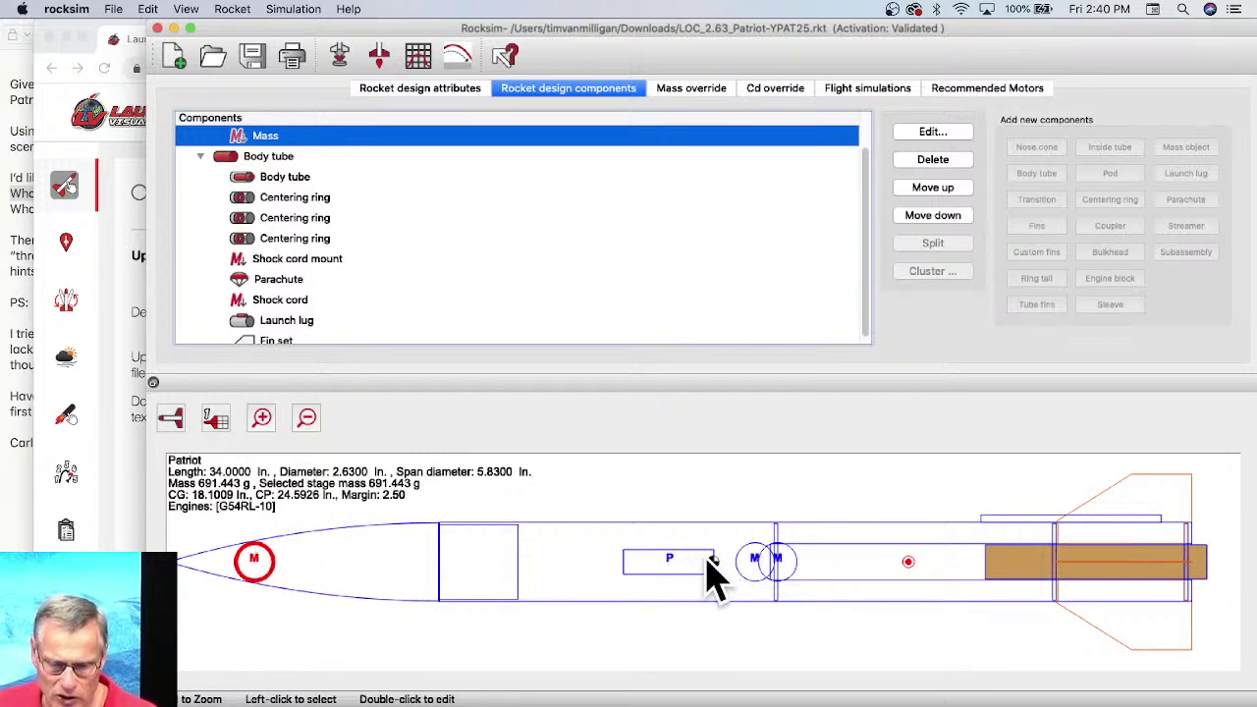
Step: Enter 120 g as the nose weight's Mass, then change it to 100 g
{"action": "double_click", "coordinate": [262, 139]}
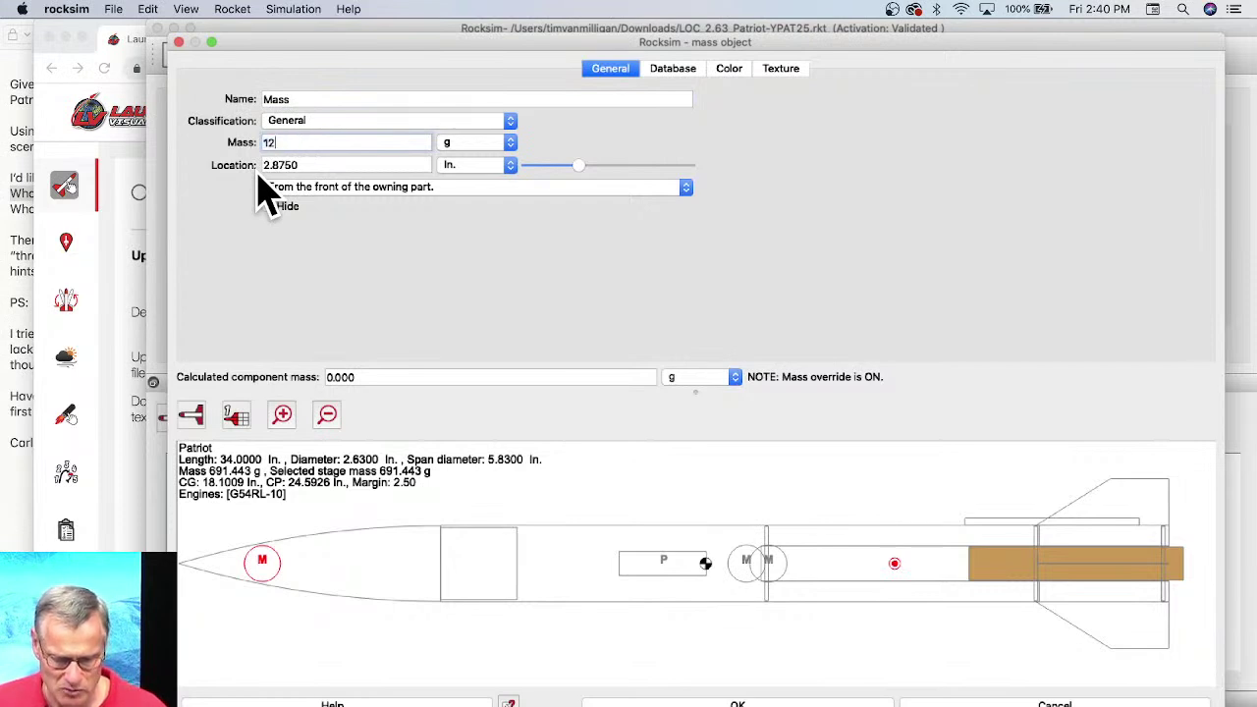
{"action": "key", "text": "Tab"}
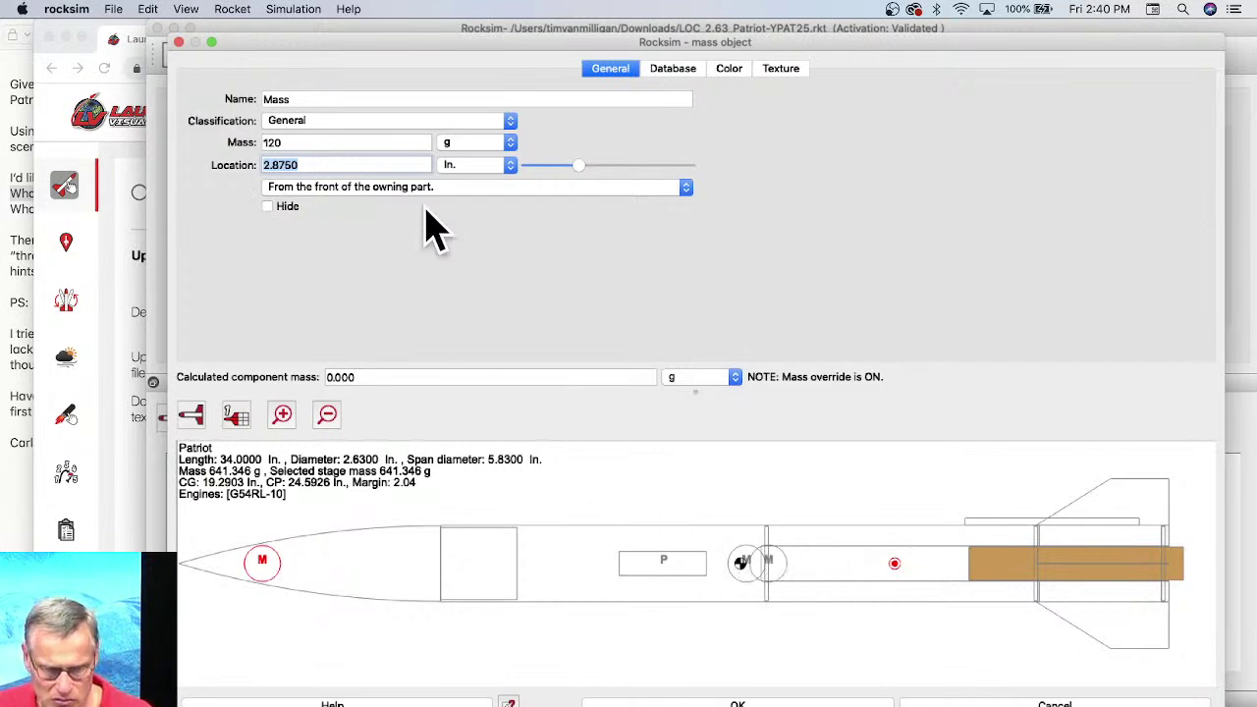
{"action": "left_click", "coordinate": [274, 143]}
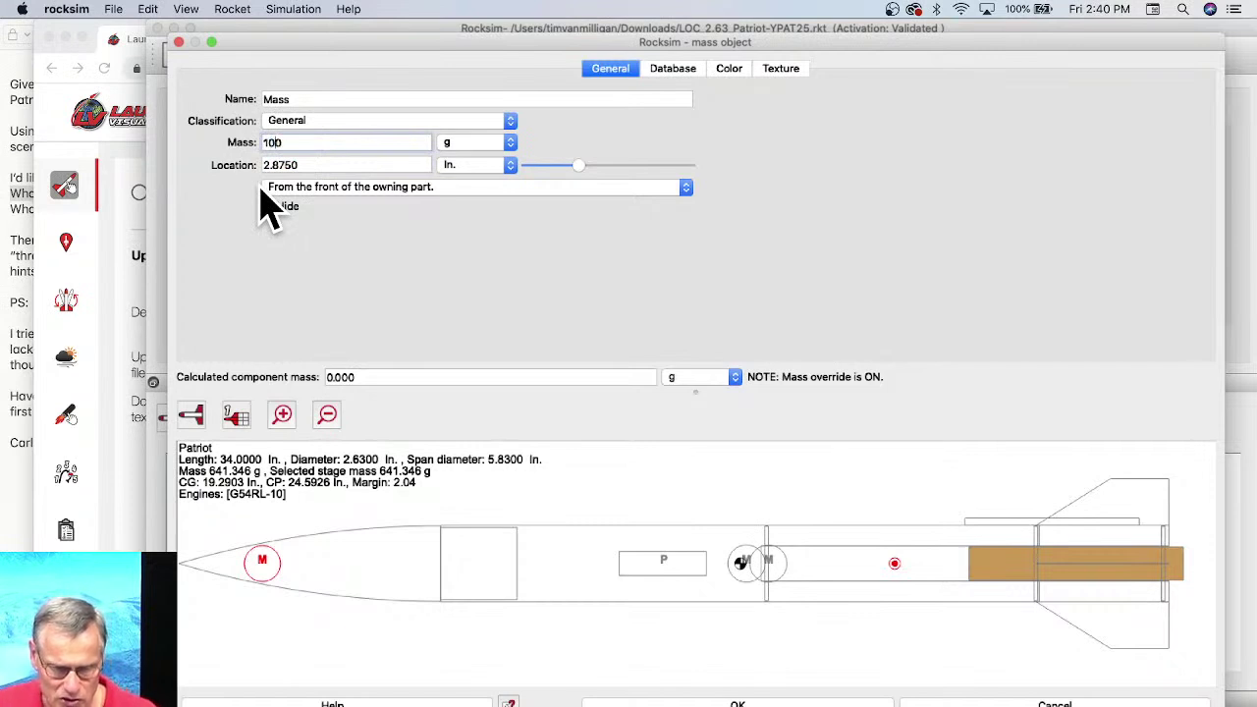
{"action": "key", "text": "Tab"}
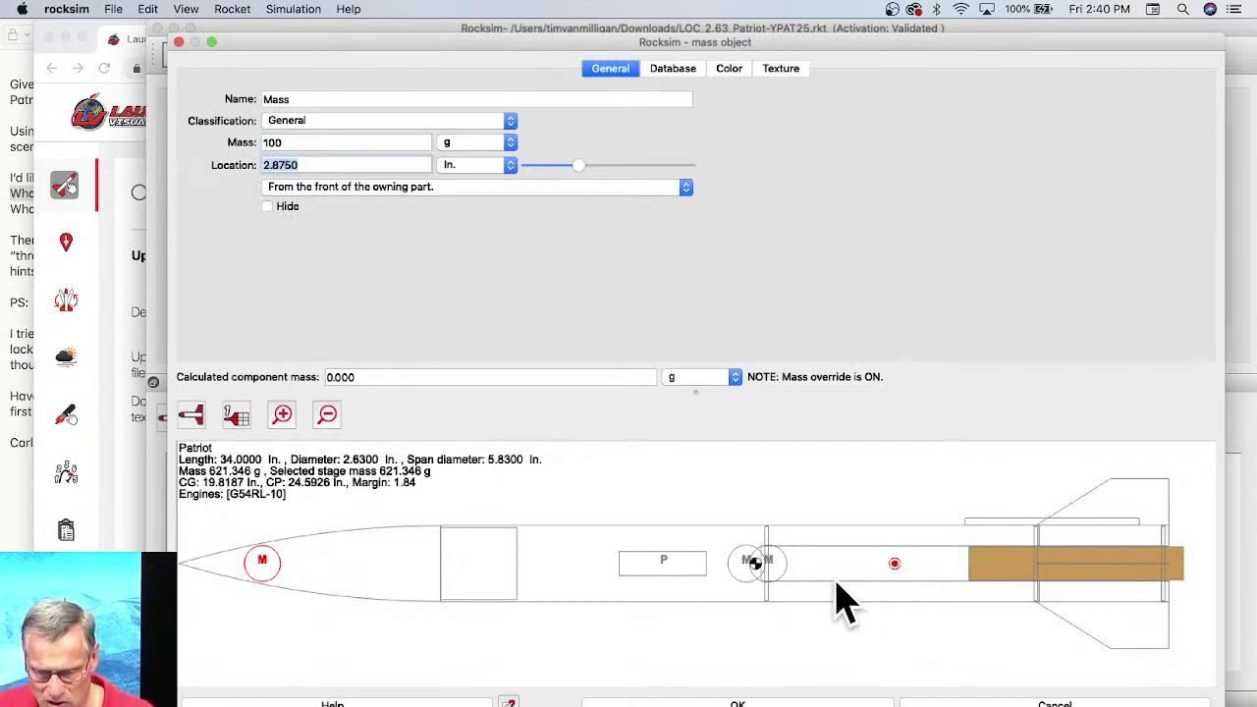
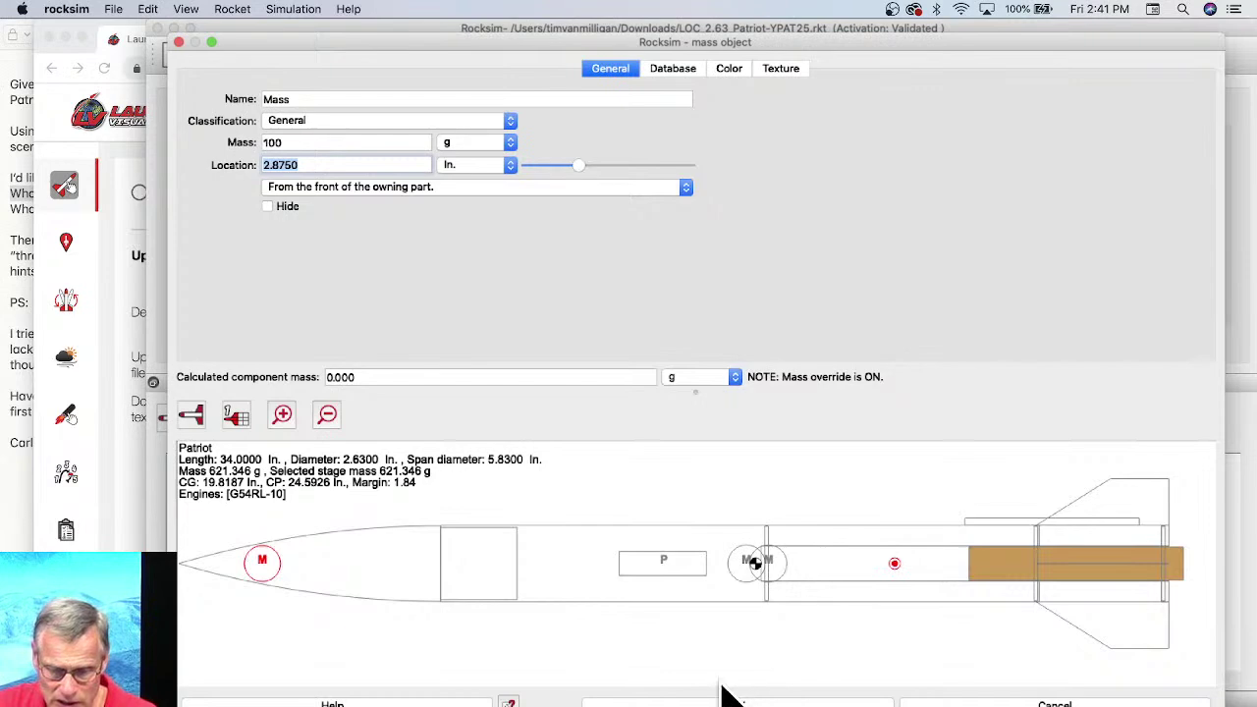
Step: Close the mass settings and look over the Patriot's flight simulation list
{"action": "left_click", "coordinate": [734, 701]}
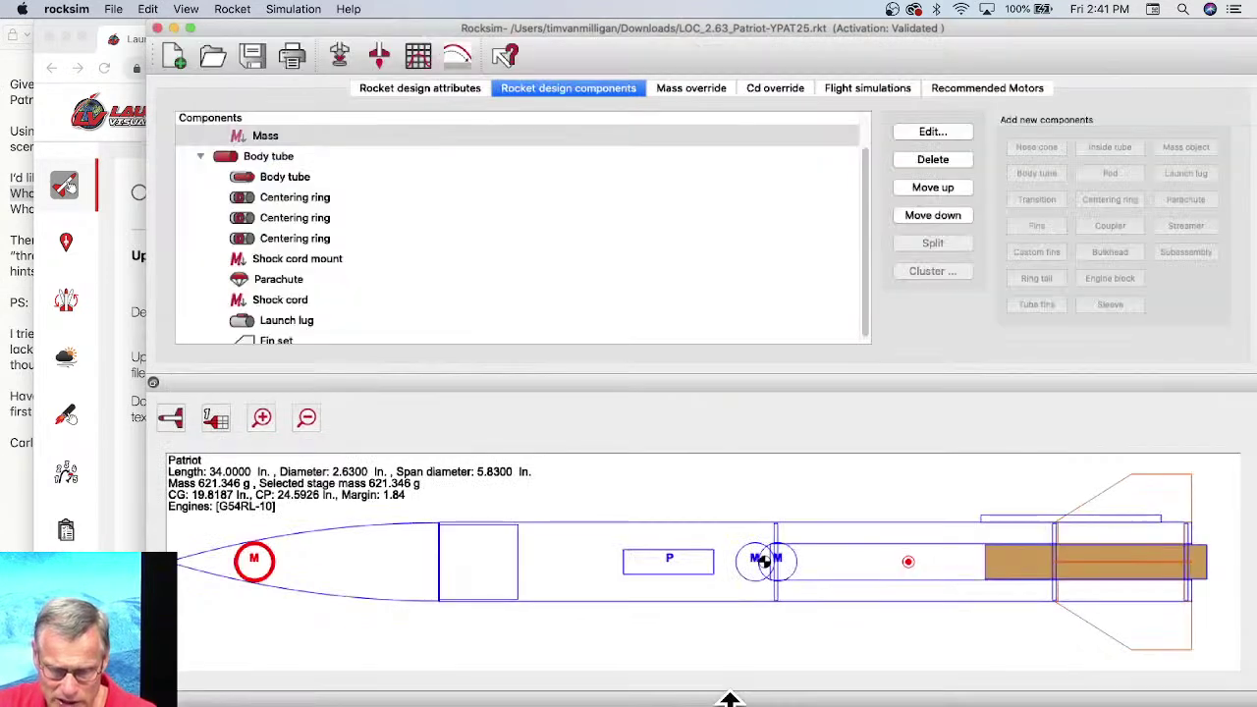
{"action": "left_click", "coordinate": [894, 88]}
{"action": "scroll", "coordinate": [439, 225], "scroll_direction": "down", "scroll_amount": 15}
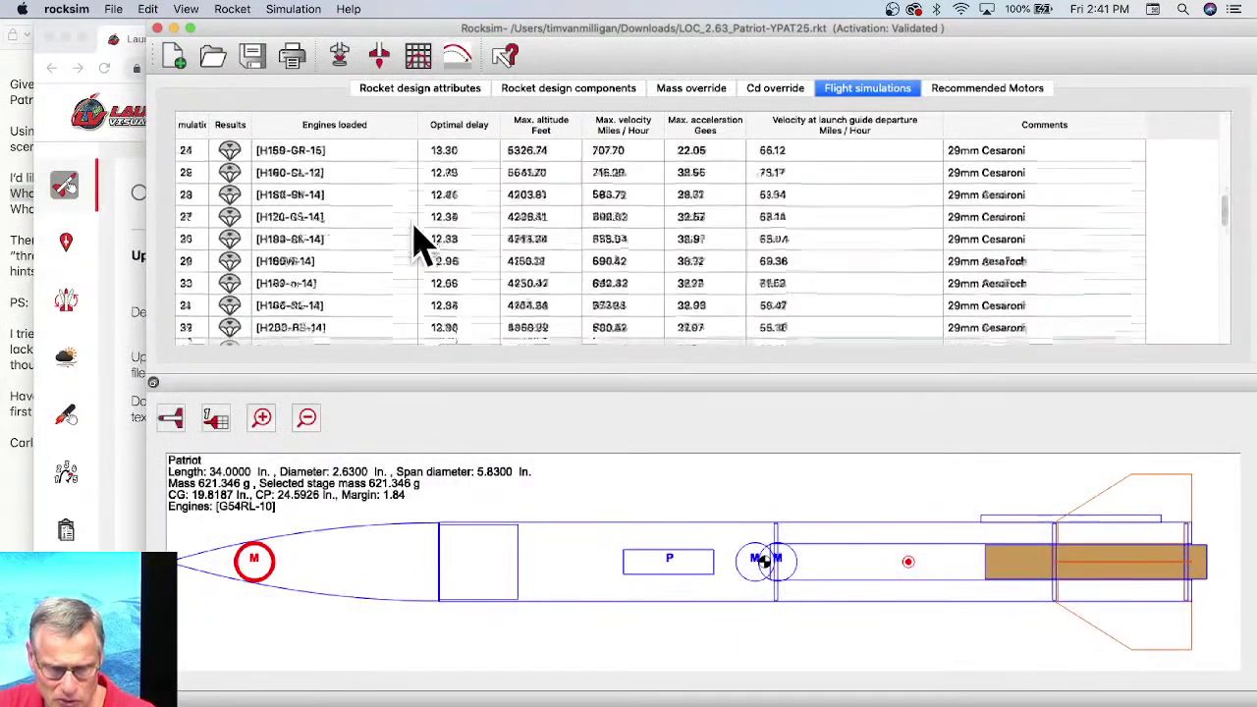
{"action": "scroll", "coordinate": [418, 312], "scroll_direction": "down", "scroll_amount": 5}
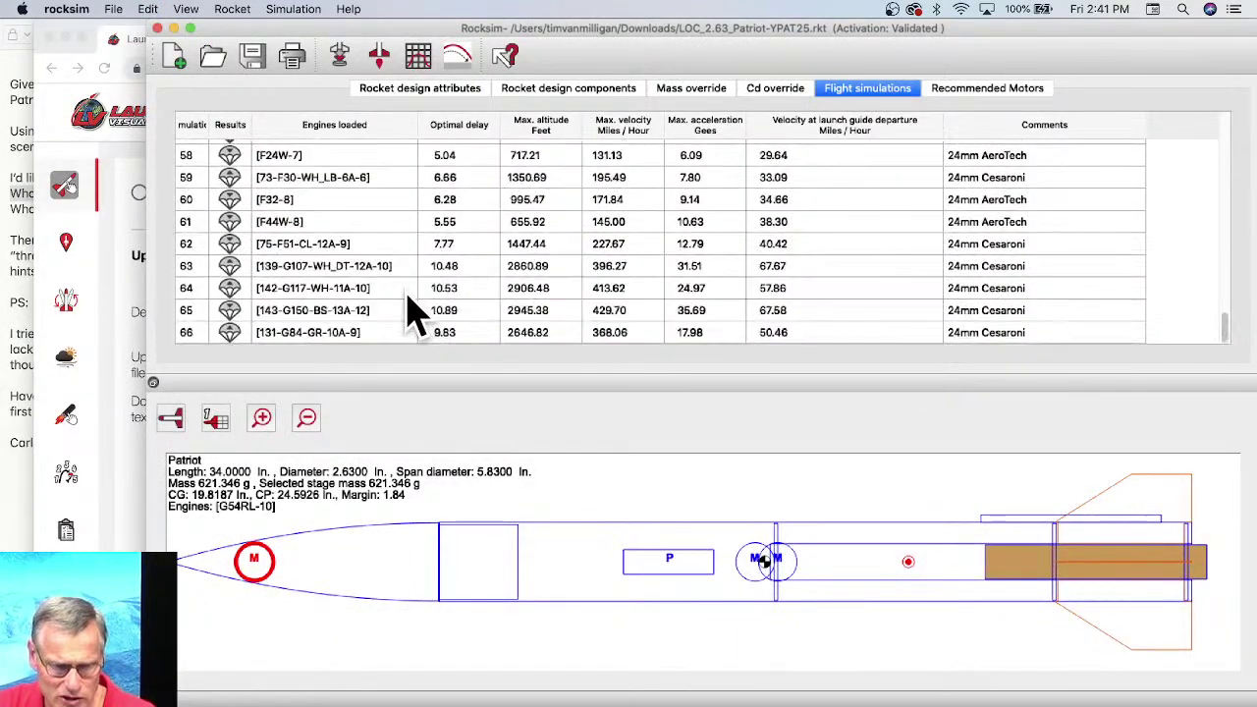
{"action": "scroll", "coordinate": [373, 295], "scroll_direction": "up", "scroll_amount": 16}
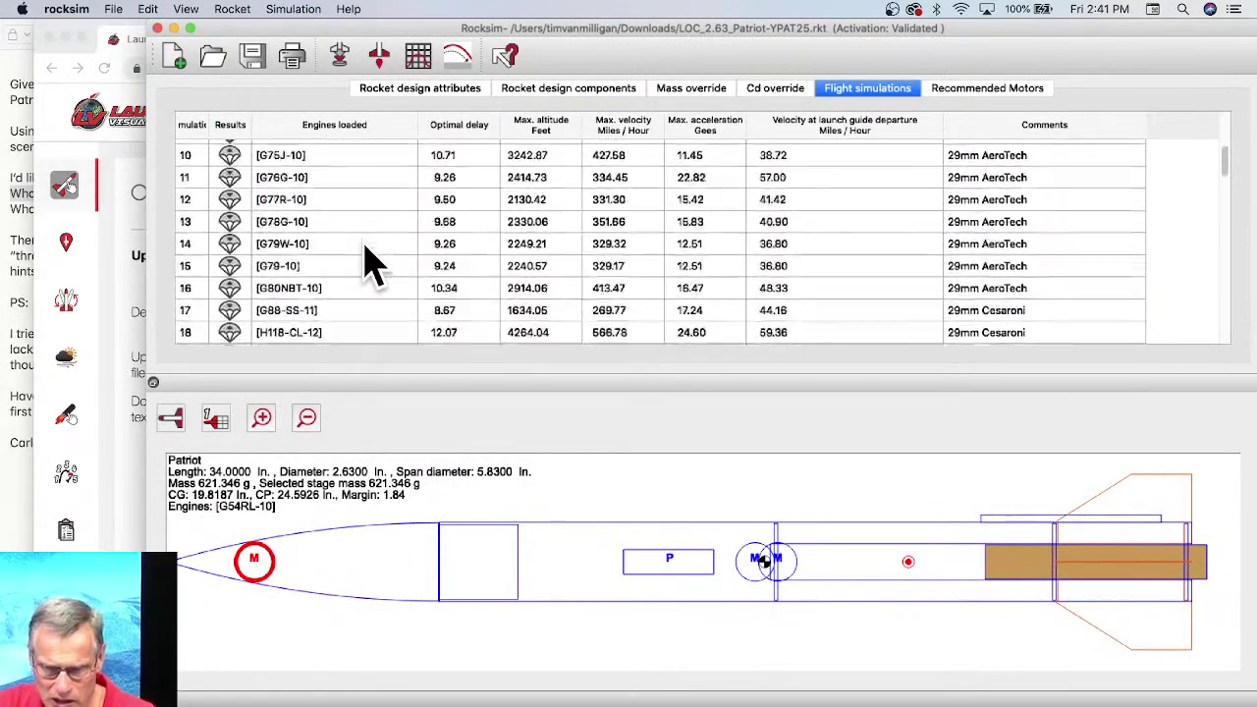
{"action": "scroll", "coordinate": [374, 260], "scroll_direction": "up", "scroll_amount": 4}
Step: Select every simulation from F20W-7 through row 66 and delete them all
{"action": "left_click", "coordinate": [332, 150]}
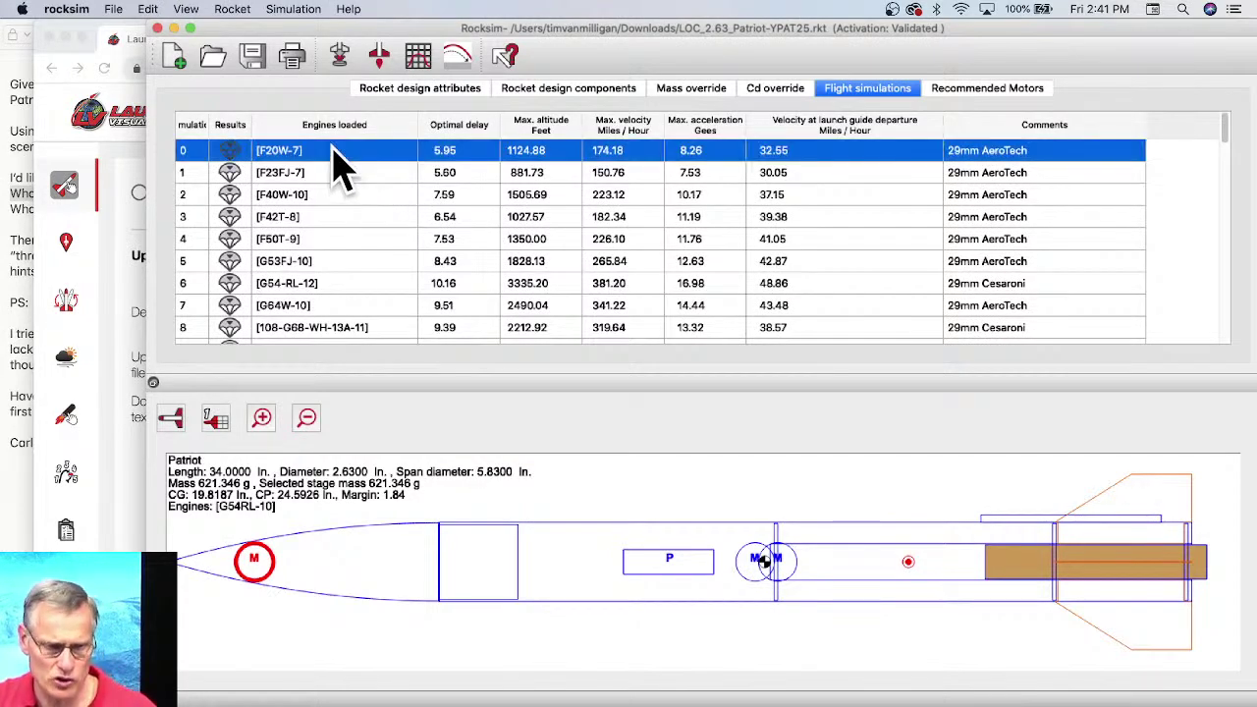
{"action": "scroll", "coordinate": [583, 258], "scroll_direction": "down", "scroll_amount": 15}
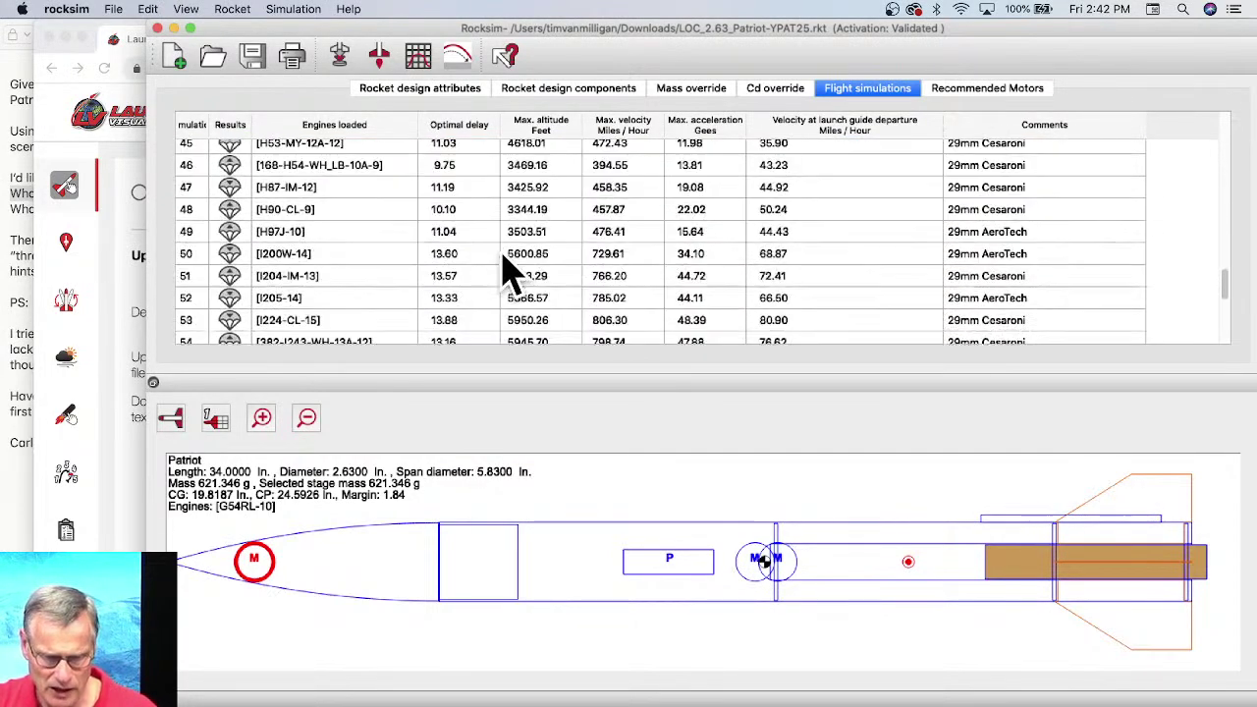
{"action": "scroll", "coordinate": [481, 267], "scroll_direction": "down", "scroll_amount": 5}
{"action": "left_click", "coordinate": [319, 332], "text": "shift"}
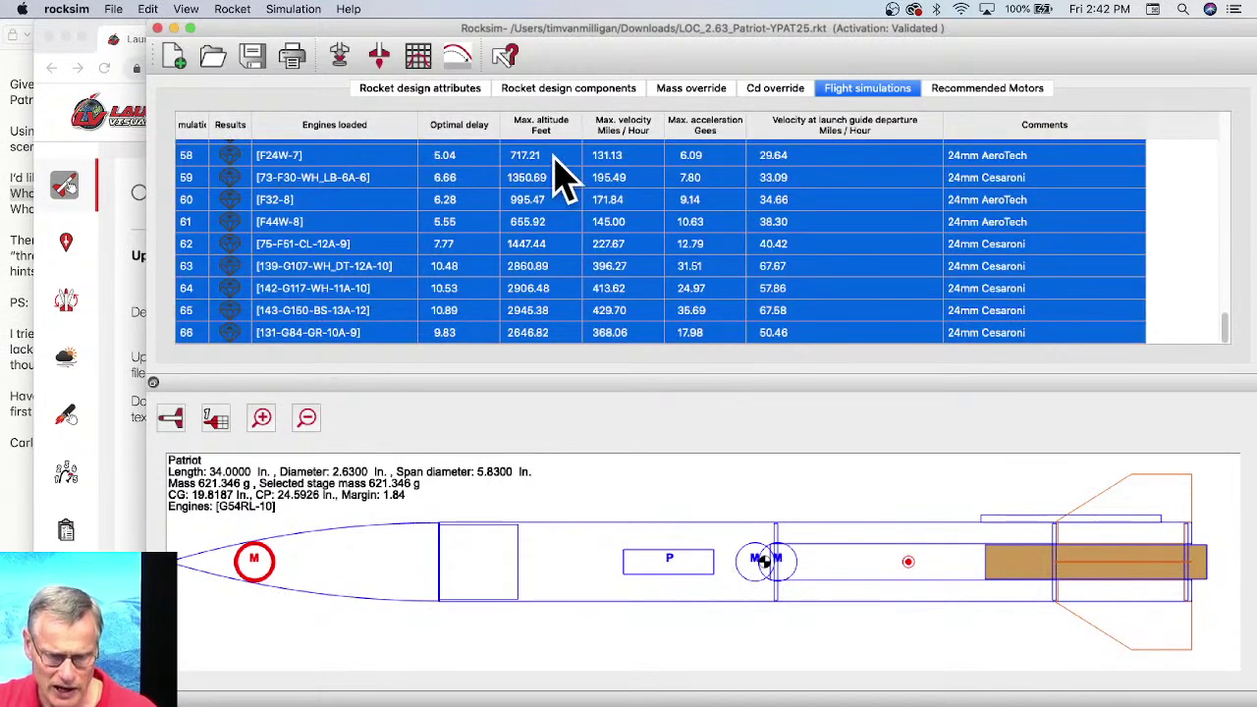
{"action": "right_click", "coordinate": [774, 197]}
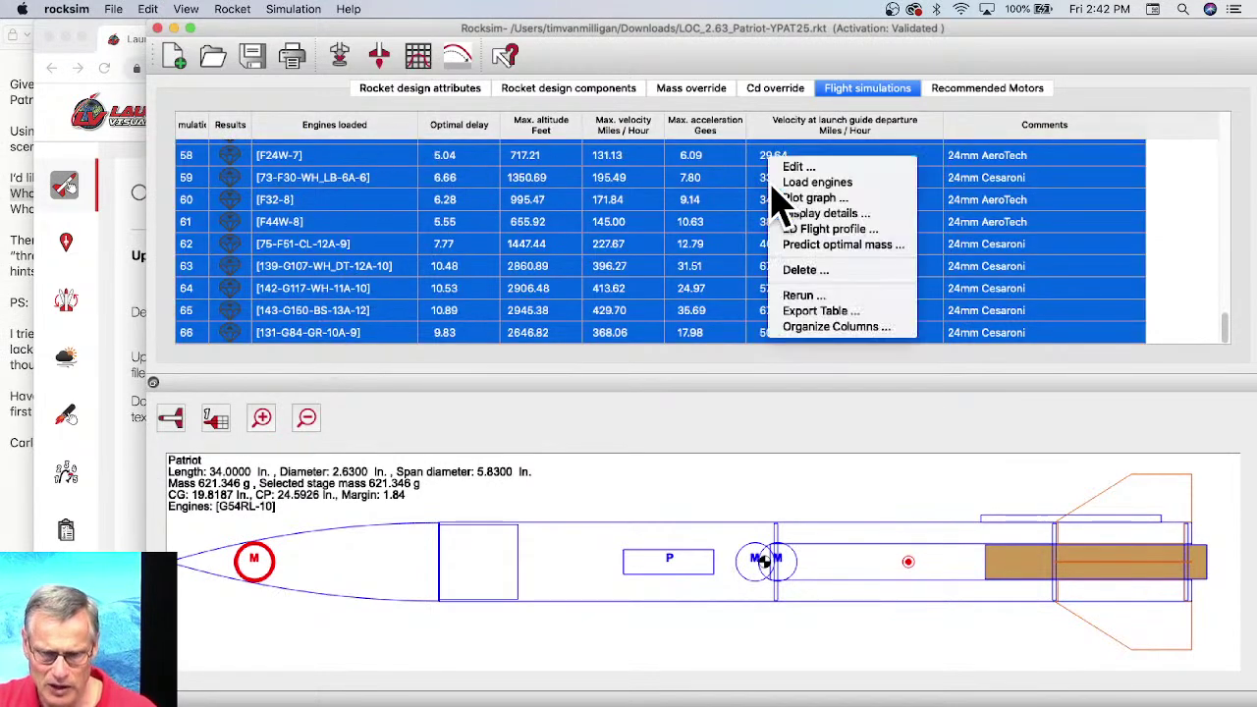
{"action": "left_click", "coordinate": [814, 271]}
{"action": "left_click", "coordinate": [748, 416]}
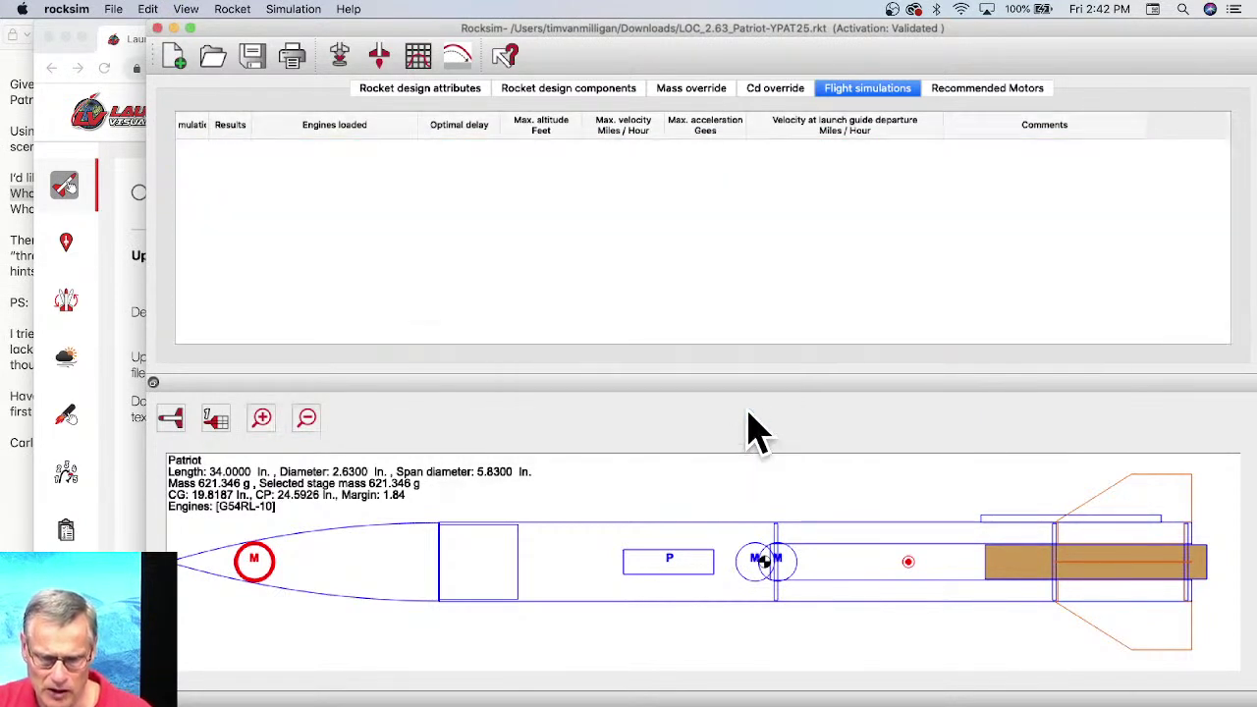
{"action": "left_click", "coordinate": [982, 91]}
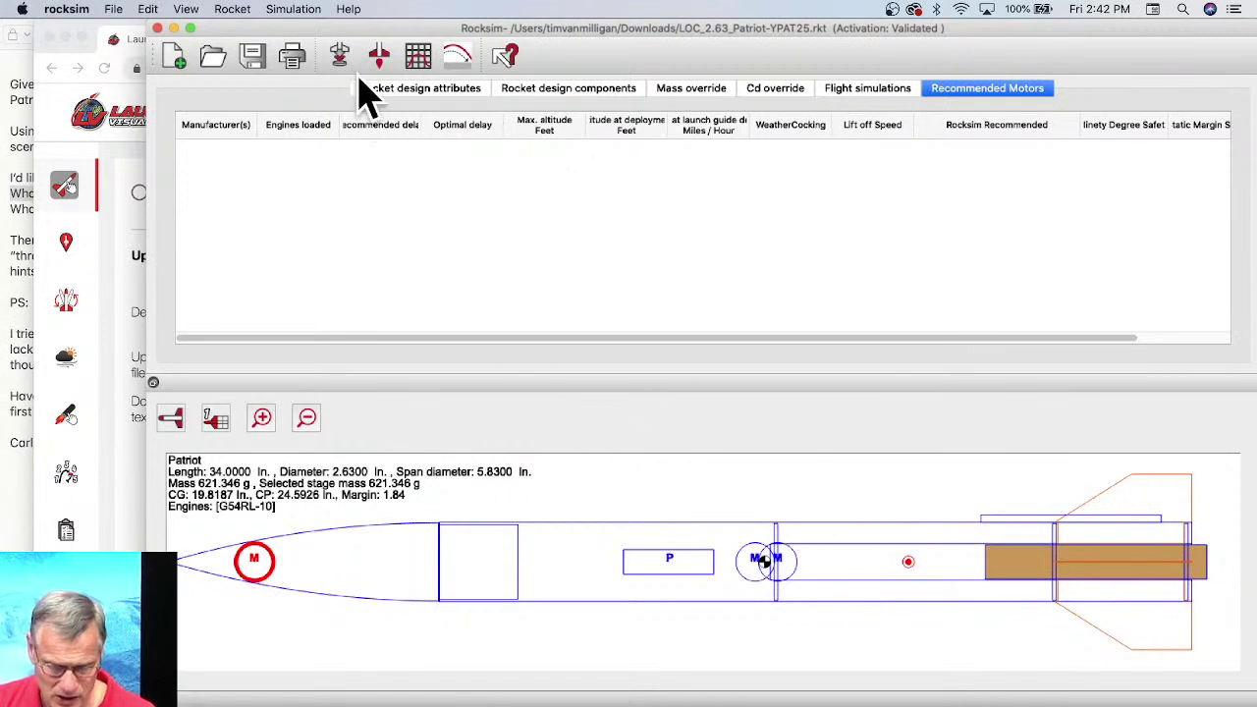
Step: Set the nose cone's diffuse colour to white
{"action": "left_click", "coordinate": [521, 94]}
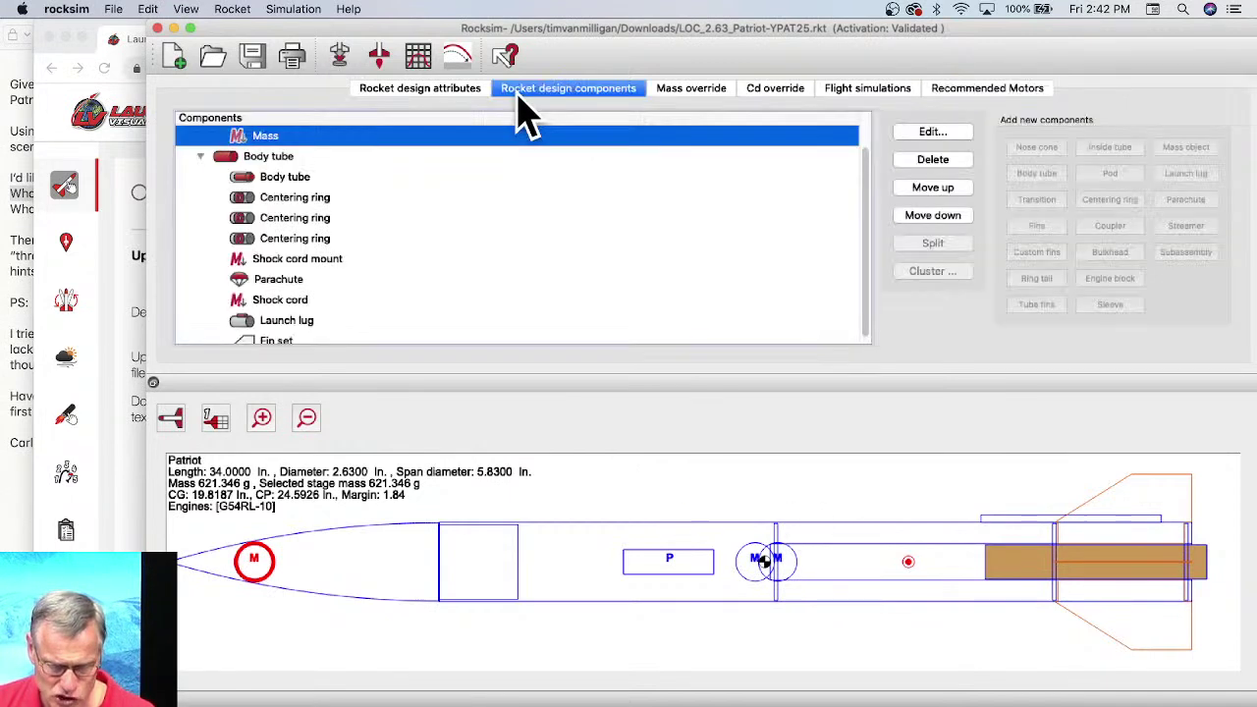
{"action": "scroll", "coordinate": [294, 241], "scroll_direction": "up", "scroll_amount": 2}
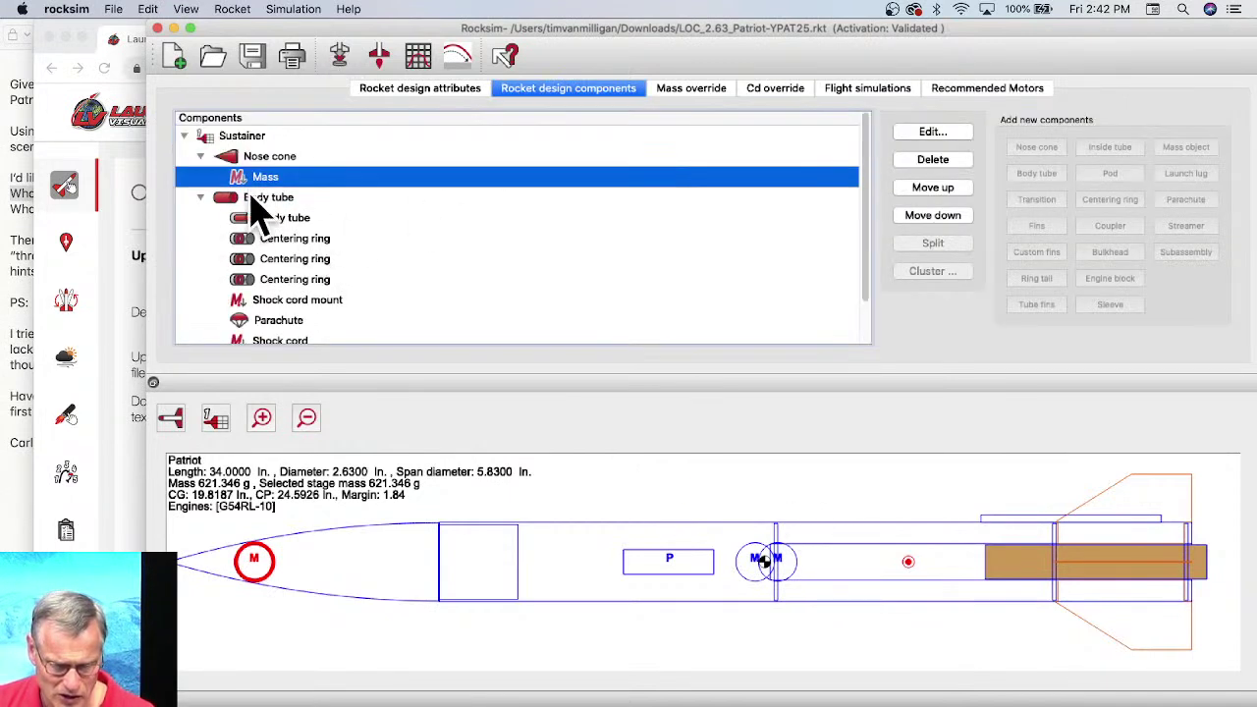
{"action": "double_click", "coordinate": [274, 158]}
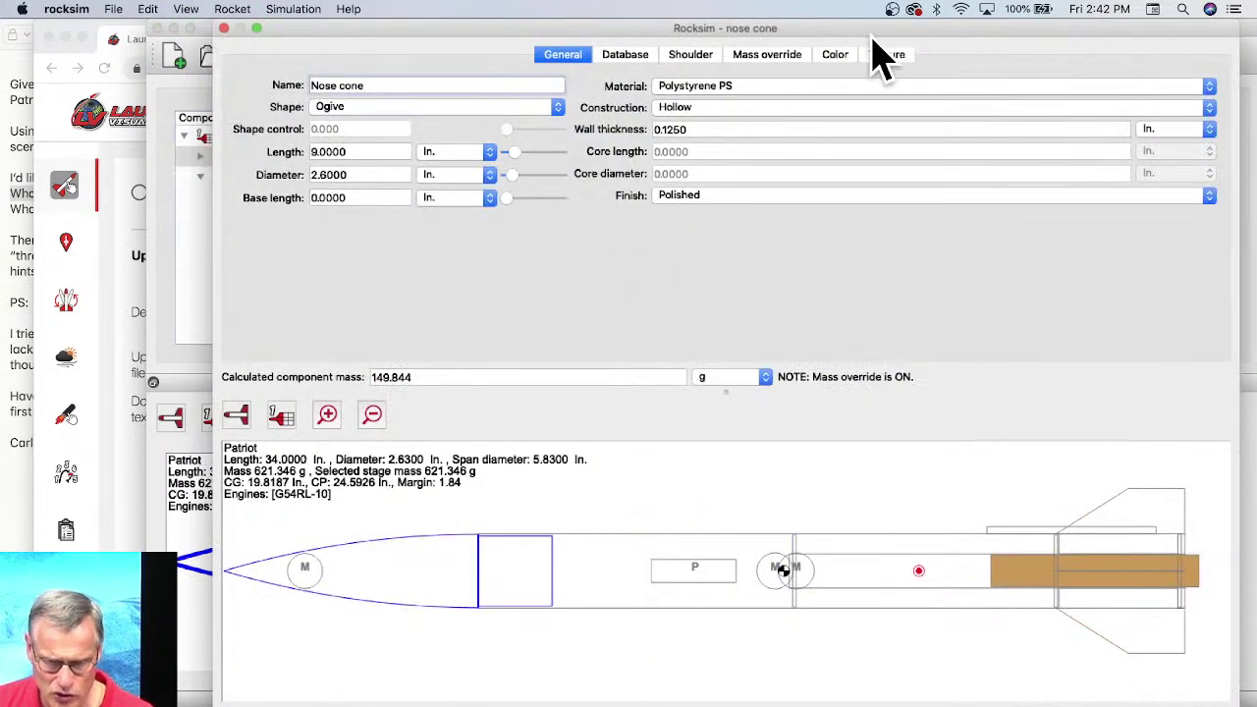
{"action": "left_click", "coordinate": [834, 55]}
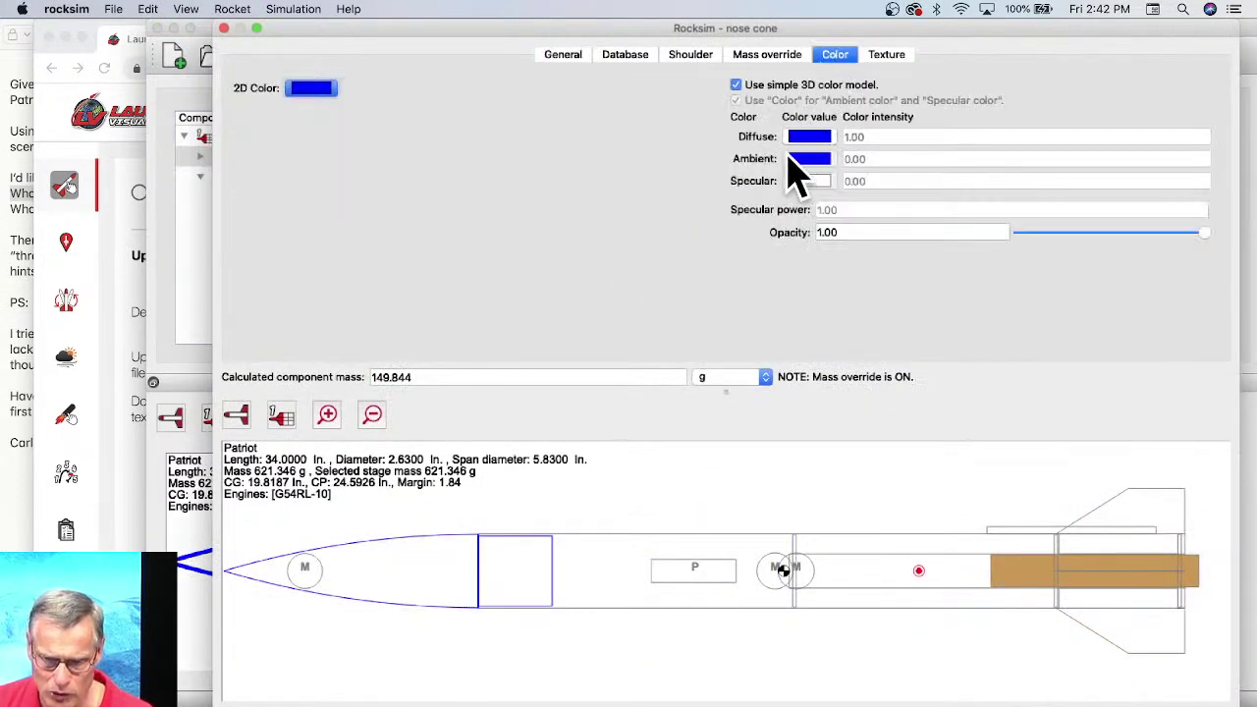
{"action": "left_click", "coordinate": [811, 136]}
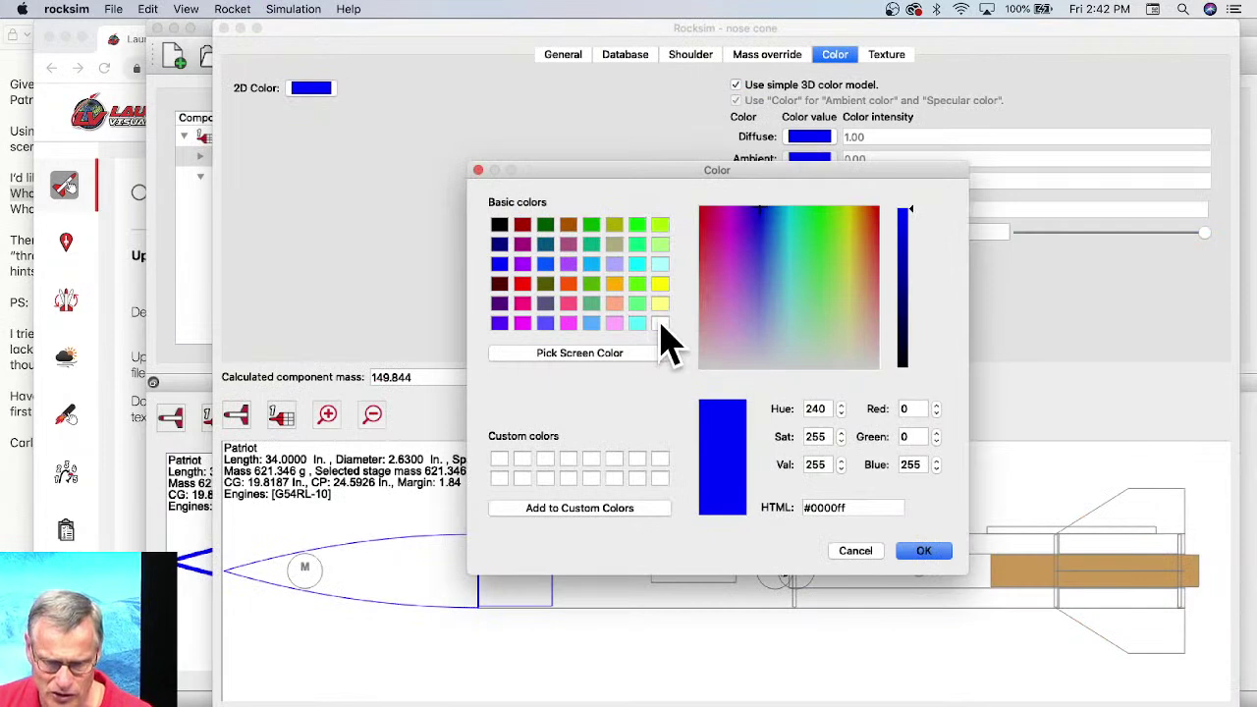
{"action": "left_click", "coordinate": [660, 324]}
{"action": "left_click", "coordinate": [924, 552]}
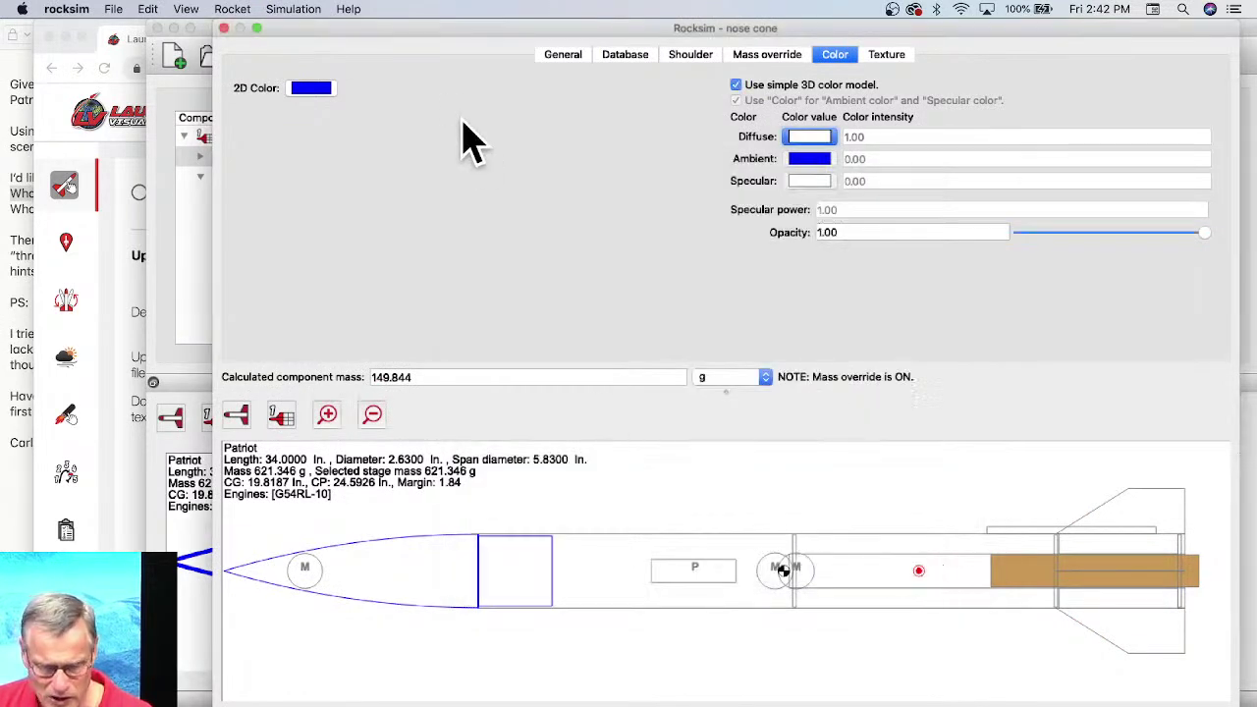
Step: Set the nose cone's 2D colour to green (#55aa00) and close its settings
{"action": "left_click", "coordinate": [310, 88]}
{"action": "left_click", "coordinate": [520, 302]}
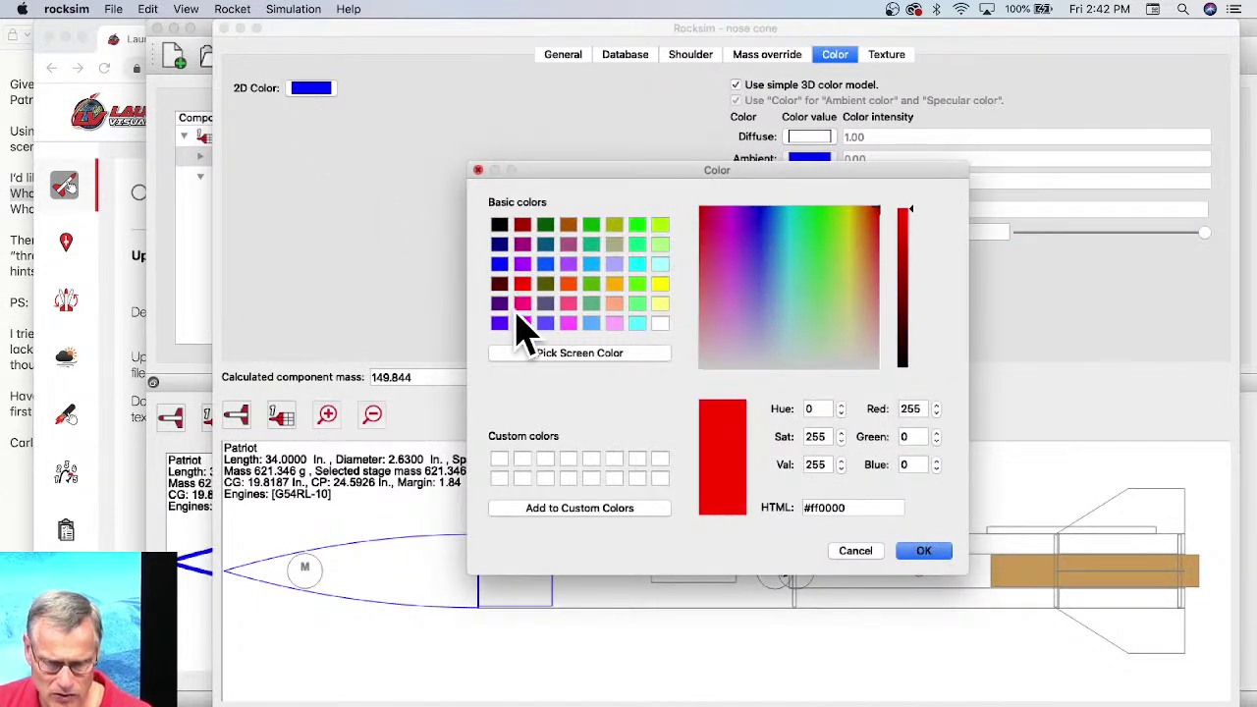
{"action": "key", "text": "Escape"}
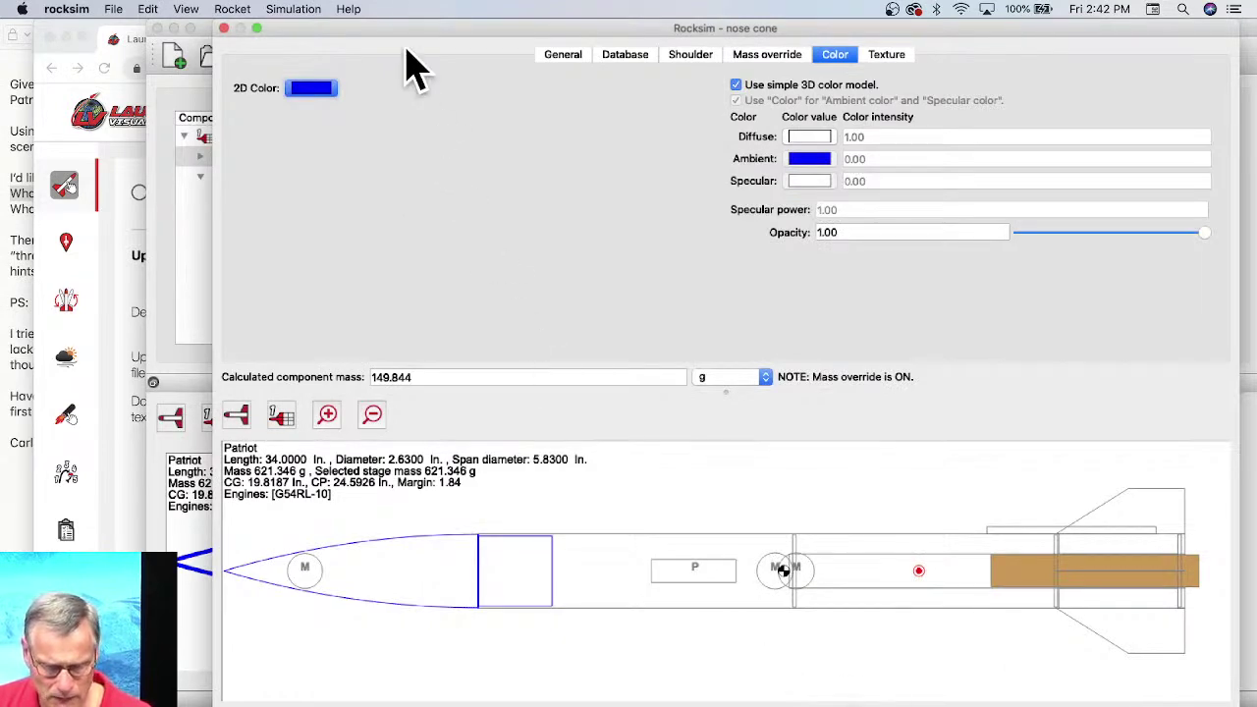
{"action": "left_click_drag", "start_coordinate": [418, 28], "coordinate": [376, 27]}
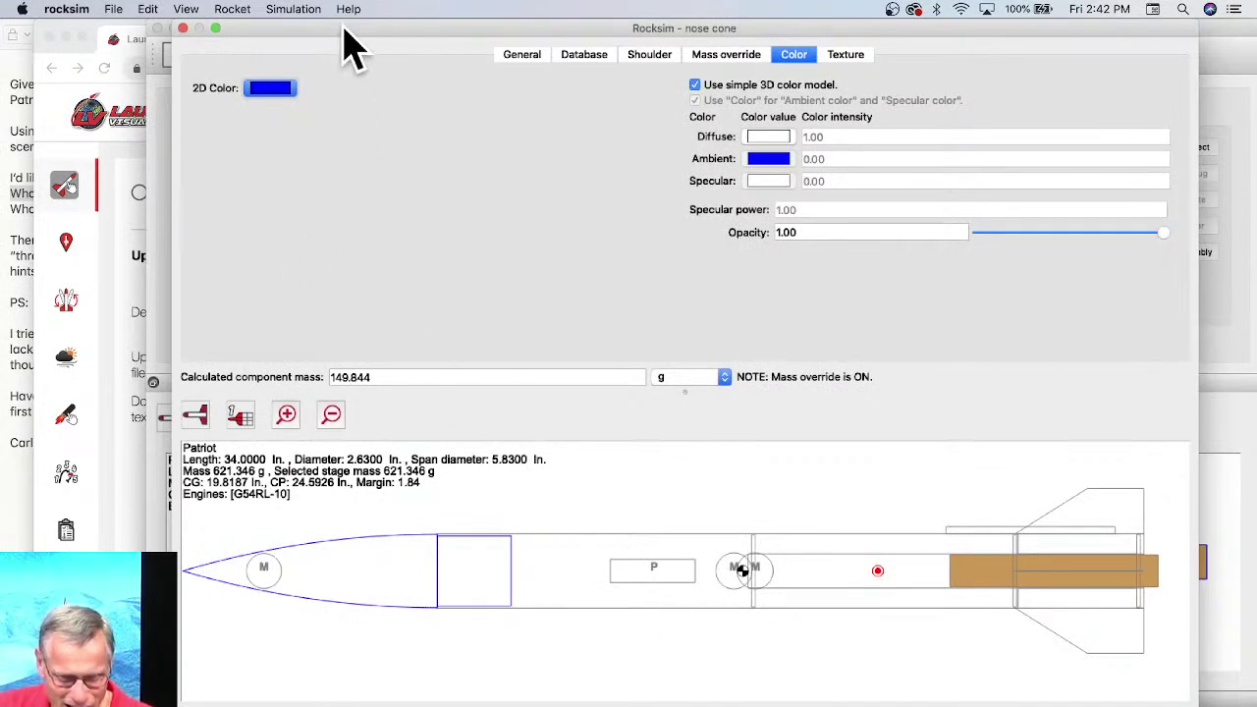
{"action": "left_click_drag", "start_coordinate": [343, 28], "coordinate": [810, 255]}
{"action": "left_click_drag", "start_coordinate": [577, 173], "coordinate": [462, 110]}
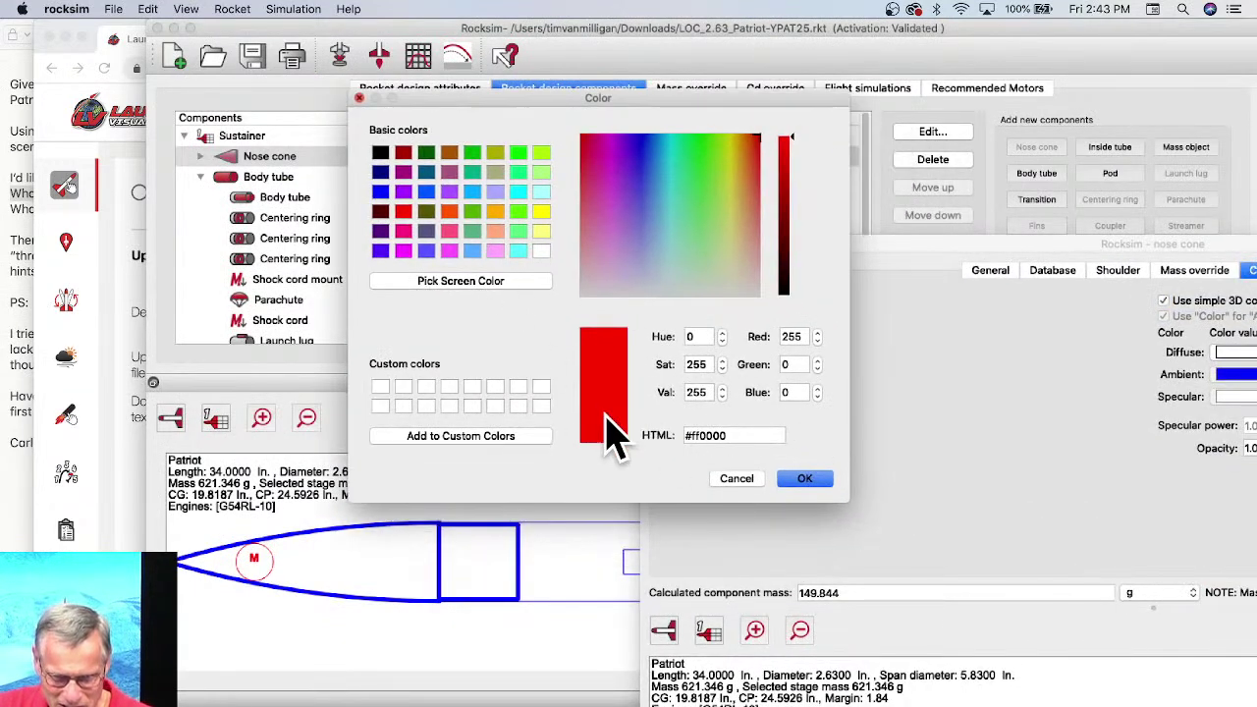
{"action": "left_click", "coordinate": [472, 212]}
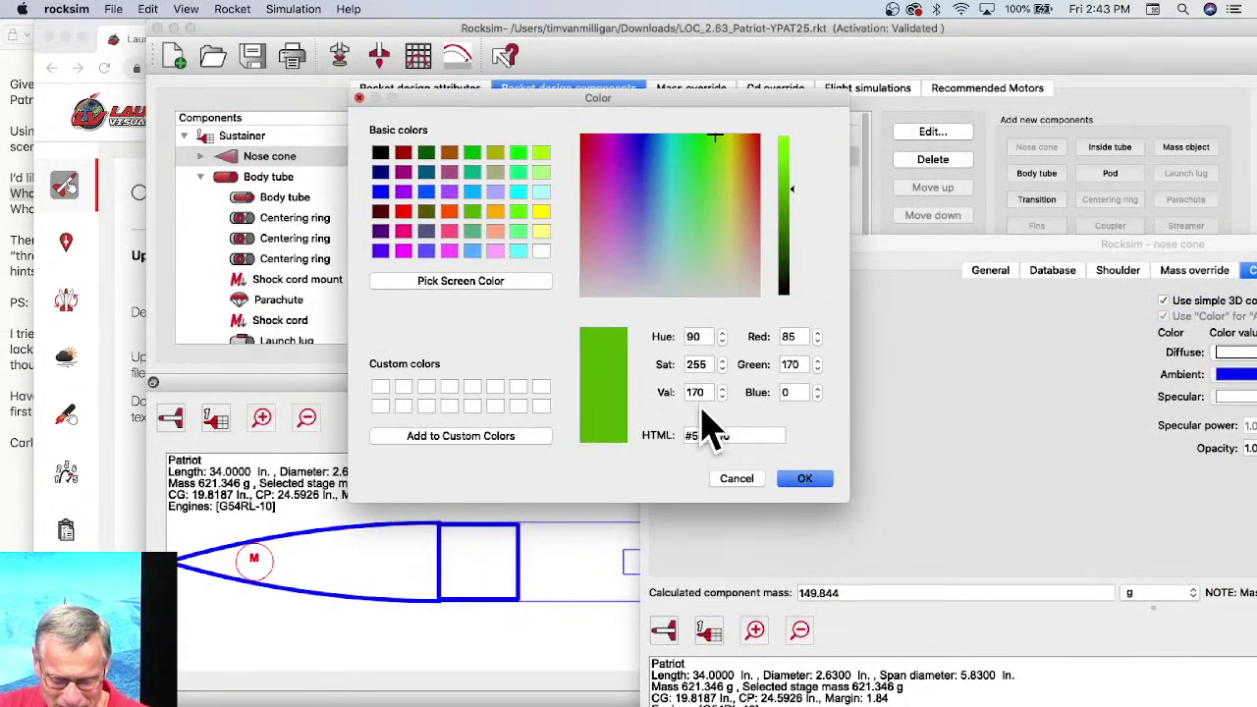
{"action": "left_click", "coordinate": [804, 478]}
{"action": "left_click_drag", "start_coordinate": [834, 258], "coordinate": [327, 42]}
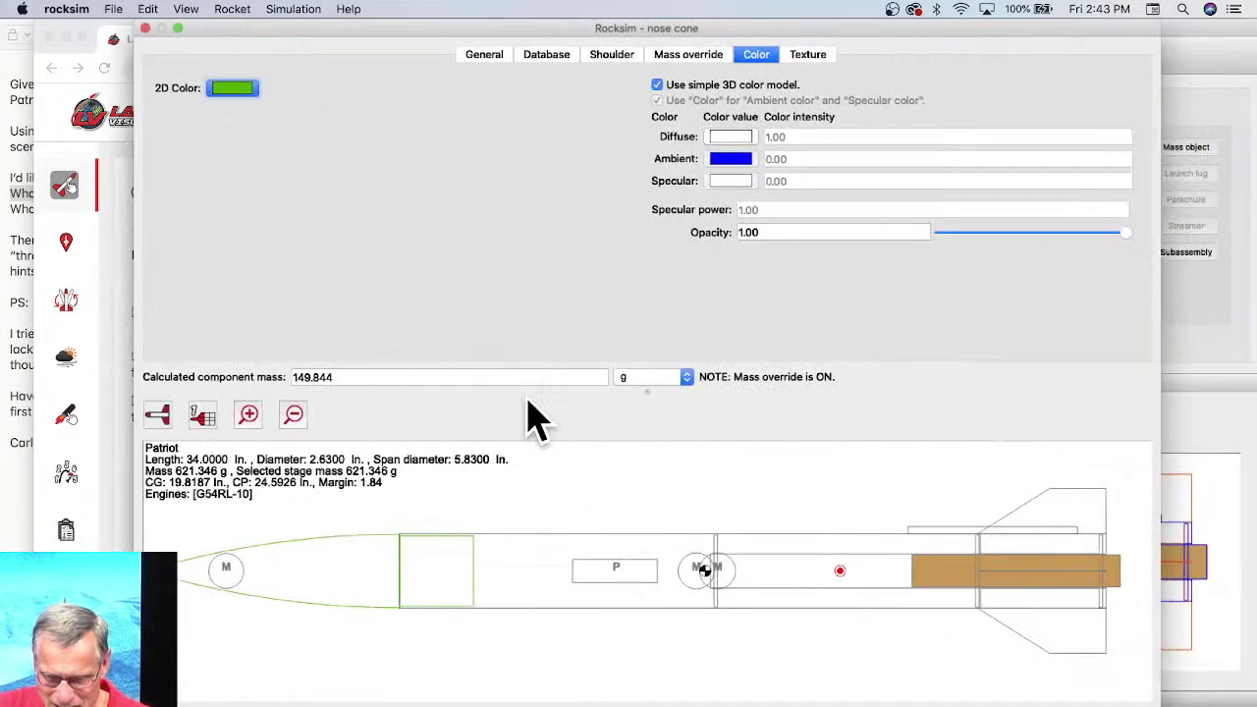
{"action": "key", "text": "Return"}
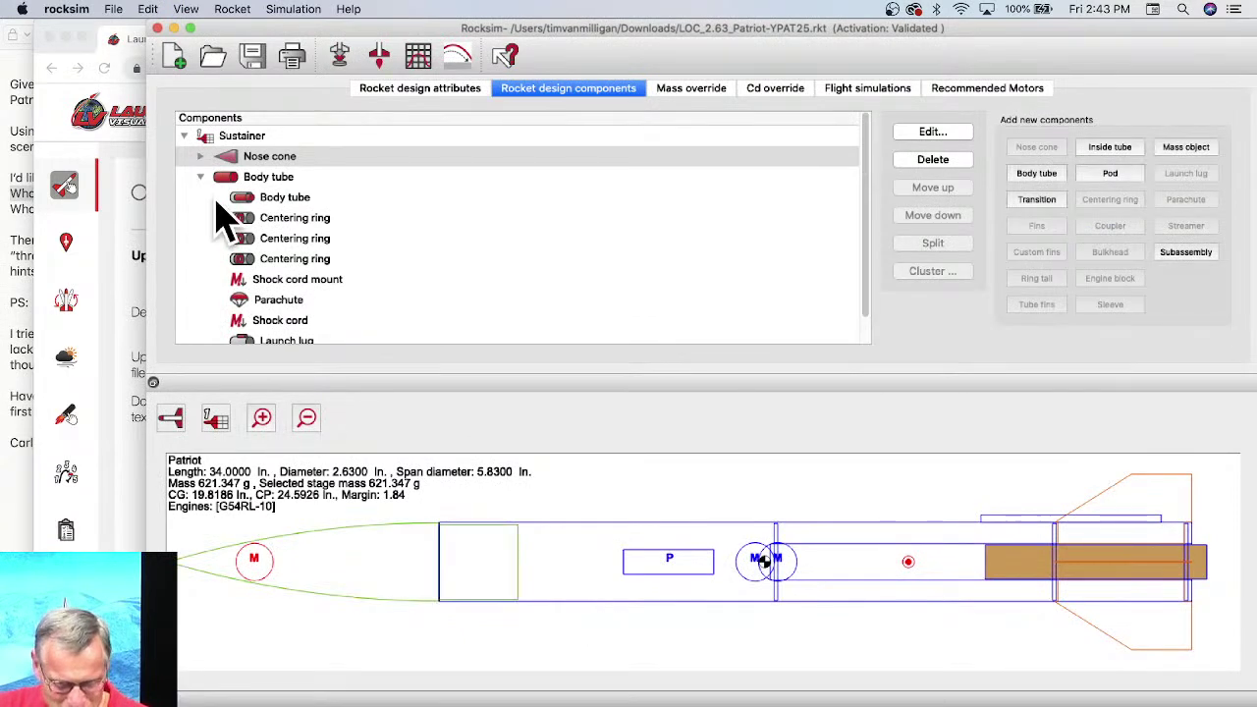
Step: Give the body tube a pale grey-green diffuse colour (#c9dbd5)
{"action": "double_click", "coordinate": [257, 181]}
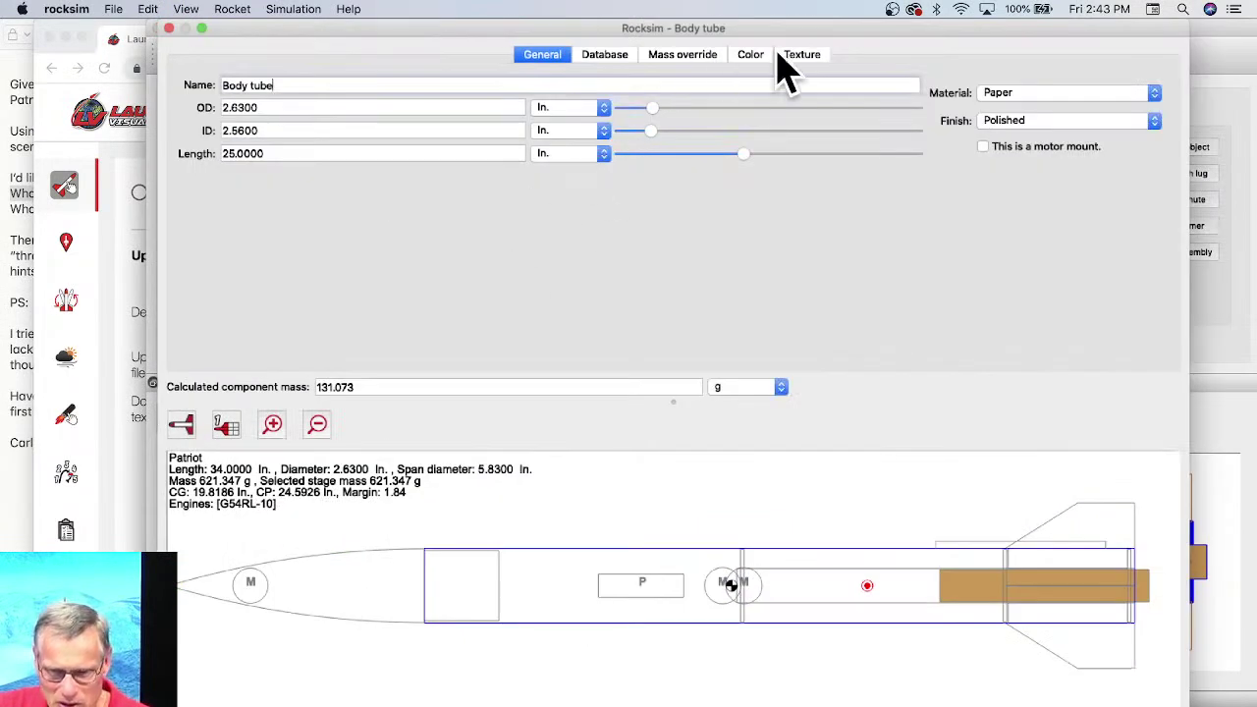
{"action": "left_click", "coordinate": [750, 54]}
{"action": "left_click", "coordinate": [757, 137]}
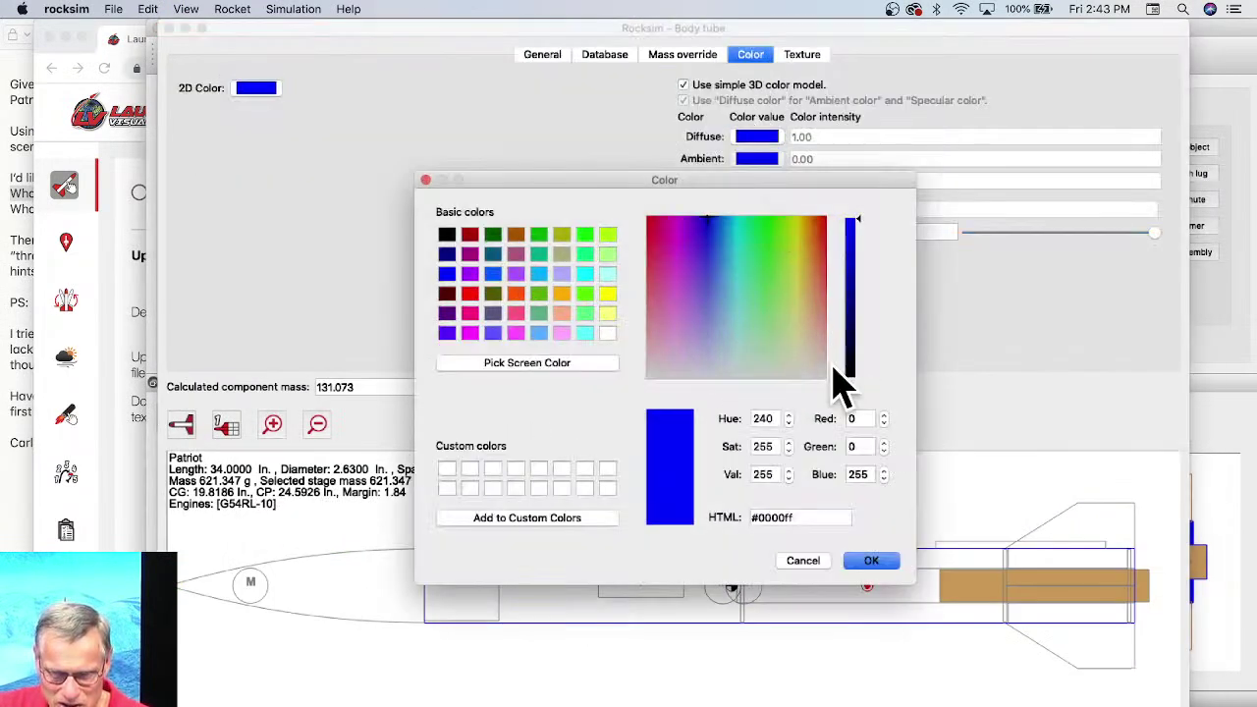
{"action": "left_click", "coordinate": [746, 365]}
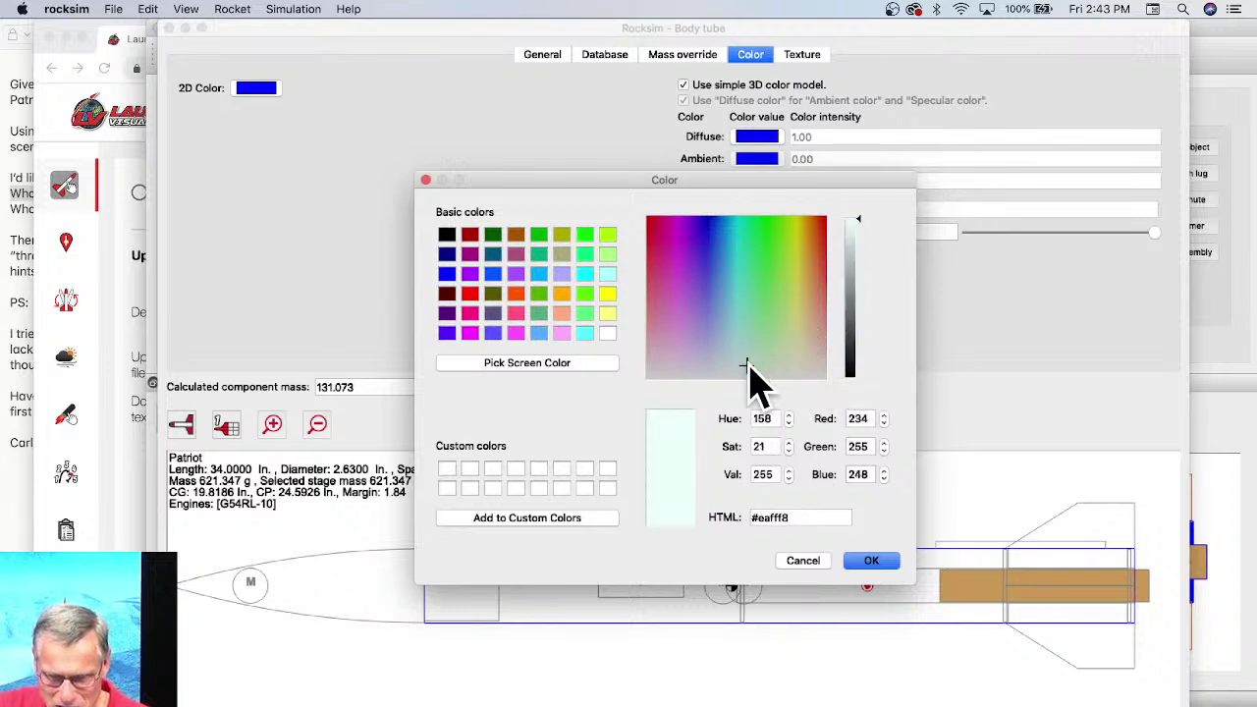
{"action": "left_click", "coordinate": [858, 239]}
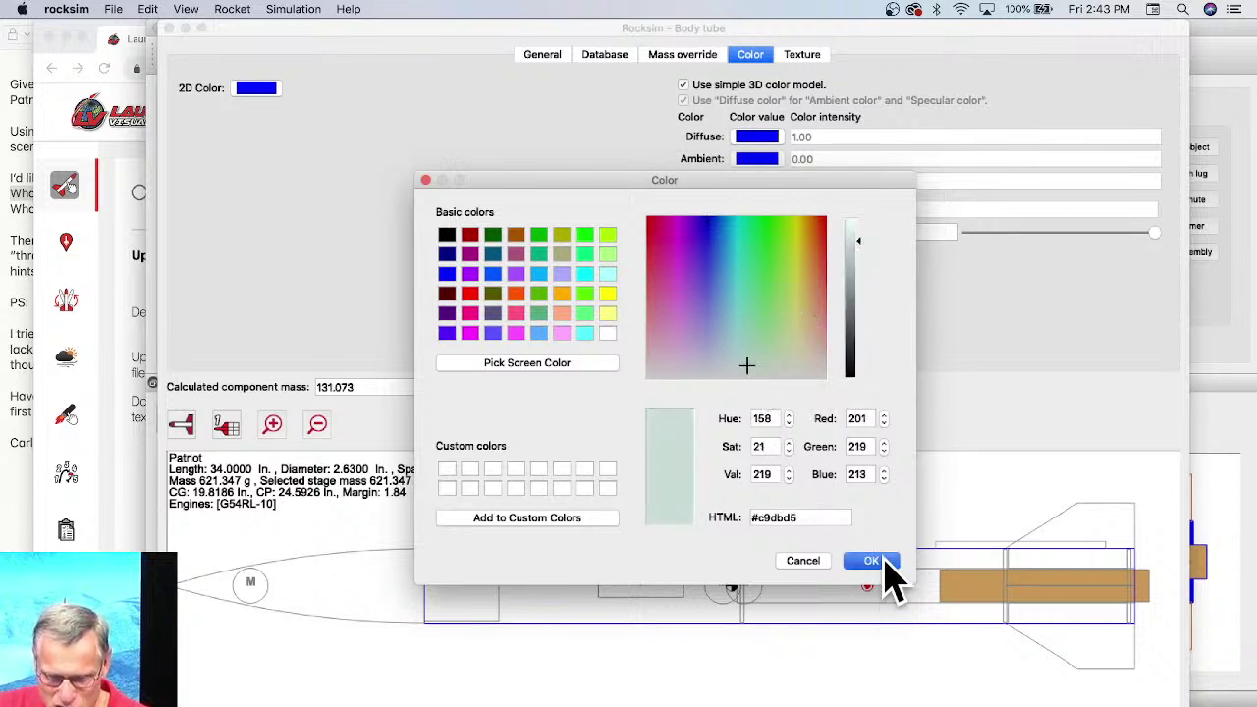
{"action": "left_click", "coordinate": [881, 561]}
Step: Set the body tube's 2D colour to purple, close its settings, and select the launch lug
{"action": "left_click", "coordinate": [257, 88]}
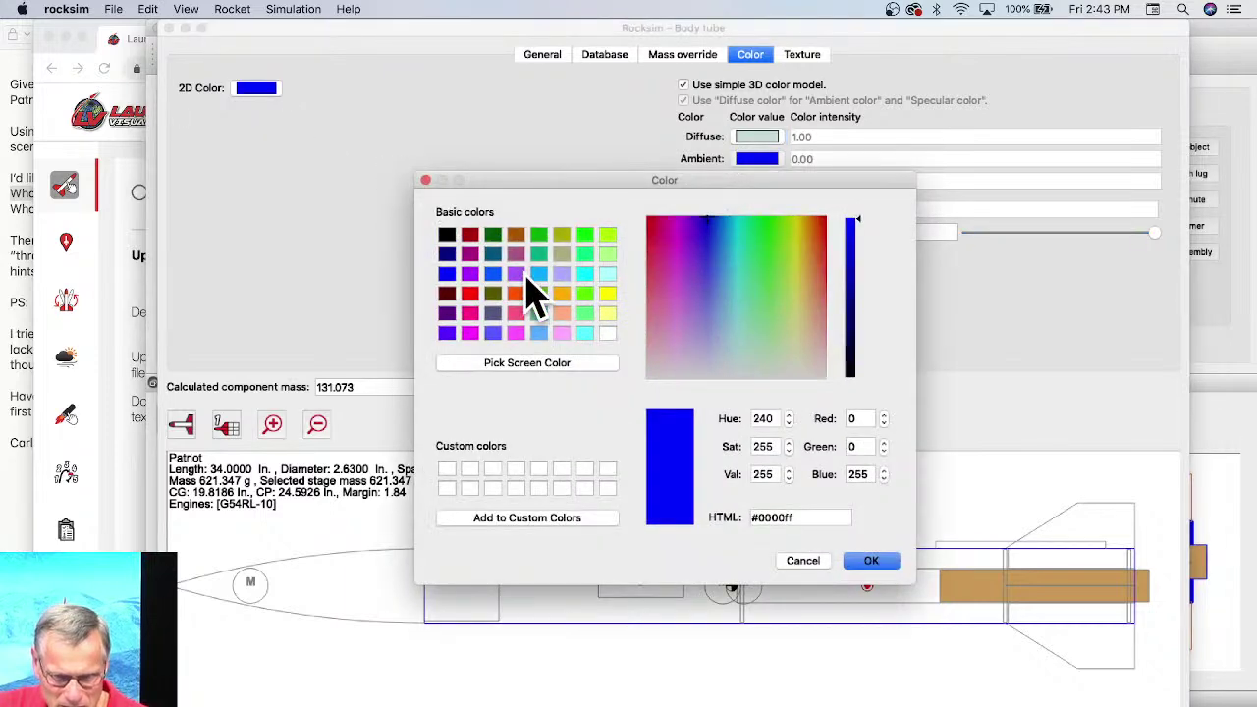
{"action": "left_click", "coordinate": [517, 275]}
{"action": "left_click", "coordinate": [877, 563]}
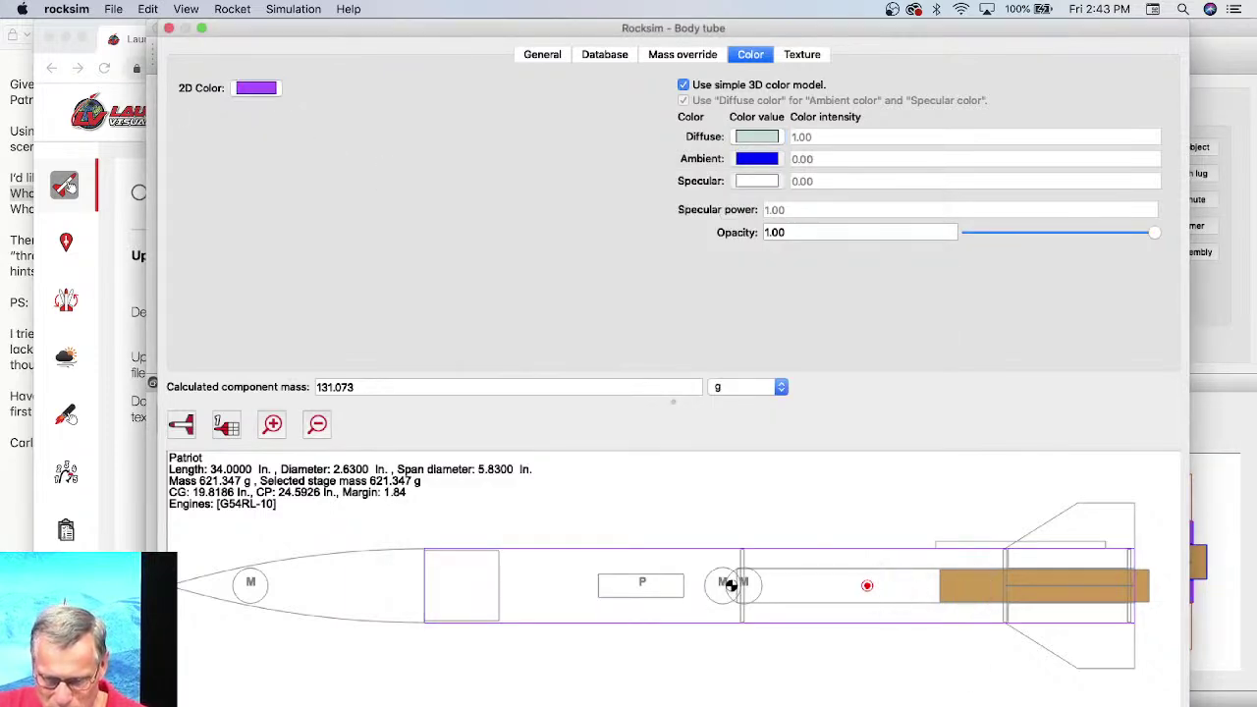
{"action": "key", "text": "Return"}
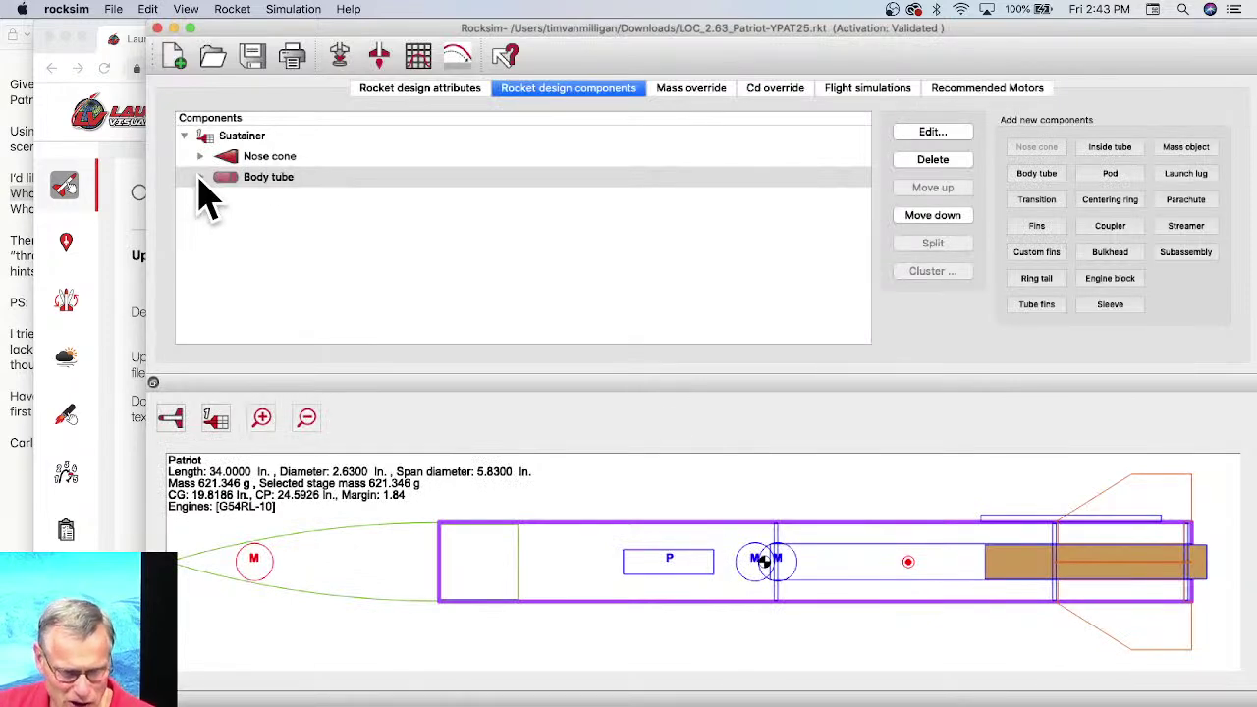
{"action": "left_click", "coordinate": [1011, 521]}
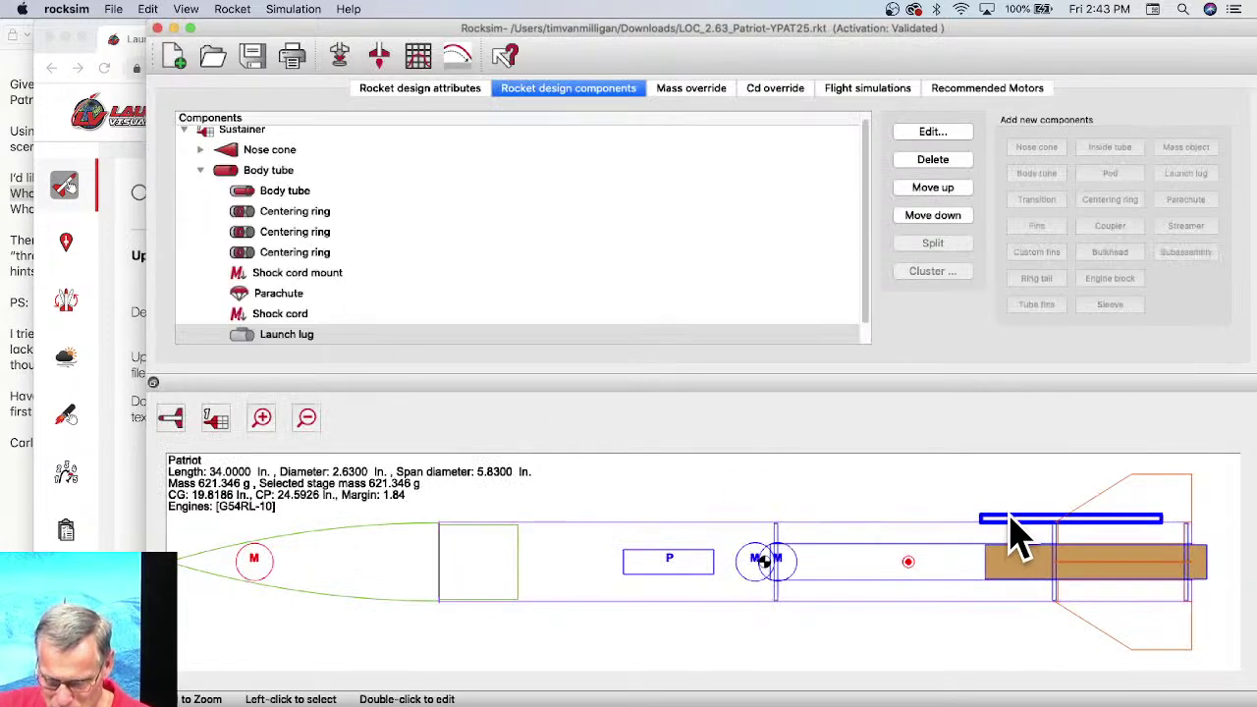
Step: Open the launch lug's radial position settings with the rocket viewed from the tail
{"action": "double_click", "coordinate": [281, 335]}
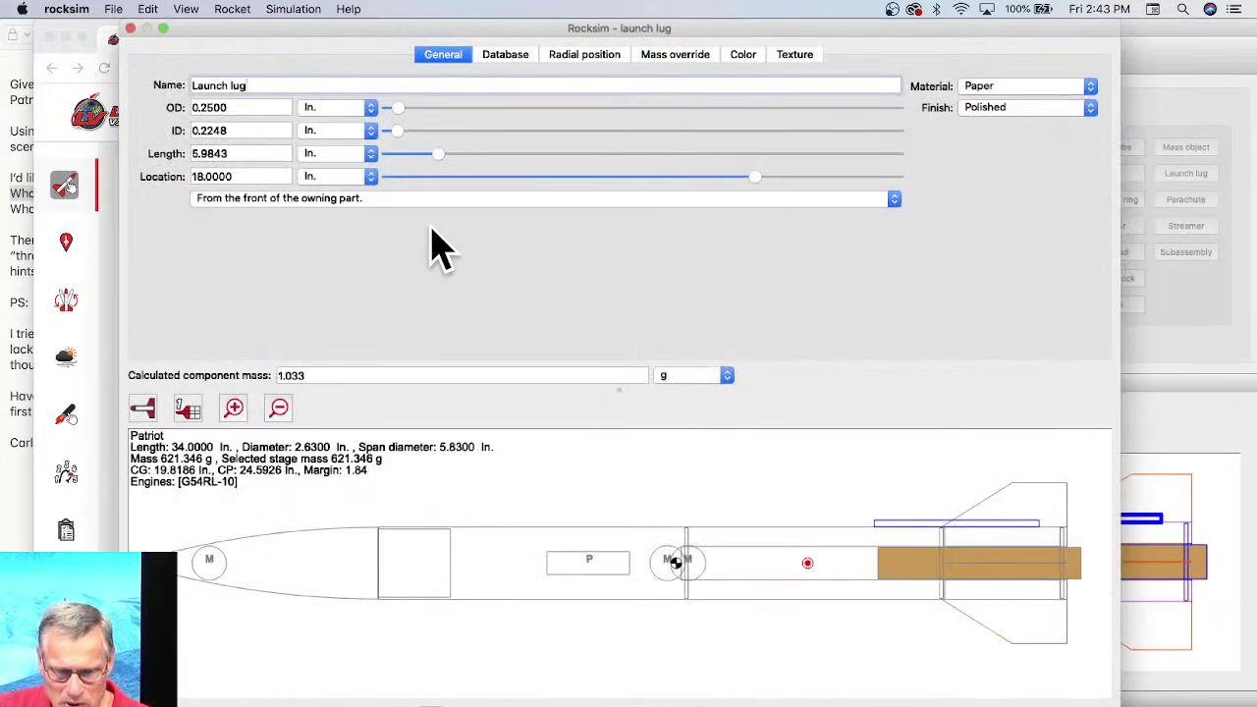
{"action": "left_click", "coordinate": [142, 412]}
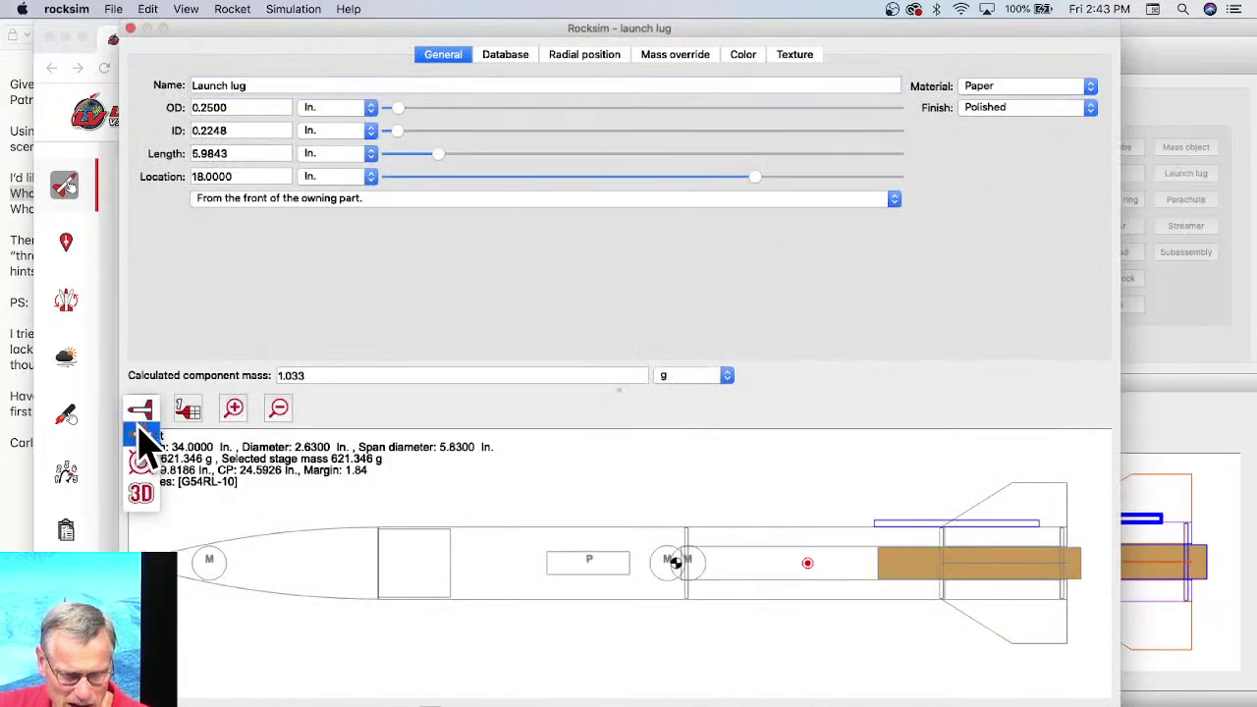
{"action": "left_click", "coordinate": [146, 479]}
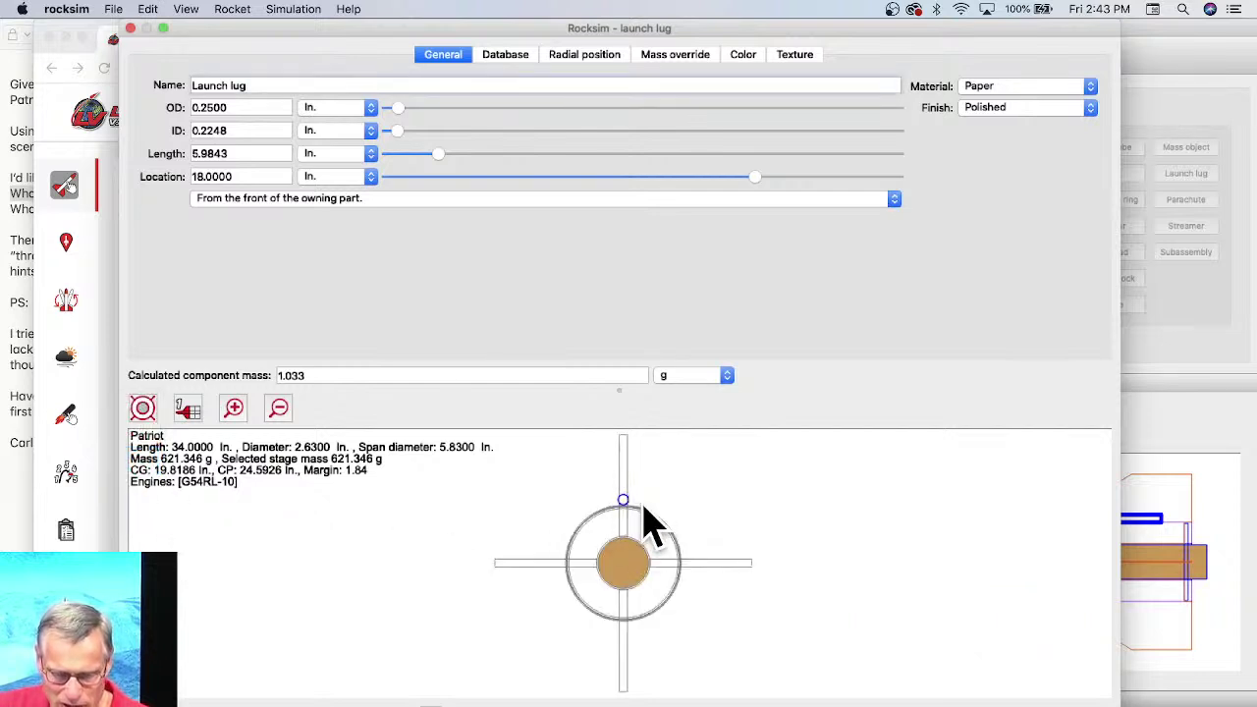
{"action": "left_click", "coordinate": [594, 59]}
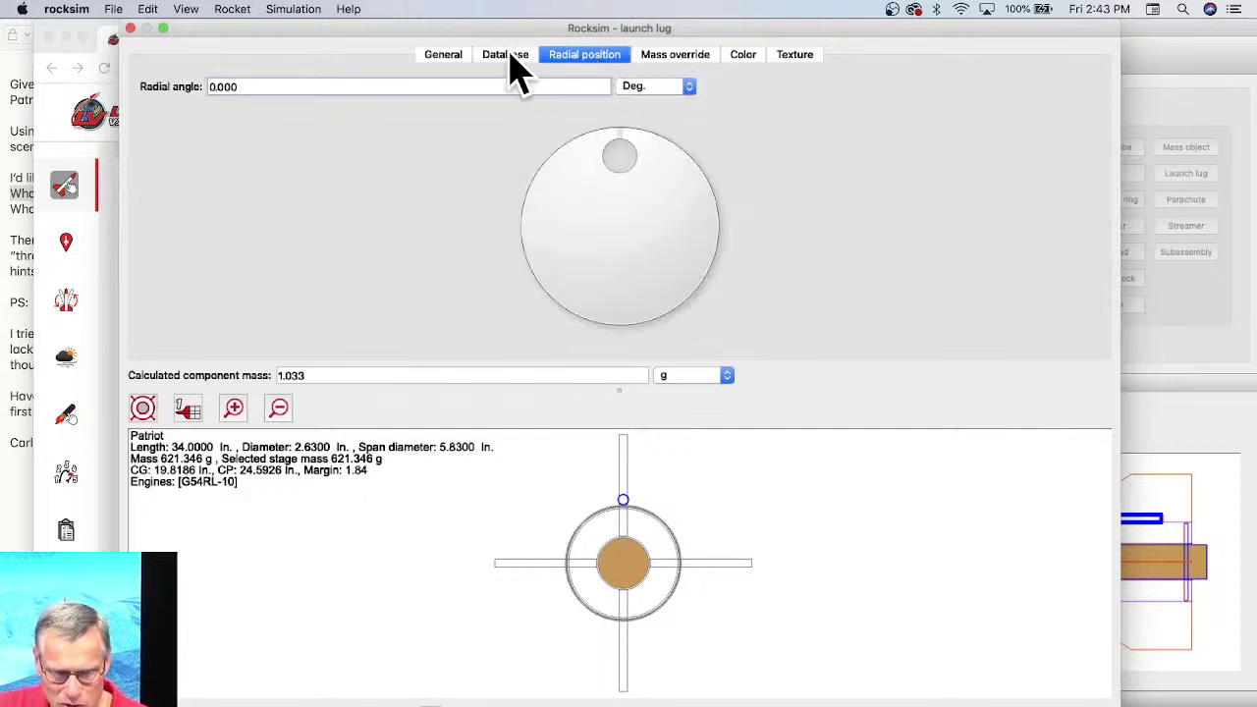
{"action": "mouse_move", "coordinate": [621, 138]}
{"action": "left_mouse_down"}
{"action": "mouse_move", "coordinate": [623, 160]}
{"action": "mouse_move", "coordinate": [672, 173]}
{"action": "left_mouse_up"}
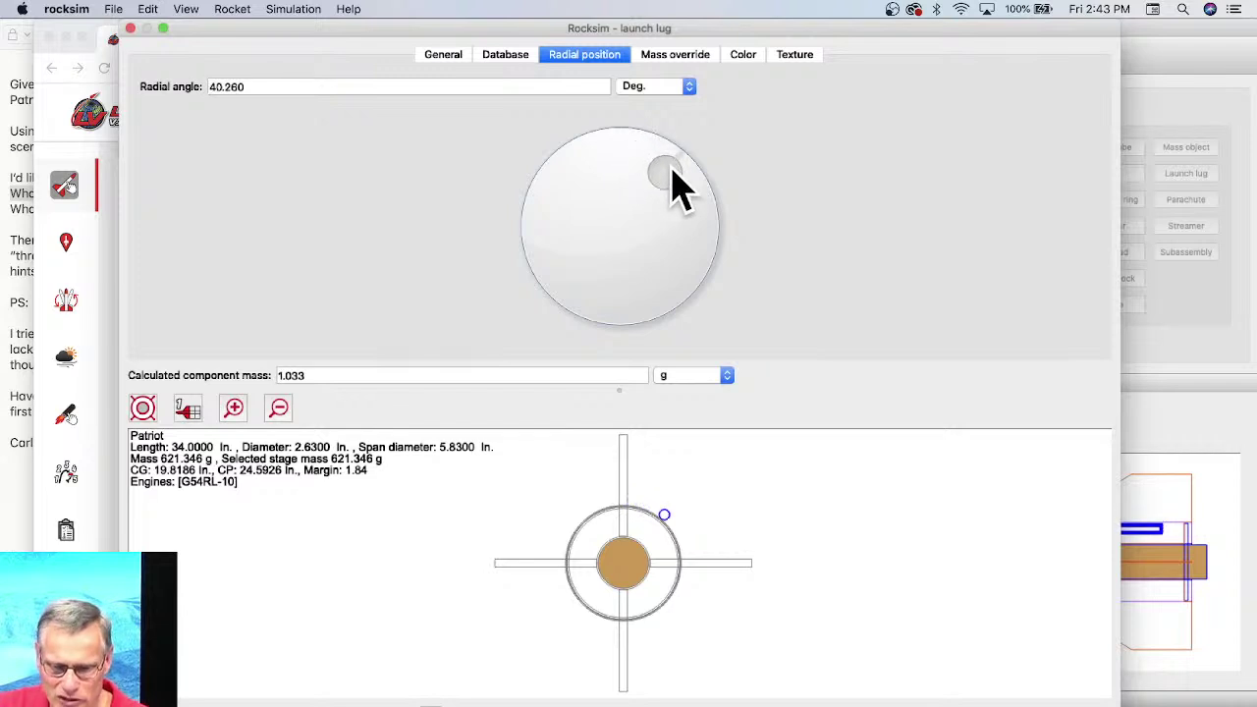
Step: Set the launch lug's radial angle to 45 degrees and restore the side view
{"action": "left_click_drag", "start_coordinate": [275, 85], "coordinate": [196, 85]}
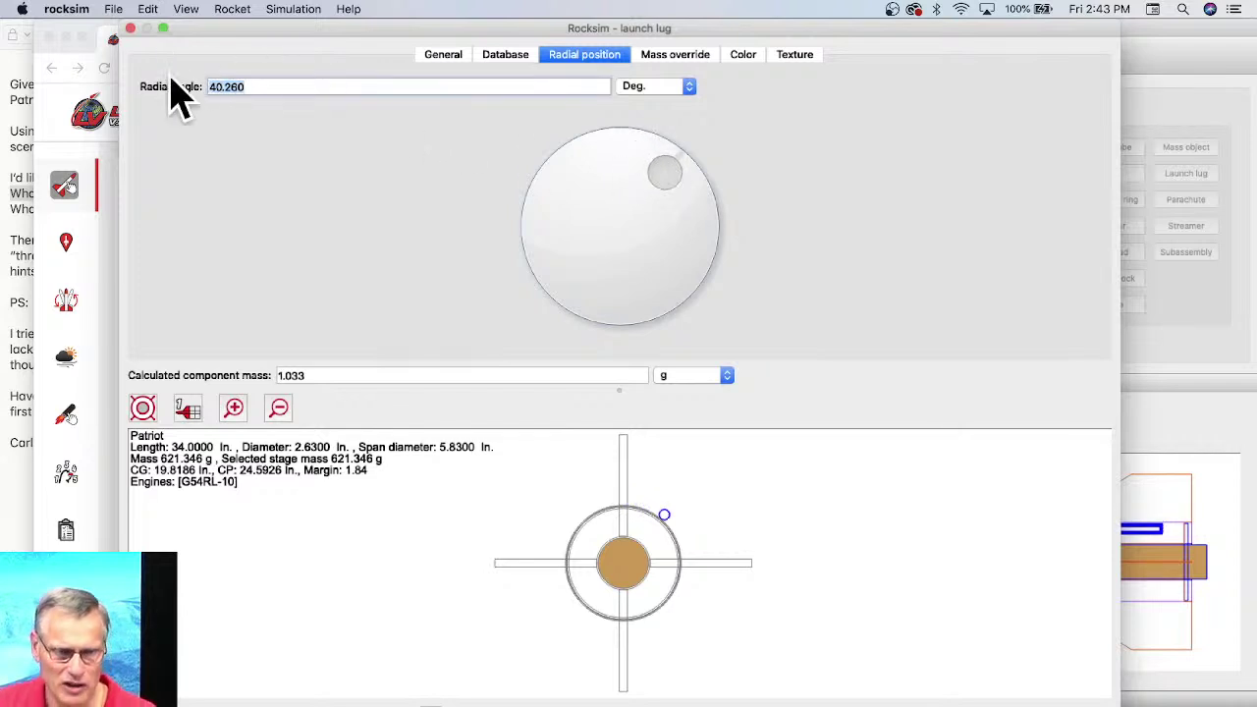
{"action": "type", "text": "45"}
{"action": "key", "text": "Return"}
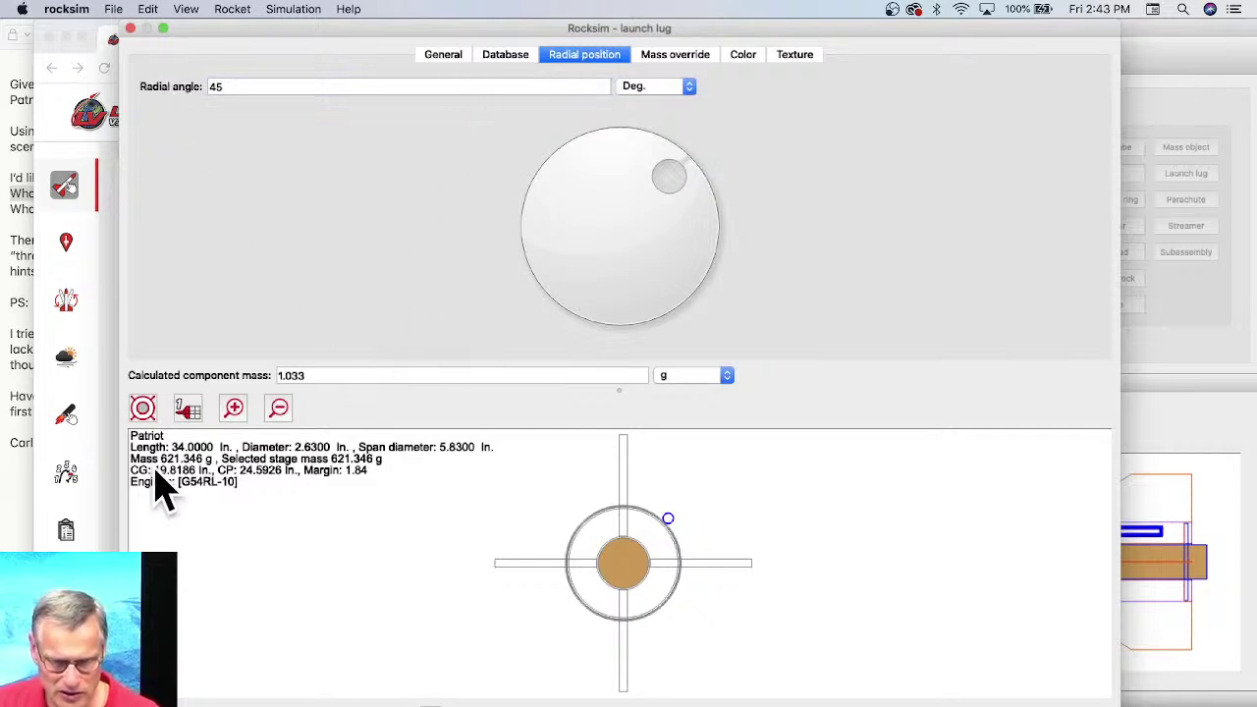
{"action": "left_click", "coordinate": [143, 413]}
{"action": "left_click", "coordinate": [140, 363]}
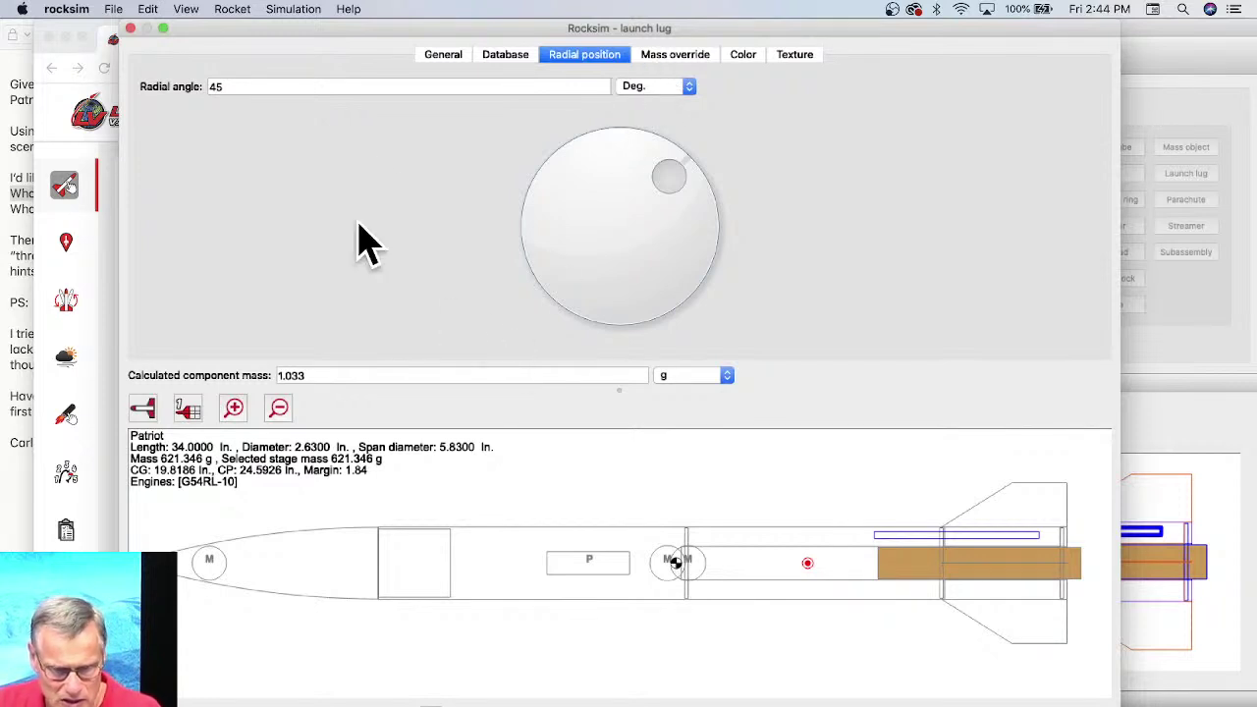
{"action": "left_click", "coordinate": [440, 55]}
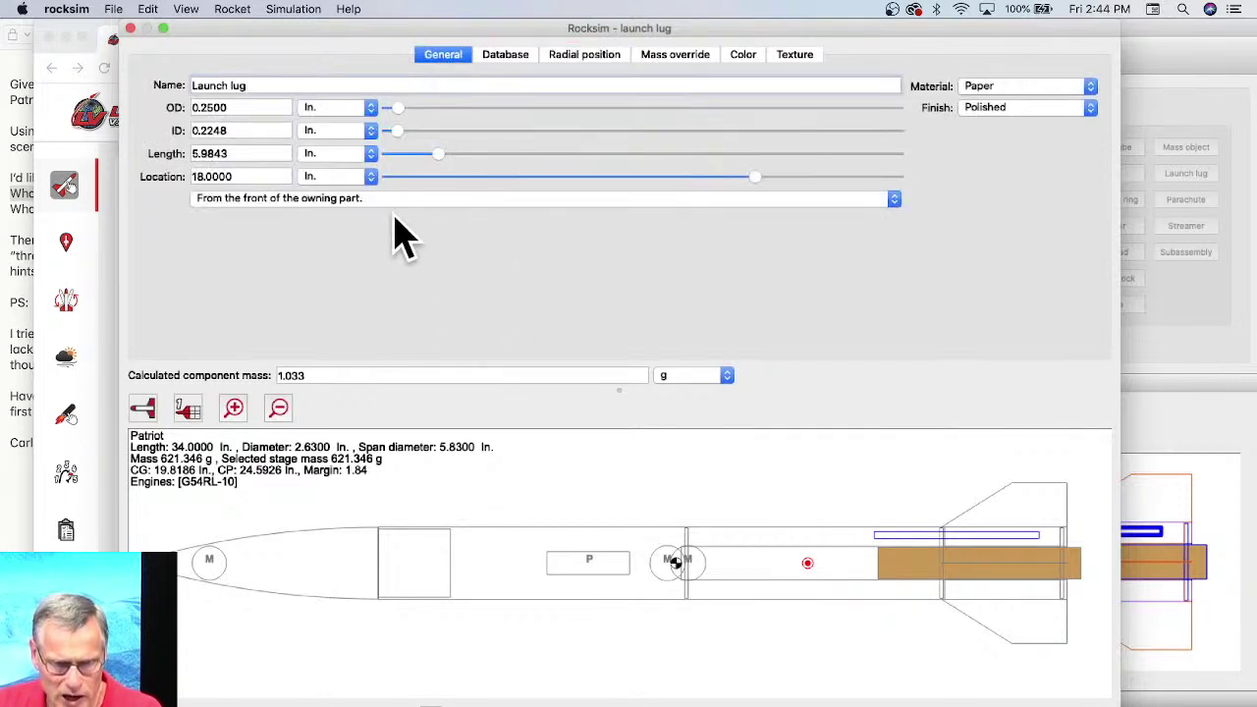
Step: Slide the launch lug's location to 10.7500 in from the front of its tube
{"action": "left_click_drag", "start_coordinate": [756, 180], "coordinate": [559, 180]}
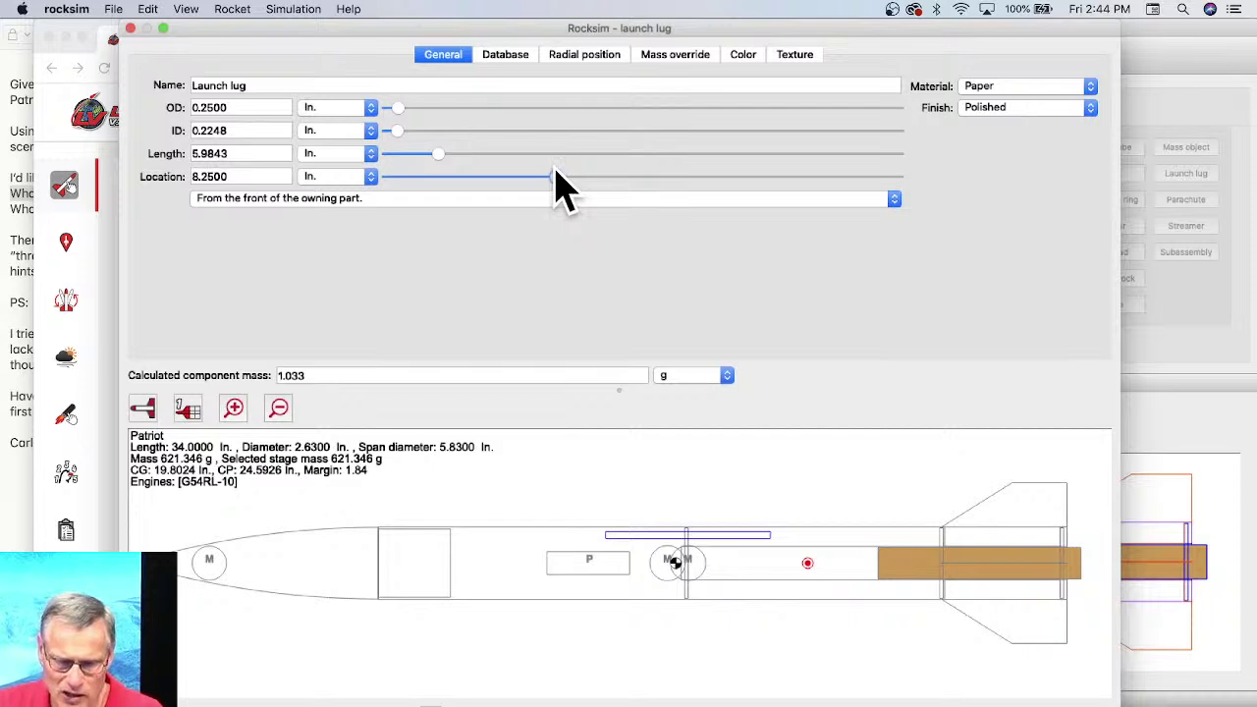
{"action": "left_click_drag", "start_coordinate": [560, 179], "coordinate": [577, 180]}
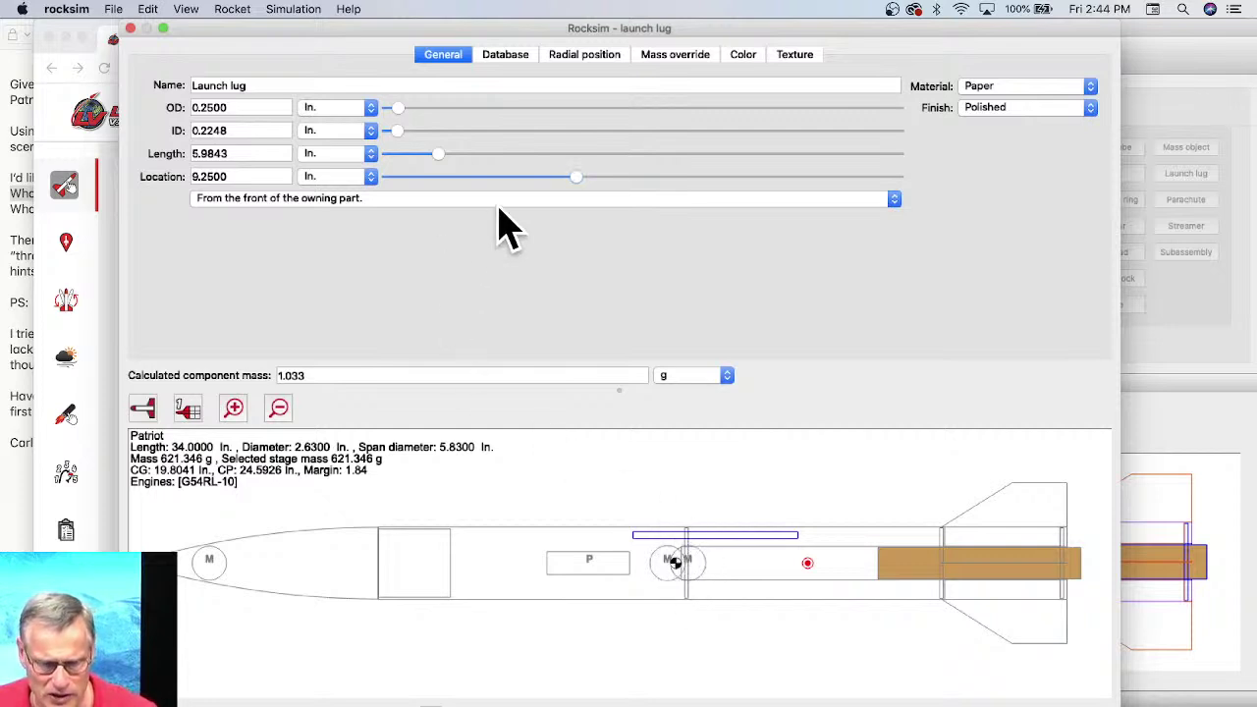
{"action": "left_click_drag", "start_coordinate": [581, 179], "coordinate": [608, 180]}
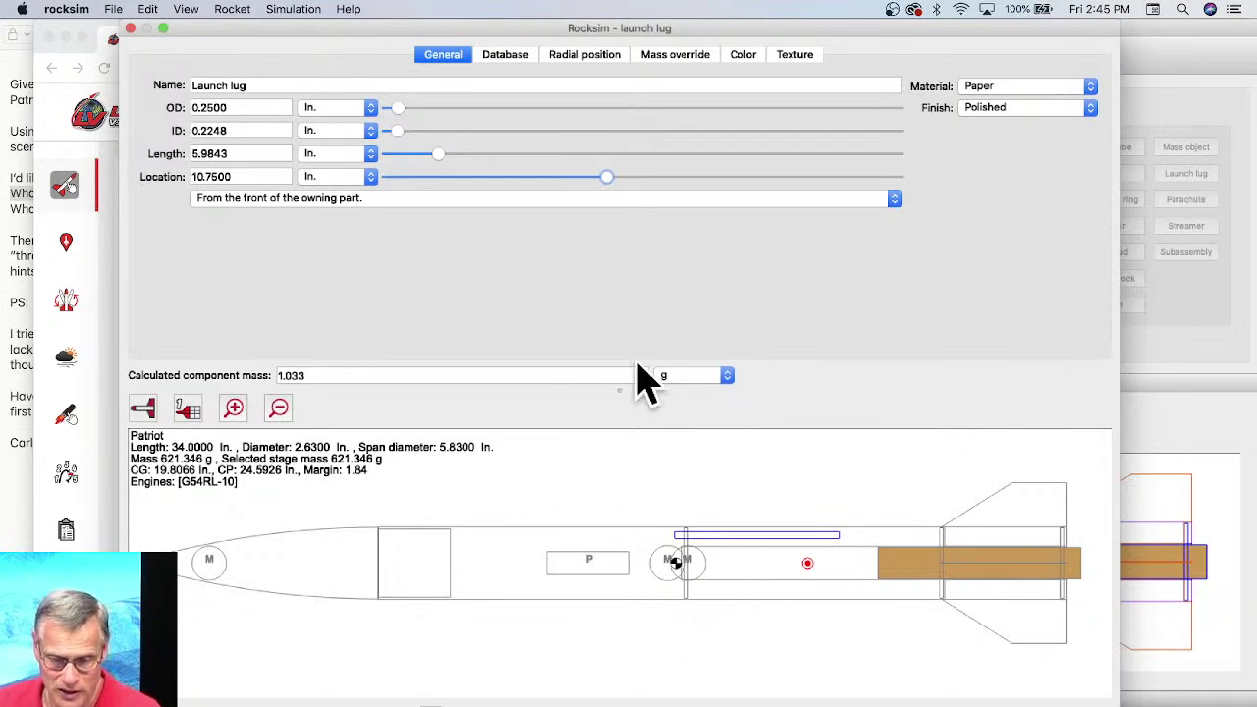
{"action": "left_click", "coordinate": [744, 56]}
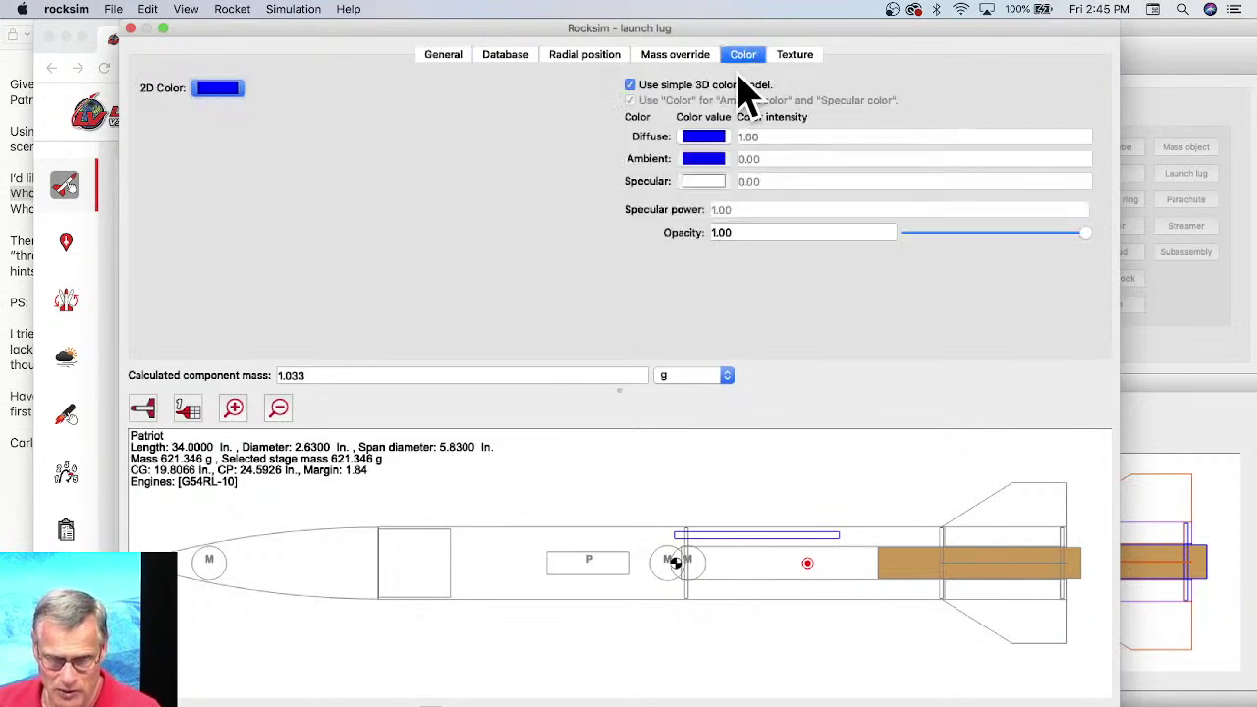
Step: Make the launch lug's 2D colour mauve (#aa557f) and its diffuse colour black, then close settings
{"action": "left_click", "coordinate": [218, 90]}
{"action": "left_click", "coordinate": [462, 243]}
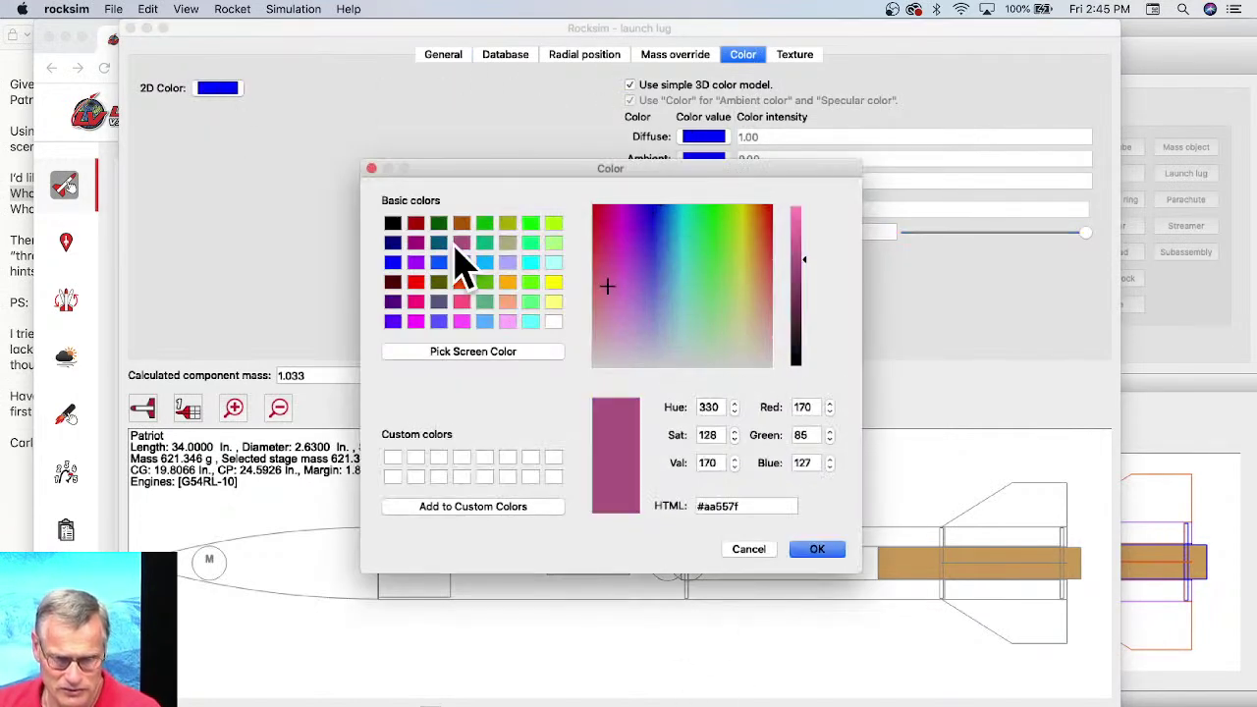
{"action": "left_click", "coordinate": [817, 549]}
{"action": "left_click", "coordinate": [711, 154]}
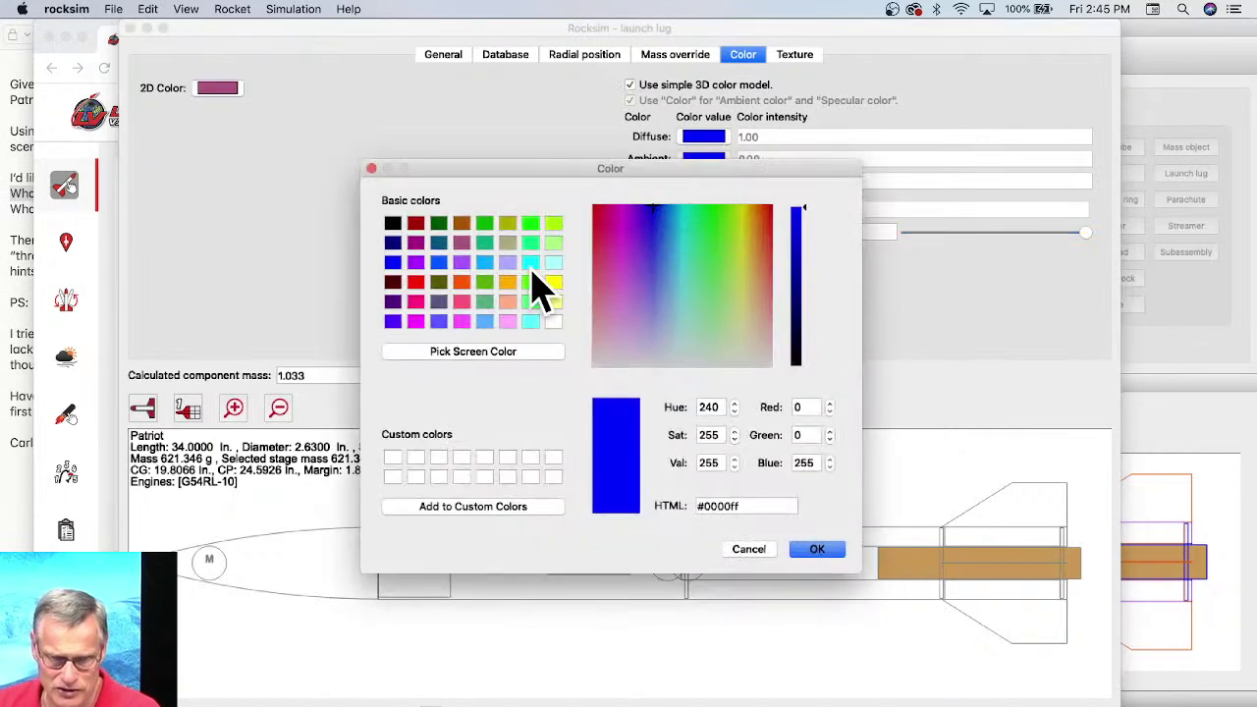
{"action": "left_click", "coordinate": [393, 224]}
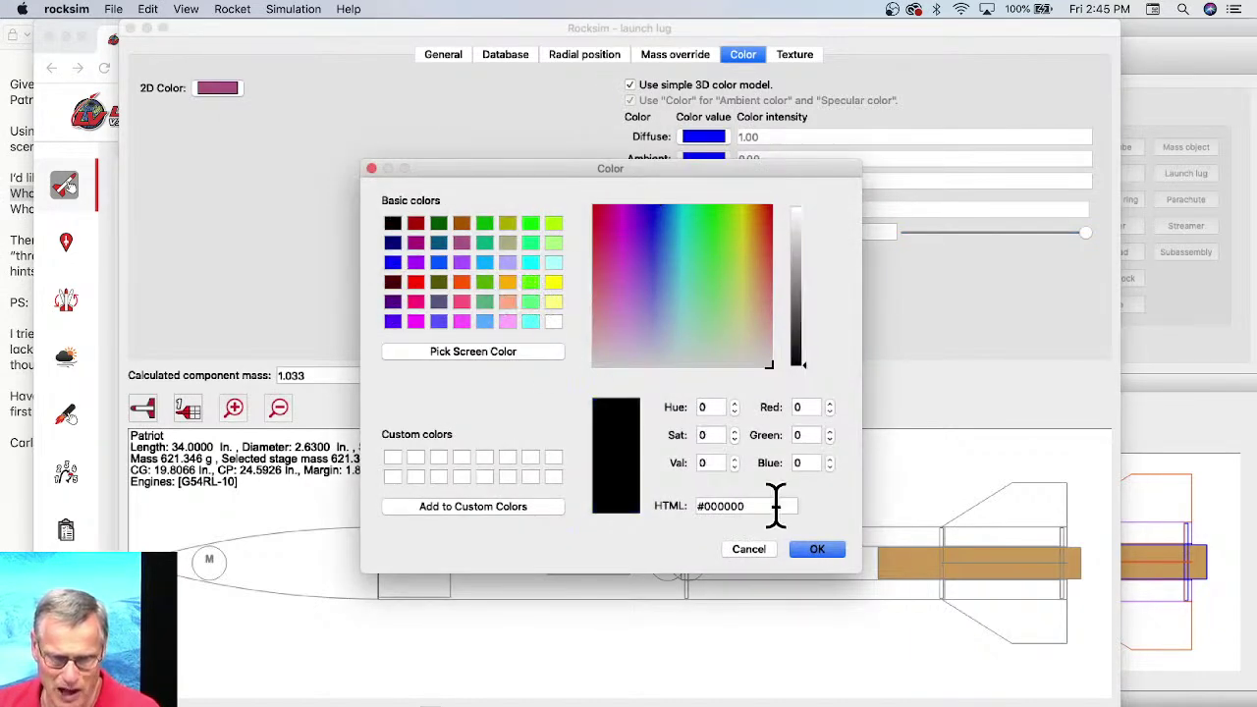
{"action": "left_click", "coordinate": [821, 551]}
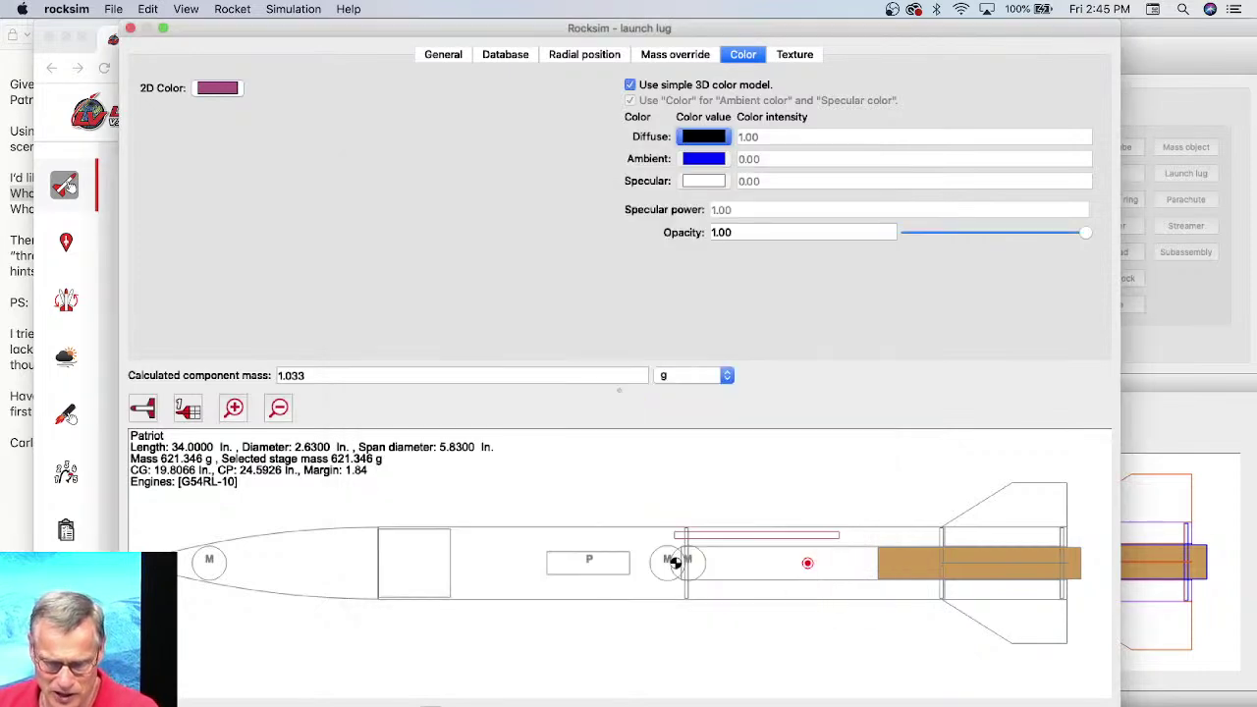
{"action": "left_click", "coordinate": [702, 701]}
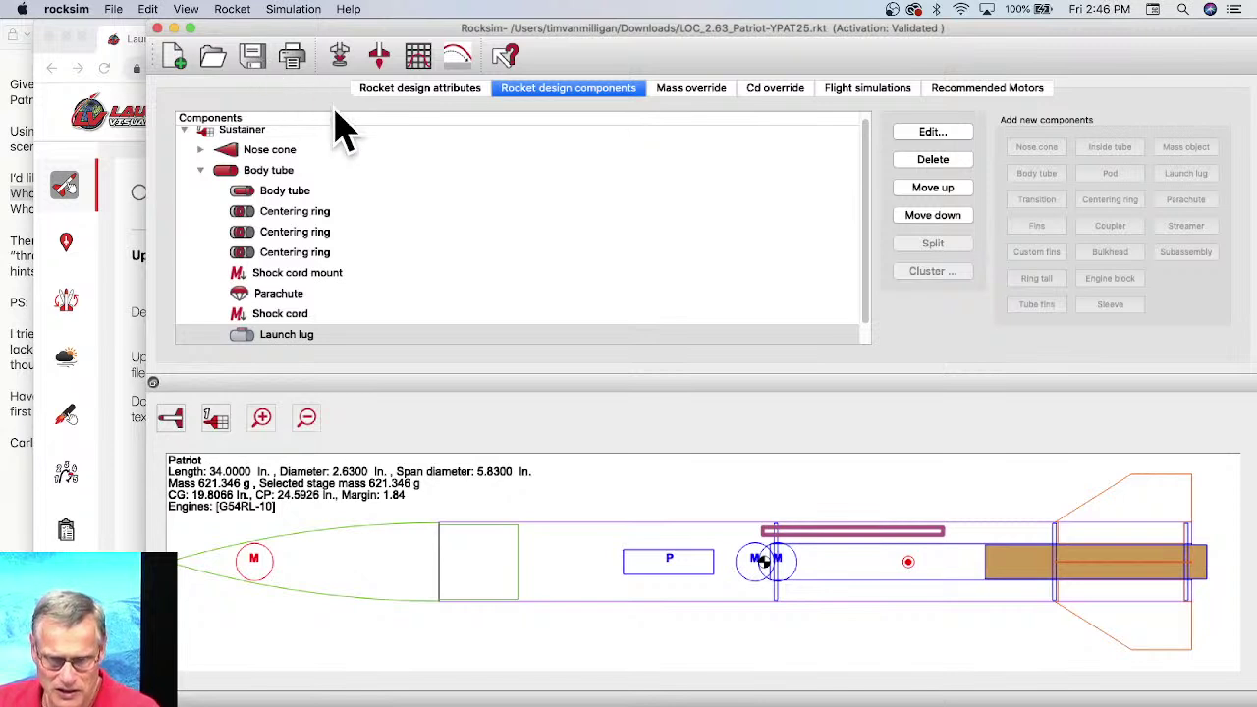
Step: Switch the drawing to a 3D render and rotate the Patriot to a side-on view
{"action": "left_click", "coordinate": [170, 419]}
{"action": "left_click_drag", "start_coordinate": [174, 422], "coordinate": [174, 514]}
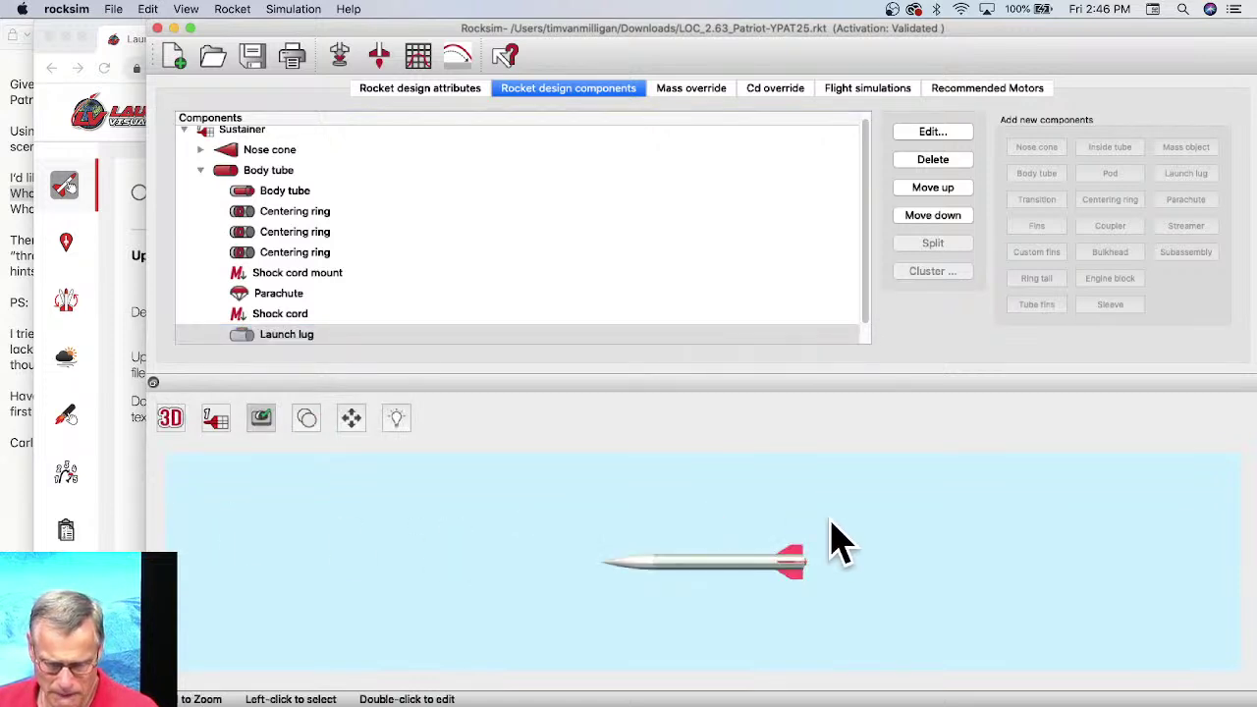
{"action": "left_click_drag", "start_coordinate": [842, 539], "coordinate": [406, 584]}
{"action": "left_click_drag", "start_coordinate": [570, 563], "coordinate": [710, 535]}
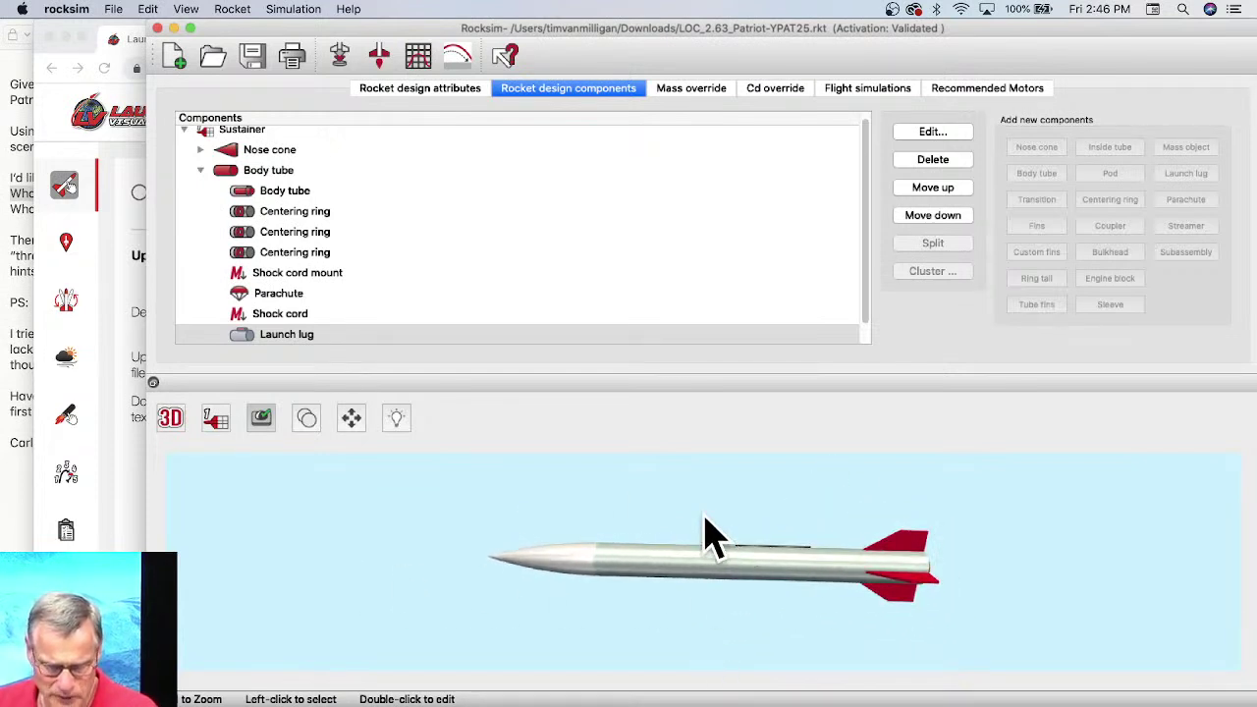
Step: Open and cancel the File Open dialog, then switch to the Launch Visualizer browser window
{"action": "left_click", "coordinate": [224, 71]}
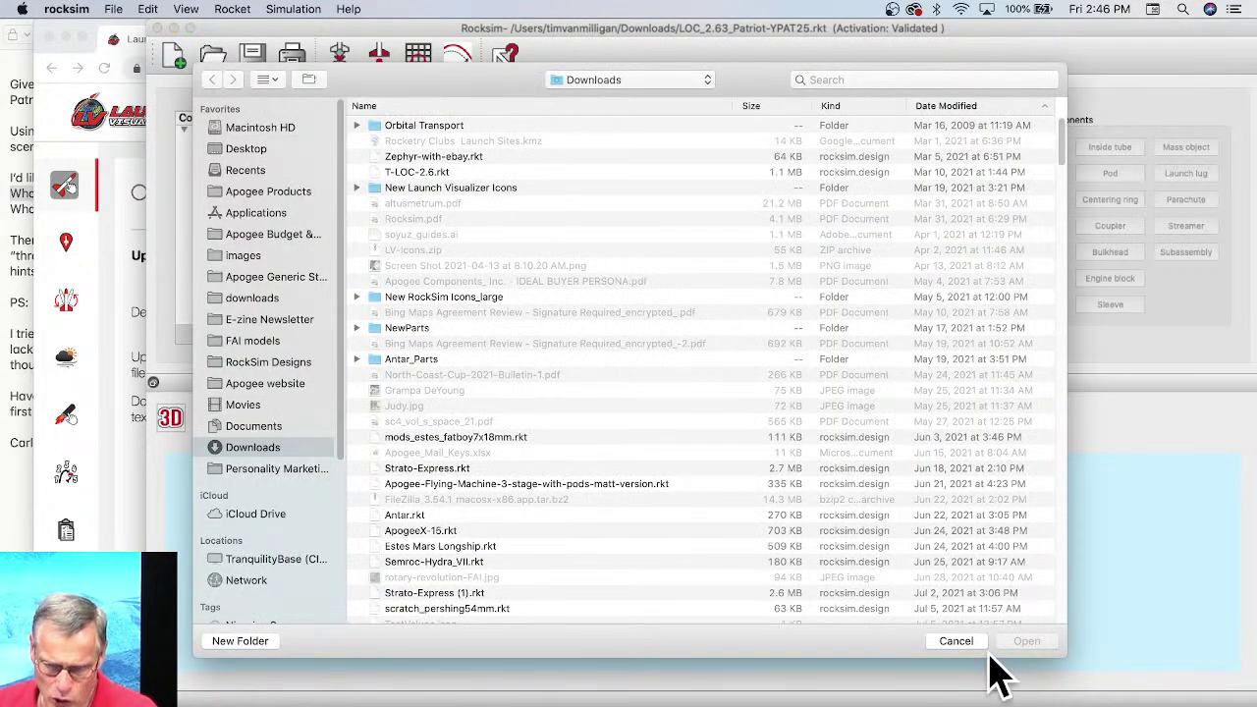
{"action": "left_click", "coordinate": [956, 640]}
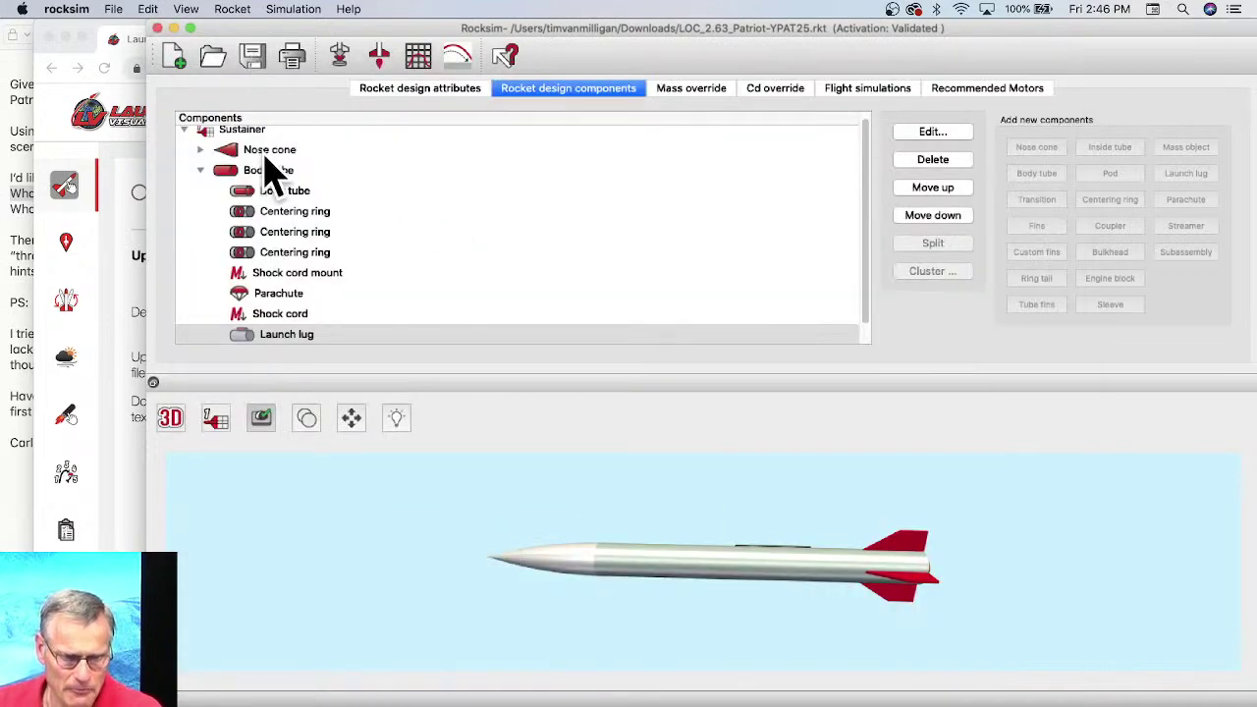
{"action": "left_click", "coordinate": [131, 39]}
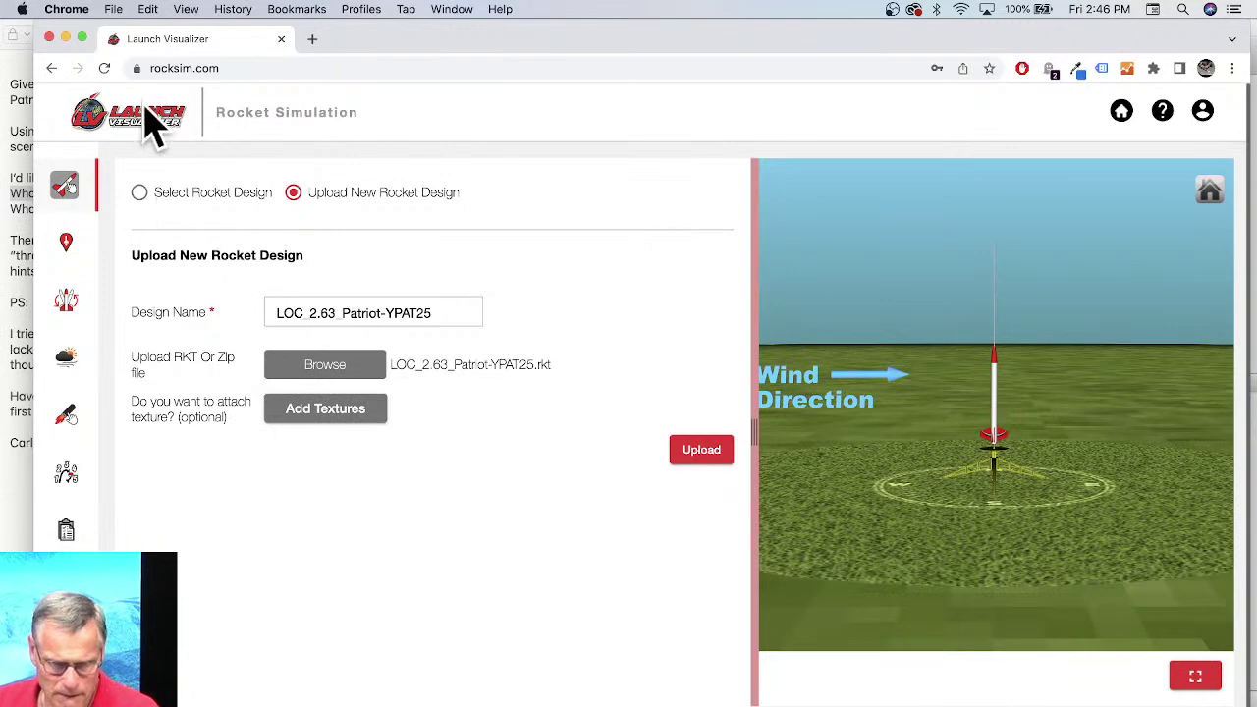
Step: Reload Launch Visualizer, check the account, and start uploading a new rocket design
{"action": "left_click", "coordinate": [104, 67]}
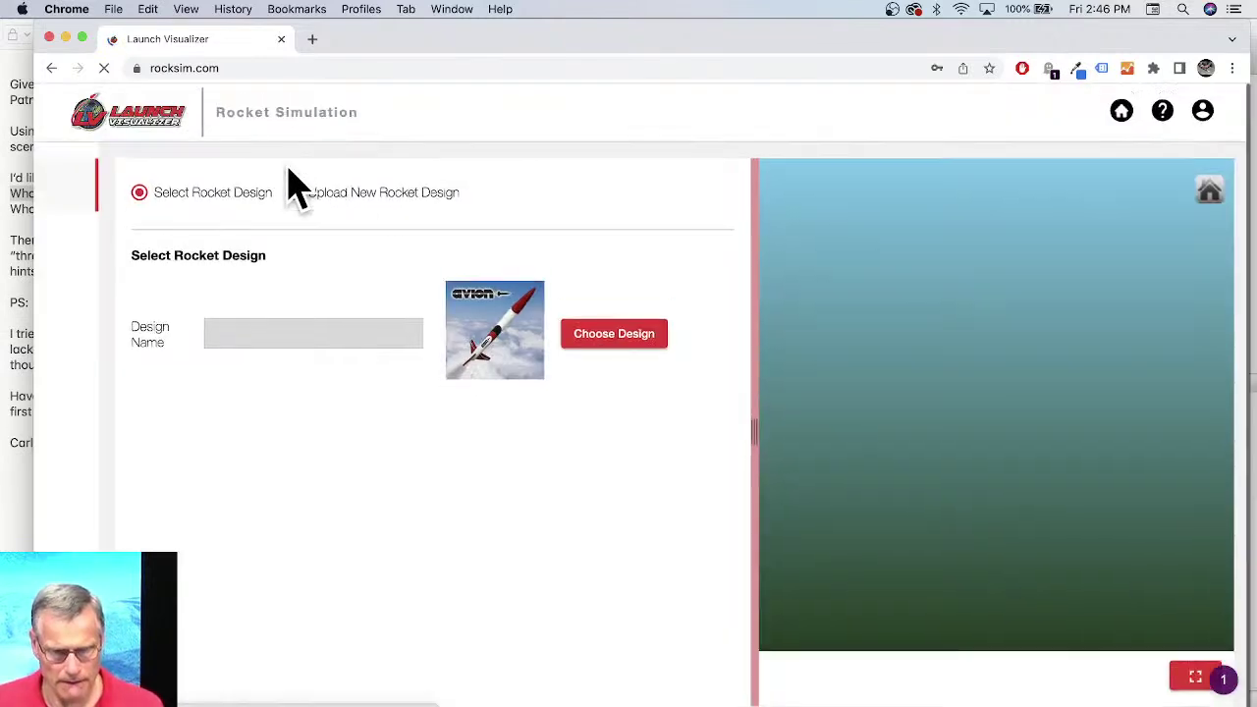
{"action": "left_click", "coordinate": [1204, 111]}
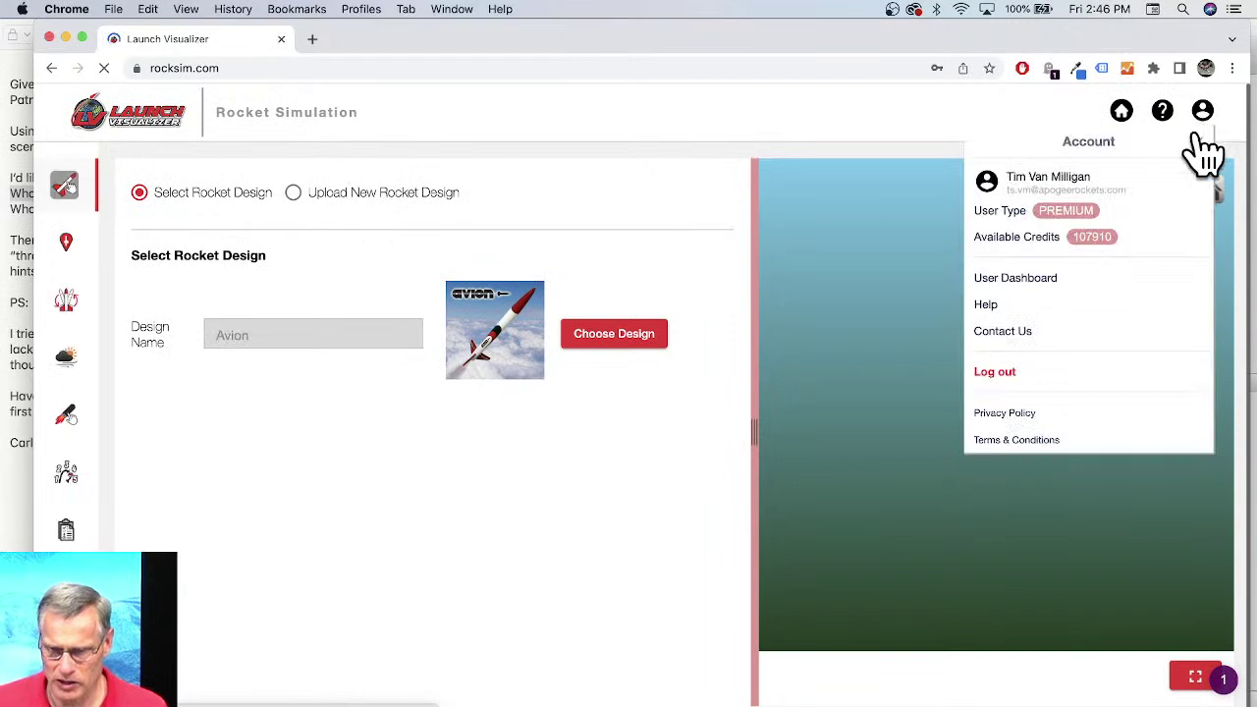
{"action": "left_click", "coordinate": [294, 209]}
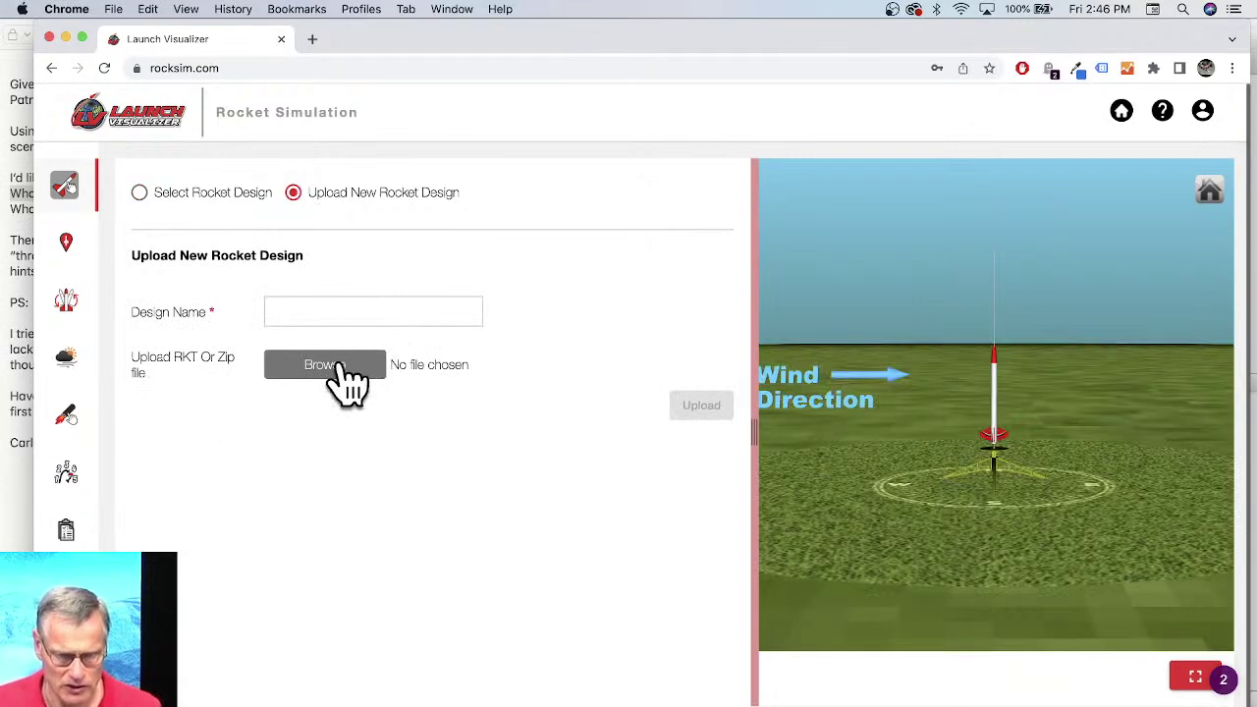
{"action": "left_click", "coordinate": [338, 366]}
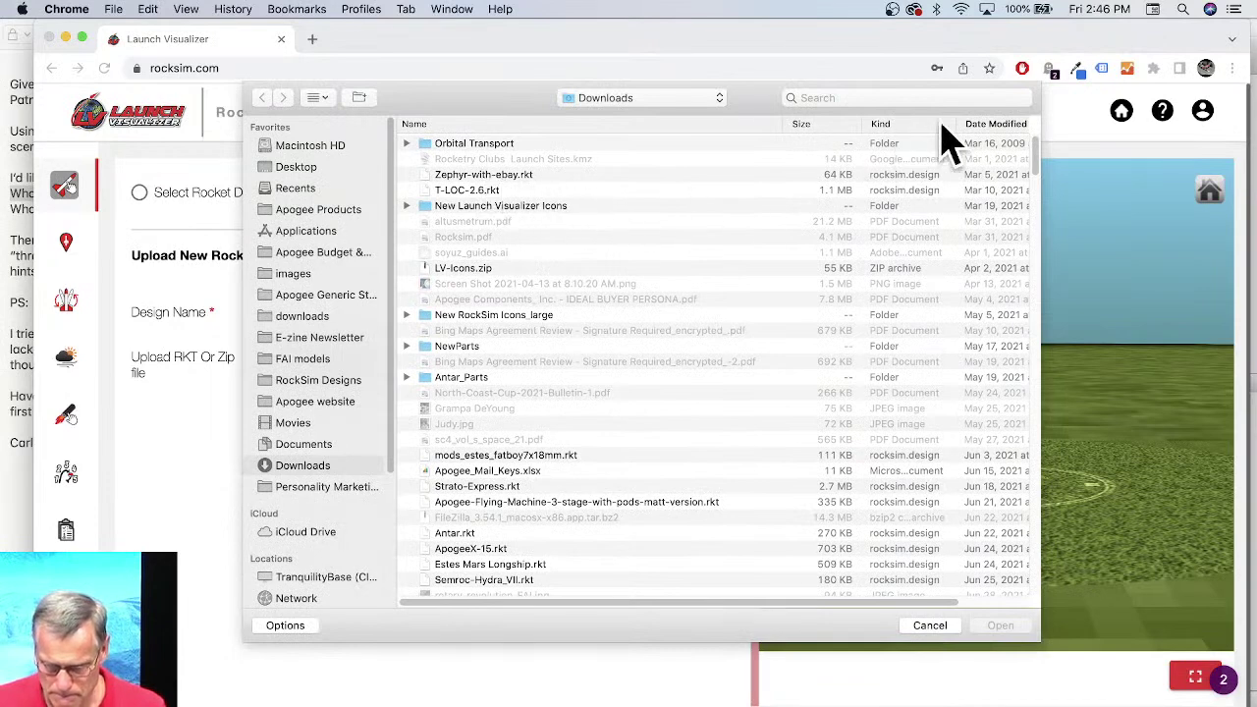
Step: Upload LOC_2.63_Patriot-YPAT25.rkt and dismiss the invalid-design error
{"action": "left_click", "coordinate": [987, 127]}
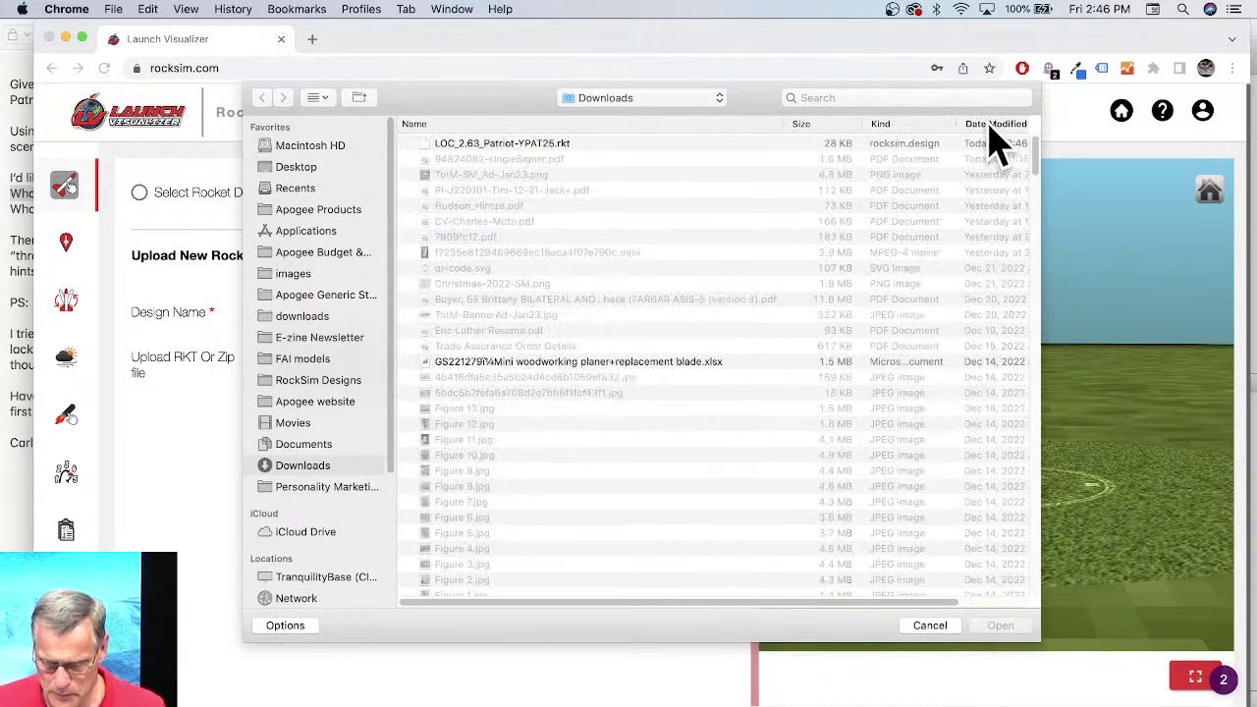
{"action": "left_click", "coordinate": [543, 146]}
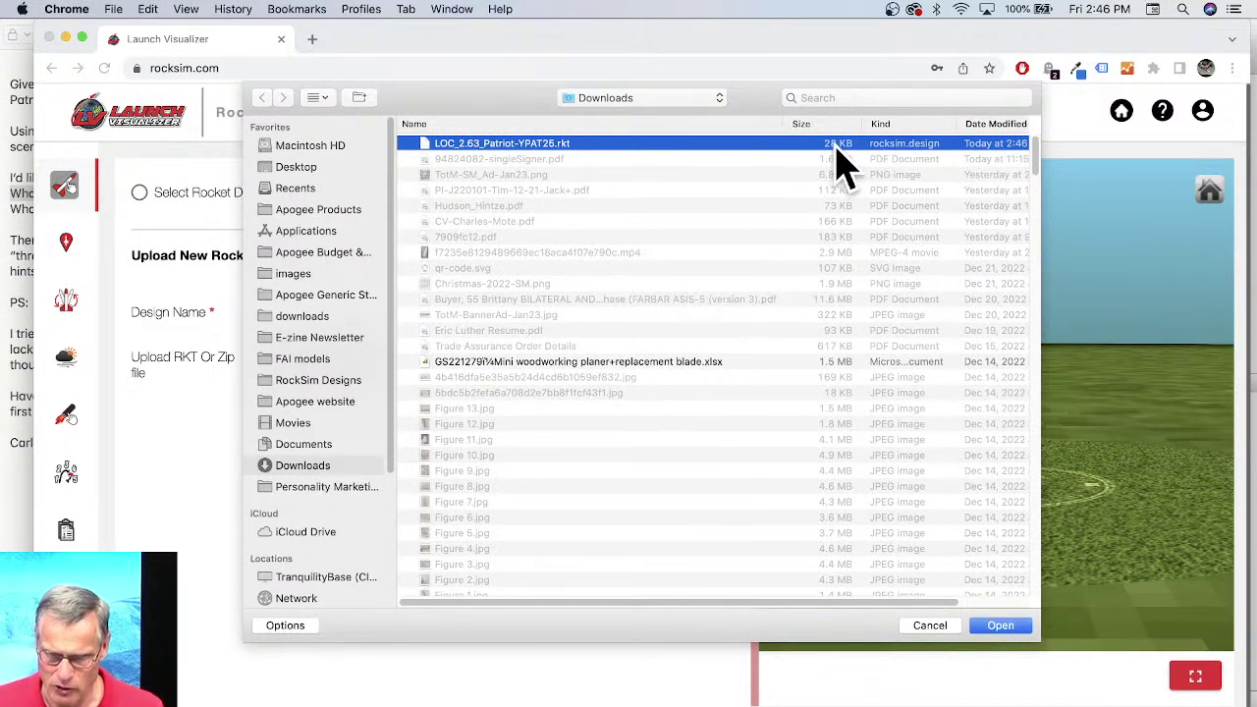
{"action": "left_click", "coordinate": [998, 626]}
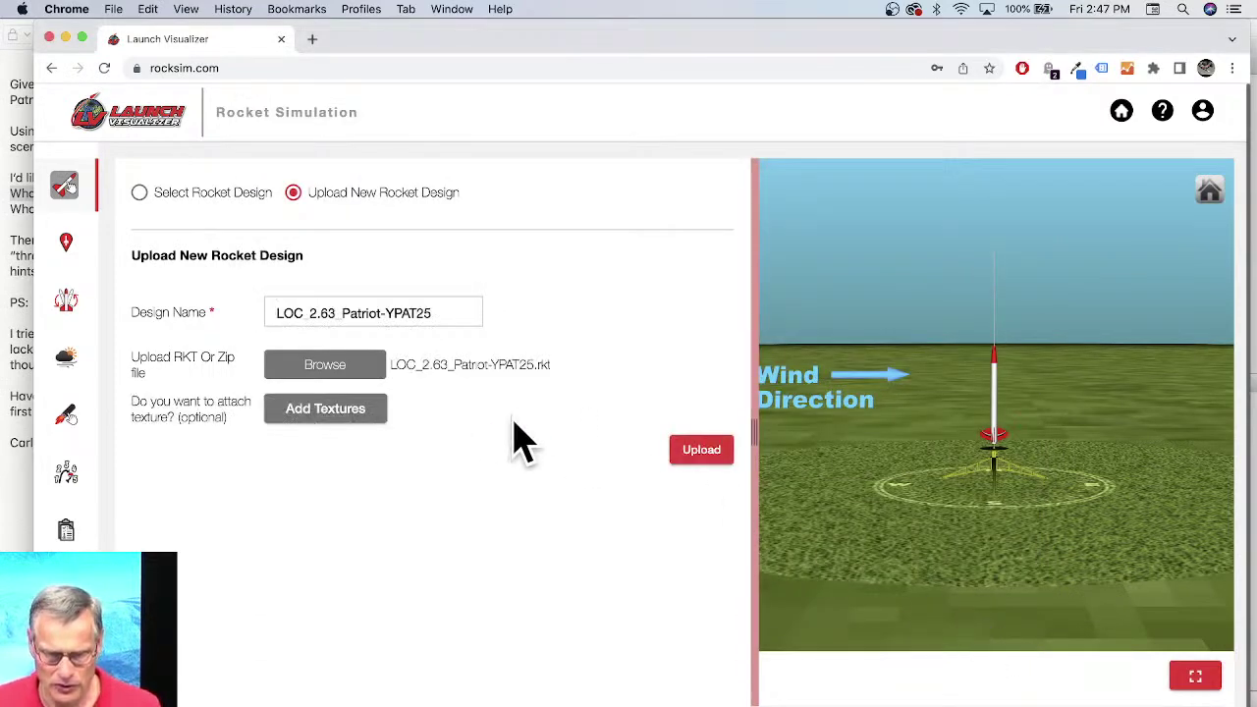
{"action": "left_click", "coordinate": [694, 454]}
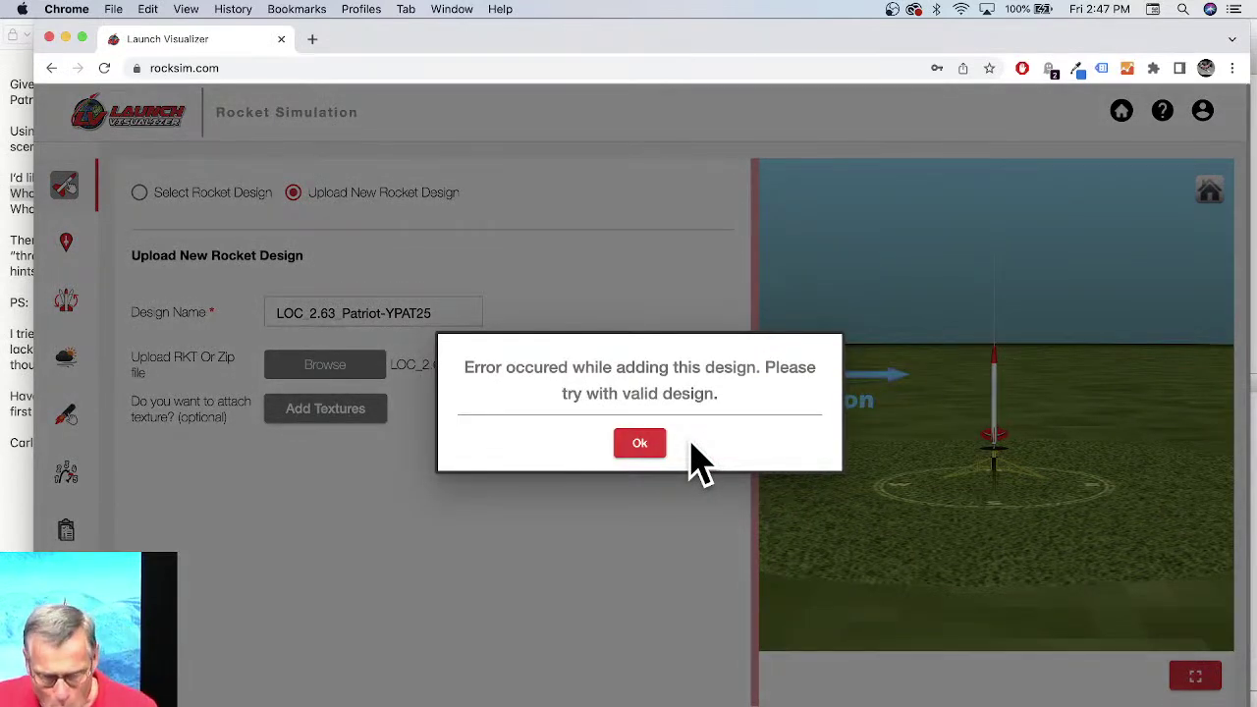
{"action": "left_click", "coordinate": [636, 447]}
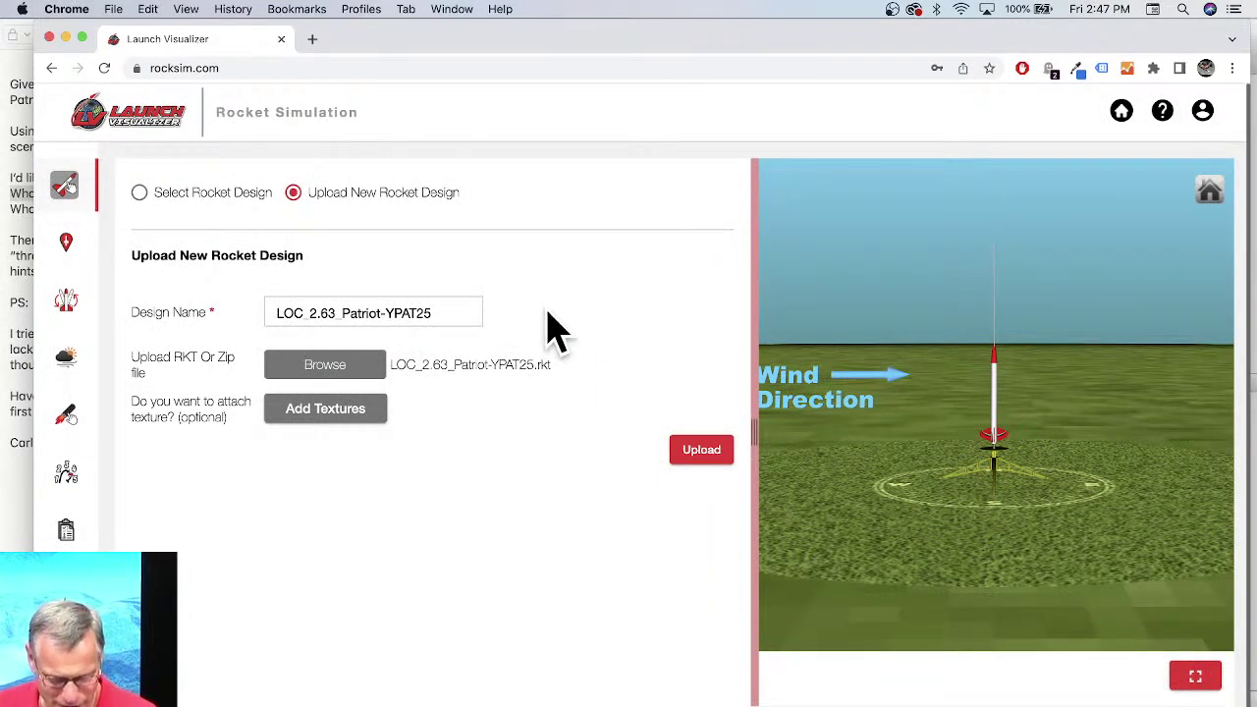
{"action": "left_click_drag", "start_coordinate": [406, 50], "coordinate": [501, 191]}
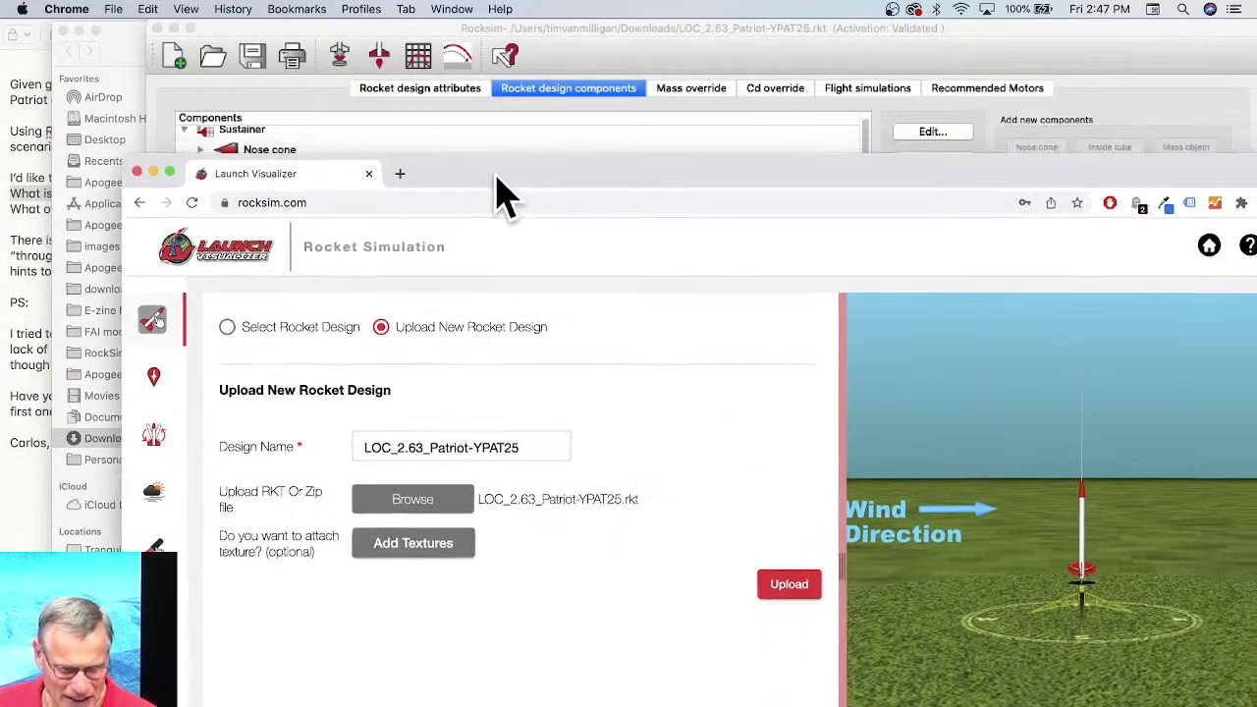
Step: Check the Patriot's design attributes, empty simulations list and components, then open Rocket > Parts list
{"action": "left_click", "coordinate": [658, 29]}
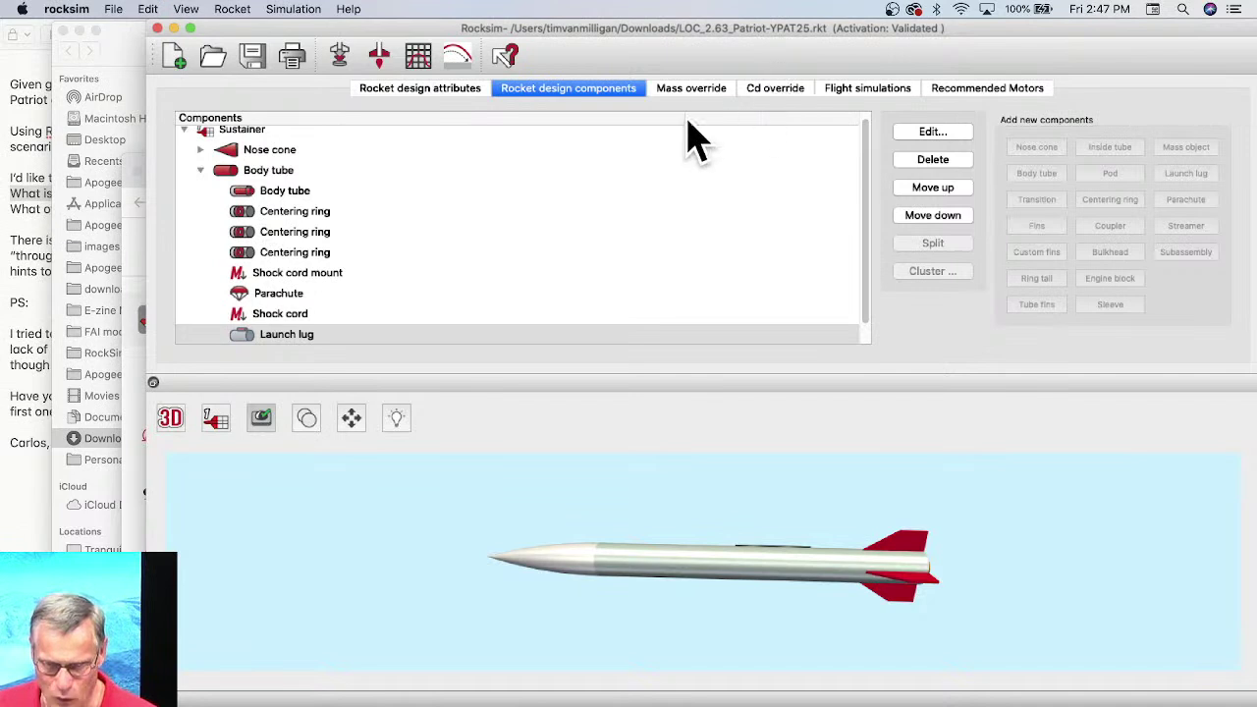
{"action": "left_click", "coordinate": [447, 93]}
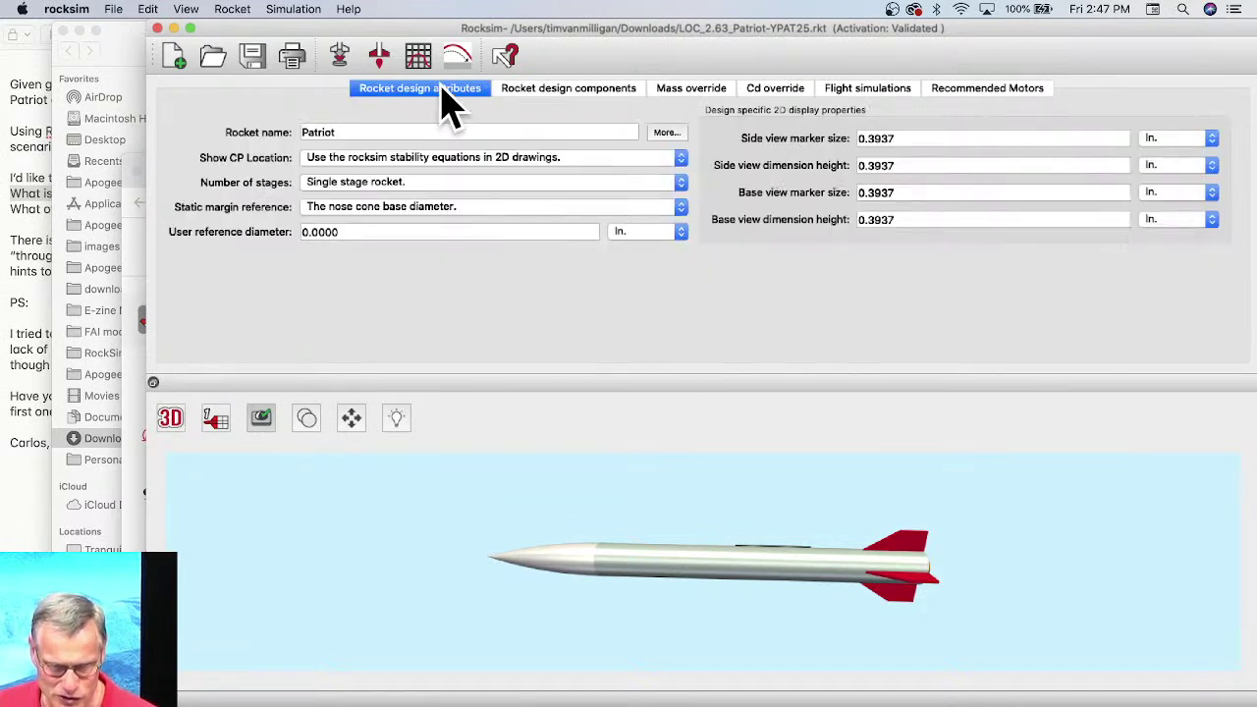
{"action": "left_click", "coordinate": [896, 97]}
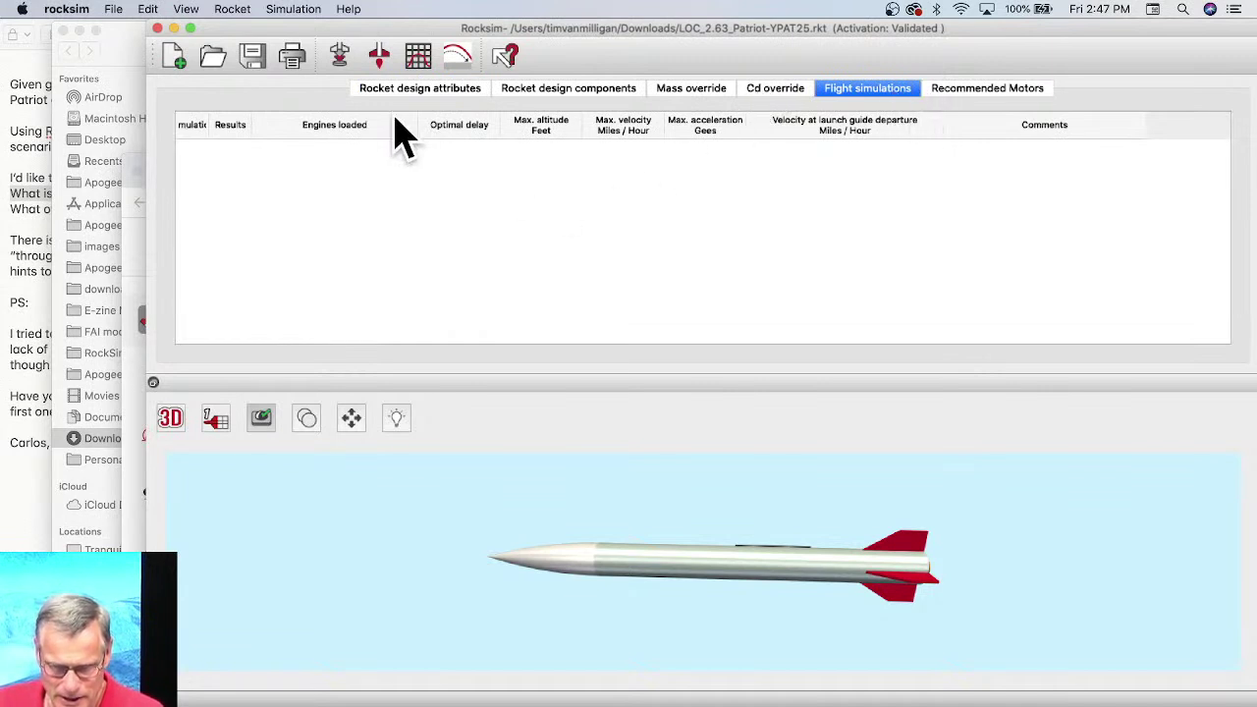
{"action": "left_click", "coordinate": [591, 94]}
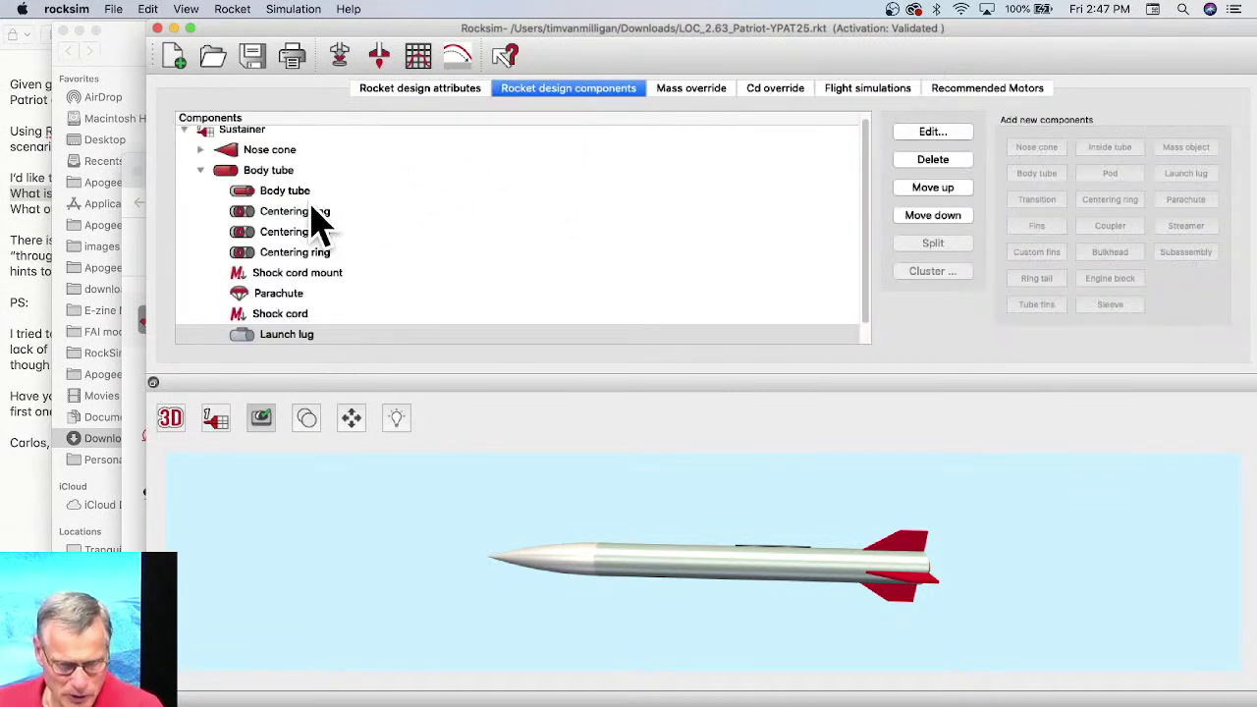
{"action": "left_click", "coordinate": [275, 9]}
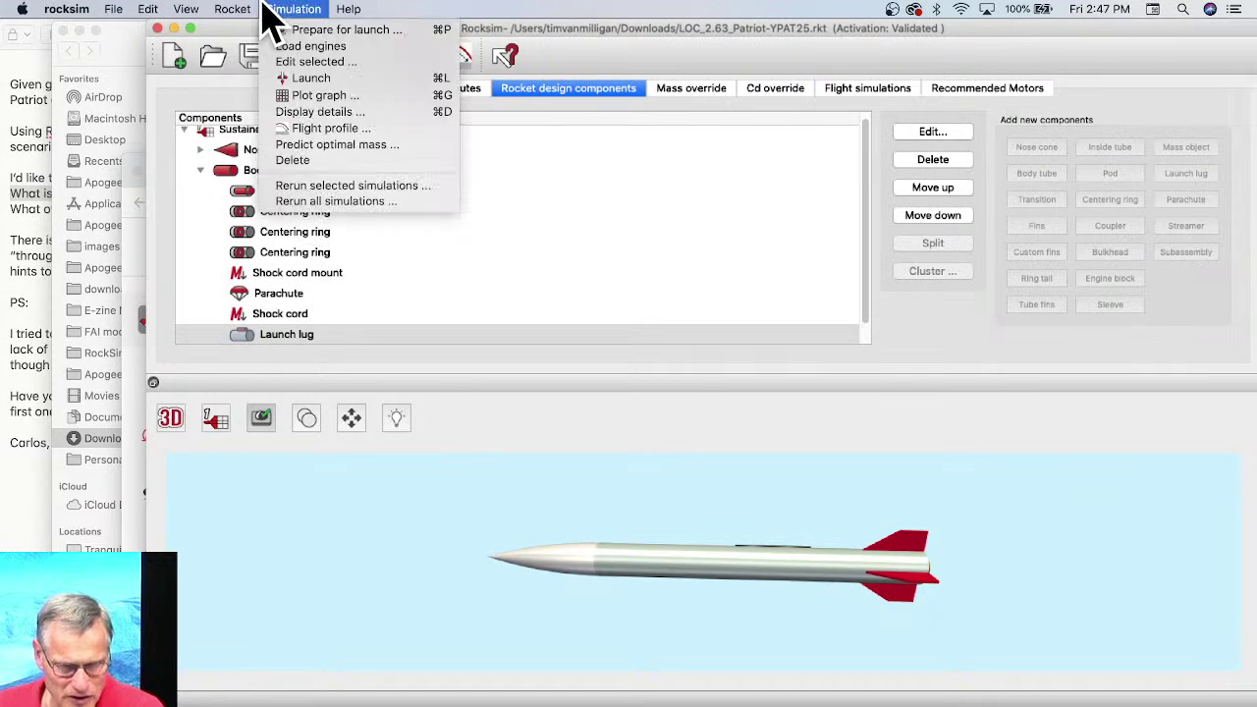
{"action": "mouse_move", "coordinate": [250, 14]}
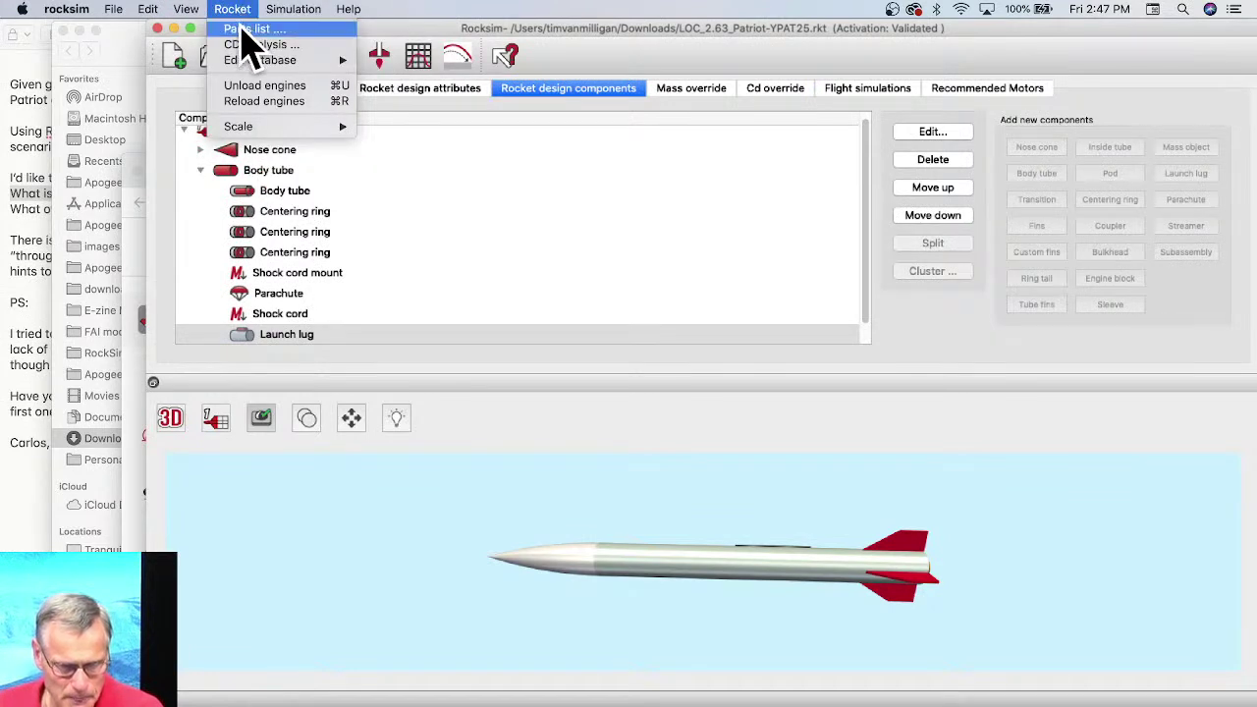
{"action": "left_click", "coordinate": [242, 30]}
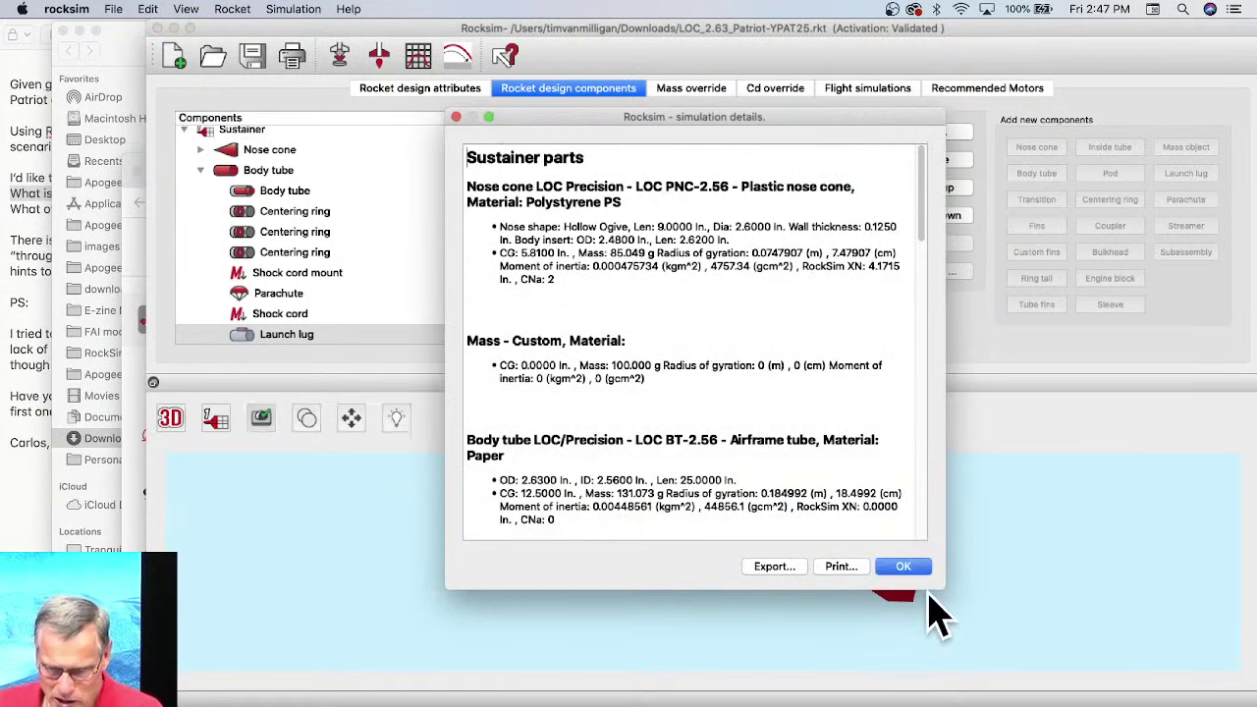
Step: Enlarge the parts list and mark masses: nose cone 85.049 g, custom 100.000 g, body tube 131.073 g, motor mount 33.236 g
{"action": "left_click_drag", "start_coordinate": [941, 591], "coordinate": [1003, 706]}
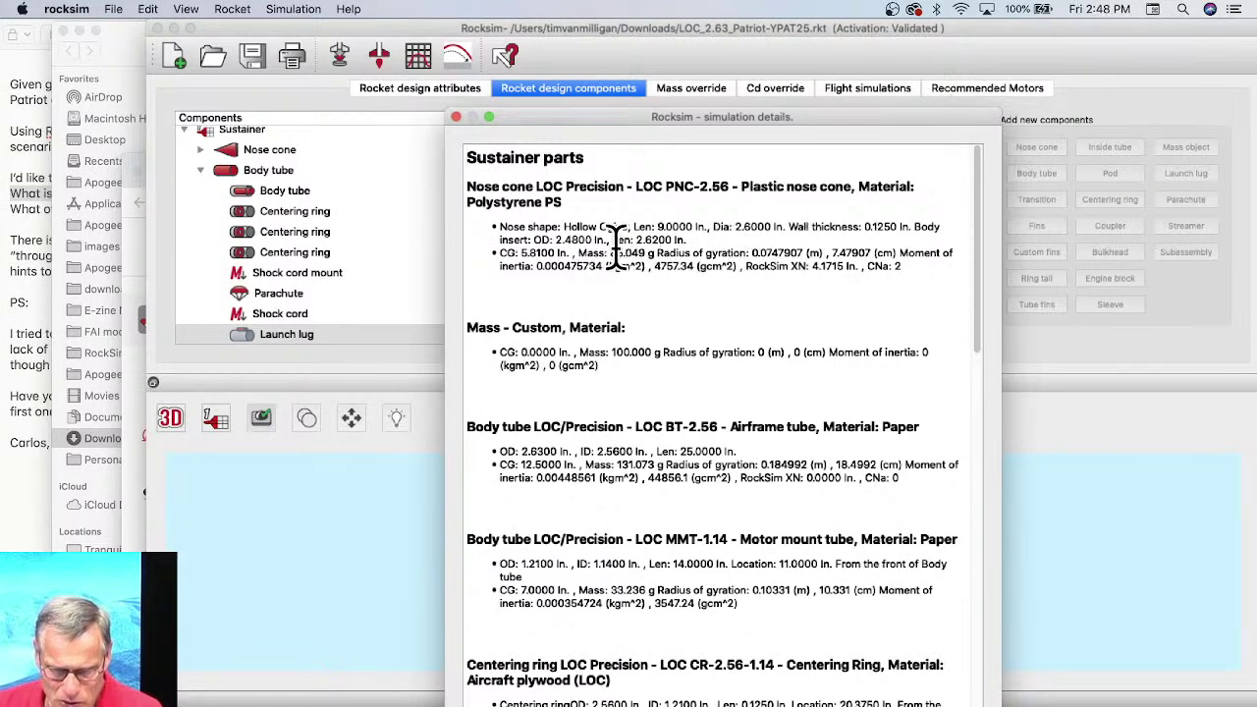
{"action": "left_click_drag", "start_coordinate": [611, 252], "coordinate": [652, 252]}
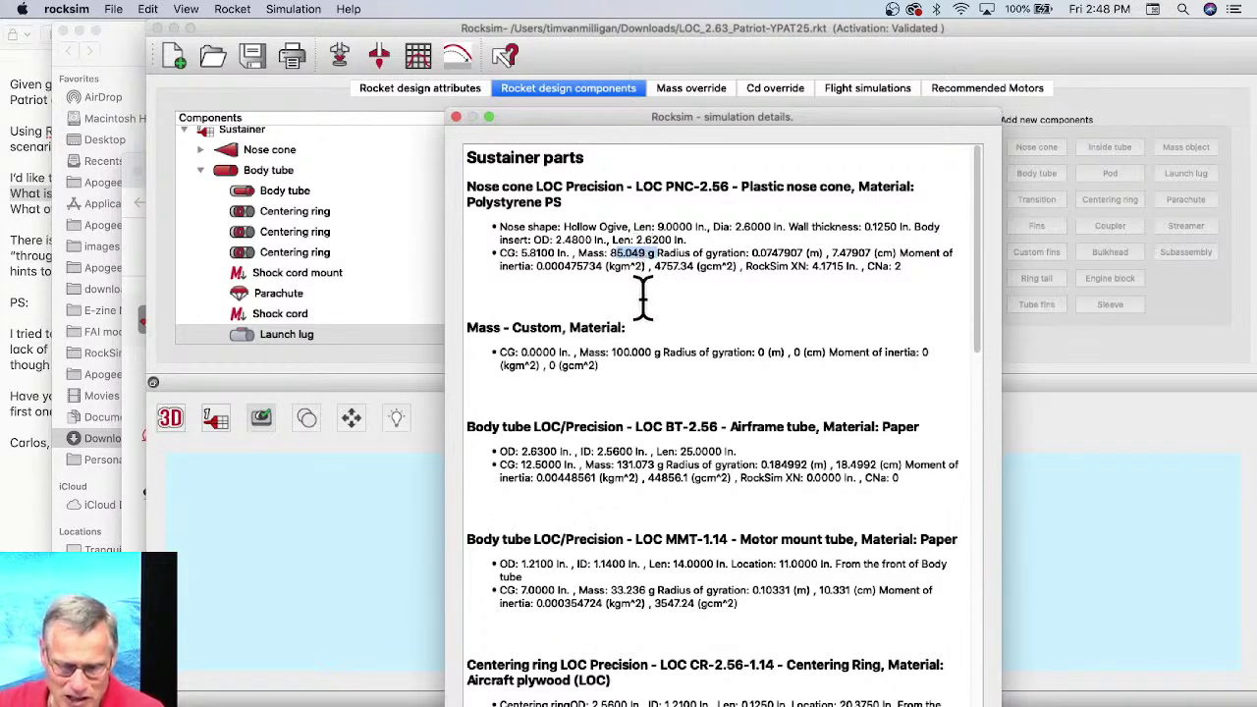
{"action": "left_click", "coordinate": [482, 331]}
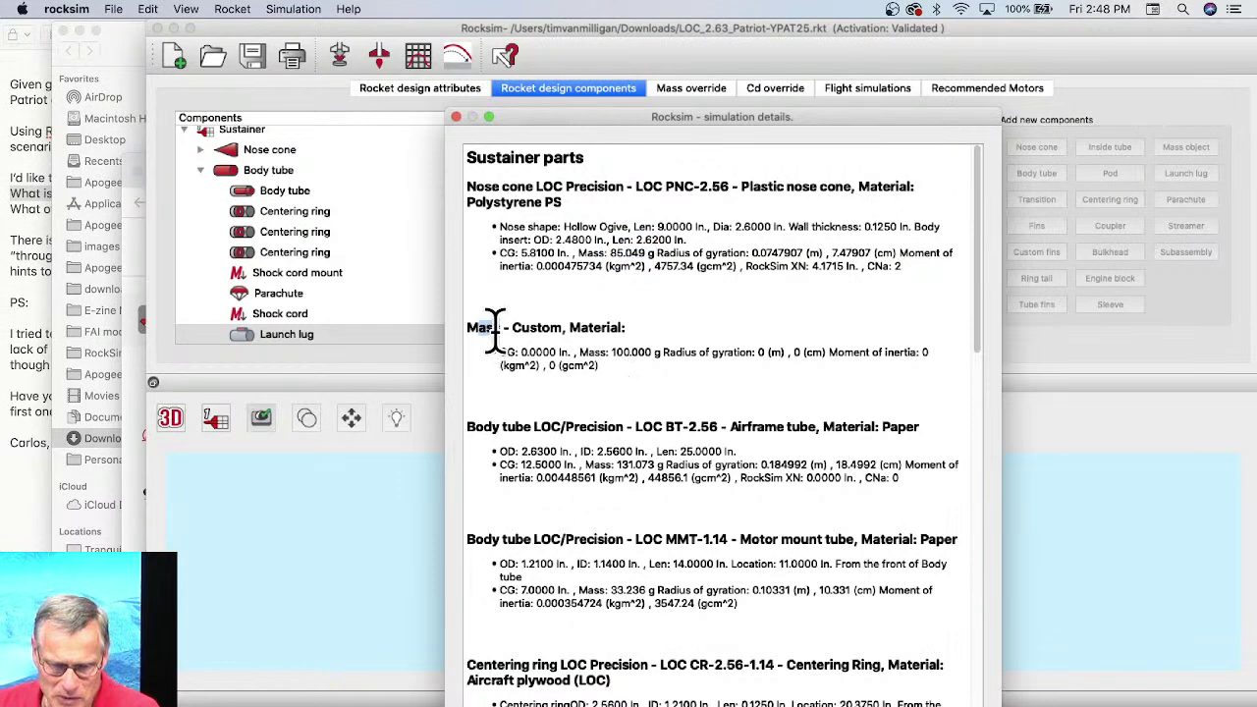
{"action": "left_click_drag", "start_coordinate": [598, 363], "coordinate": [623, 358]}
{"action": "scroll", "coordinate": [641, 355], "scroll_direction": "down", "scroll_amount": 5}
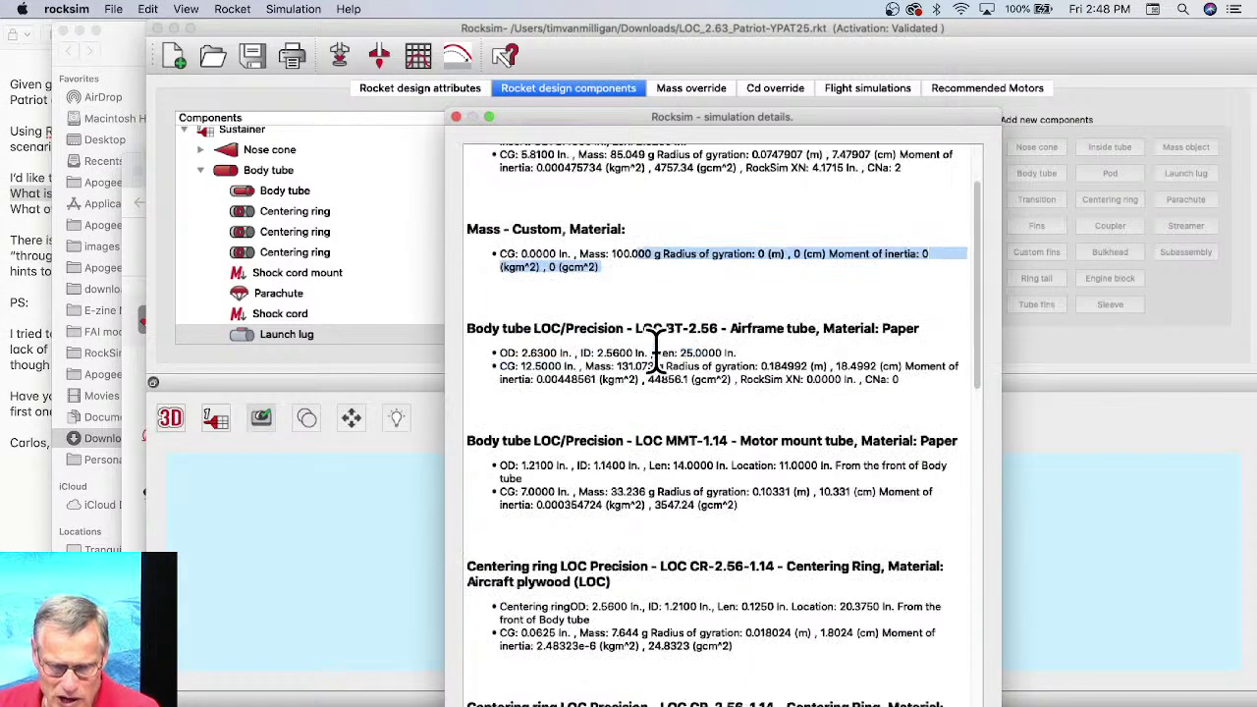
{"action": "left_click", "coordinate": [596, 298]}
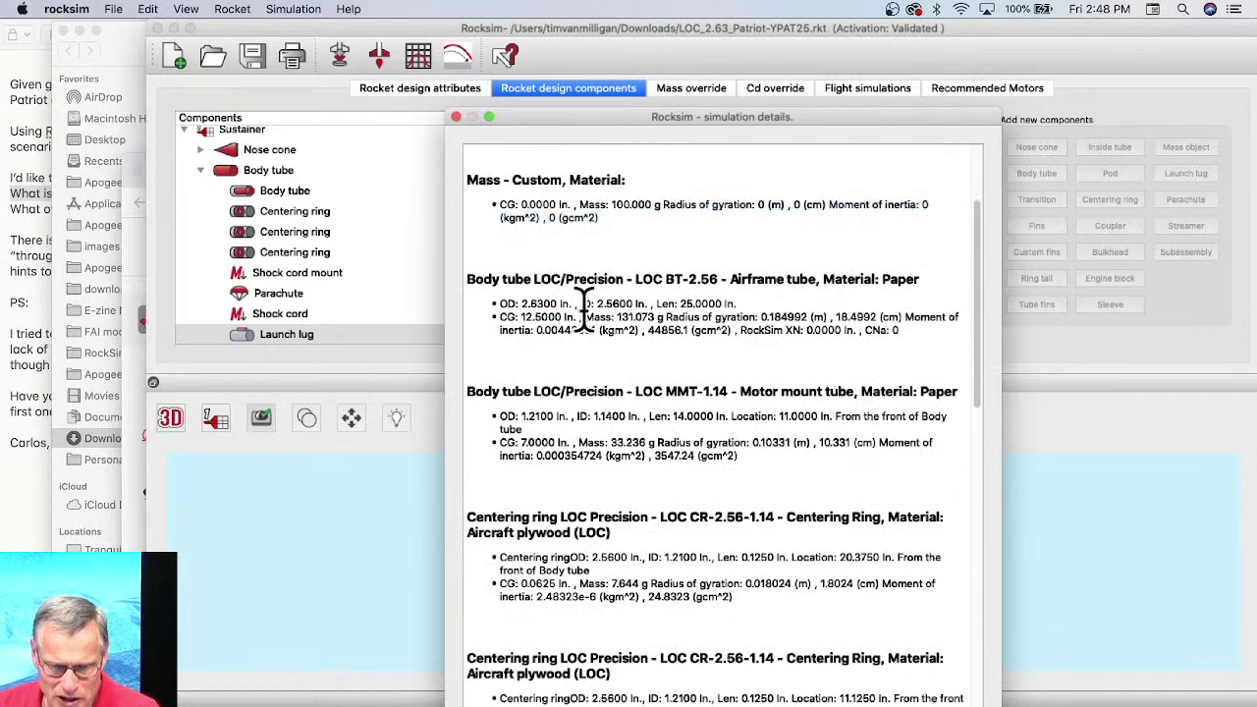
{"action": "double_click", "coordinate": [634, 318]}
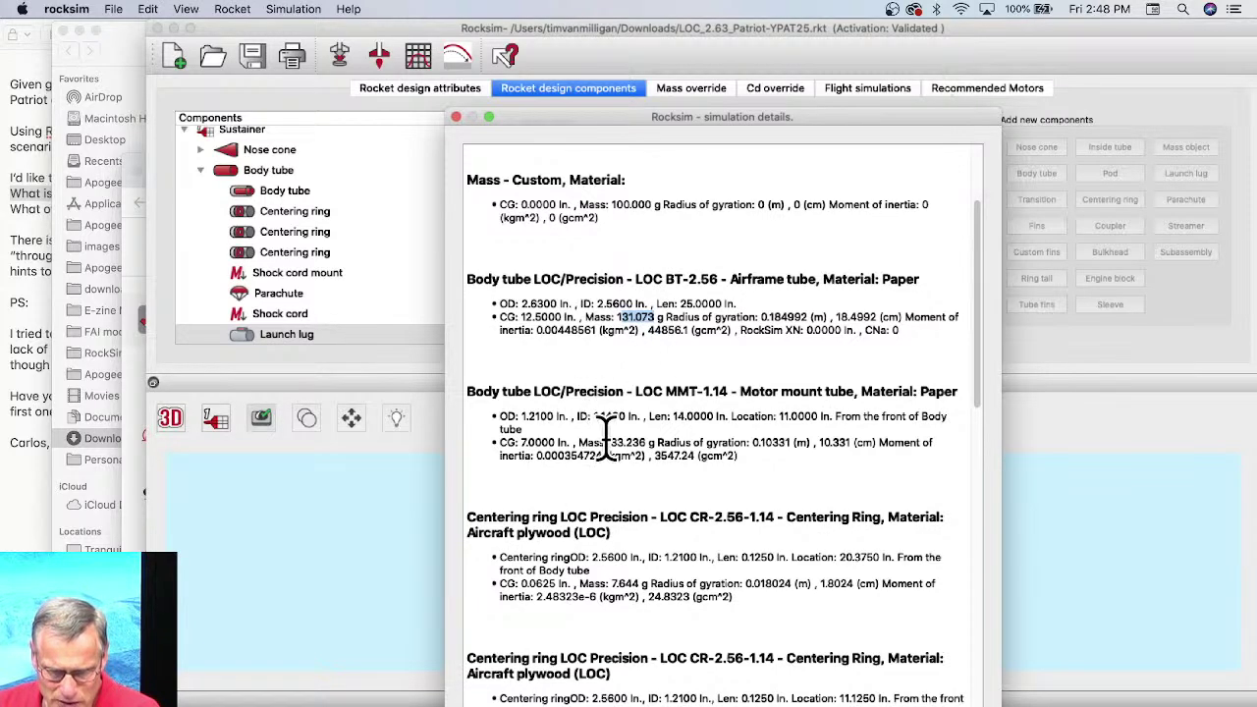
{"action": "left_click_drag", "start_coordinate": [611, 440], "coordinate": [648, 441]}
Step: Scroll to the fin set, highlight its 'Custom, Material: Balsa' description, and close the parts list
{"action": "scroll", "coordinate": [769, 474], "scroll_direction": "down", "scroll_amount": 5}
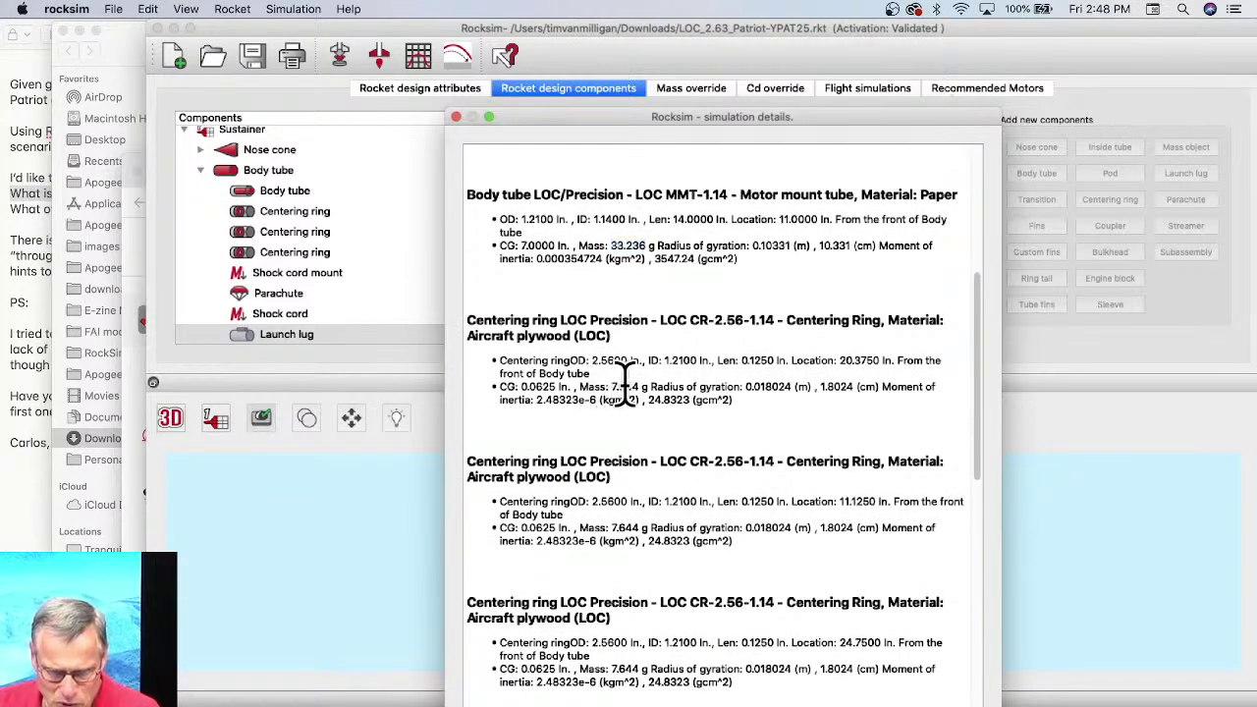
{"action": "left_click_drag", "start_coordinate": [622, 527], "coordinate": [639, 528]}
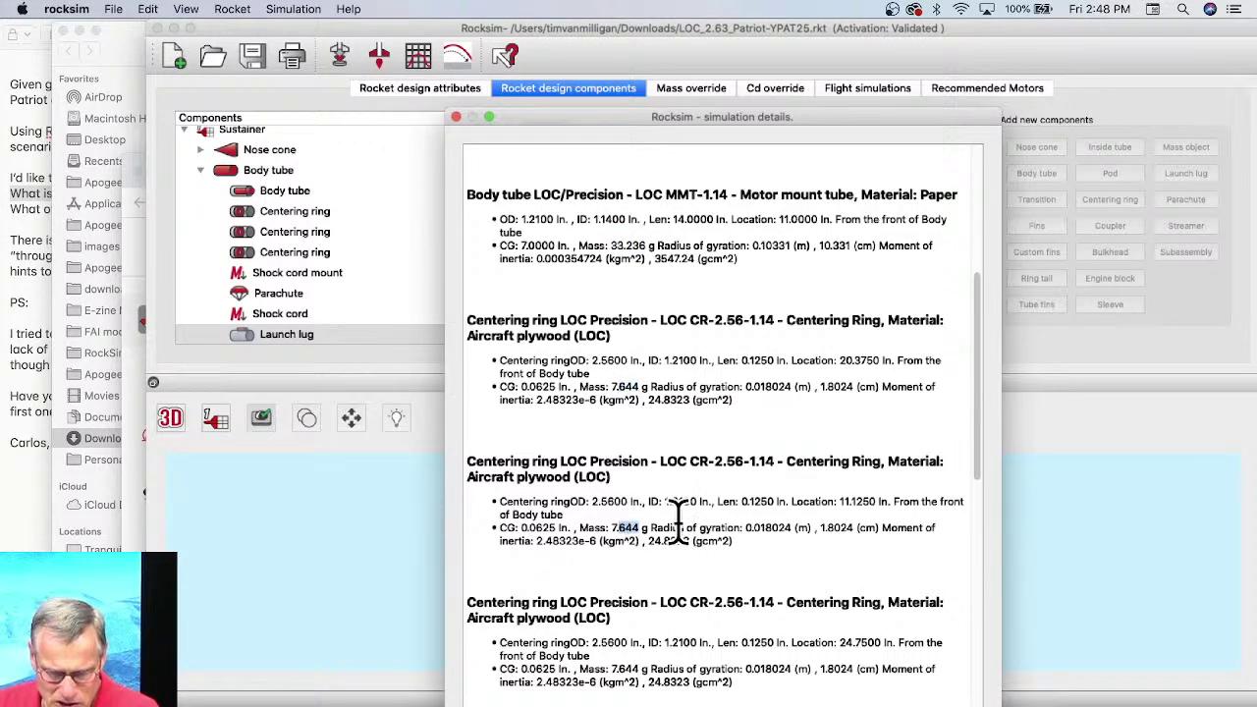
{"action": "scroll", "coordinate": [776, 471], "scroll_direction": "down", "scroll_amount": 1}
{"action": "scroll", "coordinate": [783, 459], "scroll_direction": "down", "scroll_amount": 1}
{"action": "scroll", "coordinate": [825, 514], "scroll_direction": "down", "scroll_amount": 2}
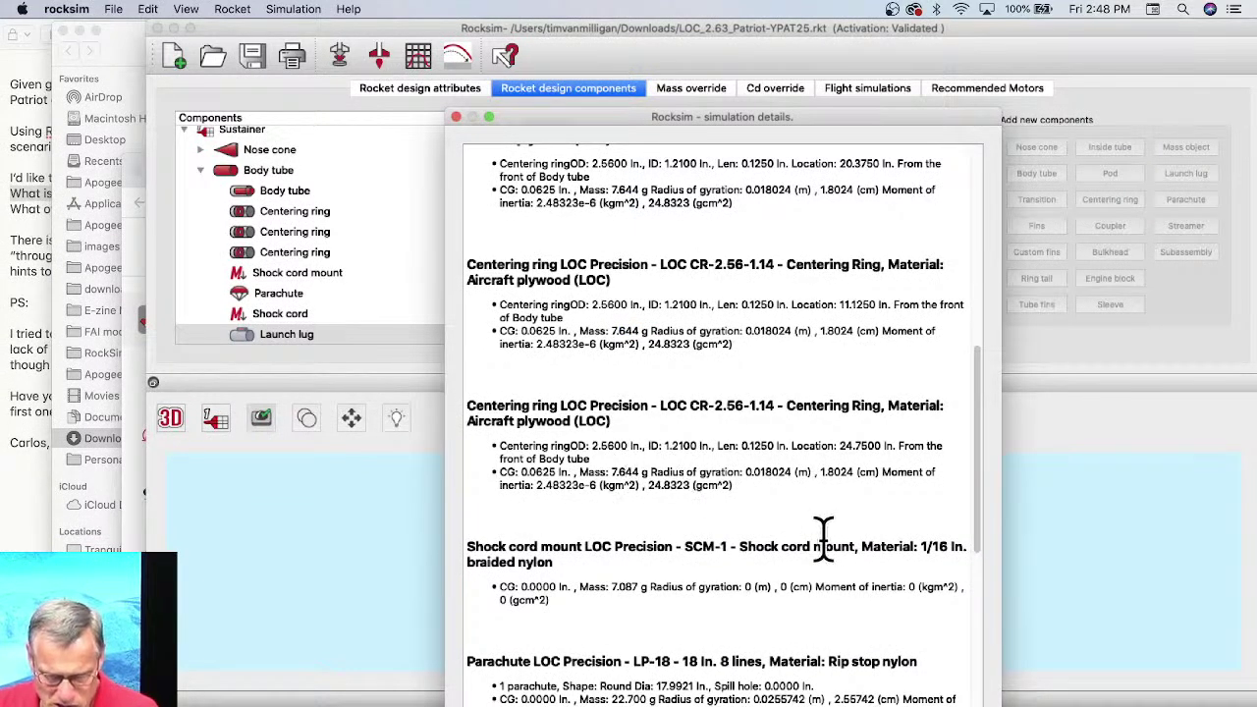
{"action": "scroll", "coordinate": [791, 501], "scroll_direction": "down", "scroll_amount": 2}
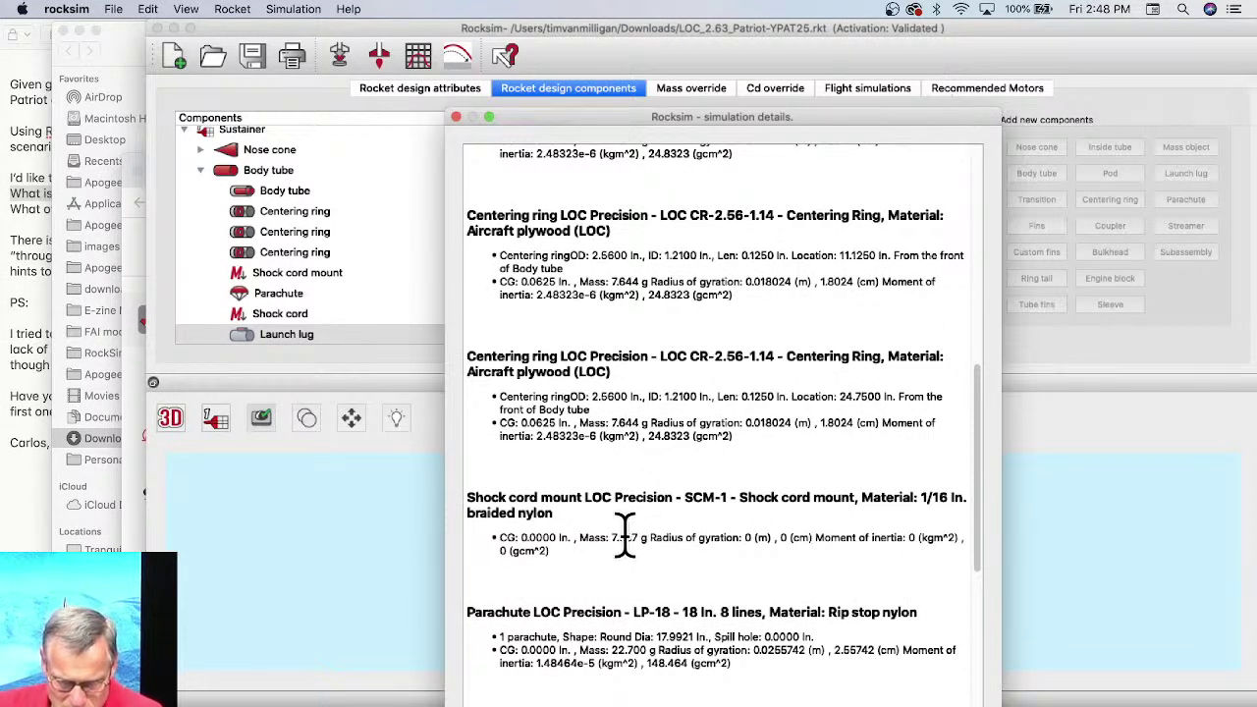
{"action": "scroll", "coordinate": [655, 645], "scroll_direction": "down", "scroll_amount": 4}
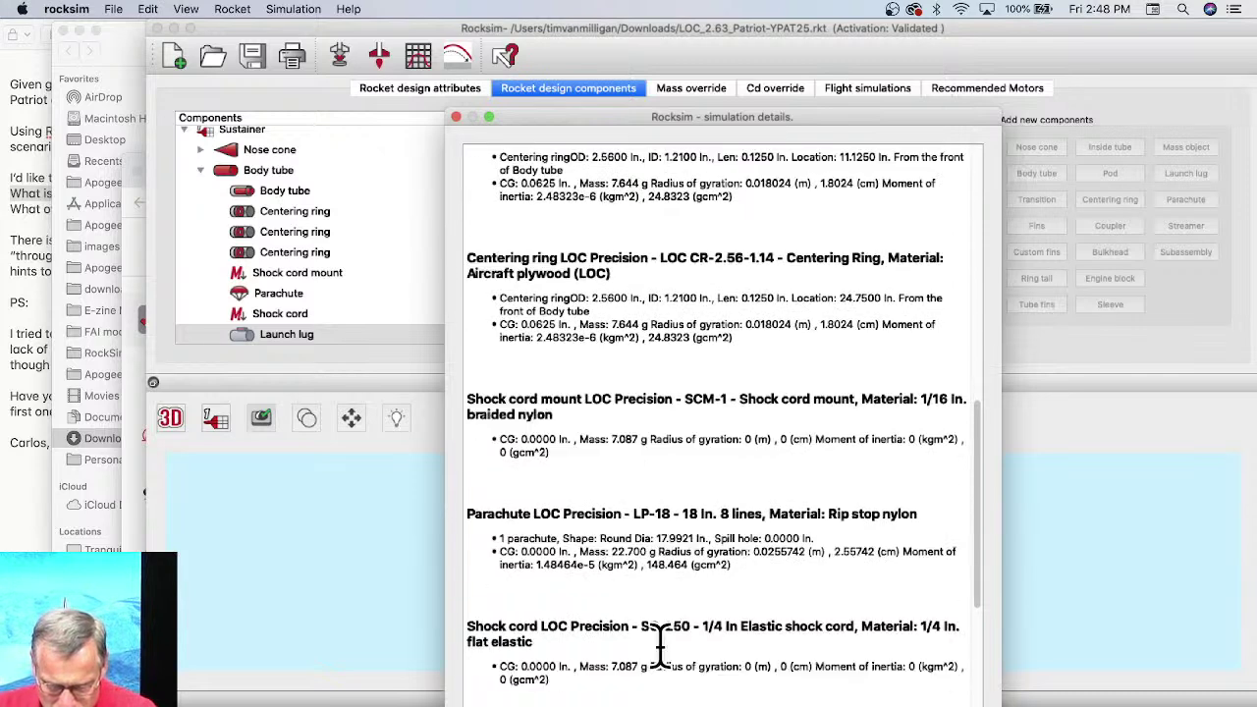
{"action": "scroll", "coordinate": [724, 513], "scroll_direction": "down", "scroll_amount": 4}
{"action": "scroll", "coordinate": [734, 455], "scroll_direction": "down", "scroll_amount": 6}
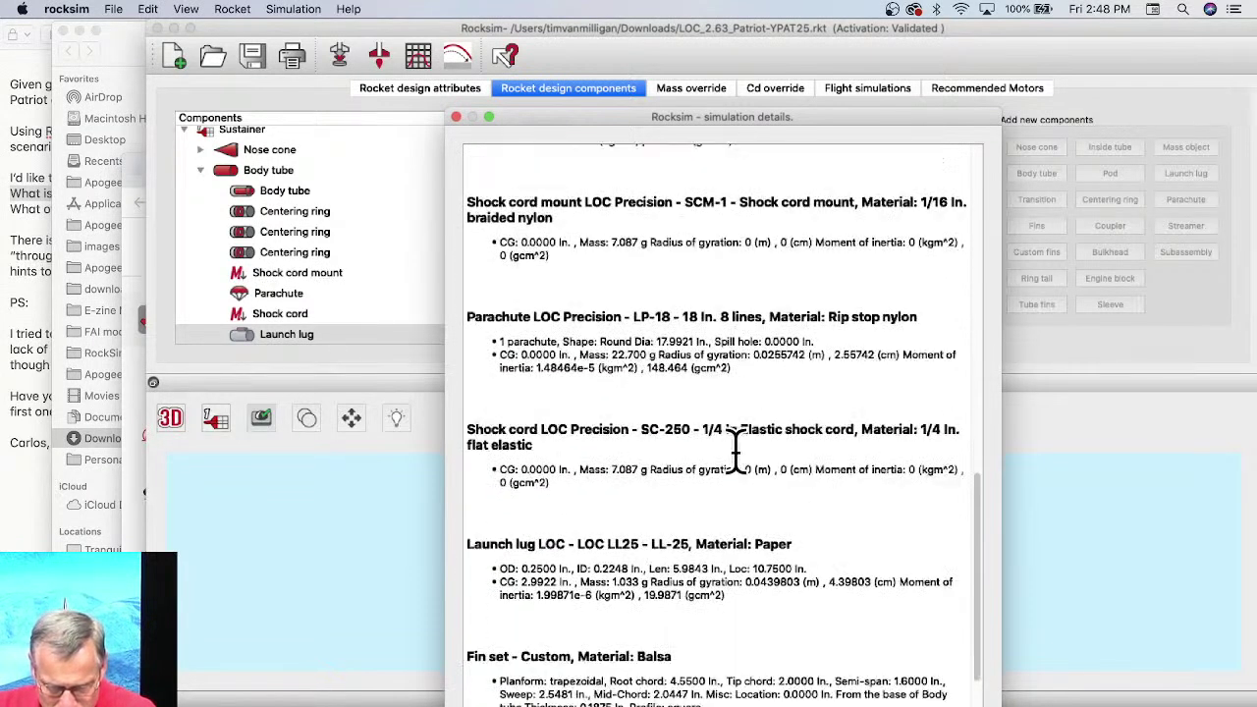
{"action": "scroll", "coordinate": [687, 457], "scroll_direction": "down", "scroll_amount": 1}
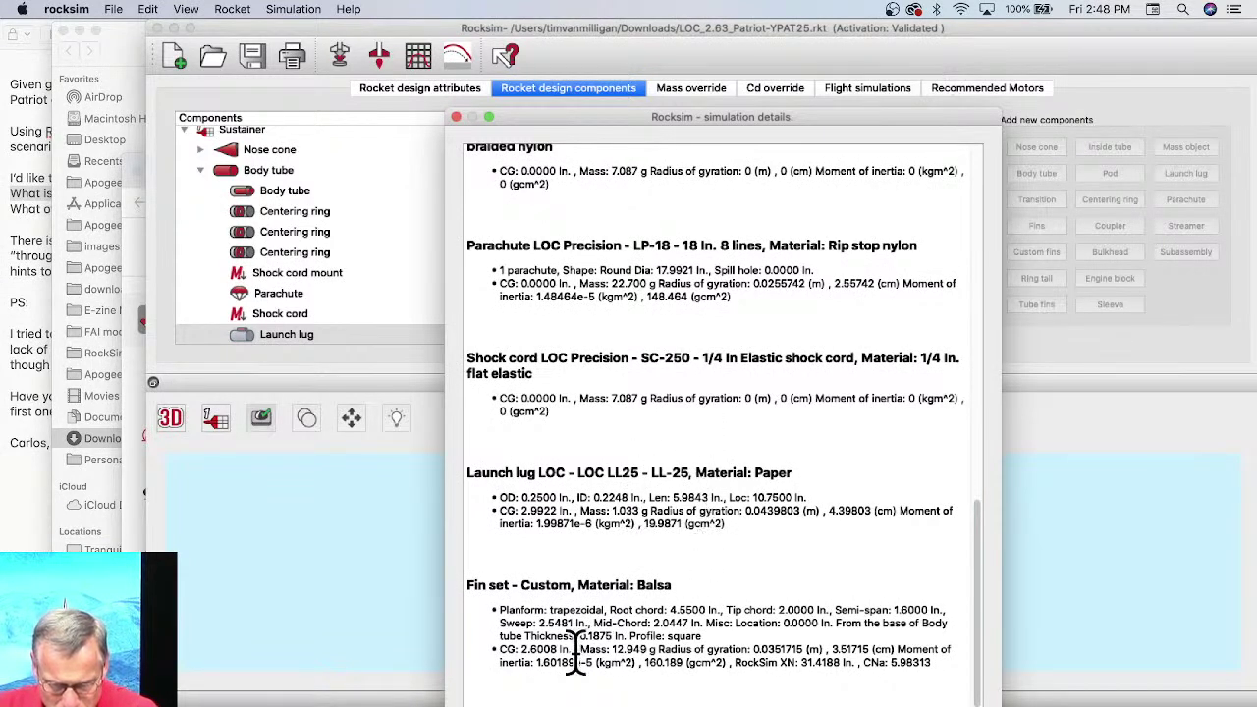
{"action": "left_click_drag", "start_coordinate": [521, 577], "coordinate": [693, 581]}
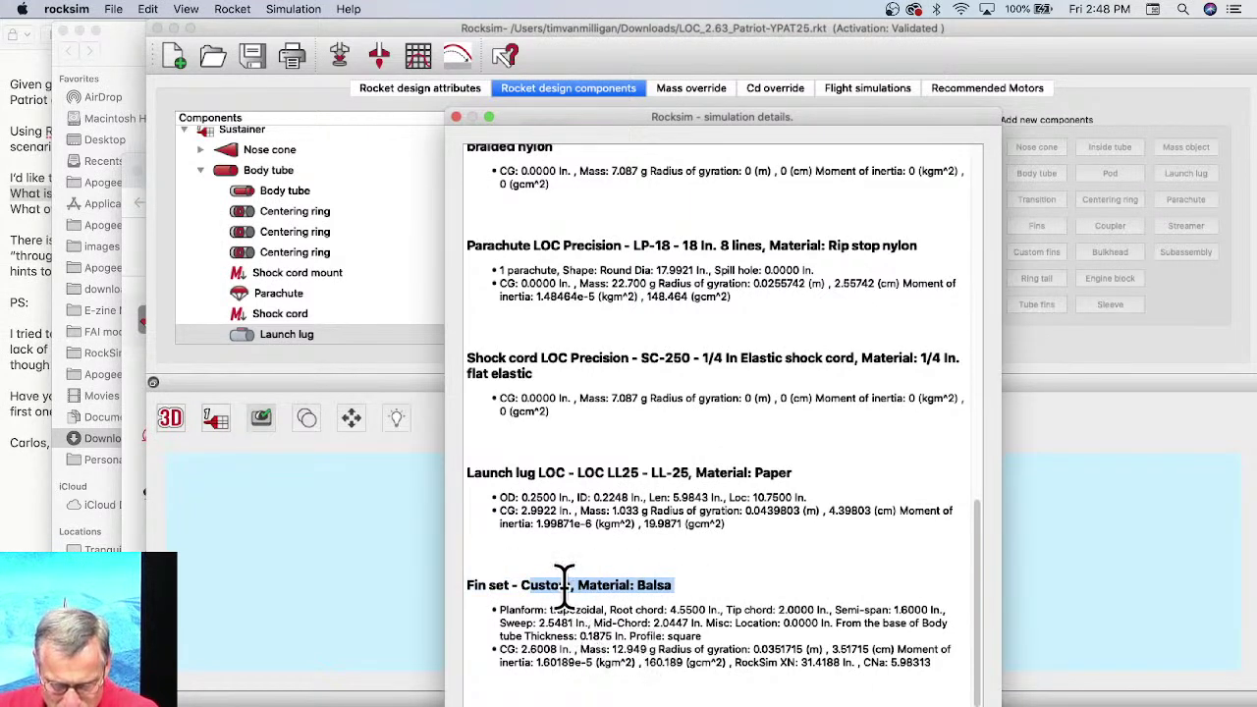
{"action": "left_click_drag", "start_coordinate": [511, 585], "coordinate": [703, 584]}
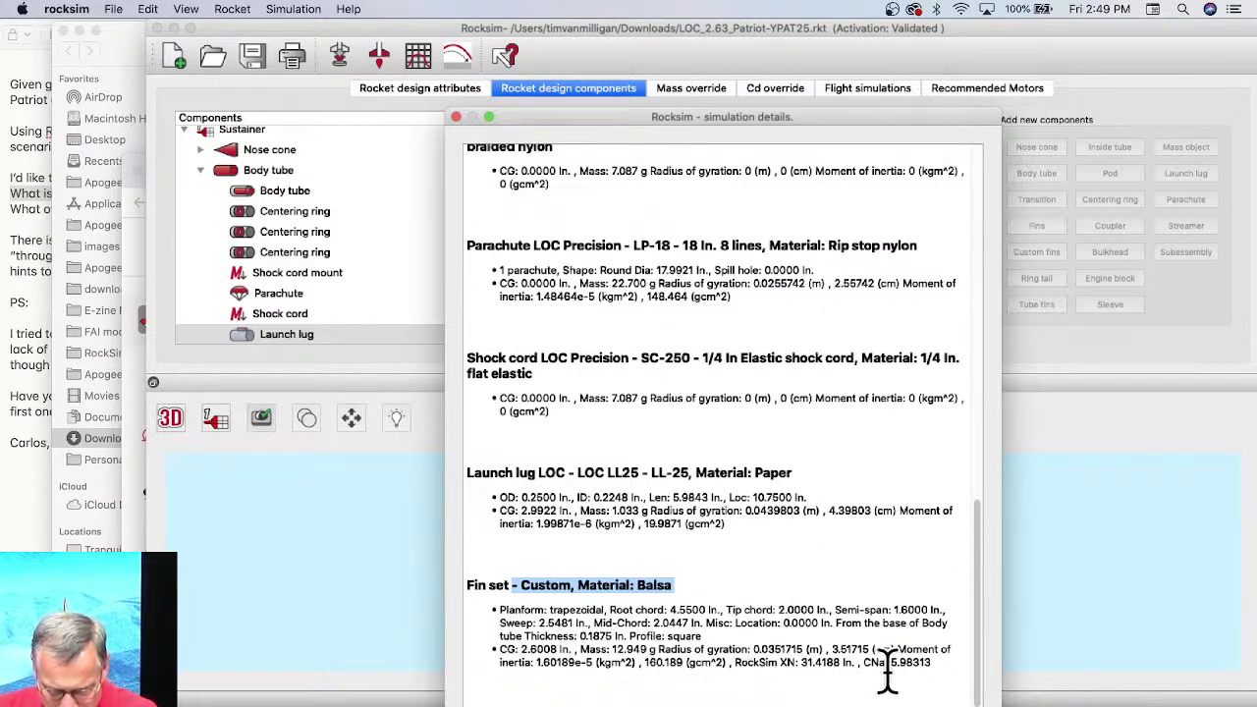
{"action": "key", "text": "super+w"}
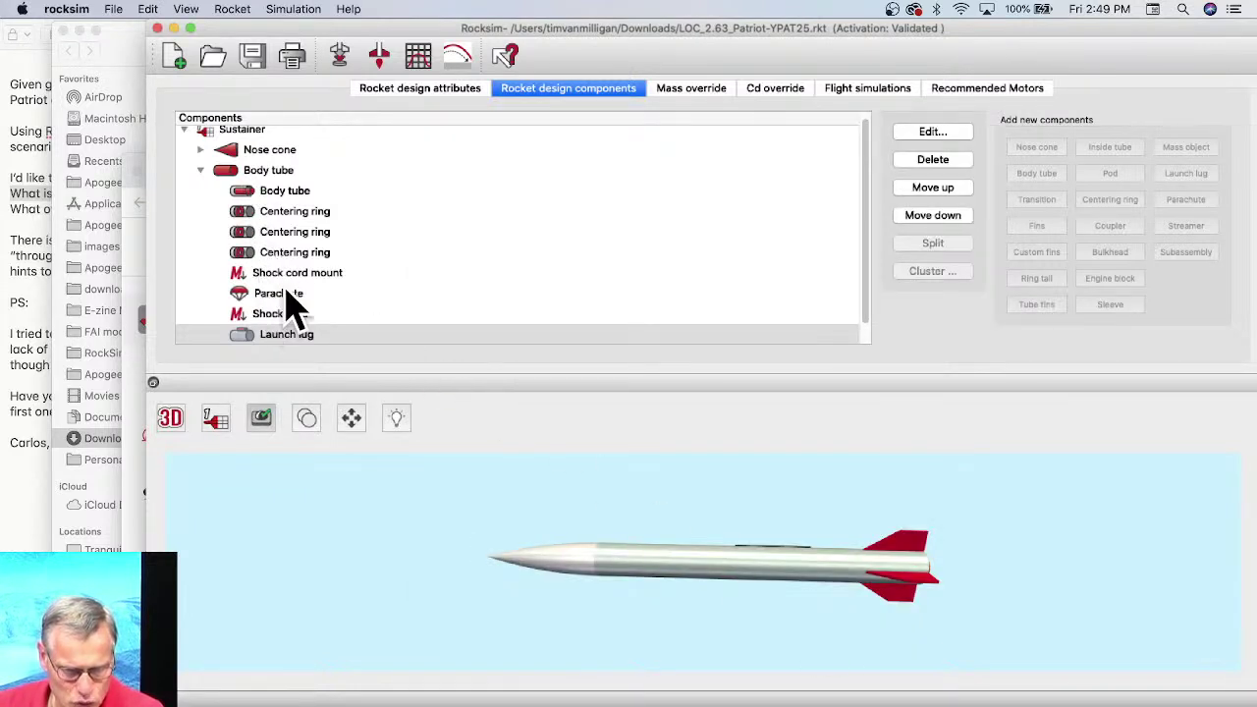
{"action": "scroll", "coordinate": [300, 305], "scroll_direction": "down", "scroll_amount": 1}
Step: Change the Patriot fin set material from balsa to Aircraft plywood (Birch), bringing fin mass to 73.261 g
{"action": "left_click", "coordinate": [276, 340]}
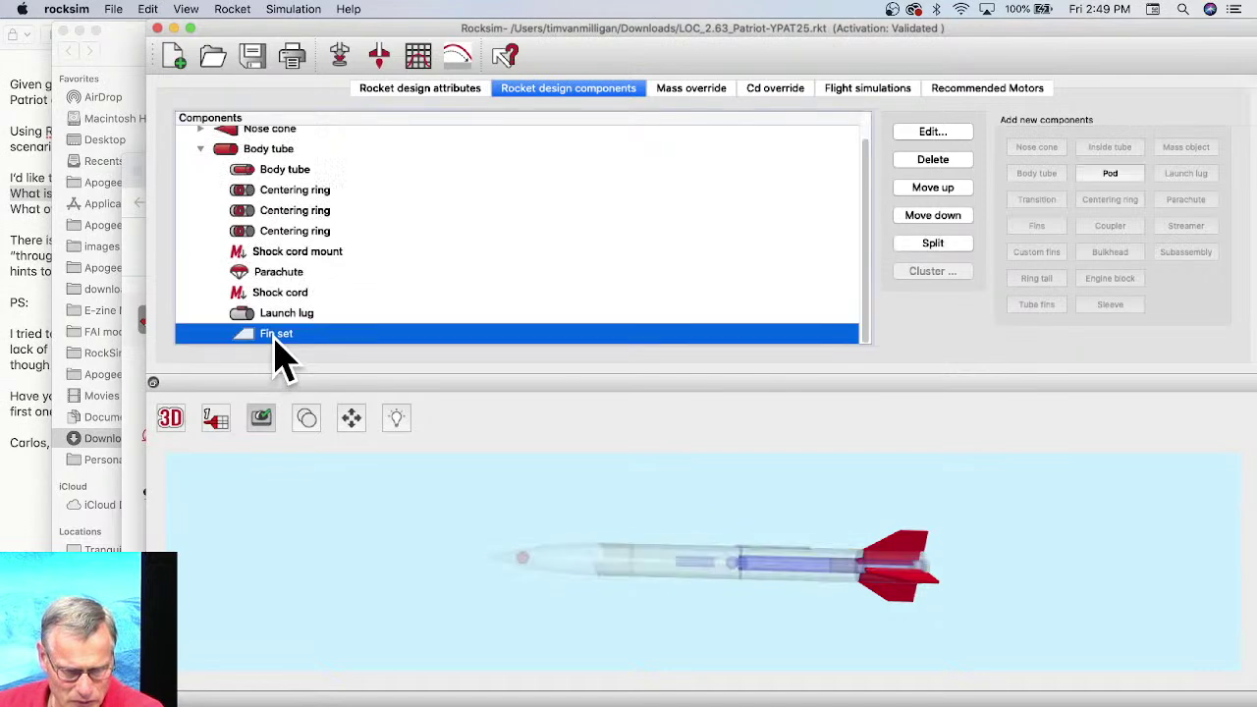
{"action": "double_click", "coordinate": [276, 339]}
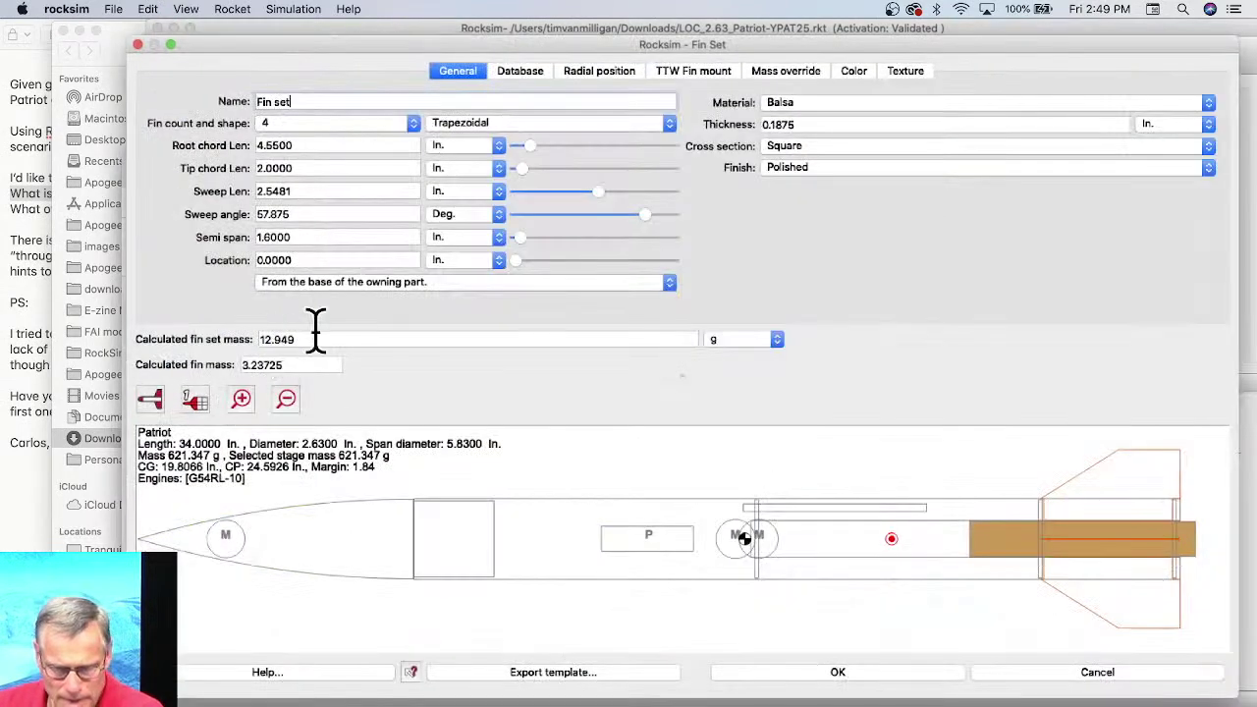
{"action": "left_click", "coordinate": [850, 104]}
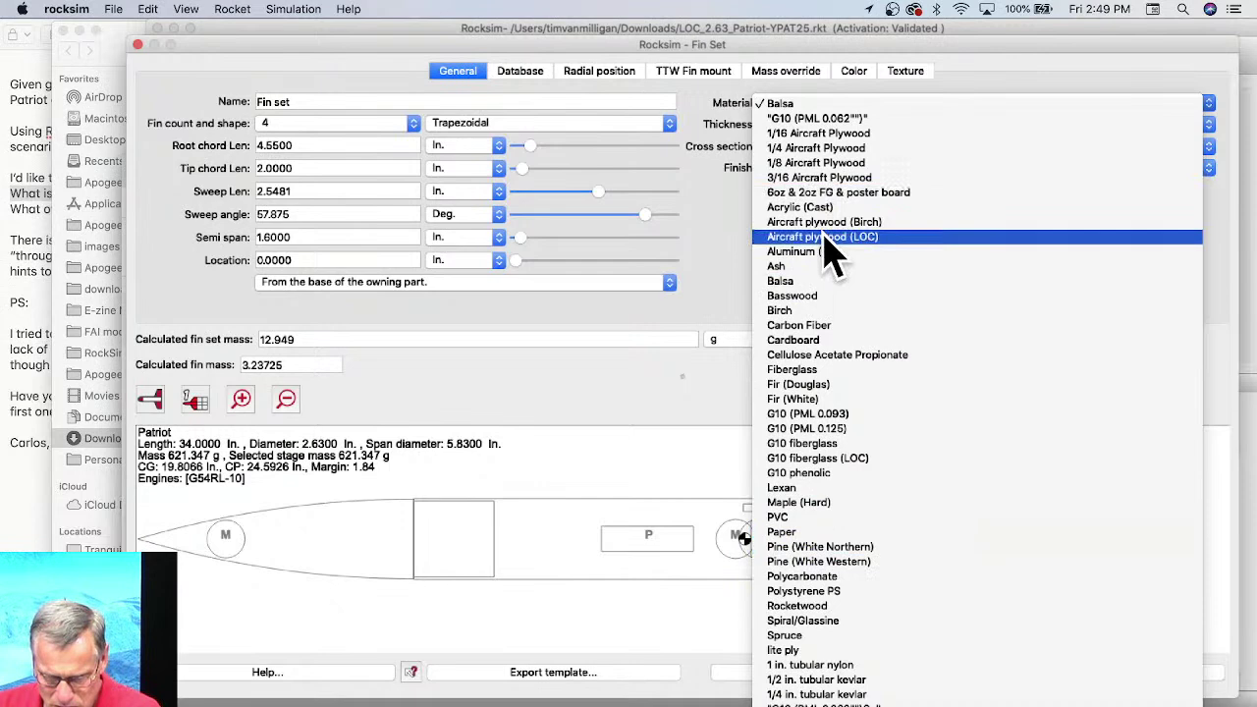
{"action": "left_click", "coordinate": [823, 223]}
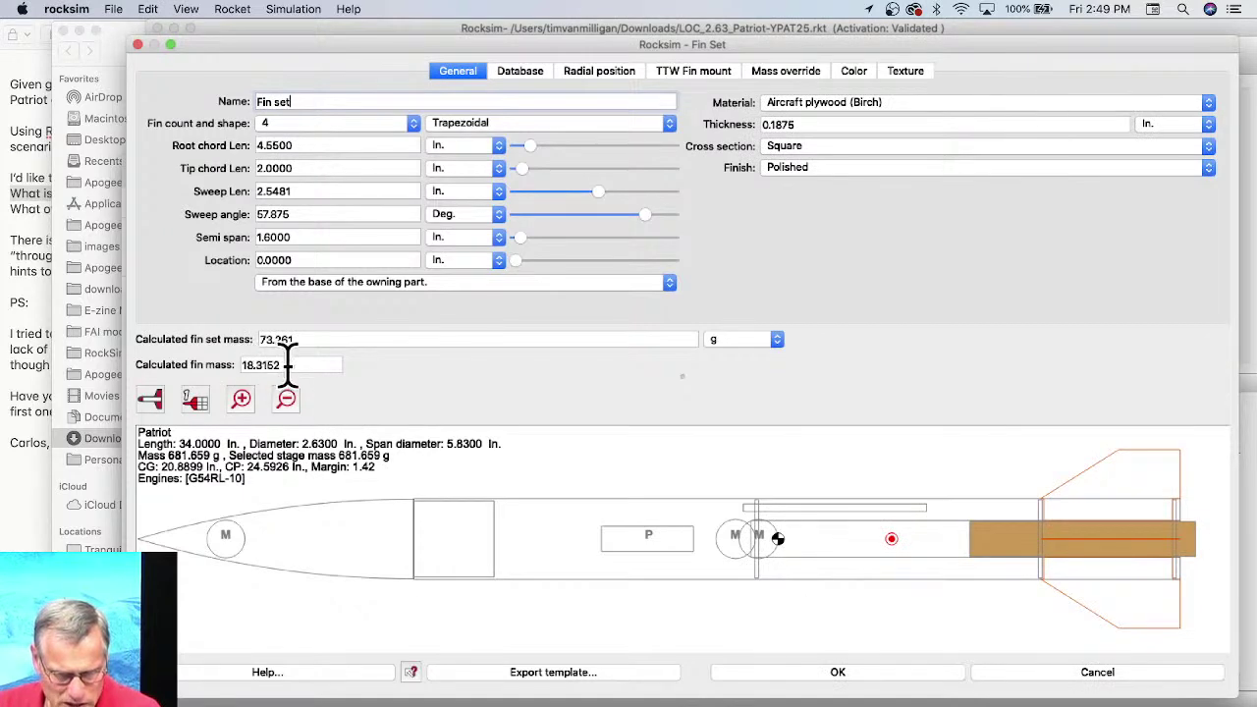
{"action": "left_click_drag", "start_coordinate": [287, 365], "coordinate": [211, 360]}
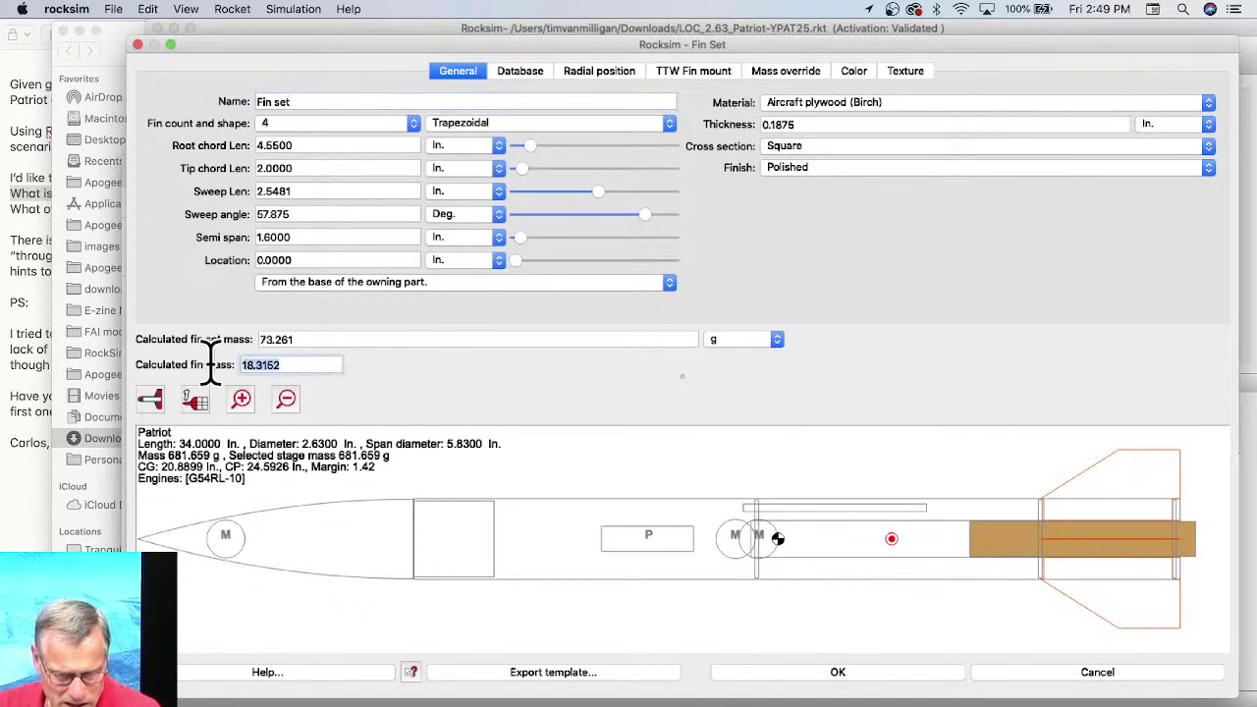
{"action": "left_click", "coordinate": [864, 676]}
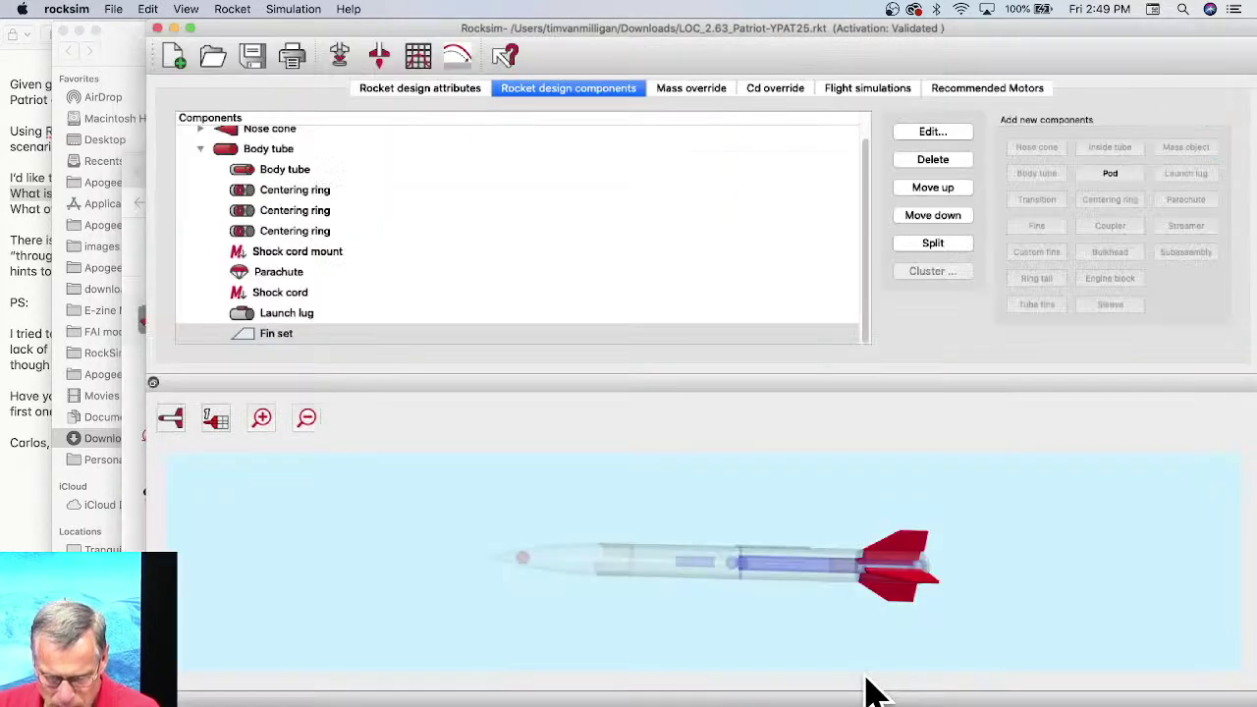
{"action": "scroll", "coordinate": [387, 265], "scroll_direction": "up", "scroll_amount": 1}
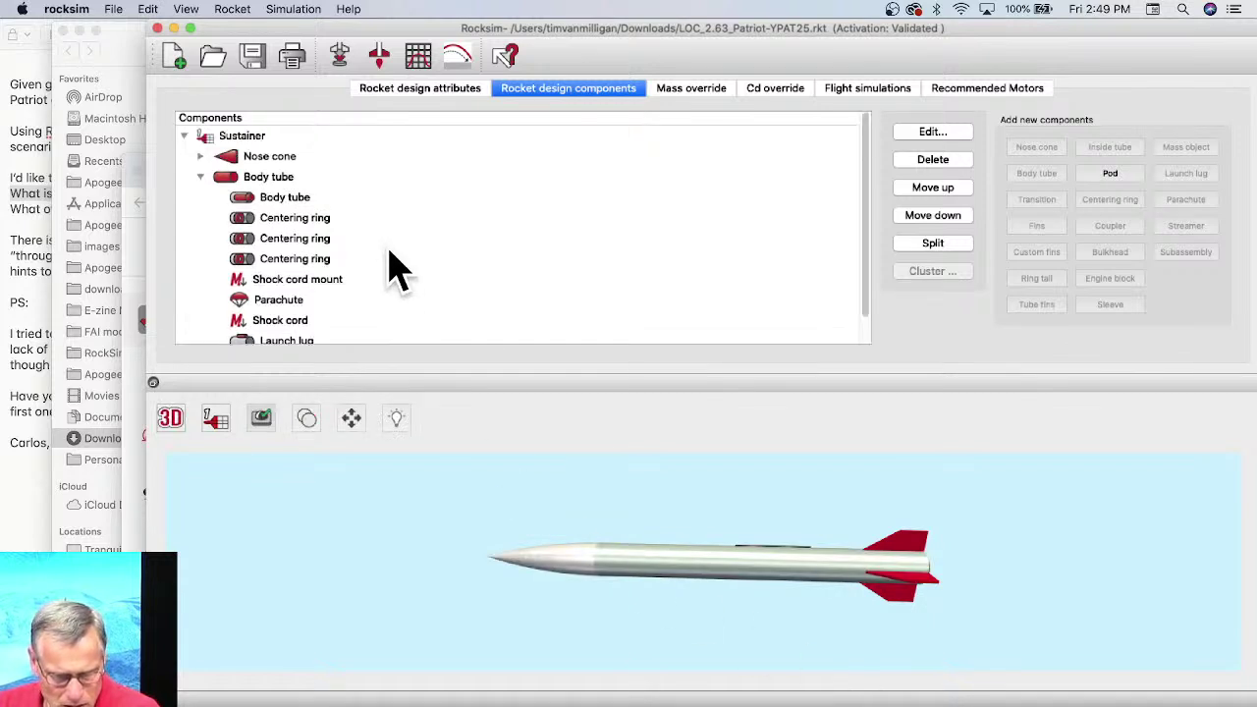
{"action": "scroll", "coordinate": [398, 270], "scroll_direction": "down", "scroll_amount": 1}
{"action": "left_click", "coordinate": [299, 8]}
{"action": "mouse_move", "coordinate": [231, 9]}
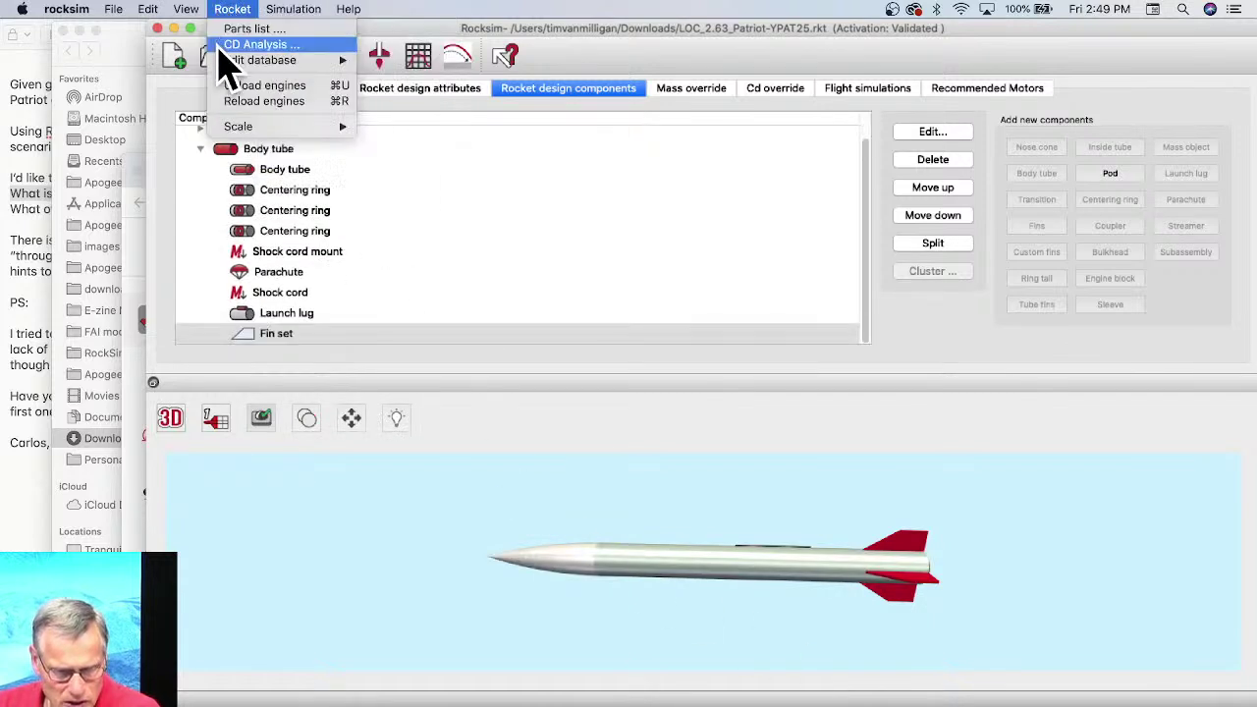
{"action": "left_click", "coordinate": [241, 44]}
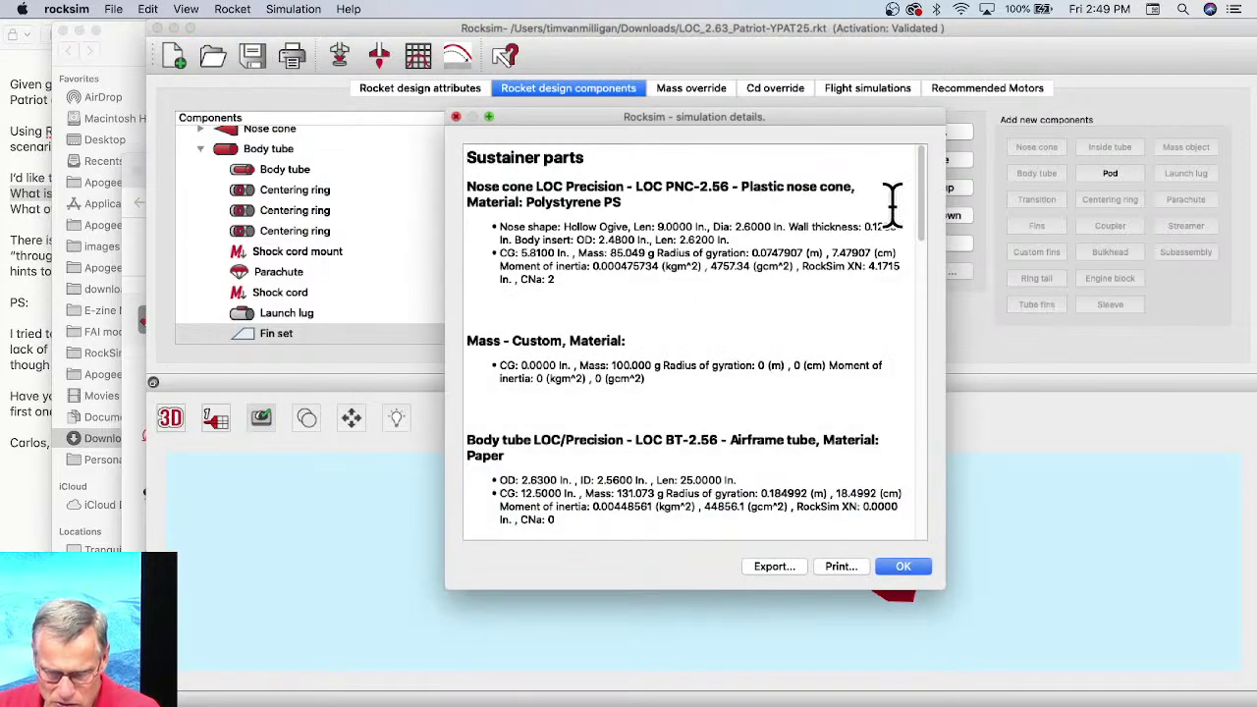
{"action": "left_click_drag", "start_coordinate": [923, 210], "coordinate": [951, 505]}
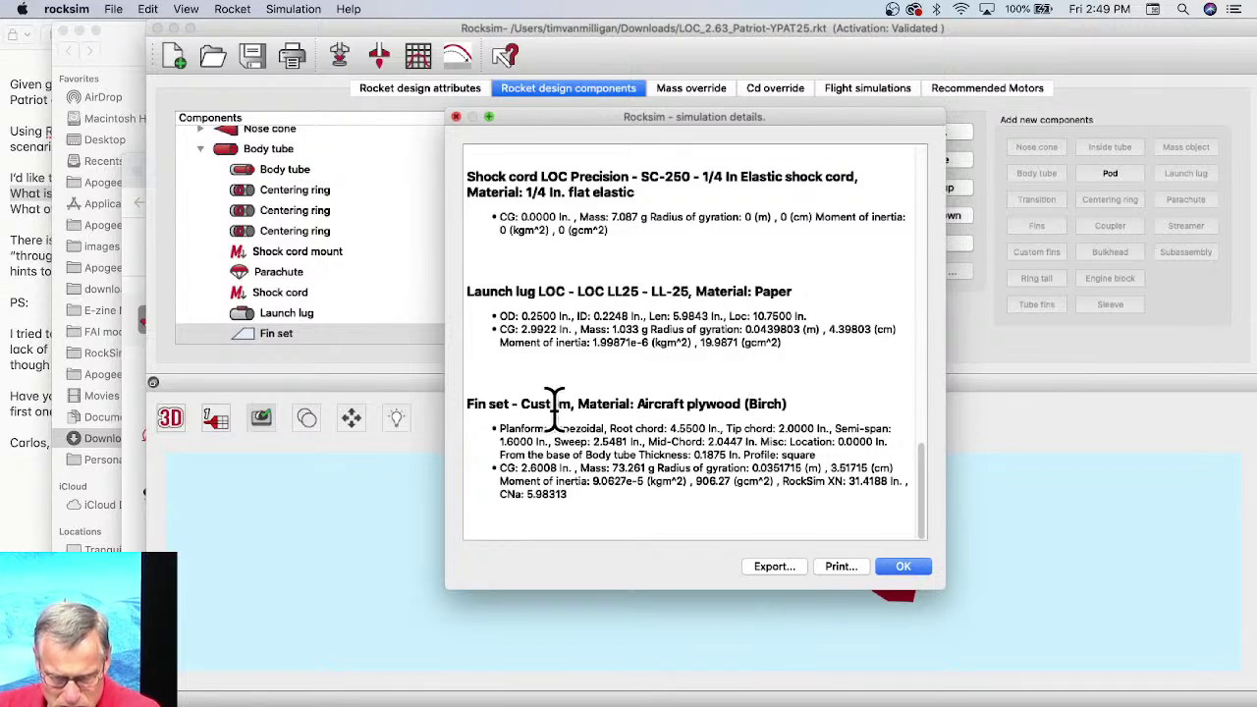
{"action": "left_click_drag", "start_coordinate": [518, 400], "coordinate": [550, 400]}
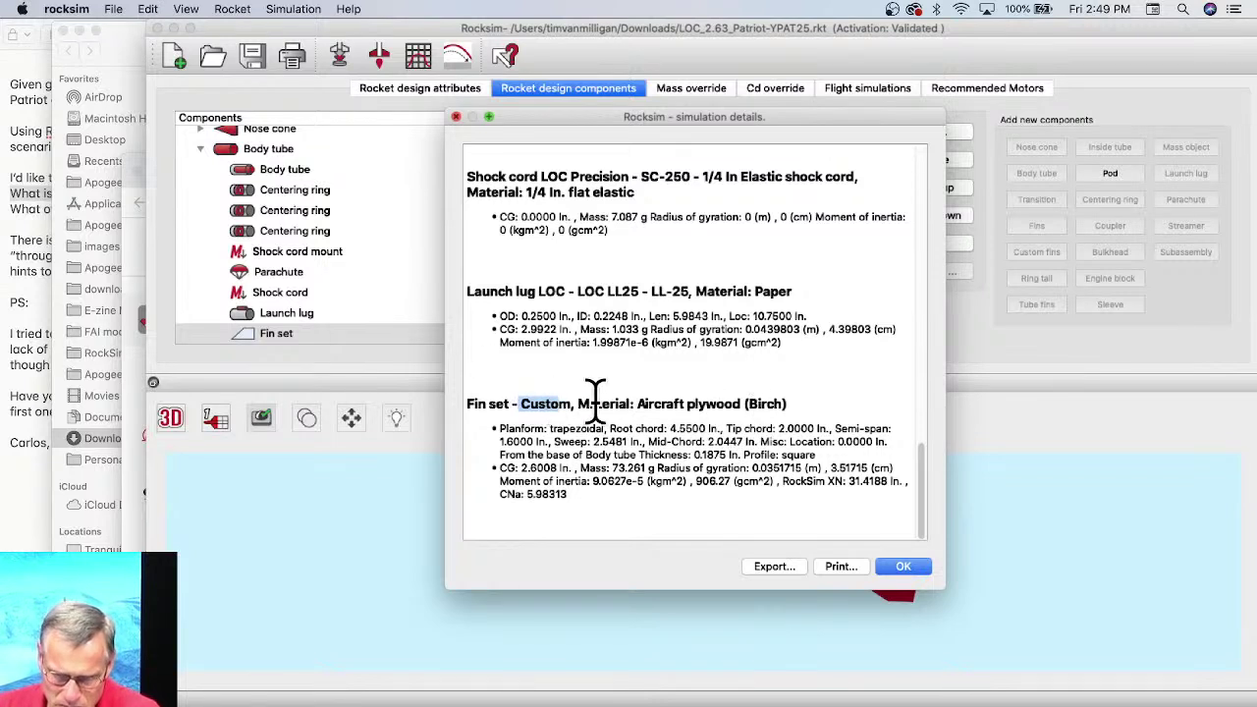
{"action": "left_click_drag", "start_coordinate": [703, 403], "coordinate": [769, 402]}
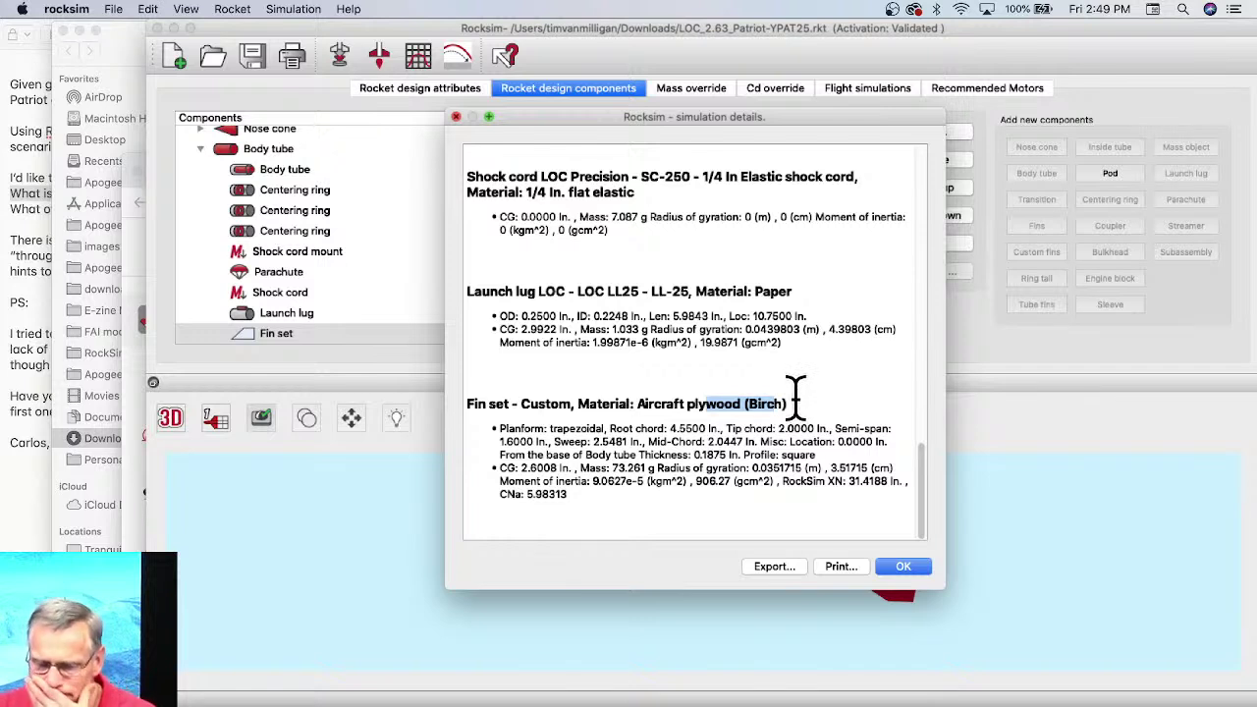
{"action": "left_click", "coordinate": [899, 570]}
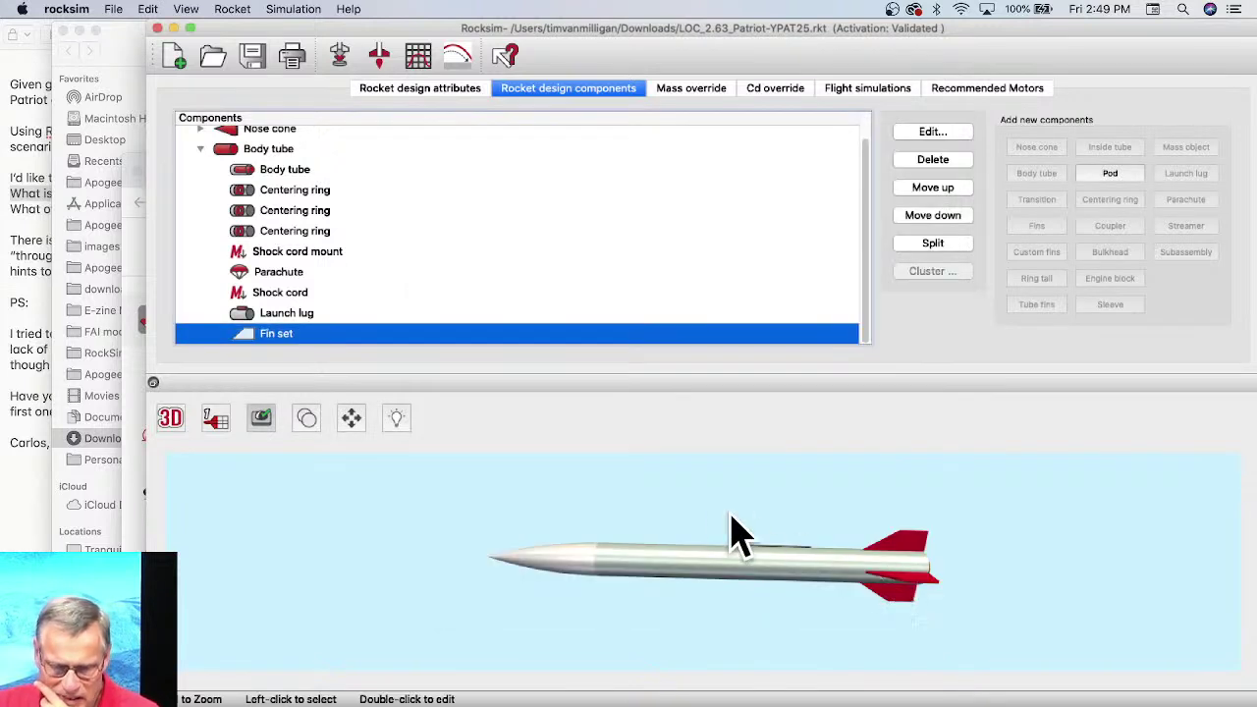
Step: Set the G54RL-10 simulation's launch guide length to 60 in
{"action": "left_click", "coordinate": [343, 57]}
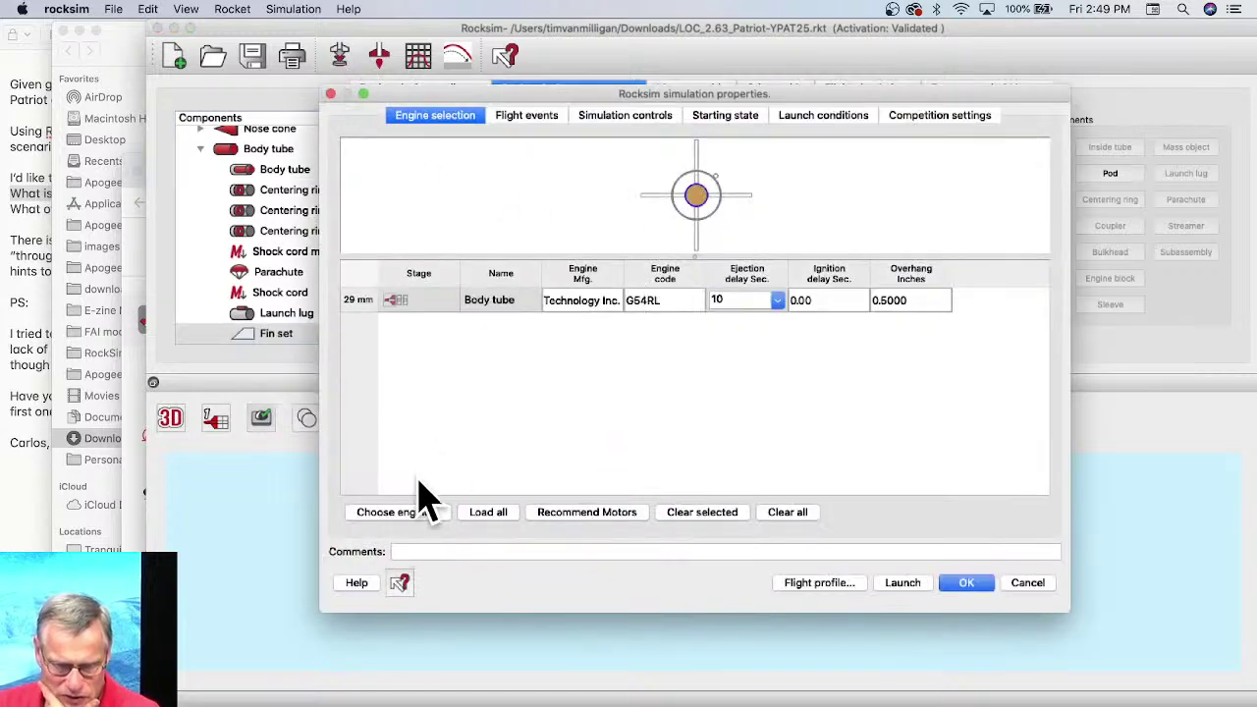
{"action": "left_click", "coordinate": [410, 514]}
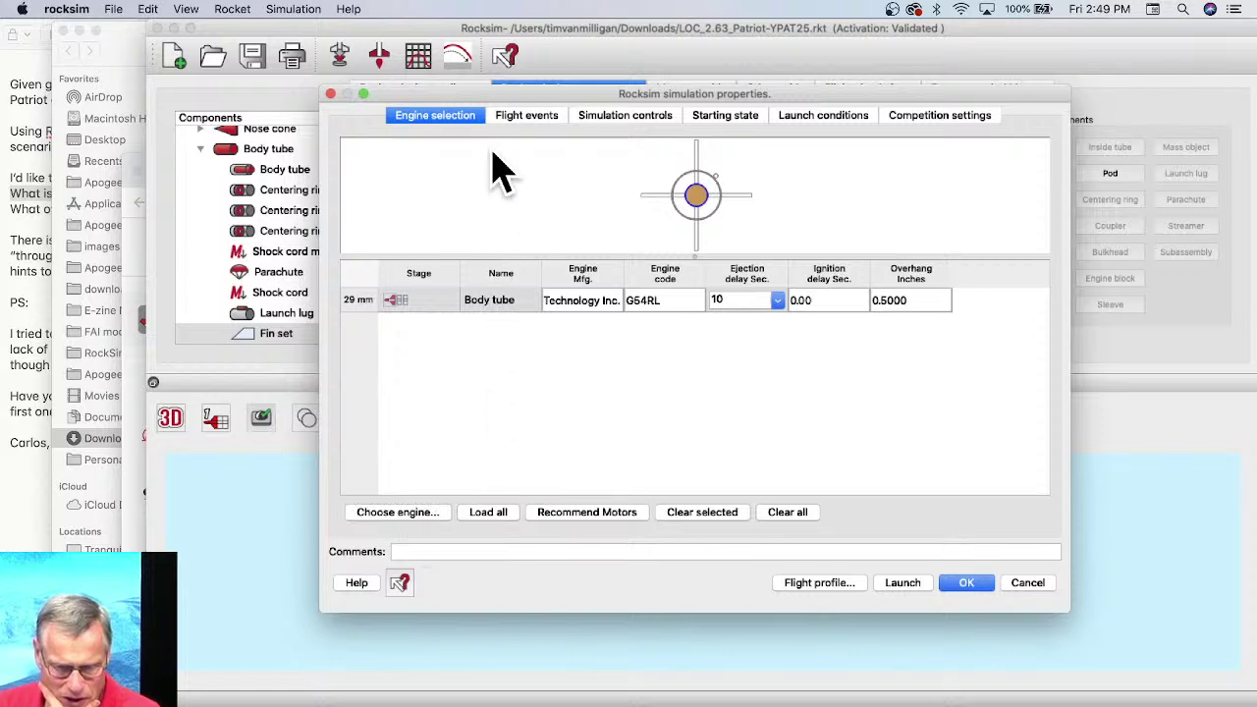
{"action": "left_click", "coordinate": [514, 122]}
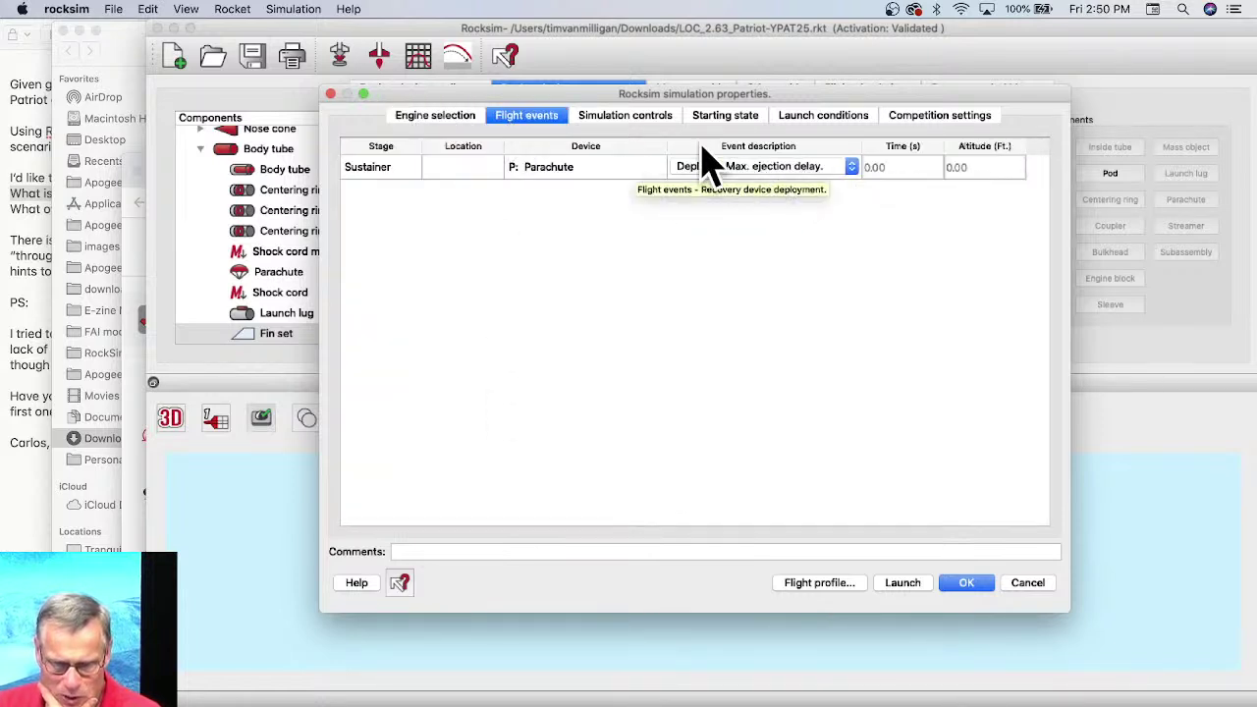
{"action": "left_click", "coordinate": [626, 133]}
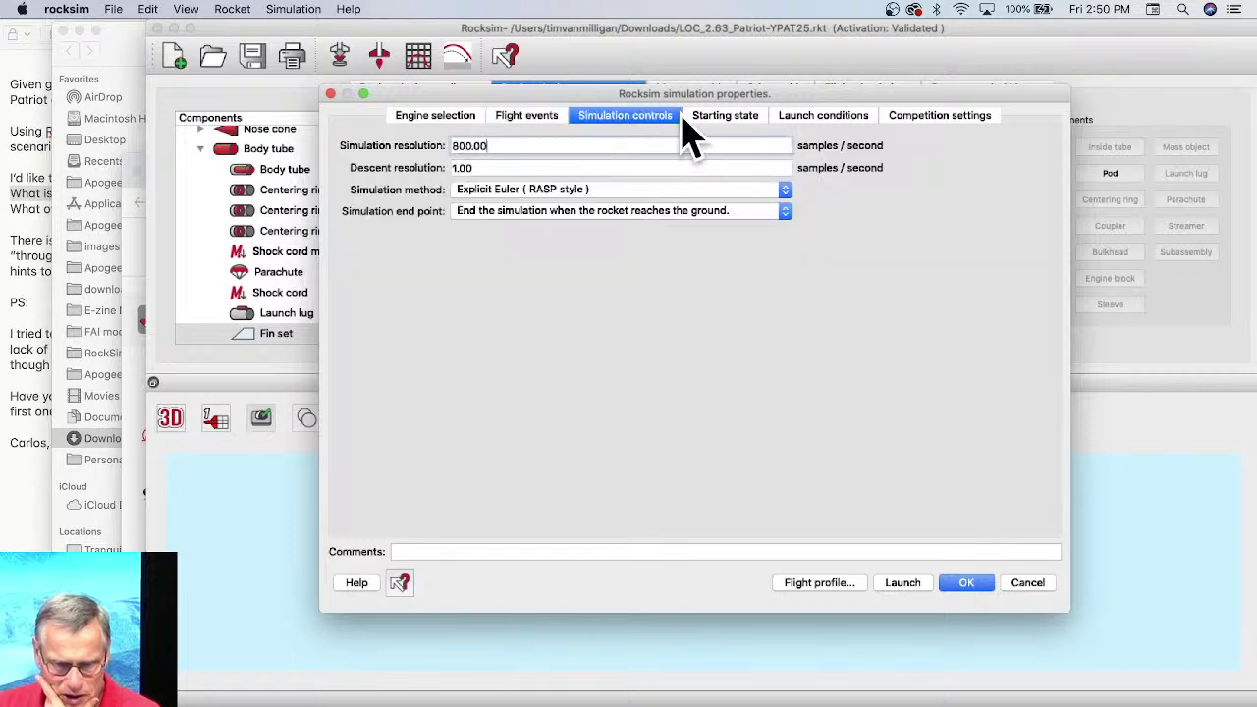
{"action": "left_click", "coordinate": [716, 120]}
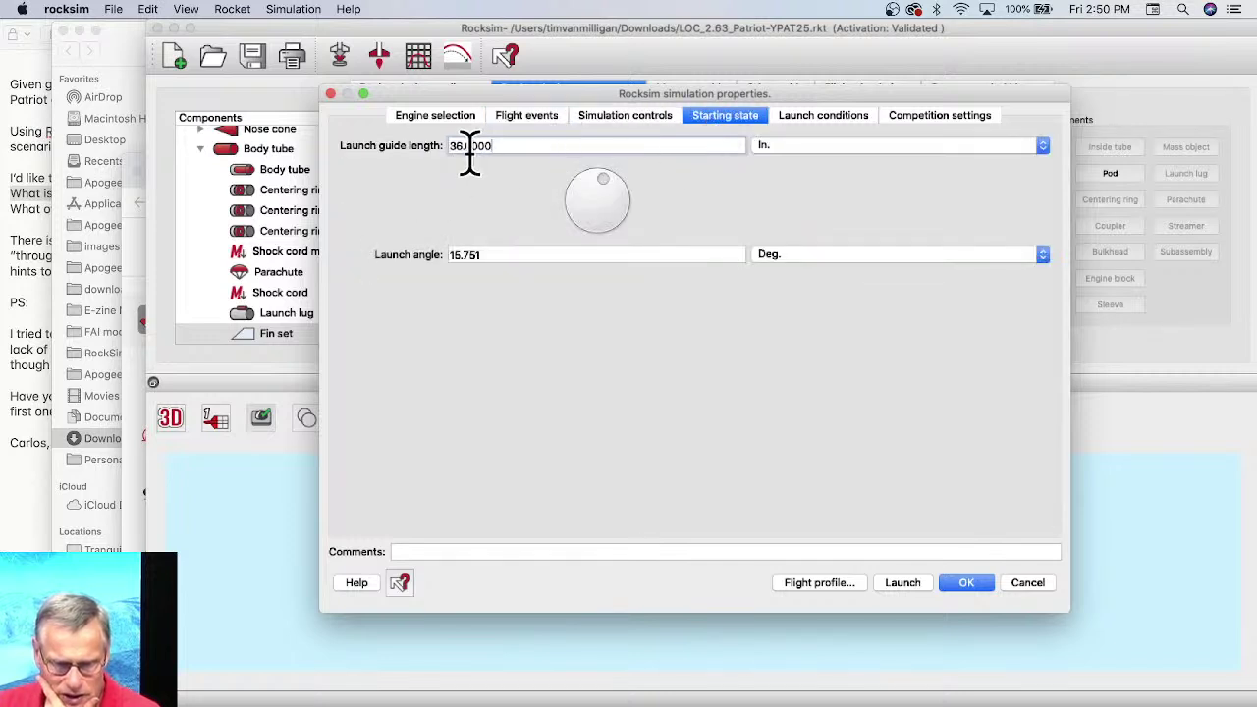
{"action": "left_click_drag", "start_coordinate": [508, 145], "coordinate": [407, 133]}
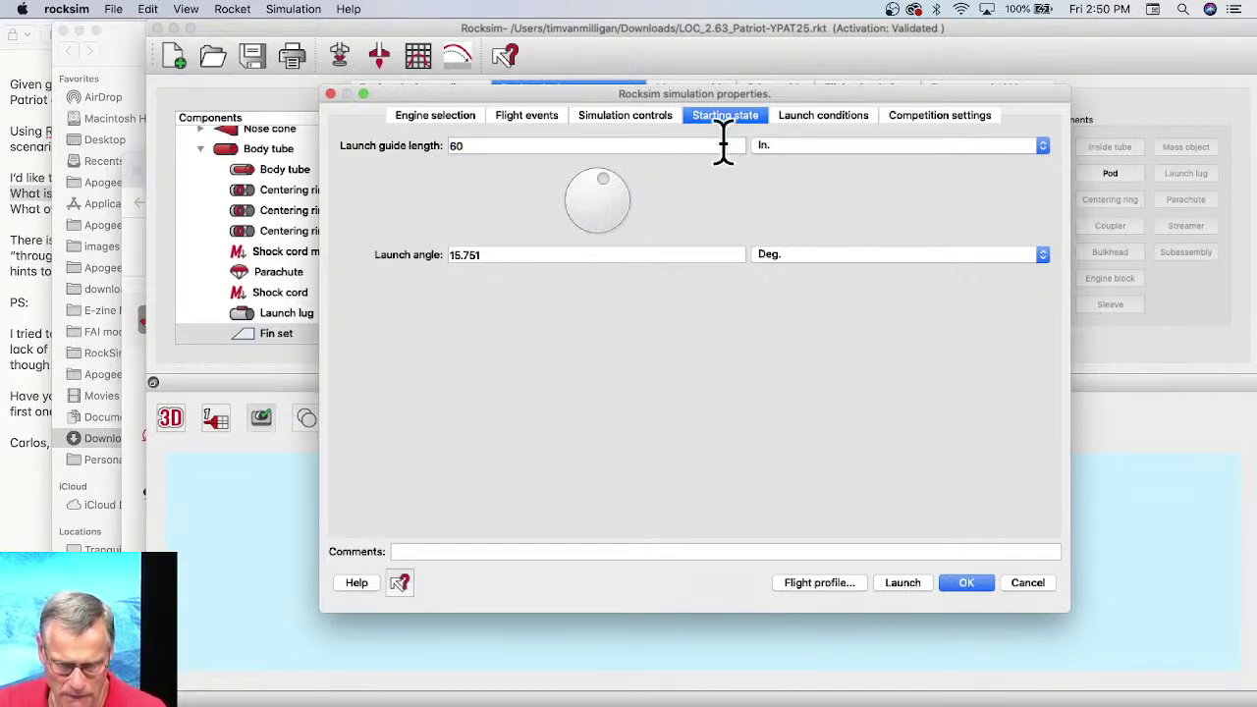
{"action": "left_click", "coordinate": [830, 126]}
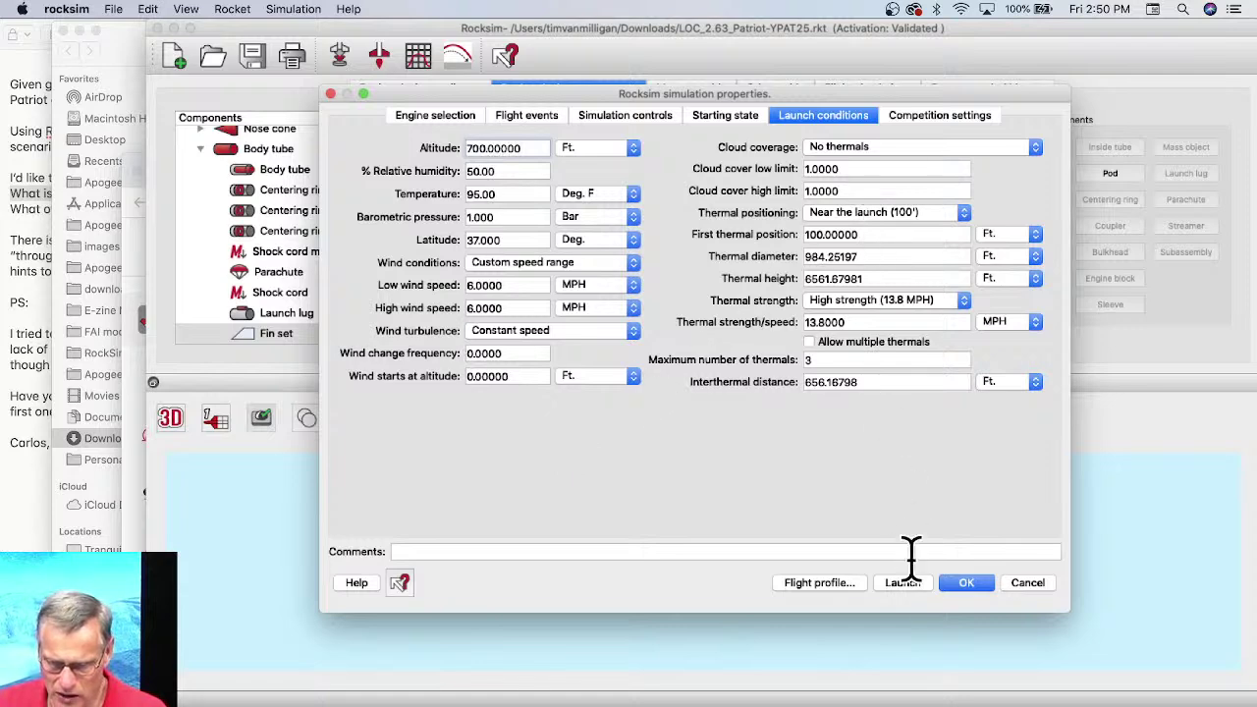
Step: Run the simulation and play its flight profile to landing, reaching 3255.73 ft
{"action": "left_click", "coordinate": [835, 585]}
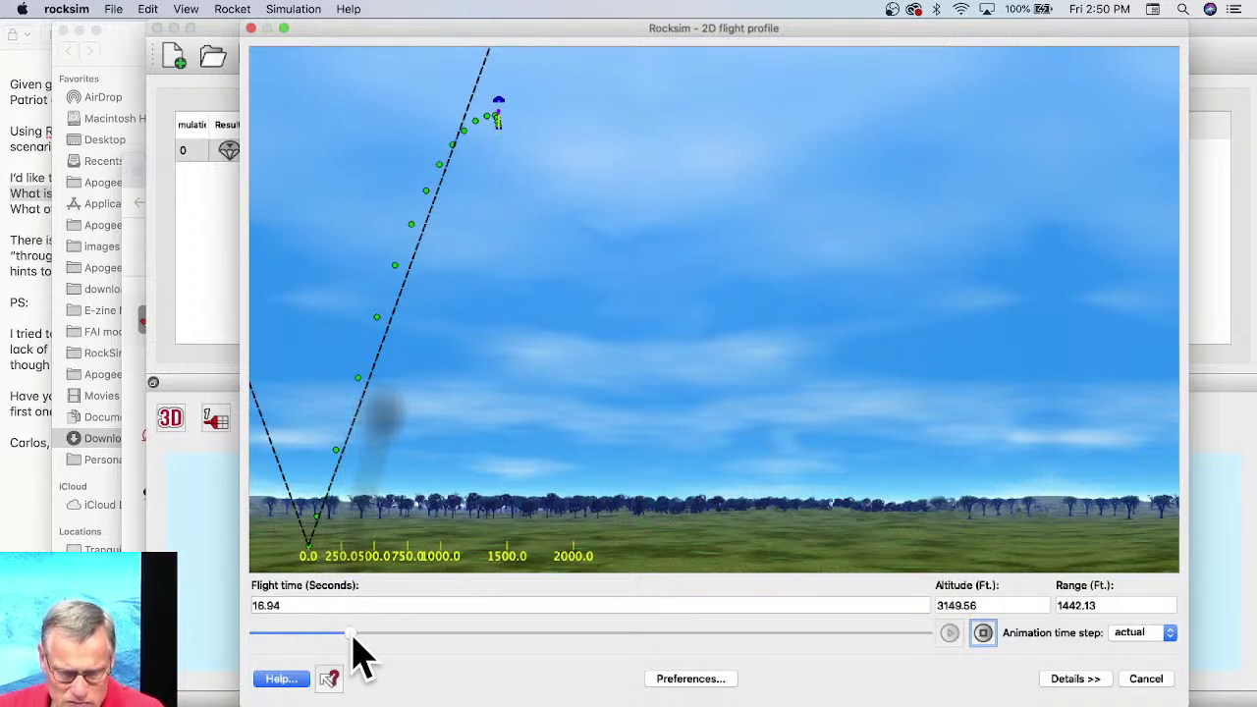
{"action": "mouse_move", "coordinate": [346, 633]}
{"action": "left_mouse_down"}
{"action": "mouse_move", "coordinate": [495, 635]}
{"action": "mouse_move", "coordinate": [639, 673]}
{"action": "mouse_move", "coordinate": [772, 687]}
{"action": "mouse_move", "coordinate": [929, 687]}
{"action": "left_mouse_up"}
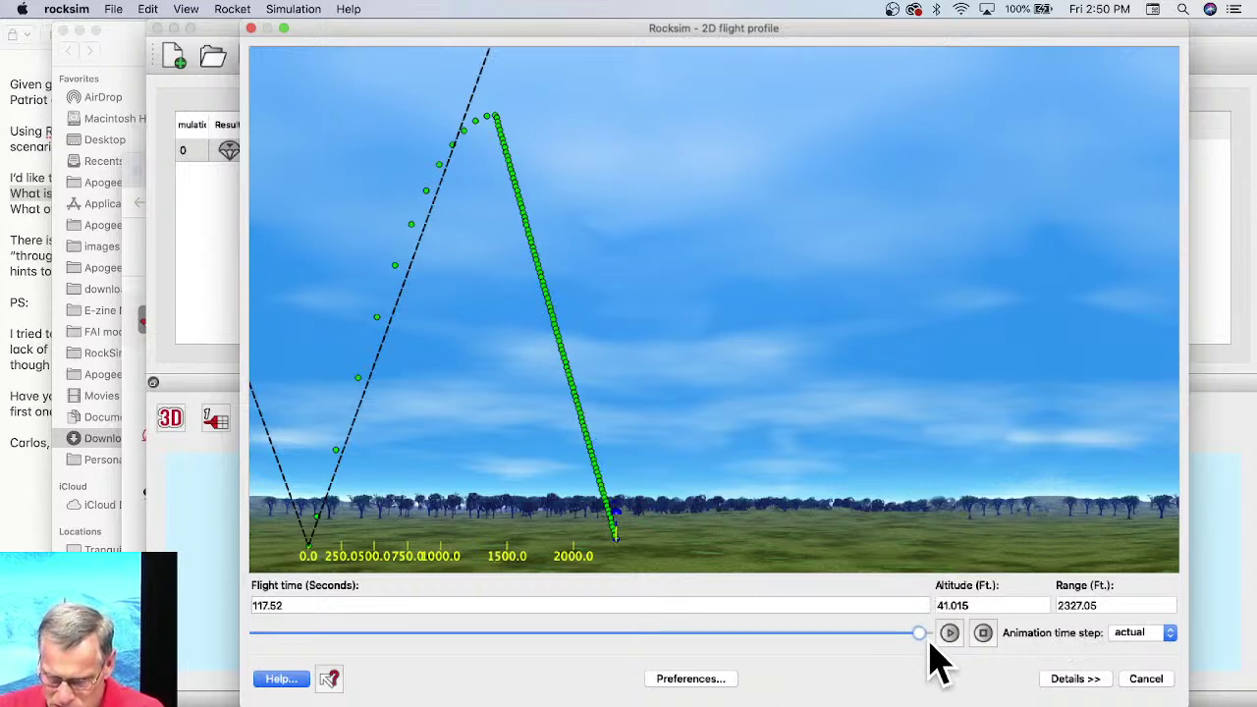
{"action": "left_click_drag", "start_coordinate": [923, 636], "coordinate": [1083, 648]}
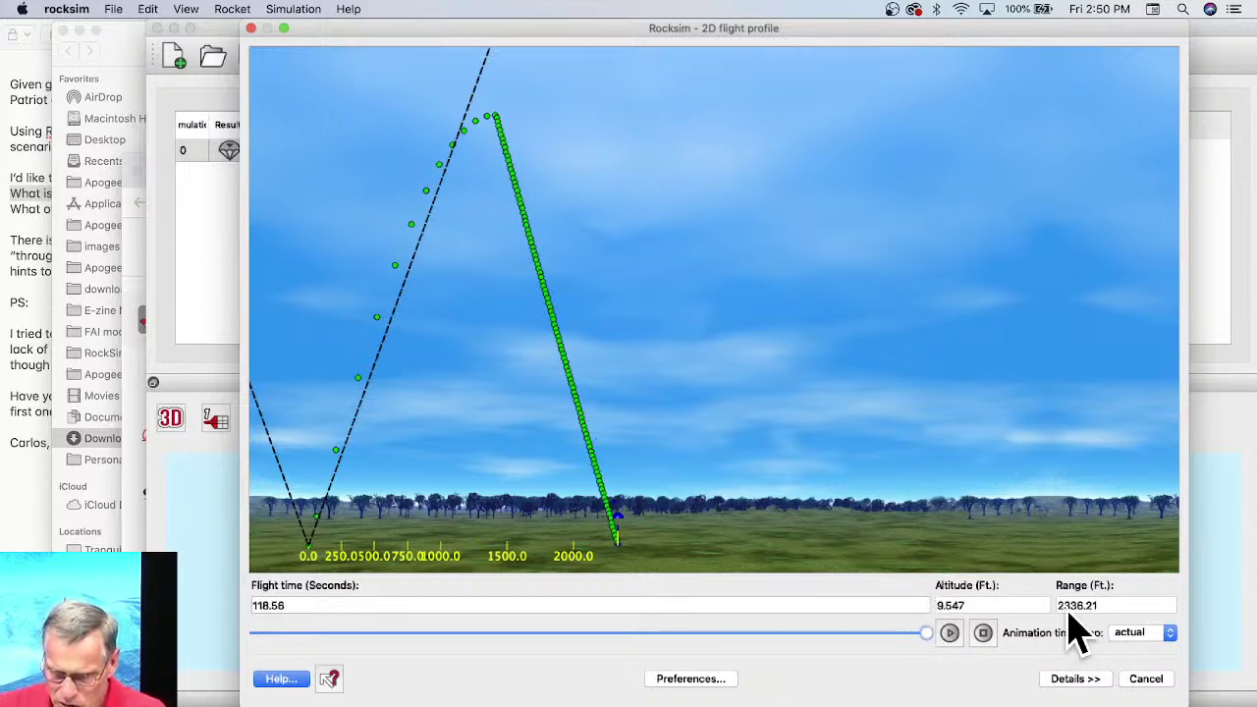
{"action": "left_click", "coordinate": [1146, 679]}
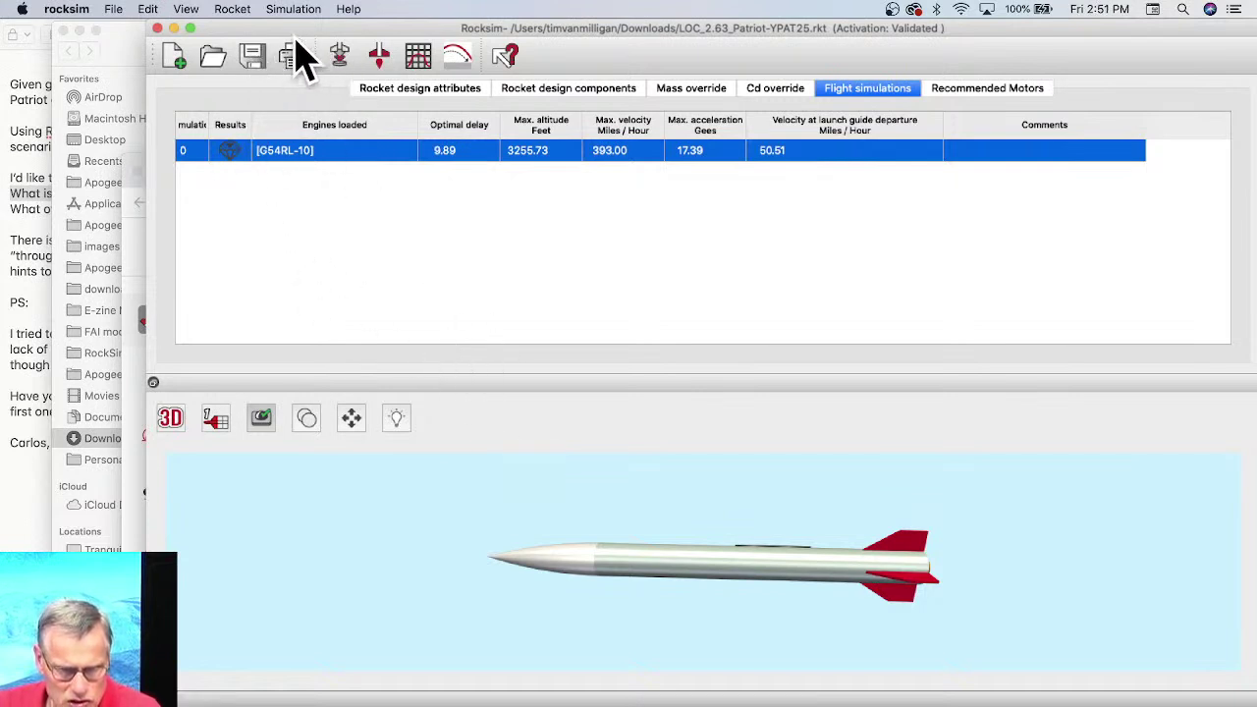
Step: Save the design as LOC-patriot.rkt on the Desktop
{"action": "left_click", "coordinate": [114, 9]}
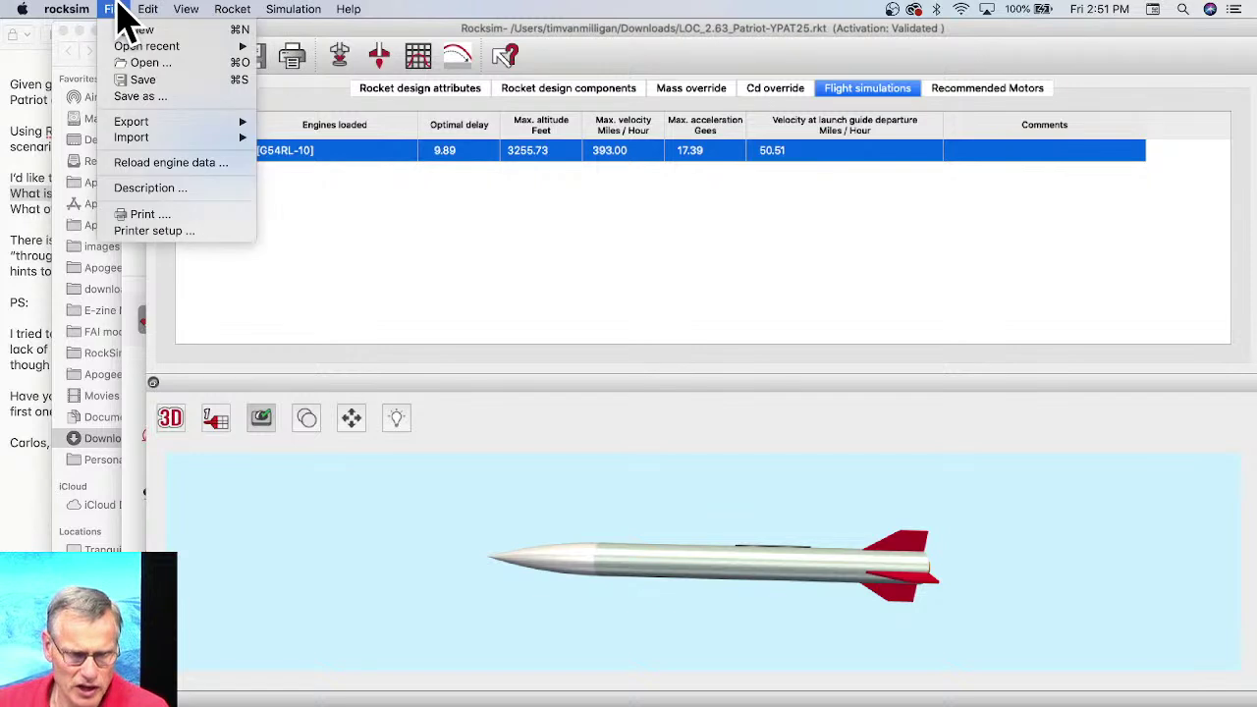
{"action": "left_click", "coordinate": [121, 102]}
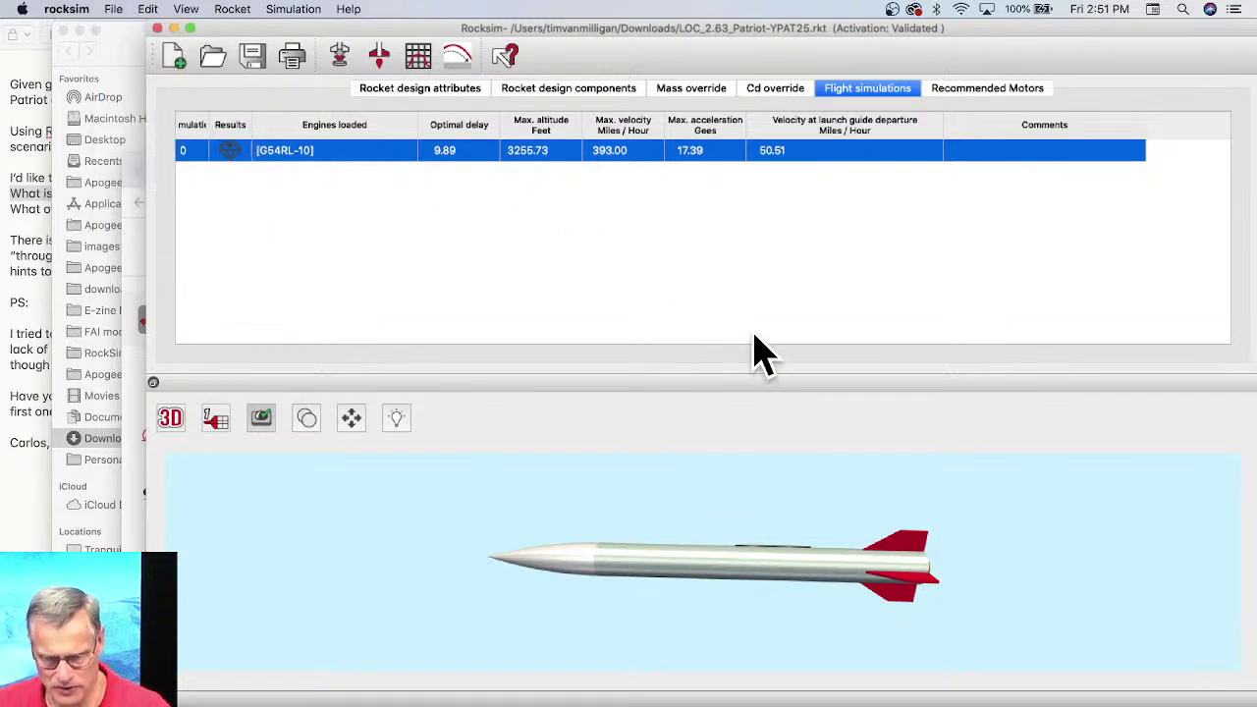
{"action": "left_click", "coordinate": [630, 154]}
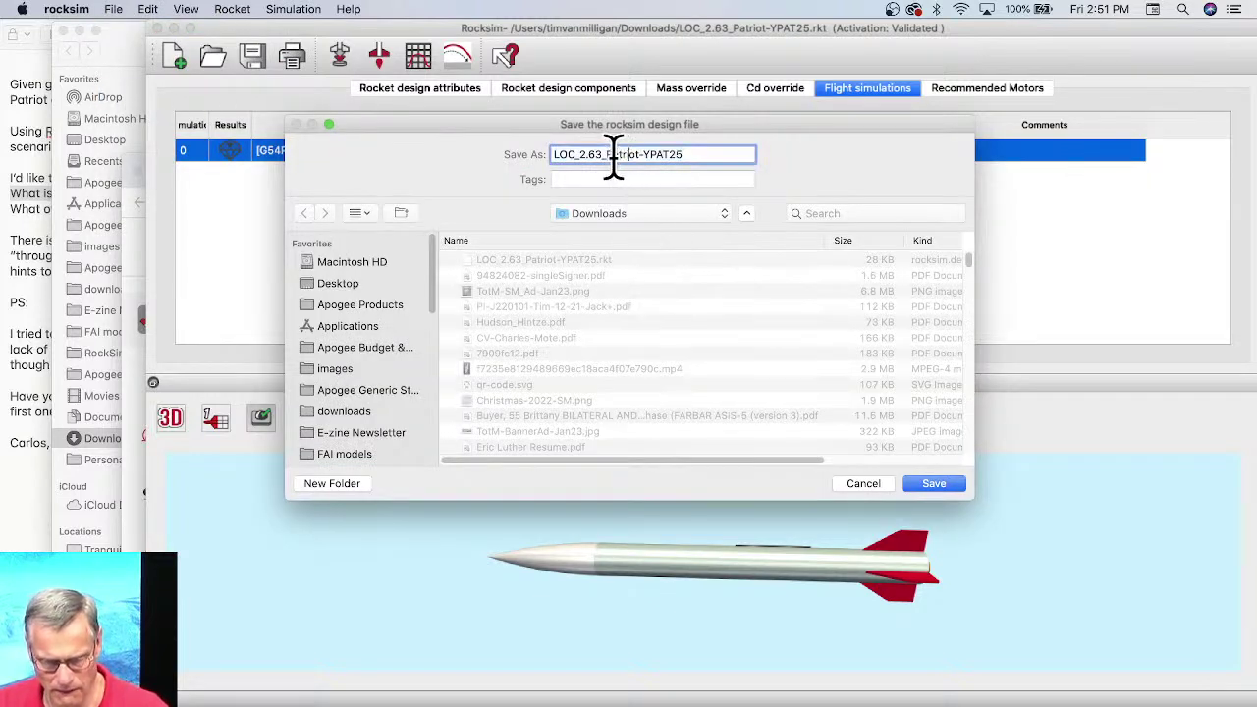
{"action": "key", "text": "shift+super+Right"}
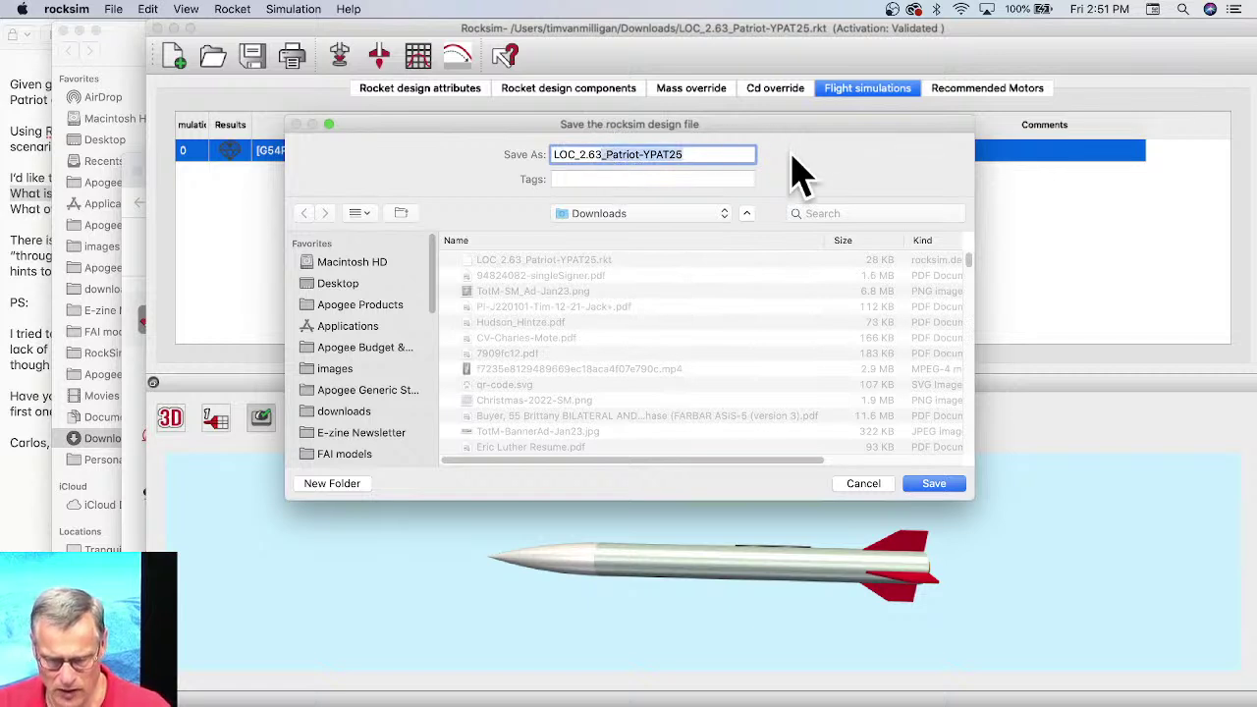
{"action": "key", "text": "BackSpace"}
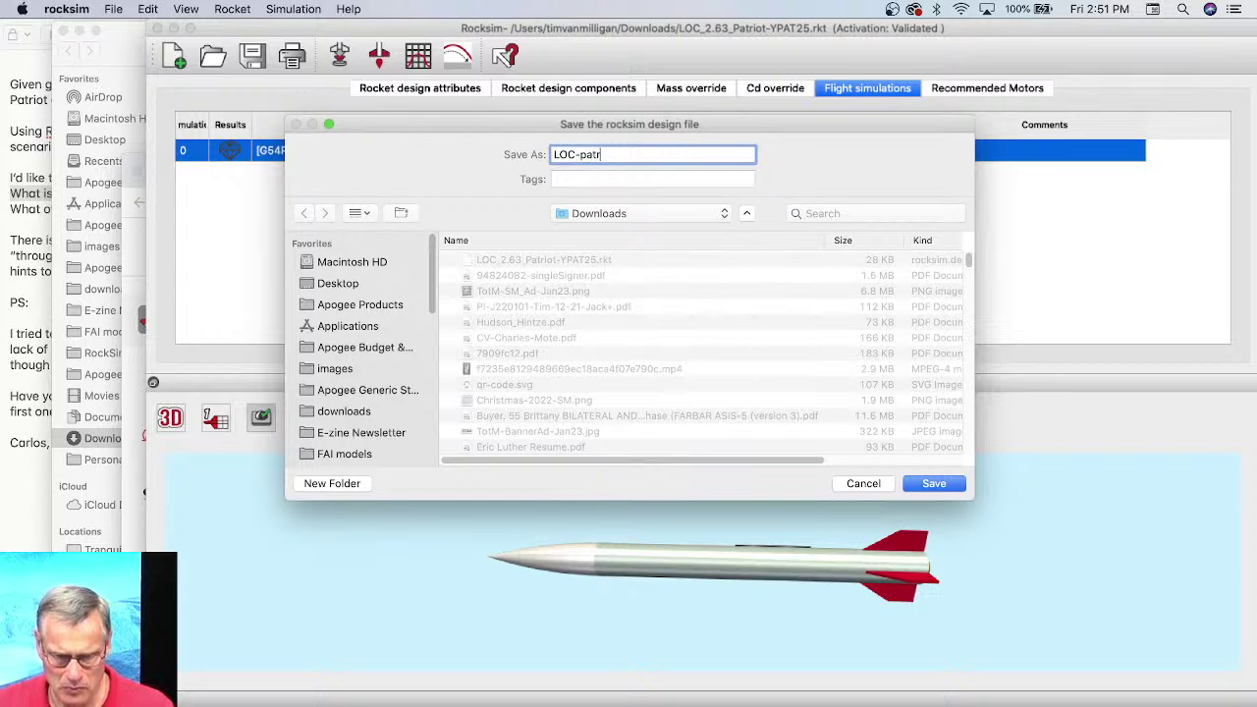
{"action": "left_click", "coordinate": [346, 283]}
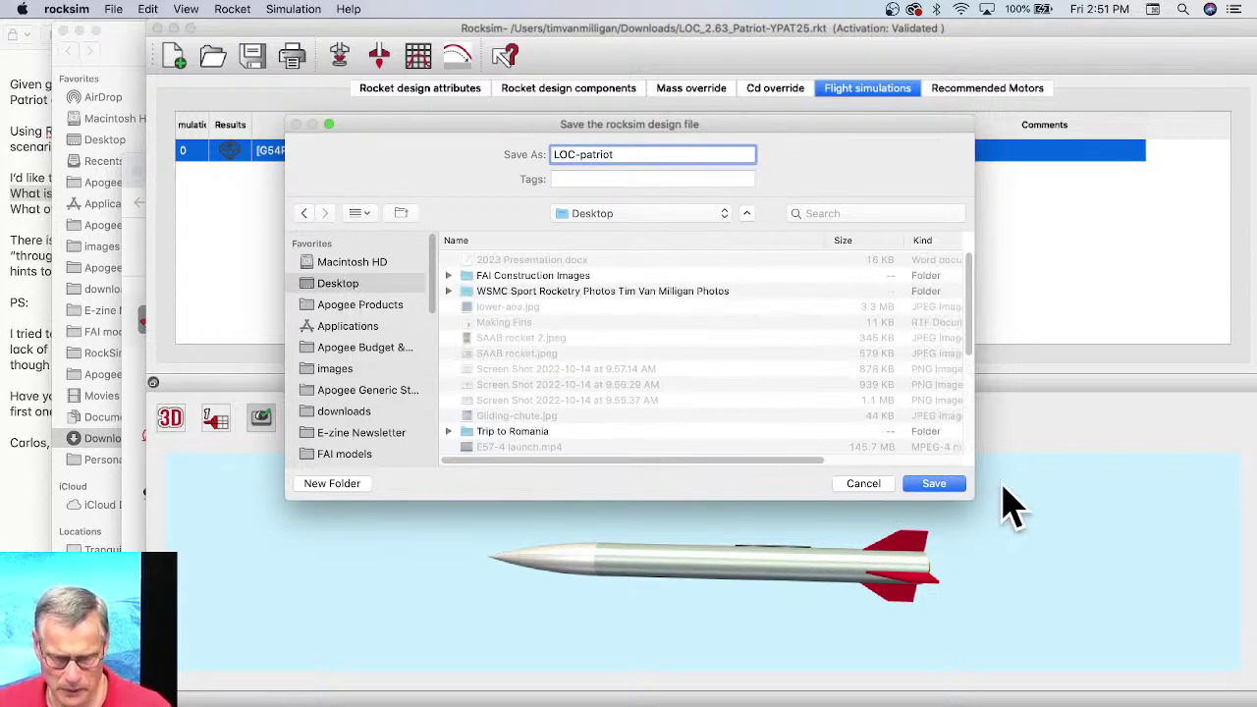
{"action": "left_click", "coordinate": [942, 485]}
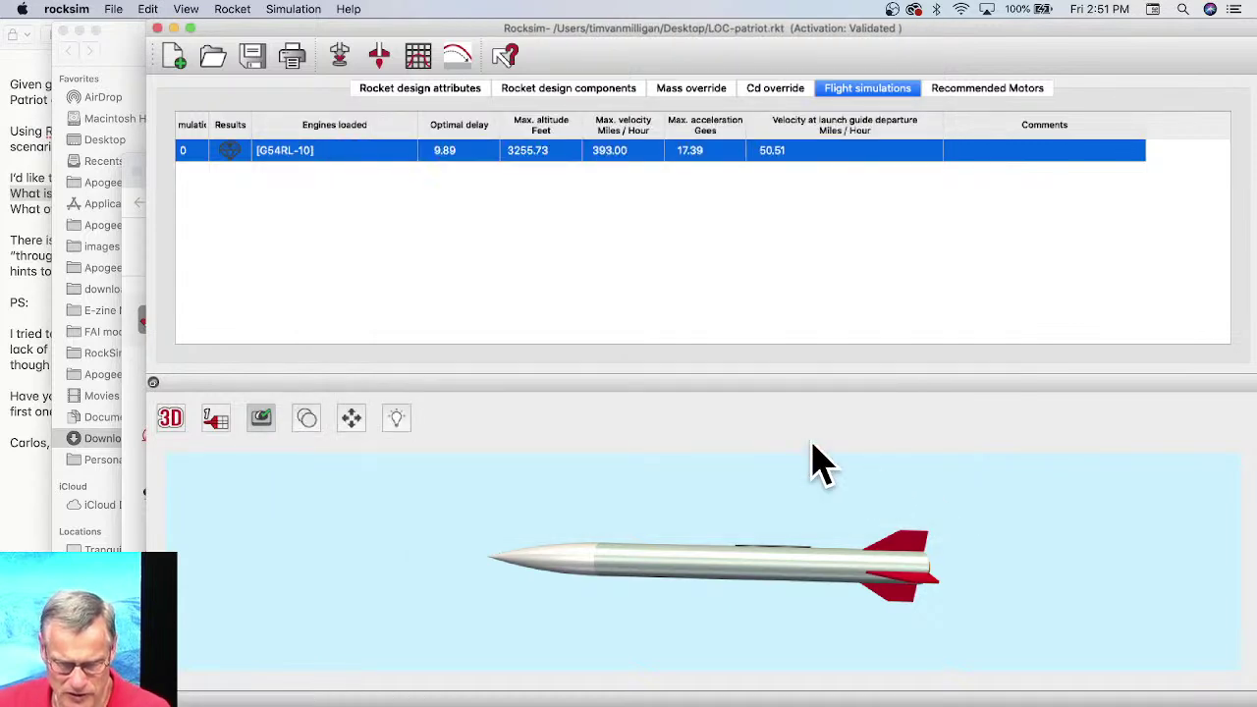
{"action": "left_click", "coordinate": [1066, 687]}
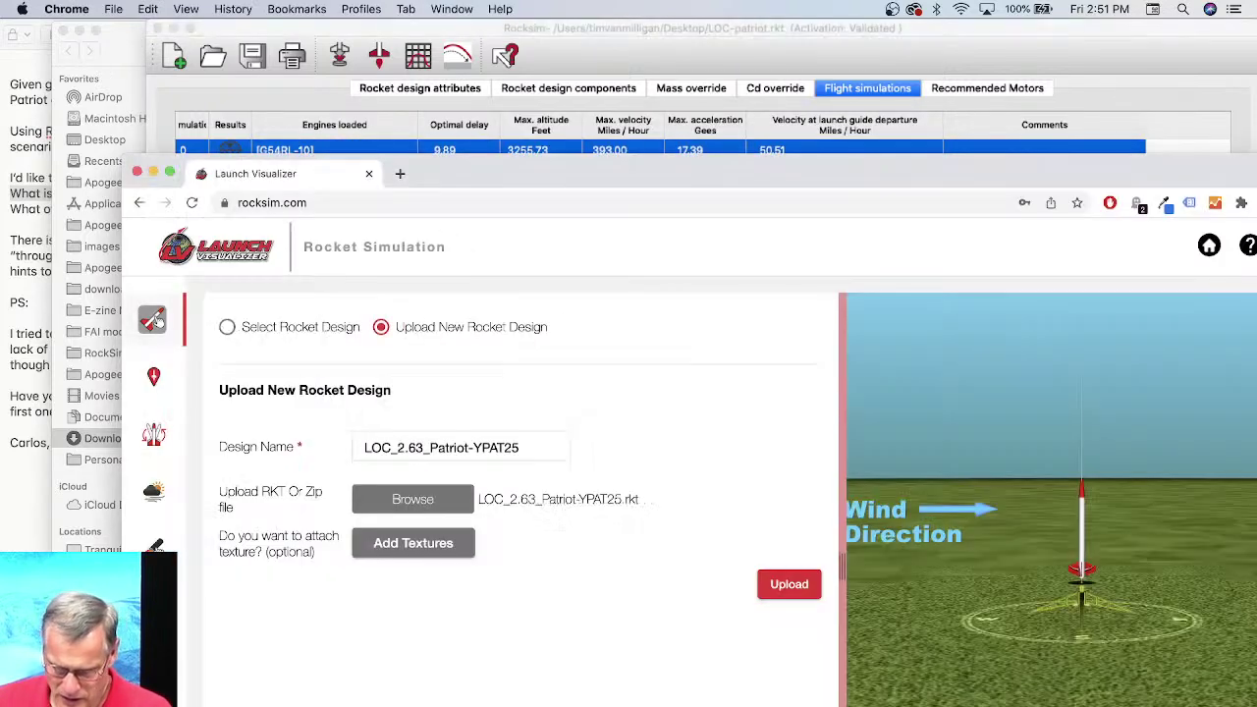
Step: Upload LOC-patriot.rkt and its simulation from the Desktop to Launch Visualizer
{"action": "left_click_drag", "start_coordinate": [945, 191], "coordinate": [842, 22]}
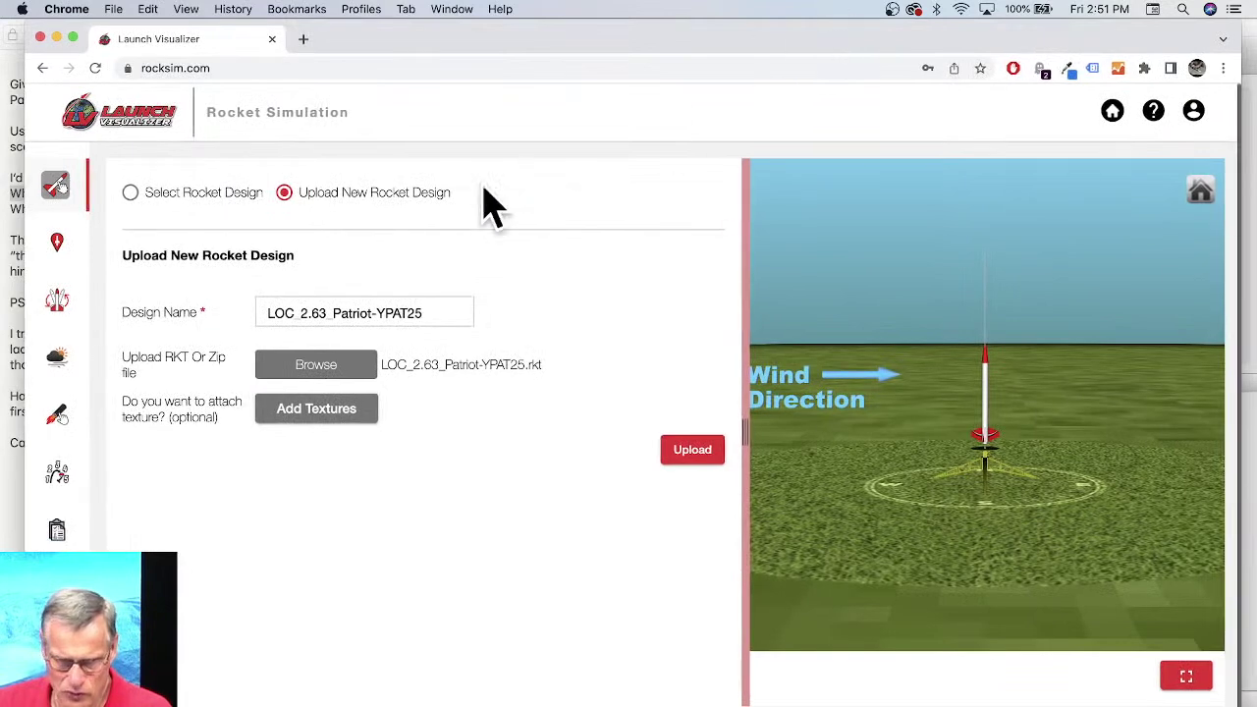
{"action": "left_click", "coordinate": [339, 366]}
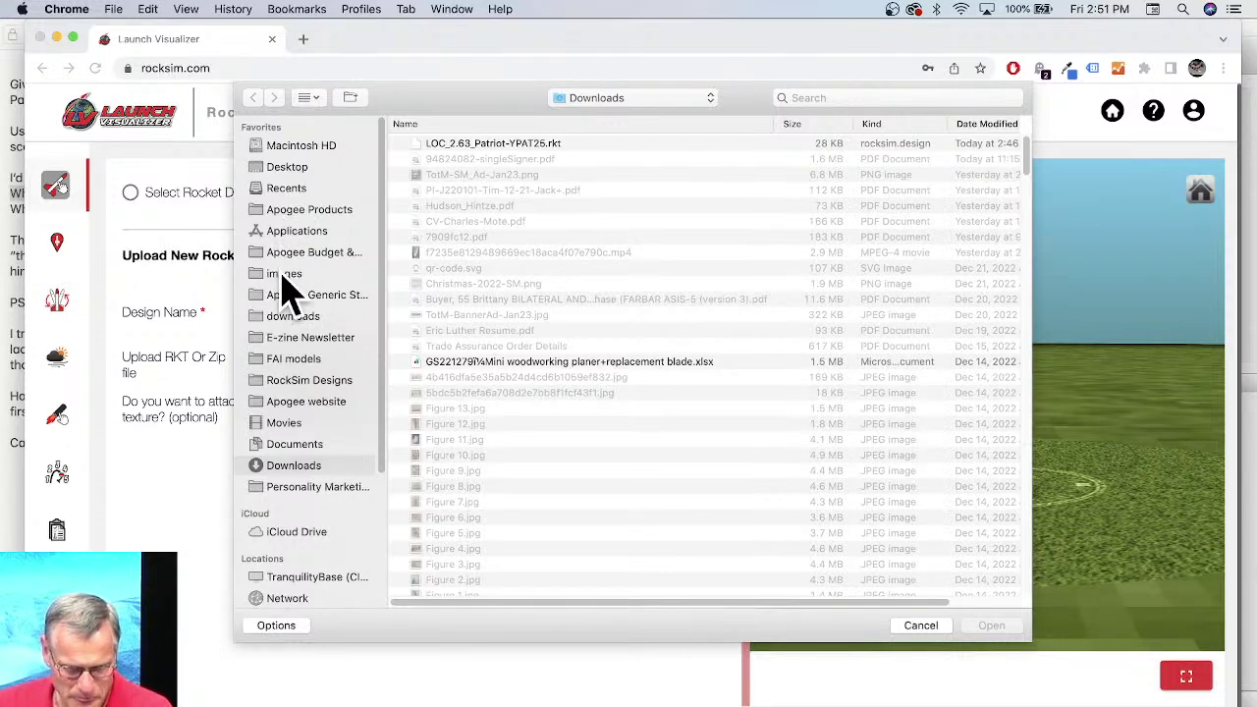
{"action": "left_click", "coordinate": [302, 167]}
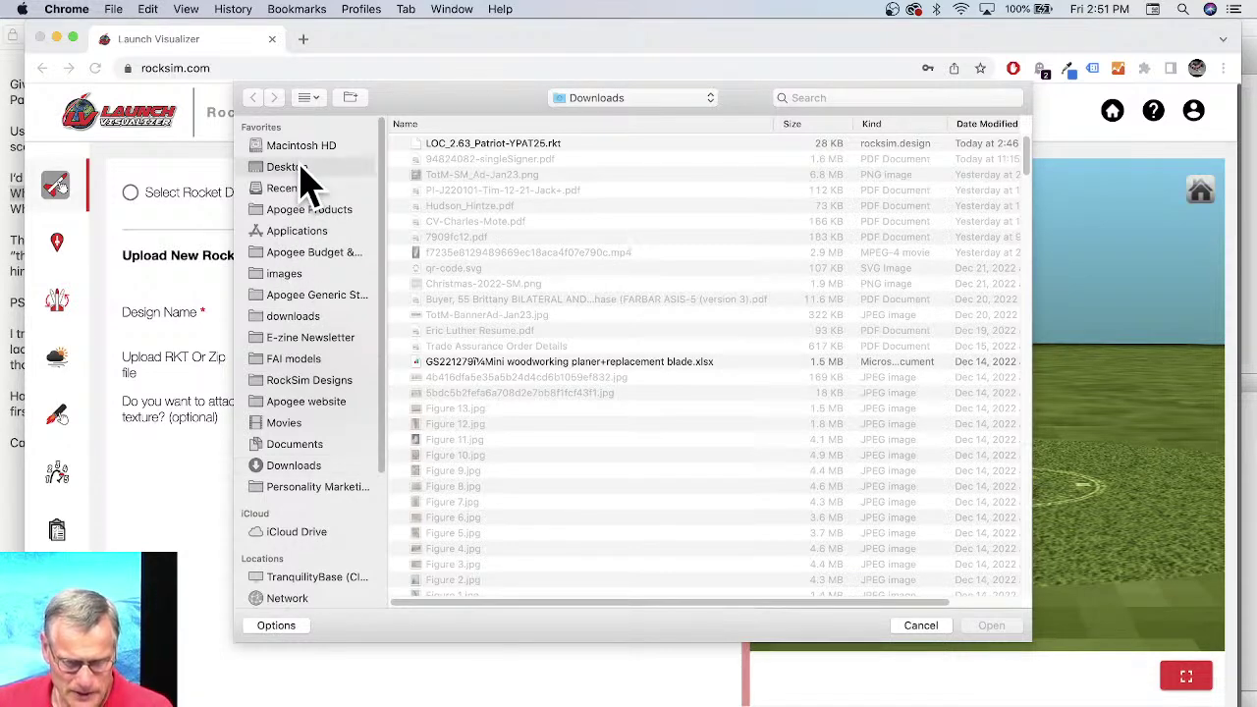
{"action": "left_click", "coordinate": [454, 145]}
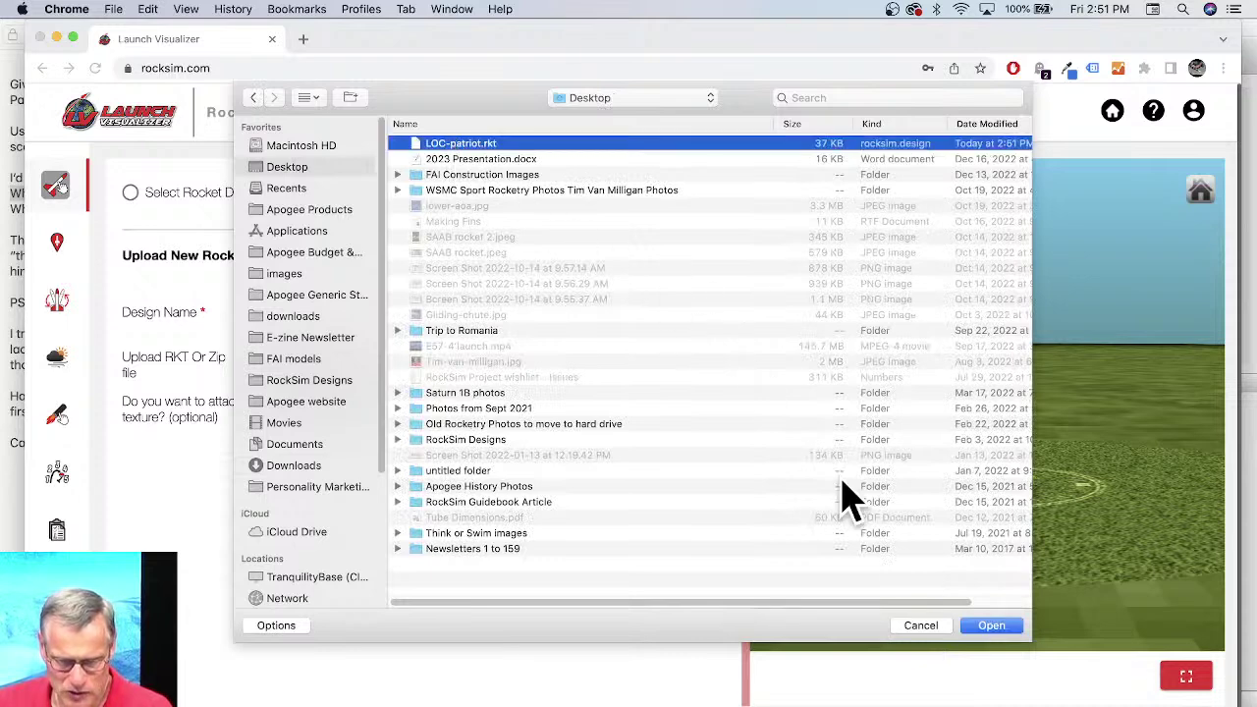
{"action": "left_click", "coordinate": [1016, 629]}
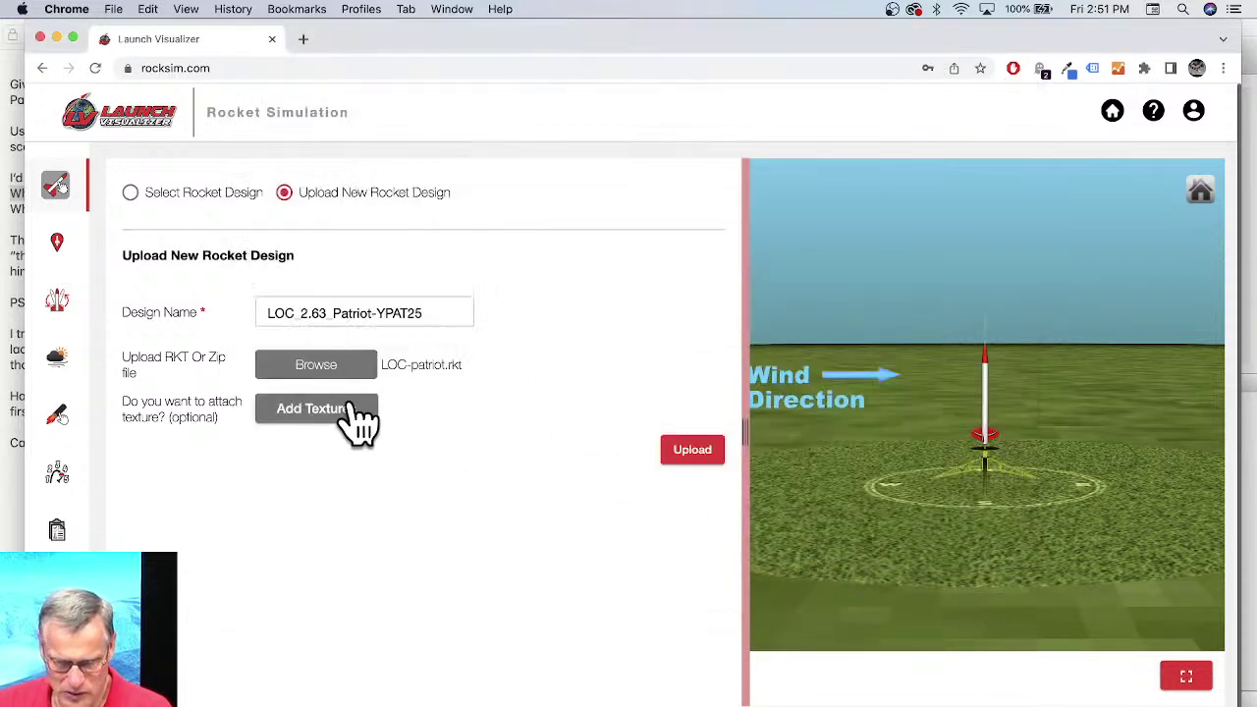
{"action": "left_click", "coordinate": [687, 453]}
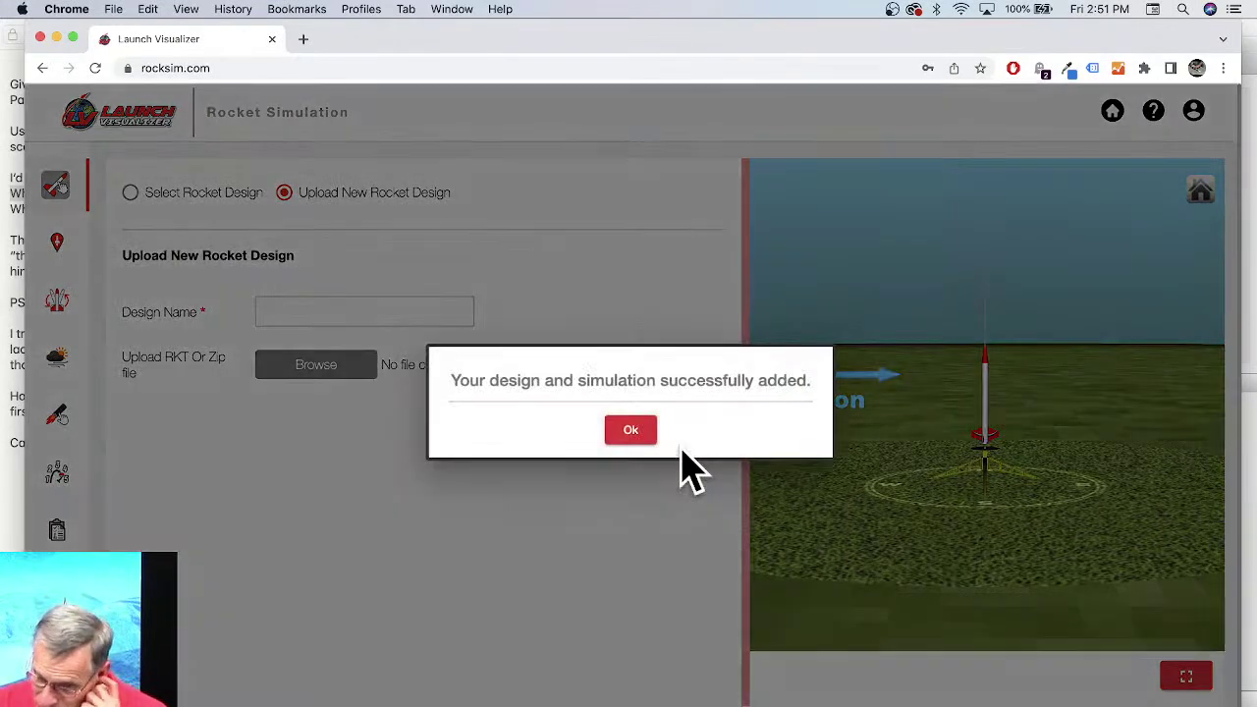
{"action": "left_click", "coordinate": [630, 431]}
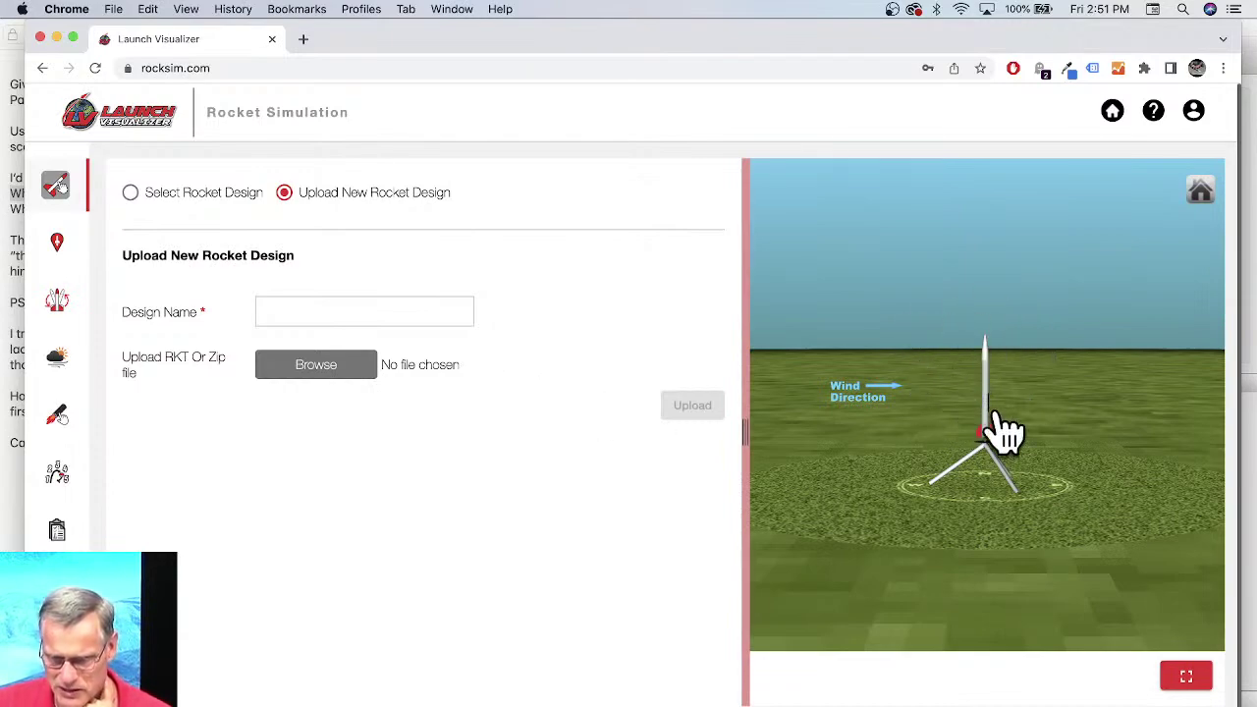
Step: Orbit the 3-D view around the Patriot standing on its launch pad
{"action": "scroll", "coordinate": [1002, 432], "scroll_direction": "up", "scroll_amount": 3}
{"action": "scroll", "coordinate": [943, 491], "scroll_direction": "up", "scroll_amount": 2}
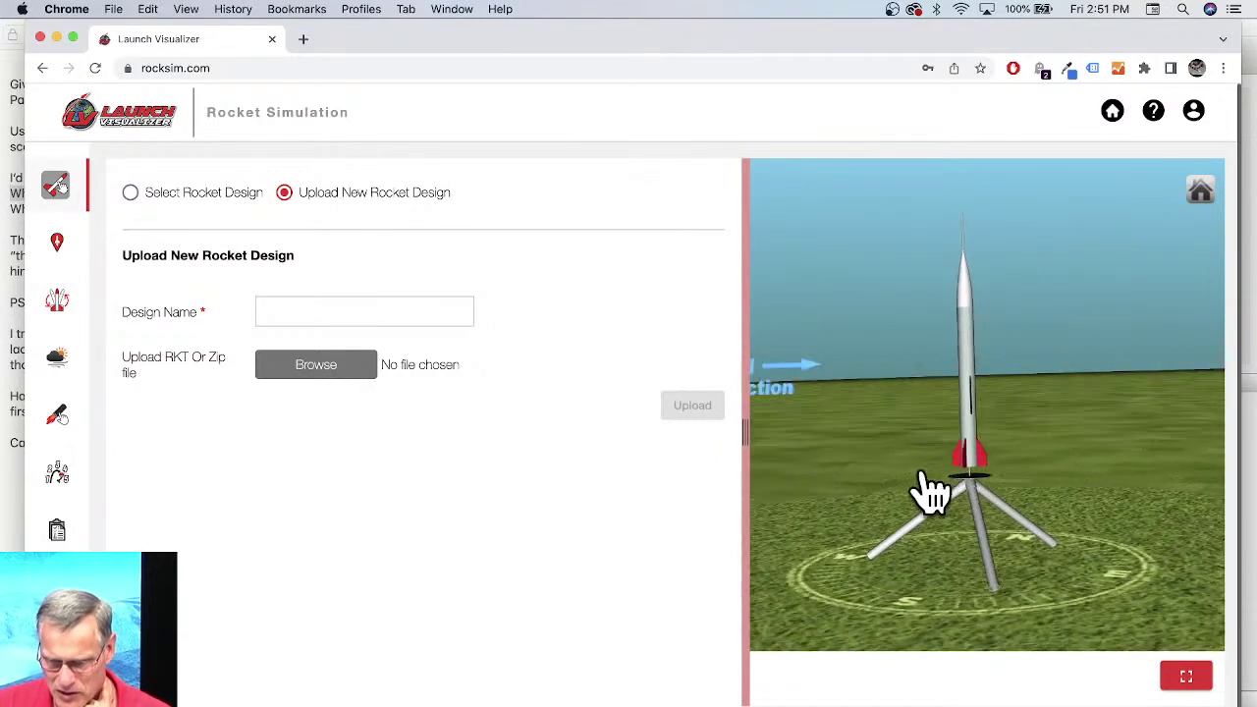
{"action": "mouse_move", "coordinate": [931, 491]}
{"action": "left_mouse_down"}
{"action": "mouse_move", "coordinate": [844, 491]}
{"action": "mouse_move", "coordinate": [948, 503]}
{"action": "left_mouse_up"}
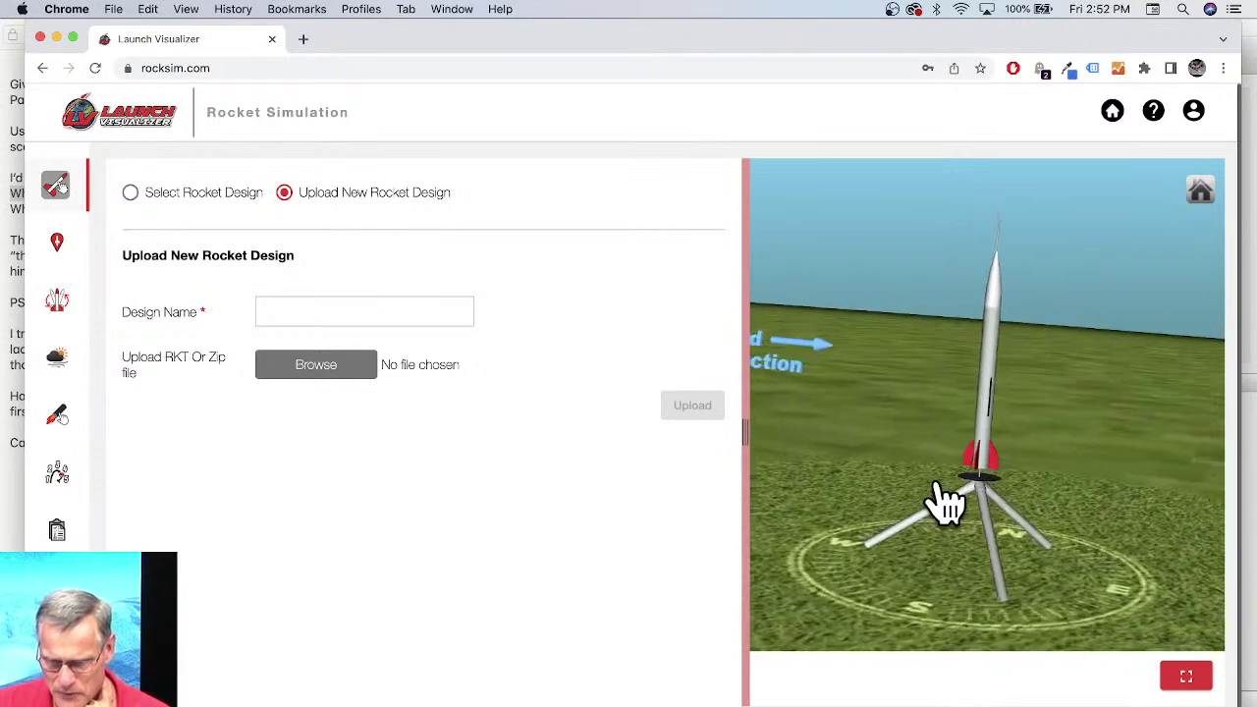
{"action": "left_click", "coordinate": [61, 243]}
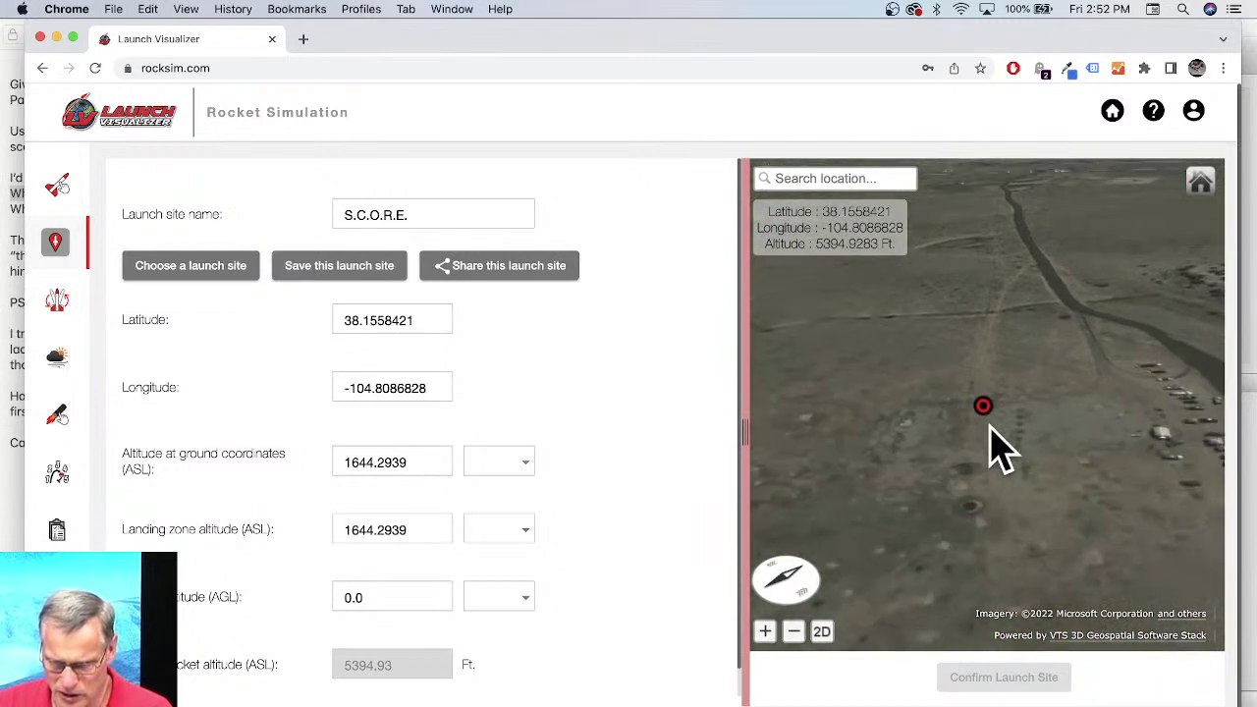
Step: Switch the launch site map to 2D and zoom in on Atlanta, Georgia
{"action": "left_click", "coordinate": [823, 631]}
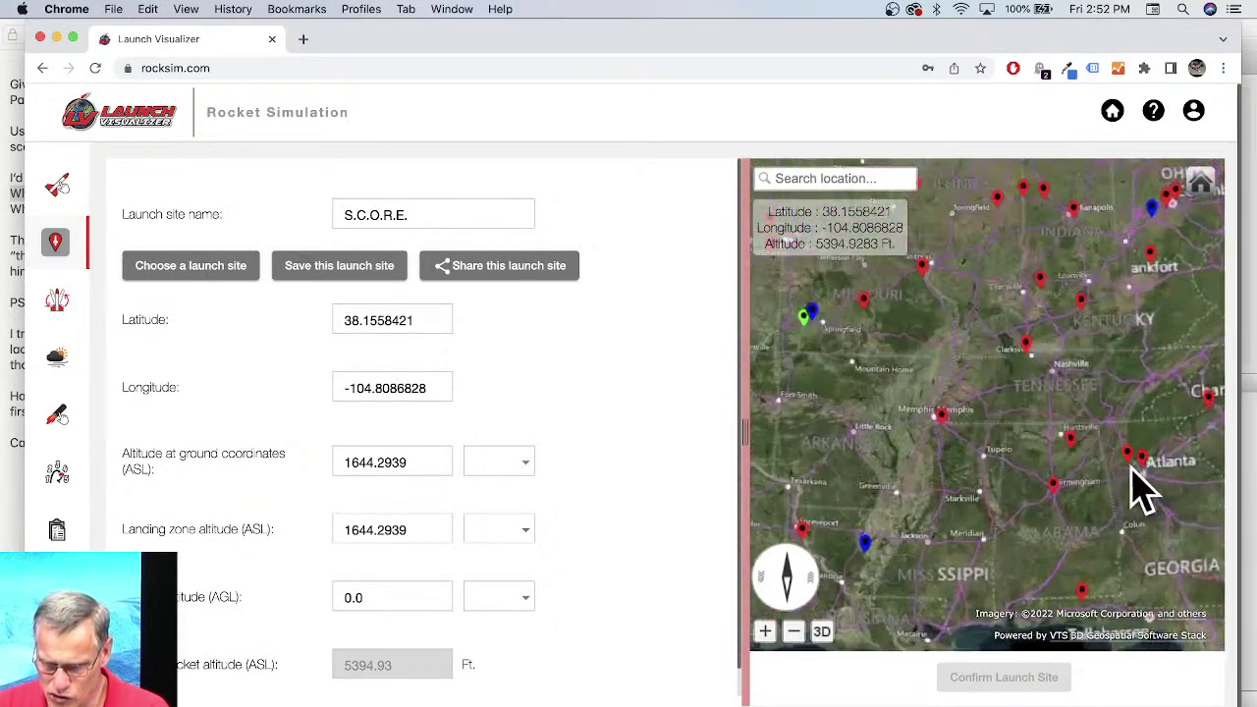
{"action": "left_click_drag", "start_coordinate": [1159, 511], "coordinate": [1086, 463]}
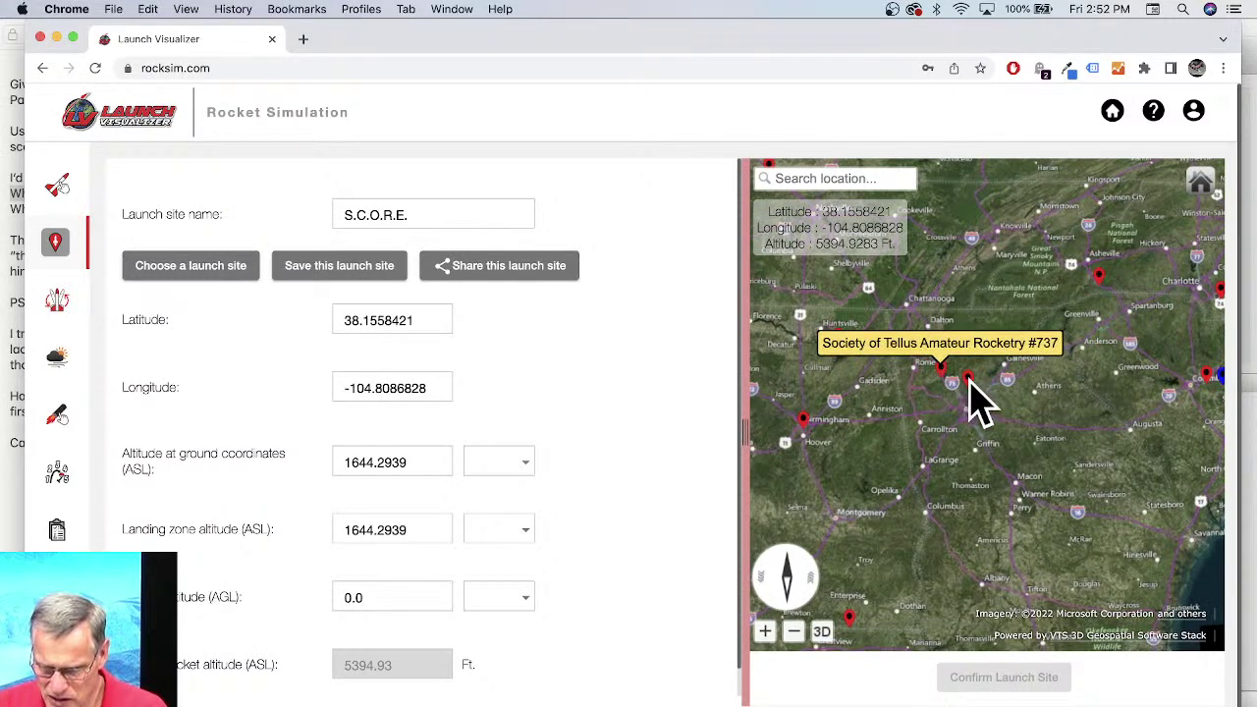
{"action": "scroll", "coordinate": [982, 427], "scroll_direction": "up", "scroll_amount": 3}
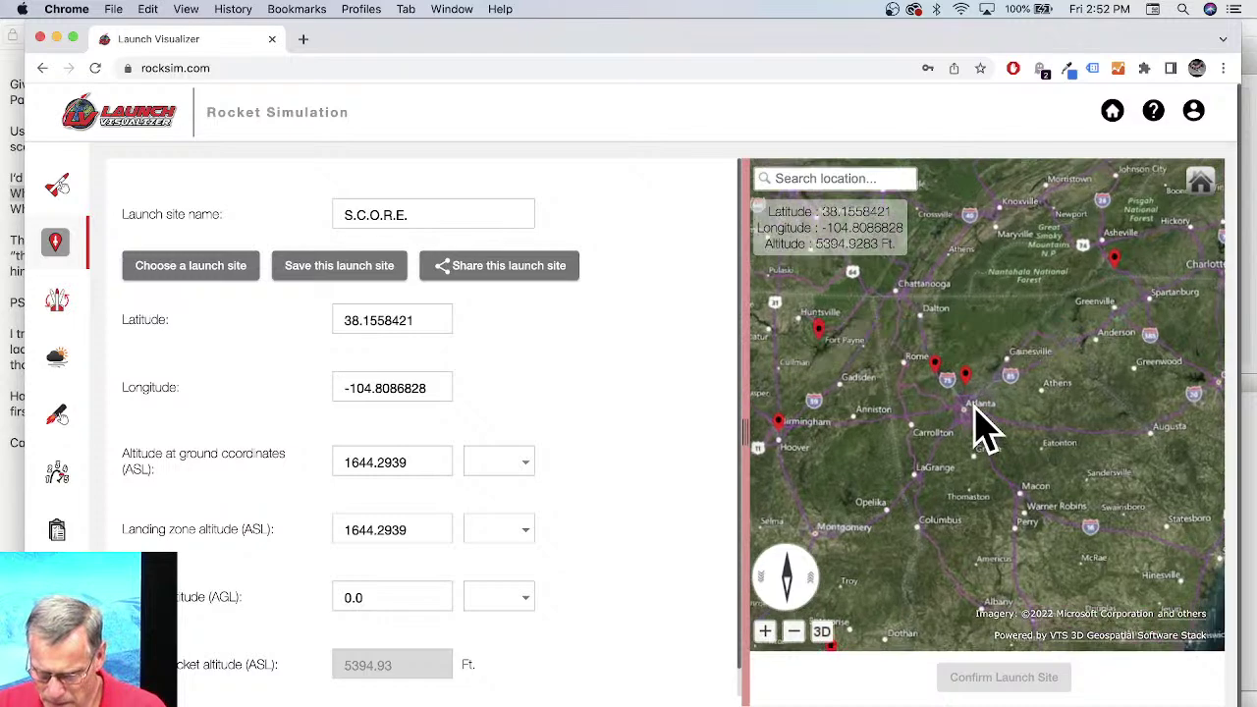
{"action": "scroll", "coordinate": [982, 426], "scroll_direction": "up", "scroll_amount": 2}
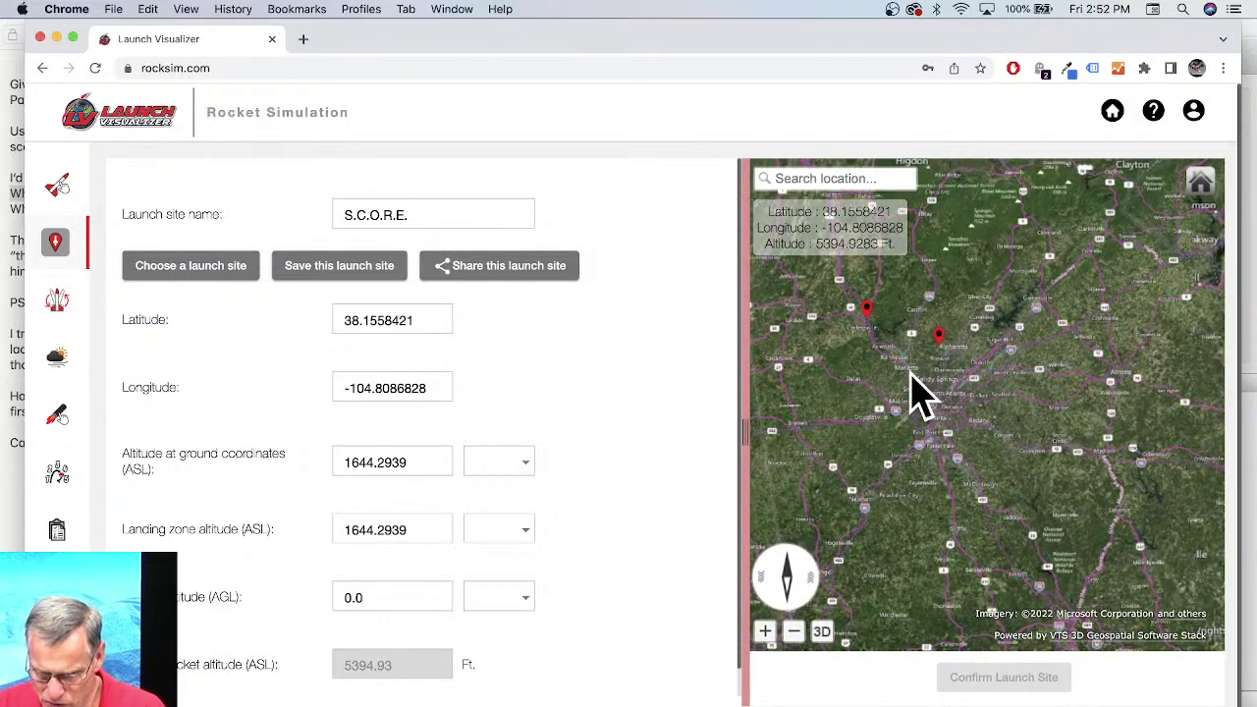
{"action": "mouse_move", "coordinate": [941, 339]}
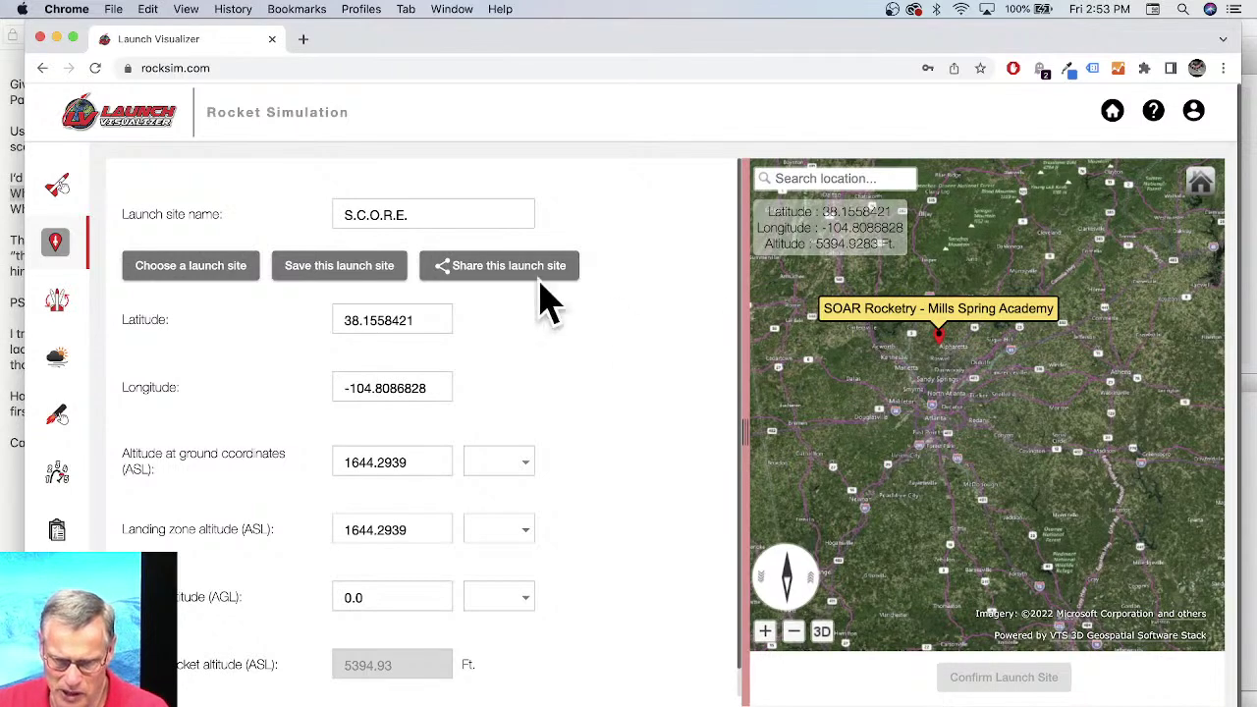
{"action": "left_click", "coordinate": [186, 280]}
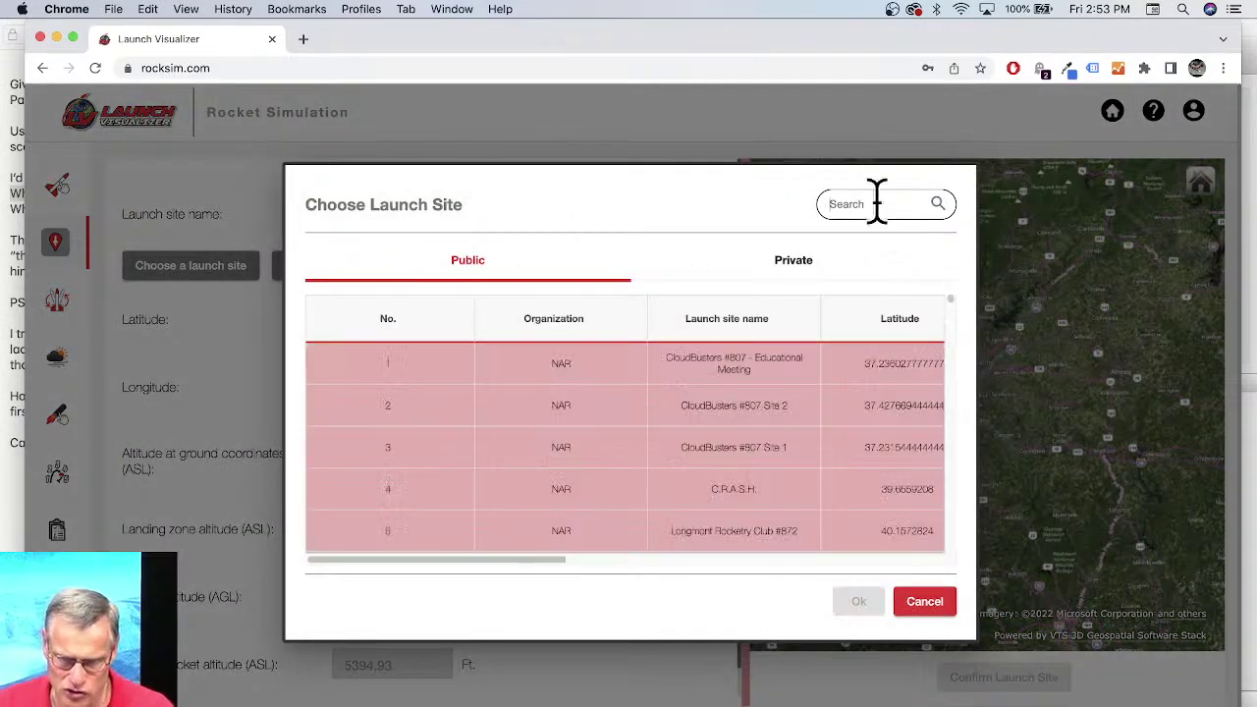
Step: Search 'SOAR' and pick SOAR Rocketry - Mills Spring Academy (34.1193536, -84.3725895, altitude 246.437)
{"action": "left_click", "coordinate": [877, 203]}
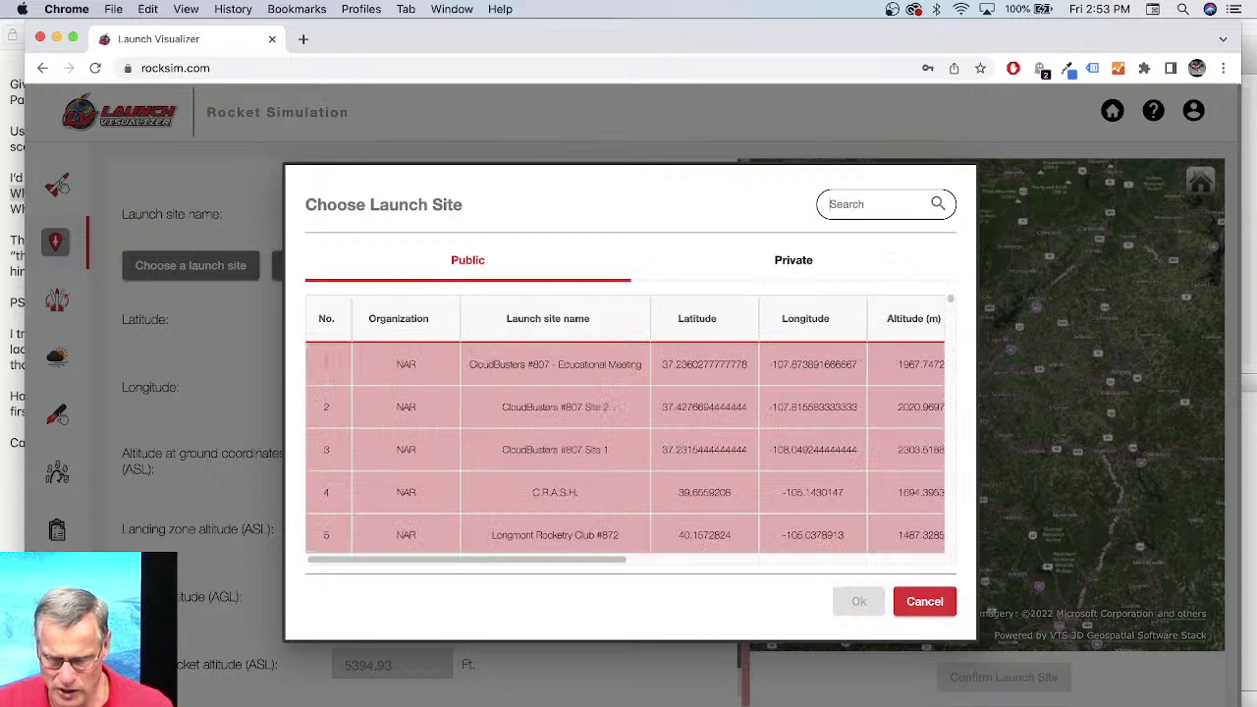
{"action": "type", "text": "SOAR"}
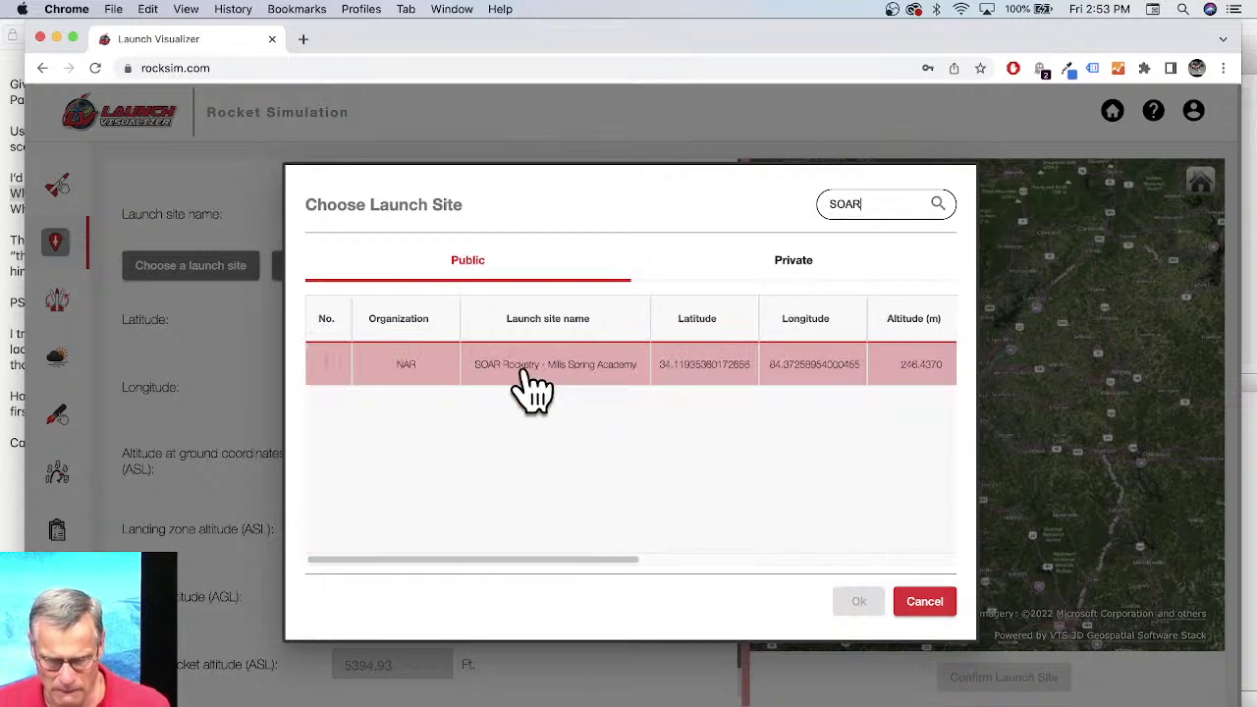
{"action": "left_click", "coordinate": [599, 378]}
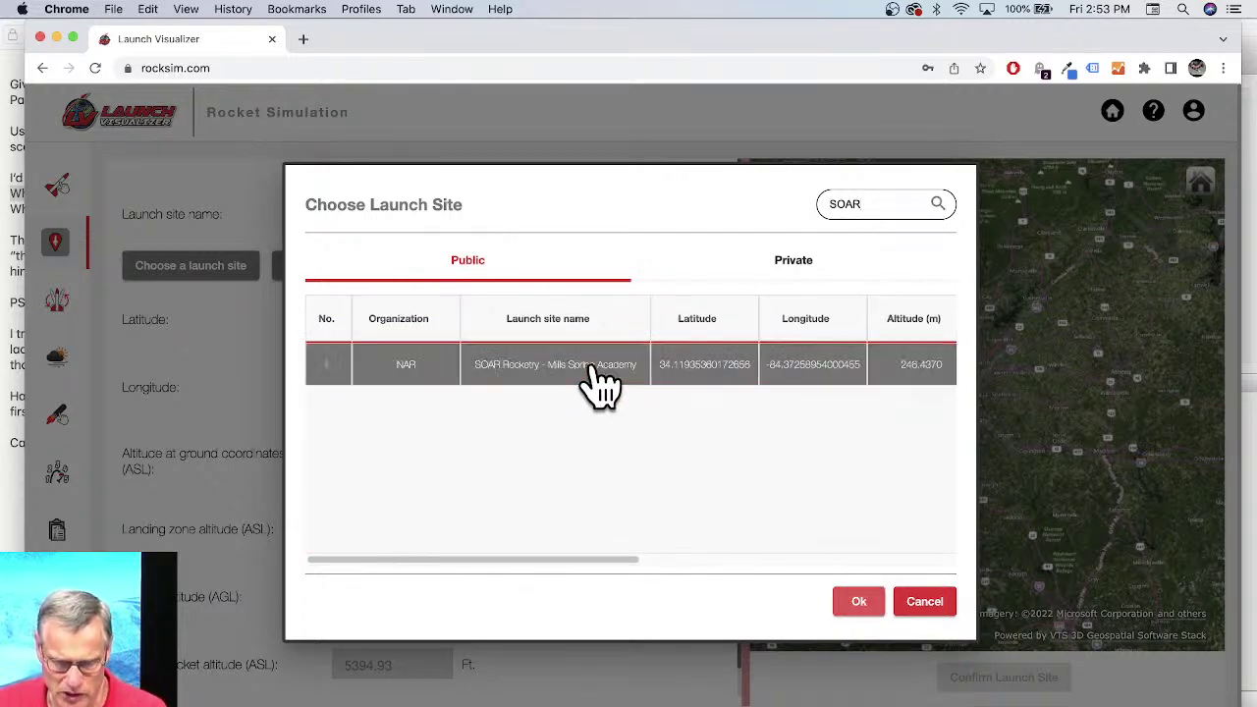
{"action": "left_click", "coordinate": [858, 603]}
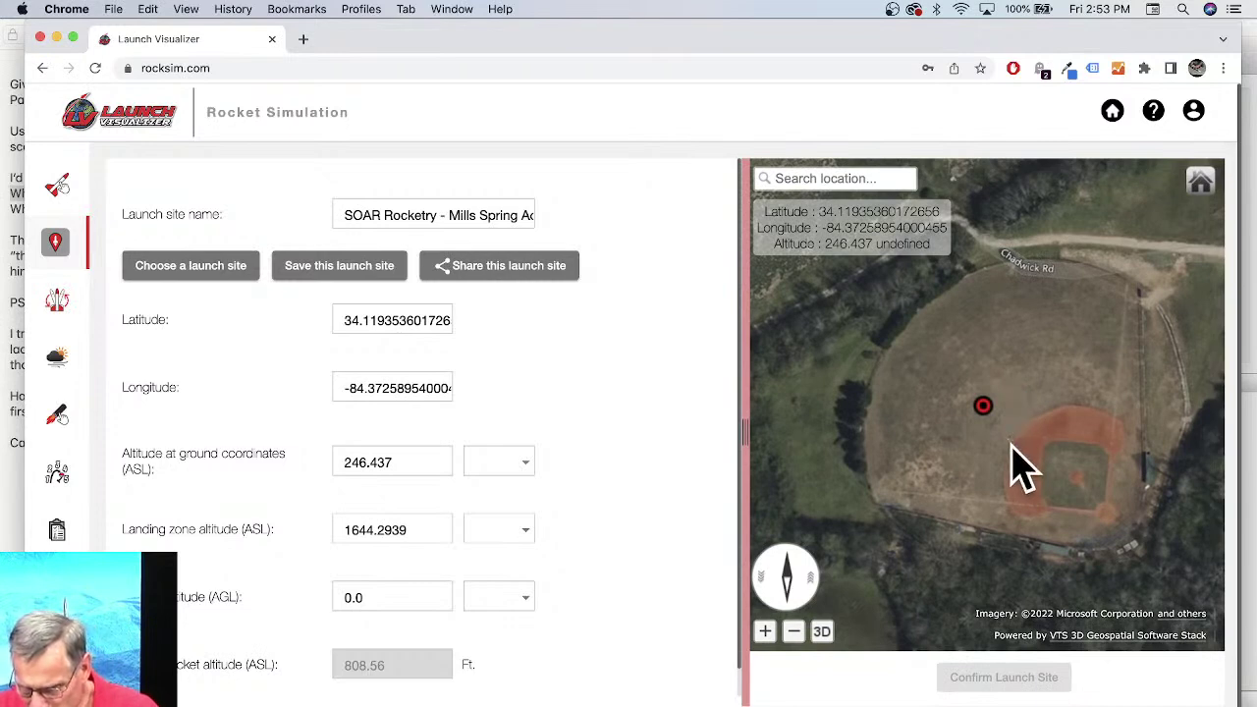
{"action": "scroll", "coordinate": [1021, 469], "scroll_direction": "down", "scroll_amount": 3}
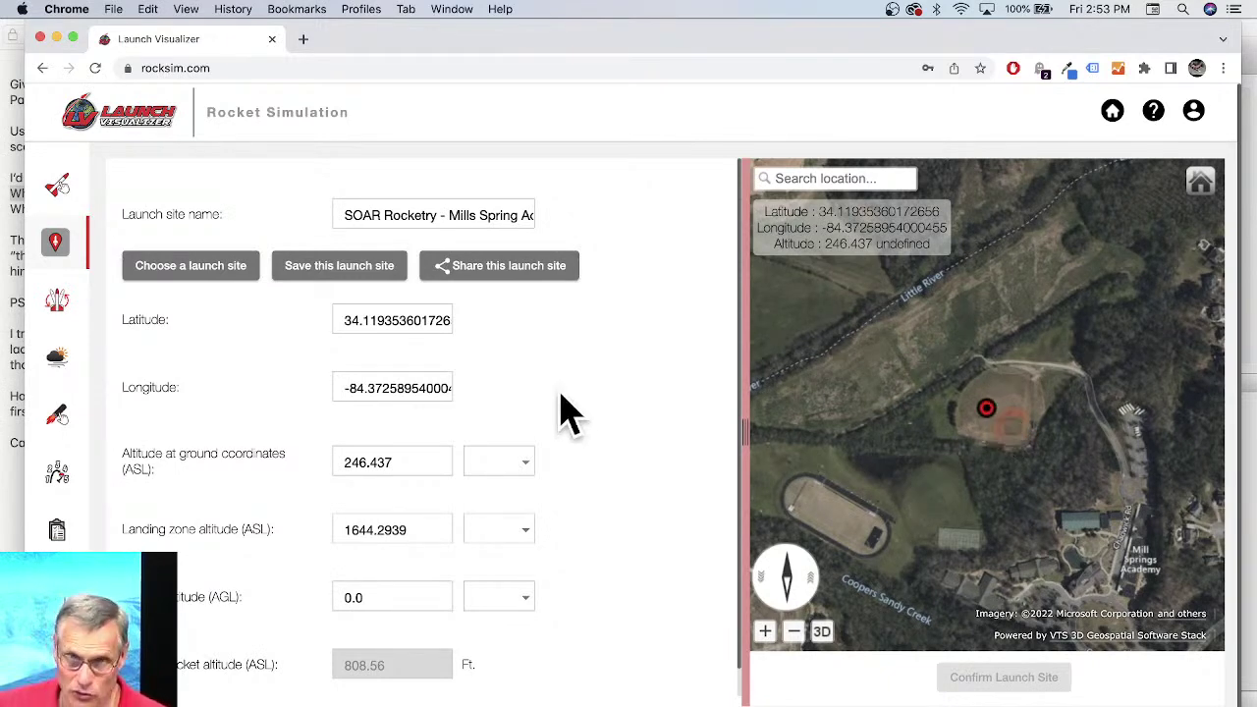
{"action": "left_click", "coordinate": [5, 246]}
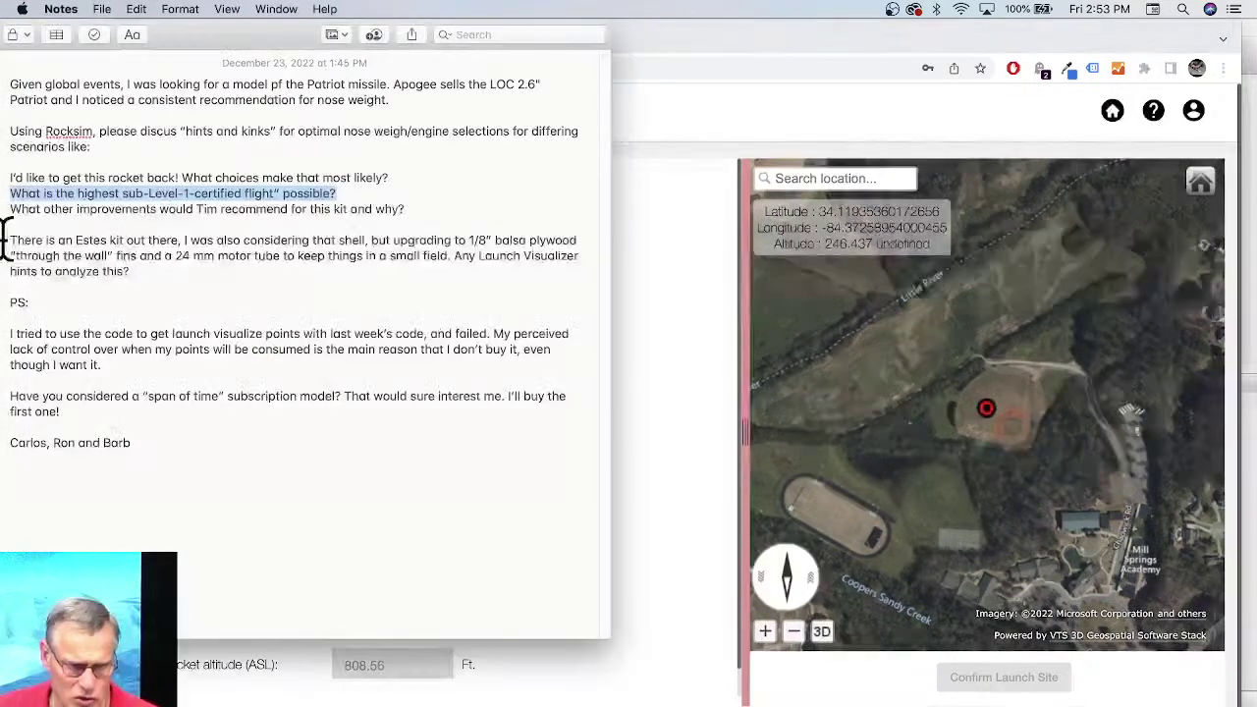
{"action": "left_click_drag", "start_coordinate": [14, 167], "coordinate": [385, 177]}
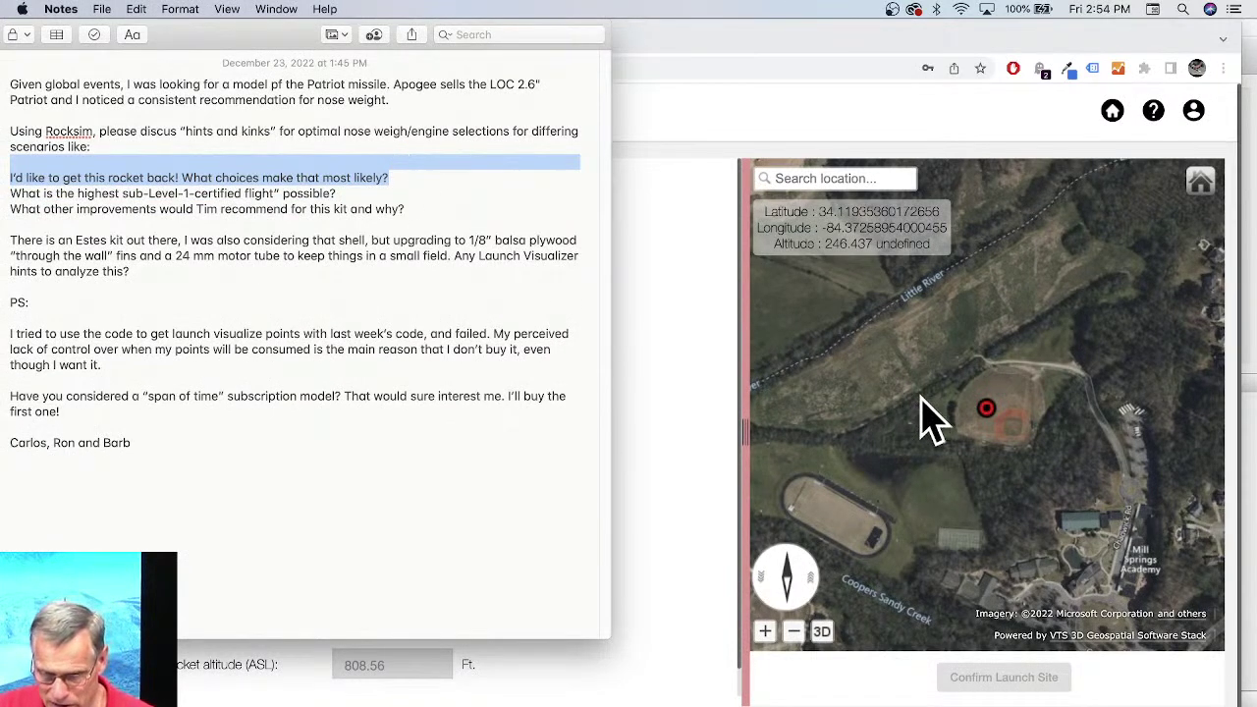
{"action": "left_click", "coordinate": [977, 453]}
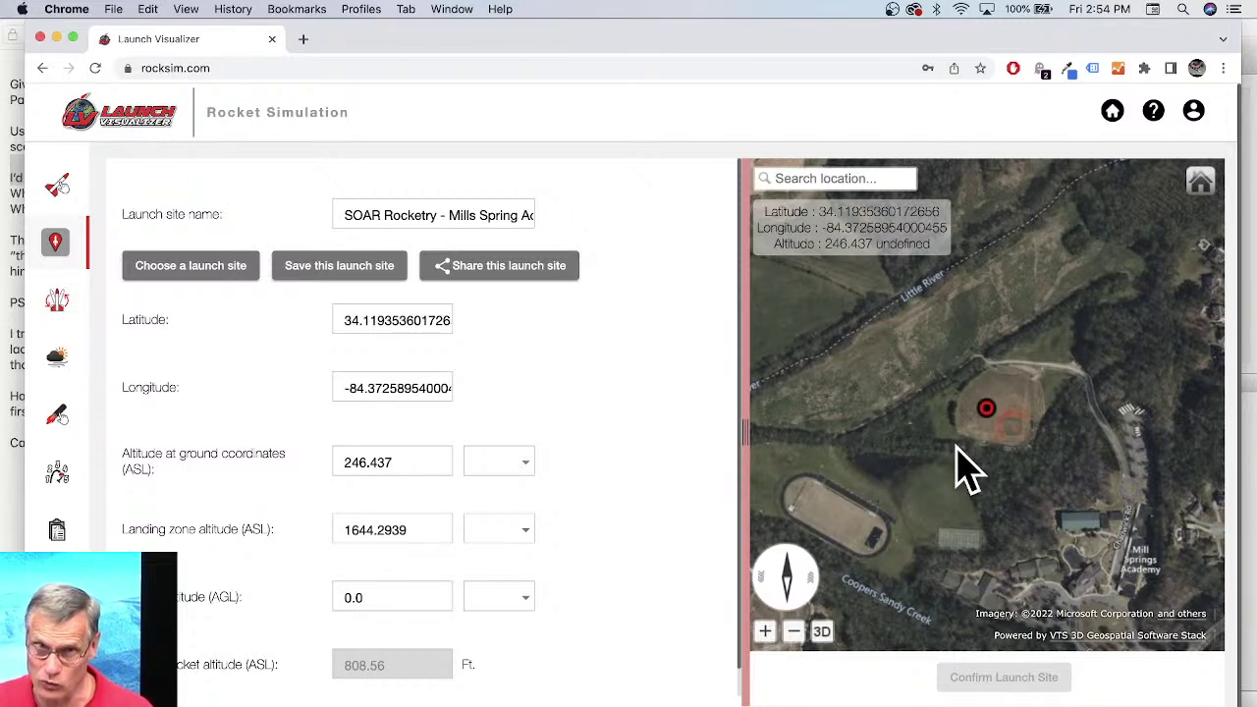
Step: Zoom the satellite map and drop the launch marker on the construction area north of Little River
{"action": "scroll", "coordinate": [942, 452], "scroll_direction": "down", "scroll_amount": 5}
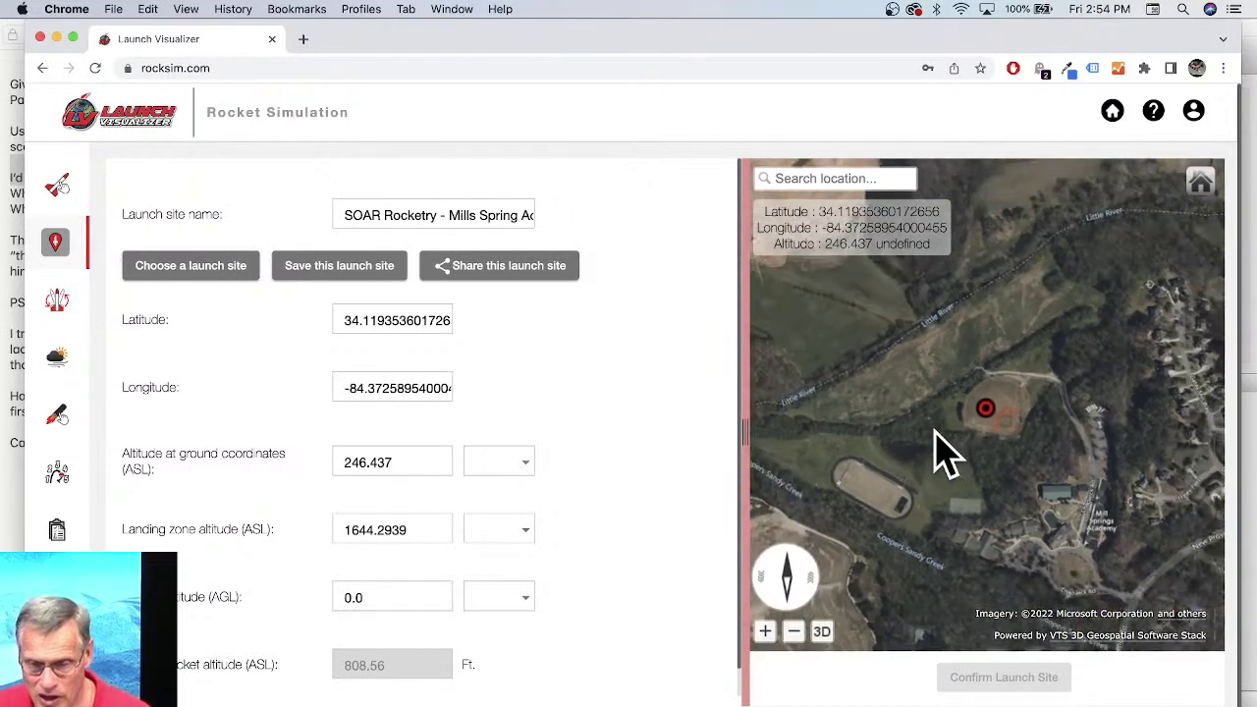
{"action": "scroll", "coordinate": [941, 447], "scroll_direction": "down", "scroll_amount": 2}
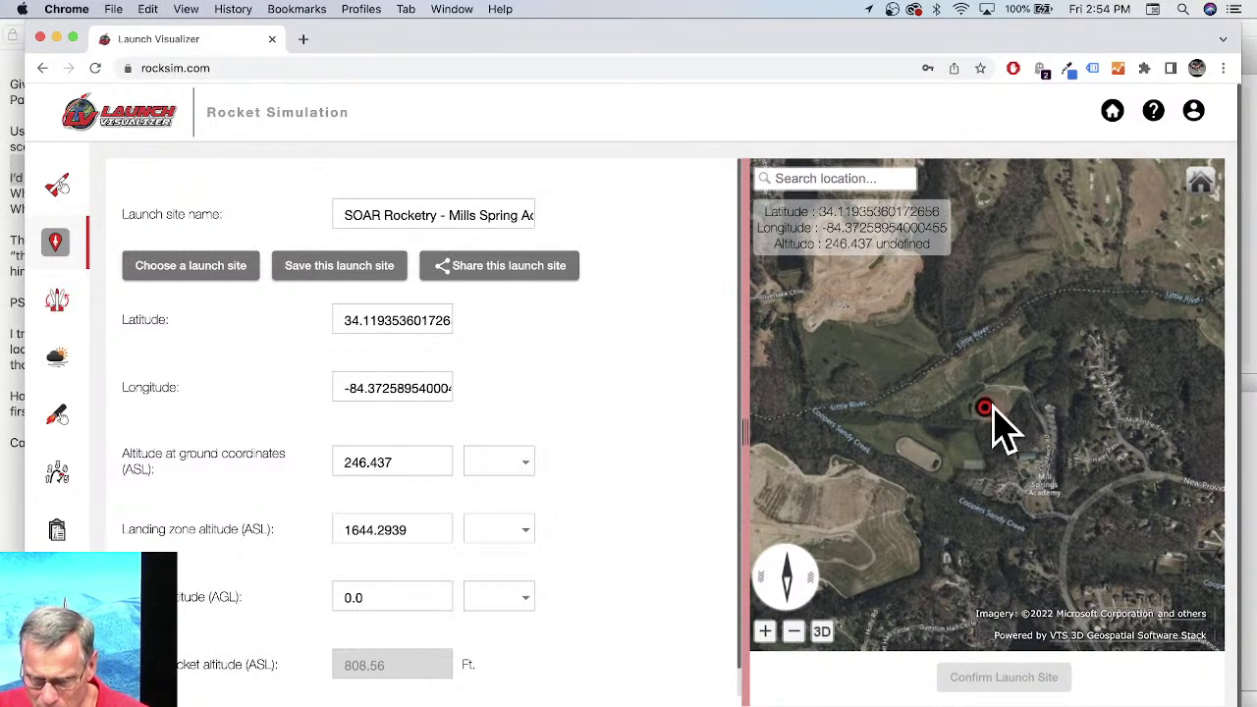
{"action": "scroll", "coordinate": [992, 422], "scroll_direction": "up", "scroll_amount": 5}
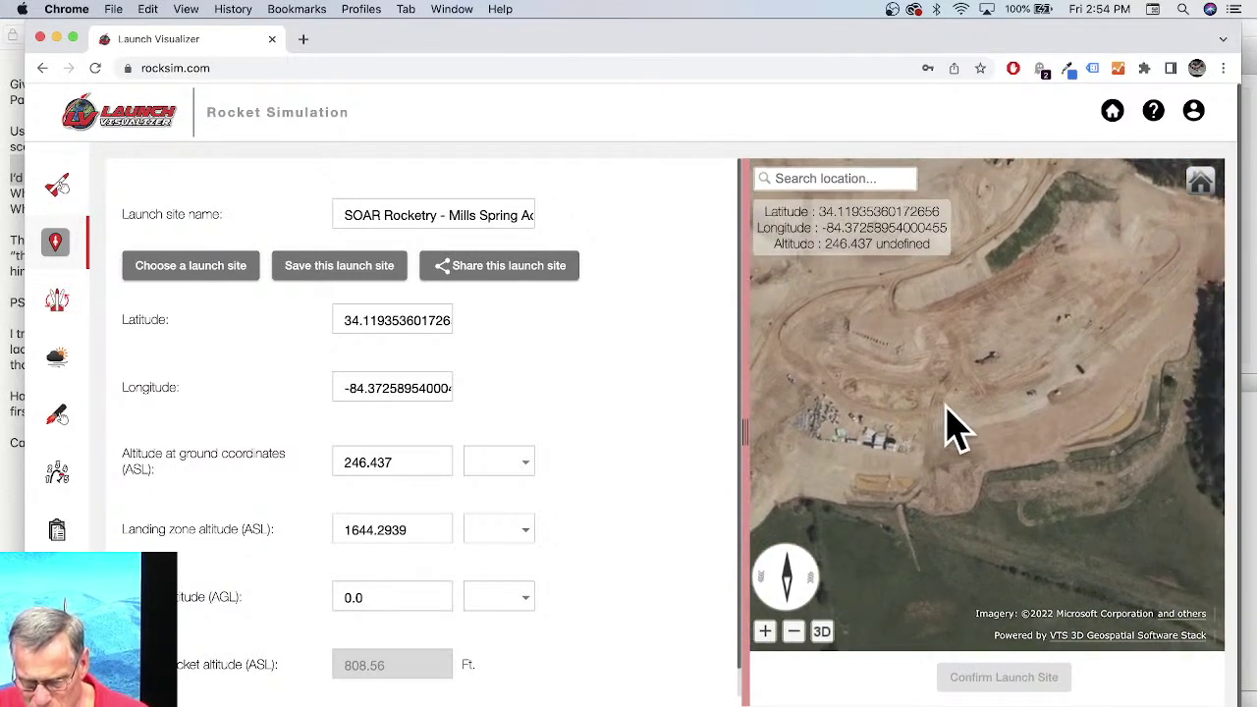
{"action": "left_click", "coordinate": [1016, 453]}
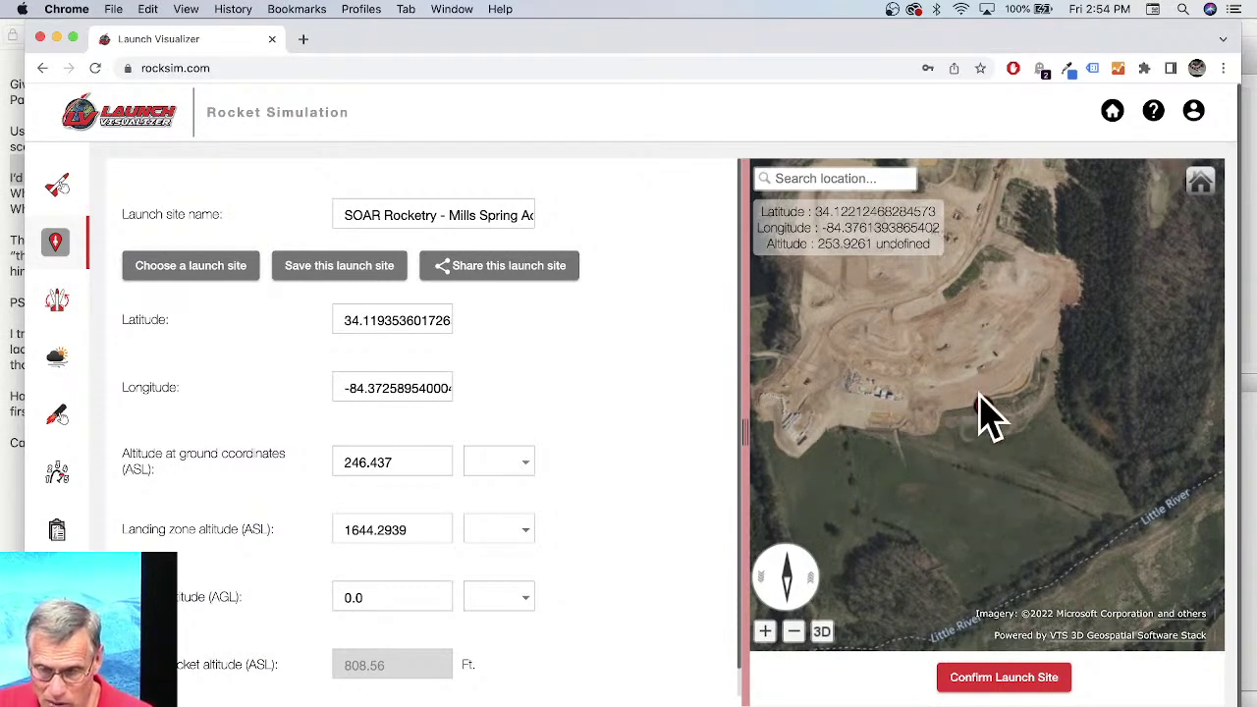
{"action": "left_click", "coordinate": [889, 378]}
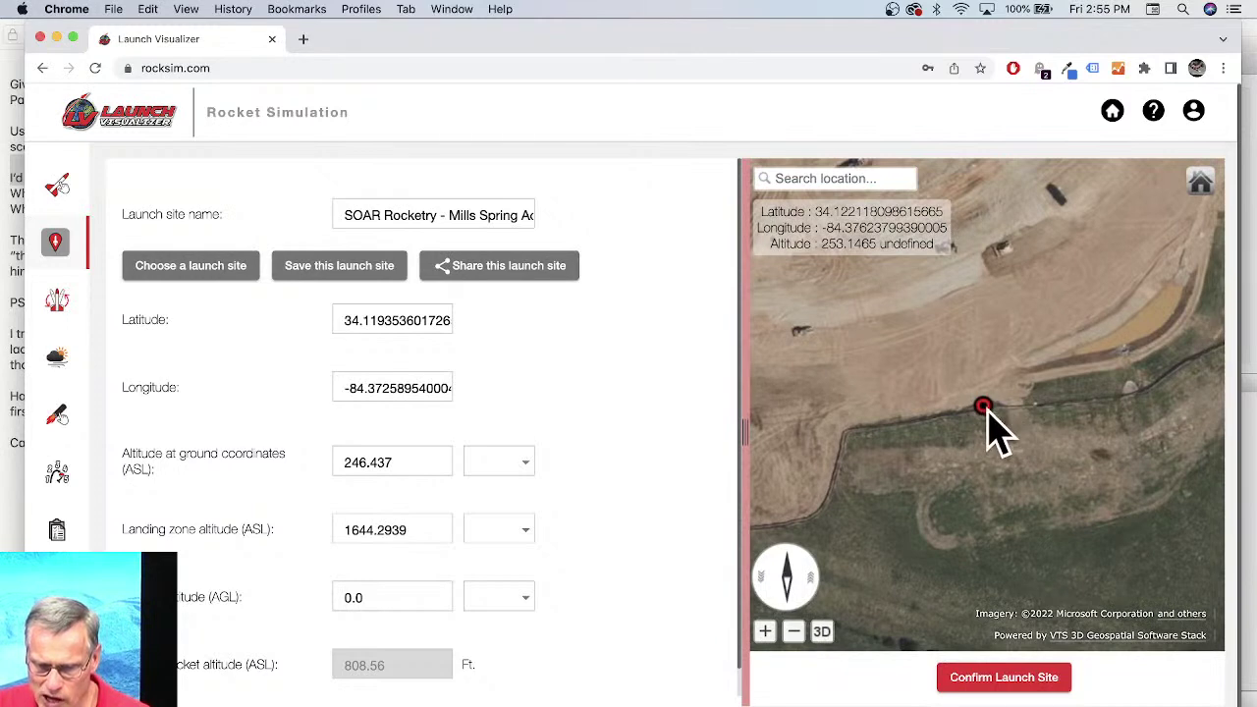
Step: Confirm the marked spot as the launch site (about 34.1221, -84.3762, altitude 253.1465) and survey the surroundings
{"action": "left_click", "coordinate": [1003, 677]}
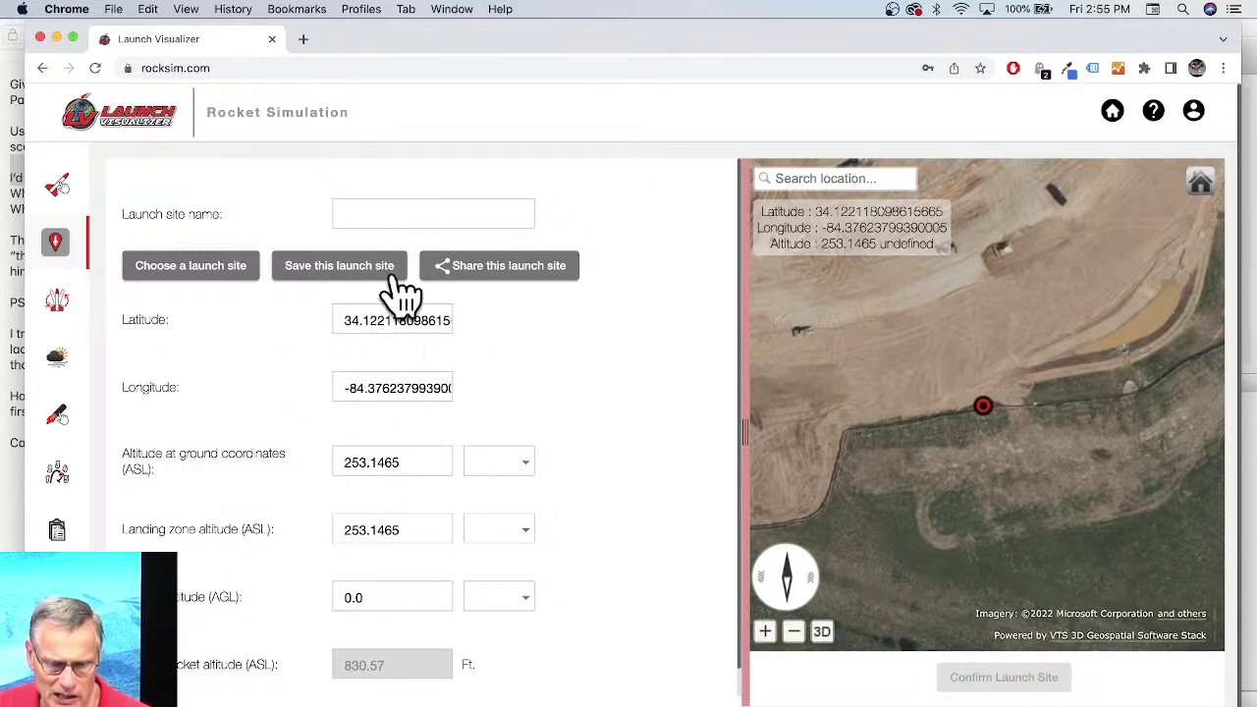
{"action": "mouse_move", "coordinate": [216, 484]}
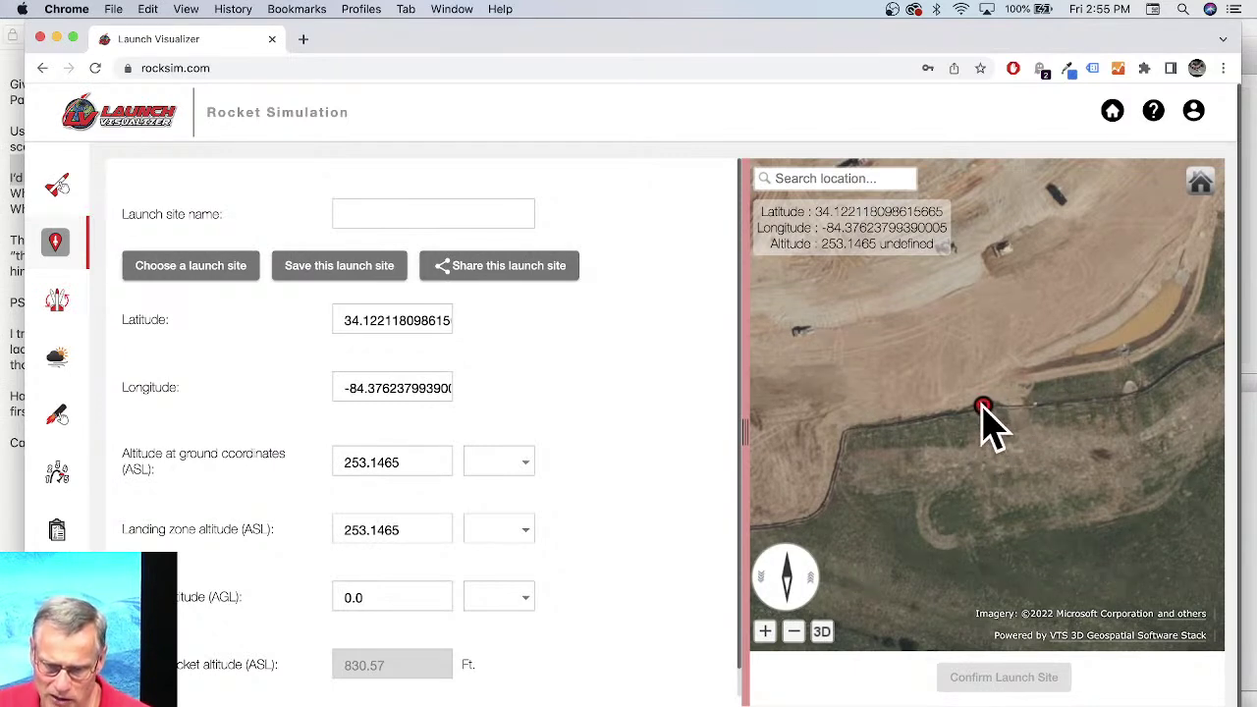
{"action": "scroll", "coordinate": [985, 420], "scroll_direction": "down", "scroll_amount": 5}
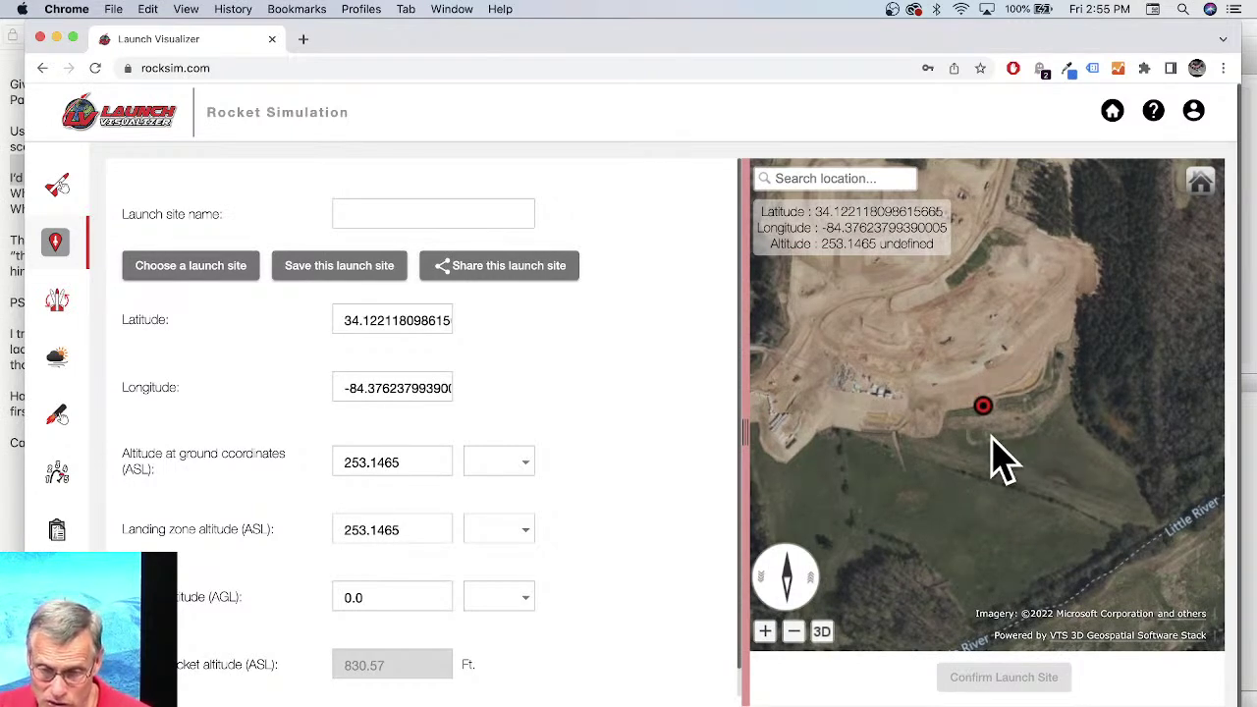
{"action": "scroll", "coordinate": [990, 437], "scroll_direction": "down", "scroll_amount": 3}
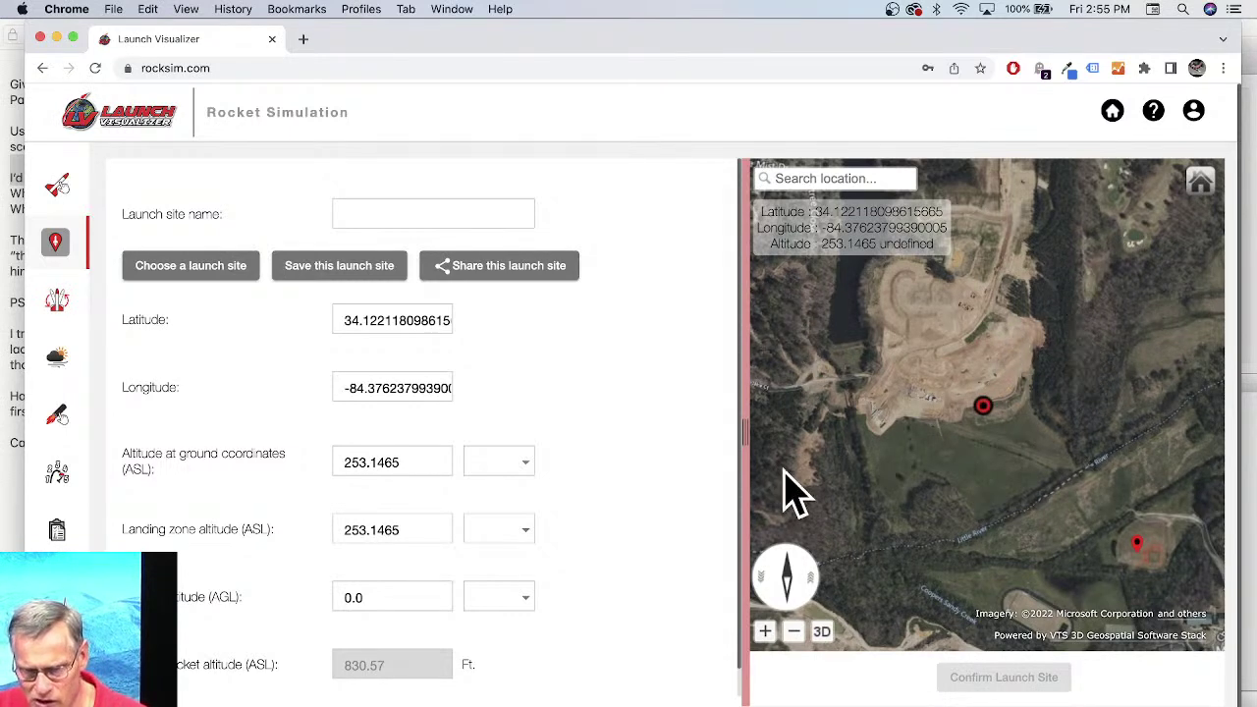
{"action": "scroll", "coordinate": [869, 447], "scroll_direction": "down", "scroll_amount": 5}
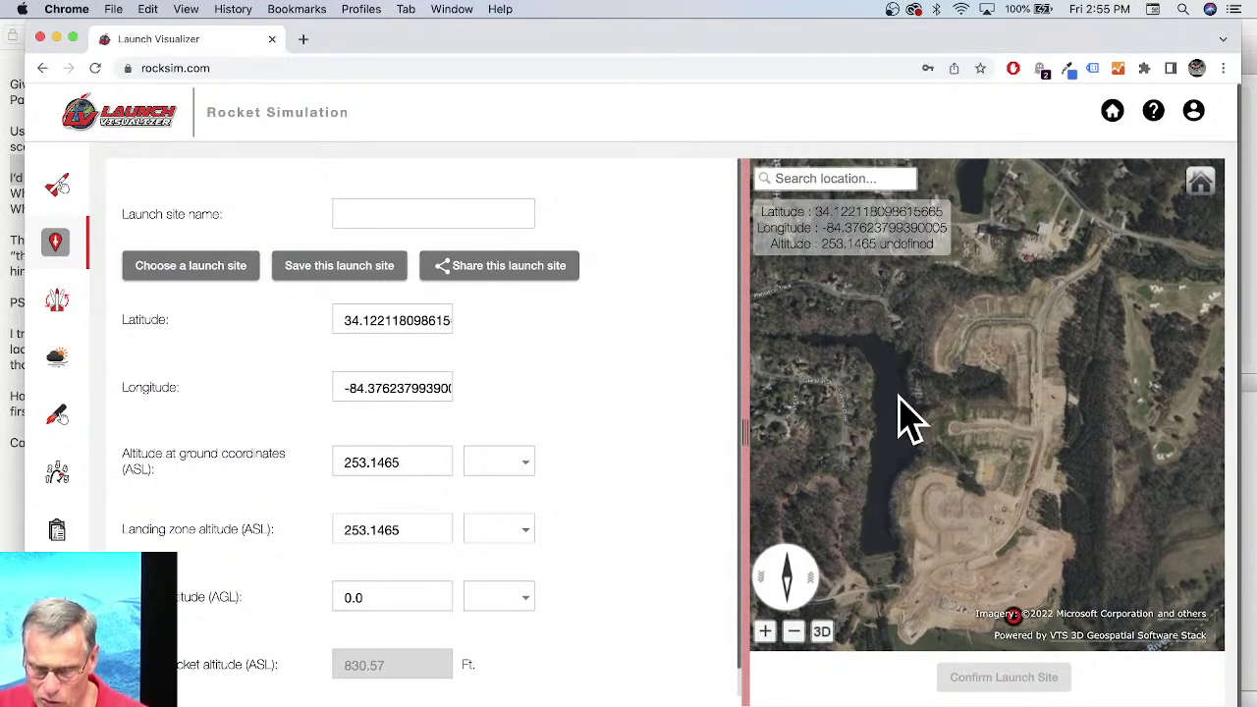
{"action": "left_click_drag", "start_coordinate": [1013, 521], "coordinate": [958, 452]}
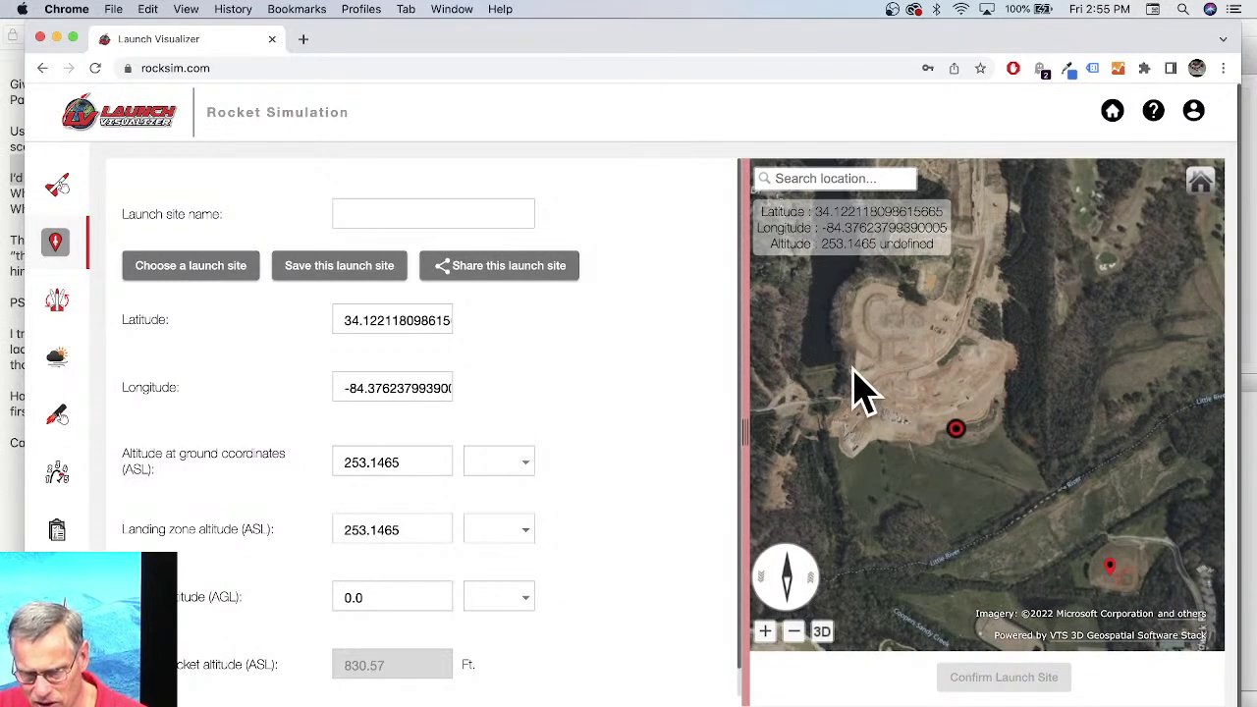
{"action": "left_click", "coordinate": [59, 308]}
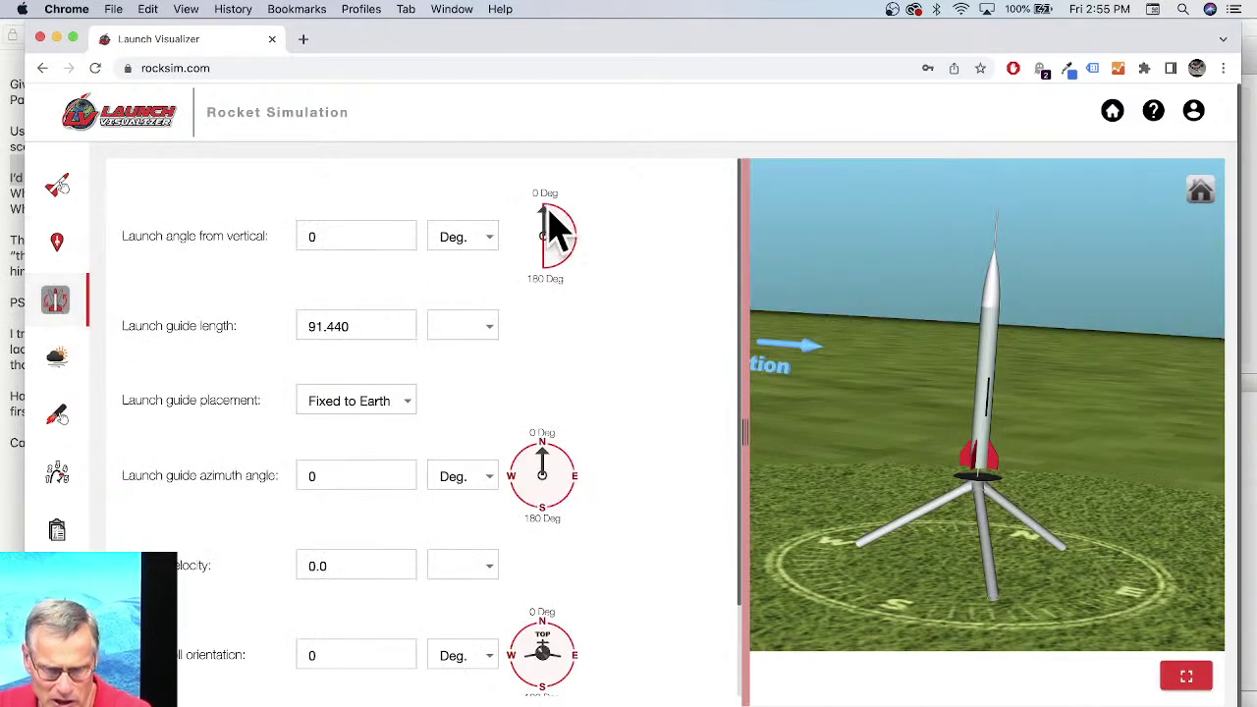
Step: Tilt the launch angle to 11.14° off vertical and turn the guide azimuth northwest to 313.31°
{"action": "left_click_drag", "start_coordinate": [549, 212], "coordinate": [555, 213]}
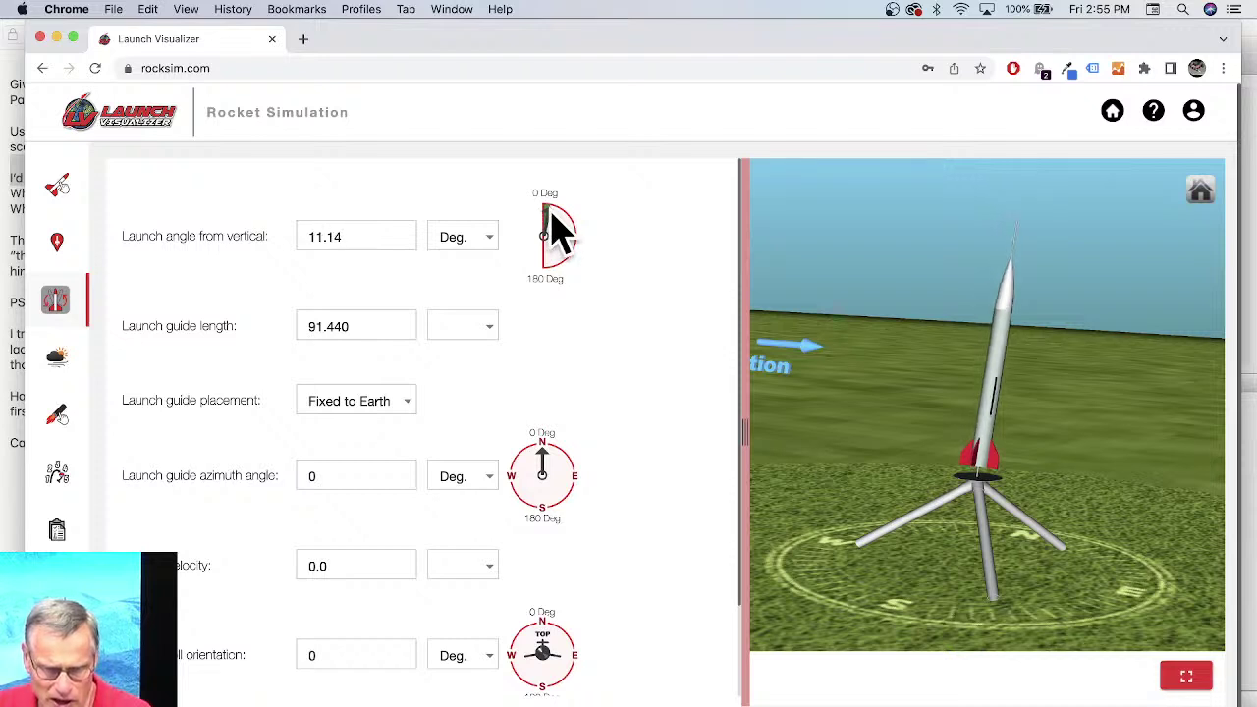
{"action": "double_click", "coordinate": [357, 236]}
{"action": "left_click", "coordinate": [343, 236]}
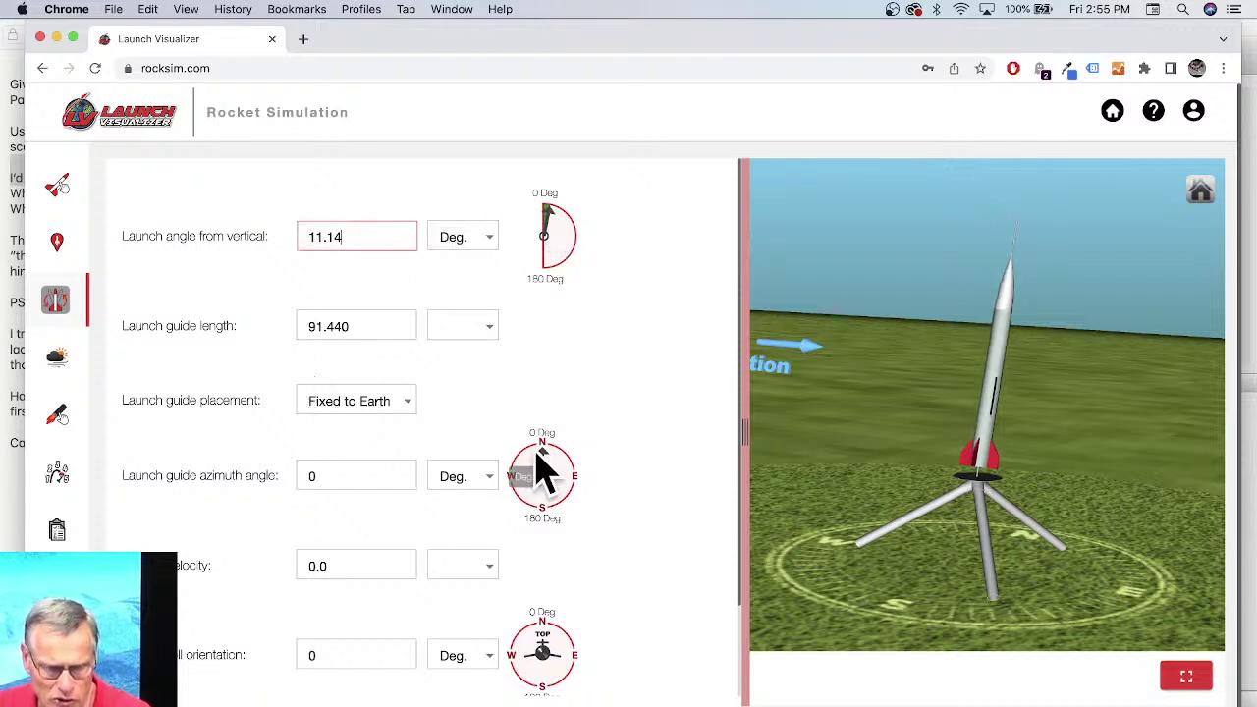
{"action": "mouse_move", "coordinate": [550, 471]}
{"action": "left_mouse_down"}
{"action": "mouse_move", "coordinate": [529, 477]}
{"action": "mouse_move", "coordinate": [536, 455]}
{"action": "mouse_move", "coordinate": [521, 468]}
{"action": "mouse_move", "coordinate": [540, 480]}
{"action": "left_mouse_up"}
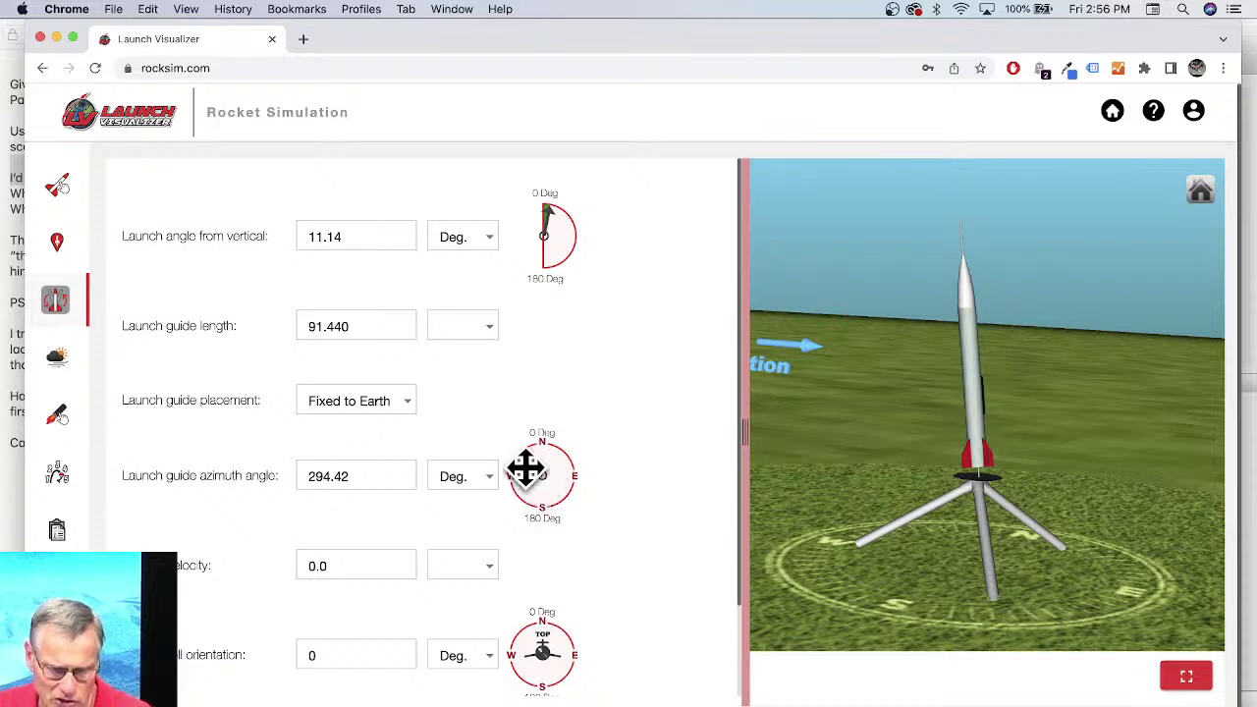
{"action": "mouse_move", "coordinate": [518, 471]}
{"action": "left_mouse_down"}
{"action": "mouse_move", "coordinate": [530, 471]}
{"action": "mouse_move", "coordinate": [523, 464]}
{"action": "left_mouse_up"}
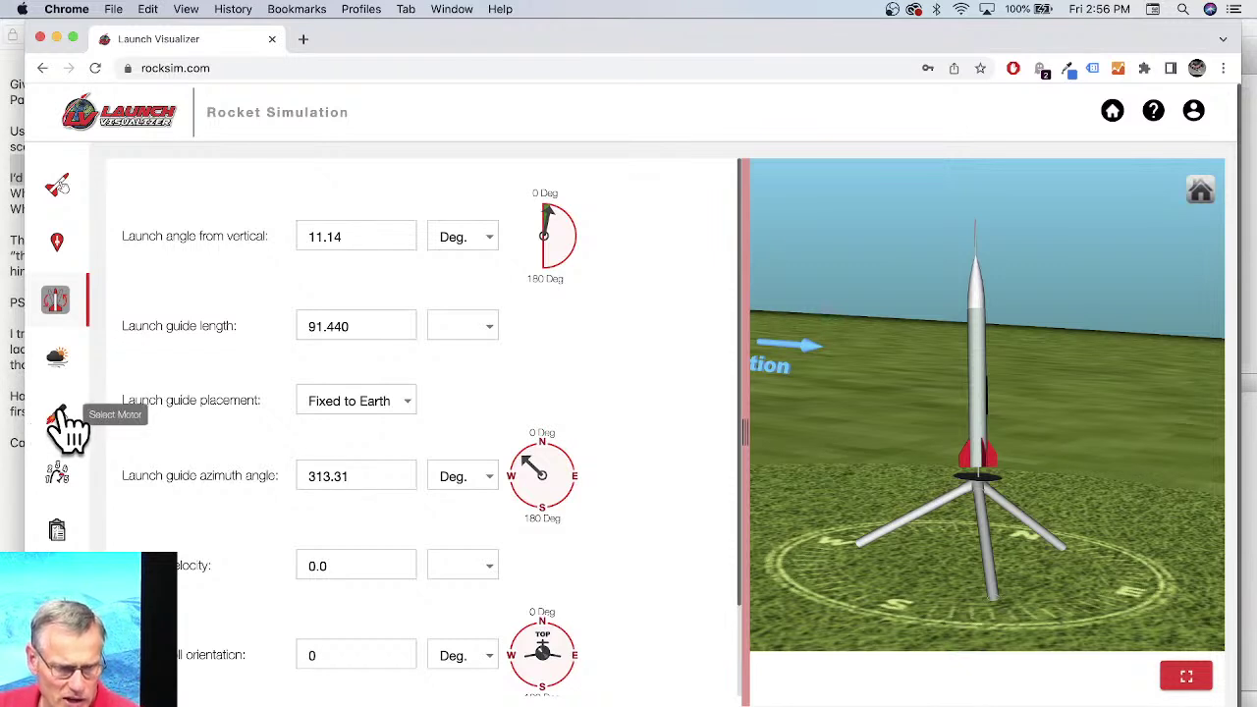
Step: Choose the Steady wind (all altitudes) model at 4.0 MPH from 270°
{"action": "left_click", "coordinate": [57, 359]}
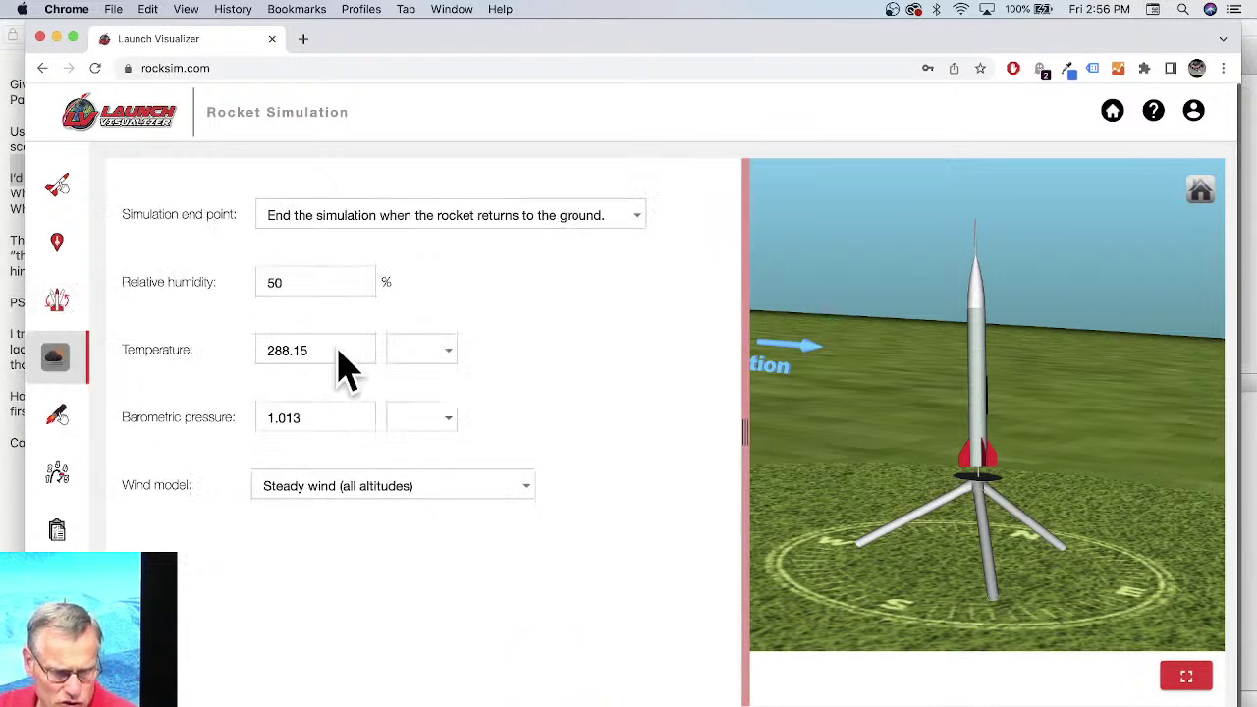
{"action": "left_click", "coordinate": [388, 502]}
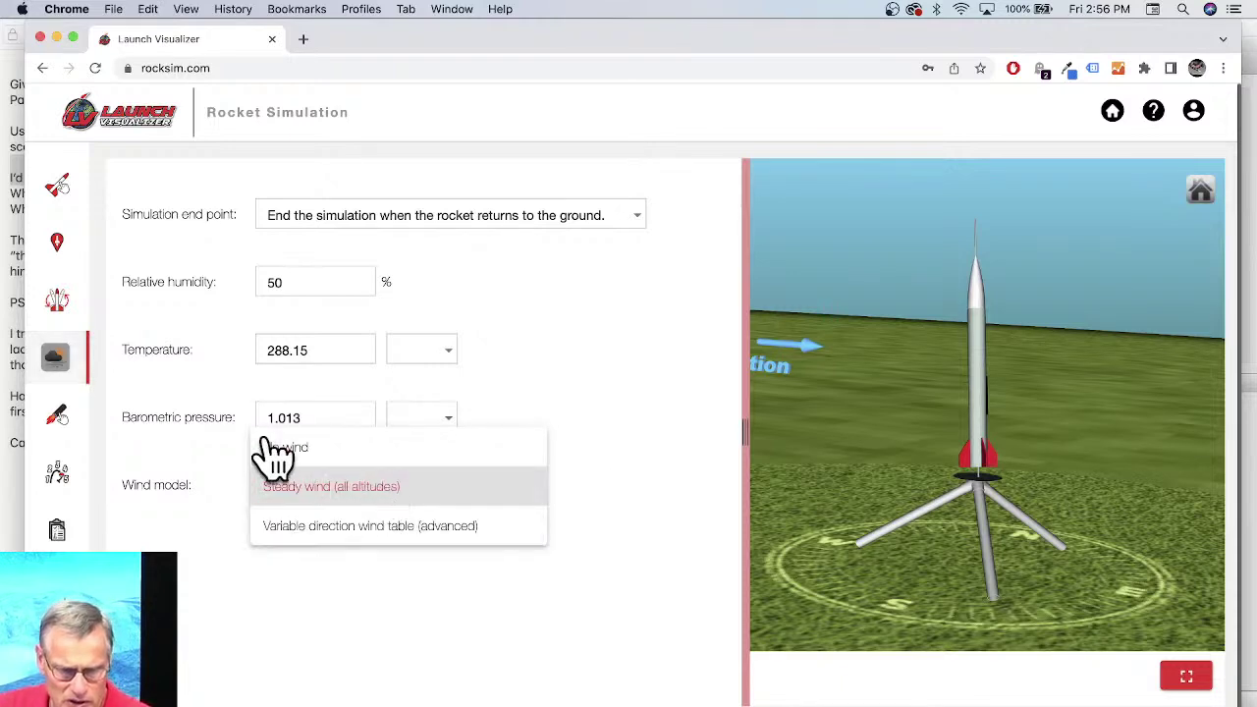
{"action": "left_click", "coordinate": [361, 501]}
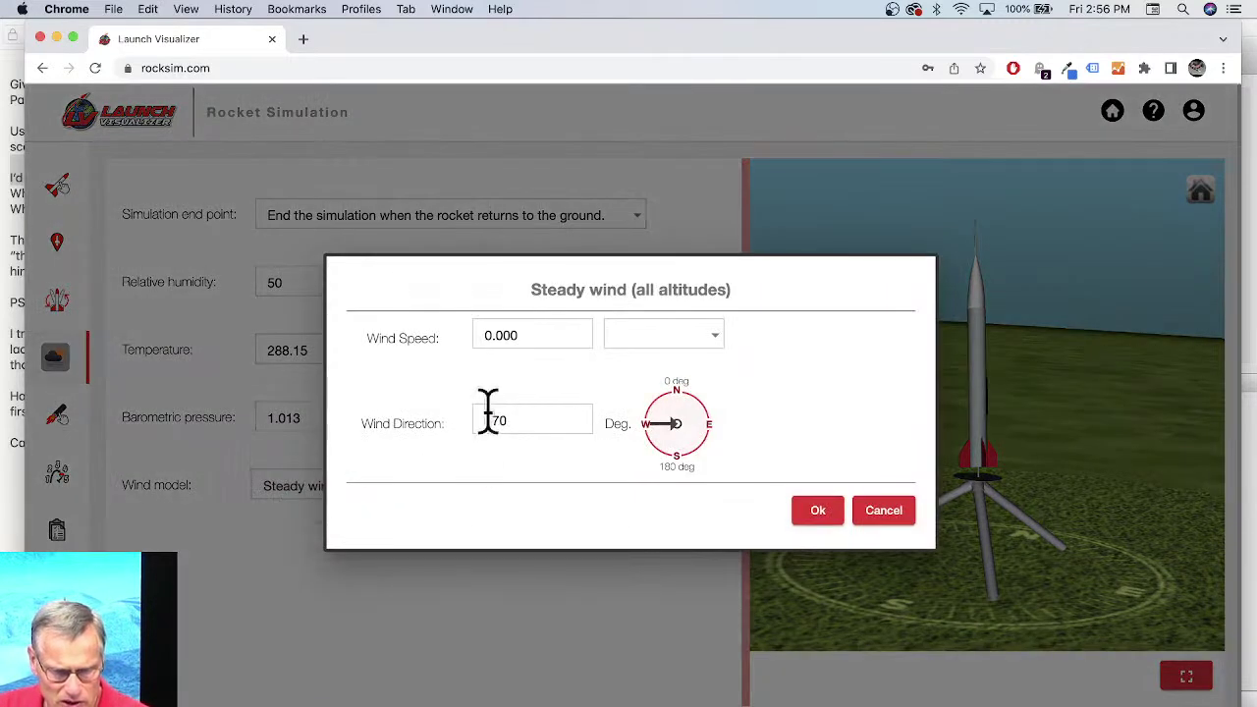
{"action": "double_click", "coordinate": [514, 335]}
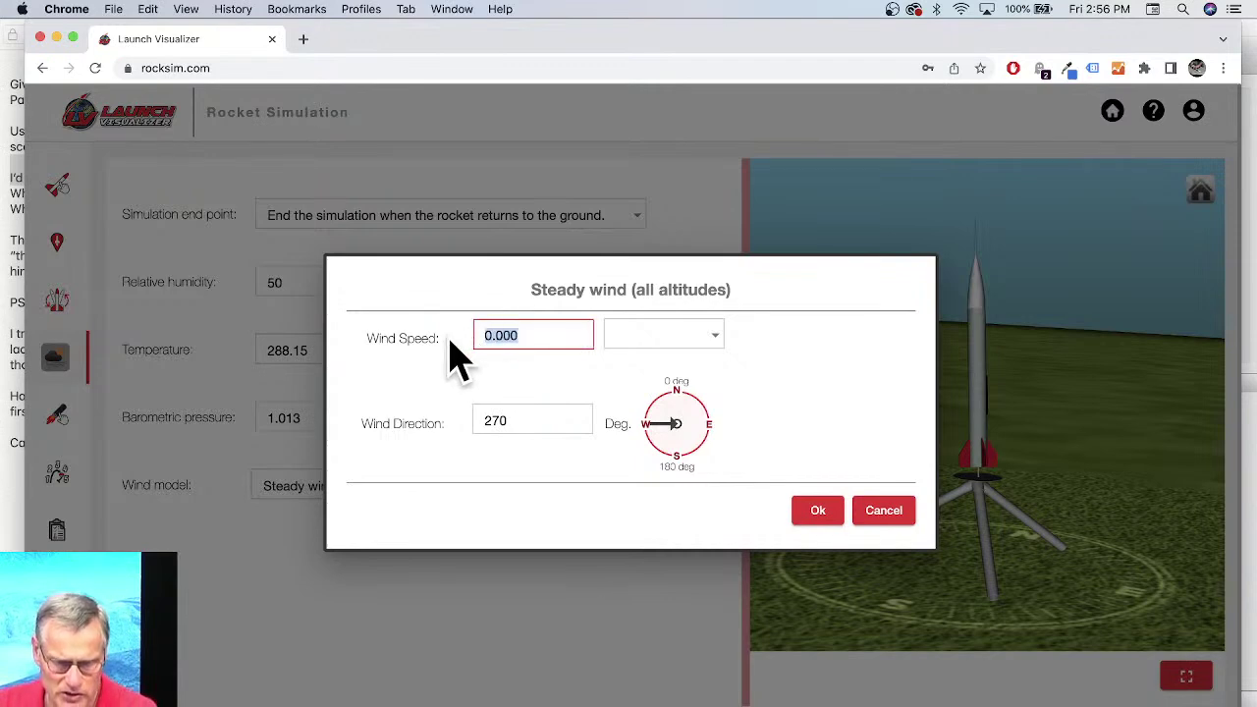
{"action": "key", "text": "Tab"}
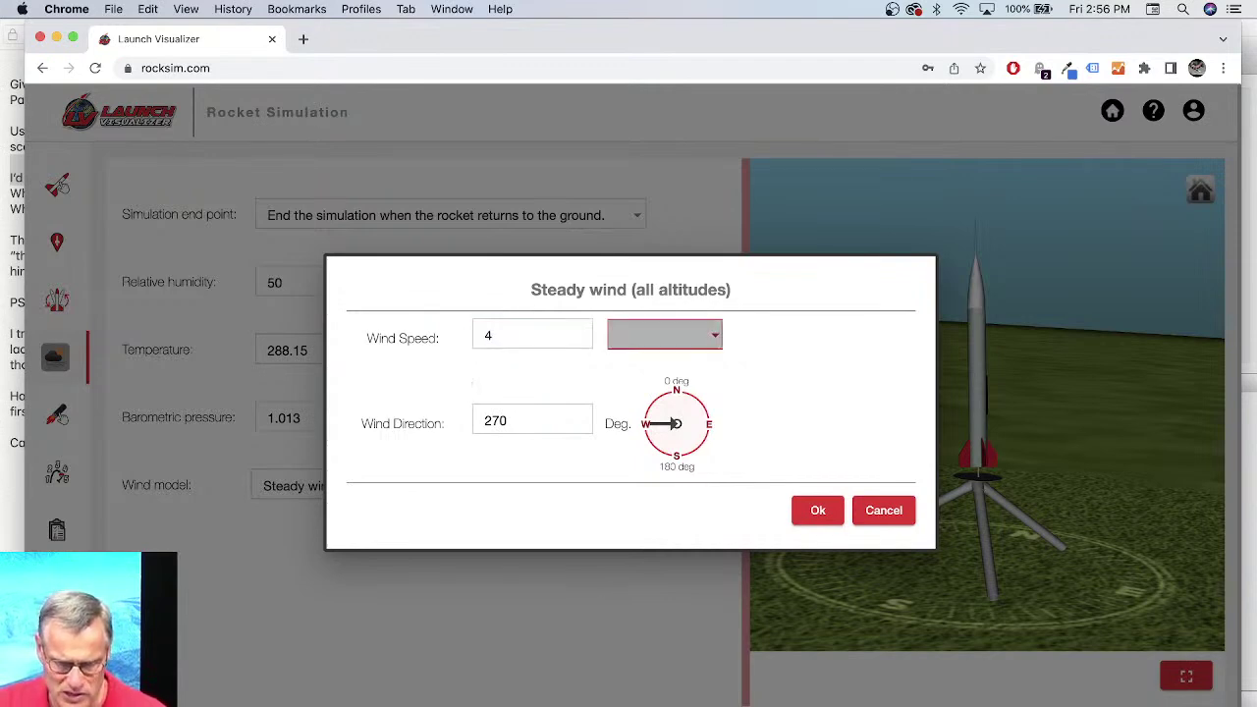
{"action": "left_click", "coordinate": [711, 339]}
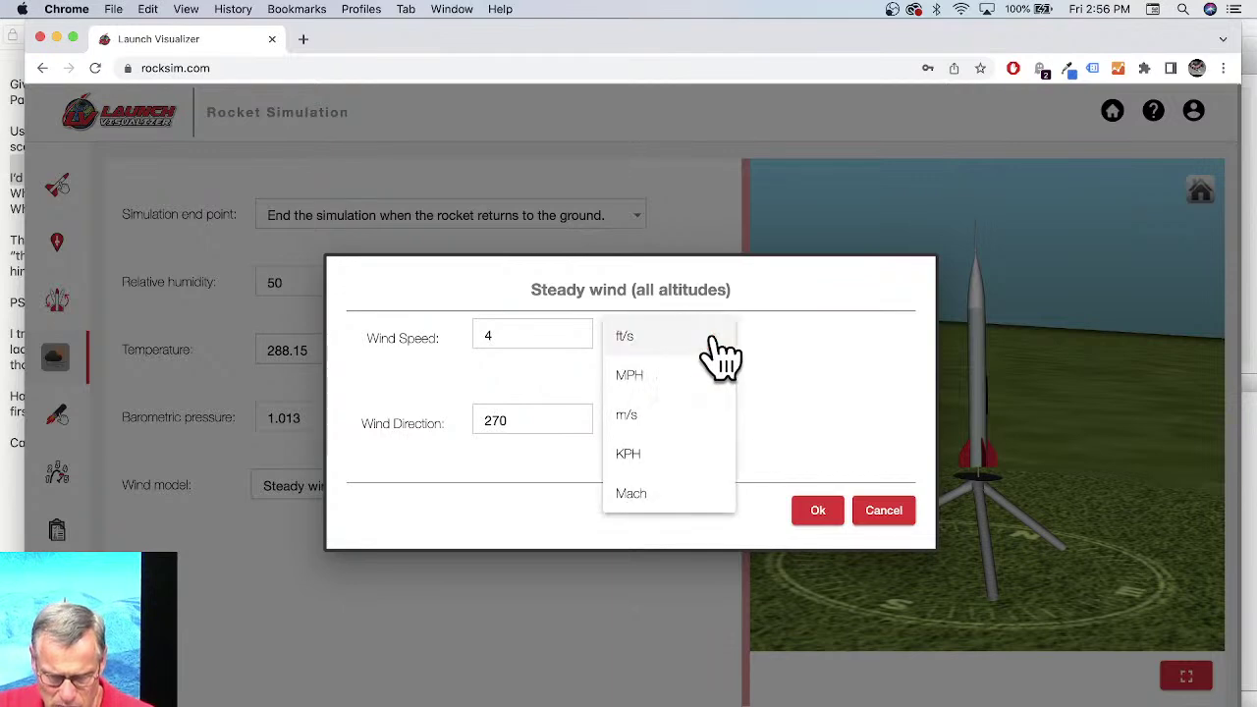
{"action": "left_click", "coordinate": [649, 374]}
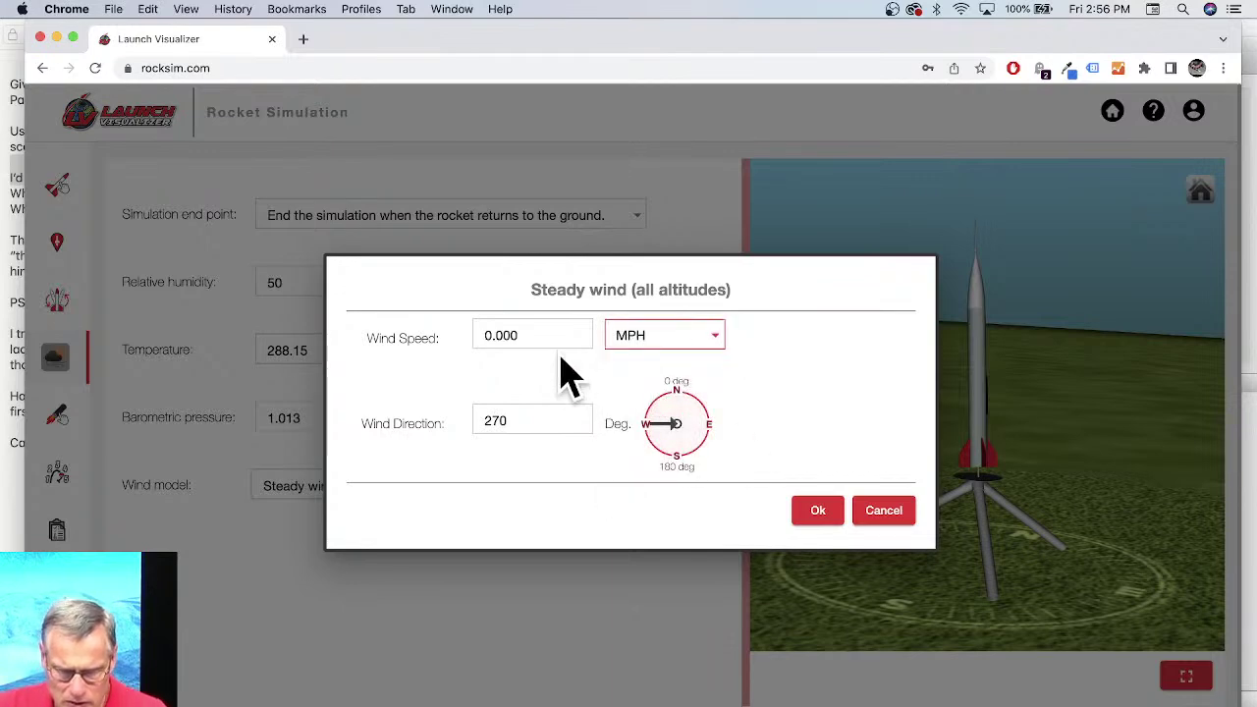
{"action": "left_click_drag", "start_coordinate": [535, 334], "coordinate": [458, 337]}
{"action": "type", "text": "4."}
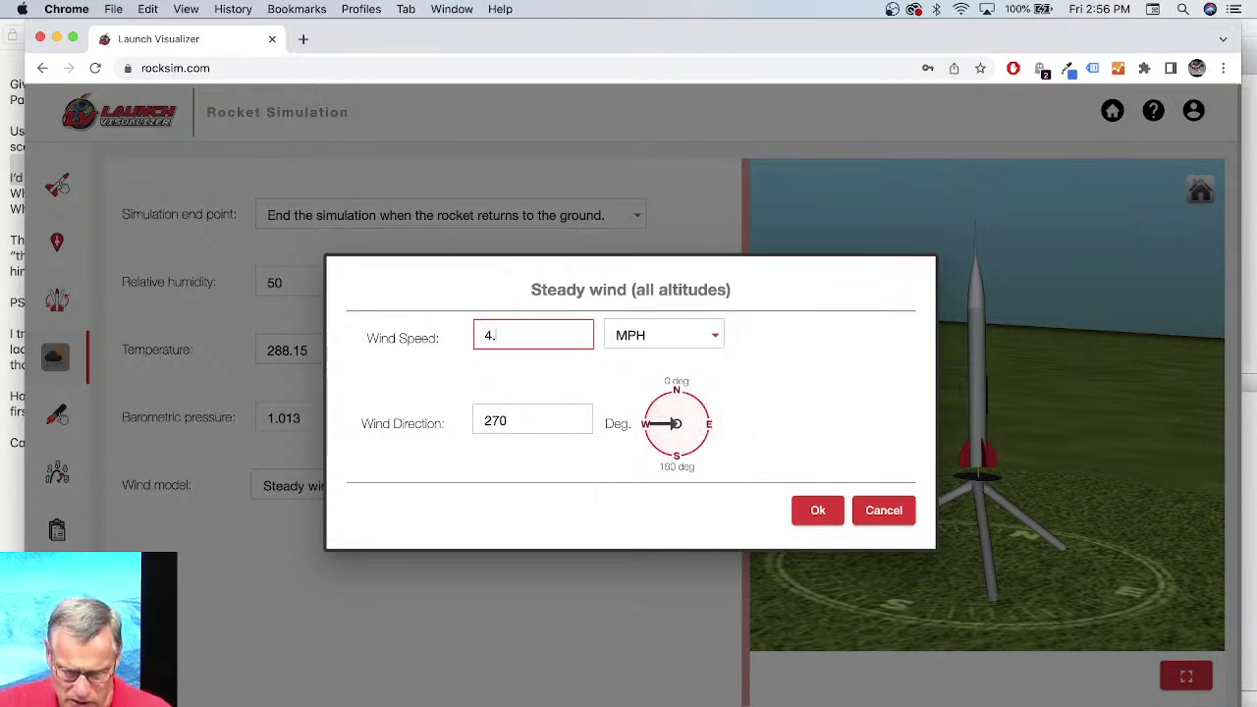
{"action": "type", "text": "0"}
{"action": "key", "text": "Tab"}
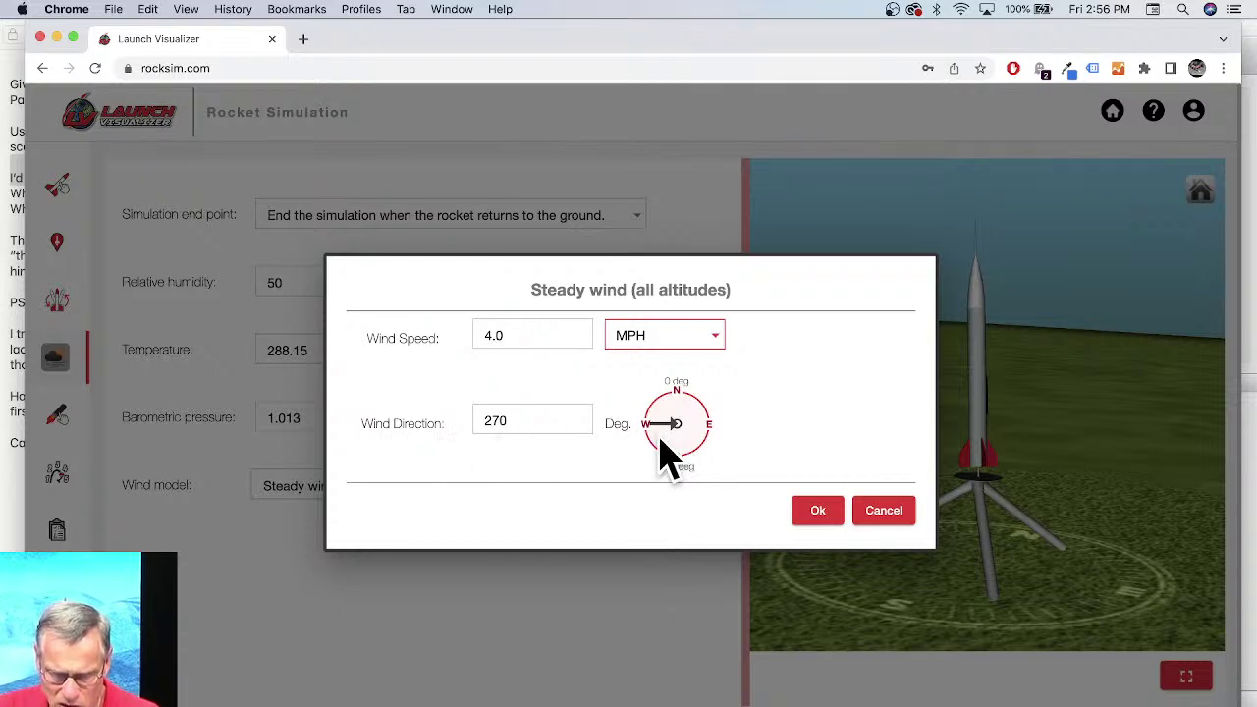
{"action": "left_click", "coordinate": [821, 513]}
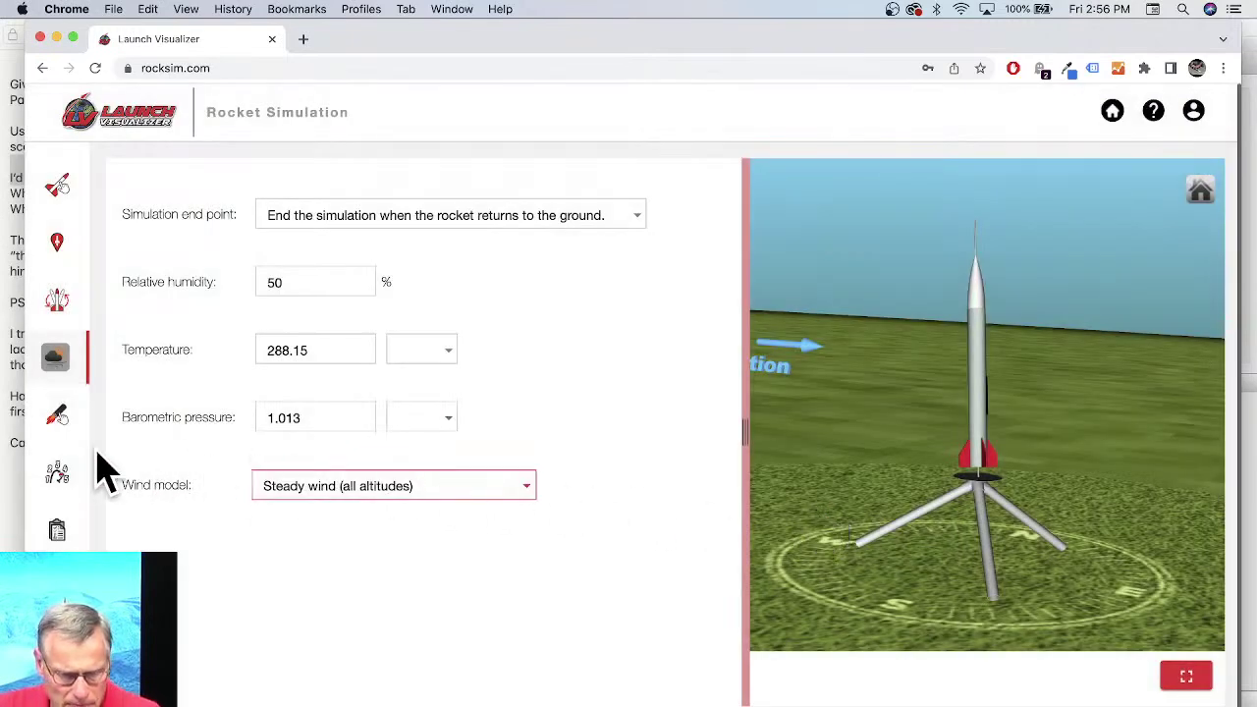
Step: Search the engine list for G54 and select the Cesaroni G54RL for the body tube mount
{"action": "left_click", "coordinate": [57, 415]}
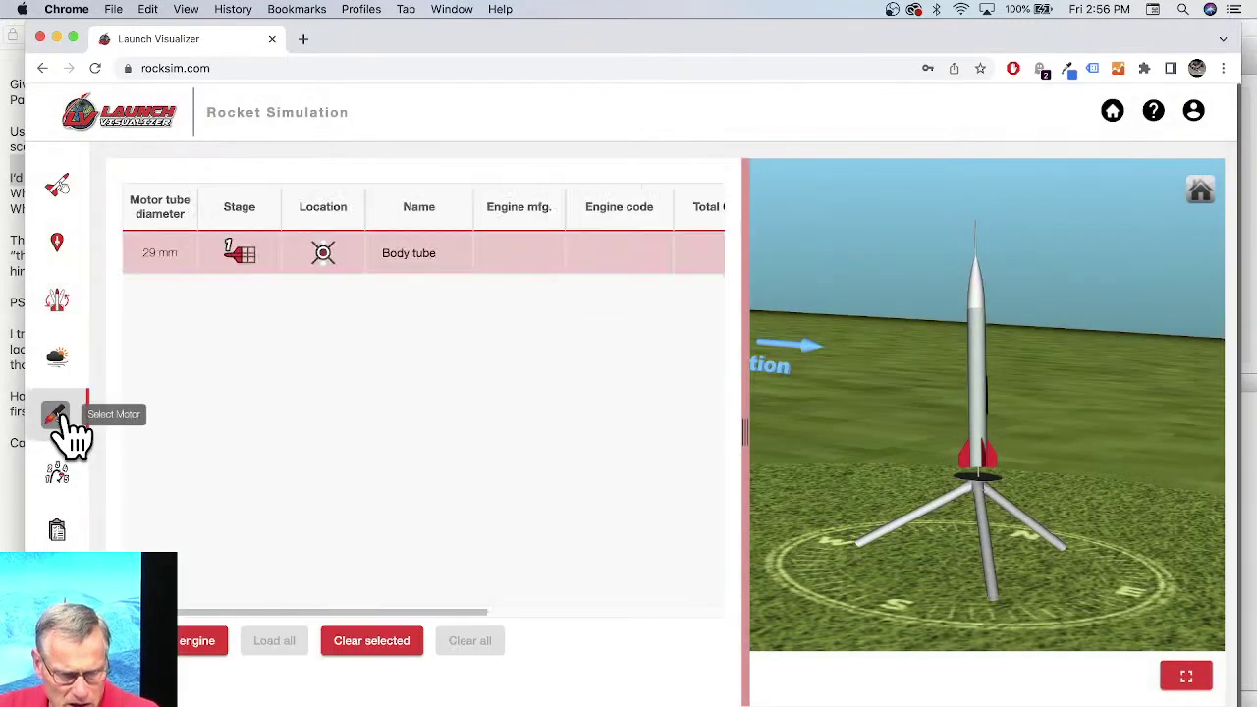
{"action": "left_click", "coordinate": [202, 644]}
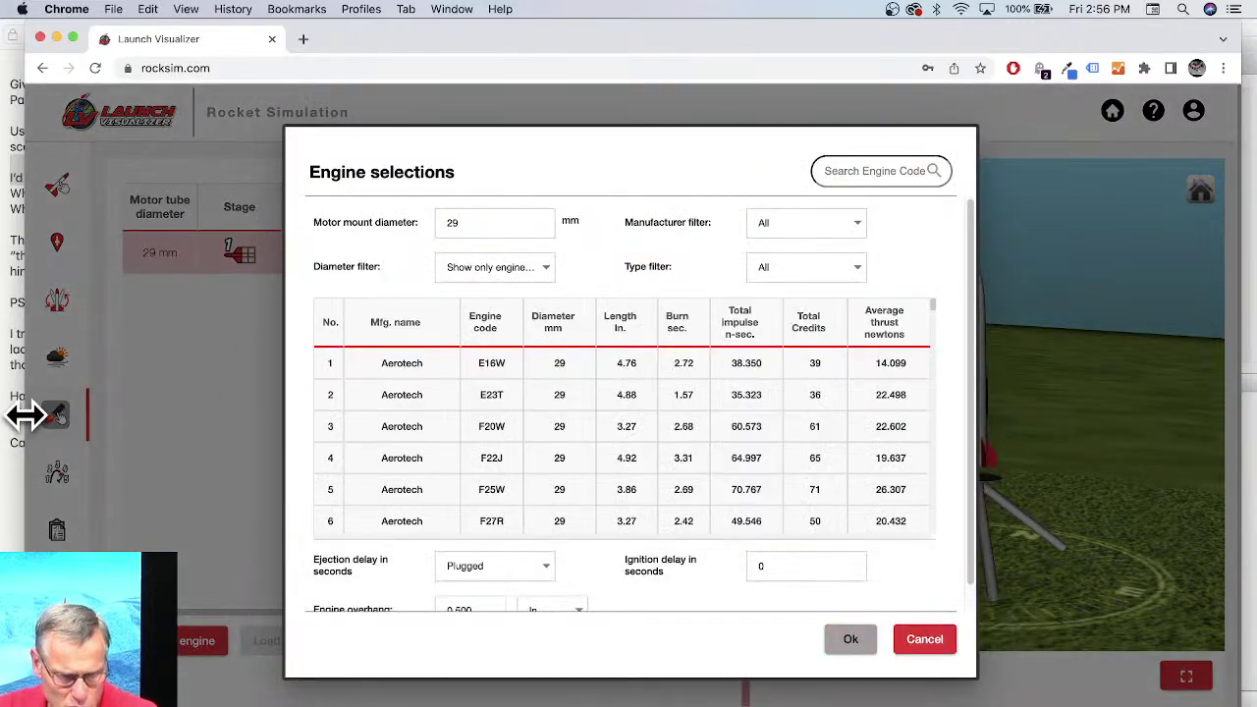
{"action": "left_click_drag", "start_coordinate": [23, 415], "coordinate": [166, 415]}
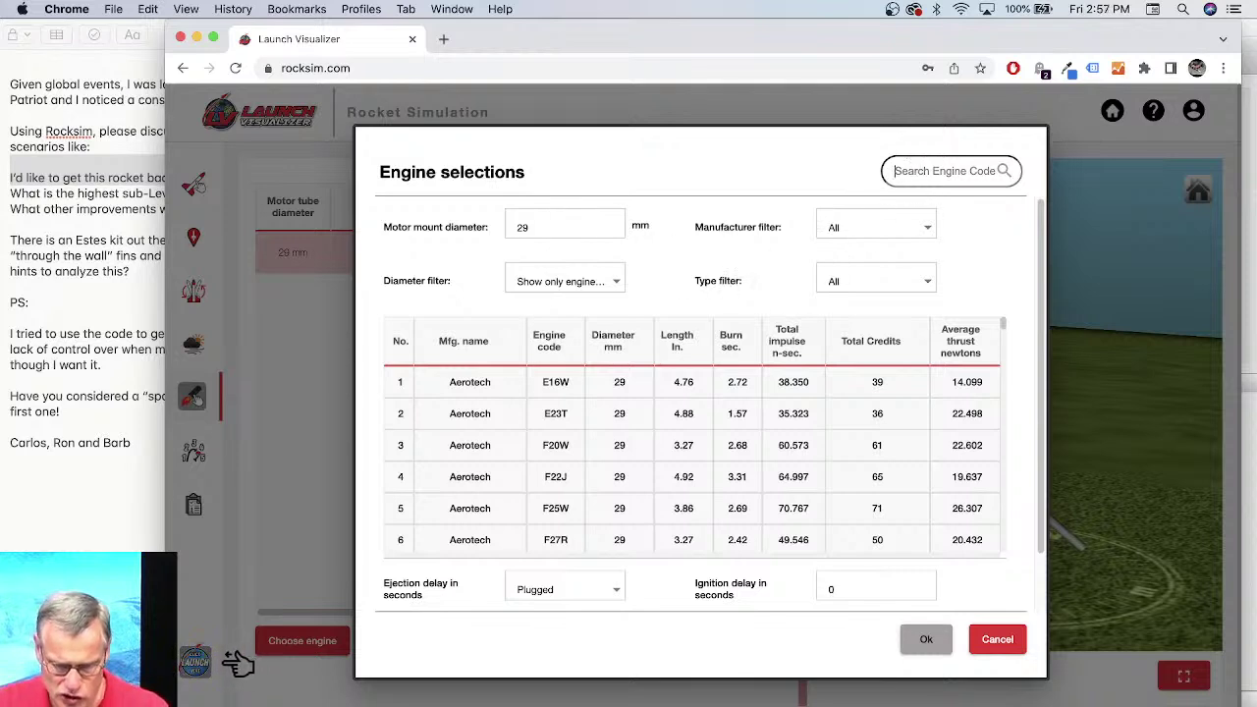
{"action": "type", "text": "G54"}
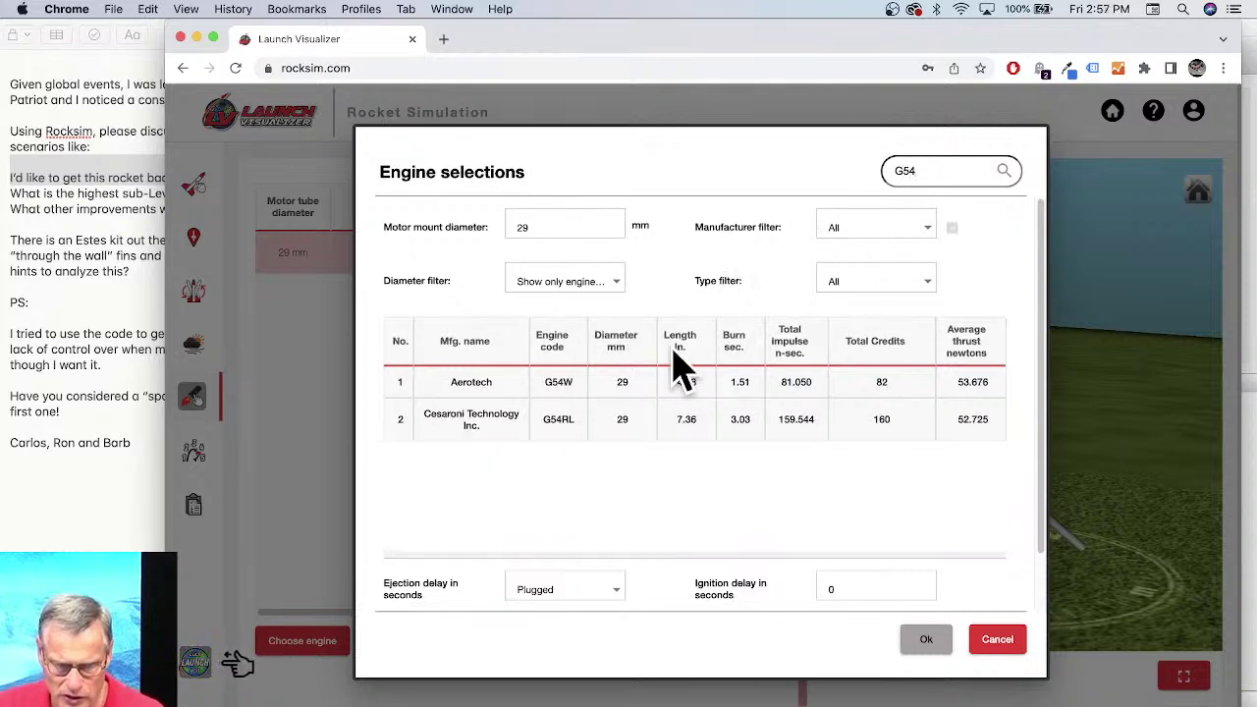
{"action": "left_click", "coordinate": [558, 423]}
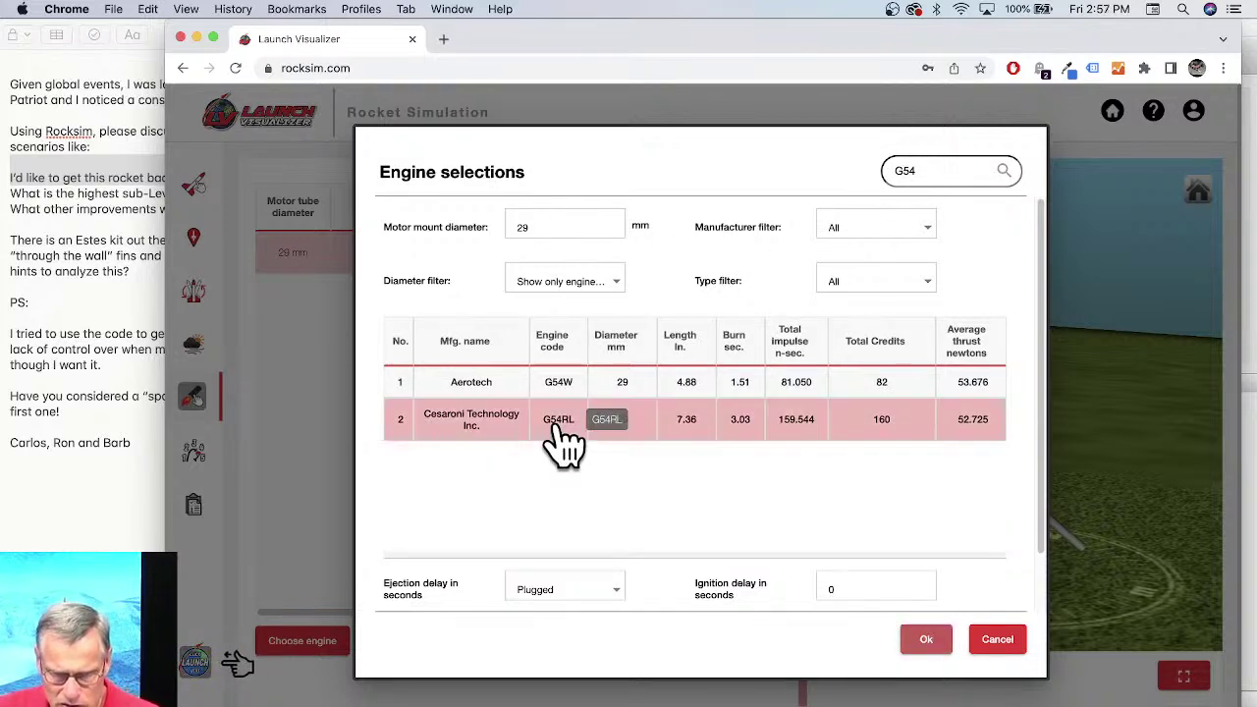
Step: Give the G54RL a custom 10-second ejection delay and confirm the engine selection
{"action": "left_click", "coordinate": [617, 594]}
{"action": "left_click", "coordinate": [562, 620]}
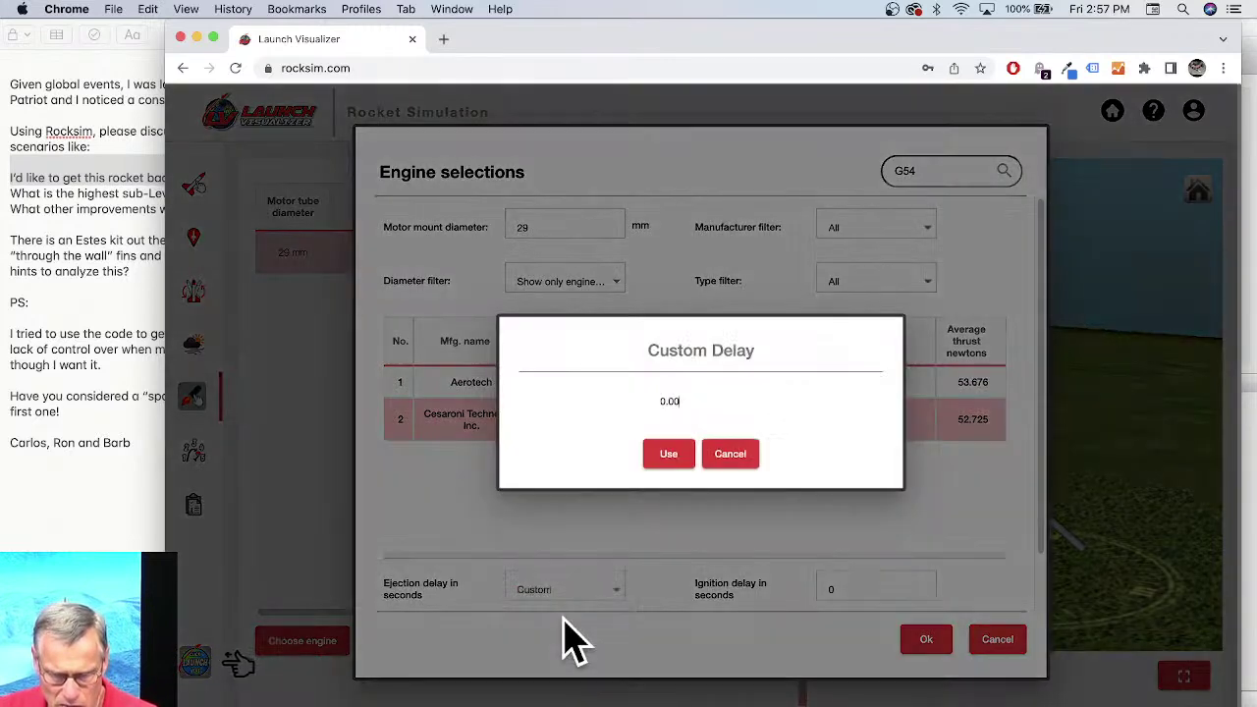
{"action": "left_click", "coordinate": [681, 402]}
{"action": "double_click", "coordinate": [657, 406]}
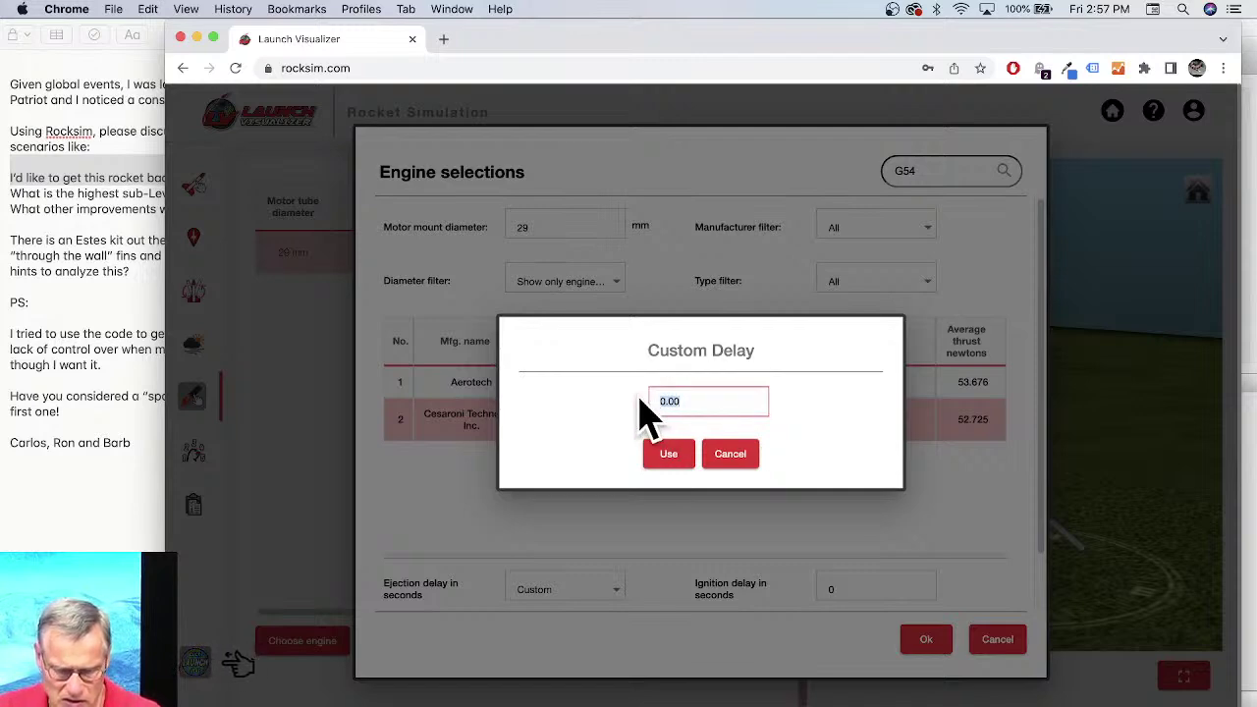
{"action": "type", "text": "10"}
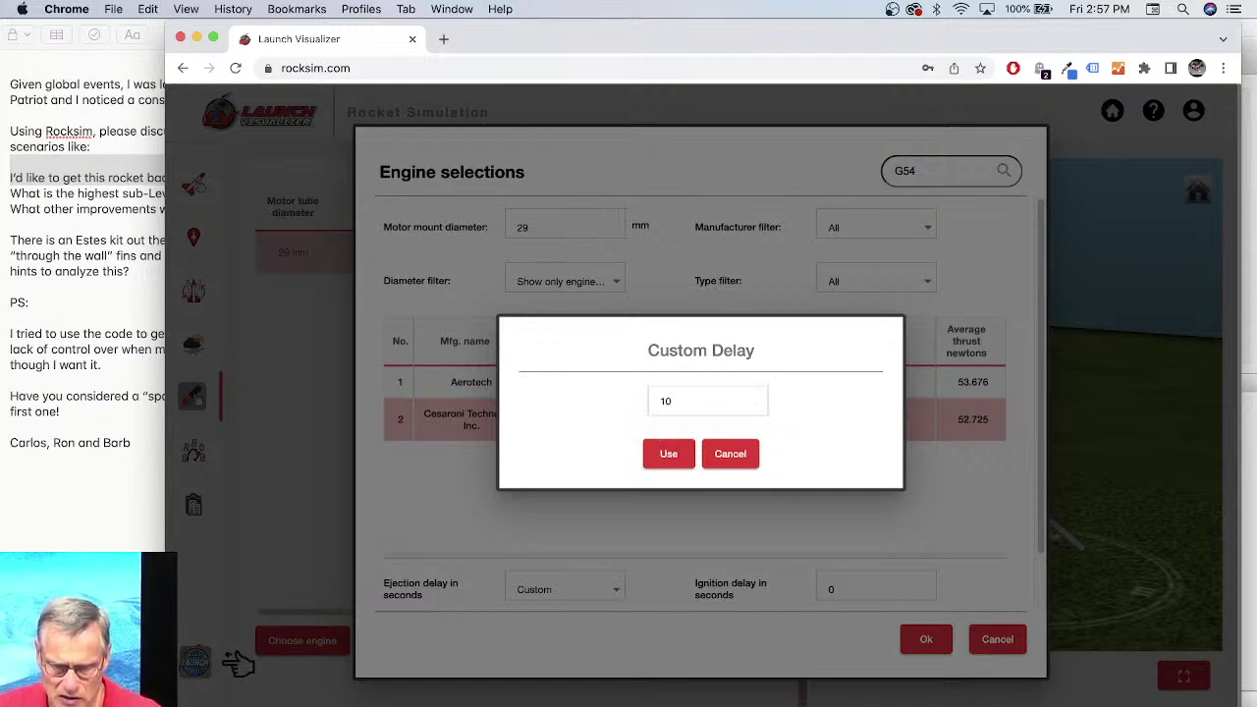
{"action": "left_click", "coordinate": [680, 460]}
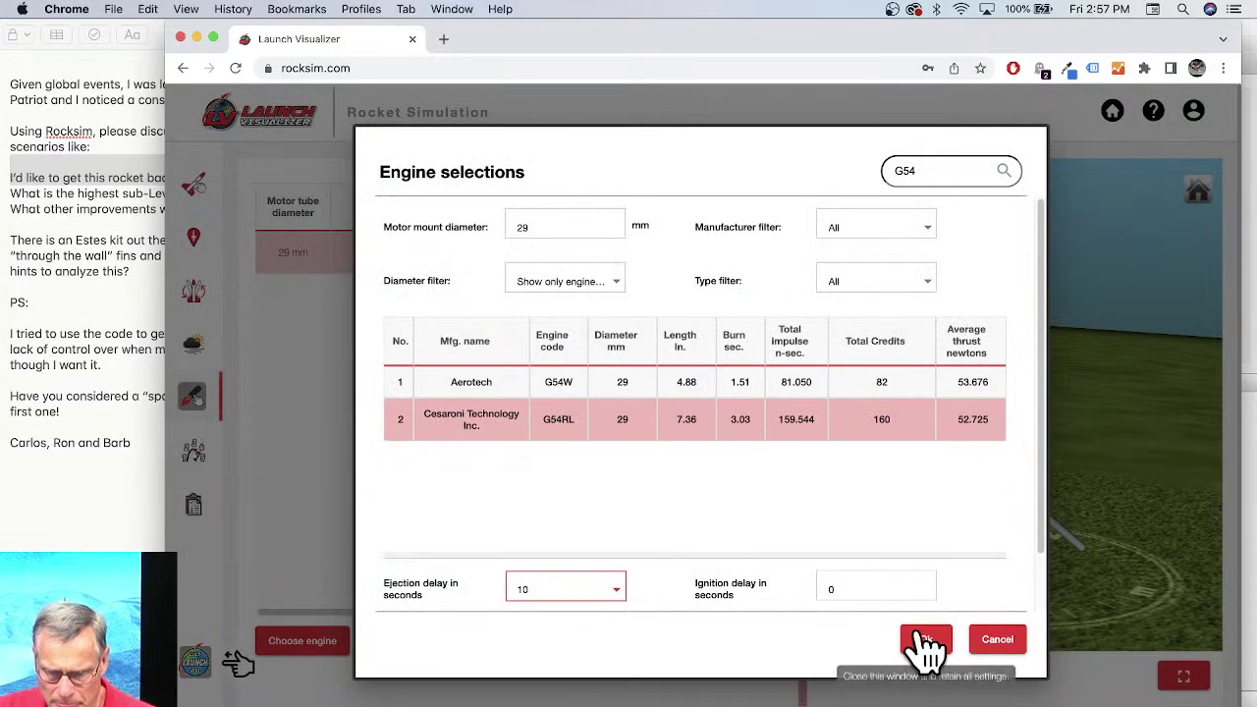
{"action": "scroll", "coordinate": [898, 534], "scroll_direction": "down", "scroll_amount": 2}
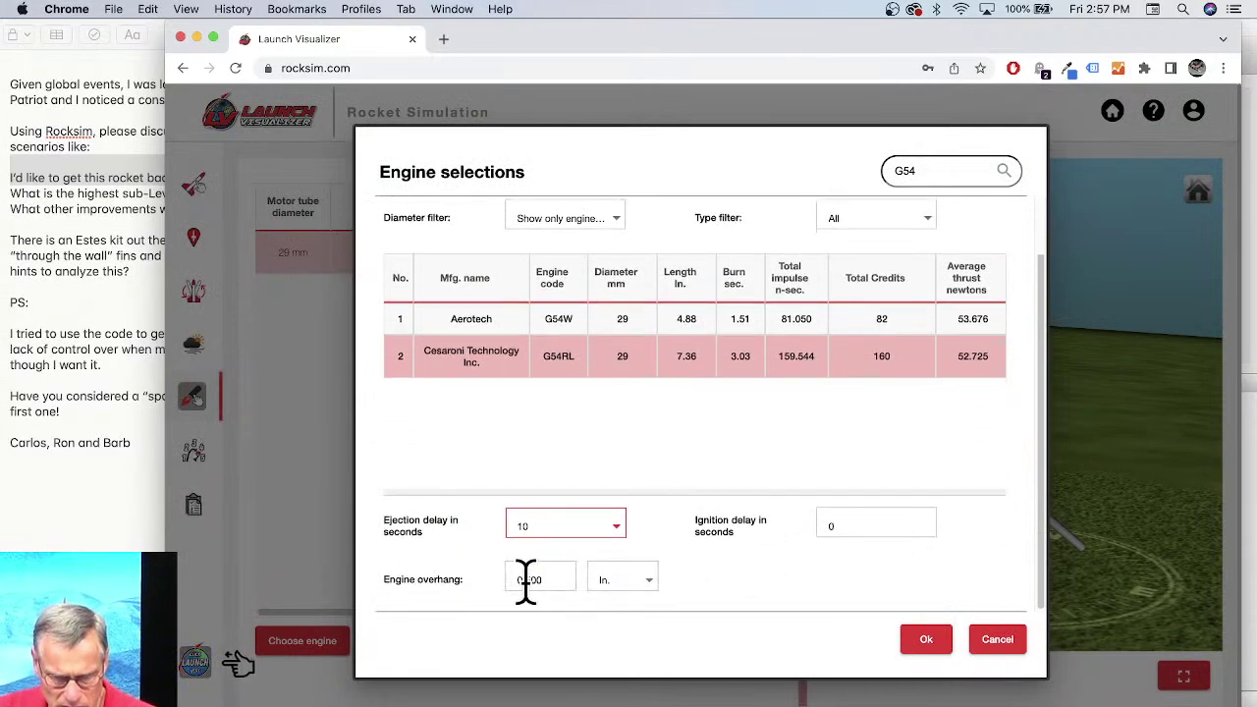
{"action": "left_click", "coordinate": [928, 642]}
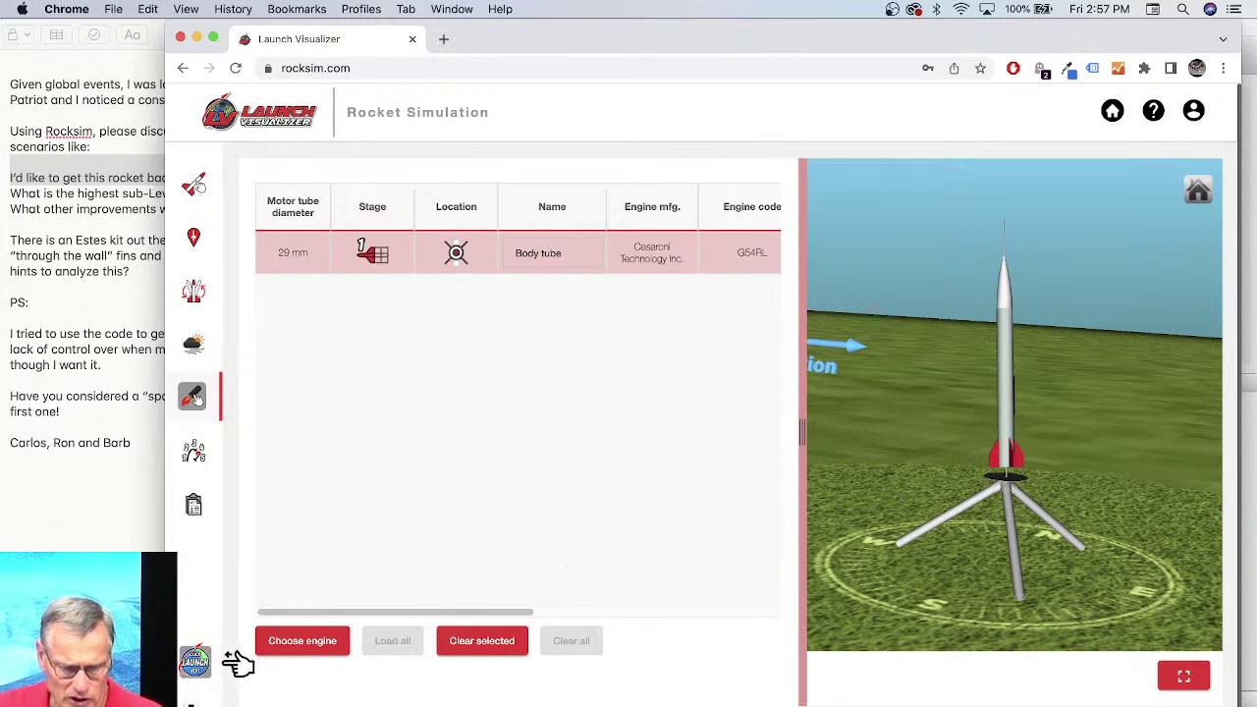
Step: Launch the rocket and run the flight simulation for the G54RL setup
{"action": "left_click_drag", "start_coordinate": [165, 678], "coordinate": [270, 675]}
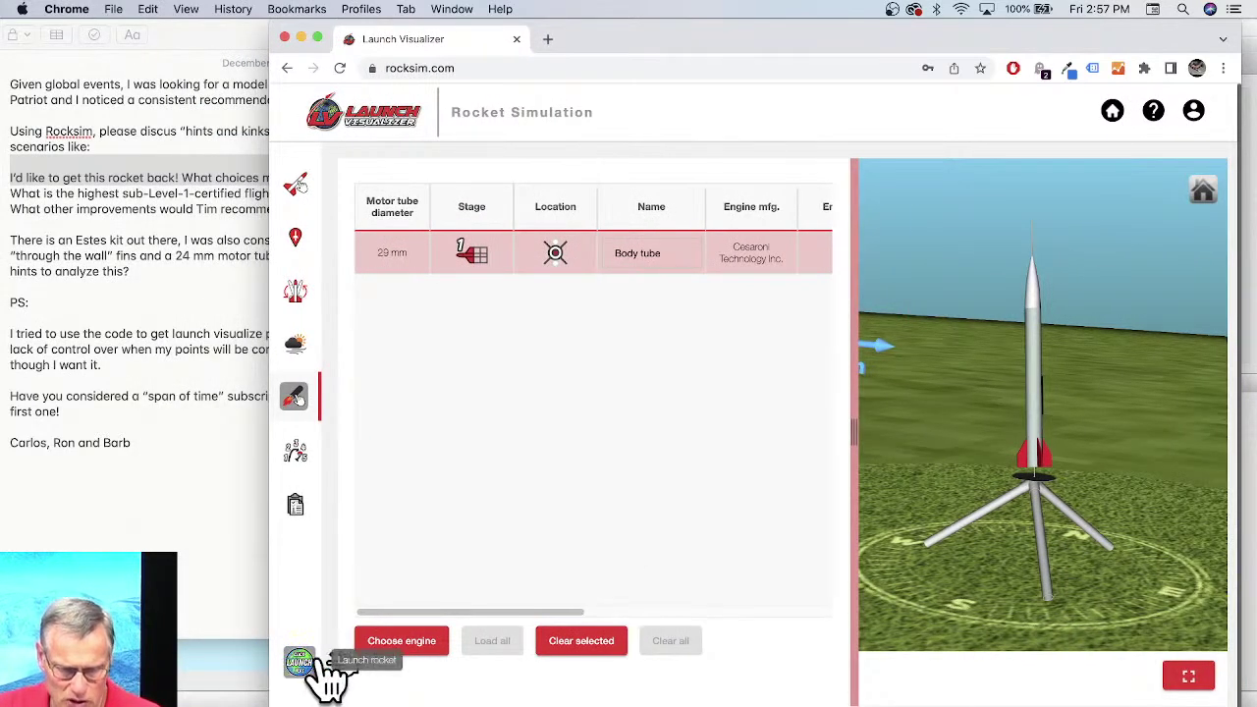
{"action": "left_click", "coordinate": [300, 661]}
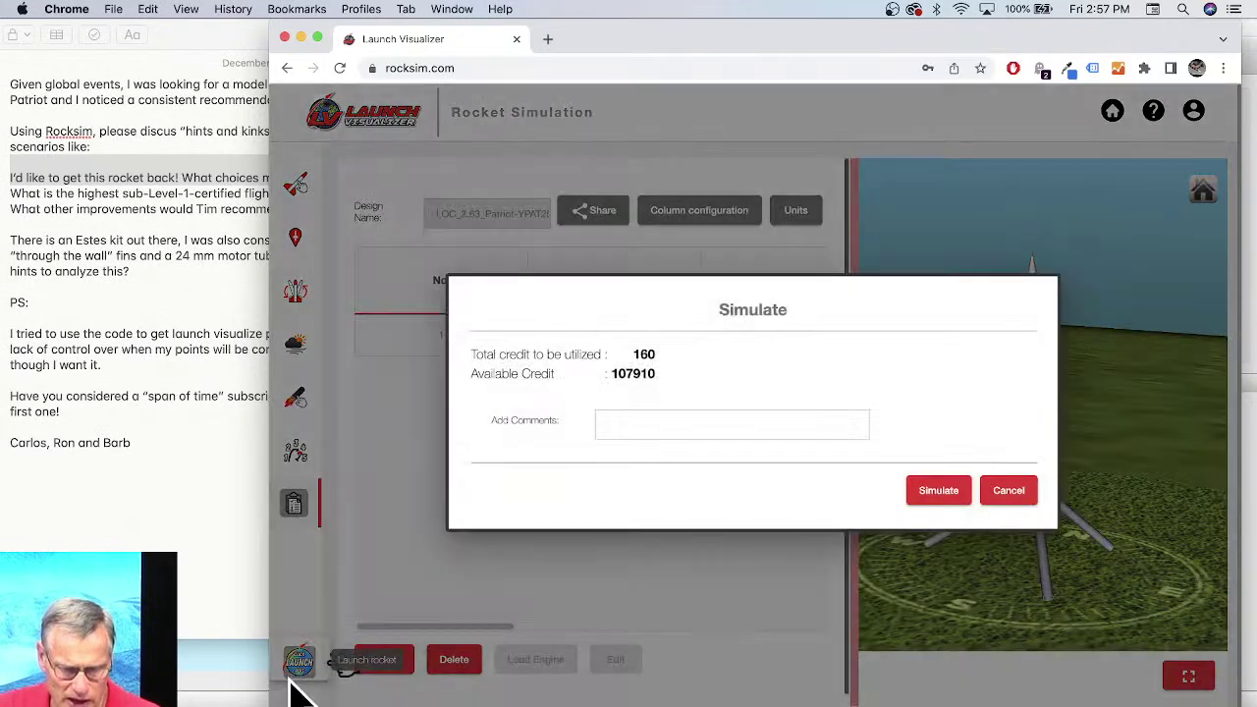
{"action": "left_click", "coordinate": [940, 493]}
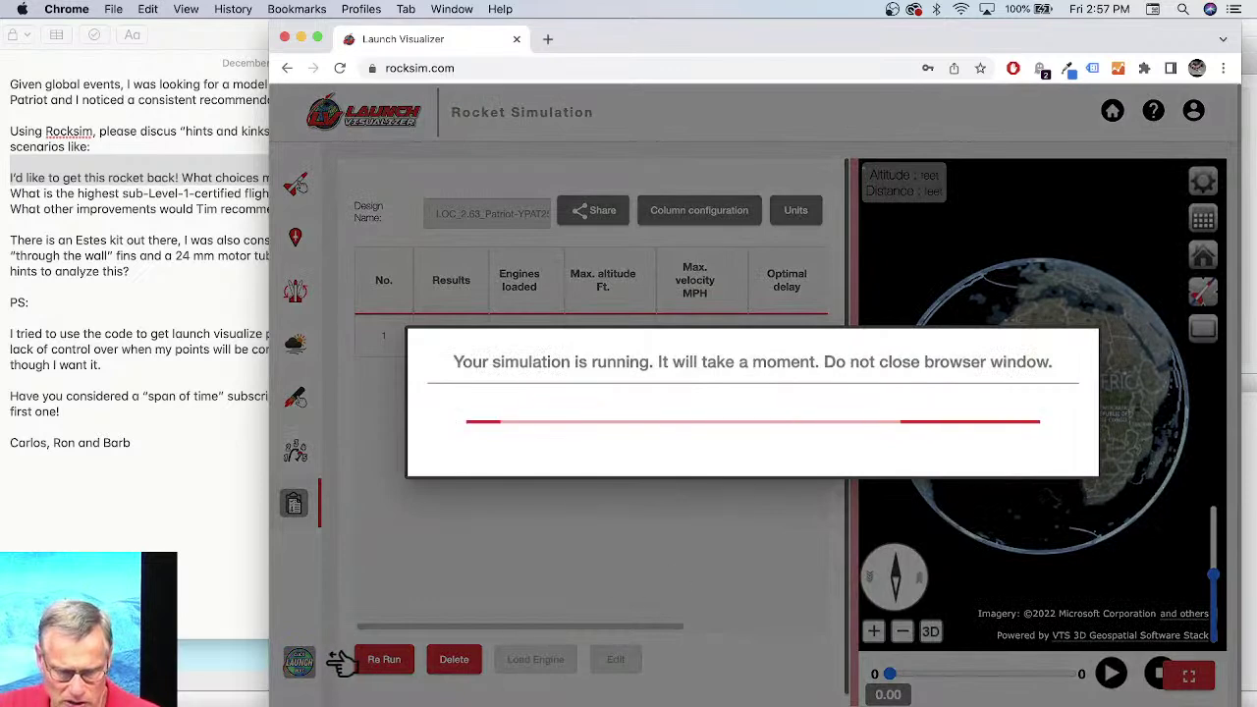
{"action": "left_click_drag", "start_coordinate": [278, 703], "coordinate": [140, 703]}
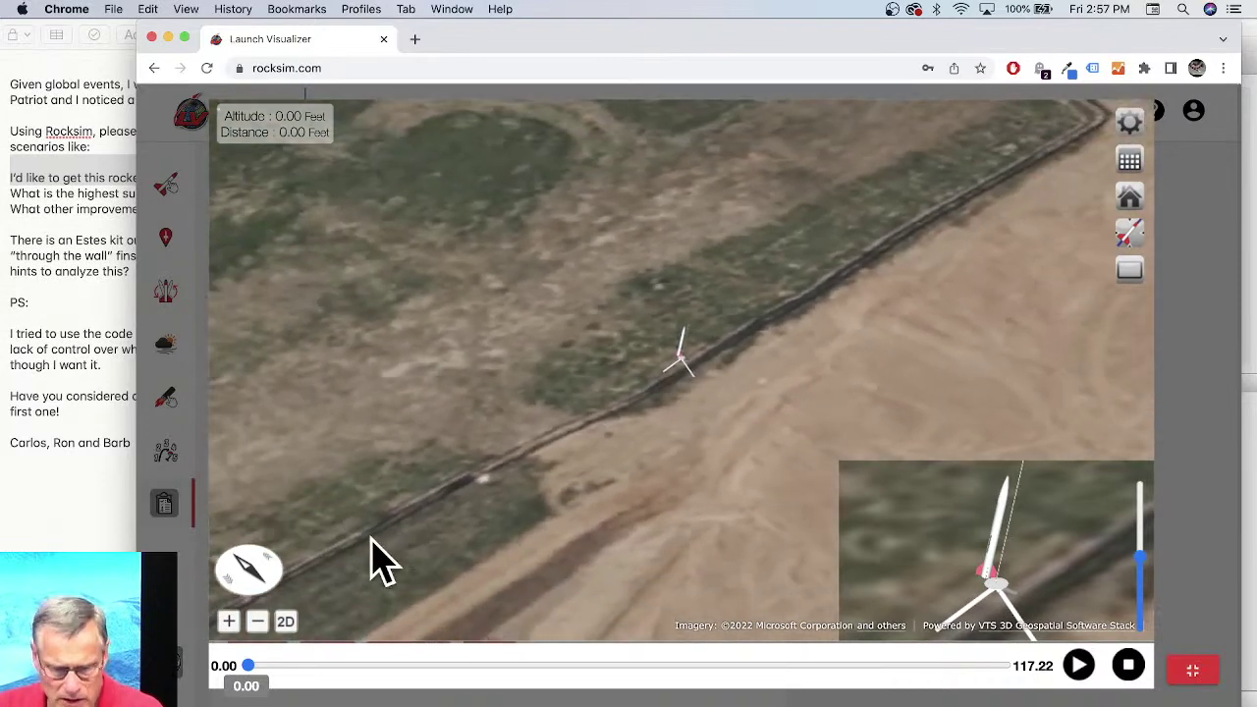
Step: Rotate and pan the aerial view of the 117.22-second flight, then bring up the Flight Profile Preferences
{"action": "mouse_move", "coordinate": [240, 580]}
{"action": "left_mouse_down"}
{"action": "mouse_move", "coordinate": [301, 612]}
{"action": "mouse_move", "coordinate": [242, 584]}
{"action": "left_mouse_up"}
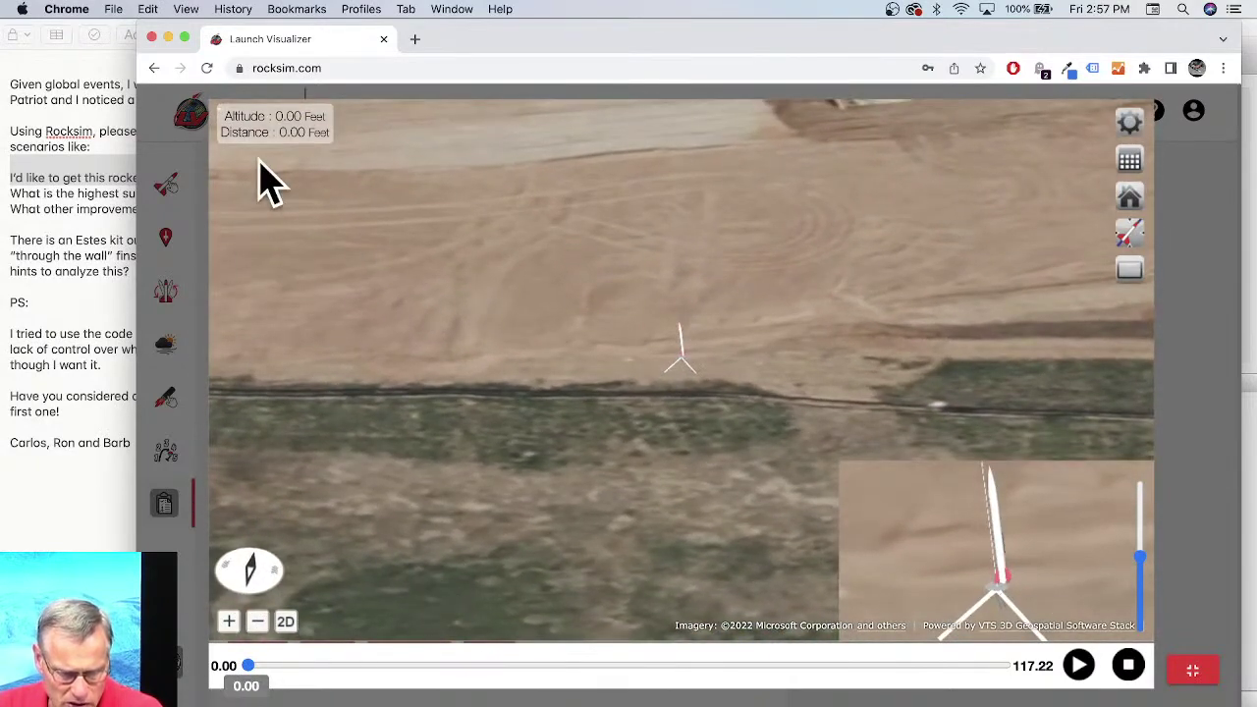
{"action": "left_click_drag", "start_coordinate": [477, 48], "coordinate": [728, 48]}
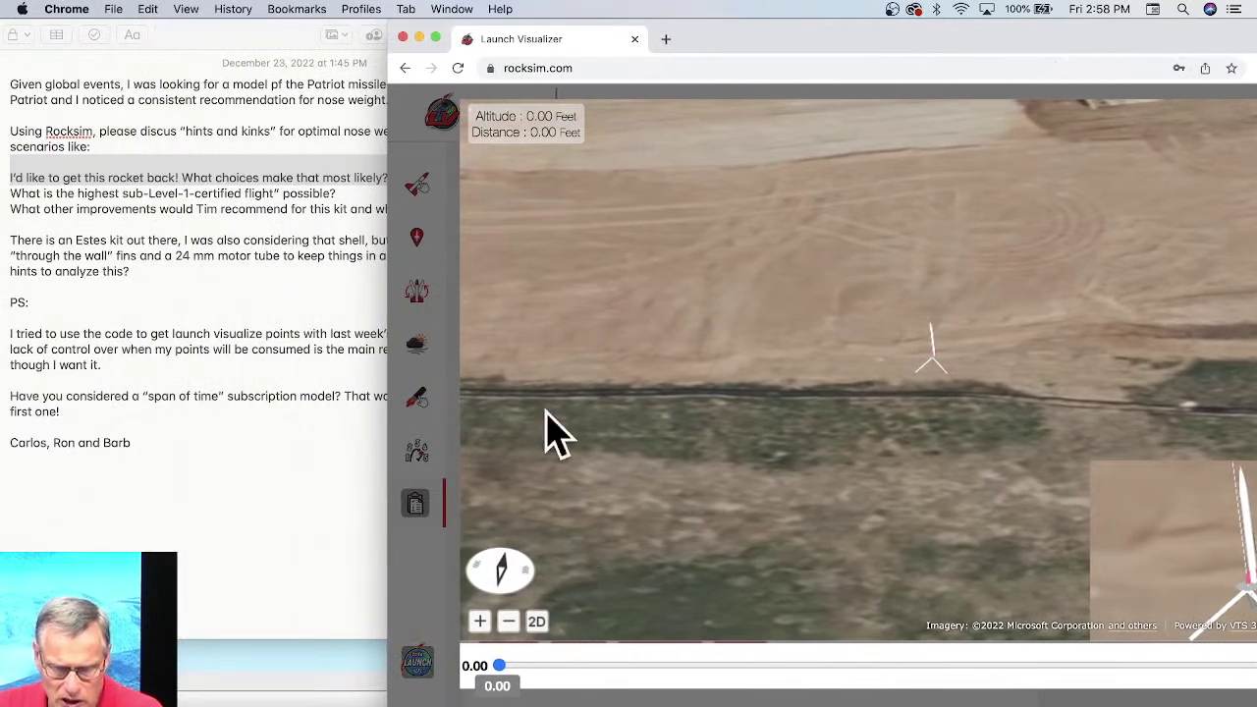
{"action": "left_click_drag", "start_coordinate": [500, 581], "coordinate": [517, 580]}
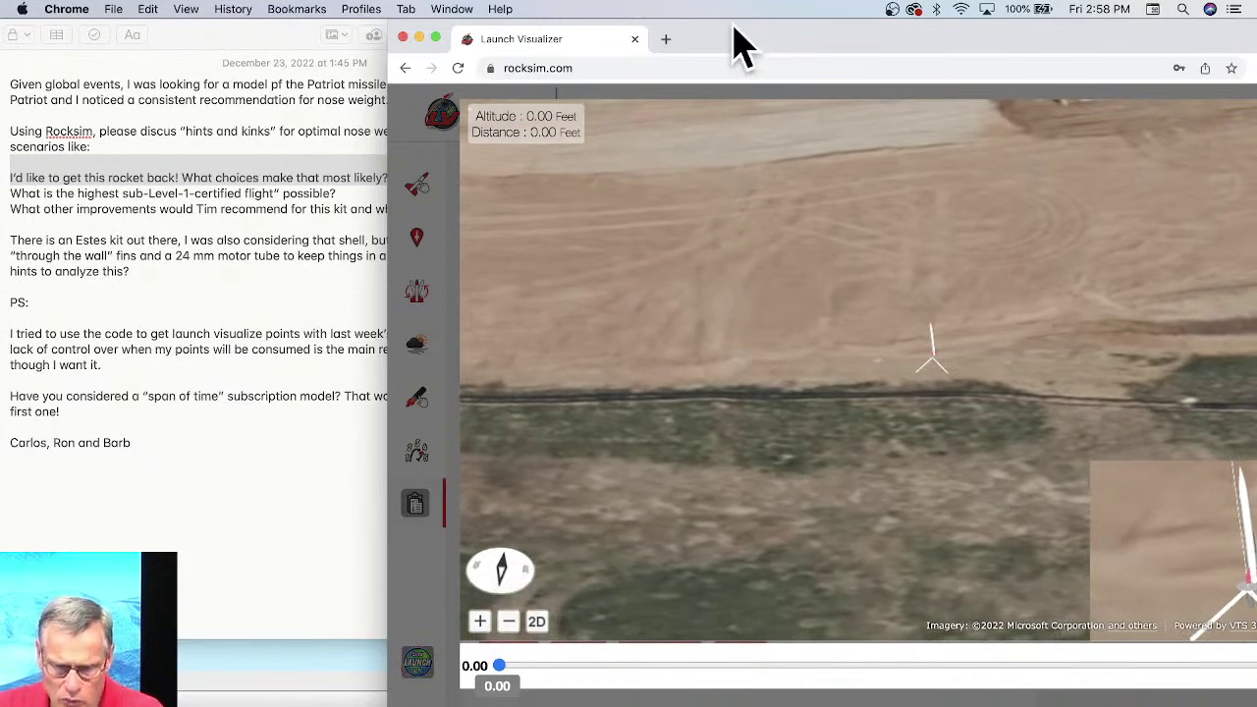
{"action": "left_click_drag", "start_coordinate": [737, 37], "coordinate": [441, 6]}
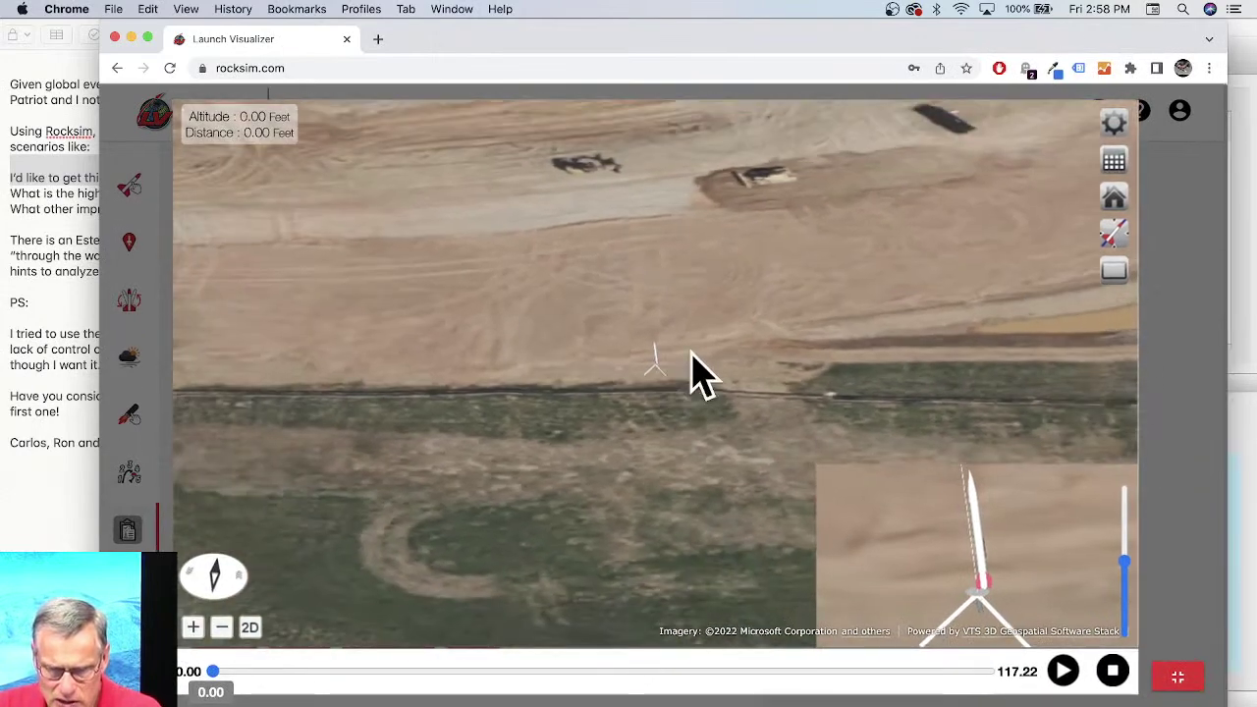
{"action": "left_click", "coordinate": [1119, 123]}
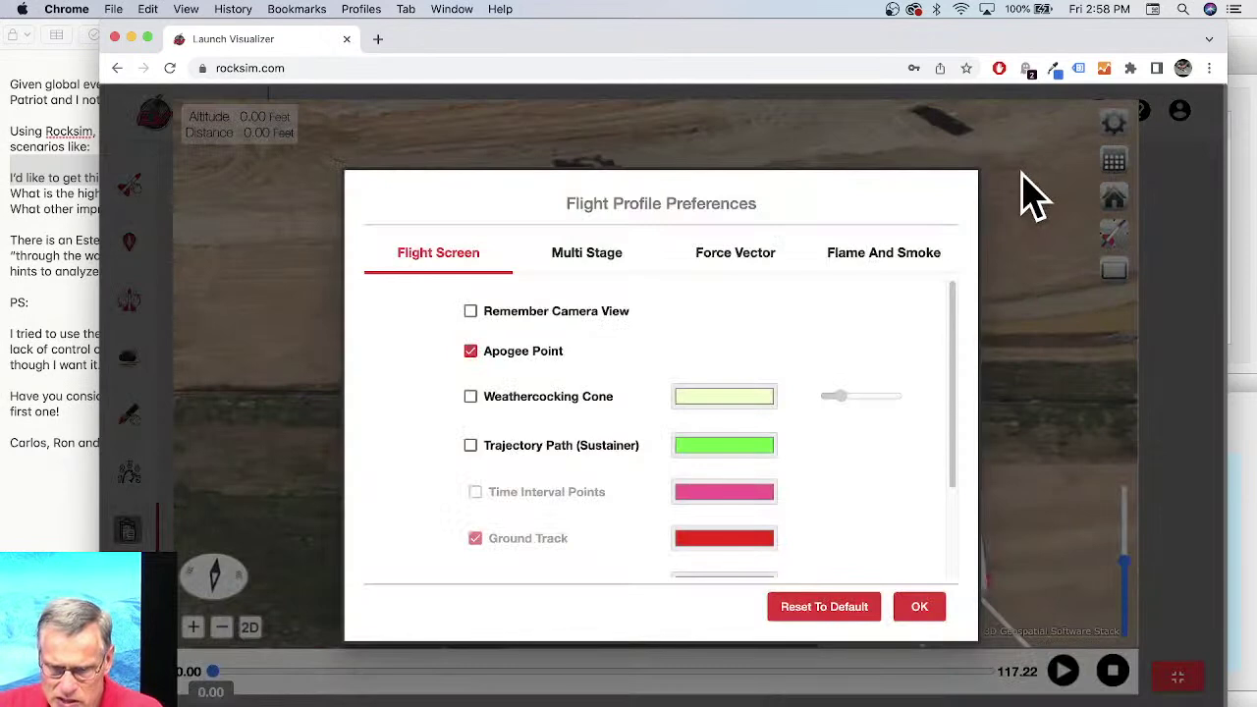
Step: Check Weathercocking Cone, Trajectory Path (Sustainer) and Extruded Flight Path, and apply with OK
{"action": "left_click", "coordinate": [470, 398]}
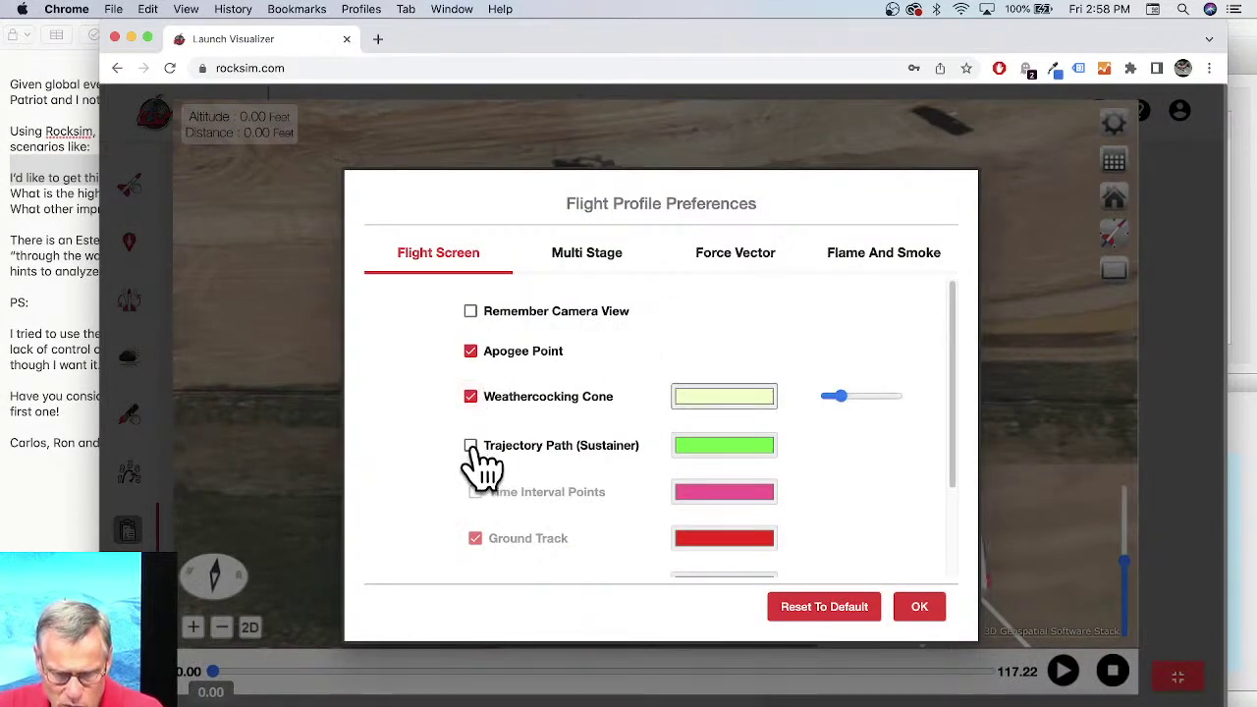
{"action": "left_click", "coordinate": [470, 447]}
{"action": "scroll", "coordinate": [623, 413], "scroll_direction": "down", "scroll_amount": 3}
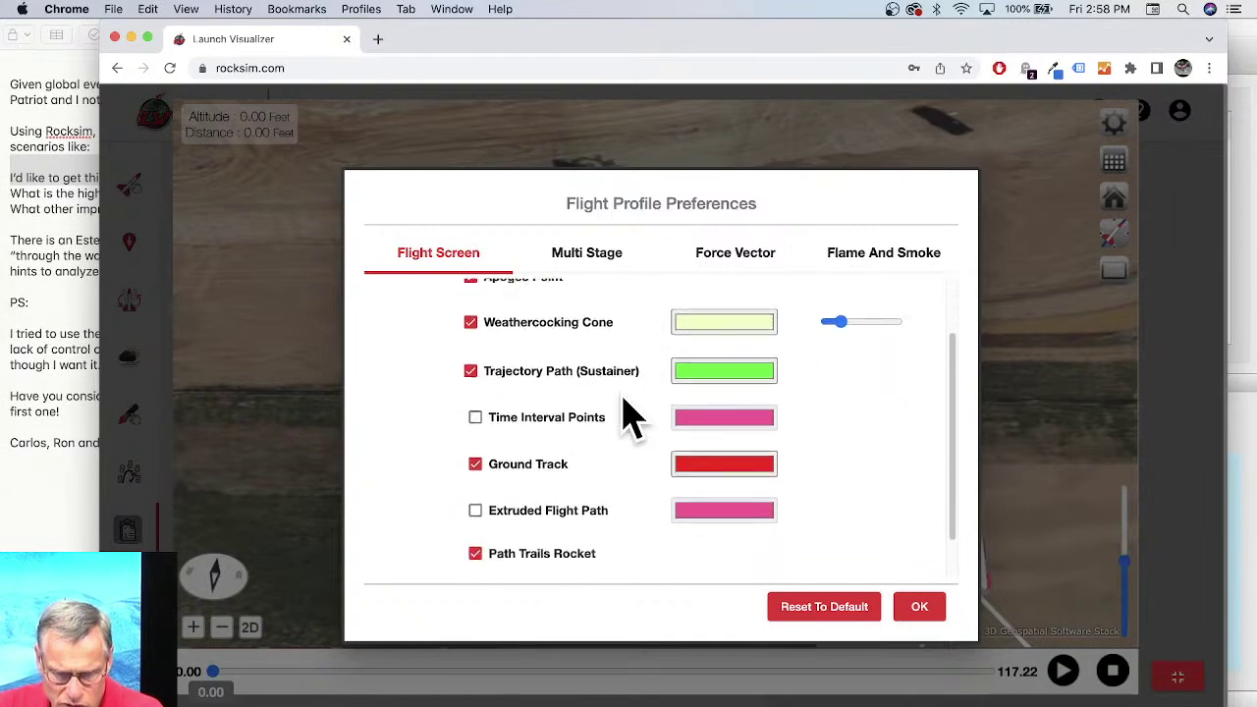
{"action": "left_click", "coordinate": [476, 503]}
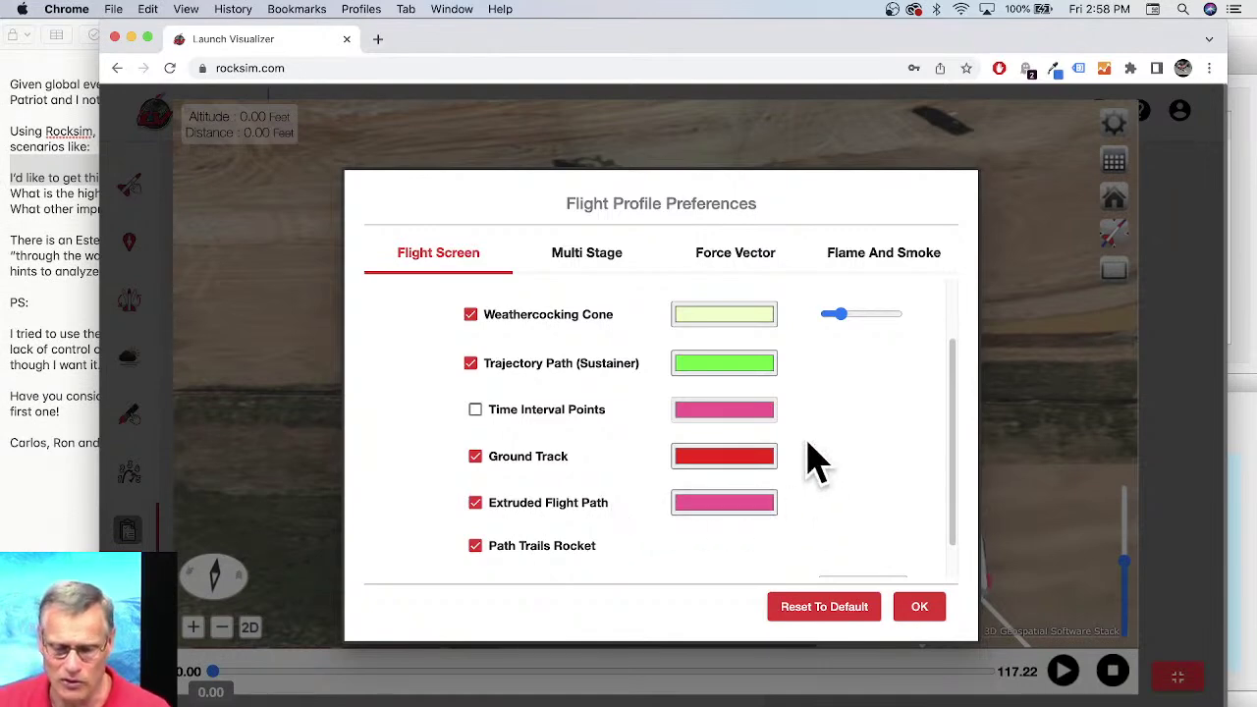
{"action": "left_click", "coordinate": [917, 607]}
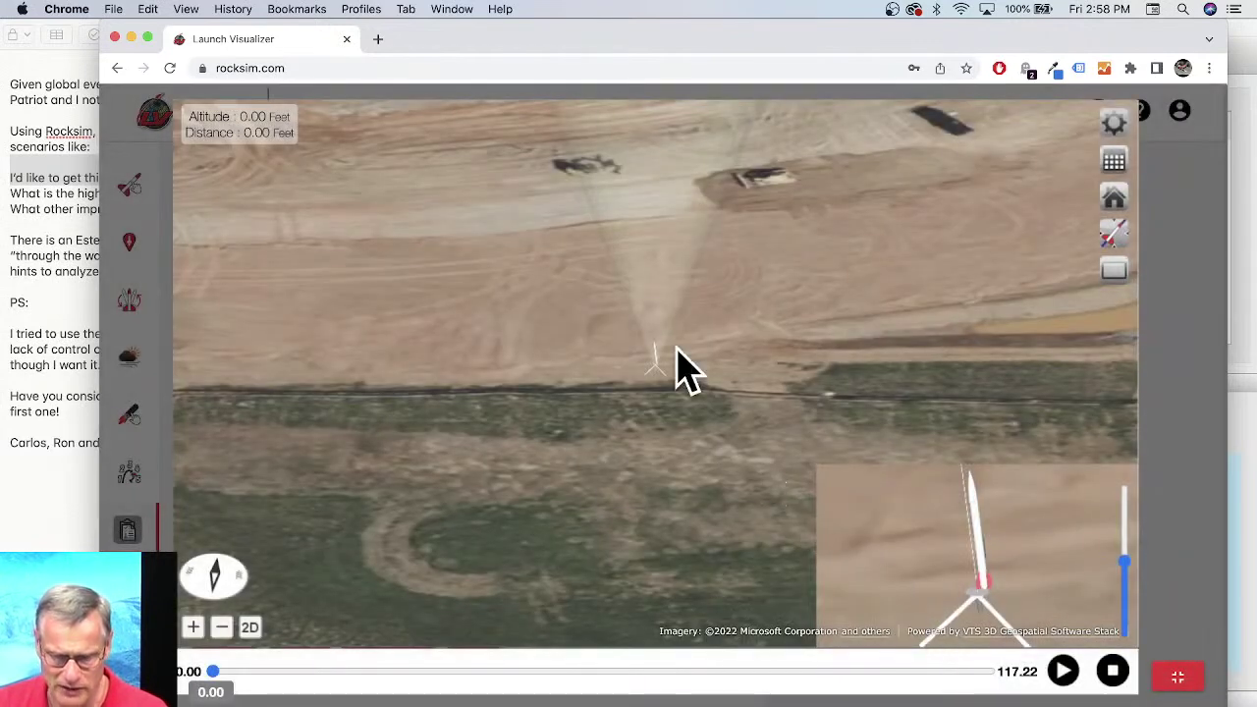
{"action": "scroll", "coordinate": [685, 368], "scroll_direction": "down", "scroll_amount": 5}
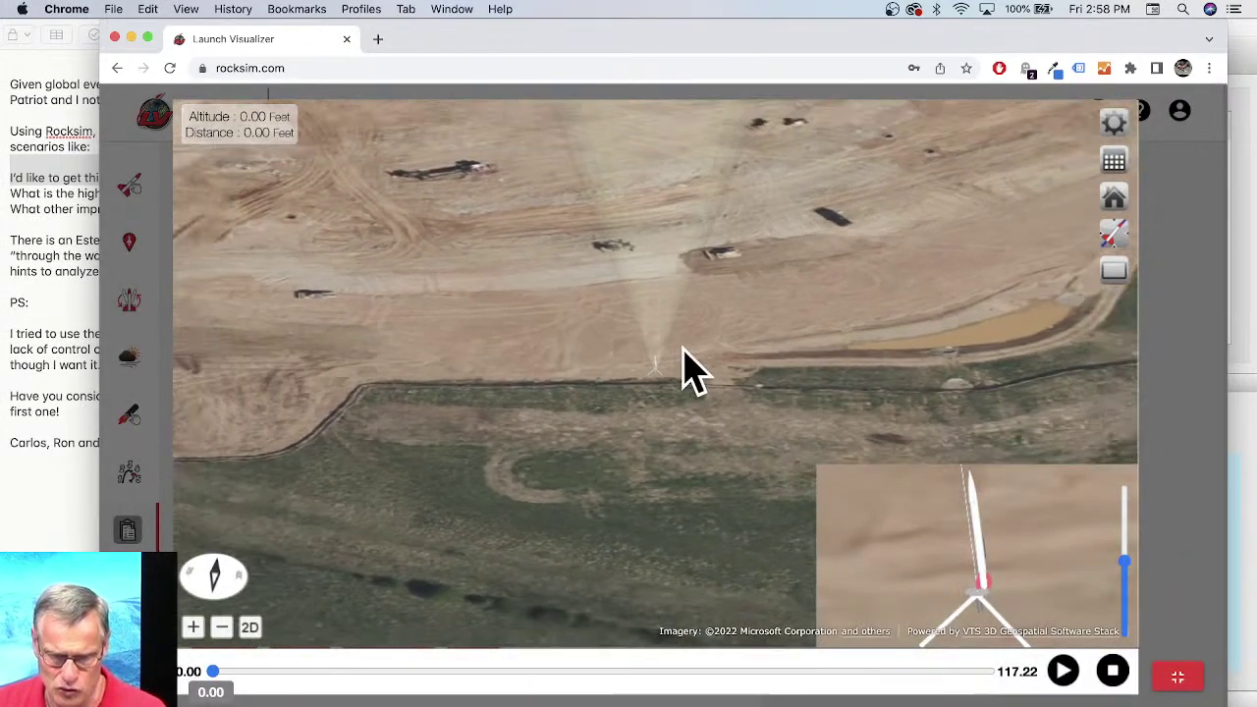
Step: Orbit, tilt and zoom the 3D map to show the weathercocking cone above the launch area, then start playback
{"action": "left_click_drag", "start_coordinate": [685, 368], "coordinate": [756, 138]}
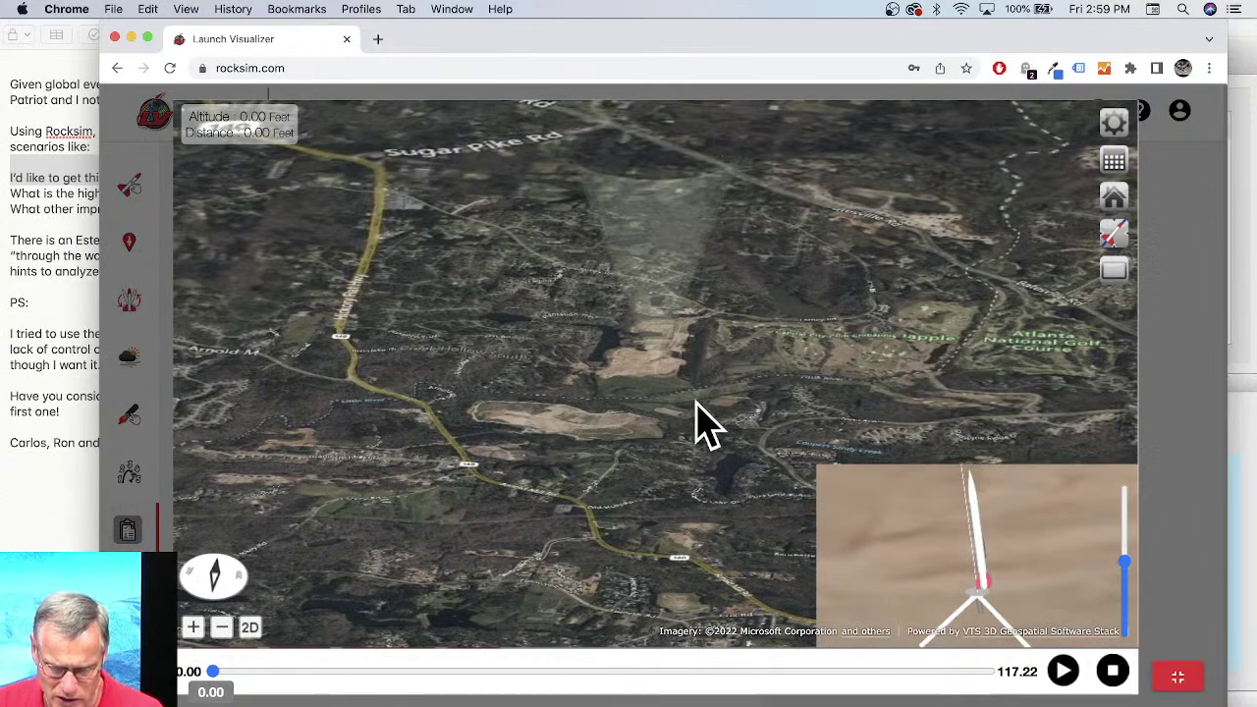
{"action": "left_click_drag", "start_coordinate": [674, 412], "coordinate": [679, 351]}
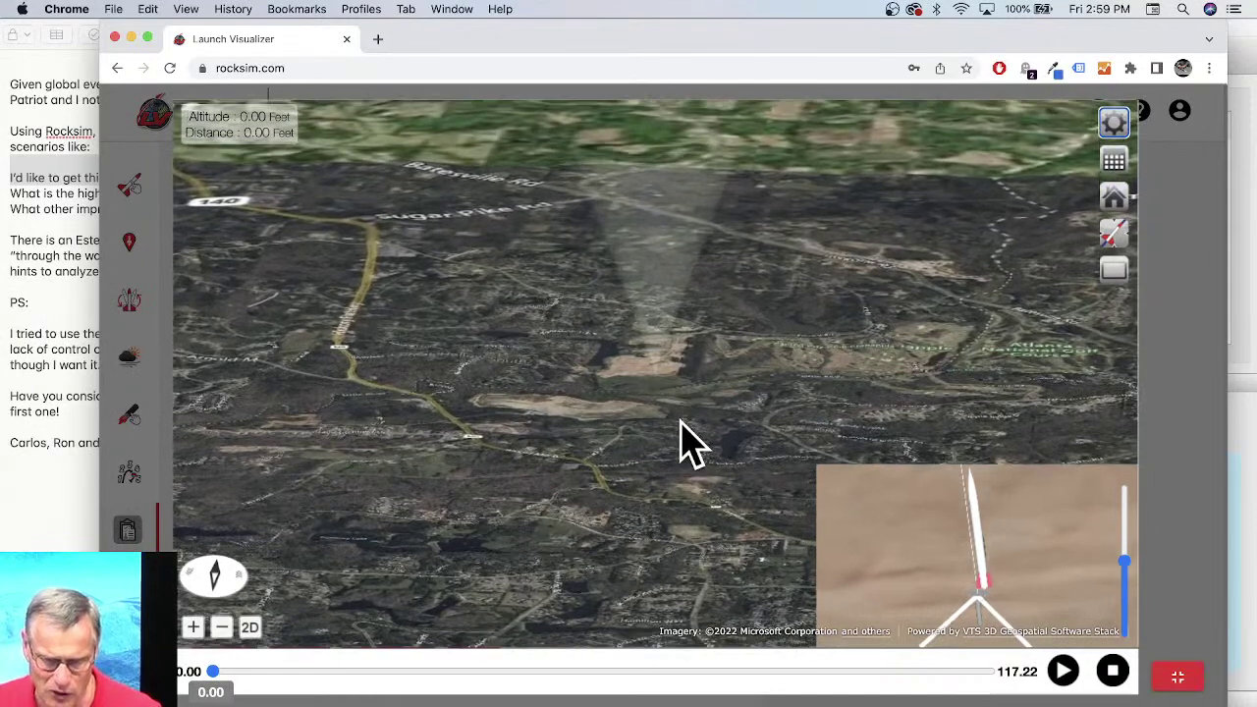
{"action": "left_click_drag", "start_coordinate": [685, 442], "coordinate": [684, 461]}
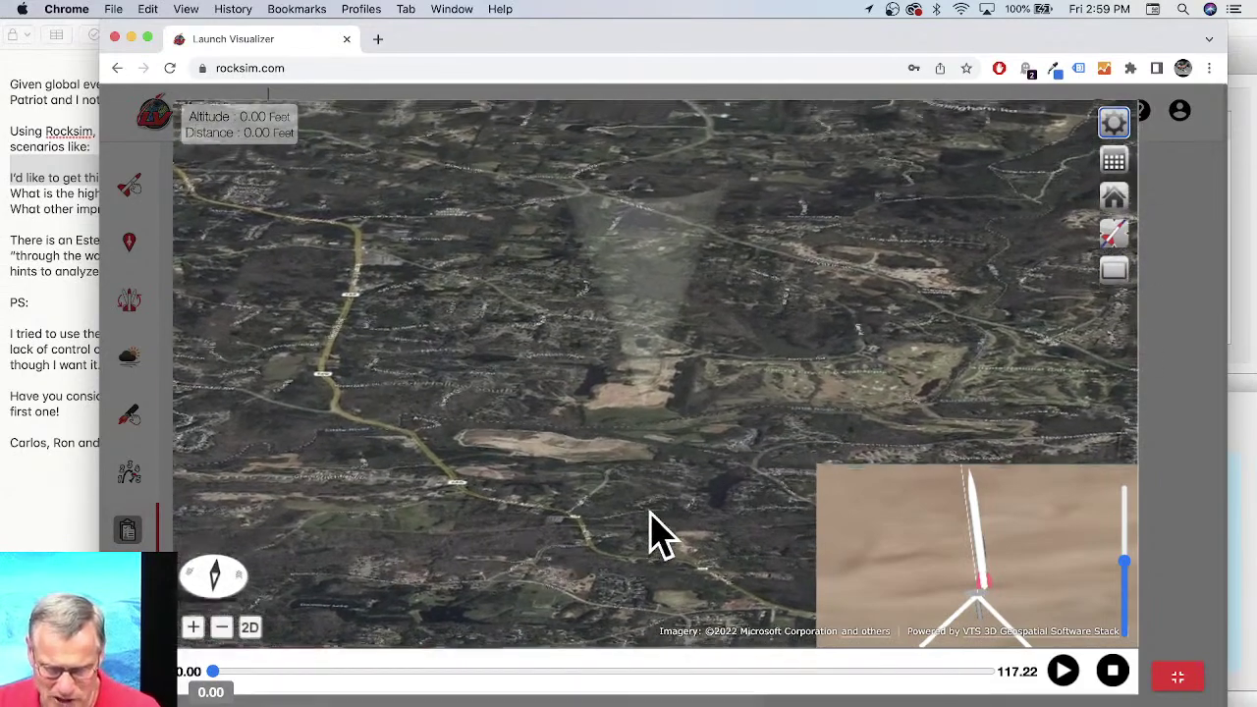
{"action": "scroll", "coordinate": [667, 469], "scroll_direction": "up", "scroll_amount": 5}
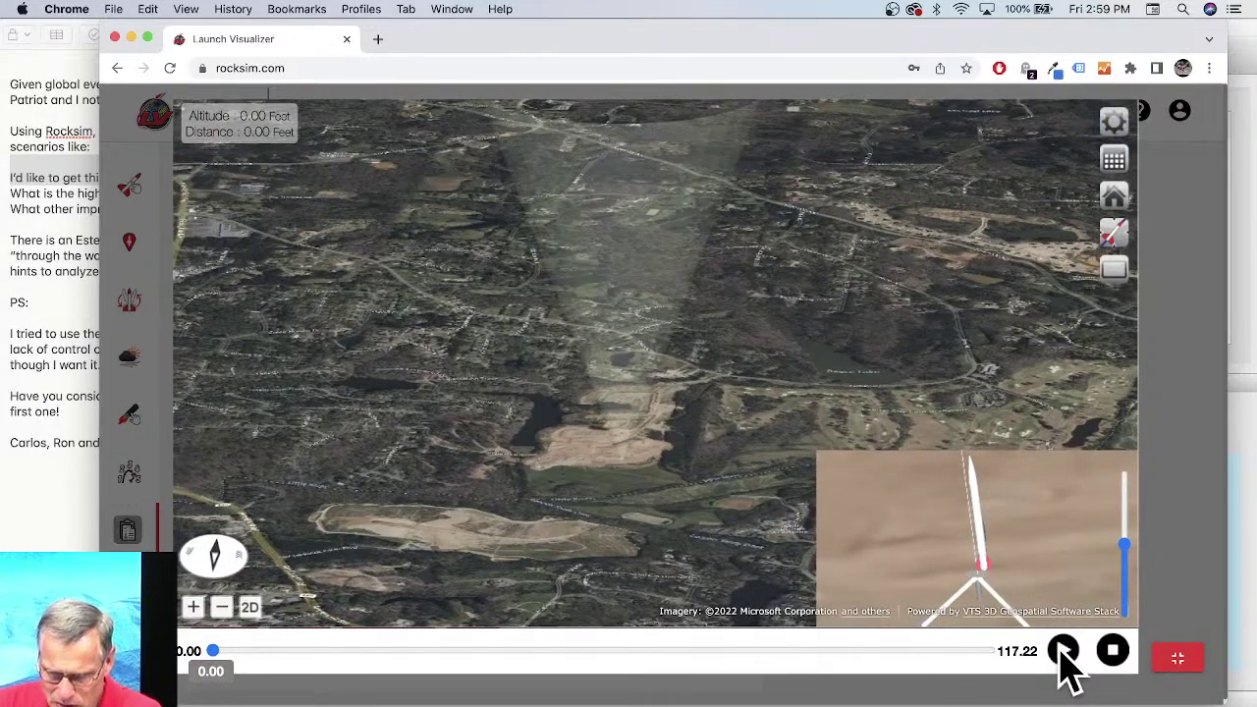
{"action": "left_click", "coordinate": [1063, 651]}
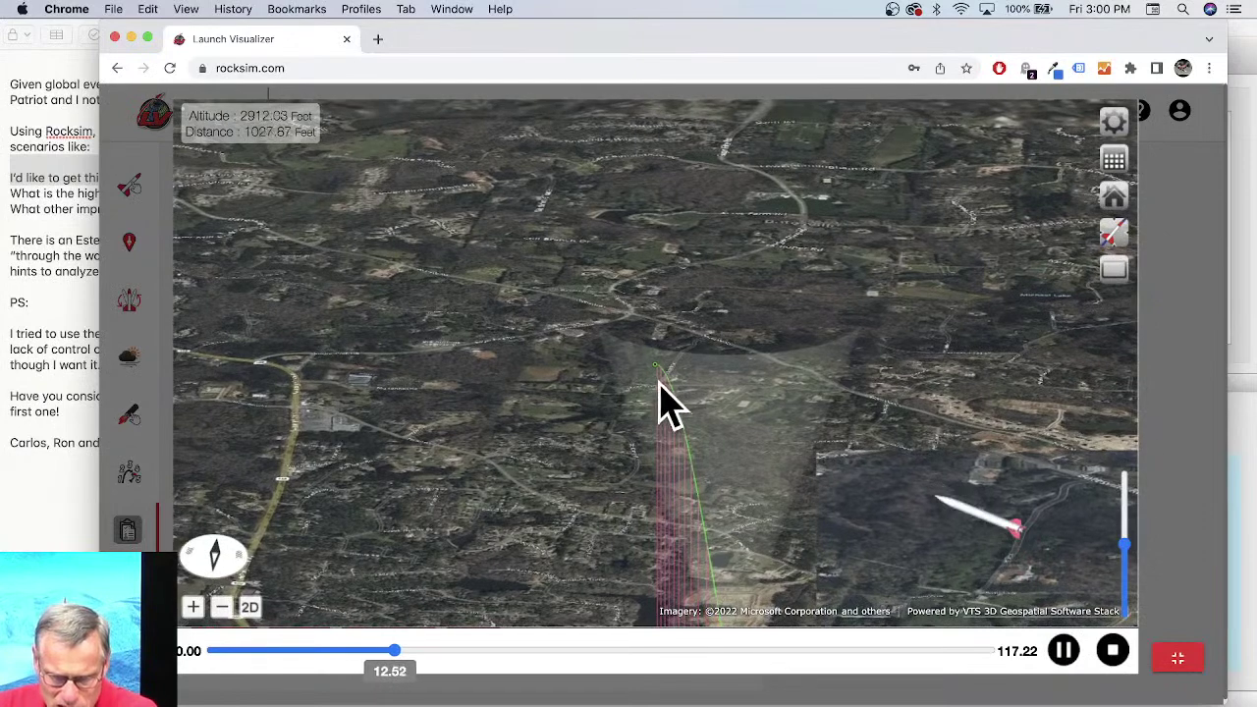
Step: Pause the replay at 14.50 s, orbit and tilt the map around the trajectory, then resume playback
{"action": "left_click", "coordinate": [1063, 651]}
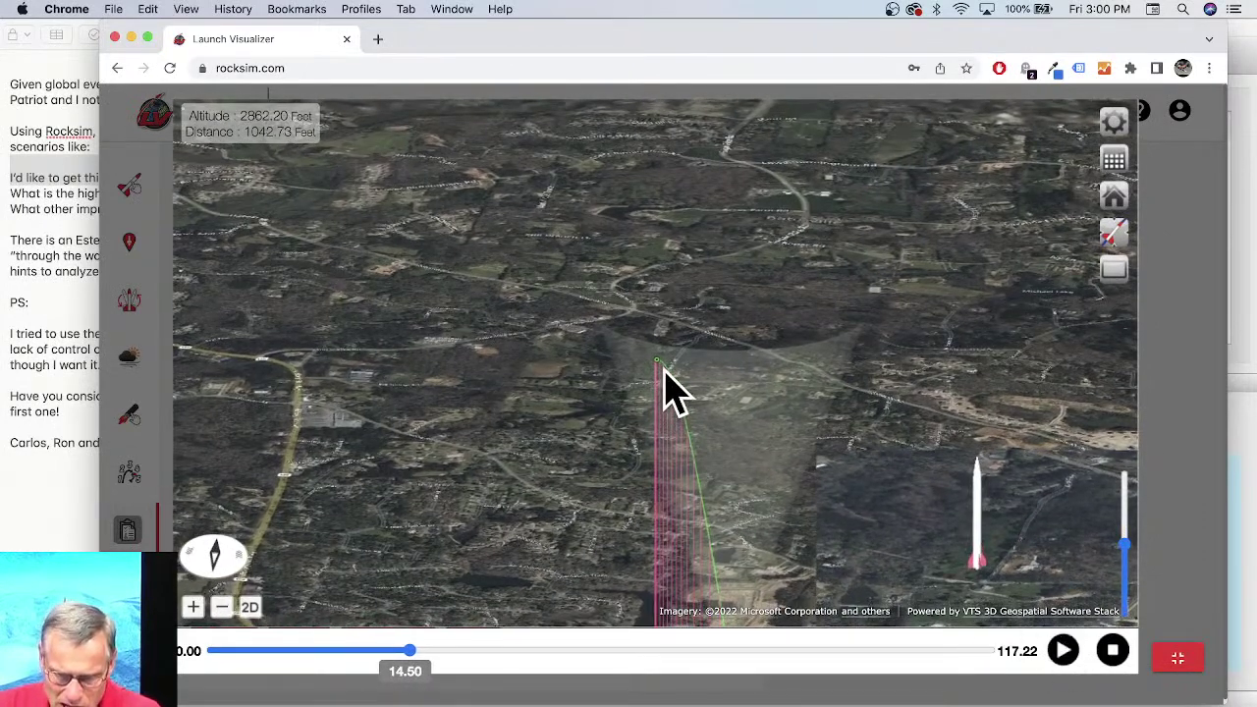
{"action": "left_click_drag", "start_coordinate": [794, 522], "coordinate": [648, 241]}
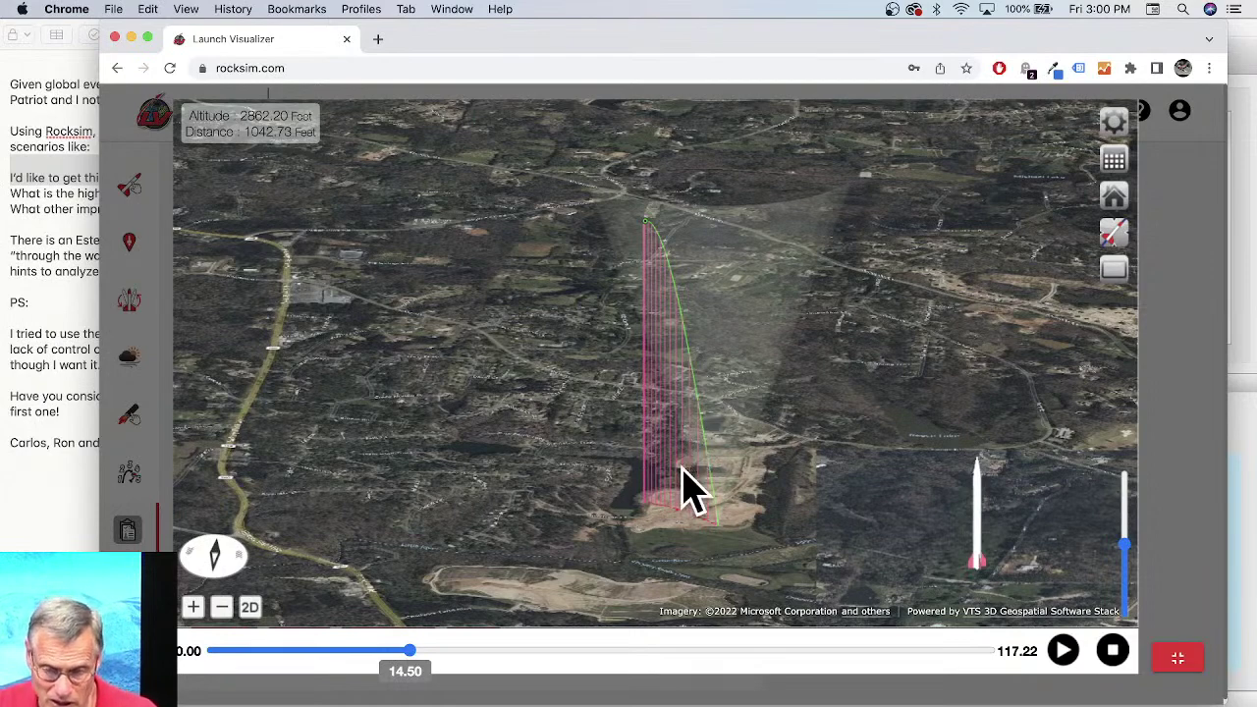
{"action": "left_click_drag", "start_coordinate": [688, 491], "coordinate": [695, 535]}
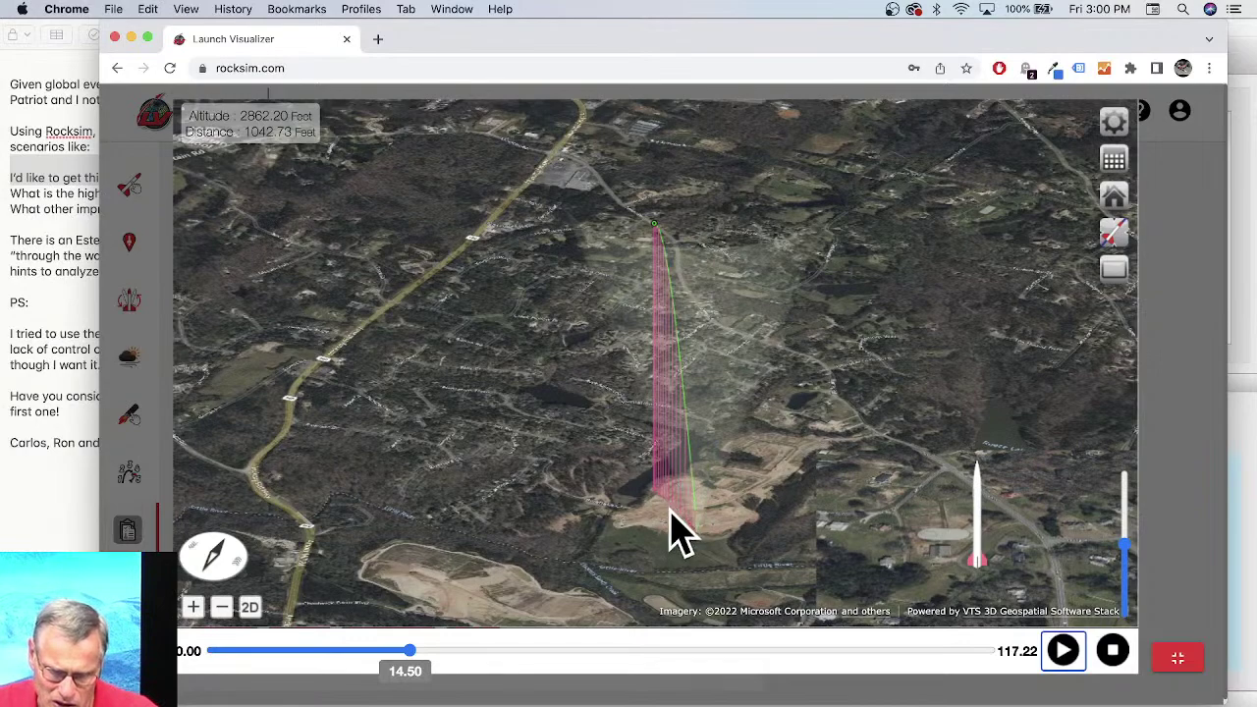
{"action": "left_click_drag", "start_coordinate": [671, 512], "coordinate": [616, 391]}
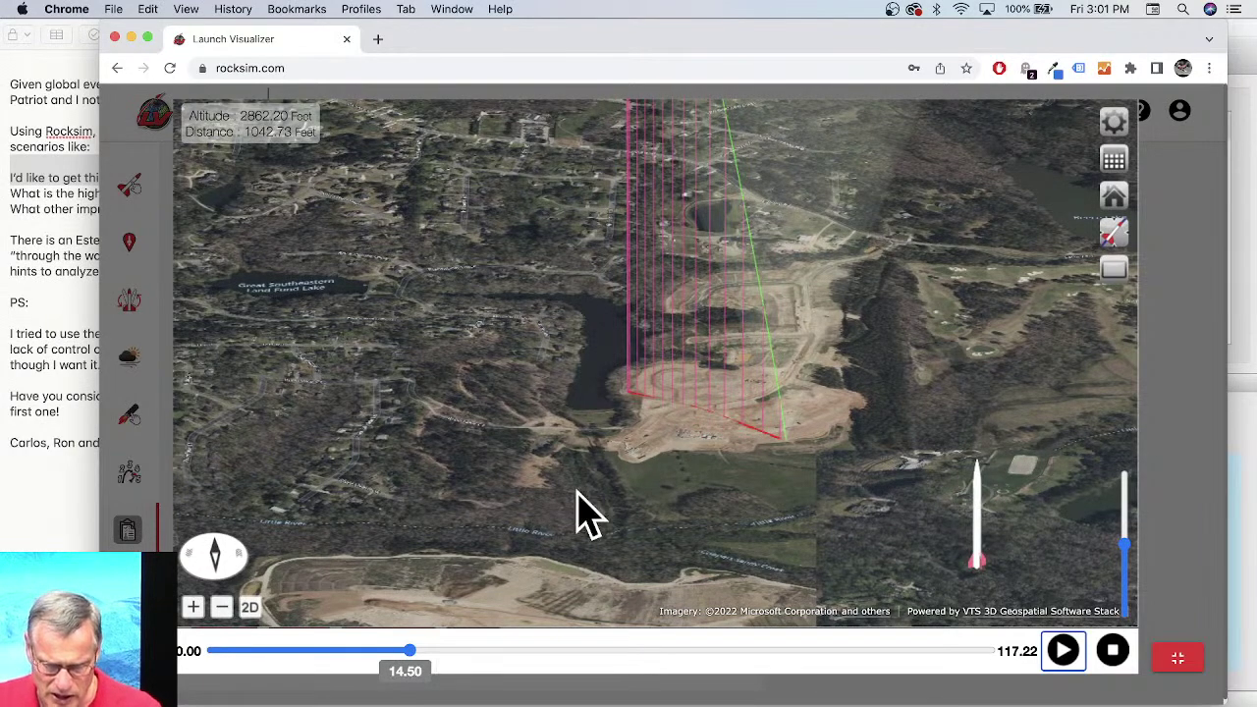
{"action": "left_click_drag", "start_coordinate": [576, 513], "coordinate": [632, 482]}
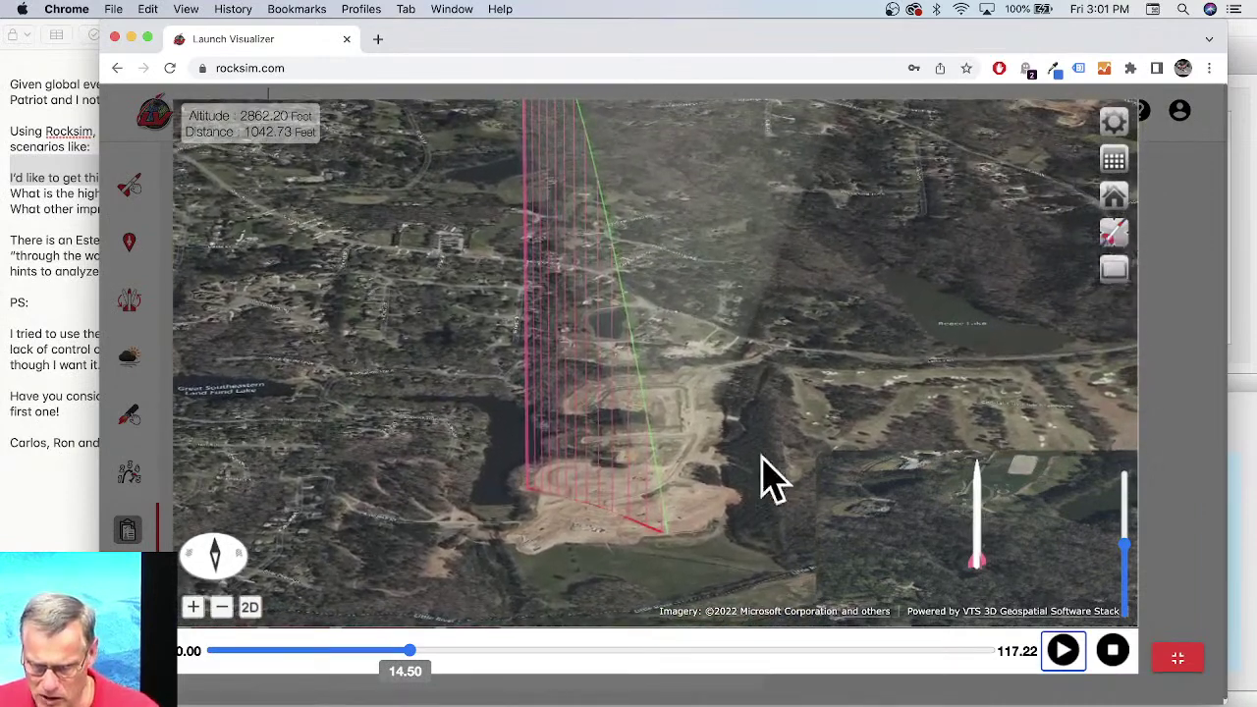
{"action": "left_click", "coordinate": [1064, 650]}
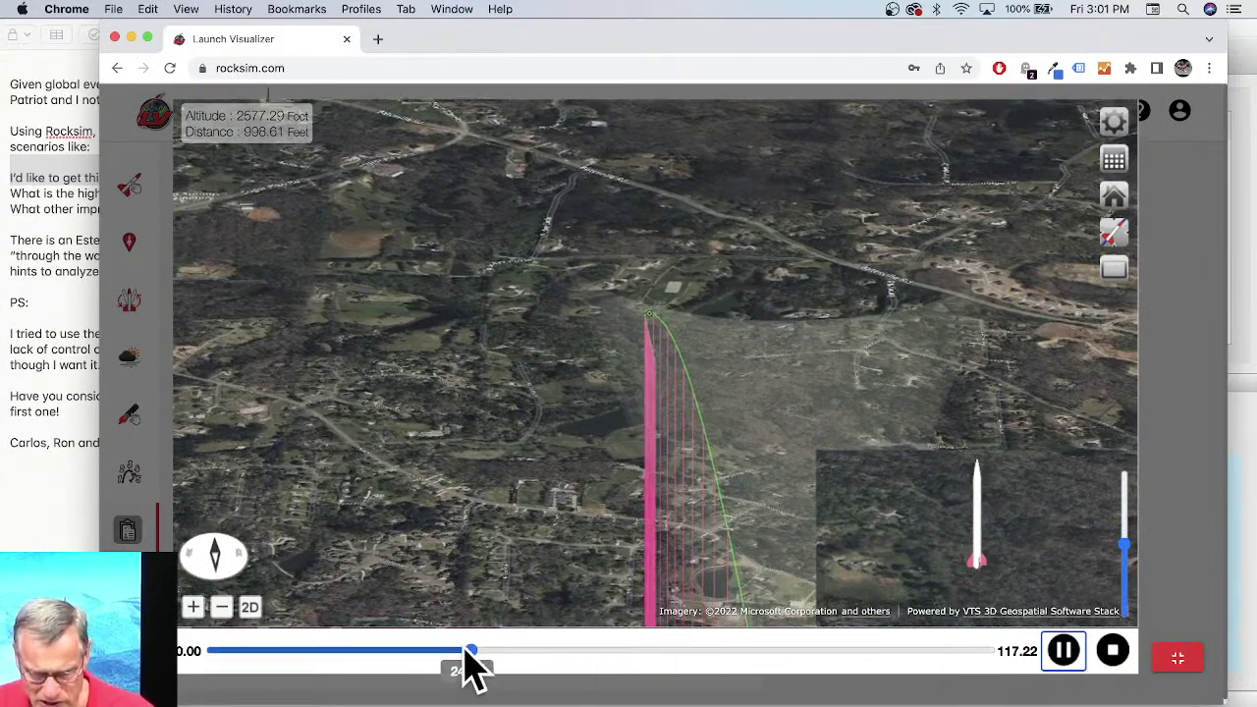
Step: Skip the replay to the 117.22 s landing, orbit the view around the landing area, and bring the notes forward
{"action": "left_click_drag", "start_coordinate": [562, 658], "coordinate": [1000, 650]}
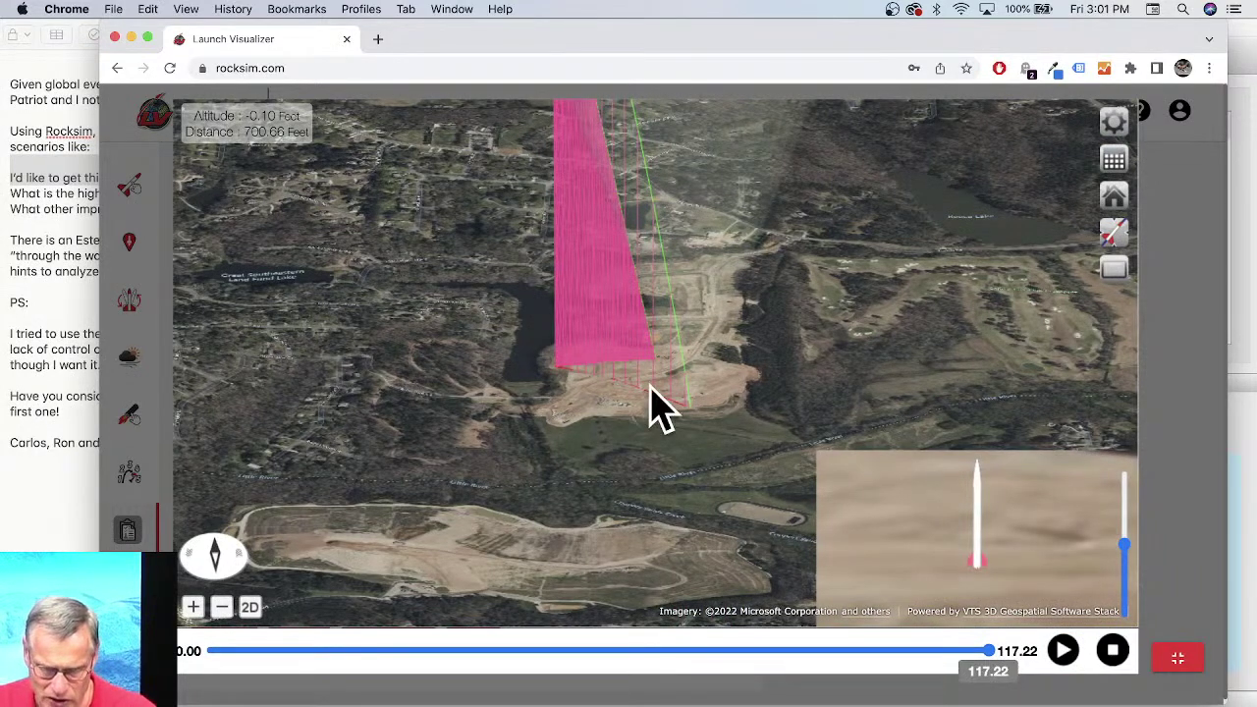
{"action": "left_click_drag", "start_coordinate": [674, 418], "coordinate": [399, 444]}
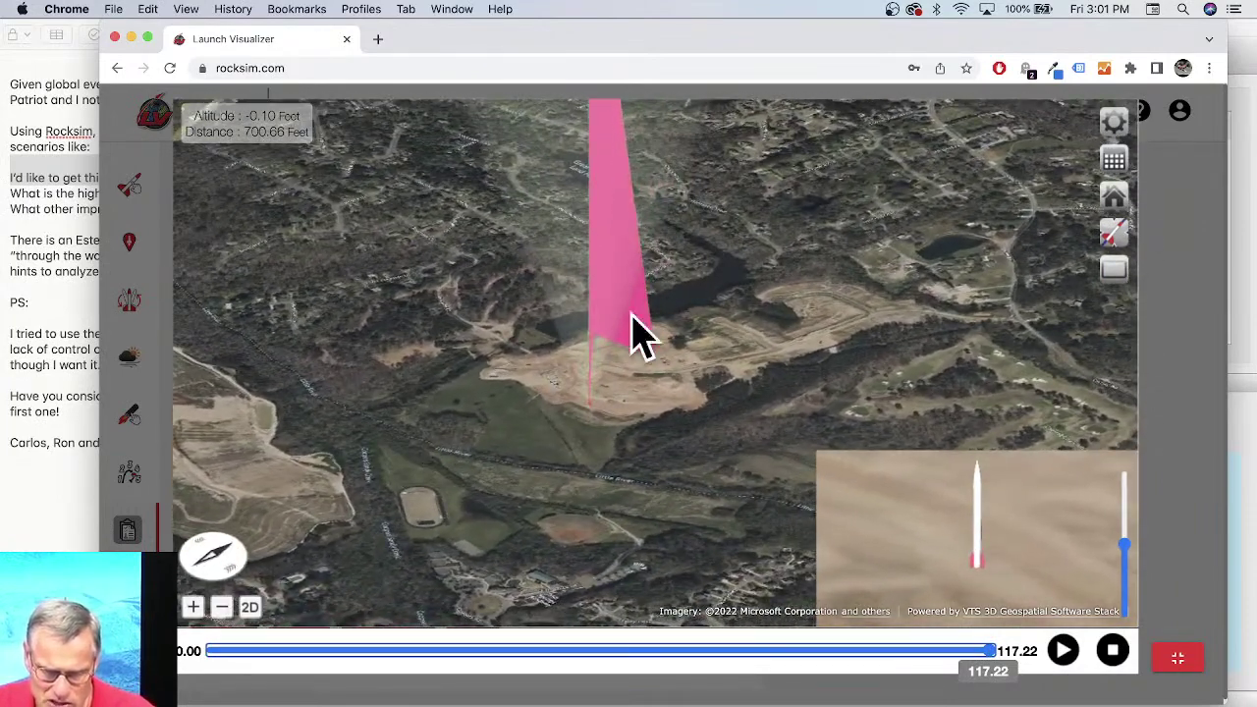
{"action": "left_click_drag", "start_coordinate": [637, 403], "coordinate": [657, 550]}
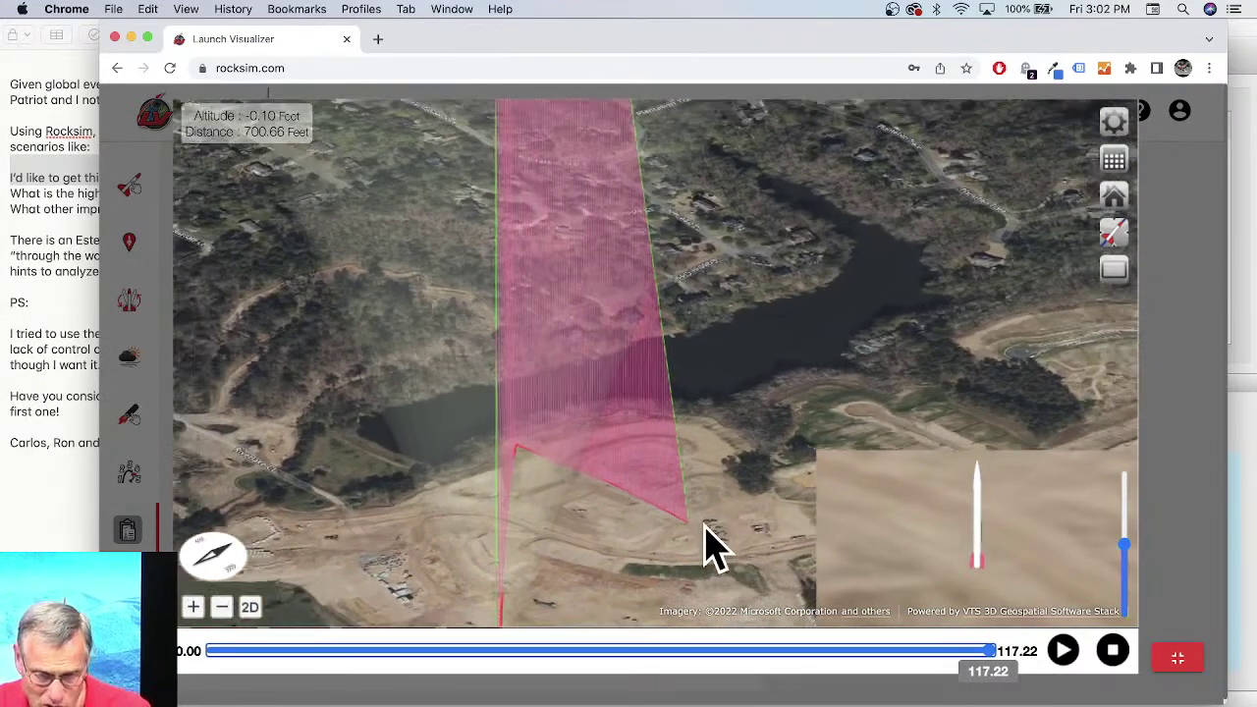
{"action": "left_click_drag", "start_coordinate": [712, 550], "coordinate": [707, 526]}
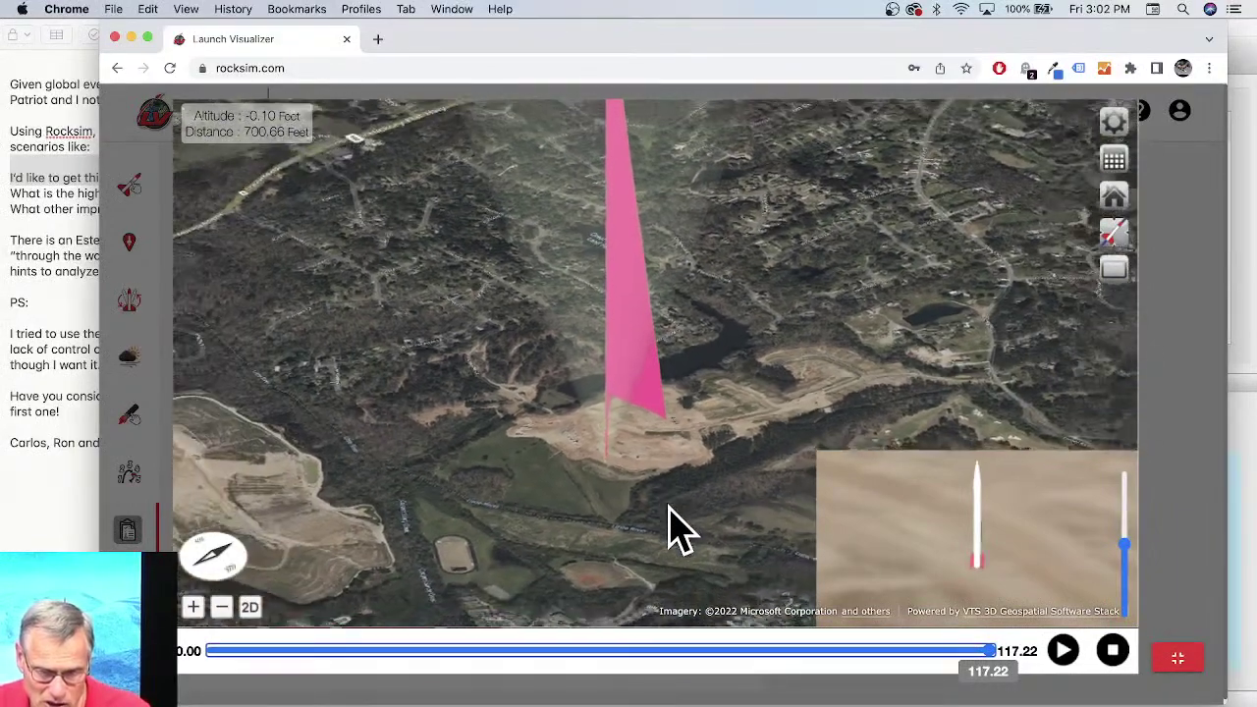
{"action": "left_click_drag", "start_coordinate": [732, 535], "coordinate": [737, 454]}
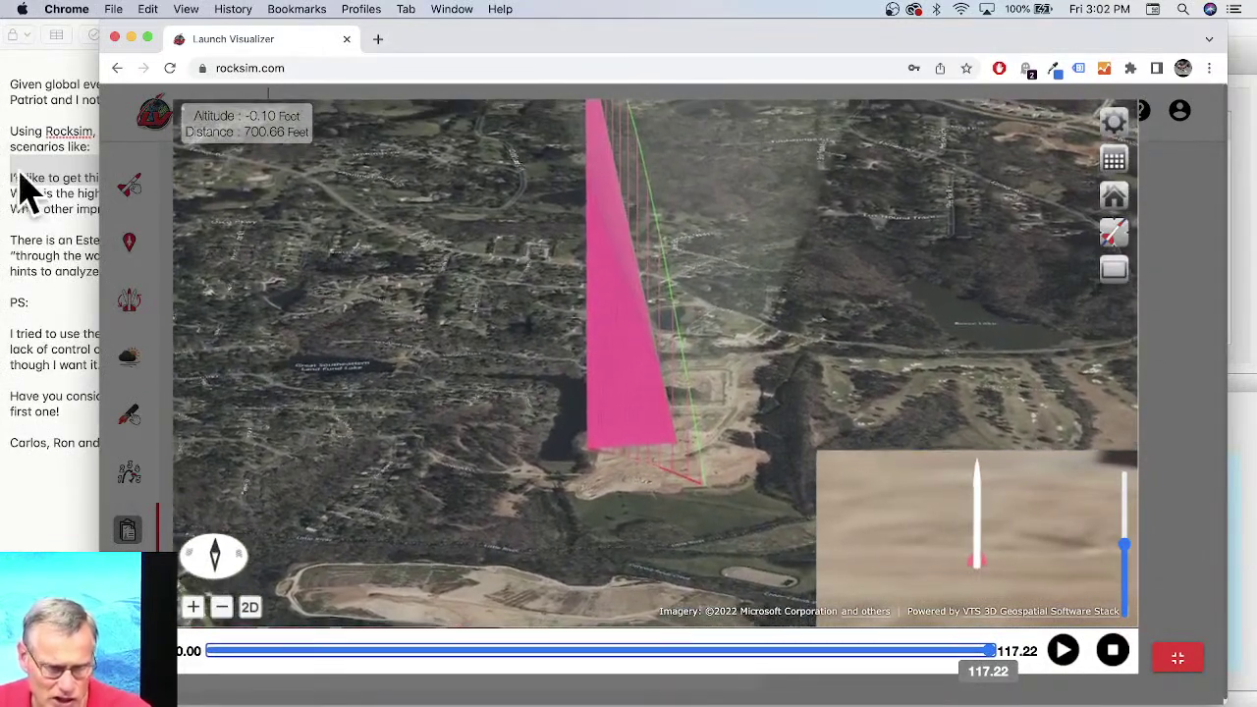
{"action": "left_click", "coordinate": [22, 177]}
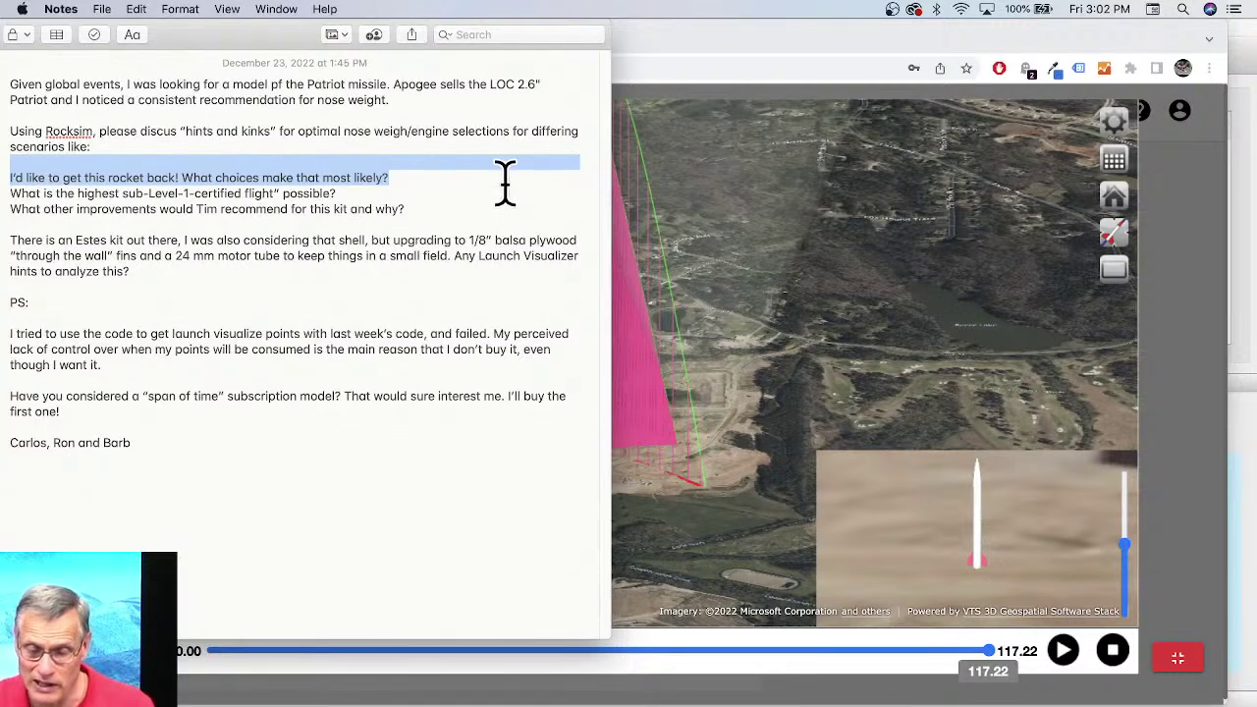
Step: Orbit the map over the rocket trail, then exit full-screen to reveal the results table
{"action": "left_click", "coordinate": [791, 253]}
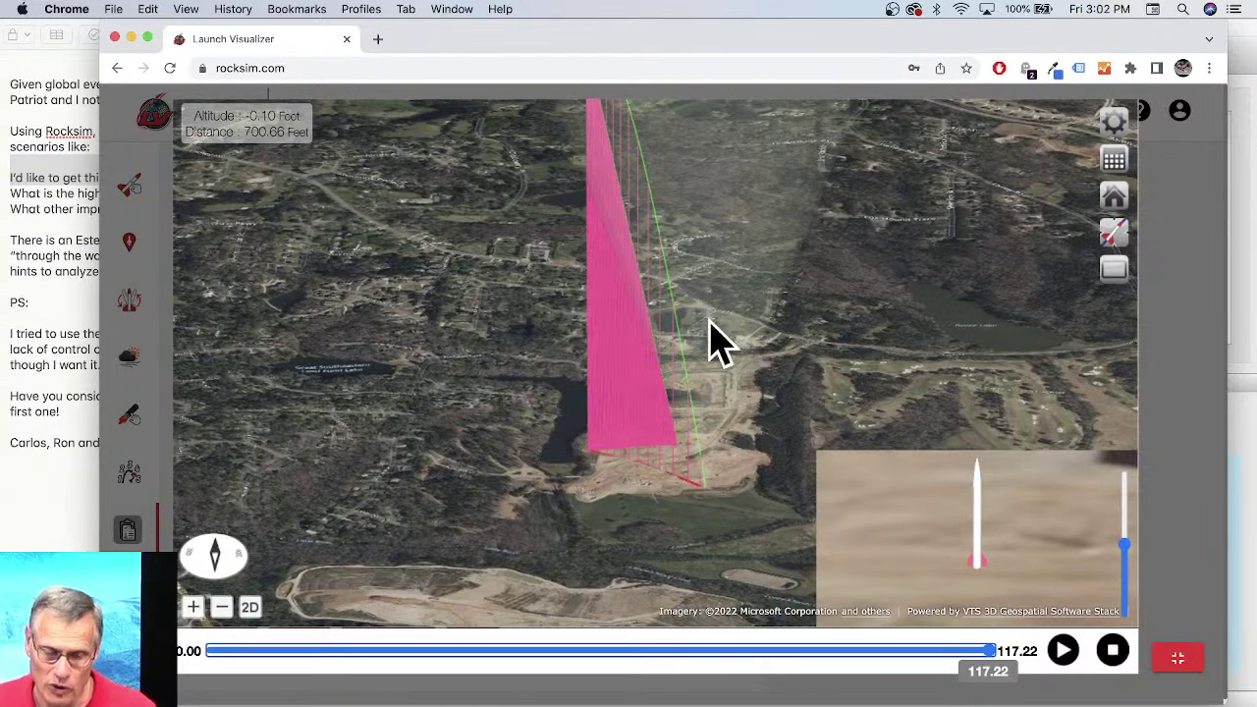
{"action": "left_click_drag", "start_coordinate": [722, 344], "coordinate": [698, 449]}
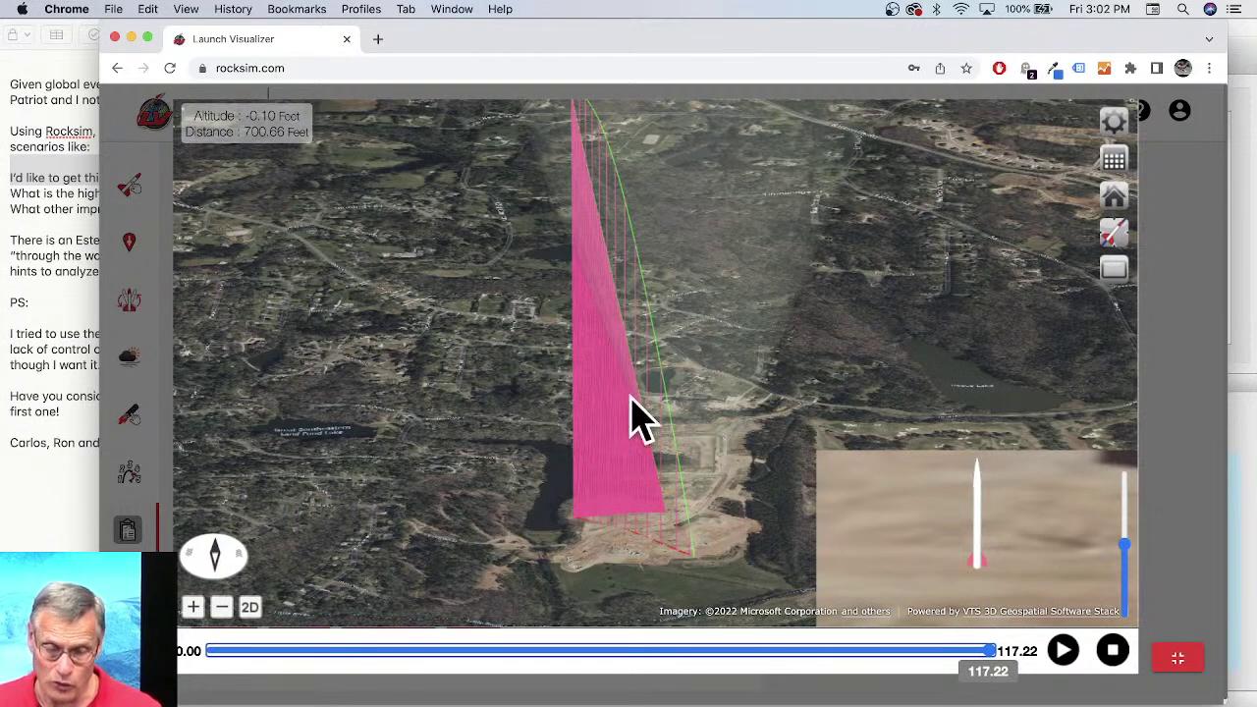
{"action": "left_click_drag", "start_coordinate": [742, 476], "coordinate": [609, 479]}
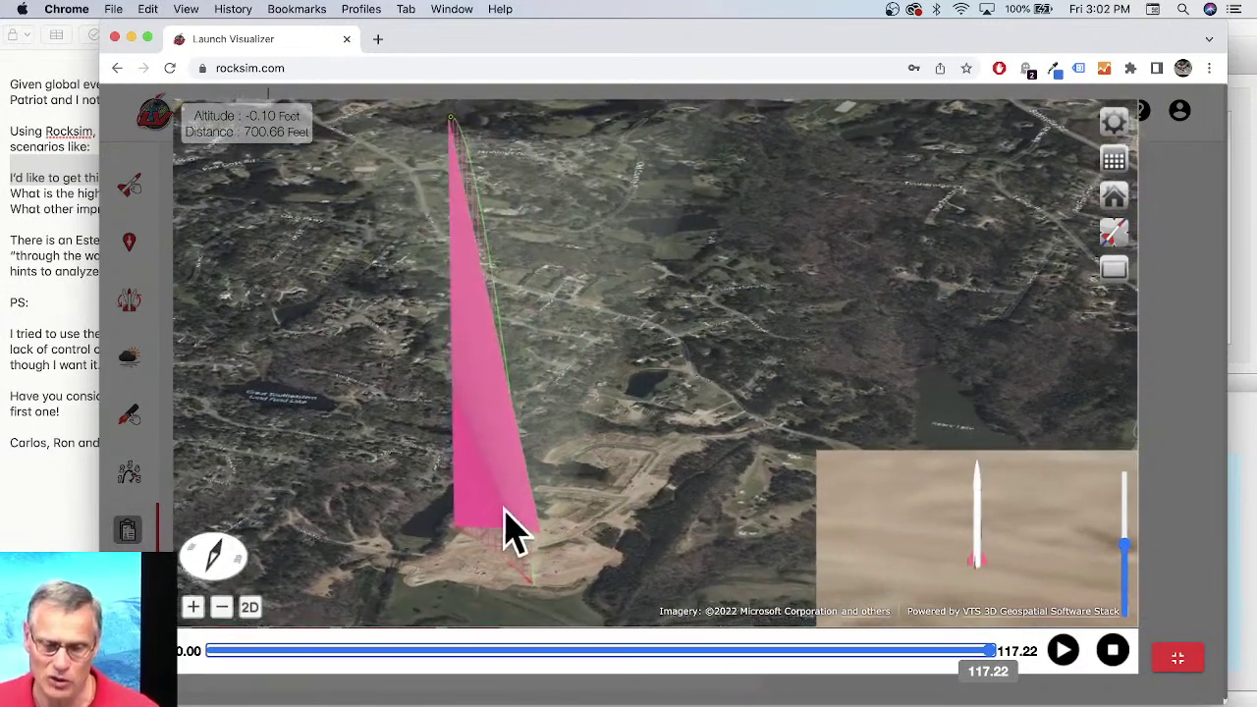
{"action": "left_click_drag", "start_coordinate": [544, 539], "coordinate": [749, 528]}
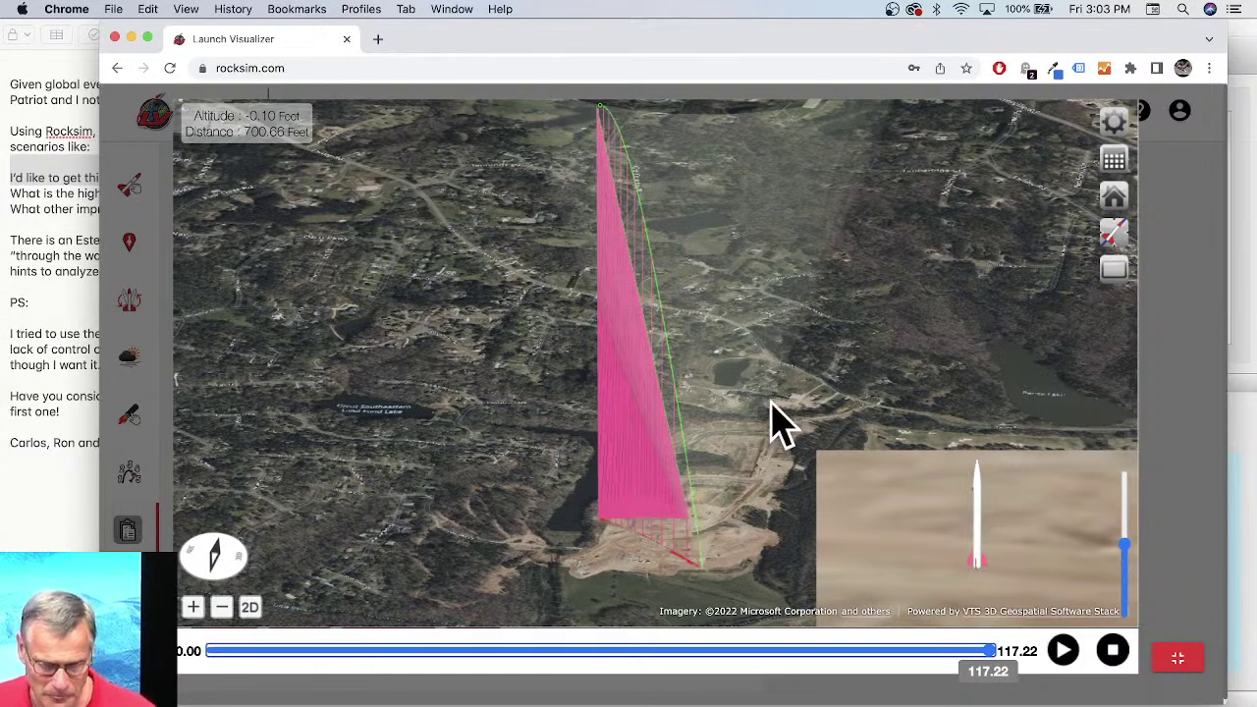
{"action": "left_click", "coordinate": [1178, 660]}
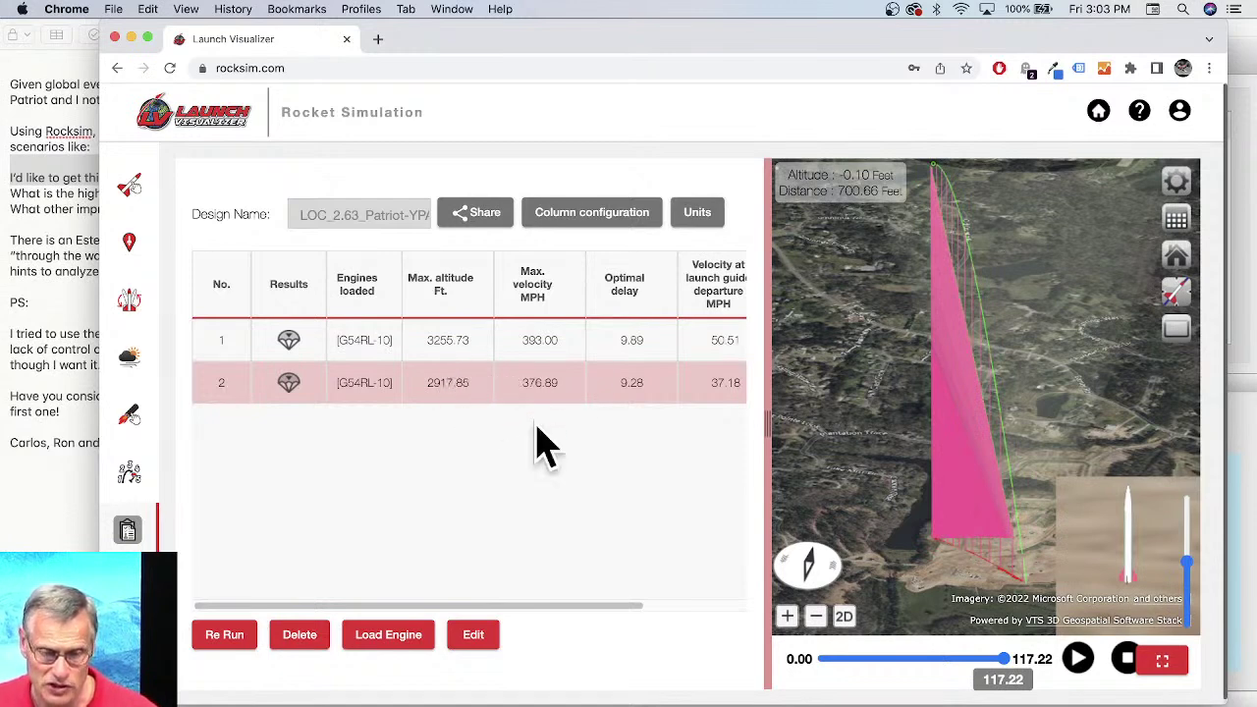
Step: Scroll the results to the second G54RL-10 run's deployment velocities and bring the live-stream chat forward
{"action": "left_click_drag", "start_coordinate": [494, 607], "coordinate": [594, 609]}
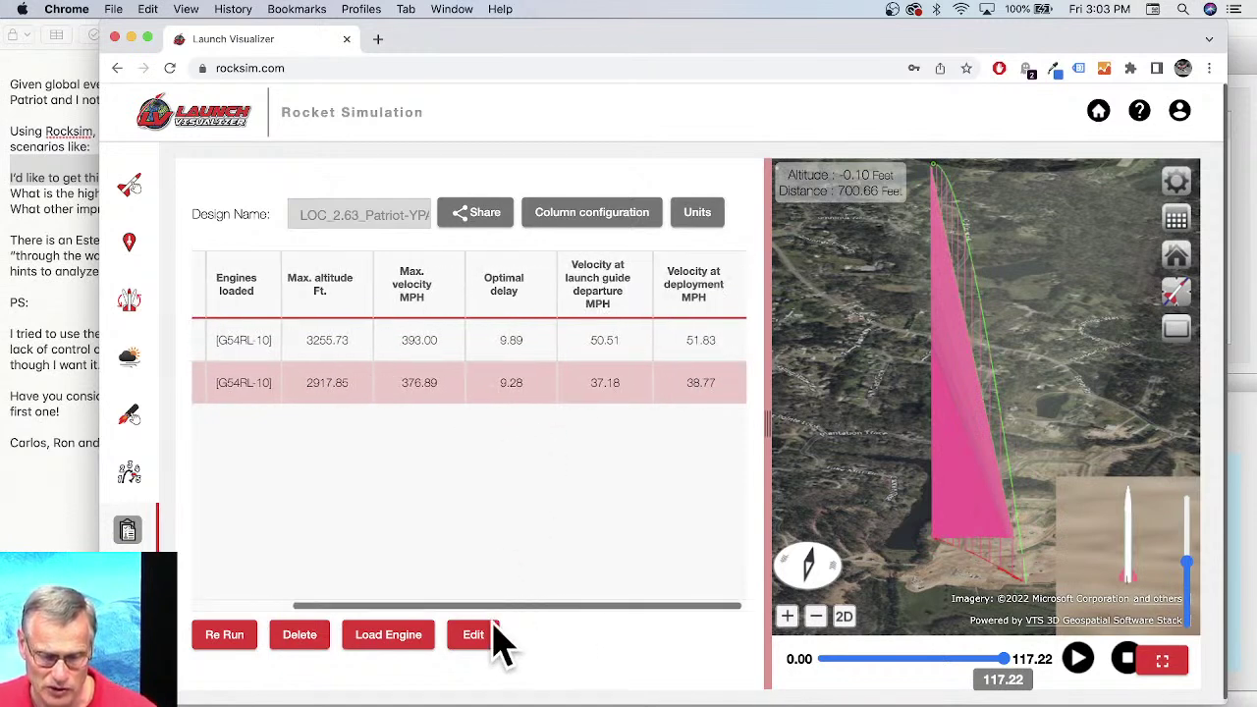
{"action": "key", "text": "super+Tab"}
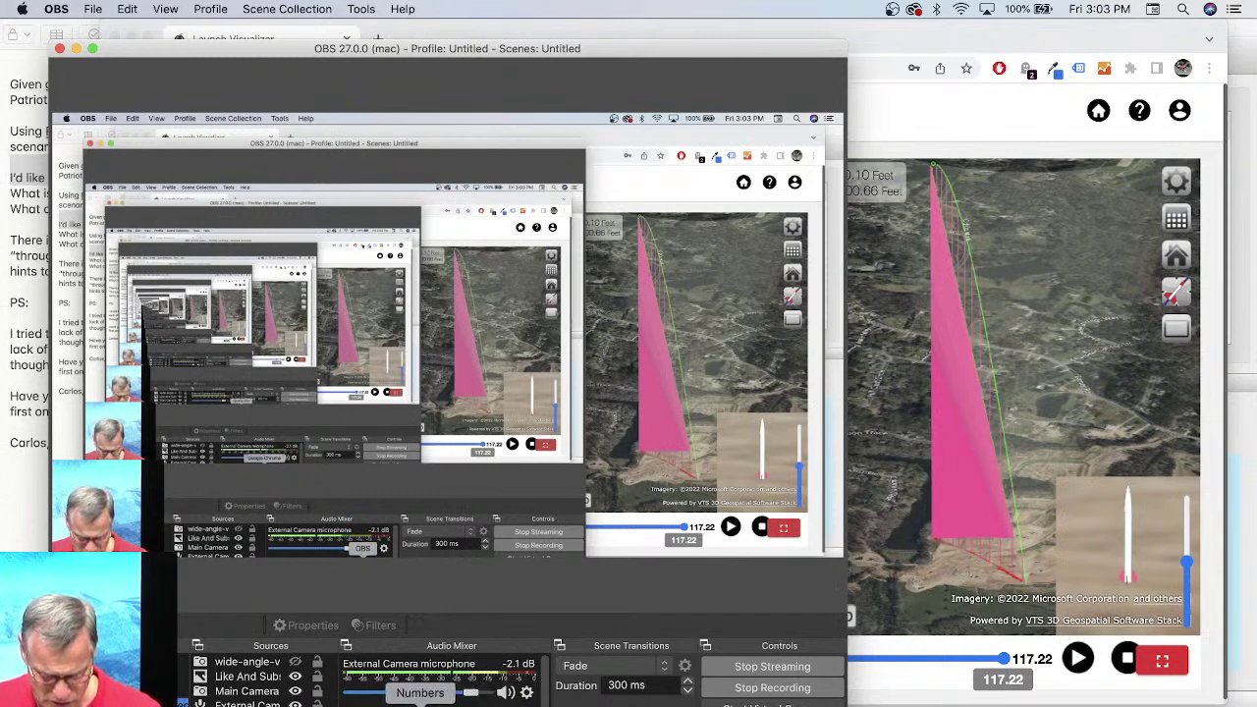
{"action": "left_click", "coordinate": [471, 702]}
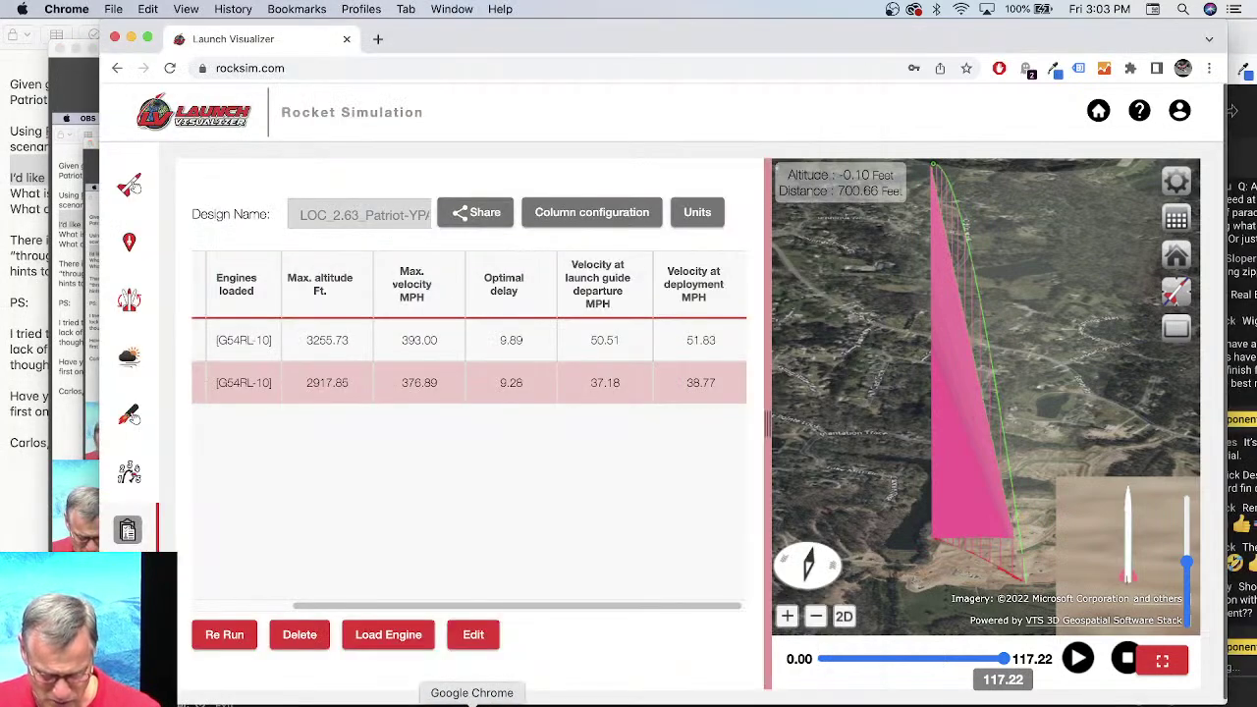
{"action": "left_click", "coordinate": [1235, 409]}
Step: Move the live-stream chat window left beside the results and switch to Safari's Apogee motor table
{"action": "left_click_drag", "start_coordinate": [1172, 49], "coordinate": [101, 13]}
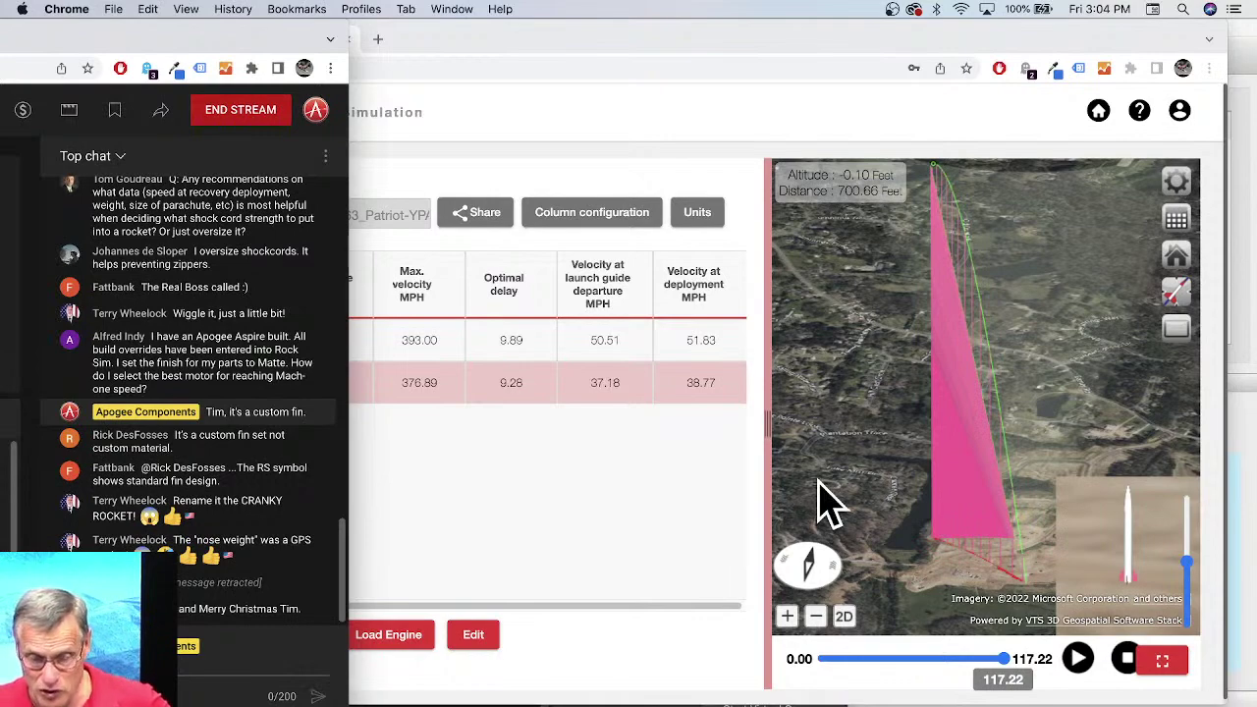
{"action": "key", "text": "super+Tab"}
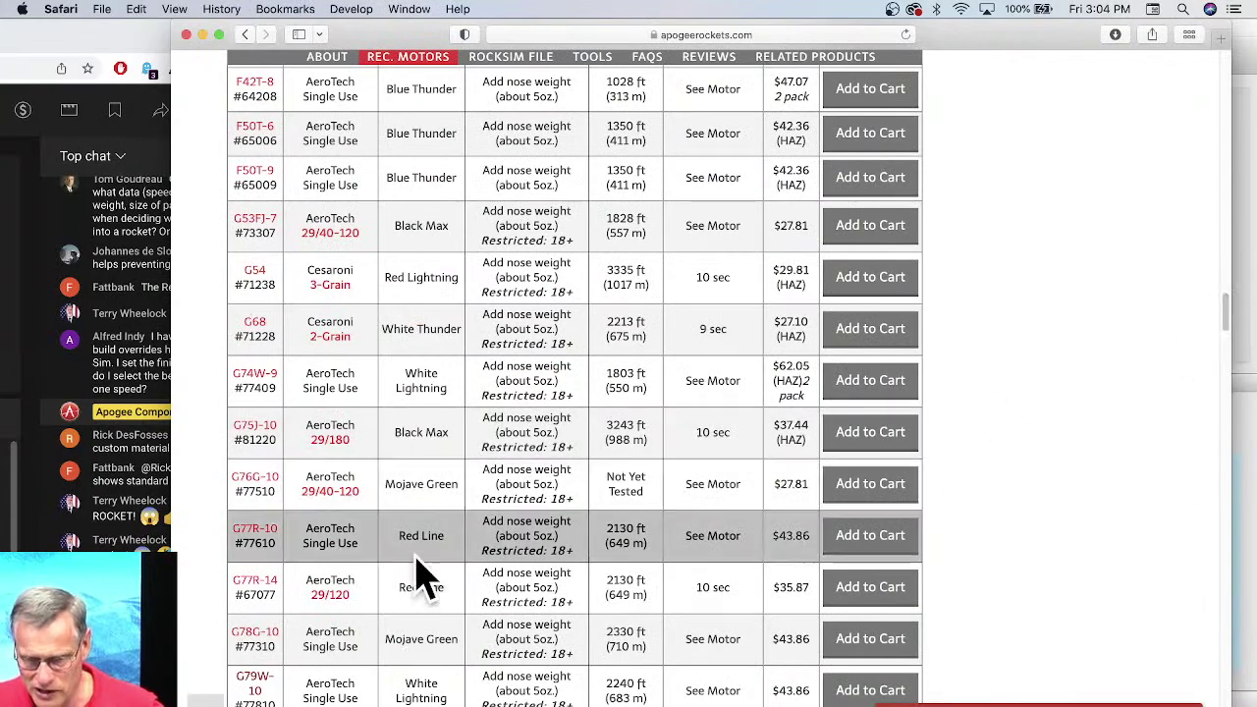
Step: Go back to the LOC 2.6" Patriot page, search 'simple gps tracker' and open the Simple GPS Tracker (09245)
{"action": "key", "text": "super+bracketleft"}
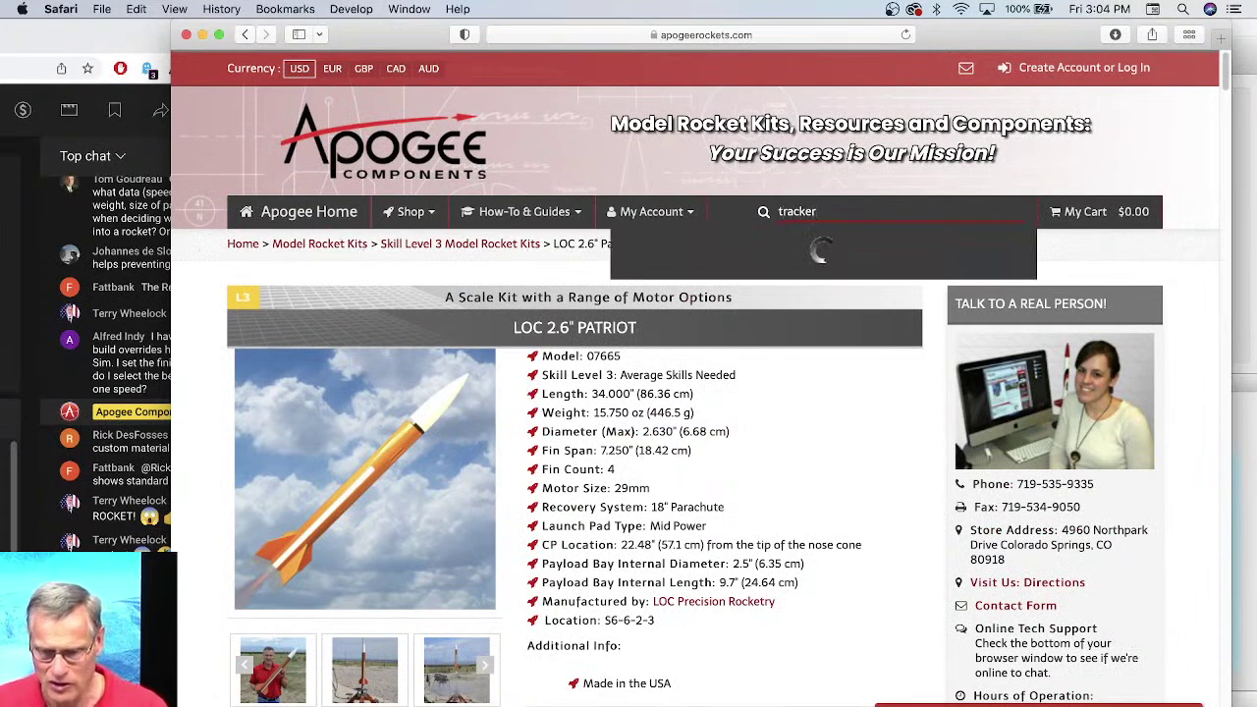
{"action": "scroll", "coordinate": [805, 481], "scroll_direction": "down", "scroll_amount": 5}
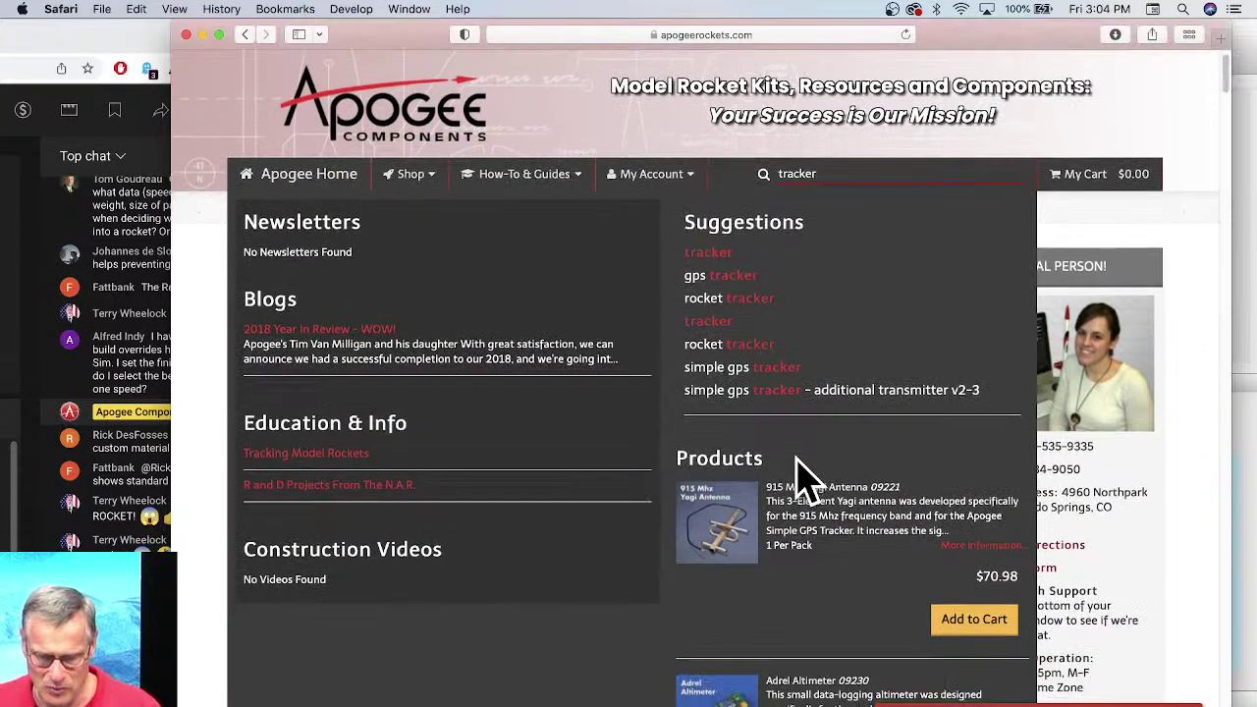
{"action": "scroll", "coordinate": [800, 472], "scroll_direction": "down", "scroll_amount": 4}
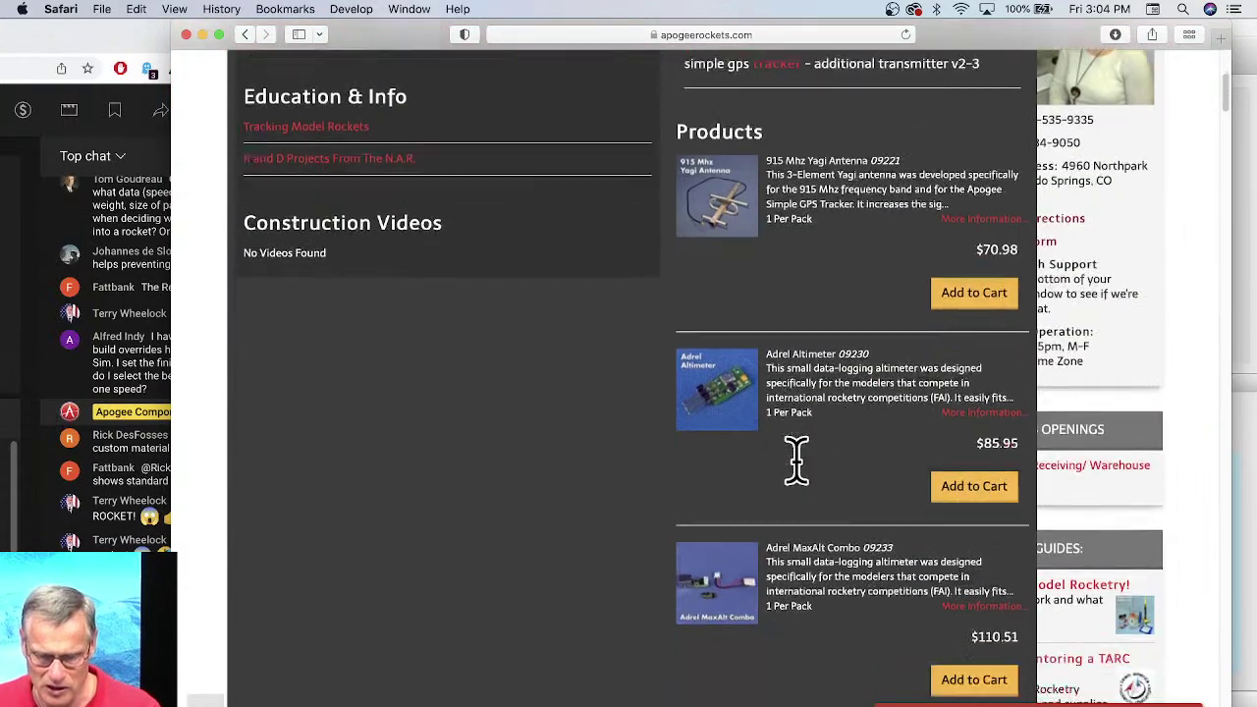
{"action": "scroll", "coordinate": [795, 481], "scroll_direction": "up", "scroll_amount": 6}
{"action": "scroll", "coordinate": [791, 456], "scroll_direction": "up", "scroll_amount": 3}
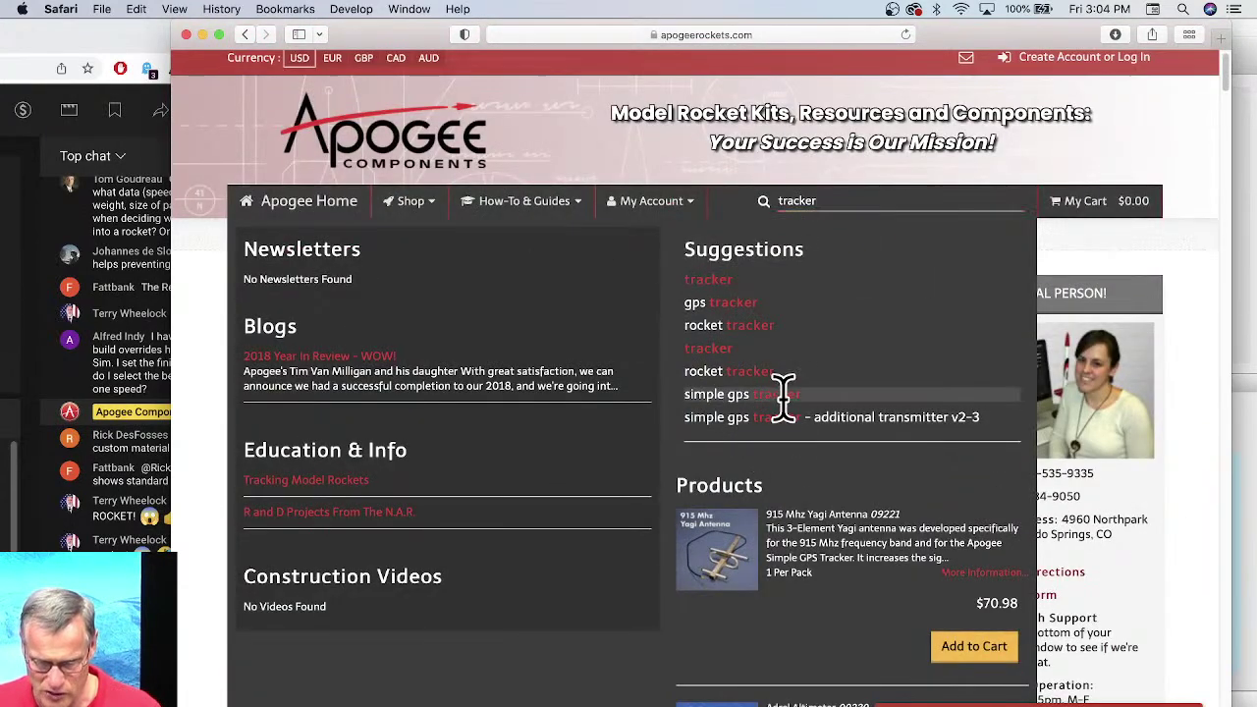
{"action": "left_click", "coordinate": [783, 394]}
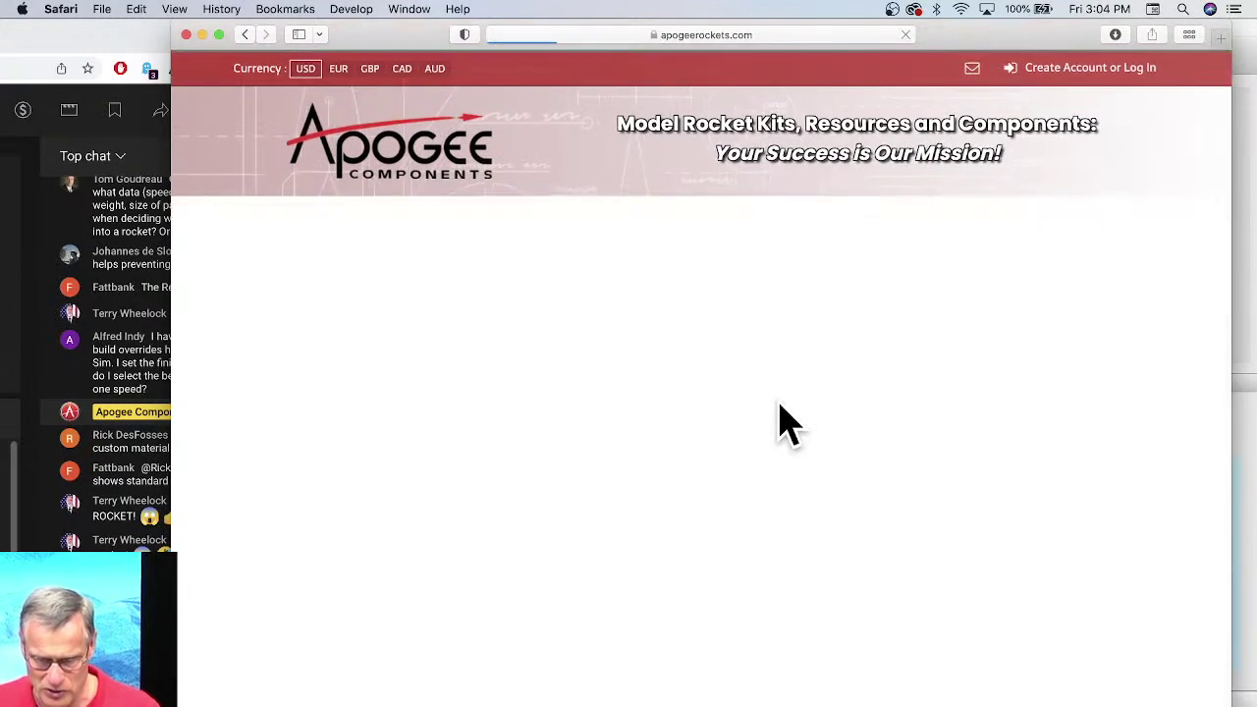
{"action": "scroll", "coordinate": [535, 520], "scroll_direction": "down", "scroll_amount": 1}
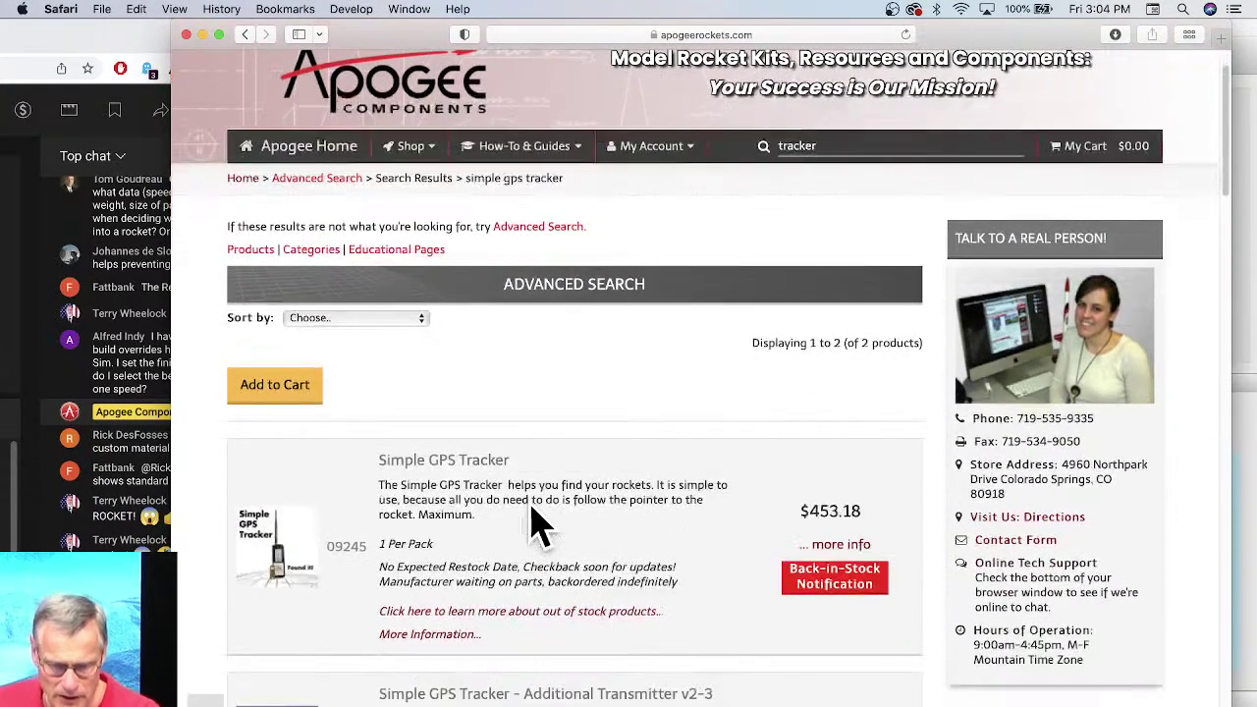
{"action": "left_click", "coordinate": [454, 482]}
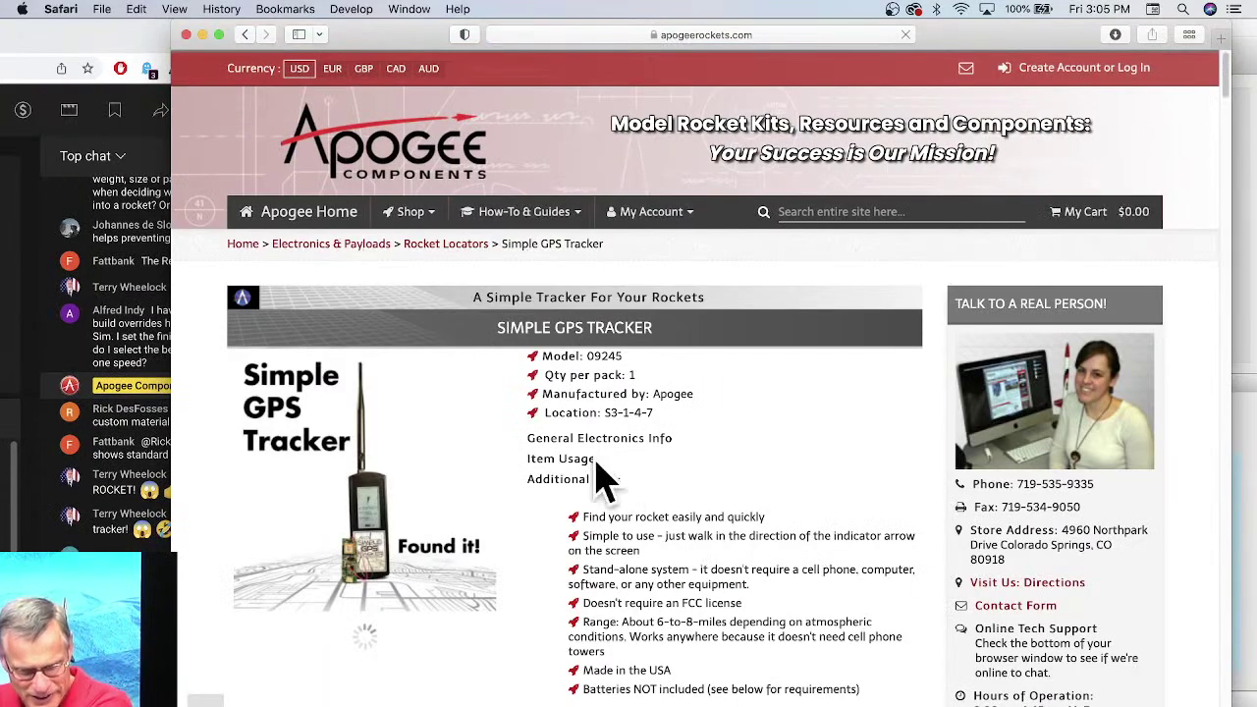
Step: Step through the enlarged Simple GPS Tracker photos, then close the viewer to see the $453.18 Sold Out listing
{"action": "scroll", "coordinate": [599, 467], "scroll_direction": "down", "scroll_amount": 4}
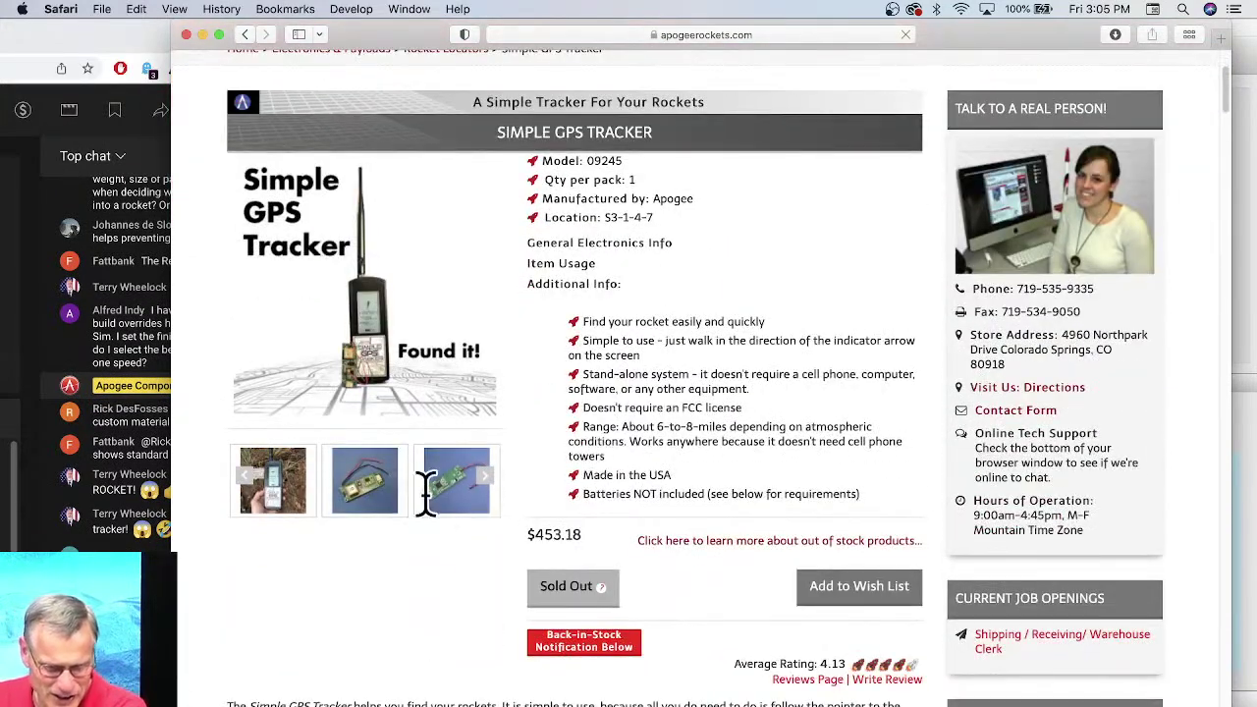
{"action": "scroll", "coordinate": [403, 491], "scroll_direction": "down", "scroll_amount": 1}
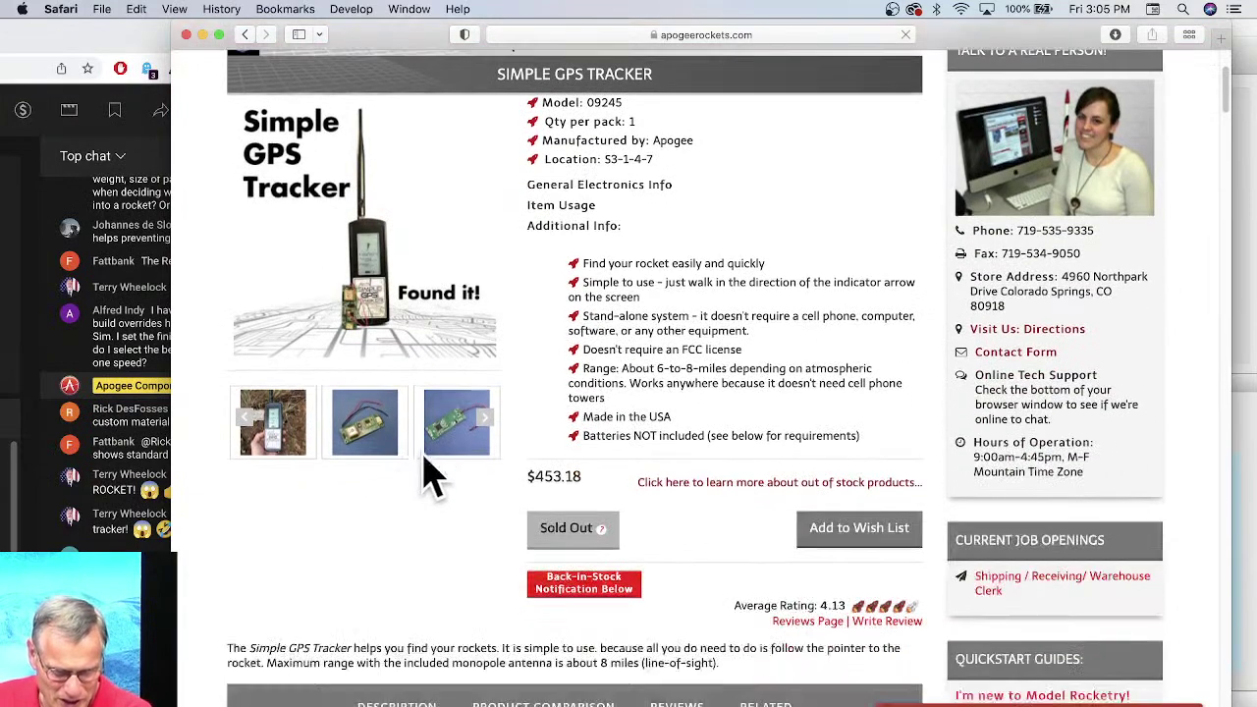
{"action": "left_click", "coordinate": [484, 419]}
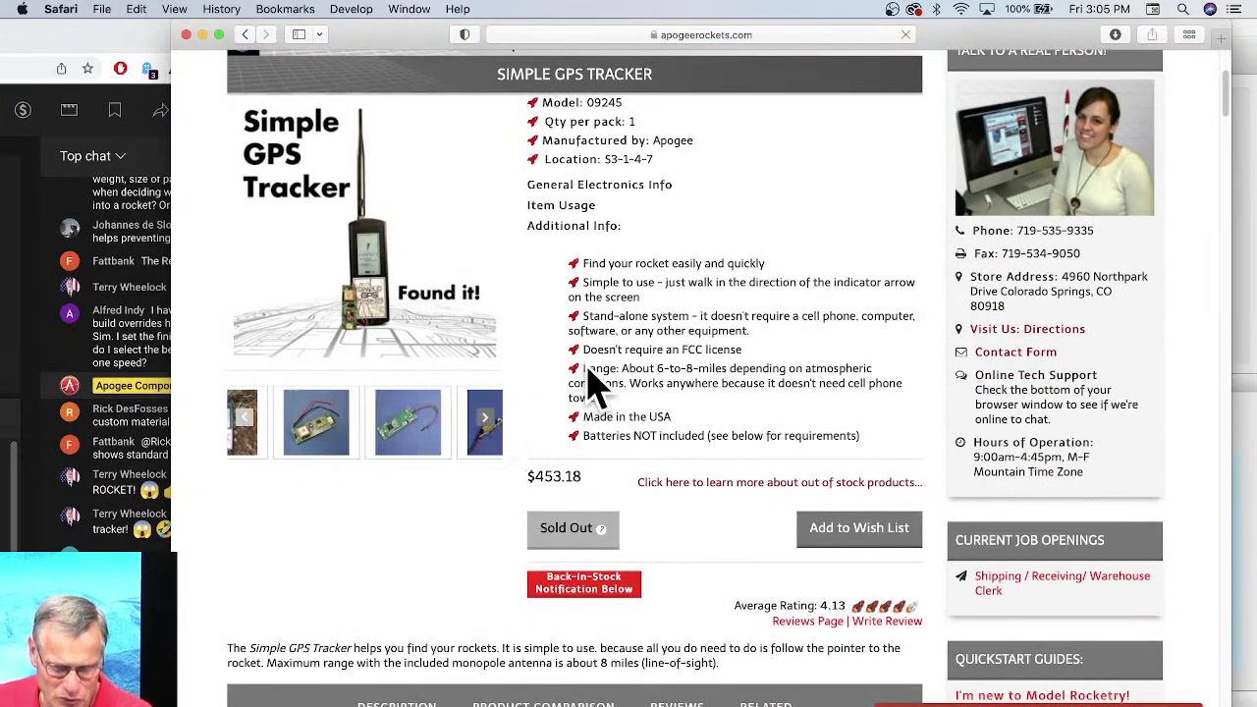
{"action": "left_click", "coordinate": [481, 417]}
{"action": "left_click", "coordinate": [447, 423]}
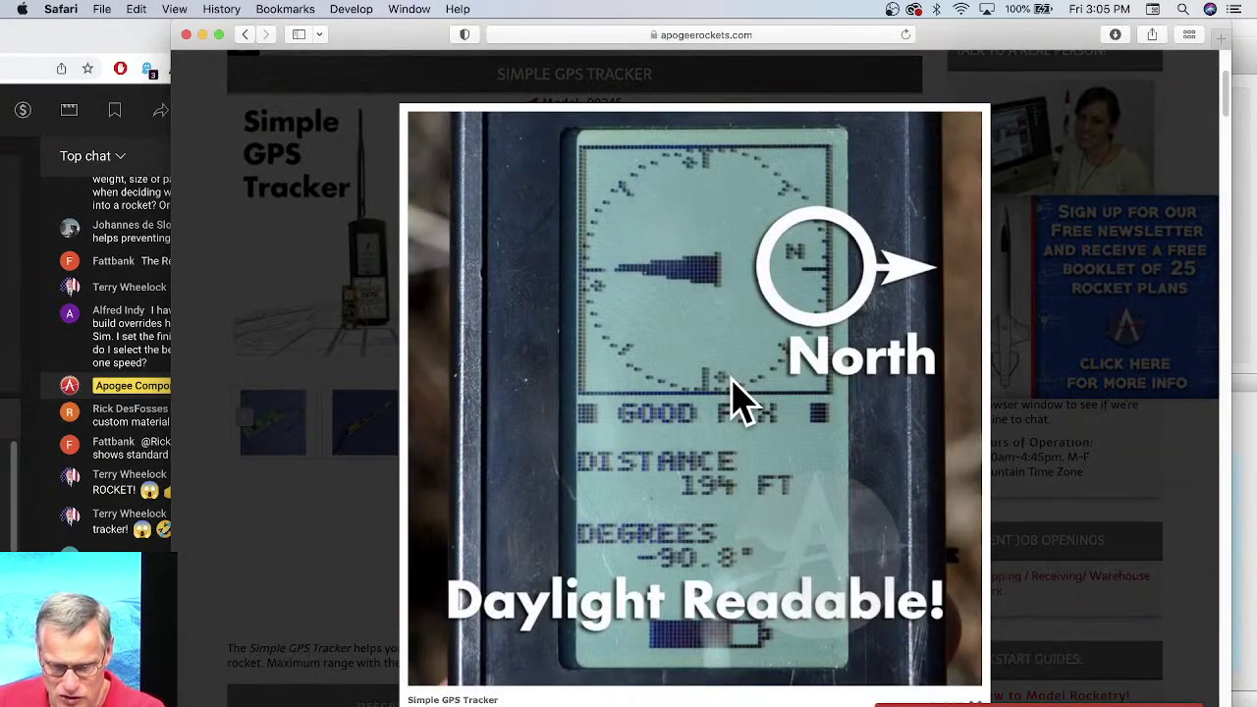
{"action": "key", "text": "Right"}
{"action": "key", "text": "Right"}
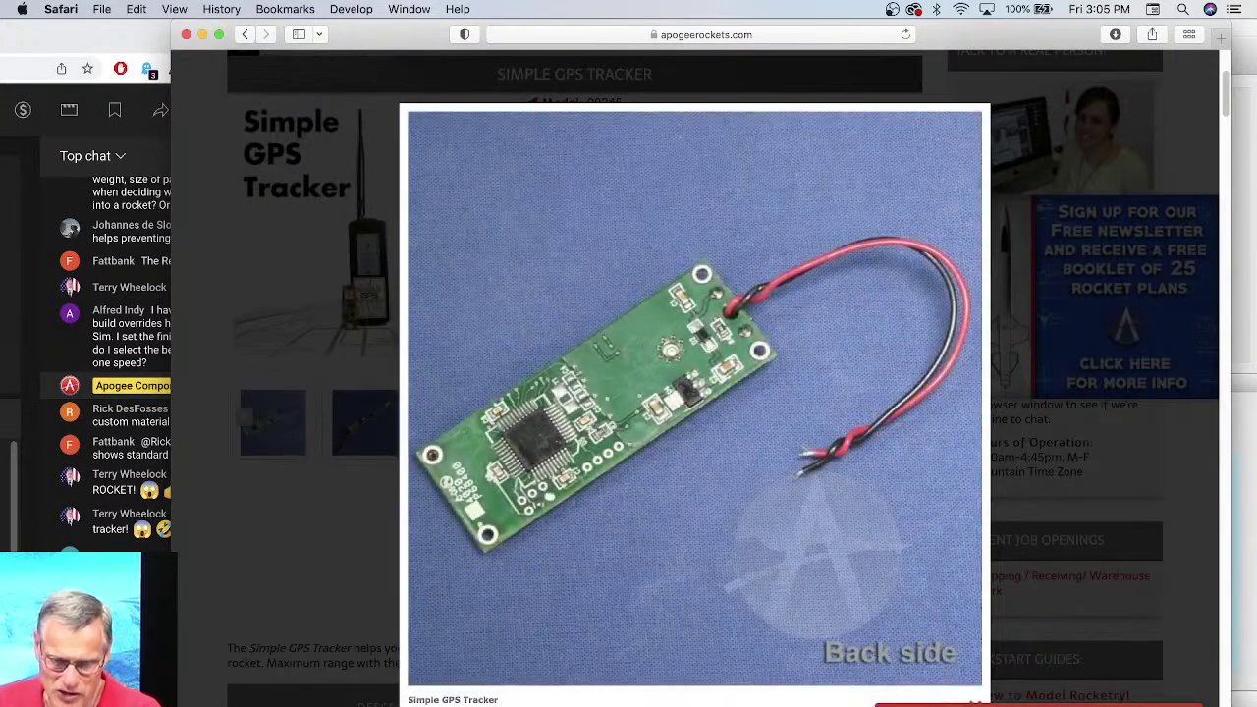
{"action": "key", "text": "Right"}
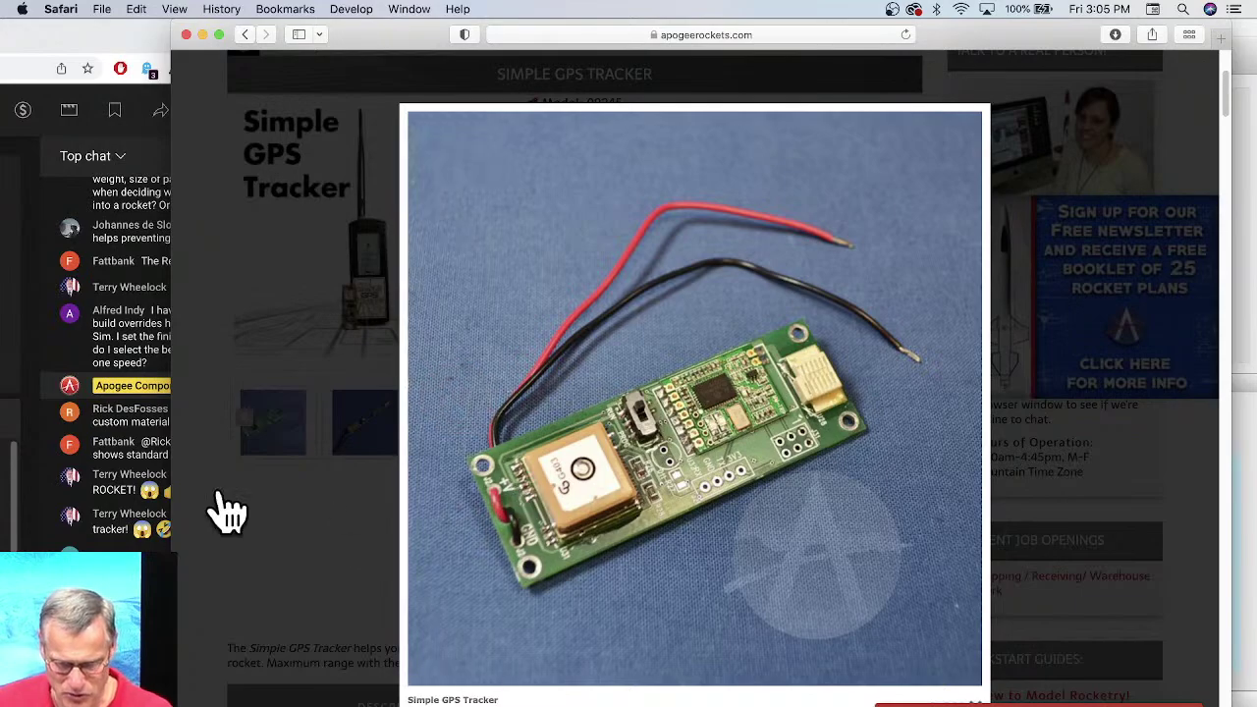
{"action": "left_click", "coordinate": [313, 525]}
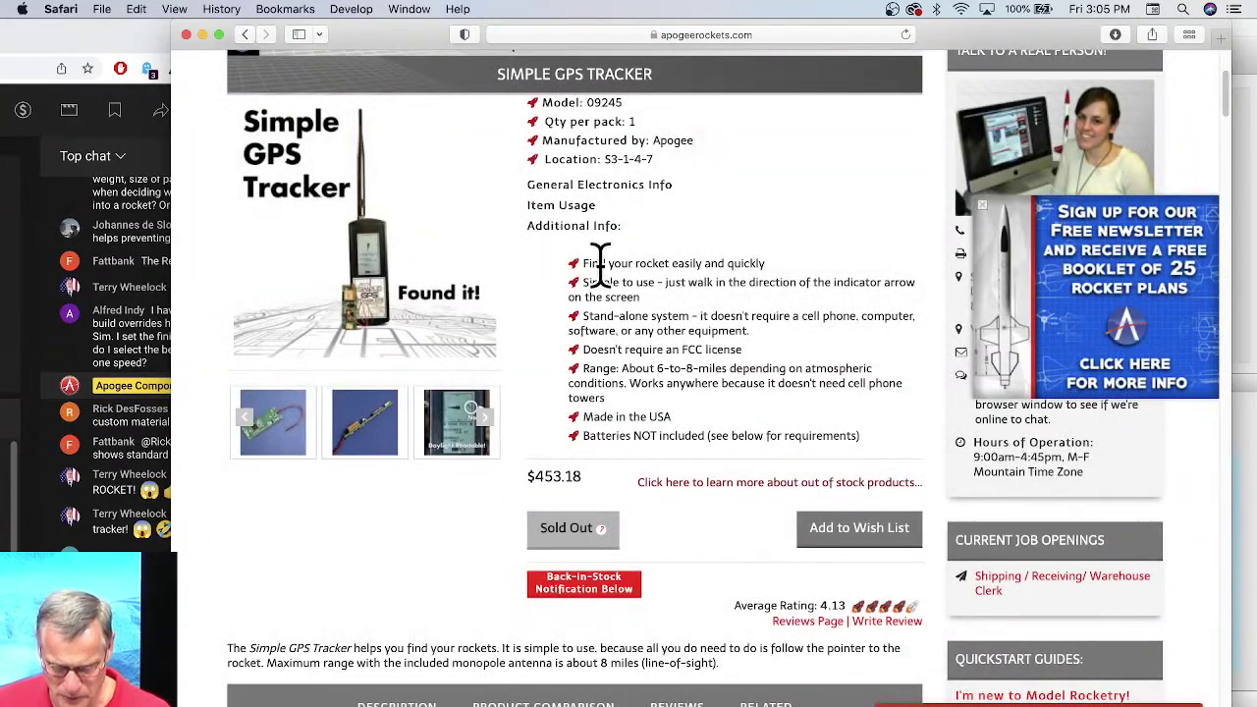
{"action": "scroll", "coordinate": [600, 263], "scroll_direction": "down", "scroll_amount": 10}
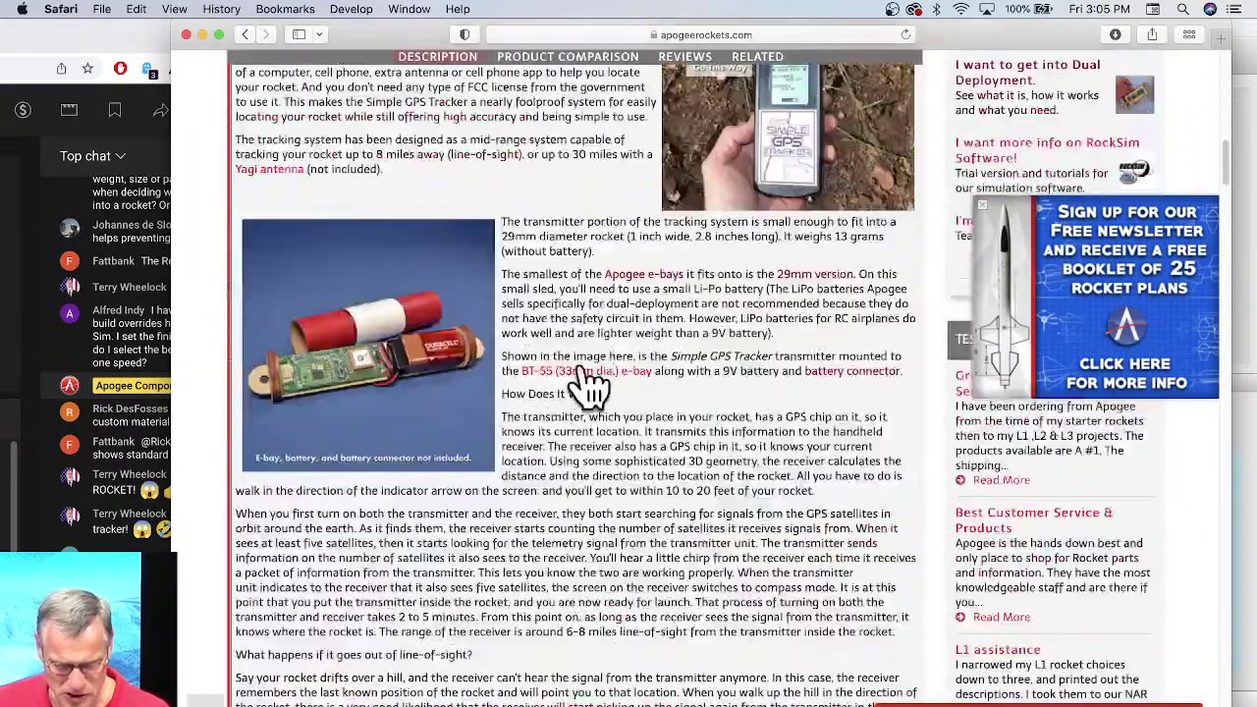
Step: Scroll to the Simple GPS Tracker's Technical Specifications and highlight the transmitter's 1 X 2.8 inch size
{"action": "scroll", "coordinate": [590, 388], "scroll_direction": "down", "scroll_amount": 10}
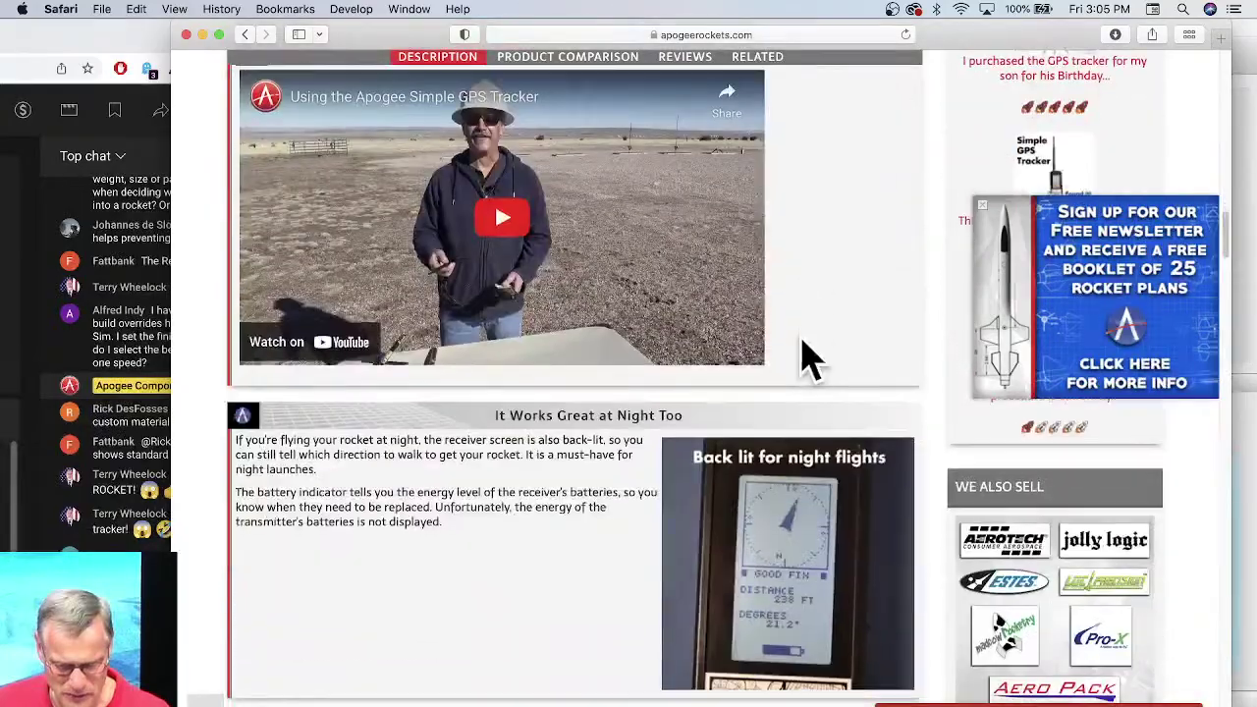
{"action": "scroll", "coordinate": [695, 360], "scroll_direction": "down", "scroll_amount": 10}
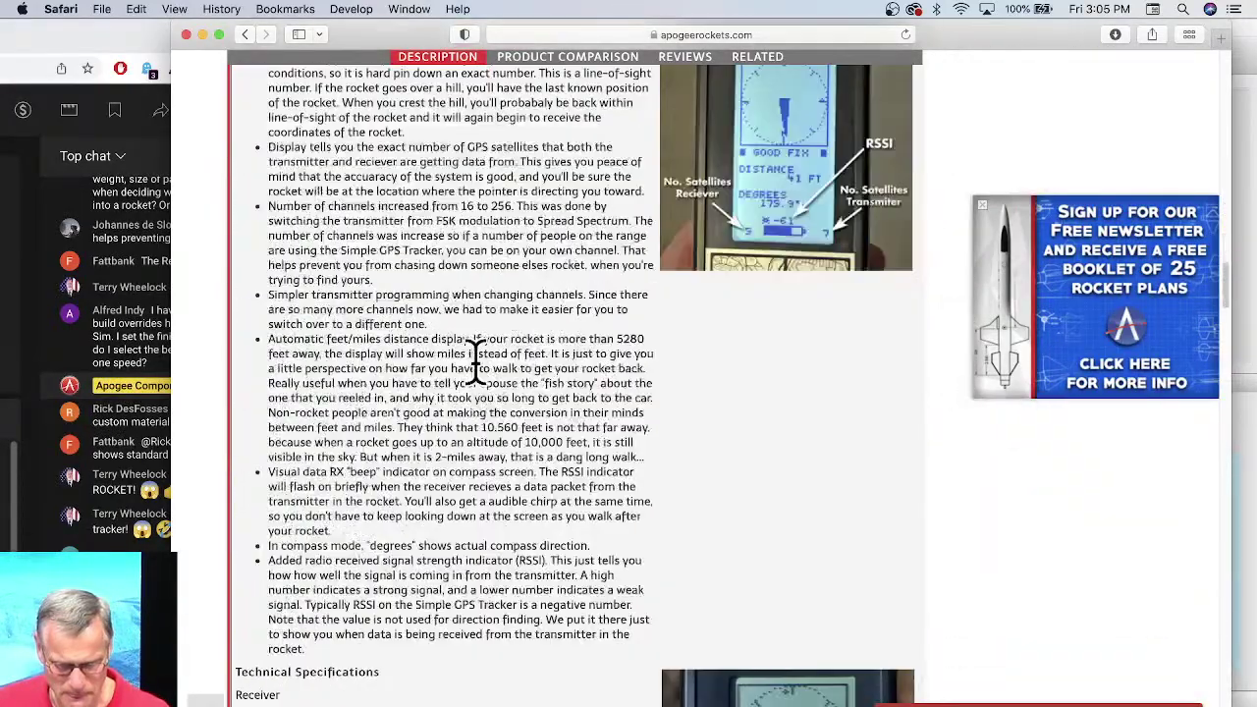
{"action": "scroll", "coordinate": [475, 363], "scroll_direction": "down", "scroll_amount": 3}
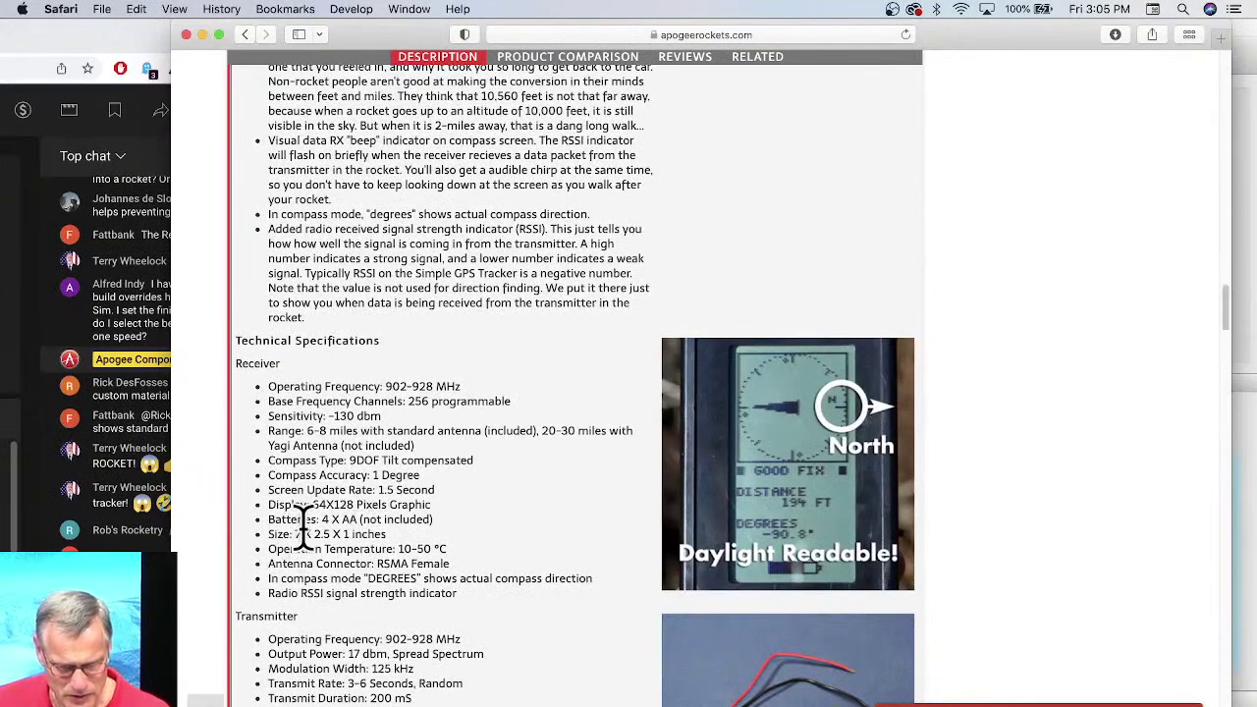
{"action": "scroll", "coordinate": [476, 378], "scroll_direction": "down", "scroll_amount": 3}
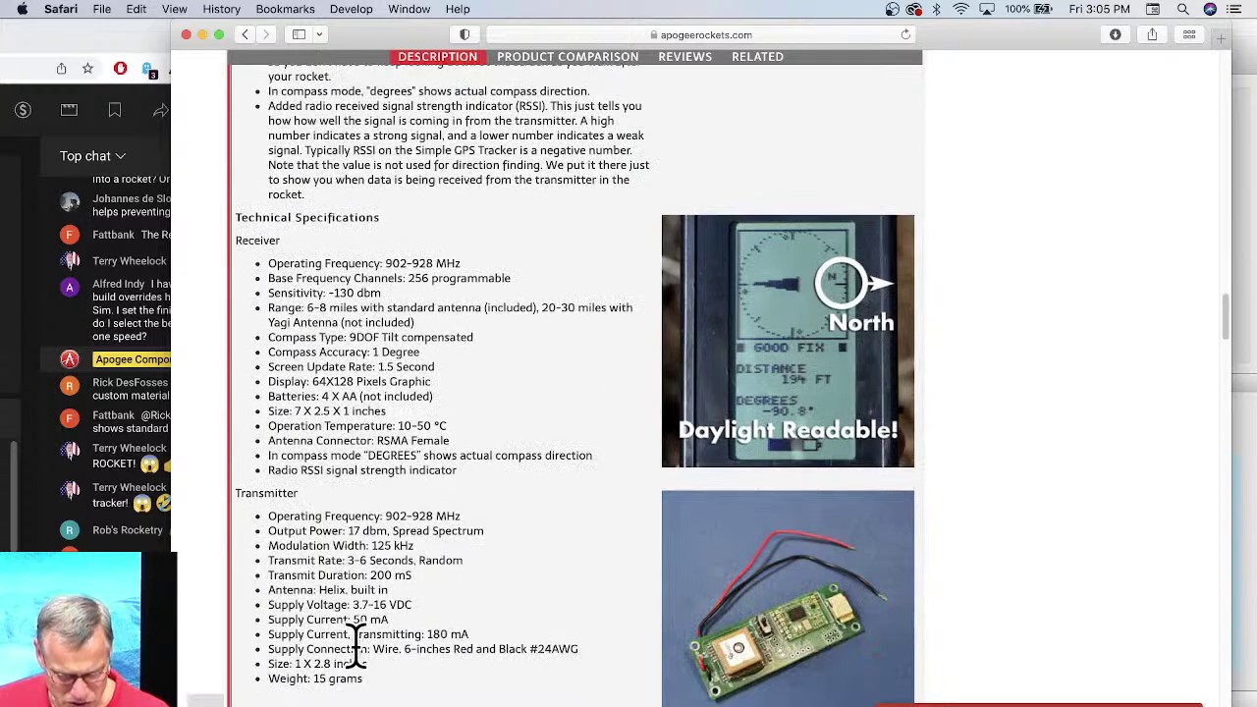
{"action": "left_click_drag", "start_coordinate": [378, 666], "coordinate": [267, 666]}
{"action": "scroll", "coordinate": [488, 449], "scroll_direction": "down", "scroll_amount": 8}
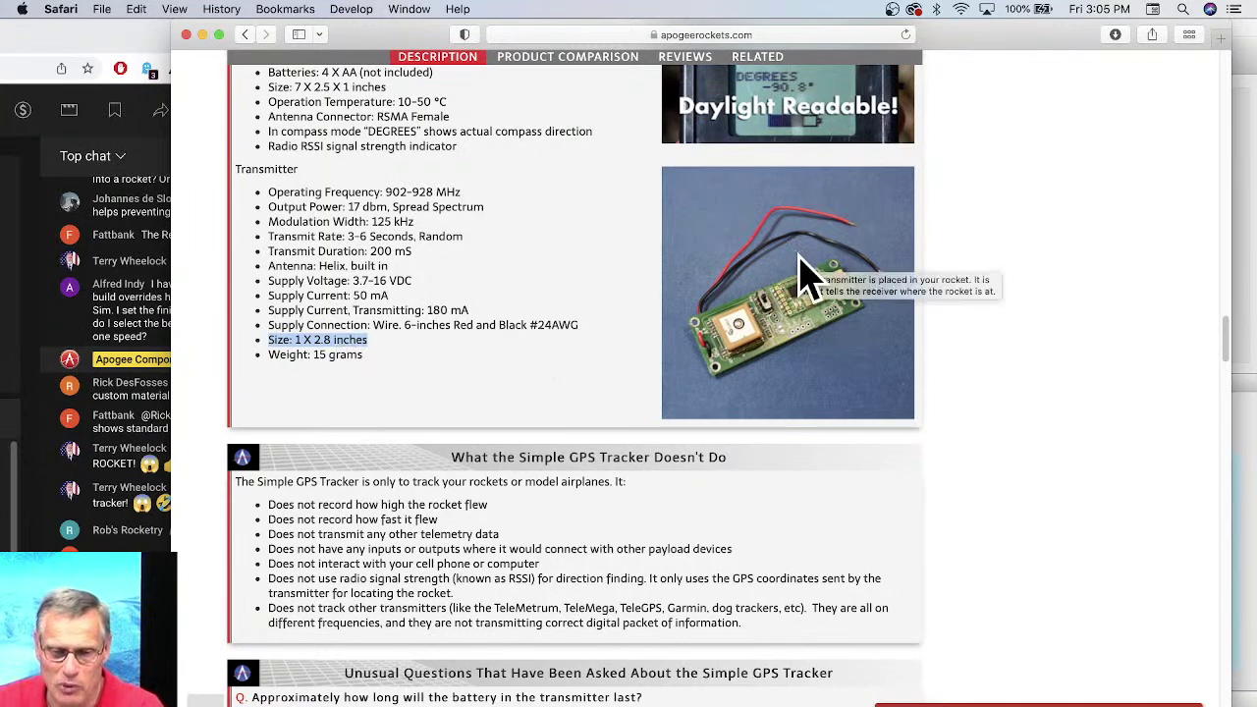
Step: Scroll back up to the receiver specs: 902–928 MHz, 6–8 mile range, 1.5-second updates
{"action": "scroll", "coordinate": [580, 378], "scroll_direction": "up", "scroll_amount": 1}
{"action": "scroll", "coordinate": [580, 393], "scroll_direction": "up", "scroll_amount": 5}
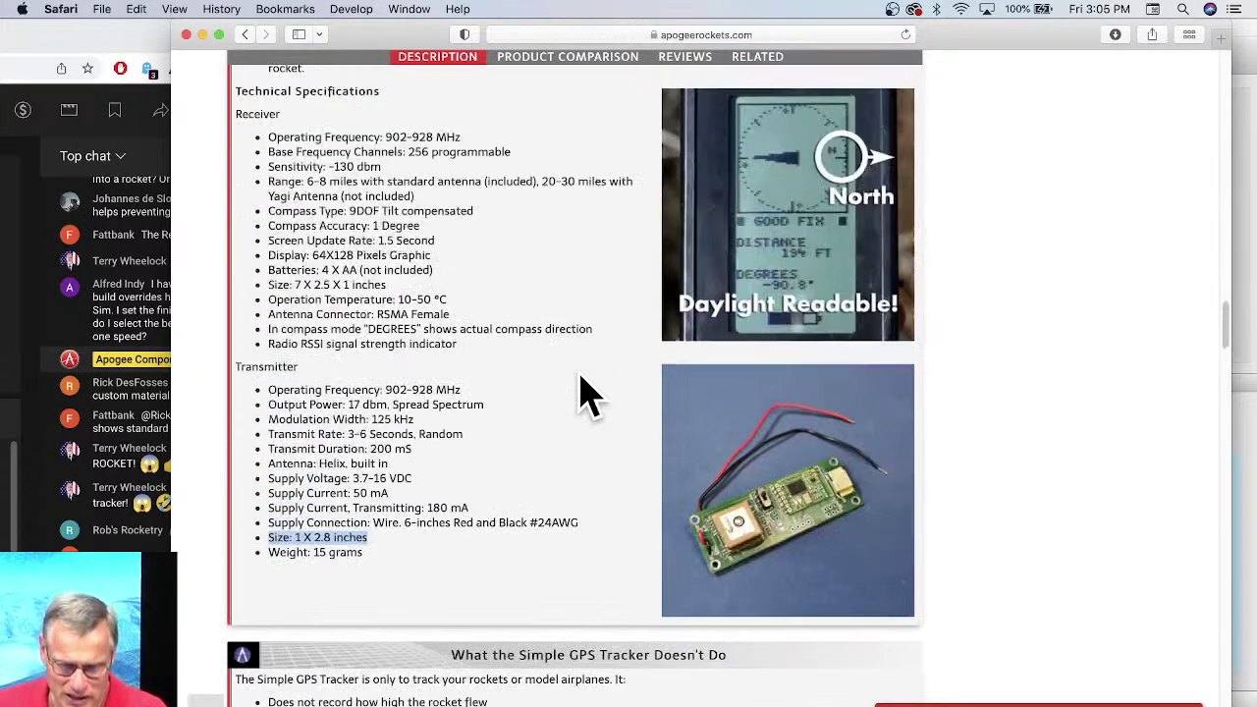
{"action": "scroll", "coordinate": [629, 349], "scroll_direction": "up", "scroll_amount": 5}
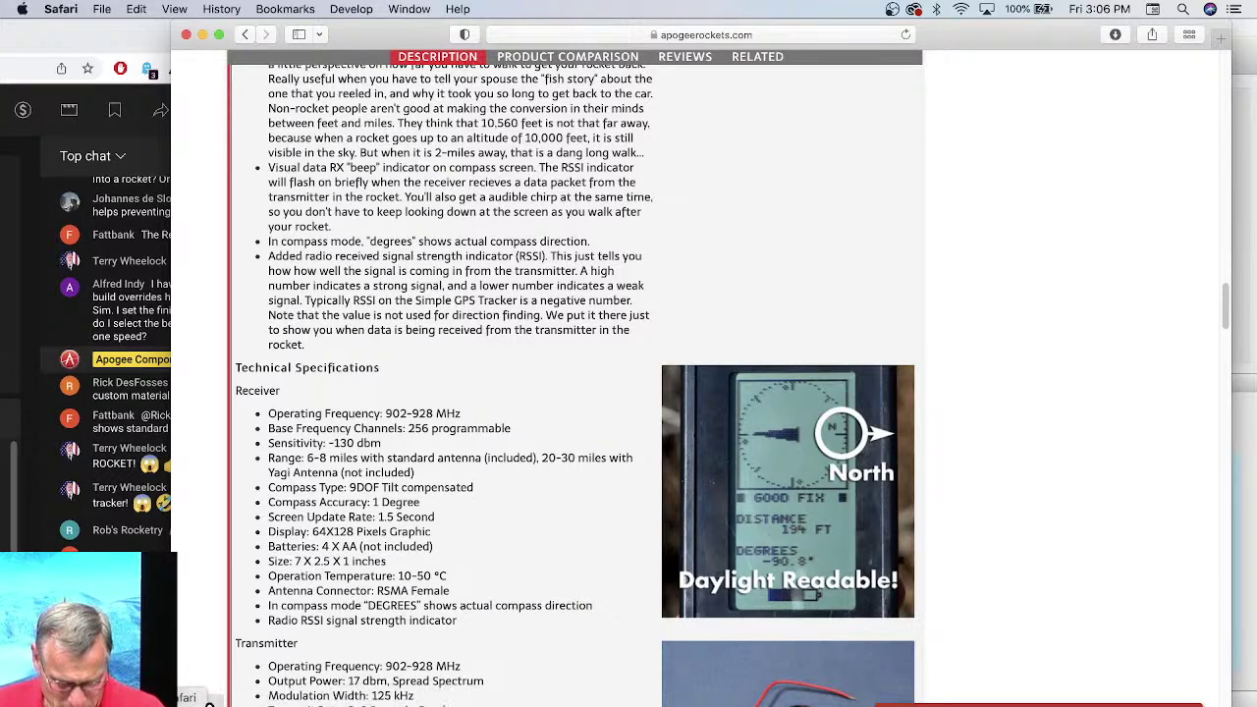
{"action": "key", "text": "ctrl+Up"}
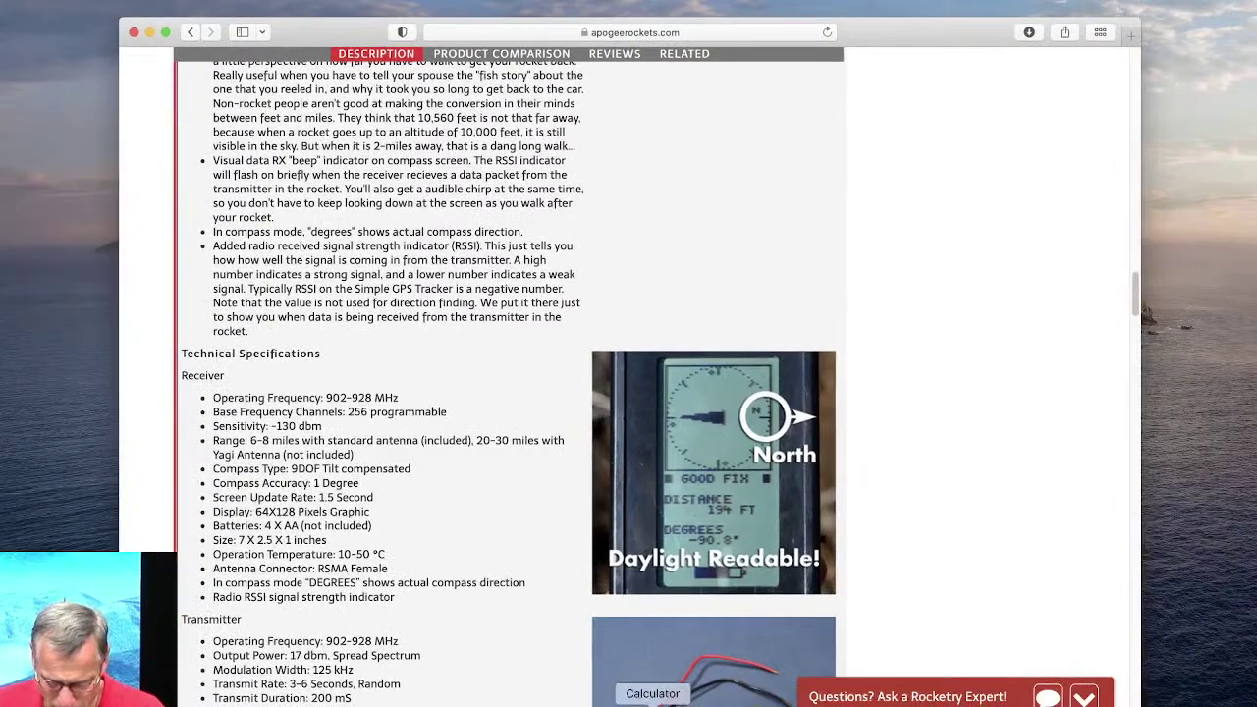
Step: Switch the OBS stream to the Desktop with Corner camera scene, then return to Launch Visualizer in Chrome
{"action": "left_click", "coordinate": [518, 700]}
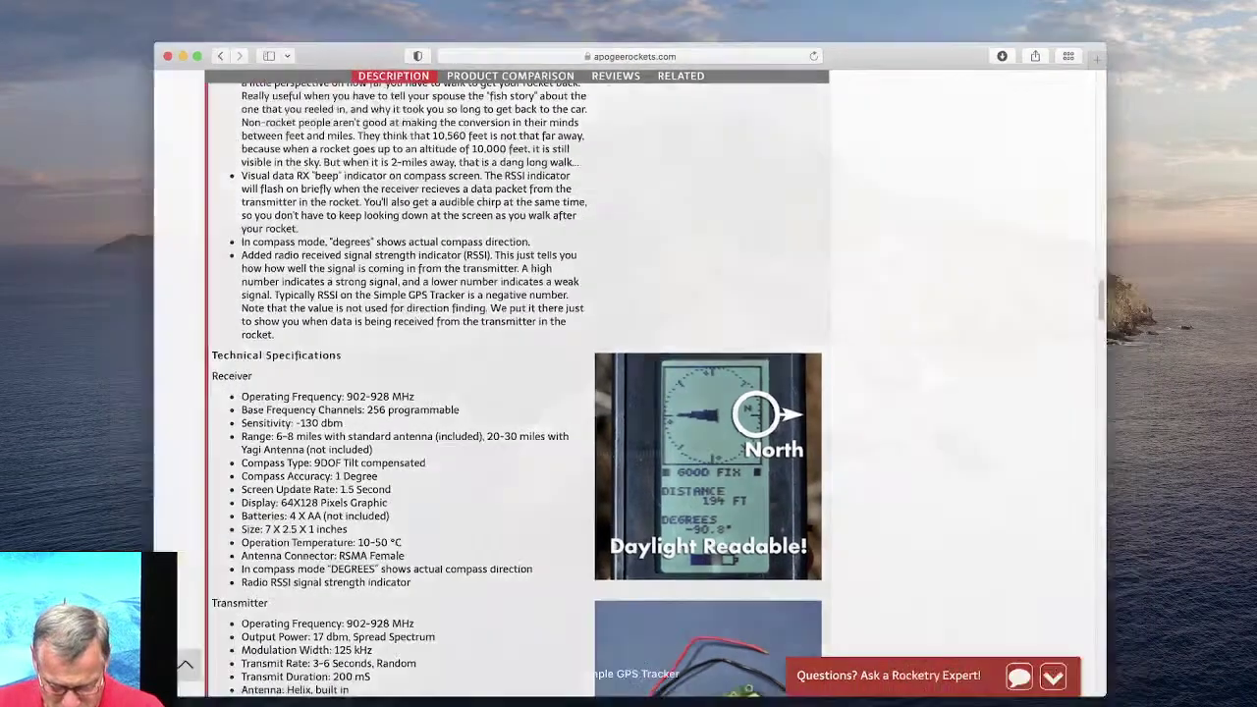
{"action": "left_click", "coordinate": [526, 323]}
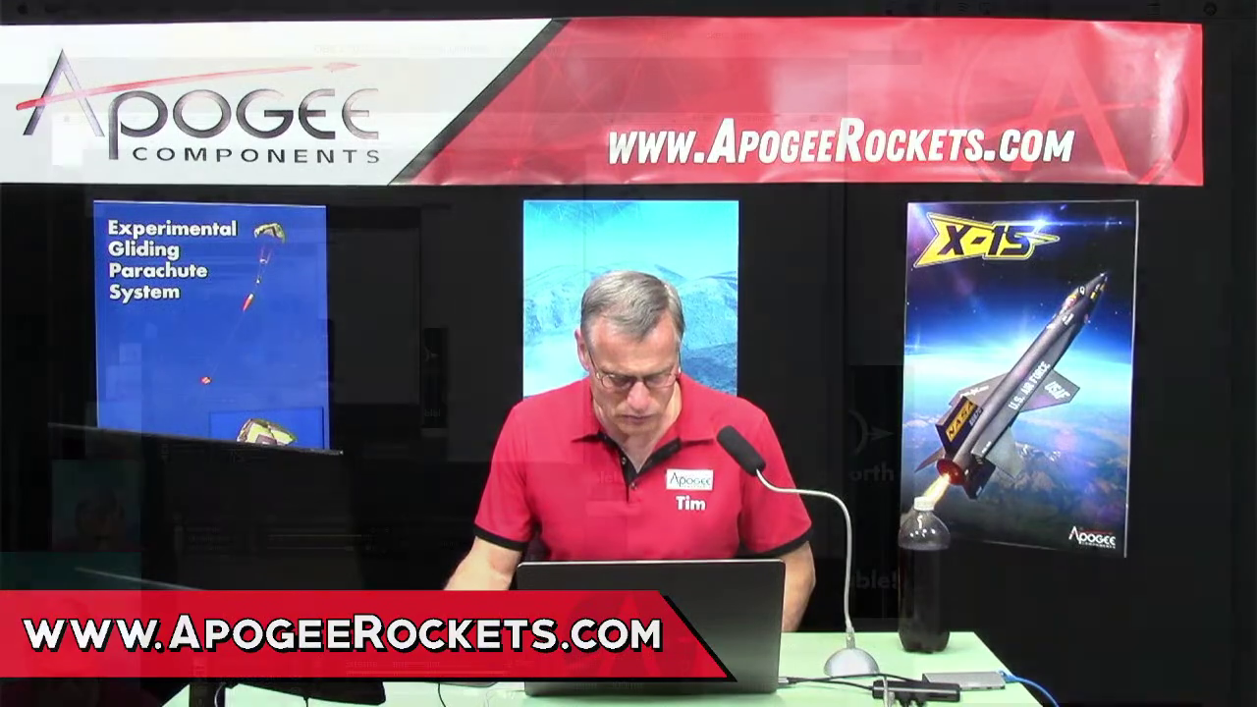
{"action": "left_click", "coordinate": [265, 685]}
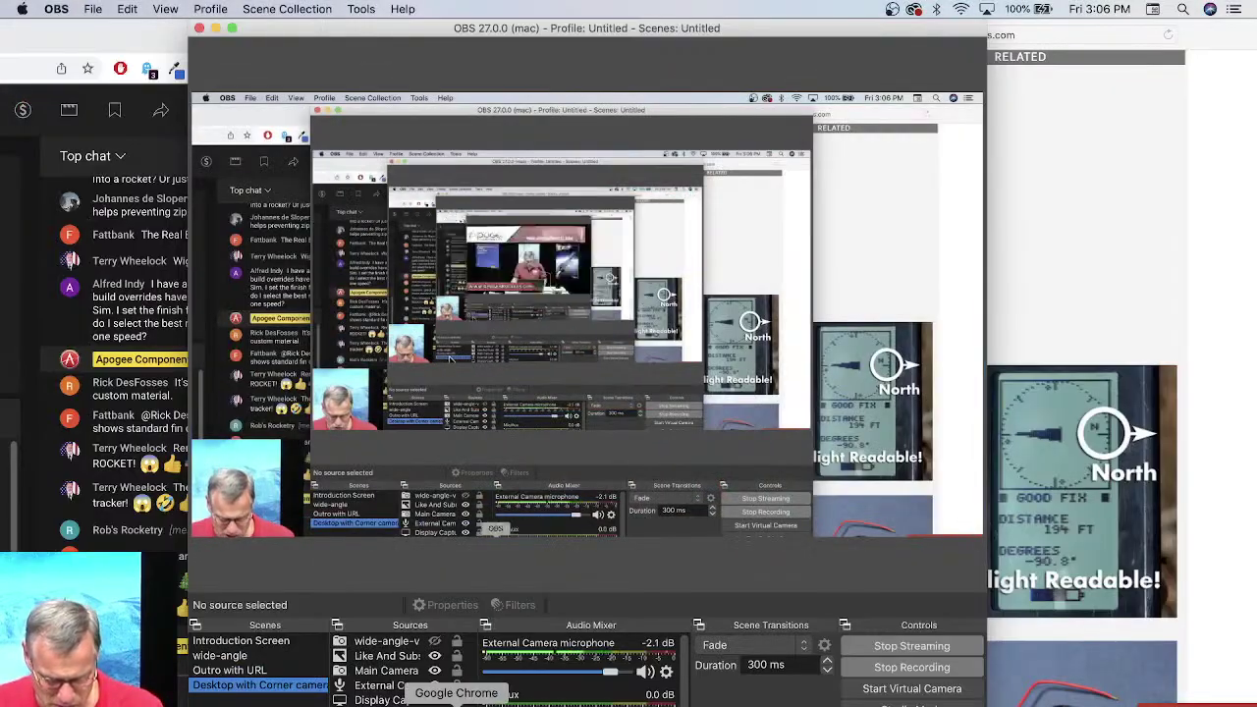
{"action": "left_click", "coordinate": [545, 699]}
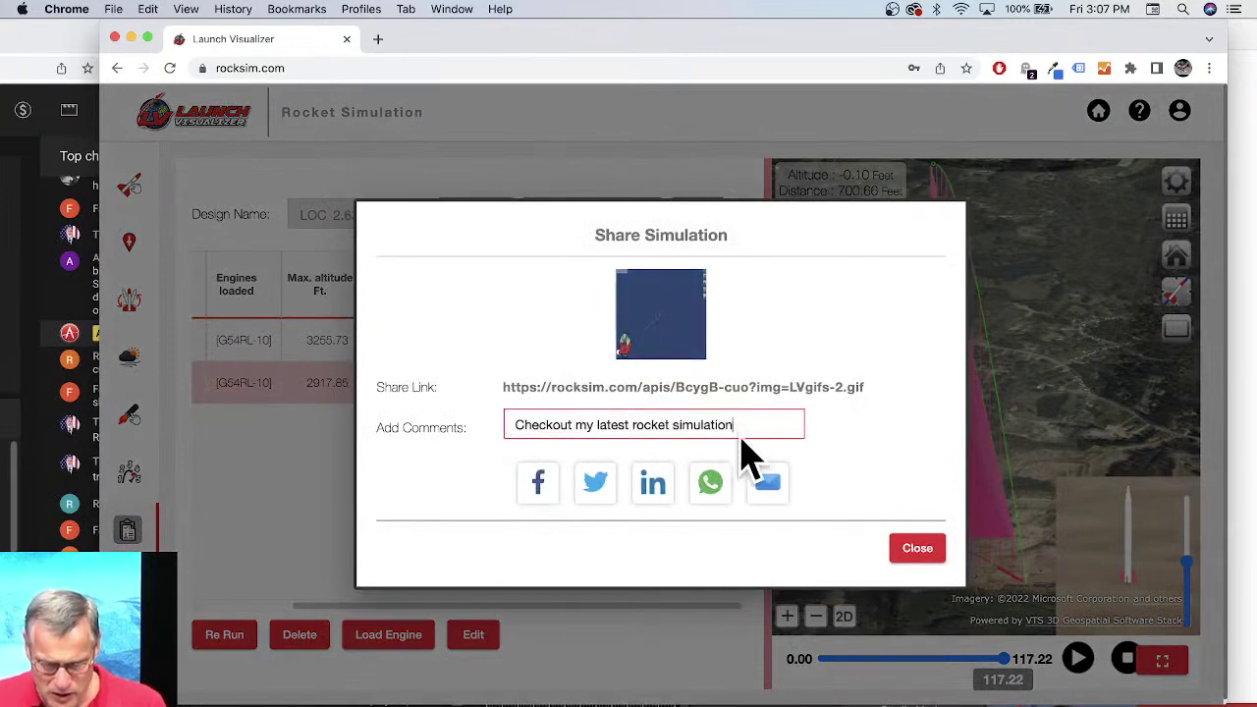
Step: Email the simulation's share link in a 'RockSim Launch Visualizer' Mail draft and select the link for copying
{"action": "left_click_drag", "start_coordinate": [856, 389], "coordinate": [503, 398]}
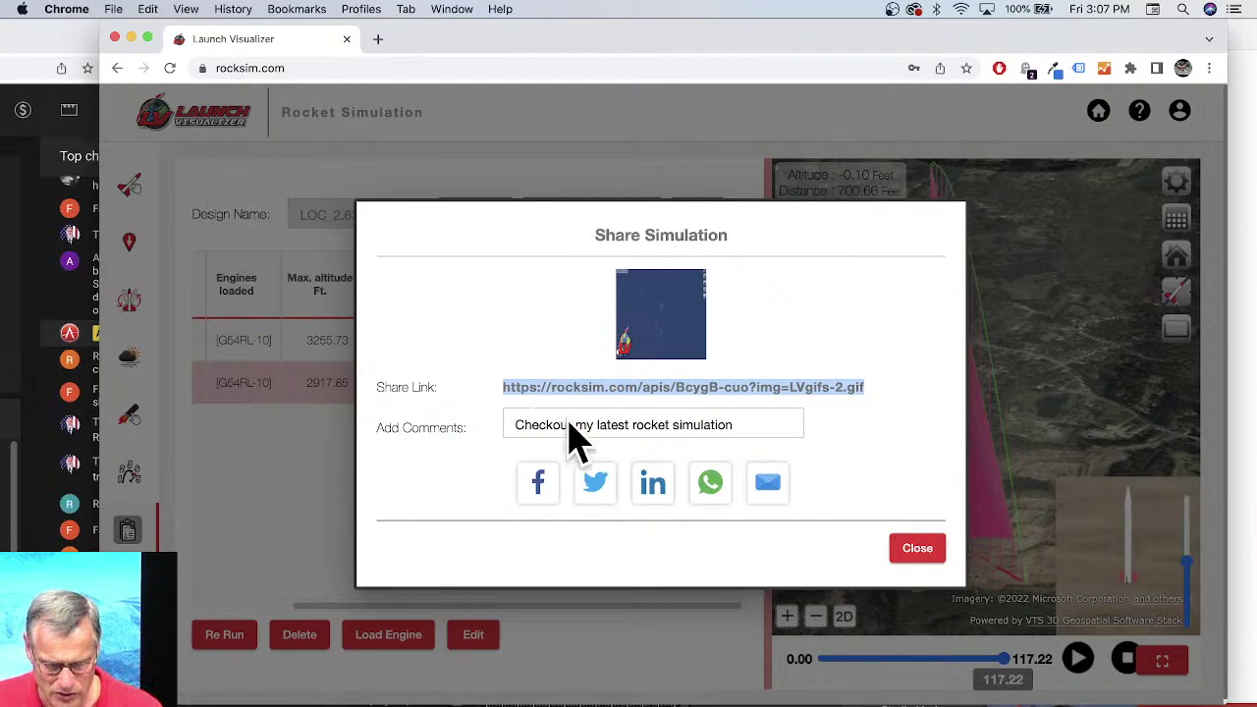
{"action": "left_click", "coordinate": [770, 496]}
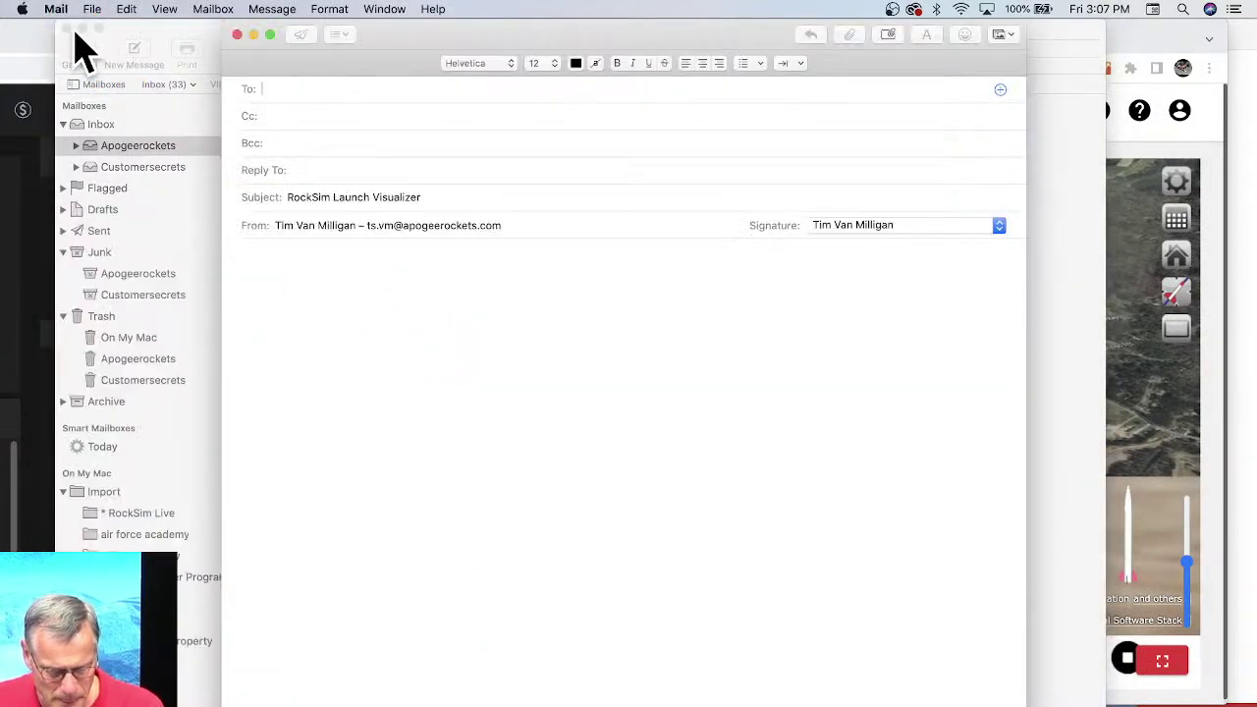
{"action": "left_click", "coordinate": [69, 44]}
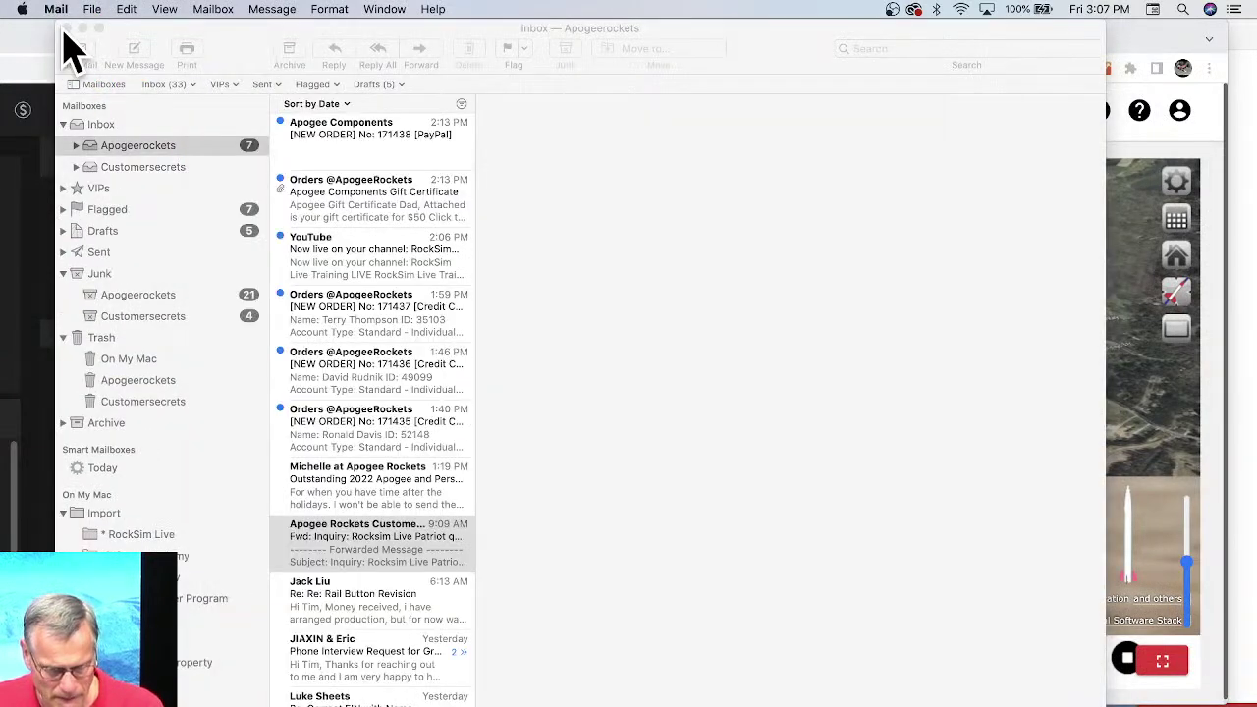
{"action": "key", "text": "super+w"}
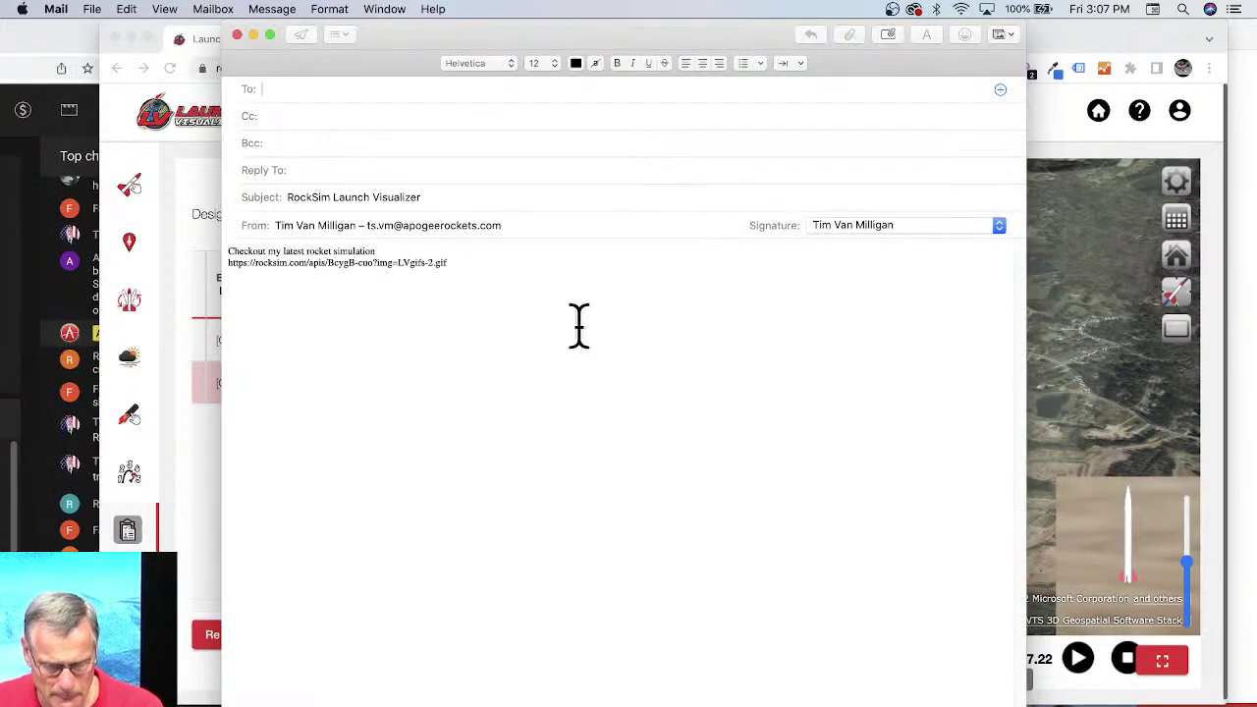
{"action": "left_click_drag", "start_coordinate": [514, 272], "coordinate": [250, 265]}
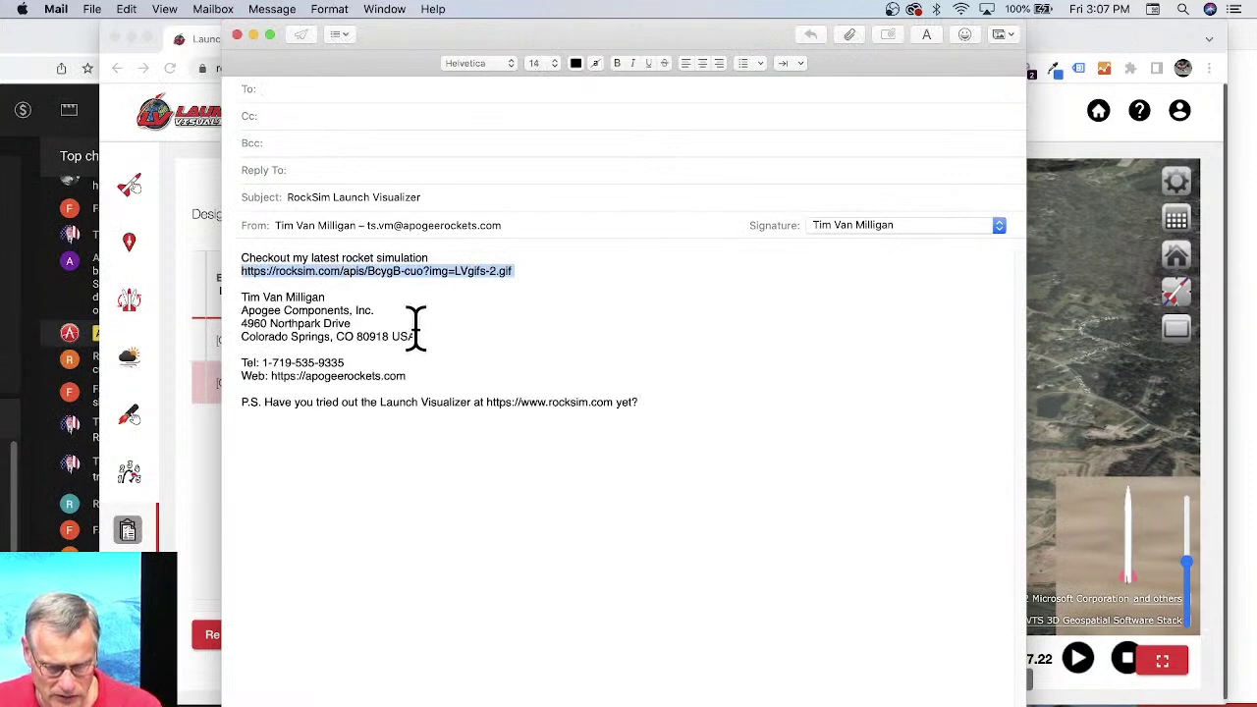
{"action": "left_click", "coordinate": [22, 280]}
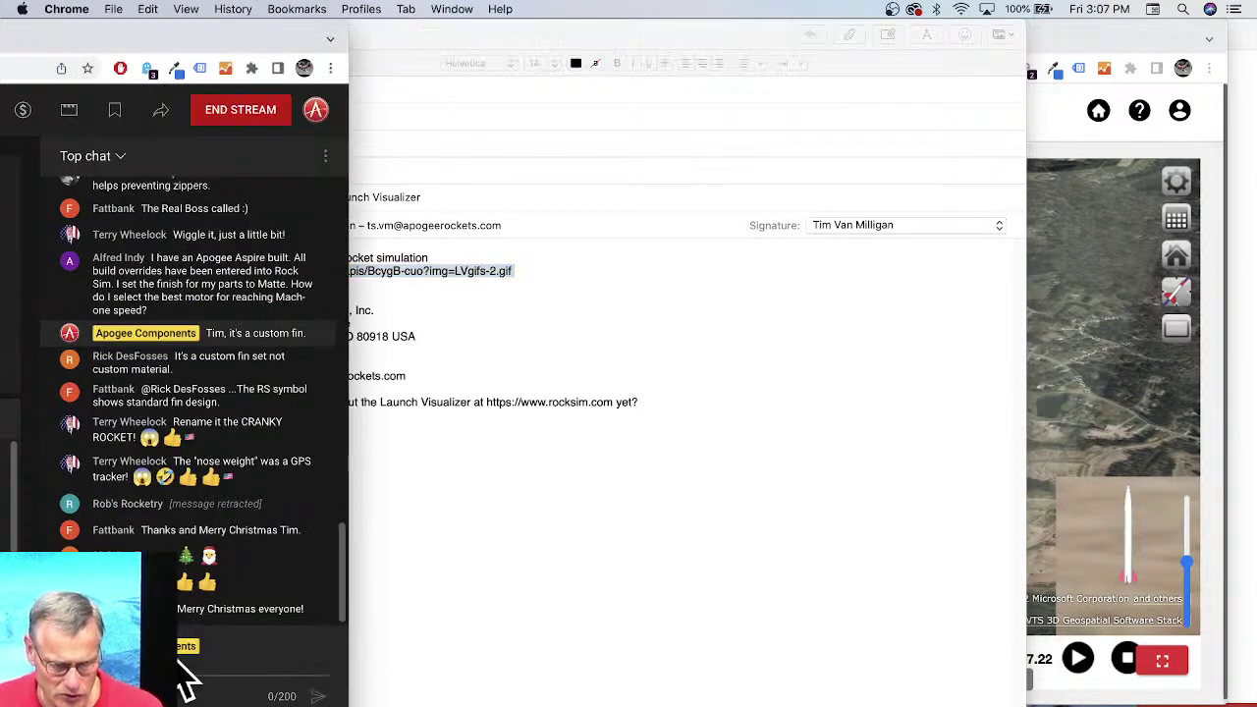
Step: Paste the simulation share link into the YouTube live chat, send it, and return to Launch Visualizer
{"action": "key", "text": "super+v"}
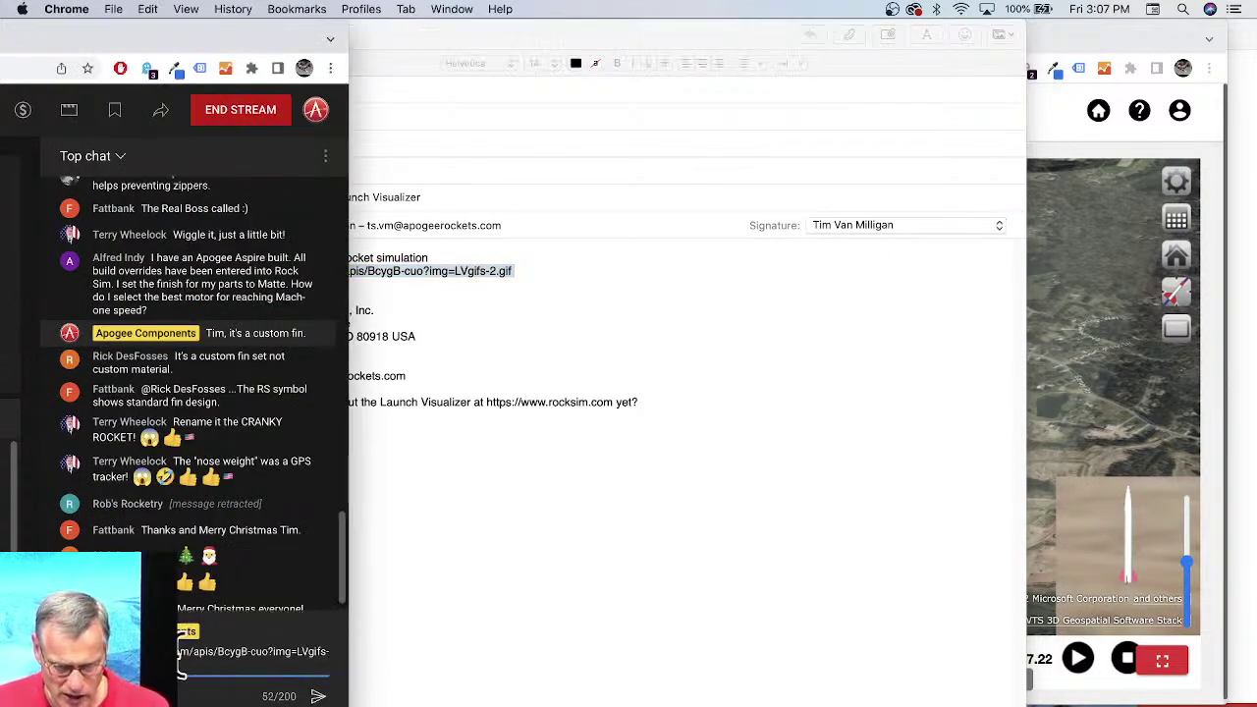
{"action": "key", "text": "Return"}
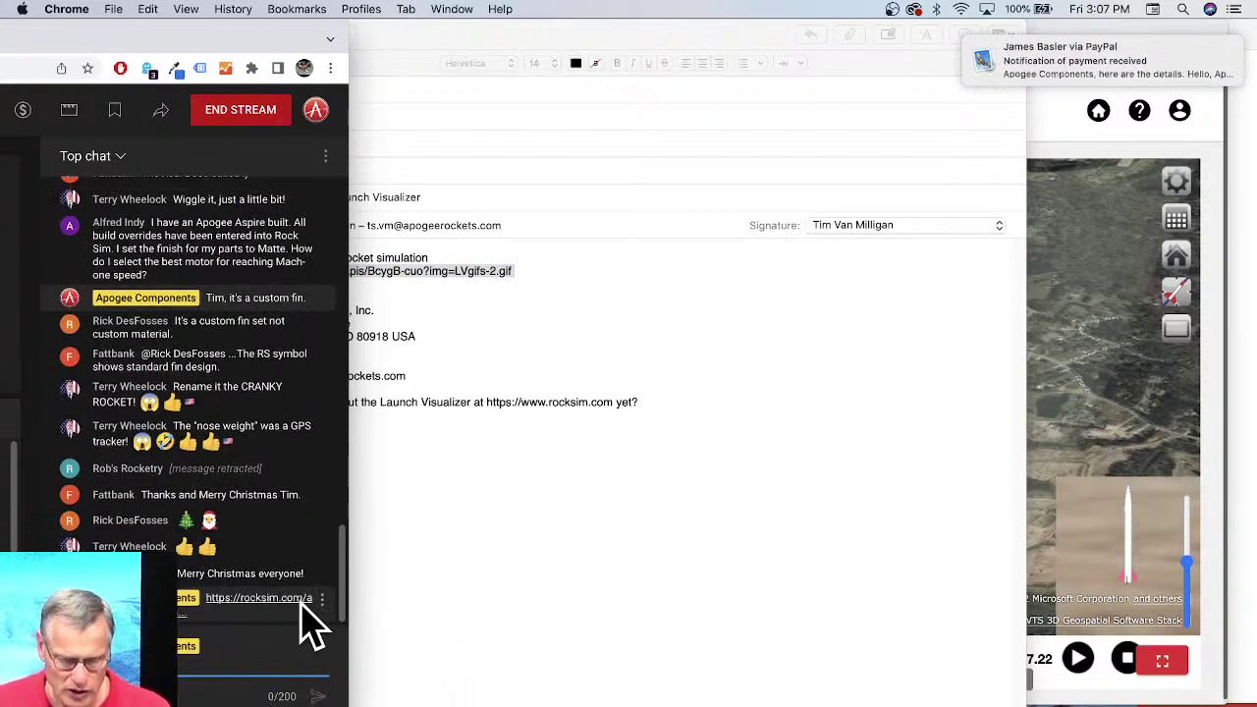
{"action": "left_click", "coordinate": [1071, 434]}
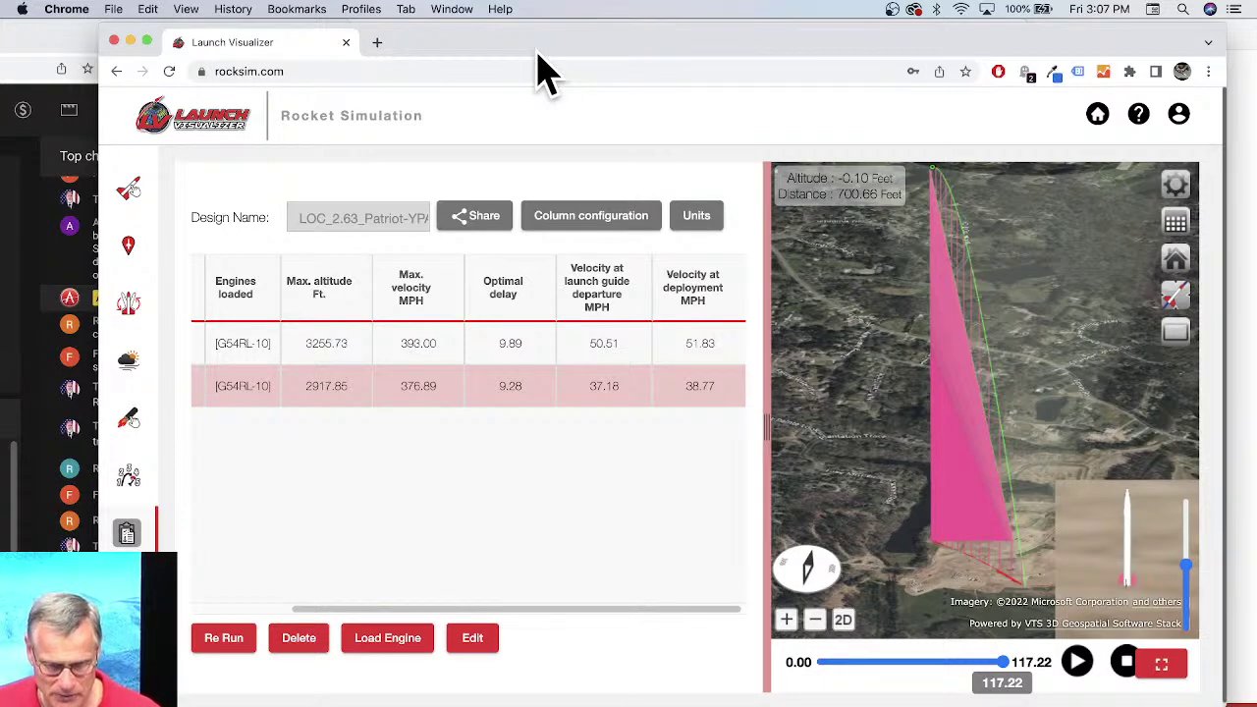
Step: Bring the YouTube live chat showing the posted rocksim.com link back over the results
{"action": "left_click_drag", "start_coordinate": [545, 49], "coordinate": [549, 45]}
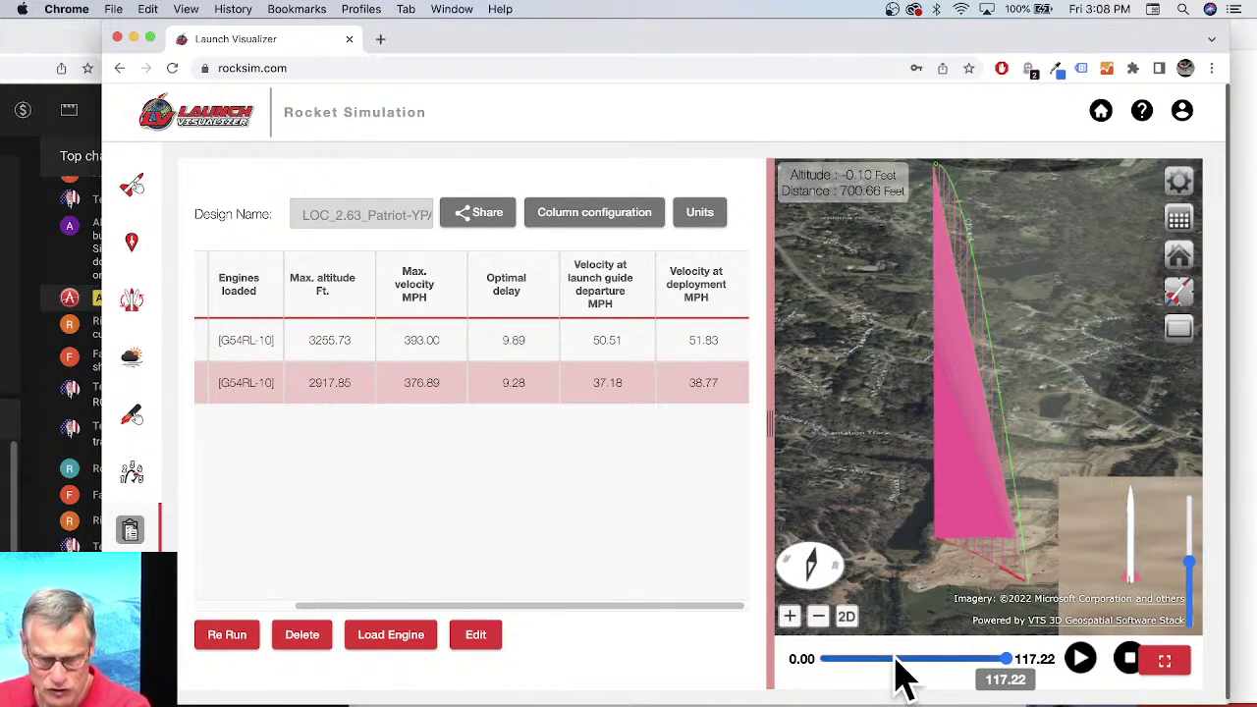
{"action": "left_click", "coordinate": [40, 545]}
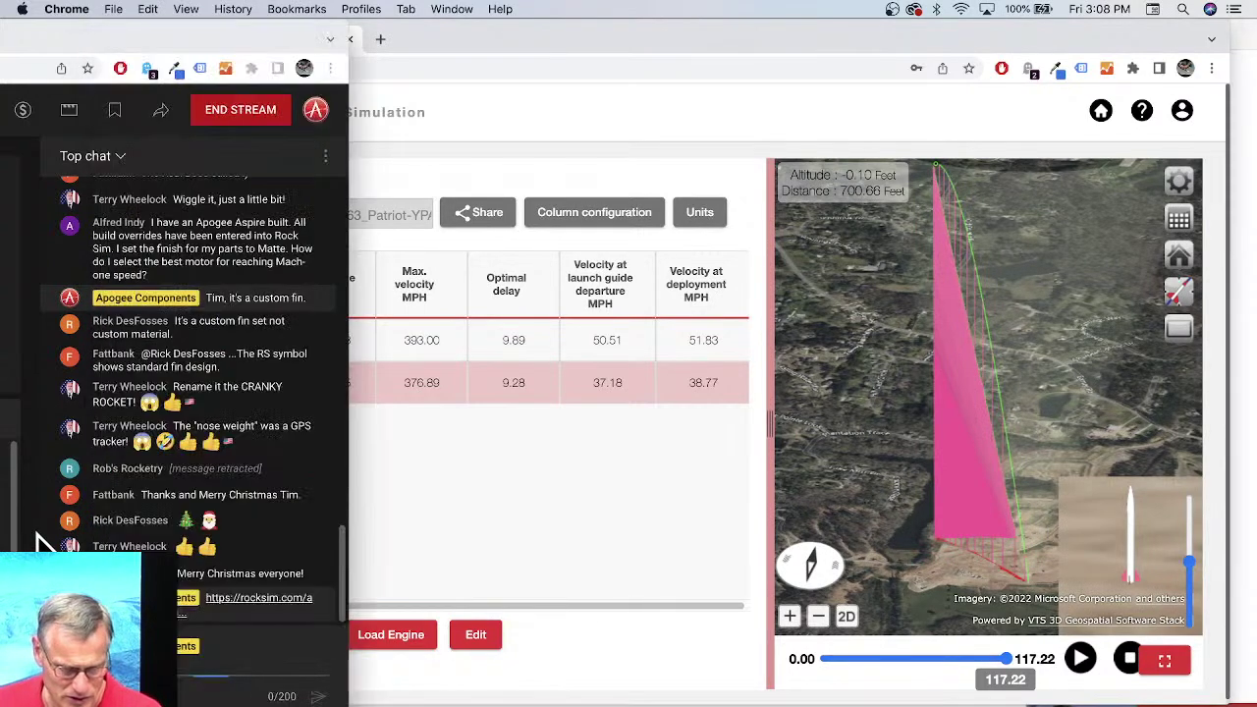